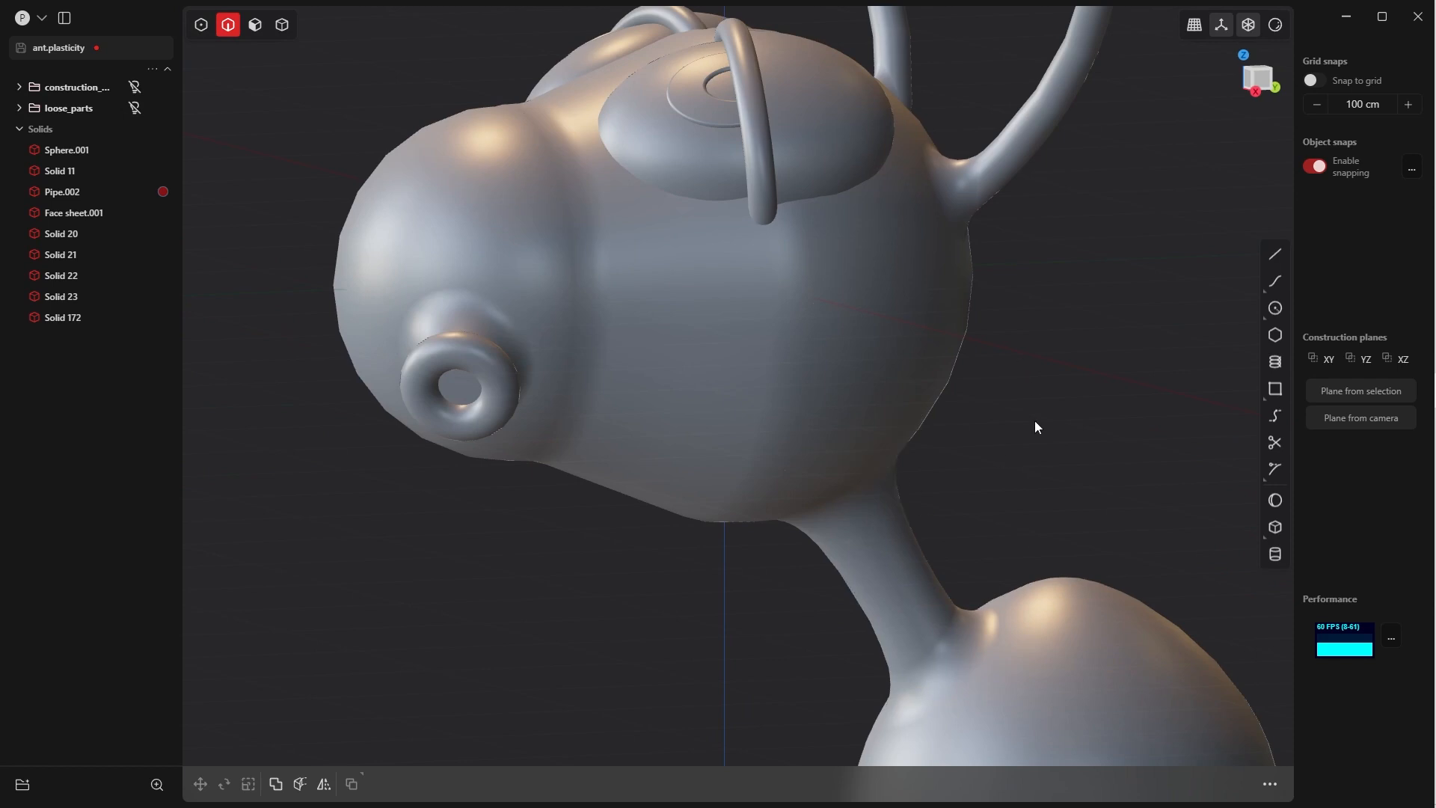
- Examine the ant's head and the ring-shaped mouth from the side, front and below
scroll(1023, 473, "down", 8)
middle_click_drag(1009, 466, 746, 337, "shift")
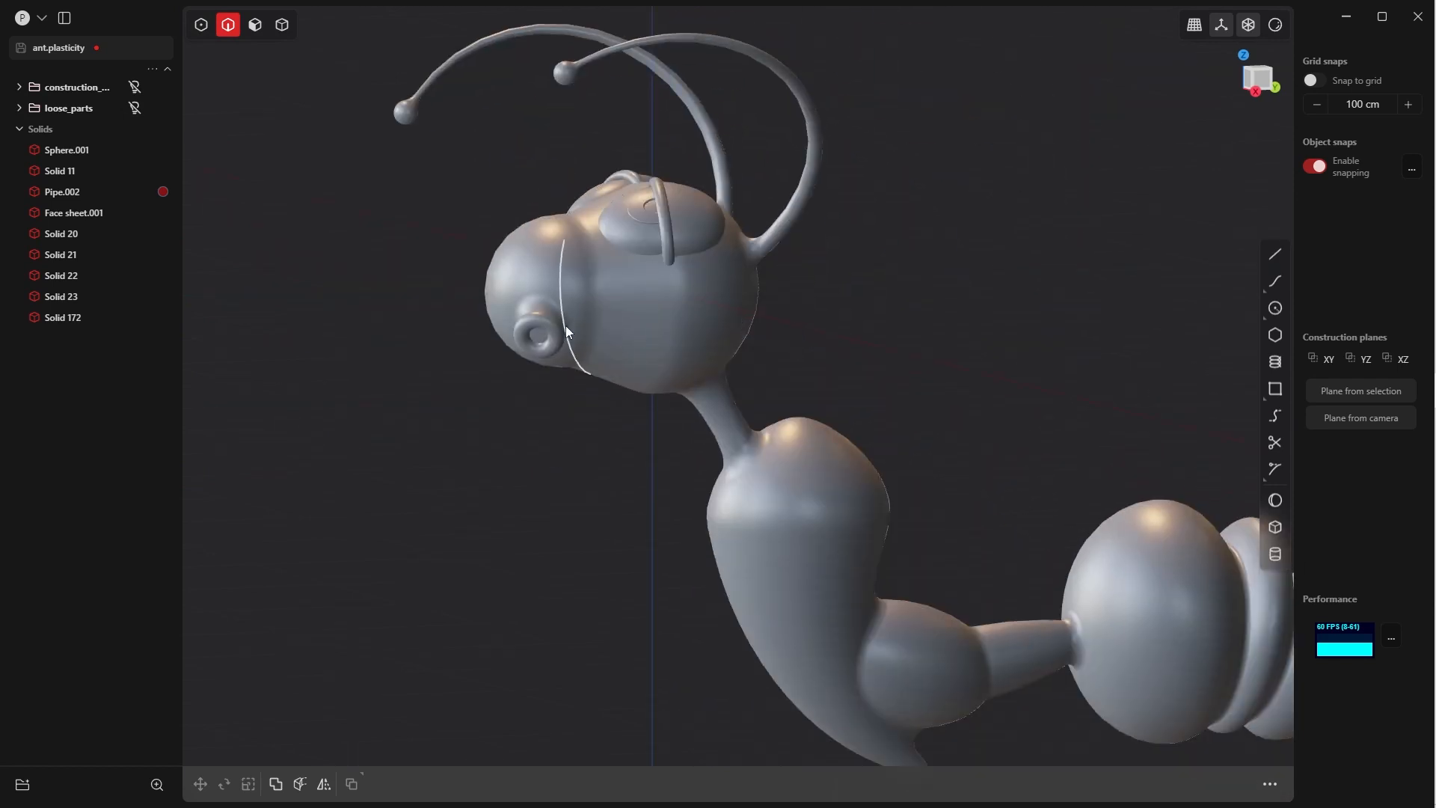
scroll(565, 332, "up", 4)
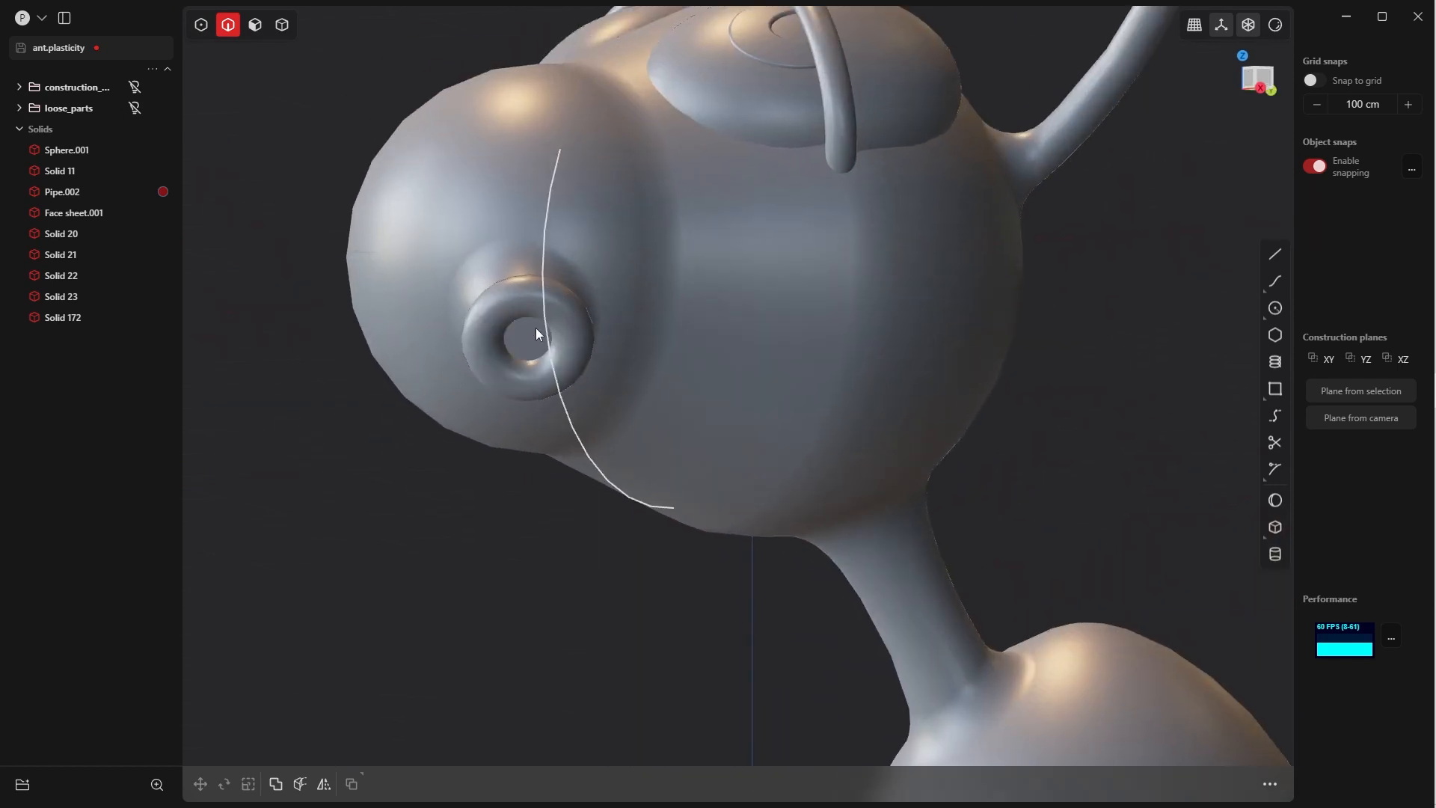
middle_click_drag(549, 357, 604, 411)
key("4")
left_click(508, 372)
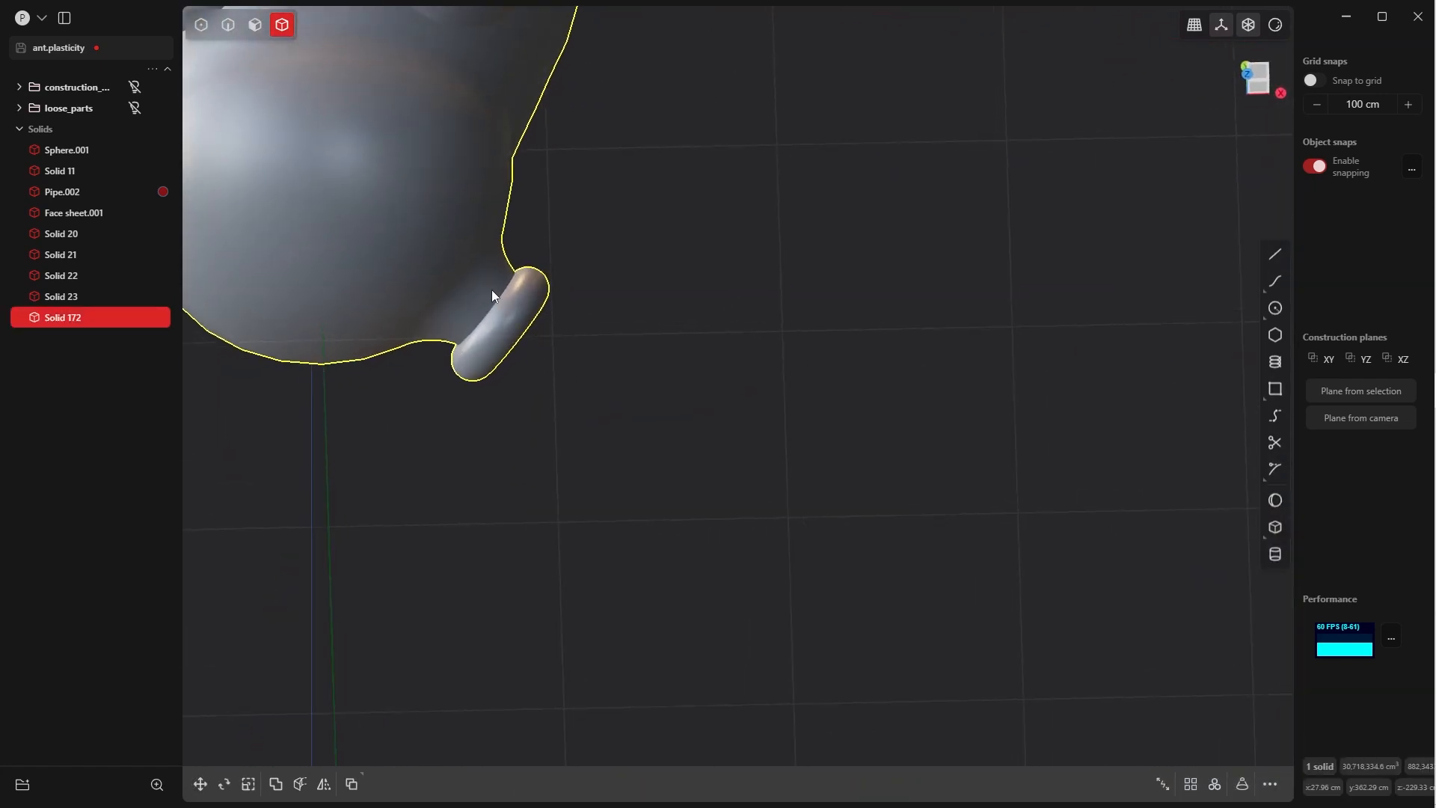
mouse_move(482, 321)
middle_mouse_down()
mouse_move(494, 273)
mouse_move(472, 316)
middle_mouse_up()
left_click(550, 343)
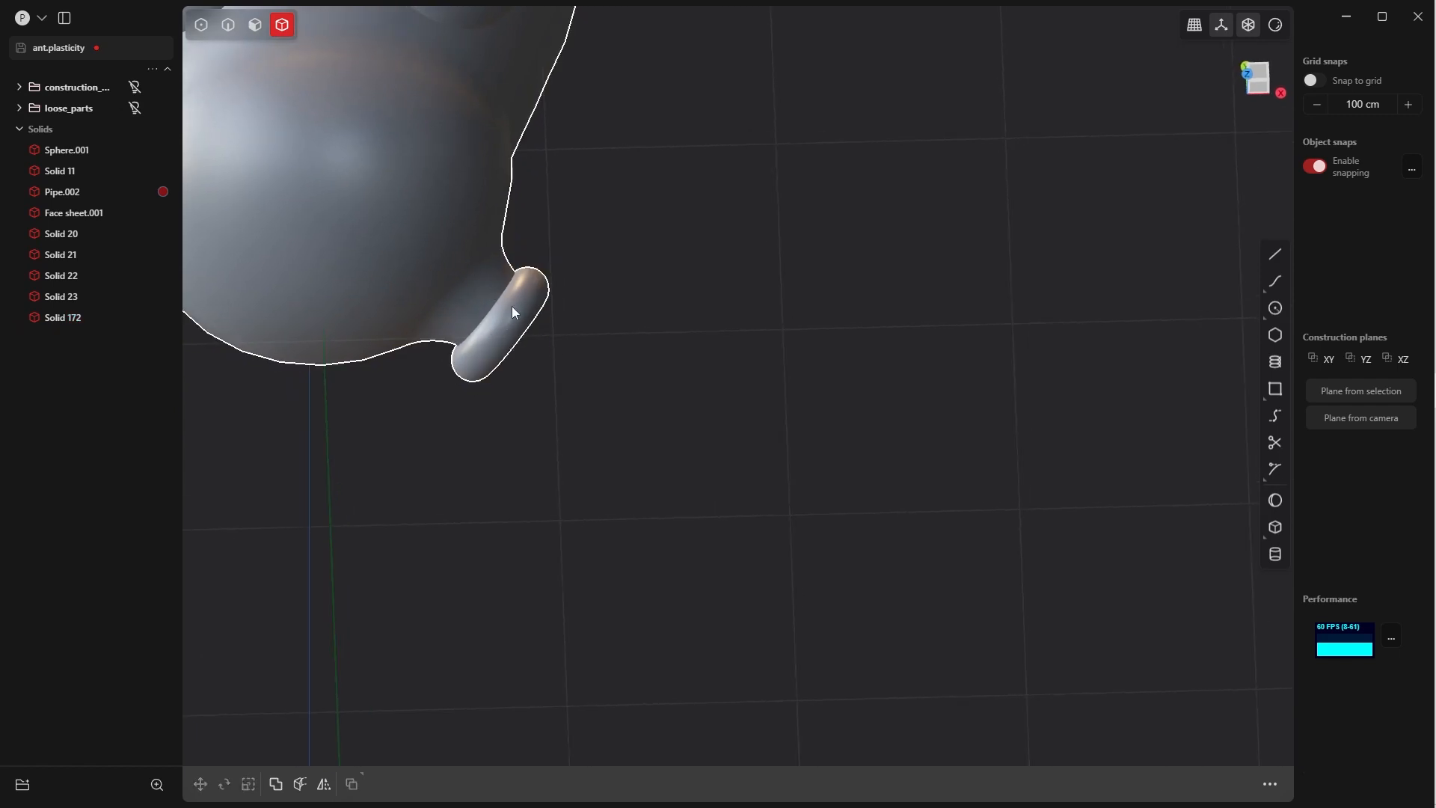
mouse_move(512, 307)
middle_mouse_down()
mouse_move(474, 311)
mouse_move(518, 352)
mouse_move(500, 295)
middle_mouse_up()
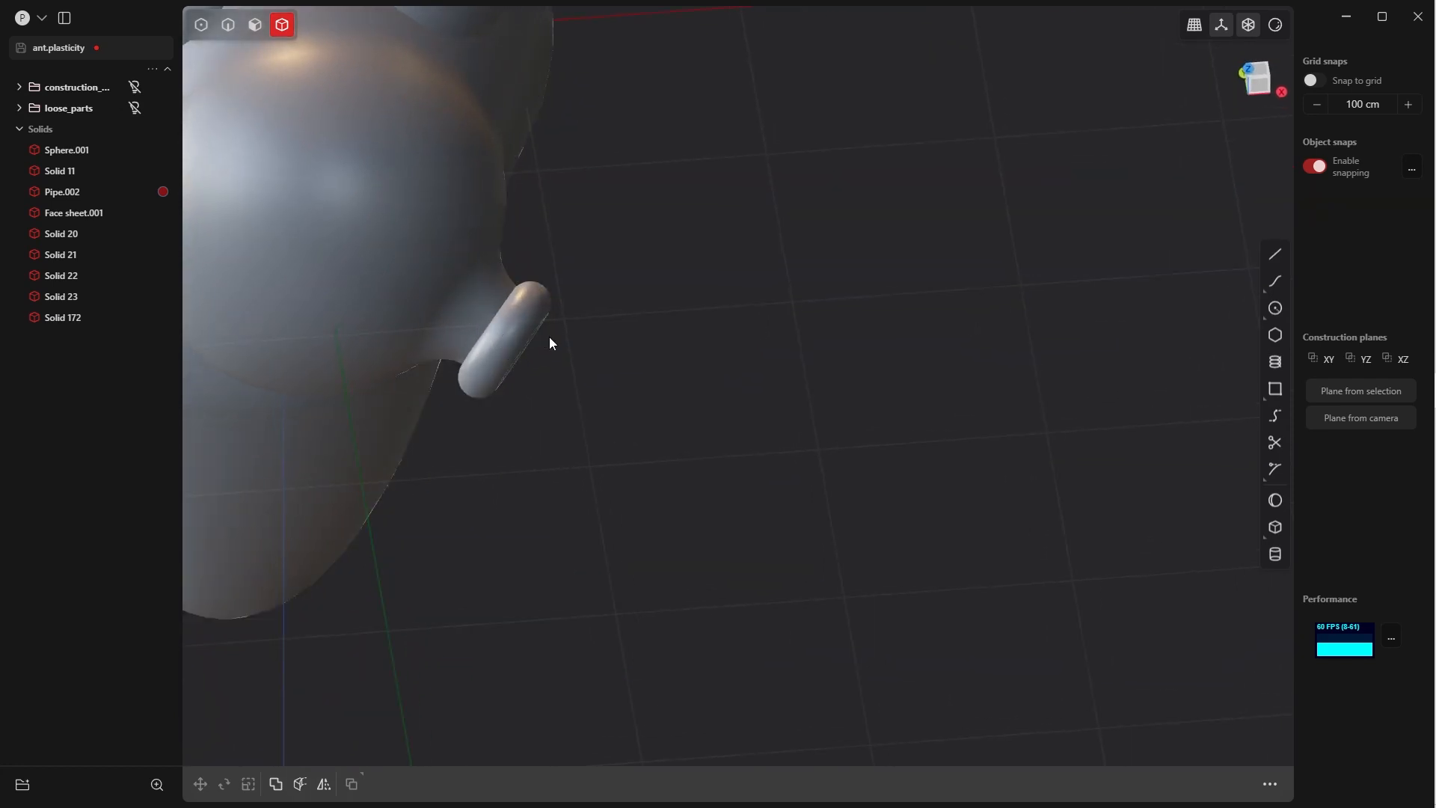
- Fillet the edge where the mouth ring joins the flared neck on the ant's head, with a distance of about 1.49 cm
middle_click_drag(566, 372, 890, 374)
scroll(702, 150, "up", 6)
key("Tab")
left_click(737, 228)
left_click(630, 295)
key("b")
middle_click_drag(631, 294, 627, 356)
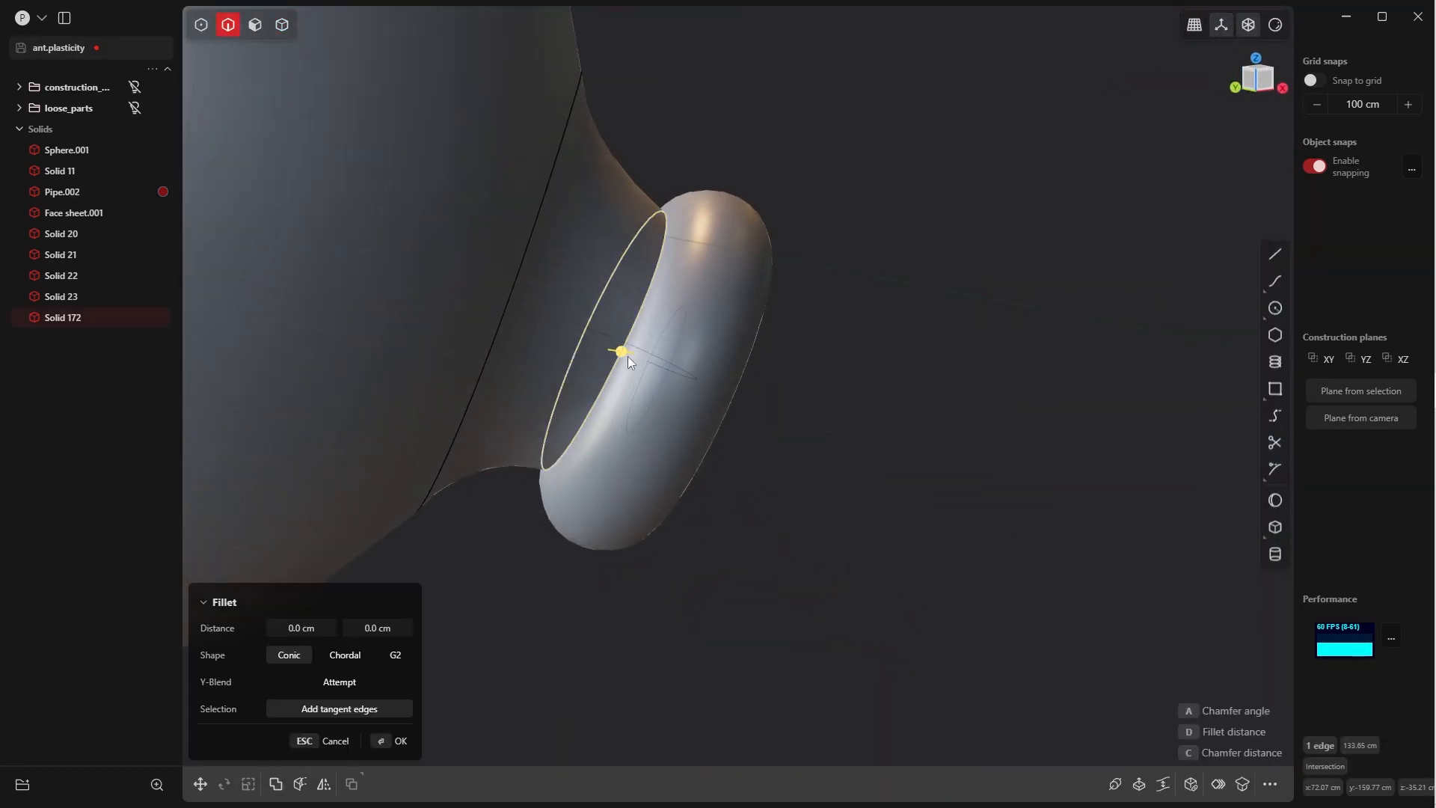
mouse_move(626, 356)
left_mouse_down()
mouse_move(657, 379)
mouse_move(643, 375)
left_mouse_up()
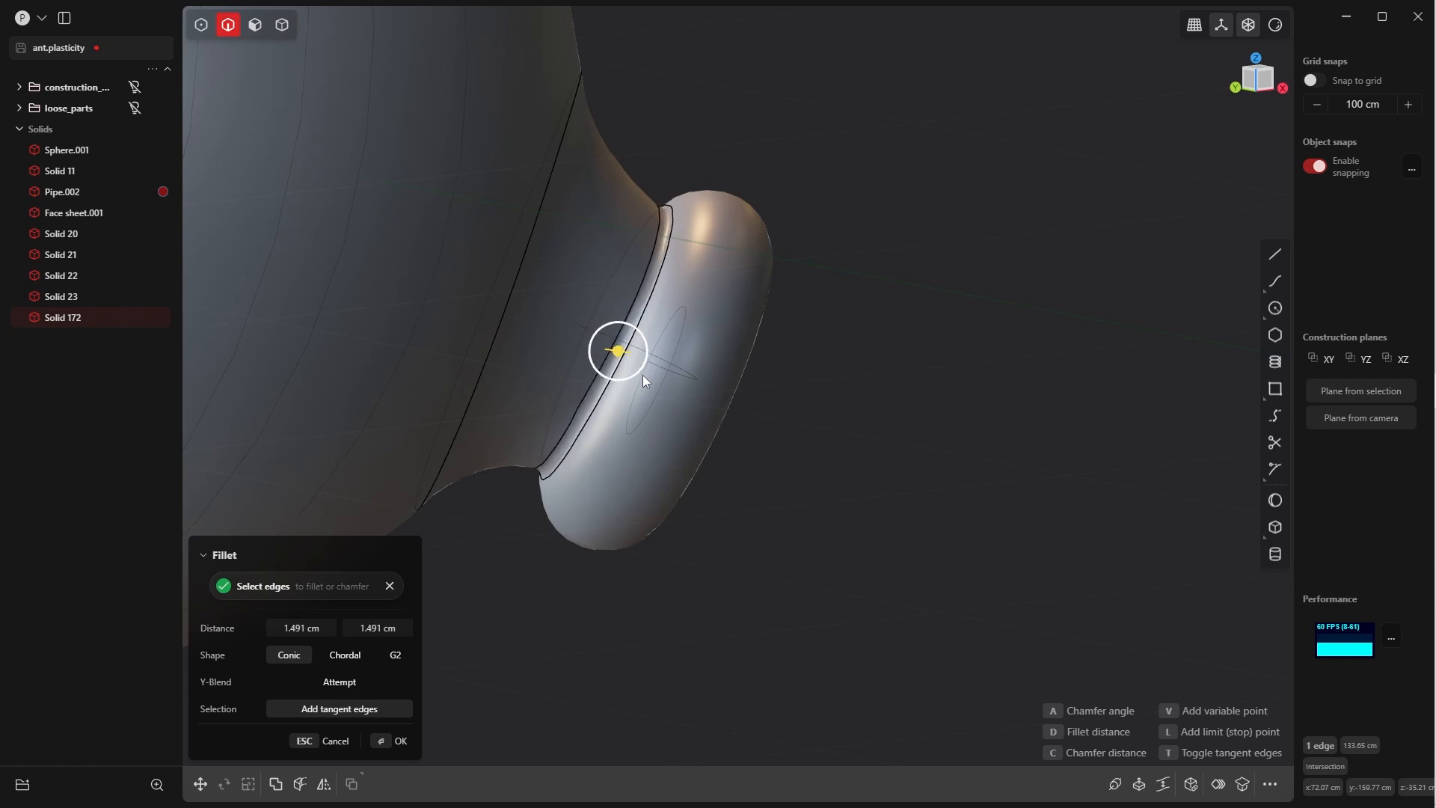
left_click(383, 752)
- Try to offset the flat circular face inside the mouth ring inward to deepen the opening
key("Tab")
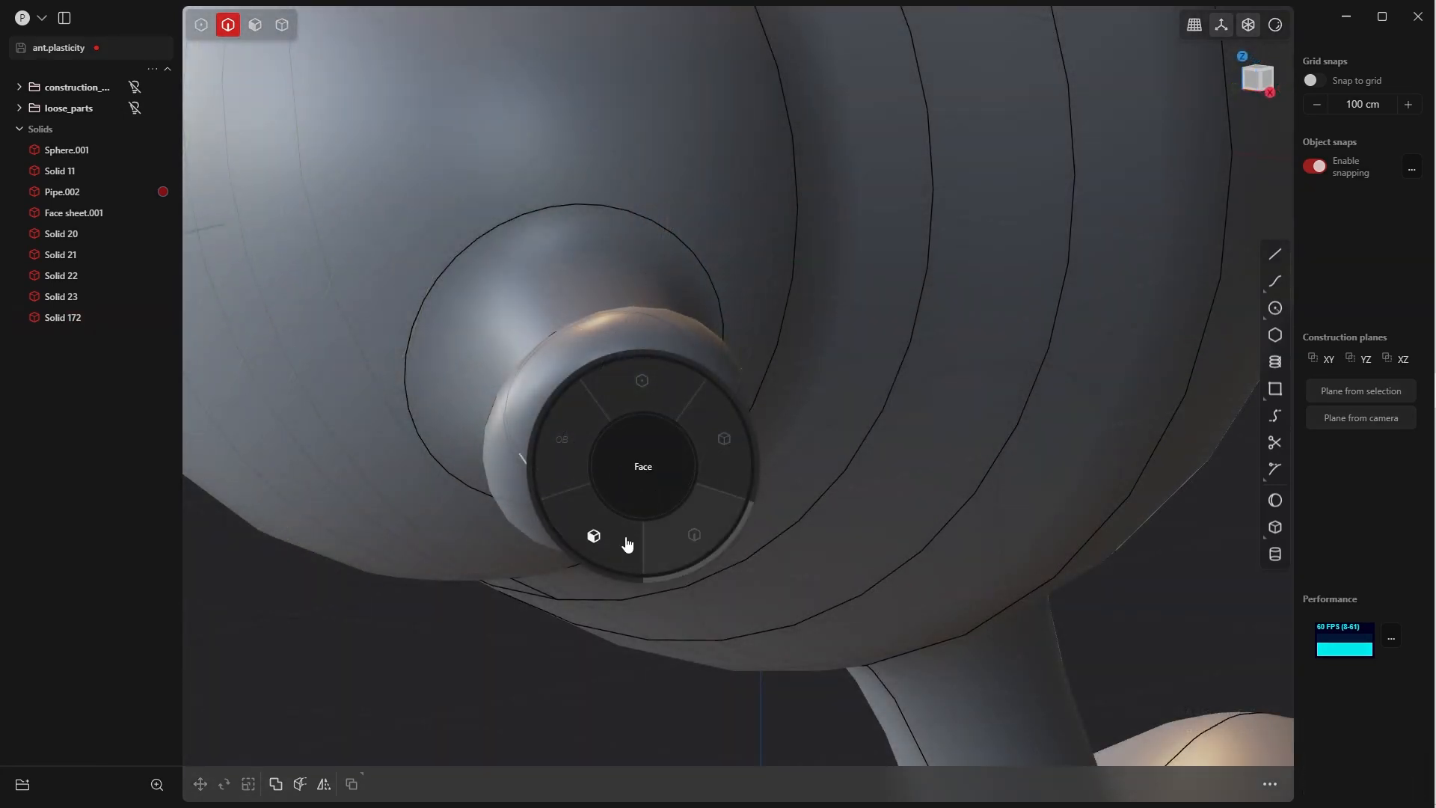
left_click(607, 537)
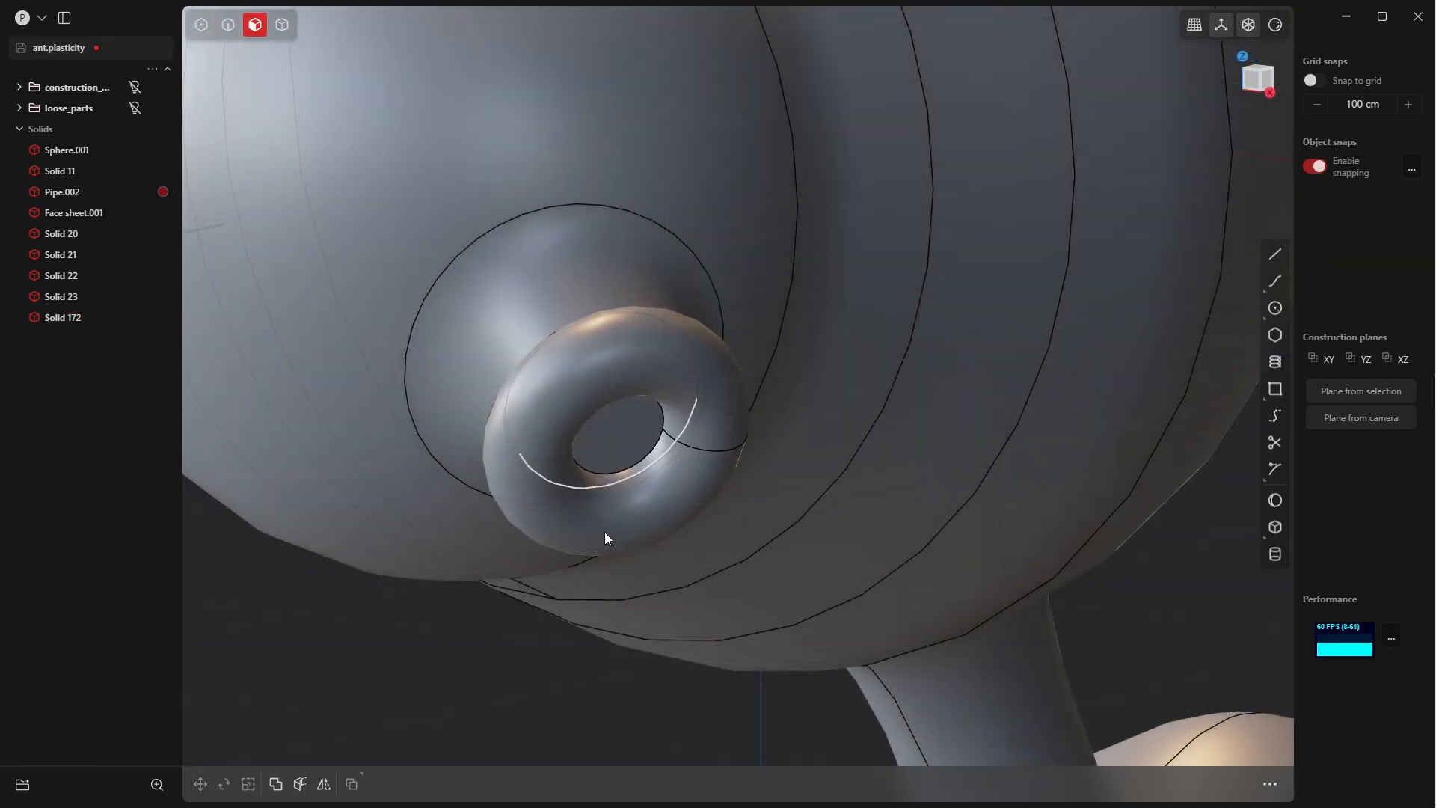
left_click(623, 447)
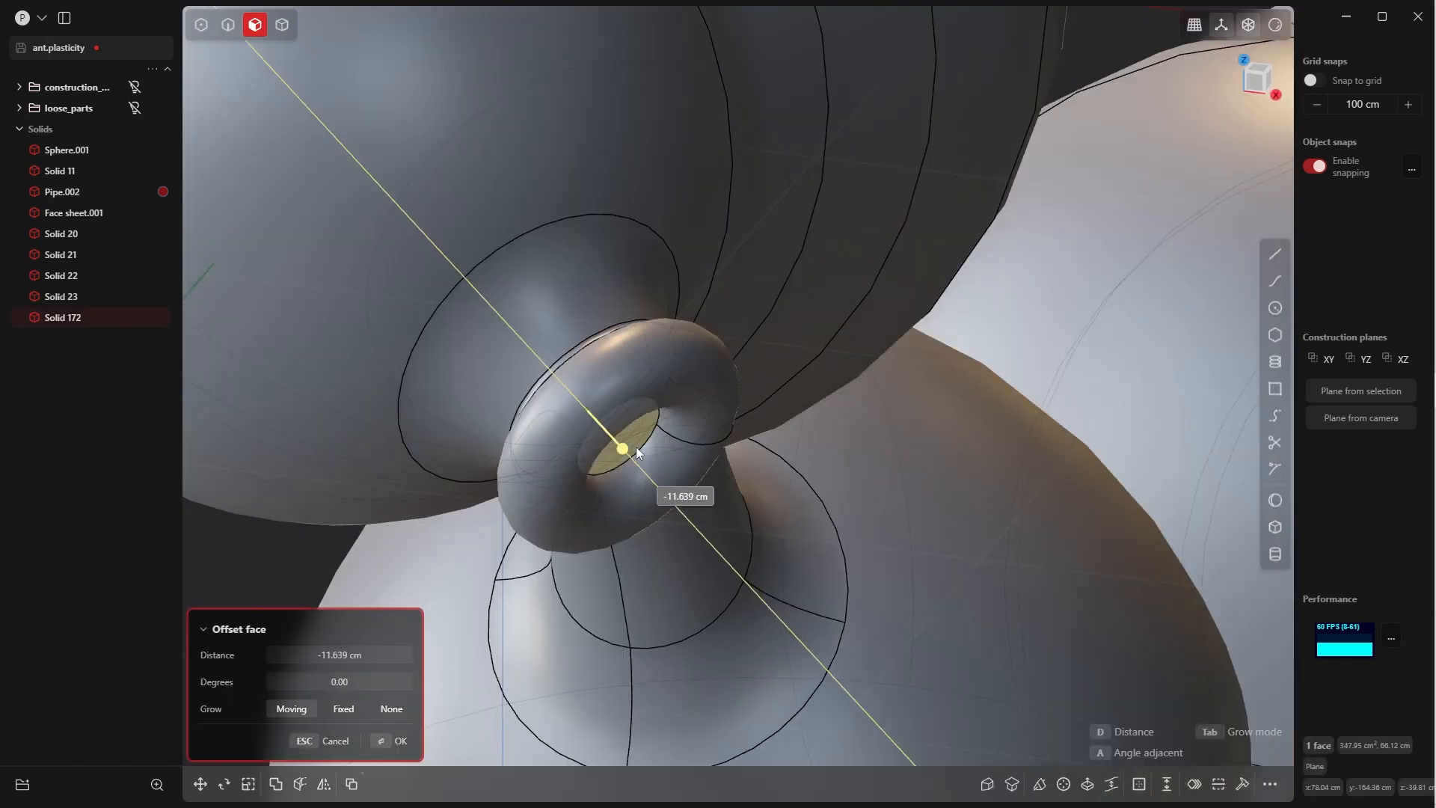
left_click_drag(636, 447, 690, 516)
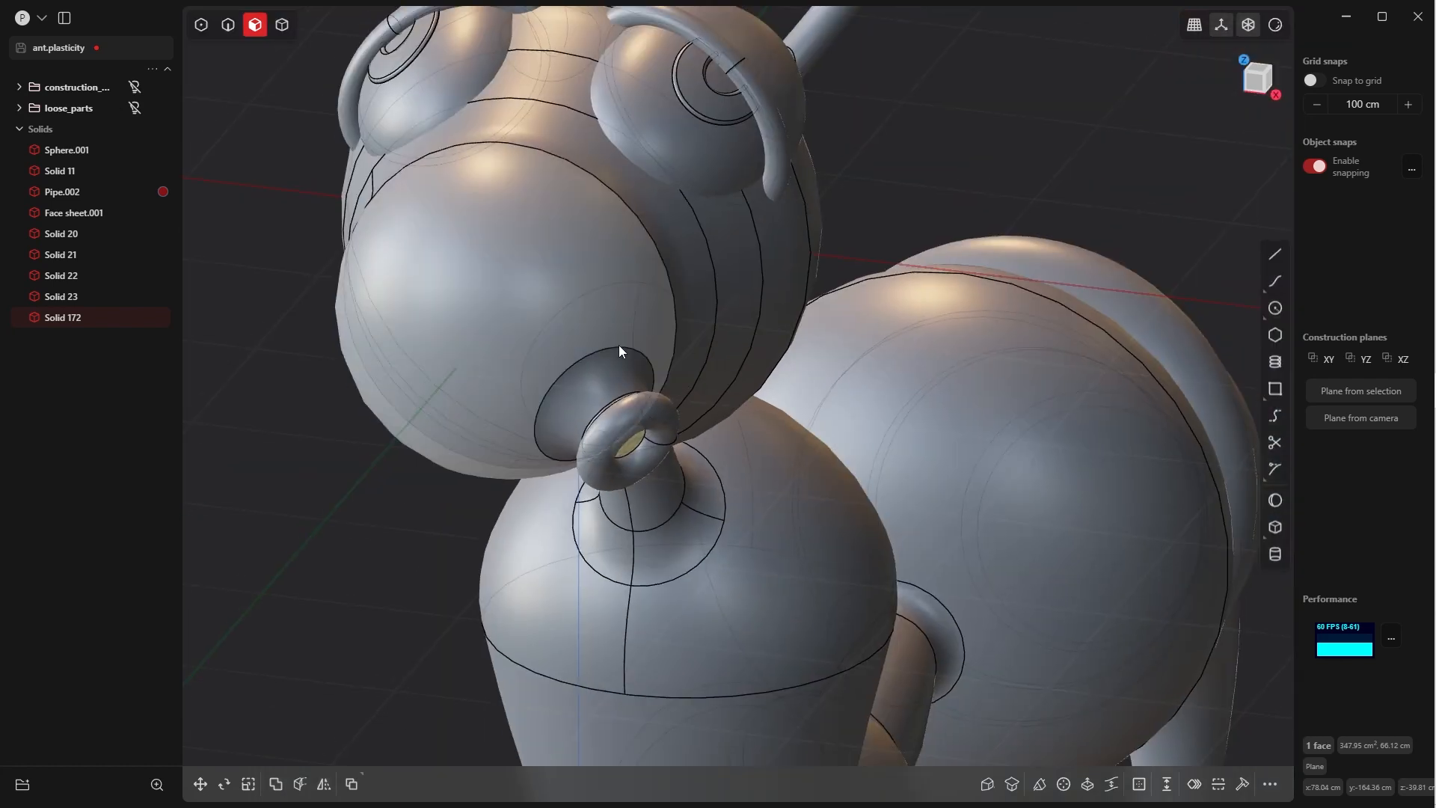
middle_click_drag(617, 344, 546, 307)
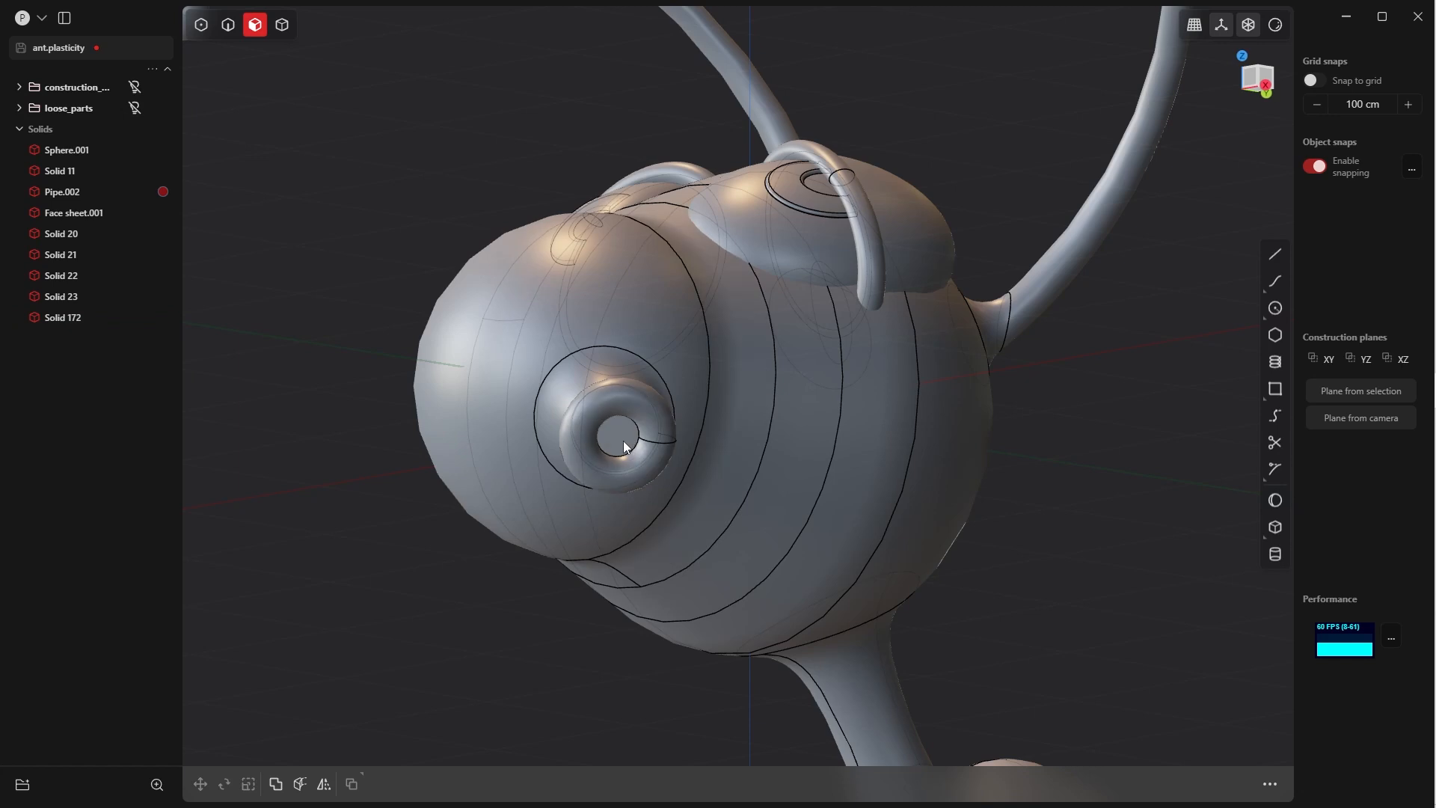
- Create a temporary construction plane from the flat circular face inside the mouth ring
key("o")
key("grave")
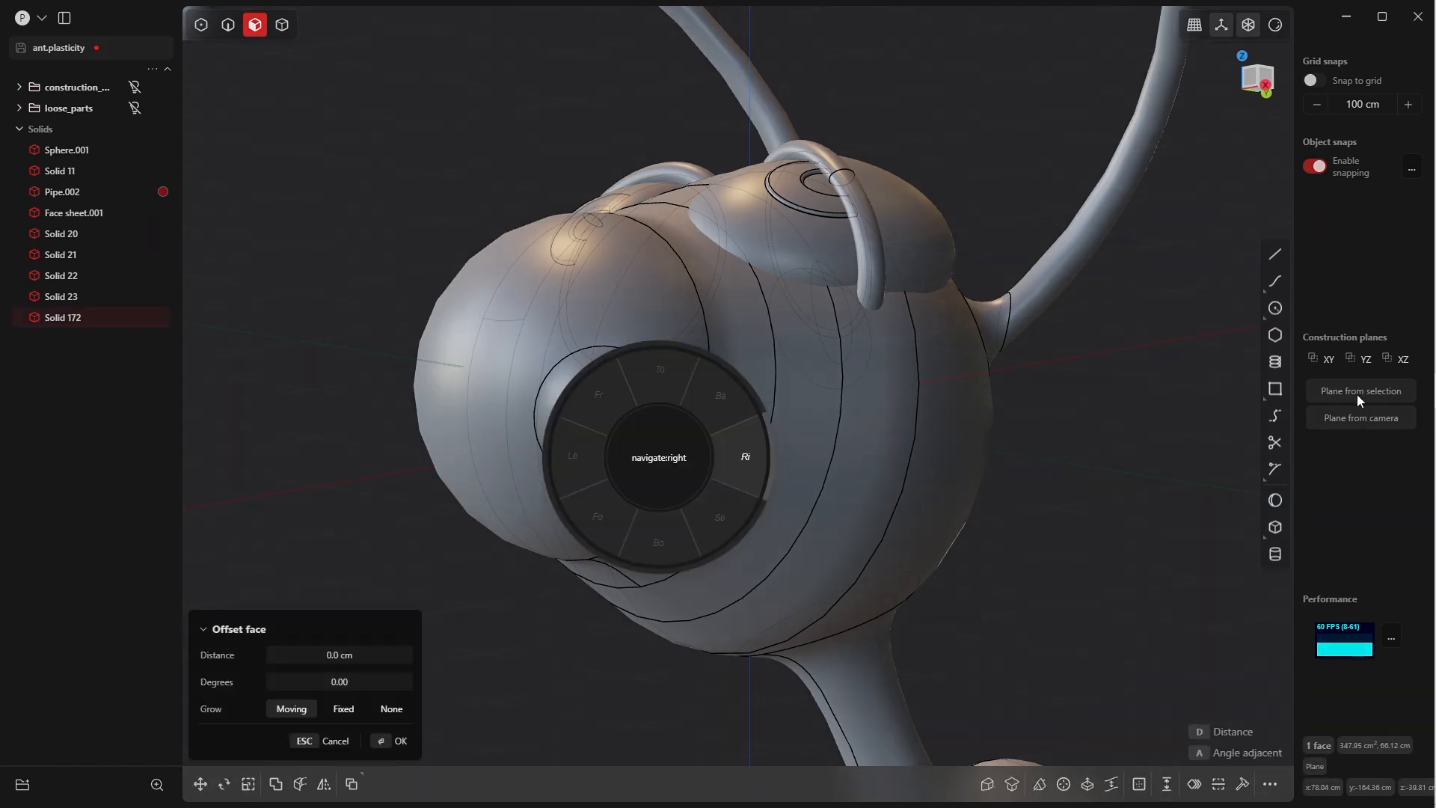
key("grave")
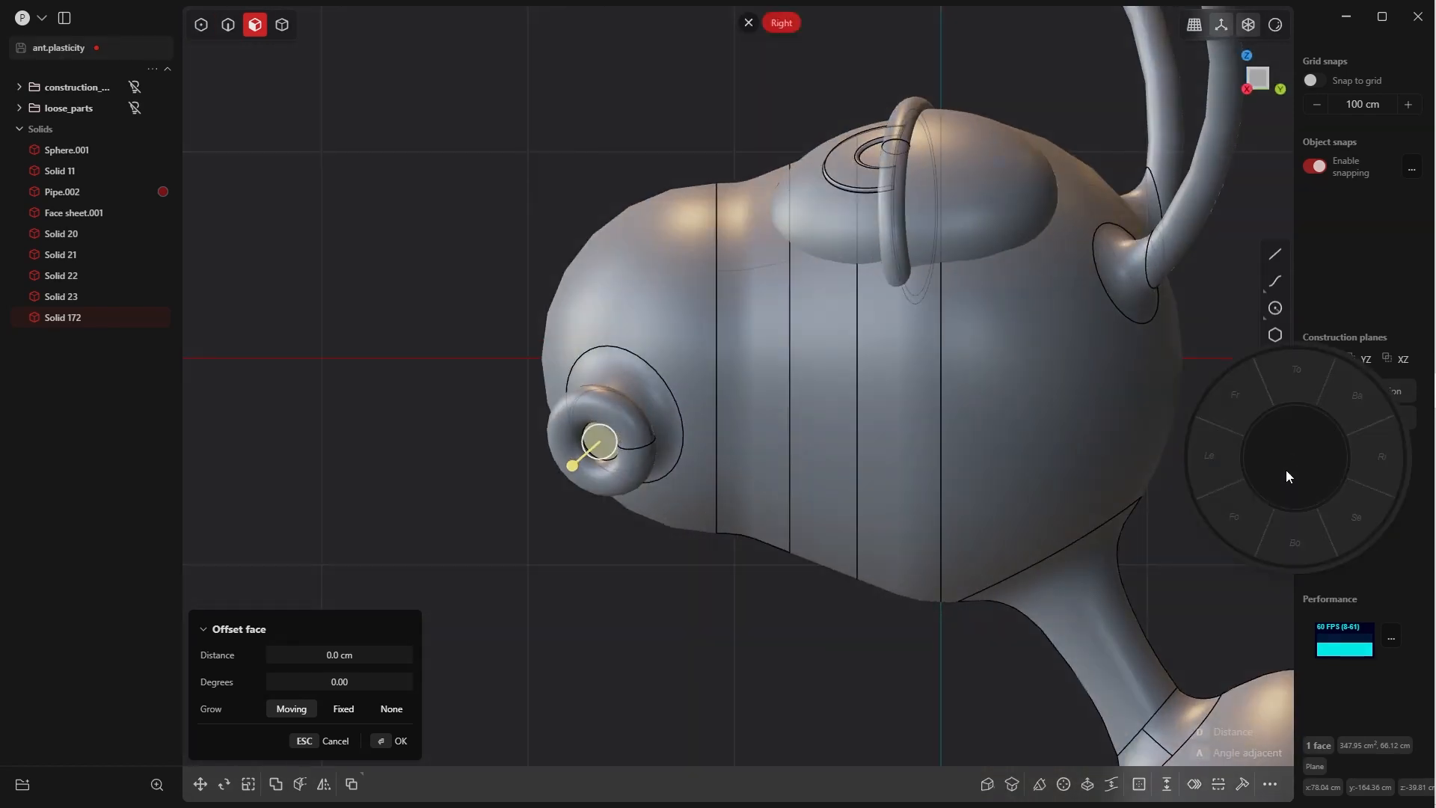
key("grave")
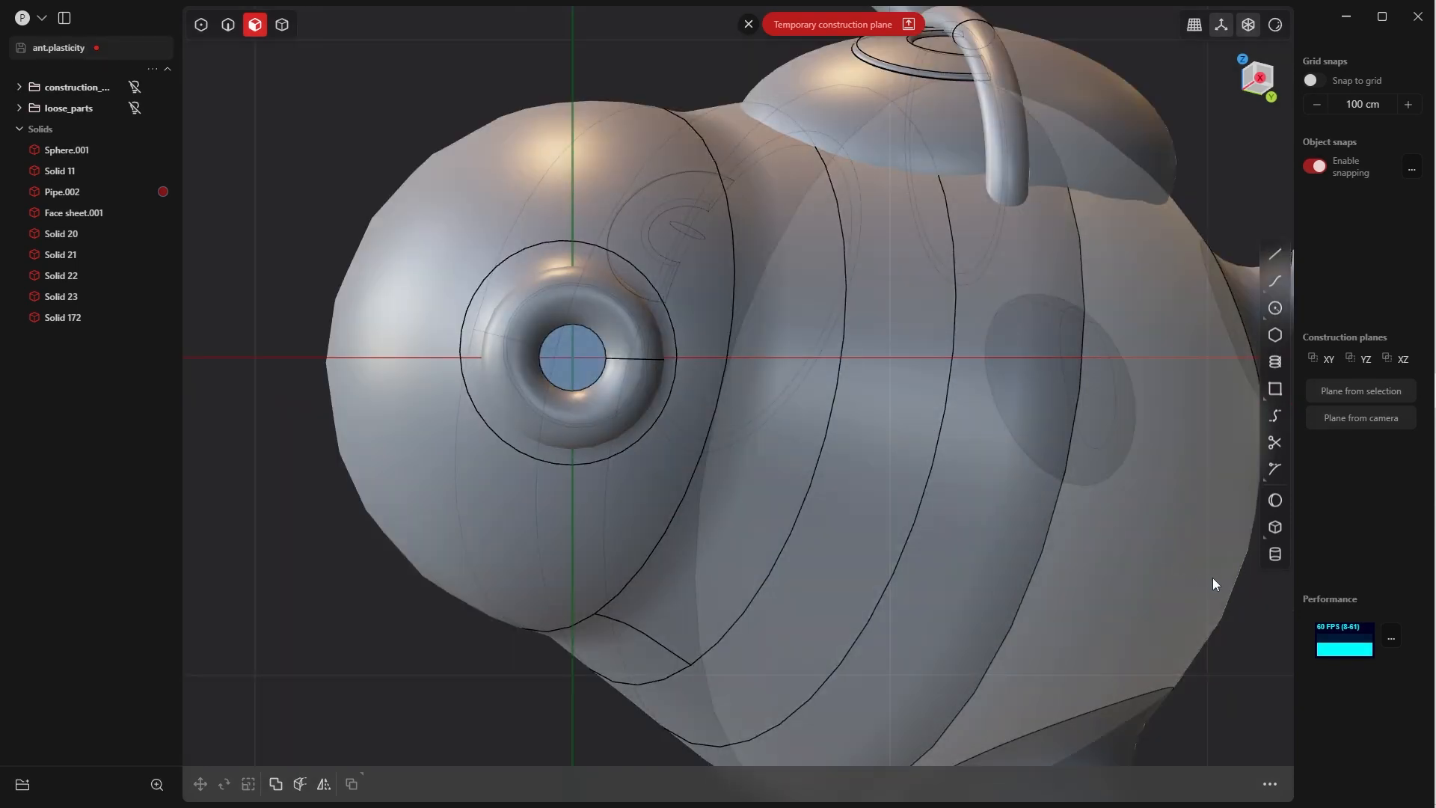
- Cut a cylindrical hole about 9.1 cm in radius and 21.4 cm deep into the centre of the mouth ring's flat face
left_click(1275, 554)
scroll(607, 363, "up", 5)
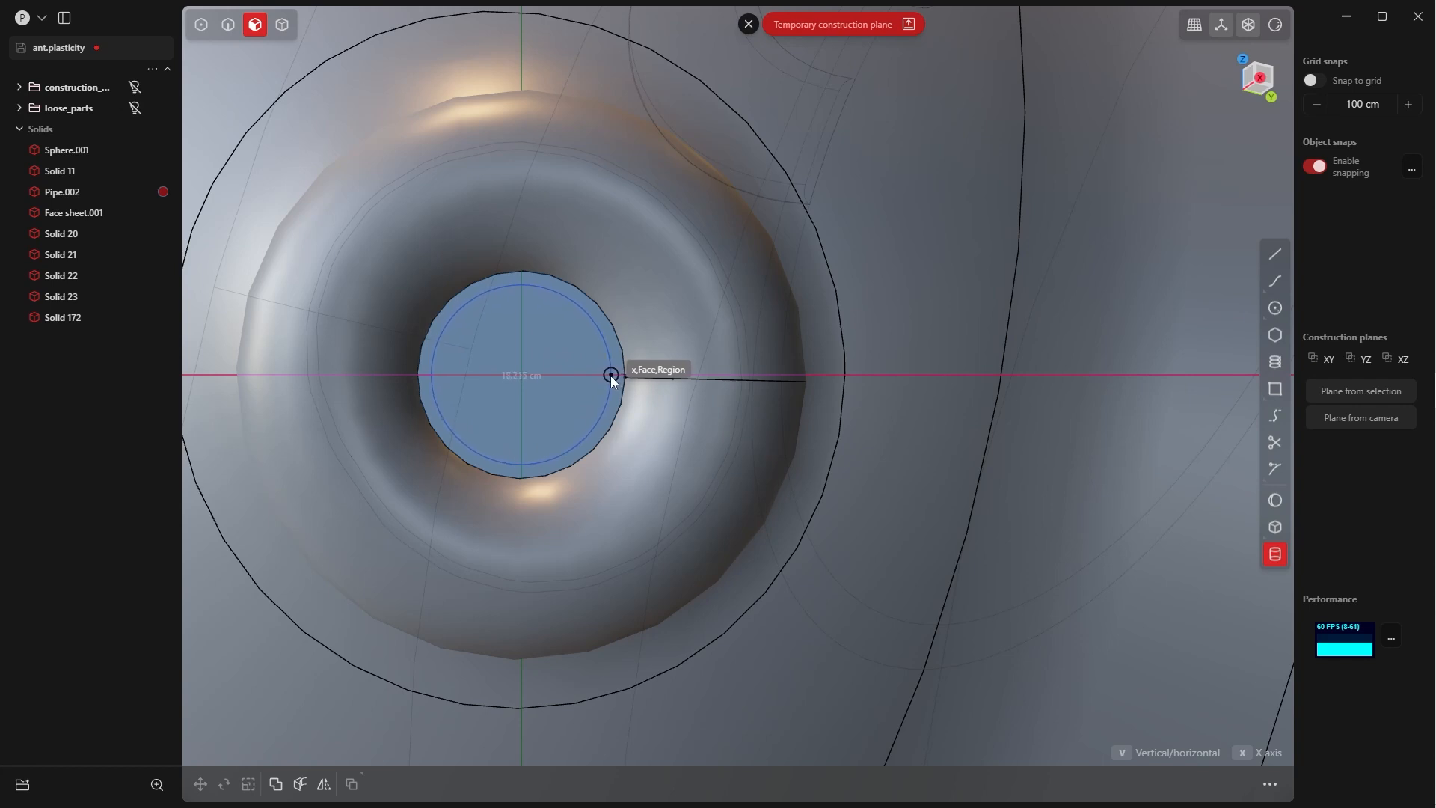
left_click(610, 376)
middle_click_drag(610, 375, 703, 503)
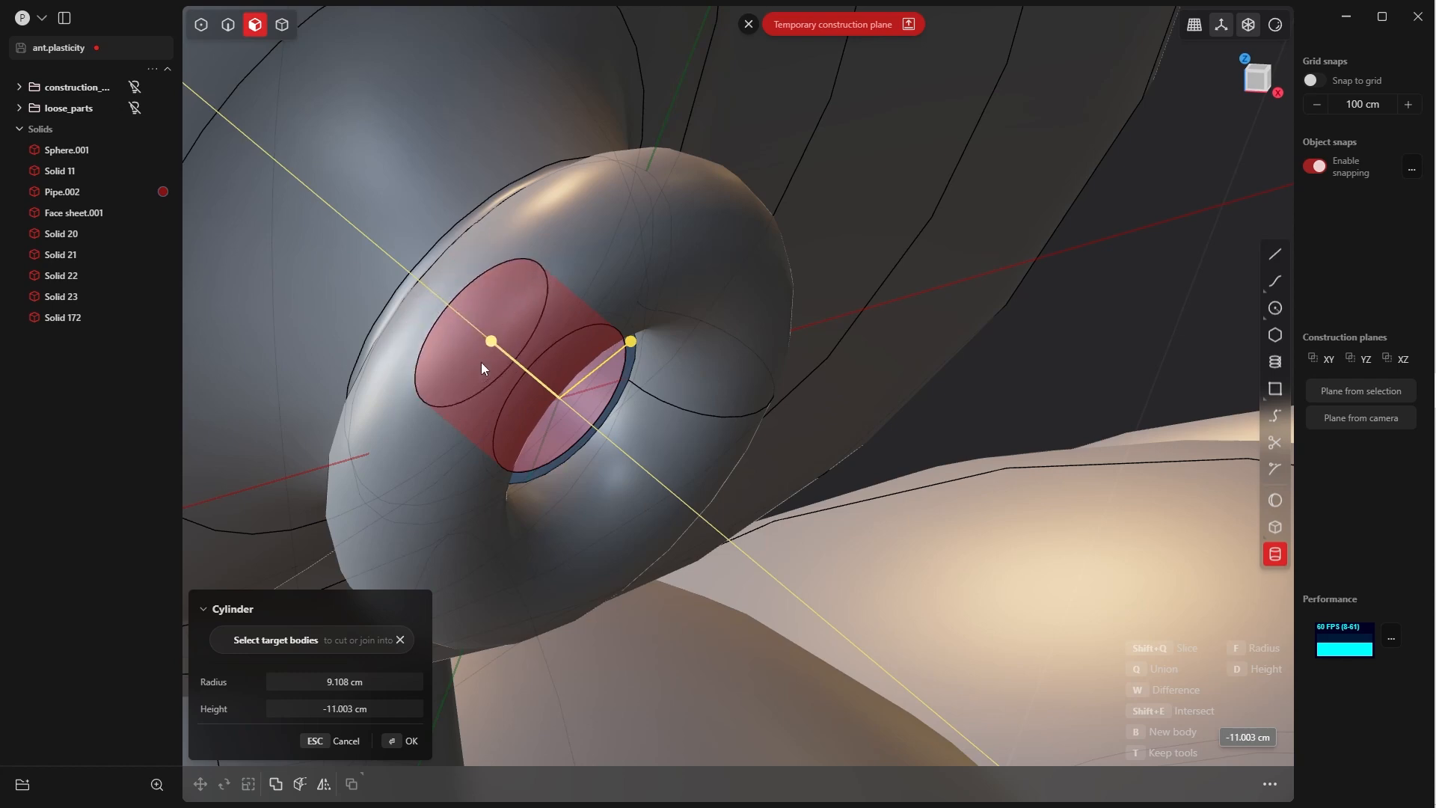
left_click(392, 318)
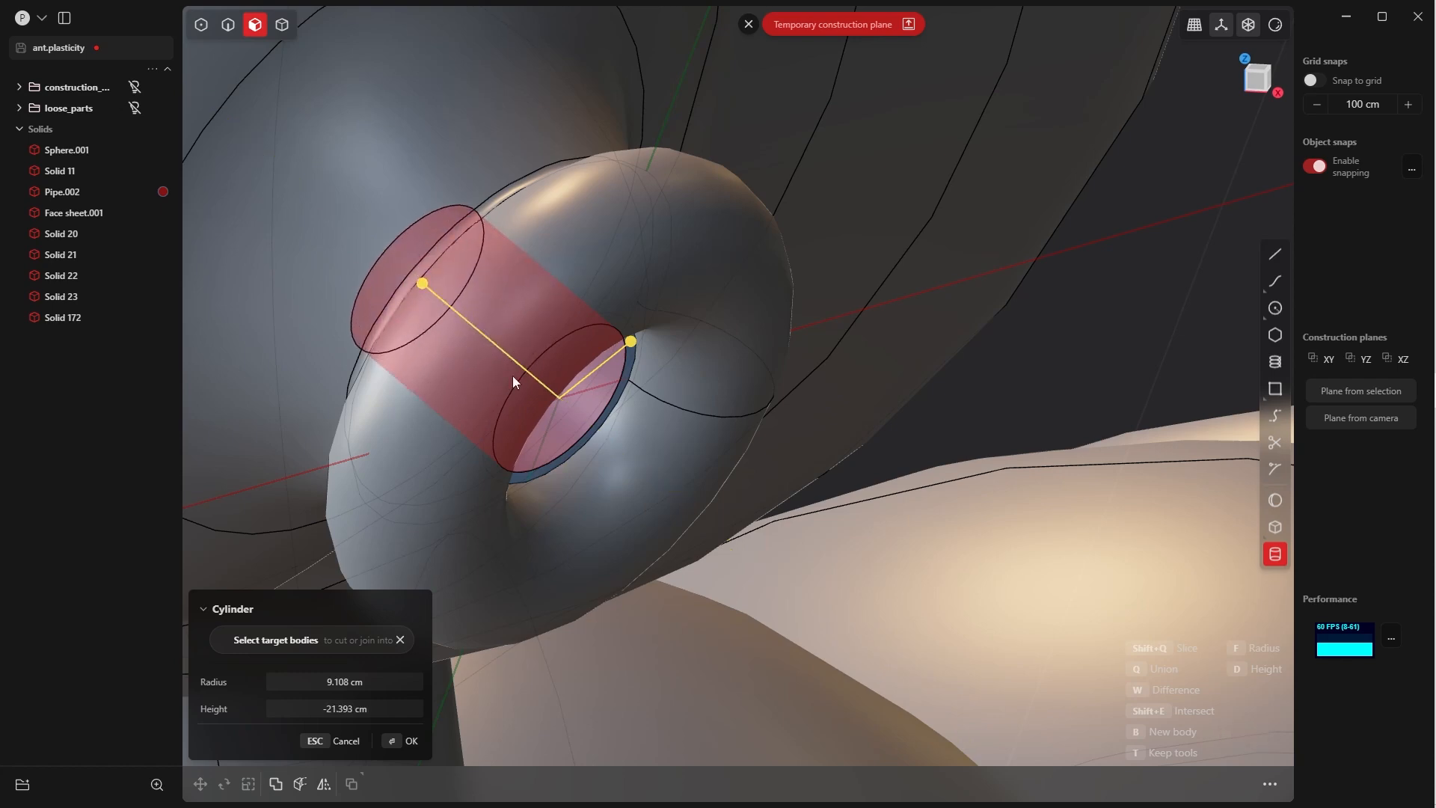
middle_click_drag(513, 377, 471, 442)
left_click(397, 742)
- Fillet the rim edge of the cylindrical hole inside the mouth ring
scroll(668, 385, "down", 6)
left_click(404, 501)
middle_click_drag(669, 386, 537, 463)
scroll(569, 449, "up", 10)
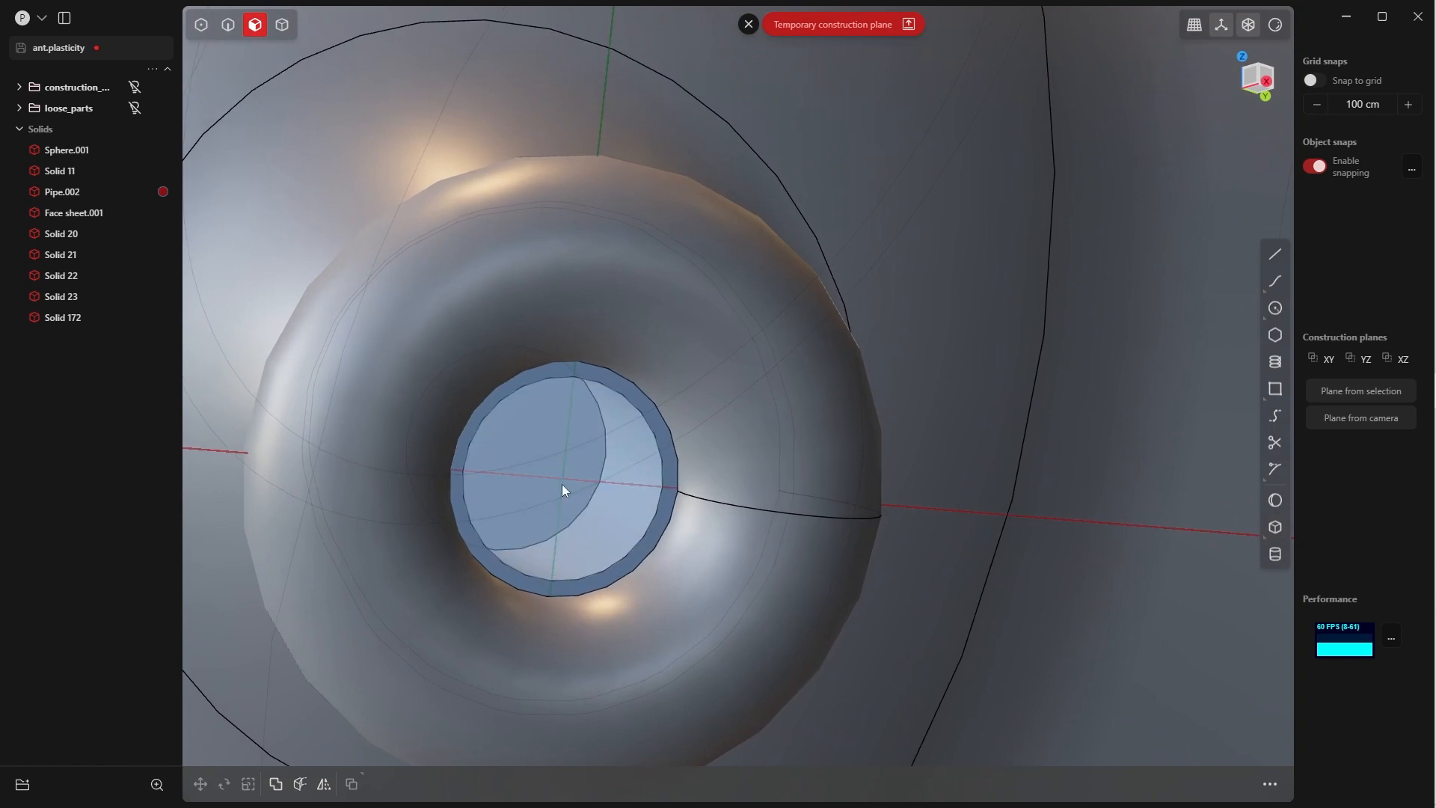
key("Tab")
left_click(663, 585)
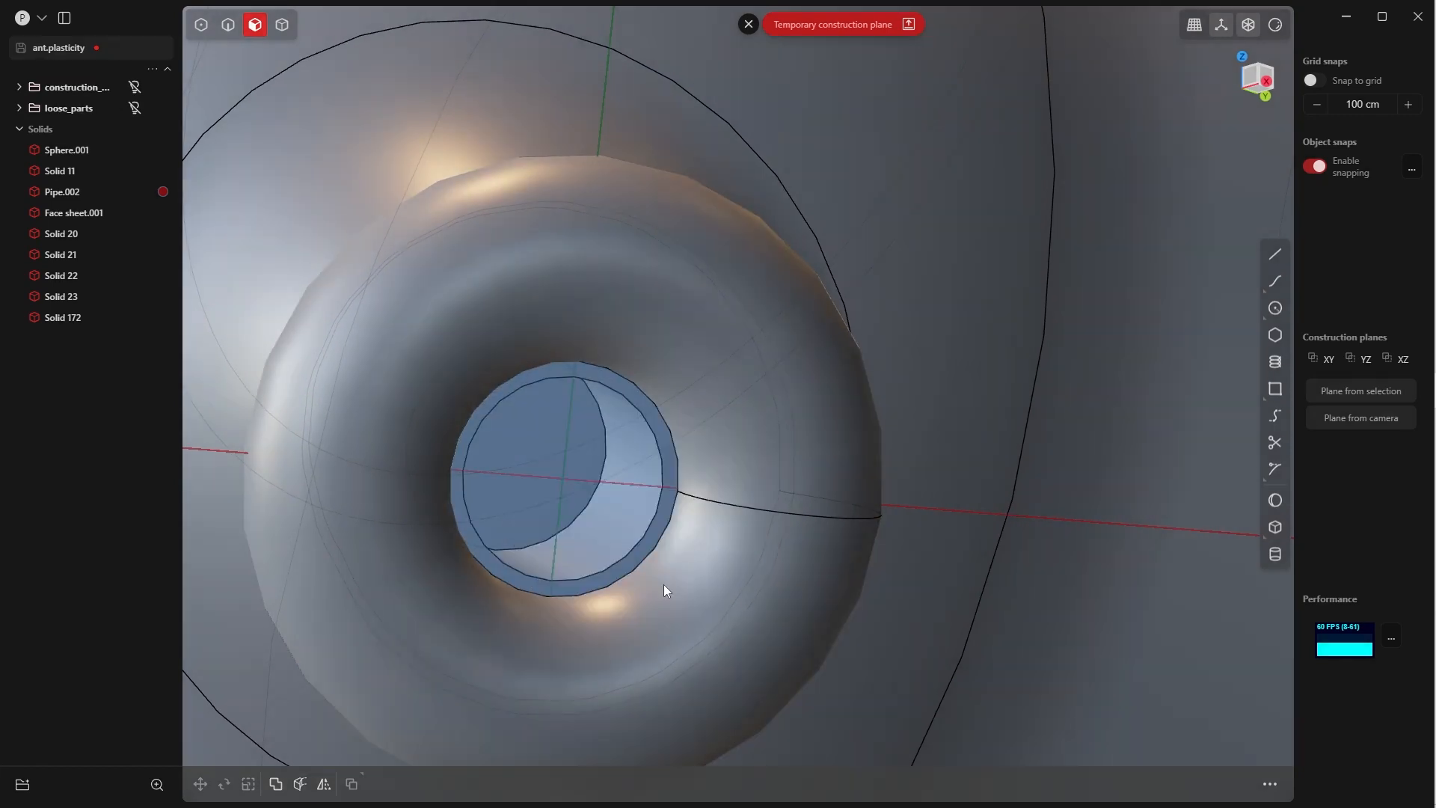
left_click(636, 540)
key("f")
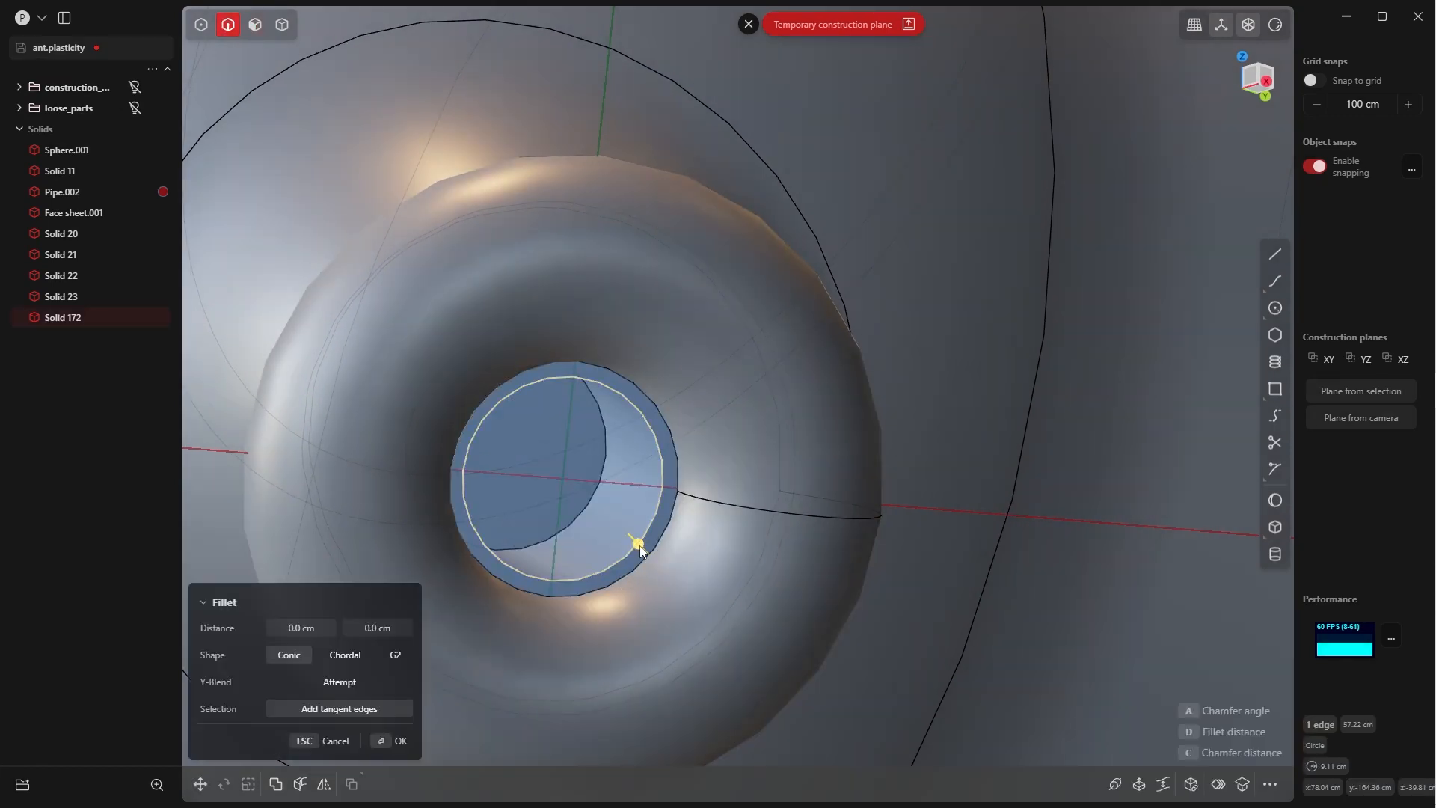
left_click_drag(637, 544, 703, 598)
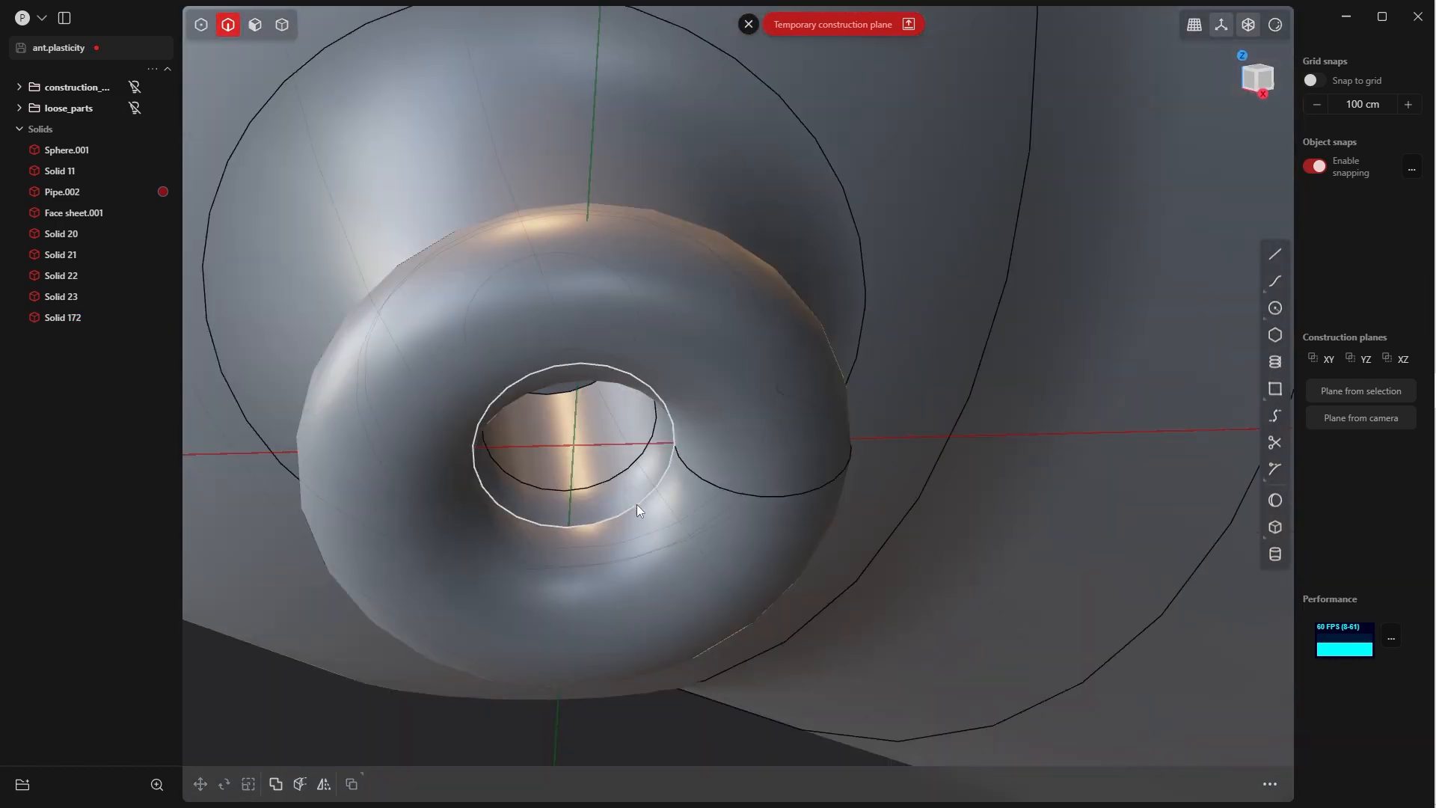
- Reset the temporary construction plane to the default and save the file
key("f")
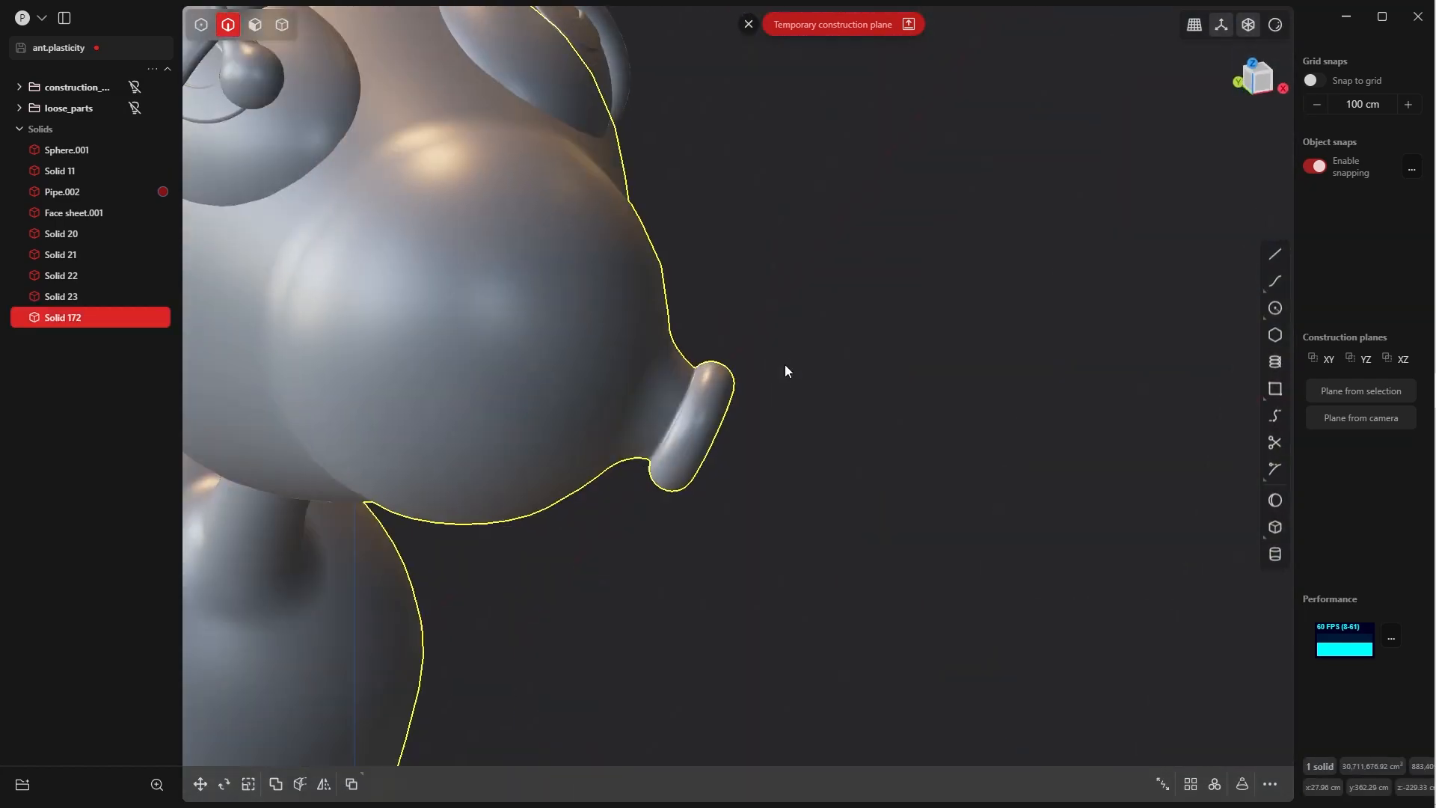
middle_click_drag(783, 365, 561, 294)
scroll(594, 176, "down", 5)
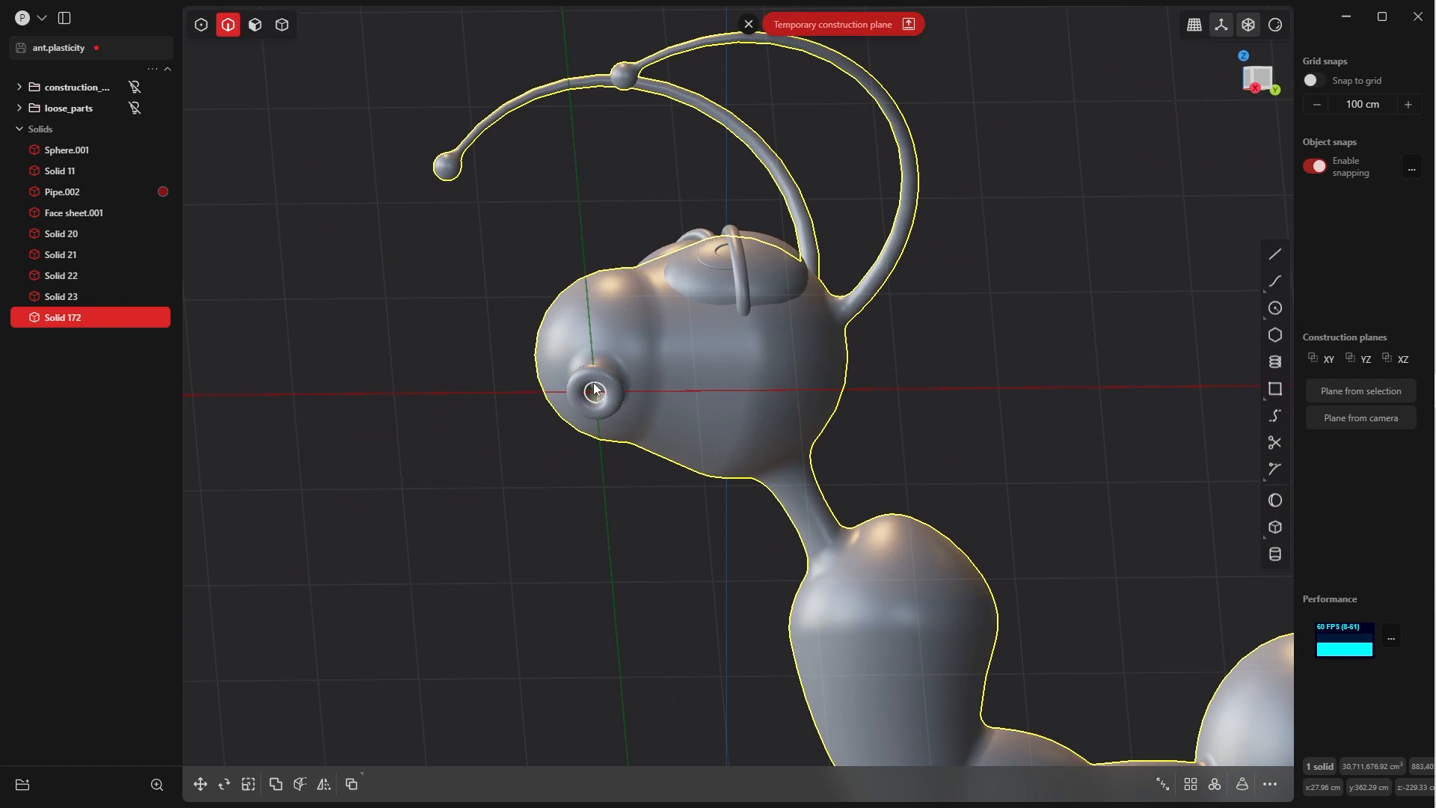
middle_click_drag(598, 398, 642, 484)
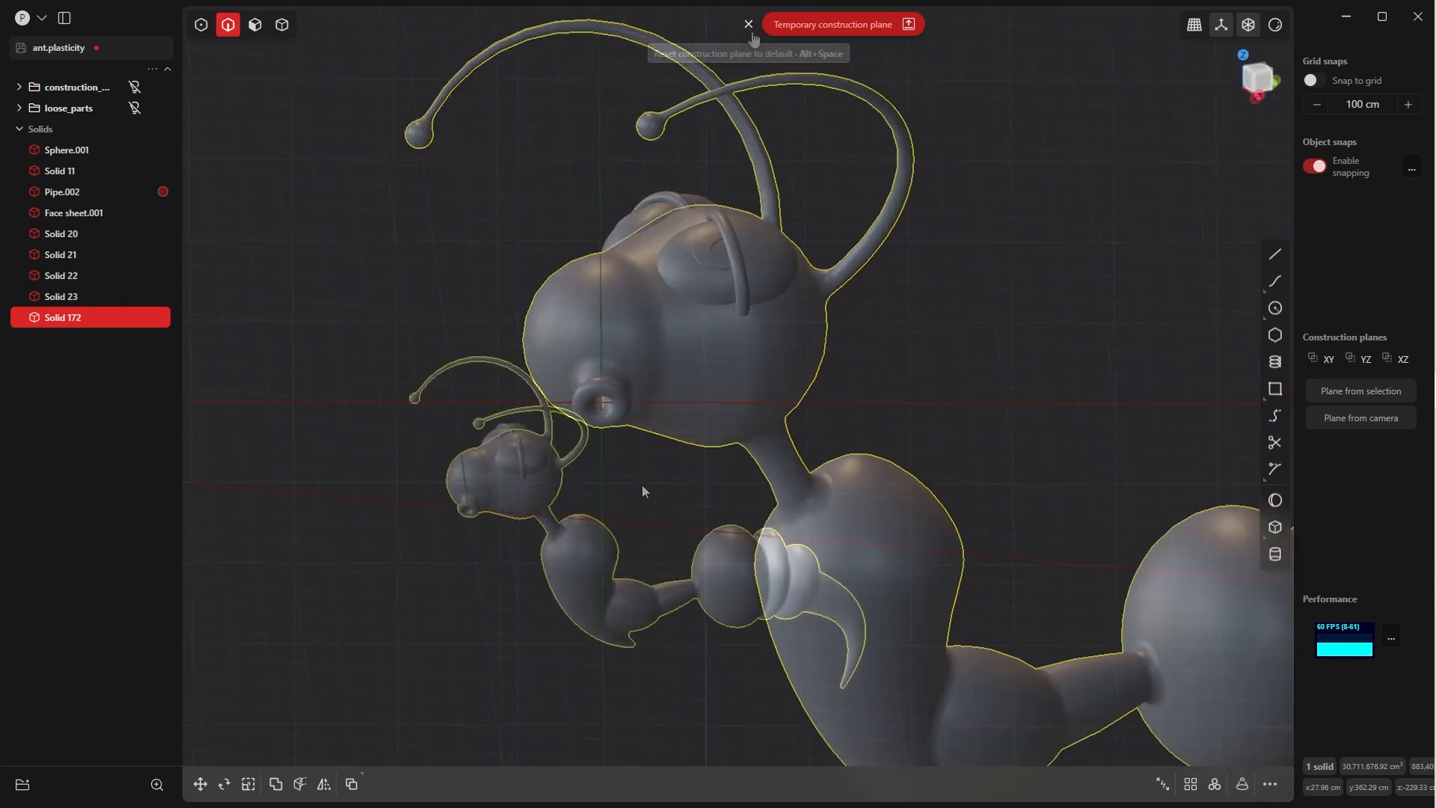
scroll(642, 484, "down", 5)
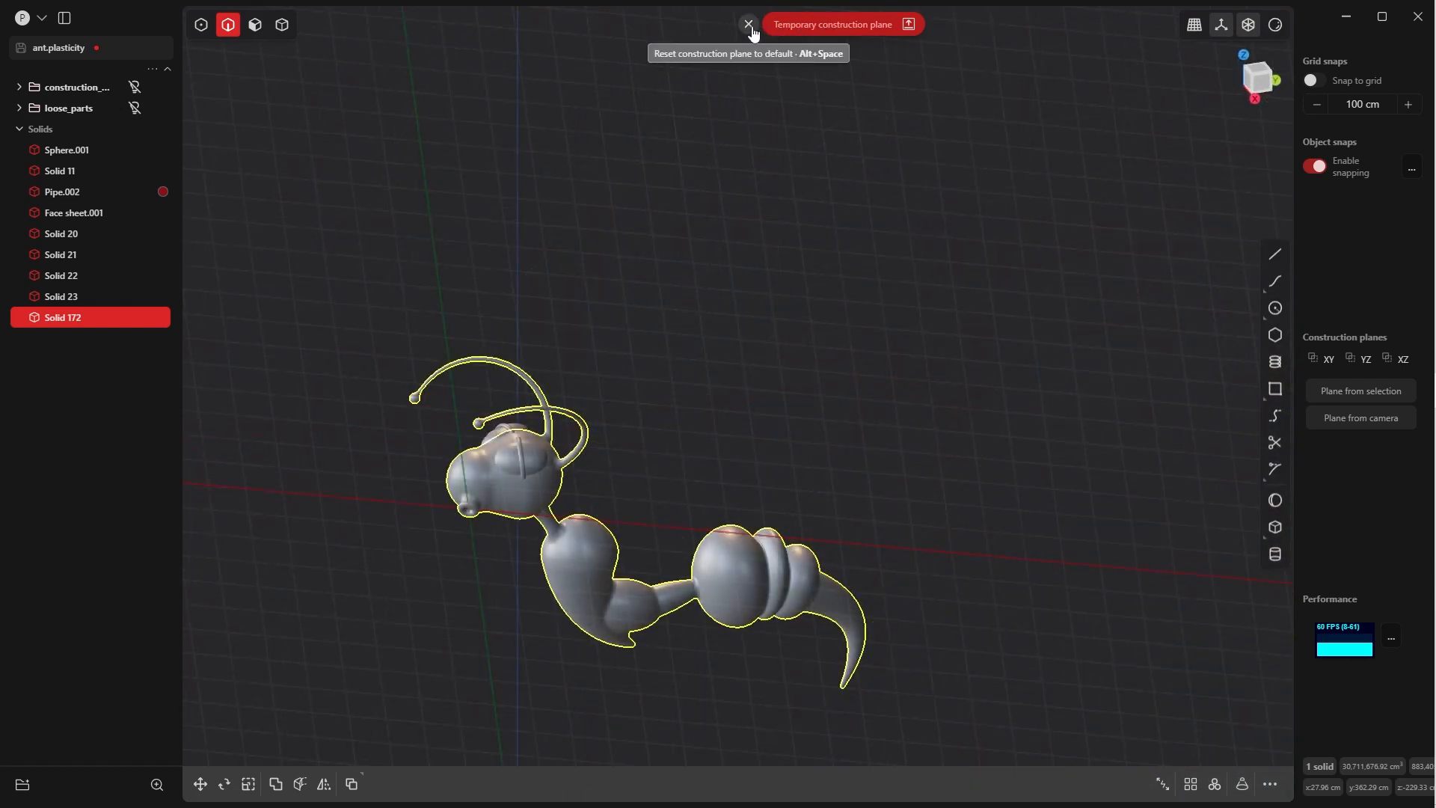
left_click(748, 25)
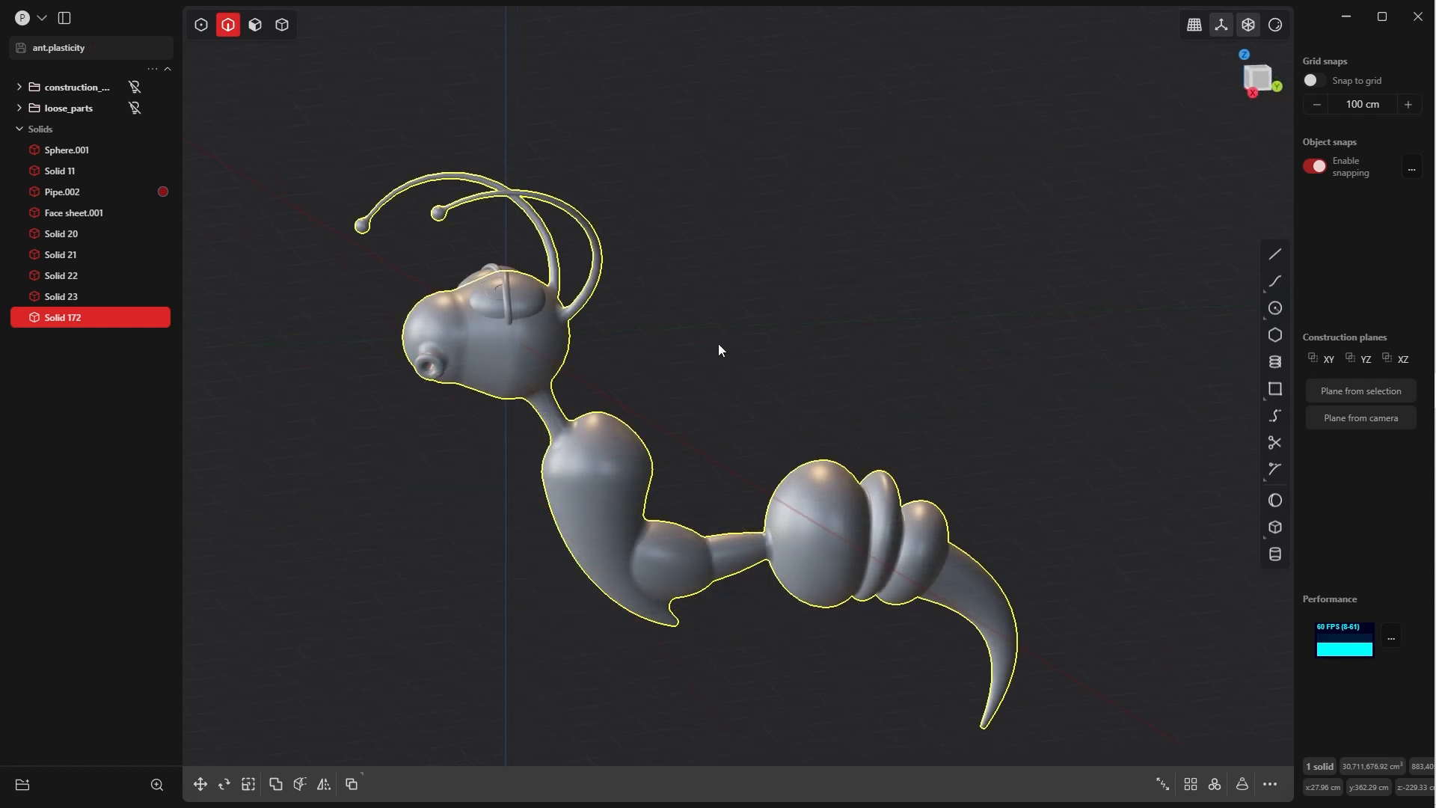
scroll(682, 278, "down", 3)
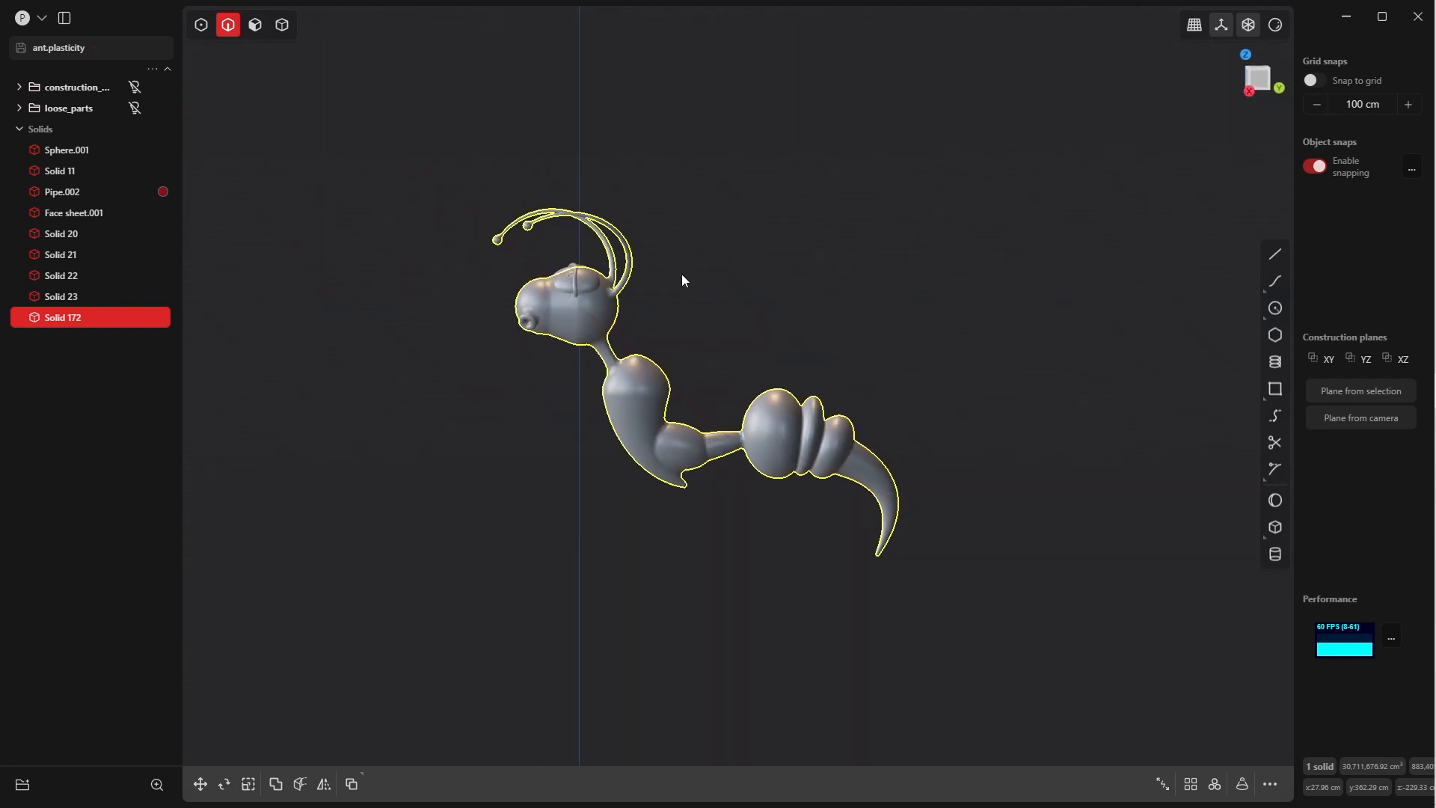
- Deselect the ant, switch to the right view and import the strawberry model into the scene
left_click(700, 279)
key("KP_3")
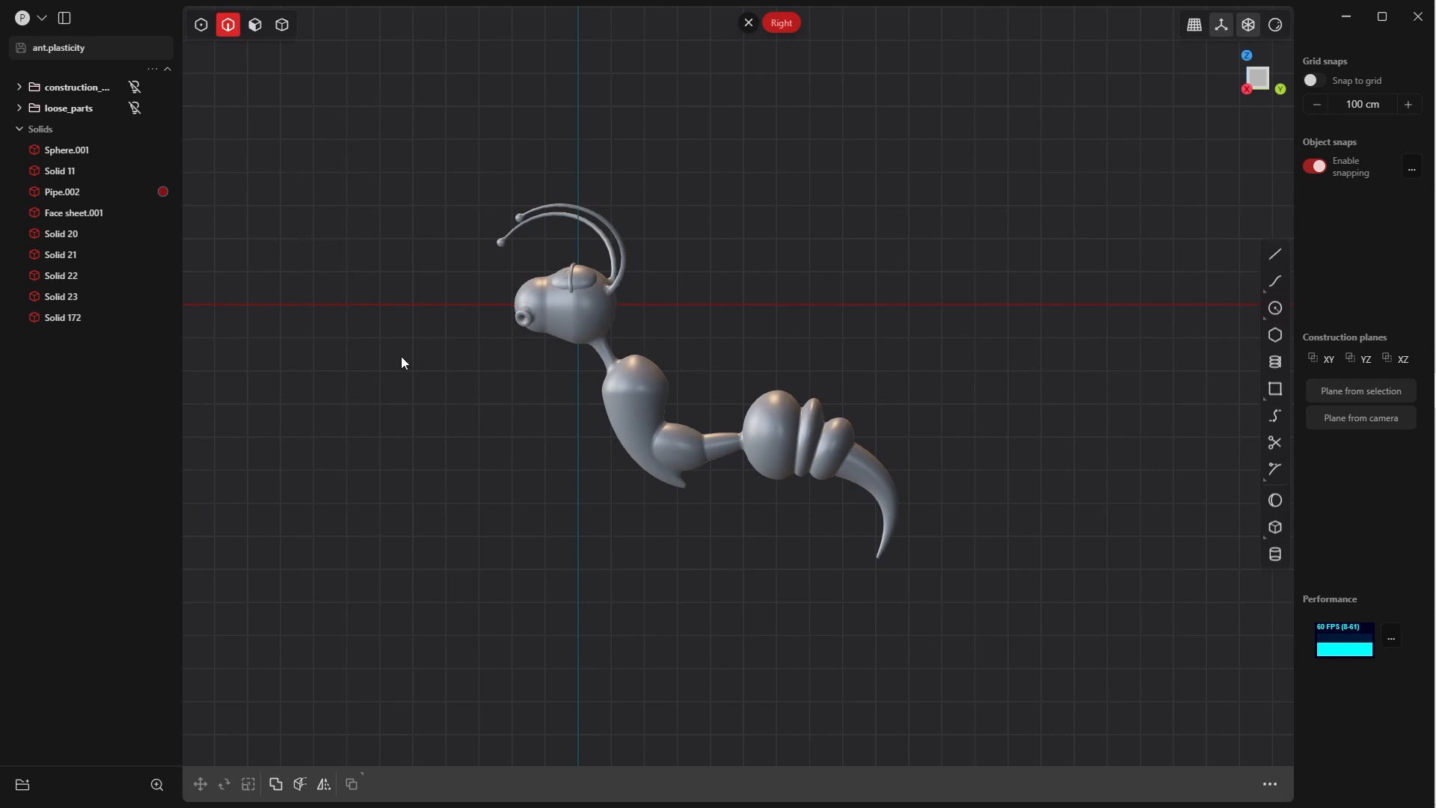
left_click(41, 18)
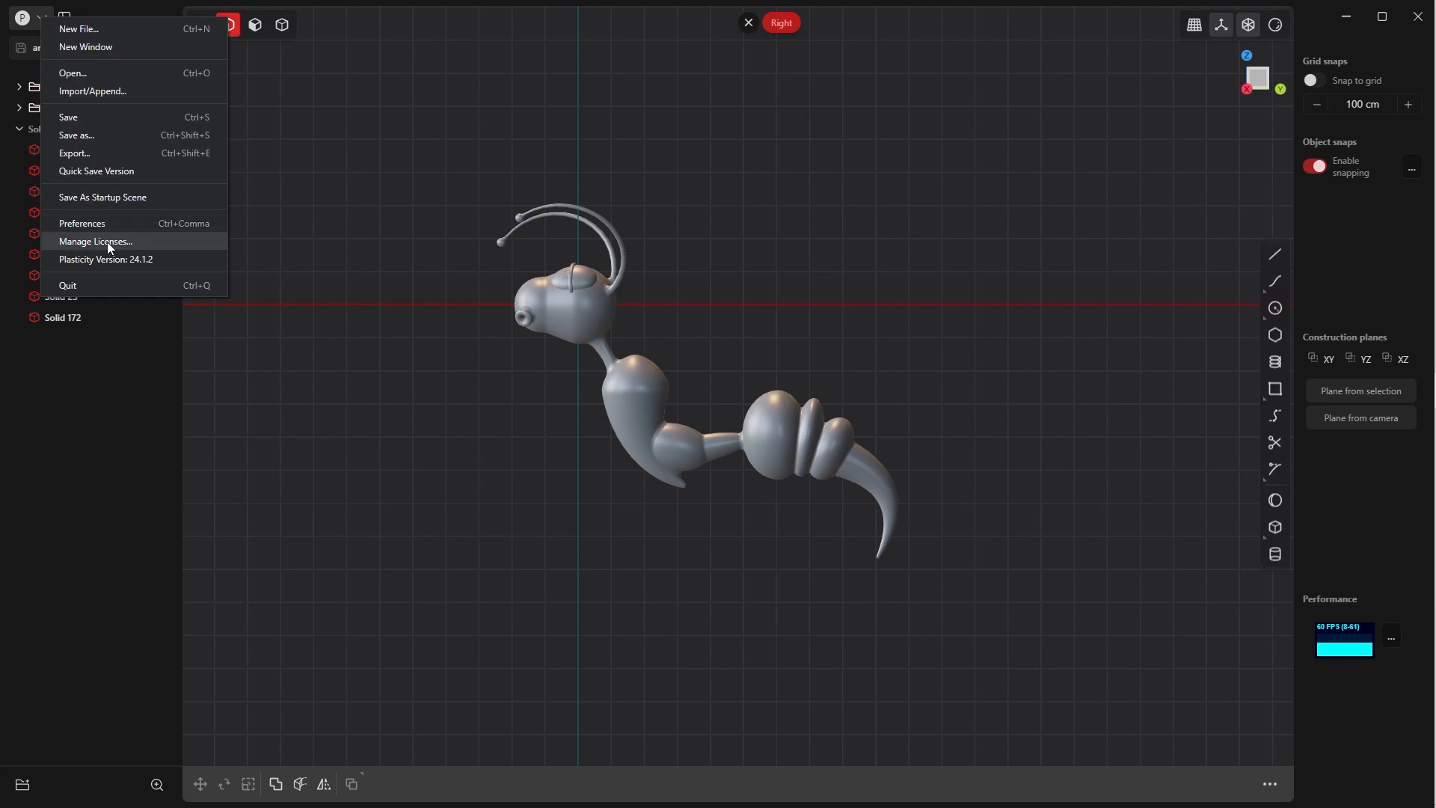
left_click(106, 91)
left_click(793, 710)
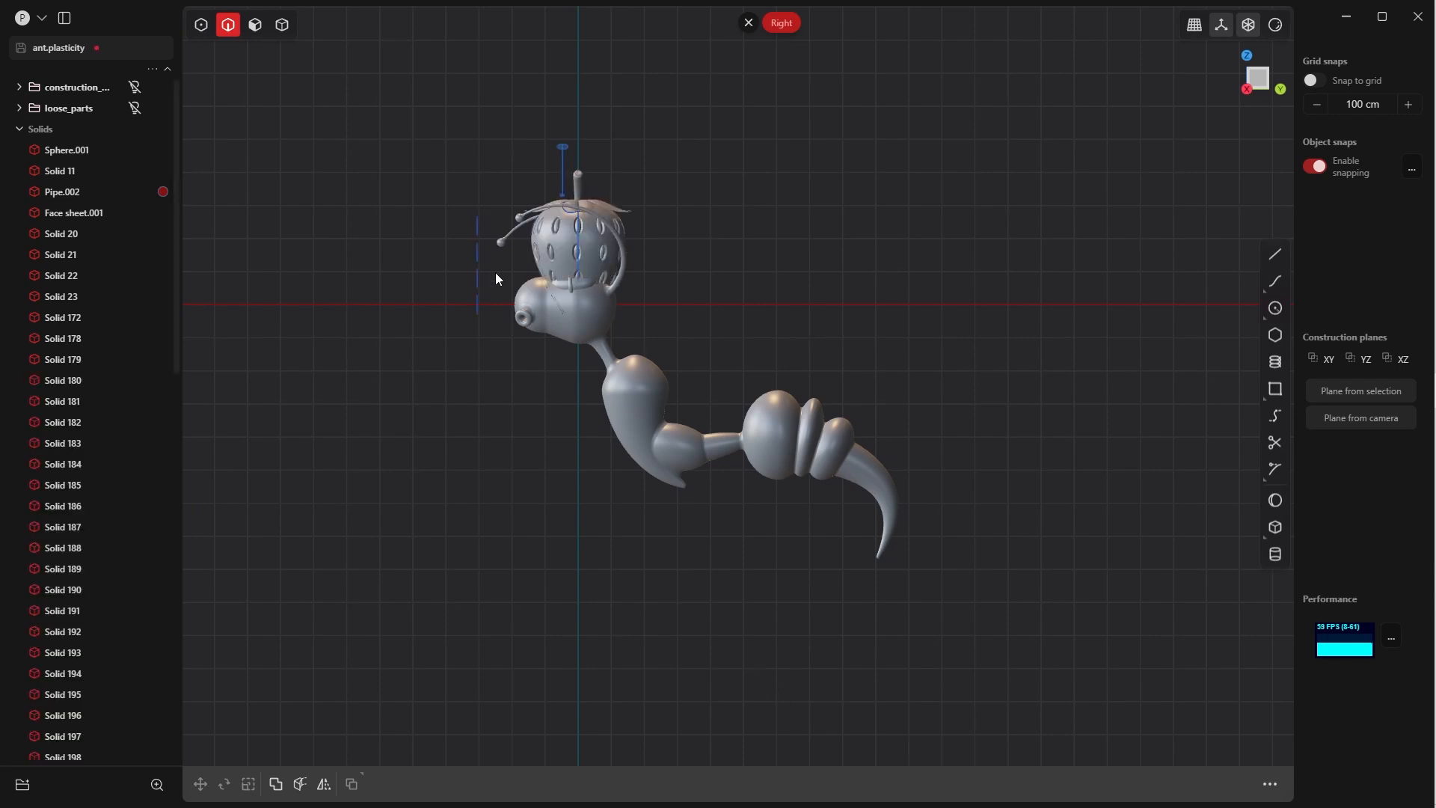
- Undo the import of the strawberry model
middle_click_drag(548, 208, 480, 328)
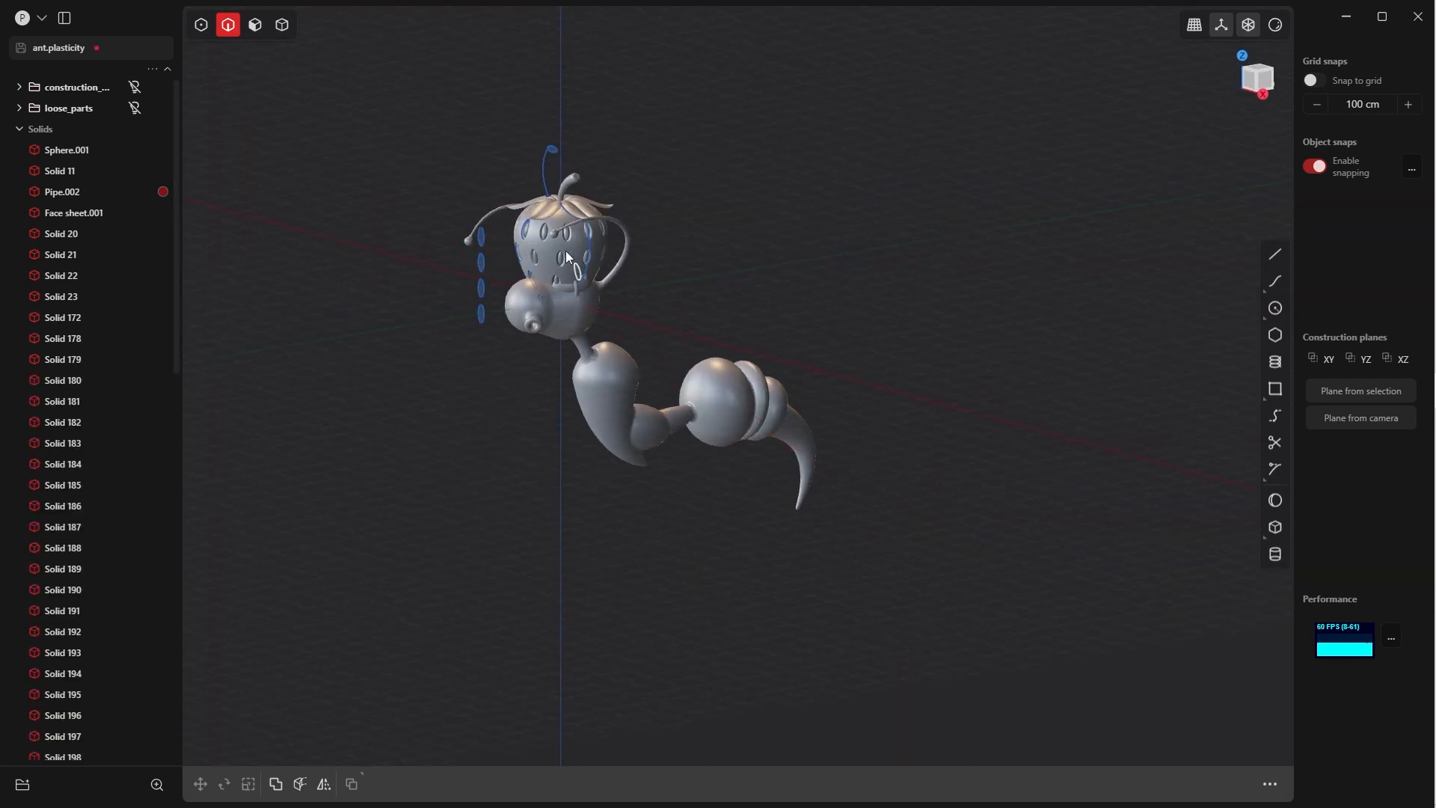
key("ctrl+z")
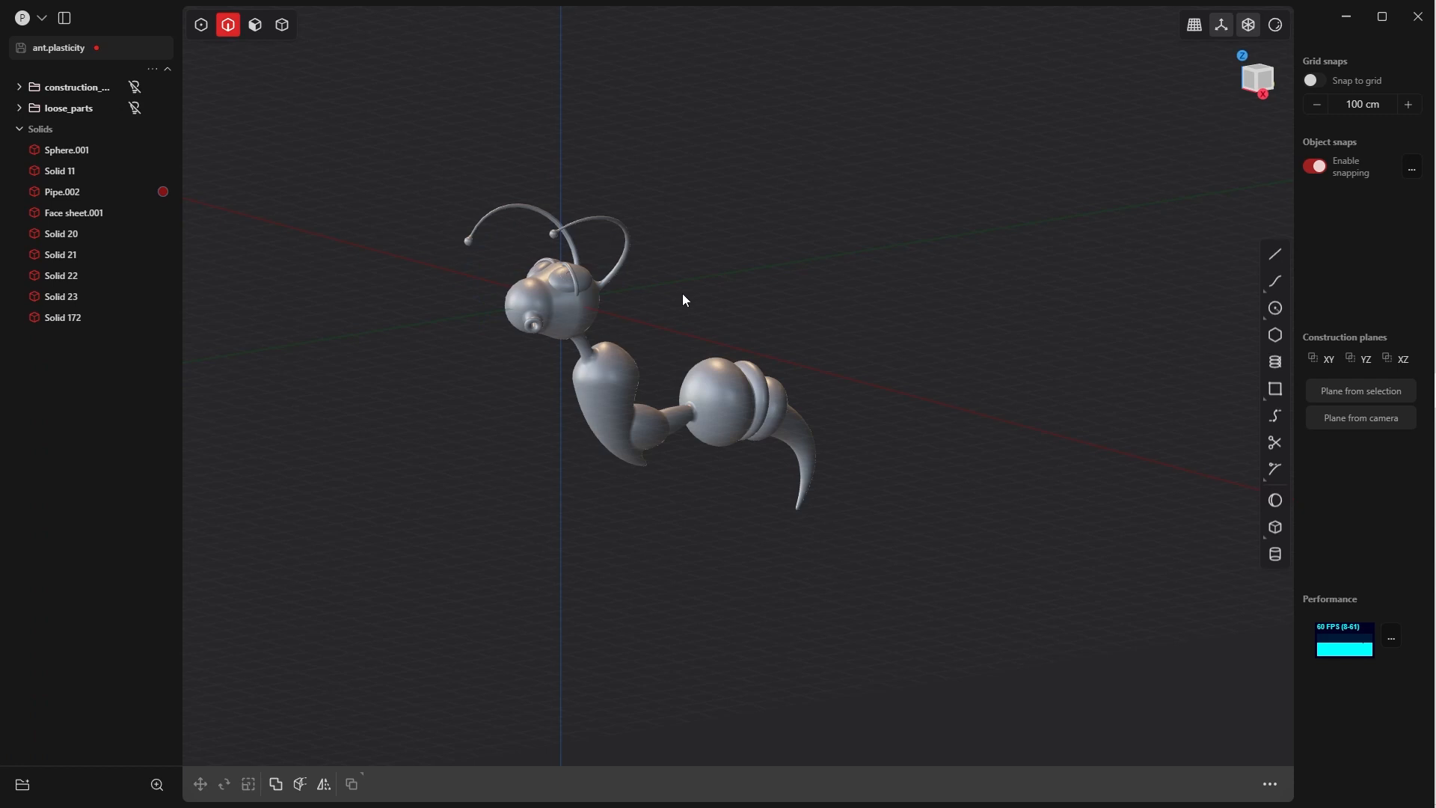
- Select the ant's joined body solid and rename it main_body
middle_click_drag(682, 294, 736, 375, "shift")
scroll(676, 357, "up", 4)
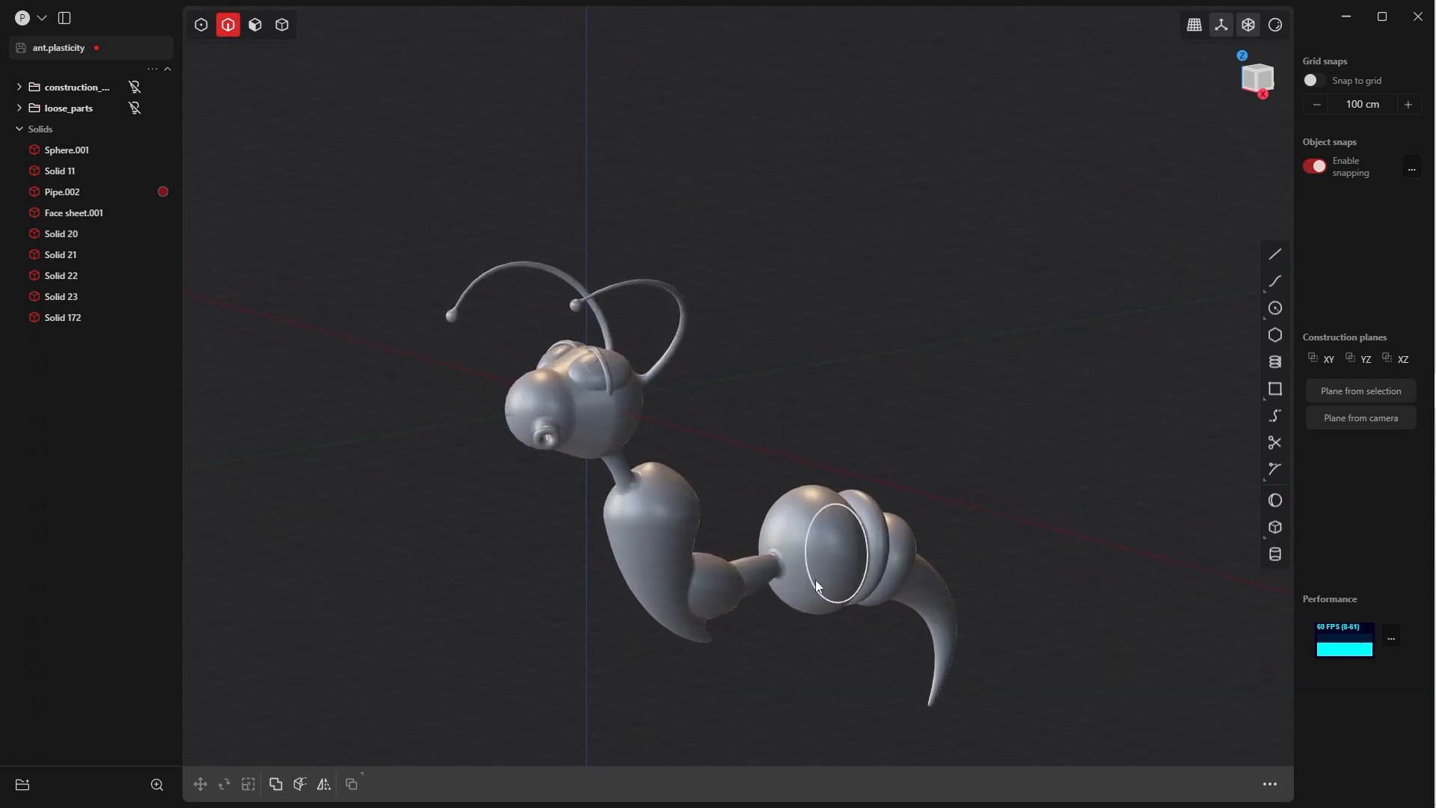
middle_click_drag(789, 292, 670, 182)
key("4")
left_click(598, 245)
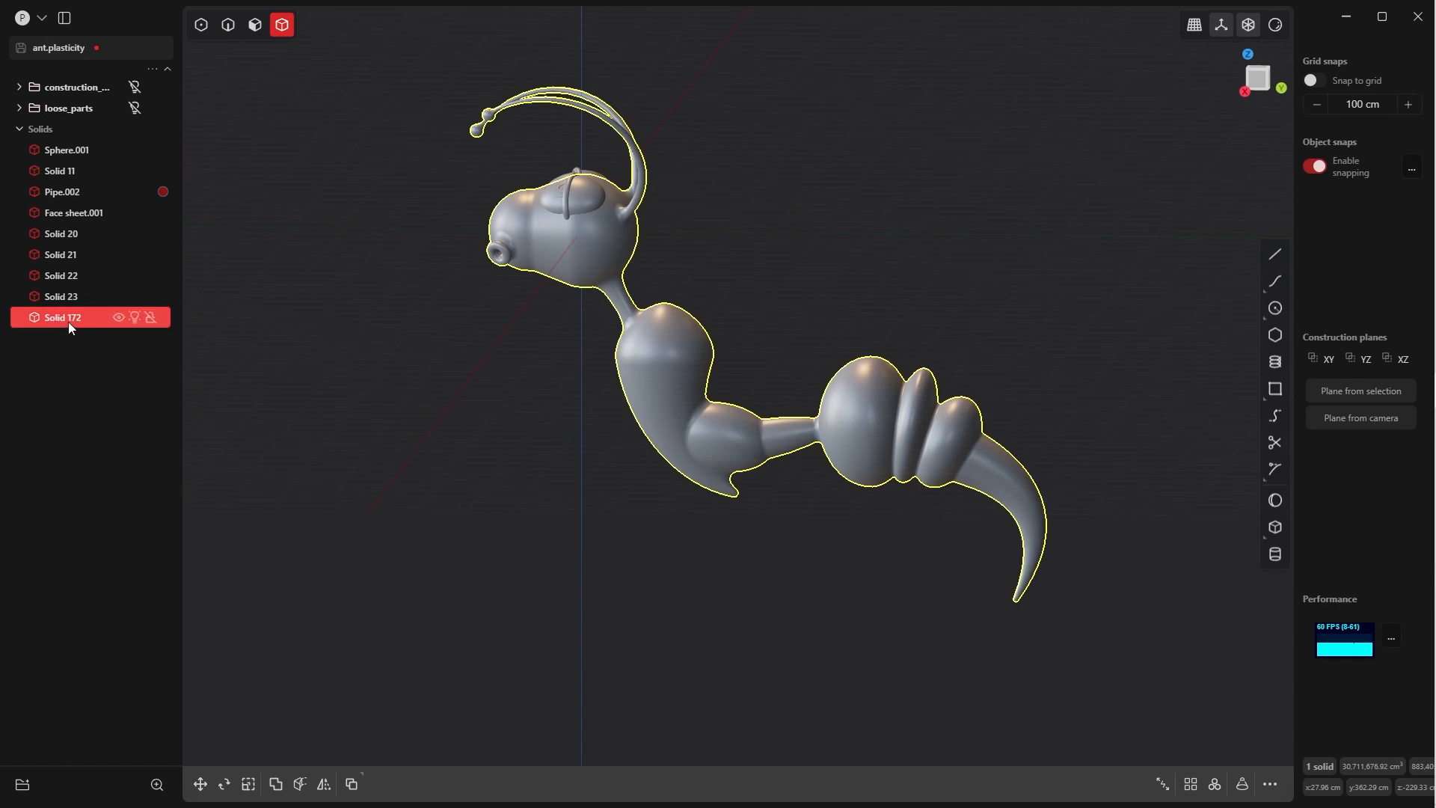
double_click(63, 317)
type("main_body")
left_click(566, 390)
- Union the left eyelid with its curved rim pipe into one solid
middle_click_drag(567, 385, 649, 400)
left_click(581, 308)
scroll(657, 280, "up", 5)
middle_click_drag(536, 189, 593, 231, "shift")
left_click(629, 275)
left_click(662, 257, "shift")
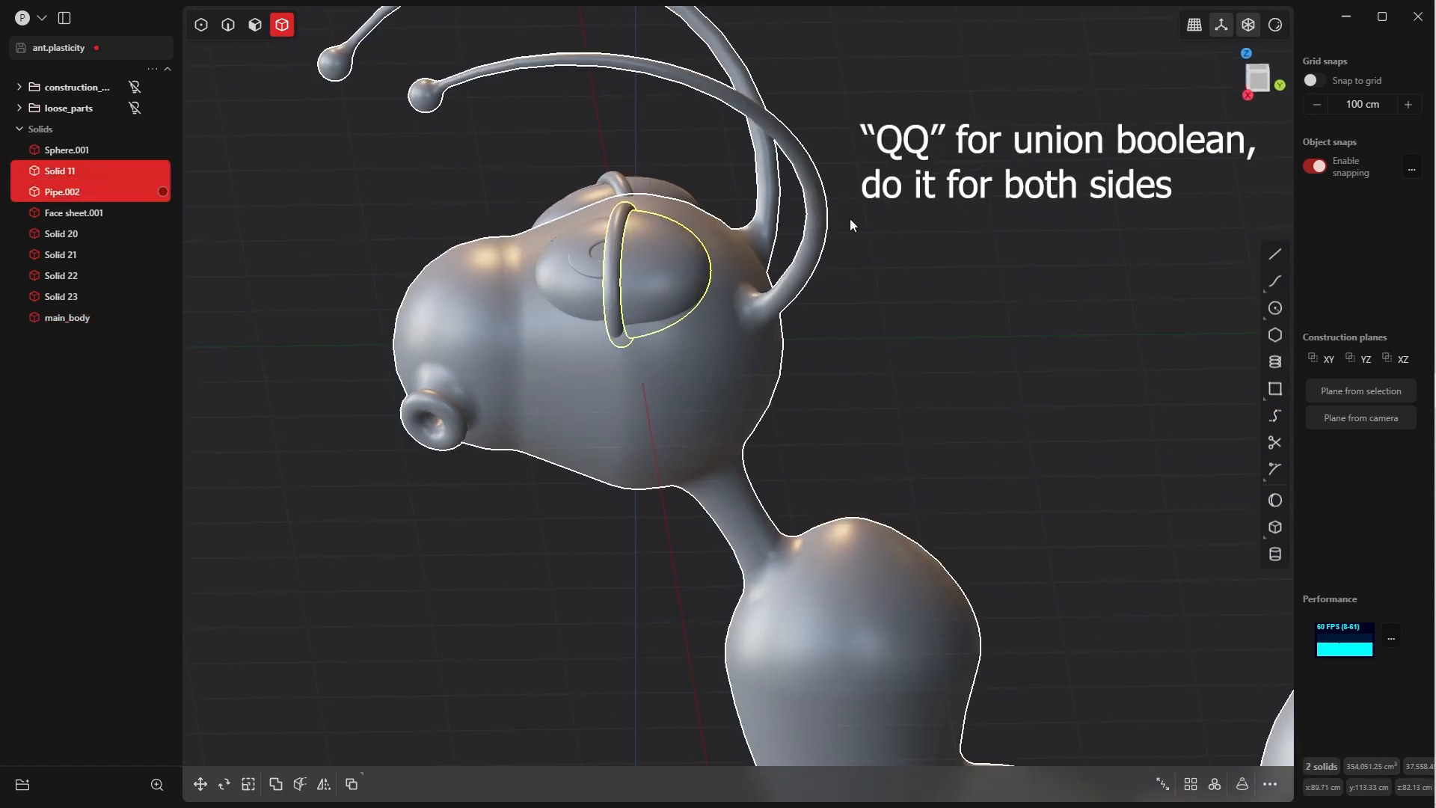
key("q")
key("q")
key("Return")
- Union the right eyelid with its rim pipe using a Boolean
middle_click_drag(596, 101, 741, 165)
left_click(526, 263)
left_click(540, 231, "shift")
key("q")
key("q")
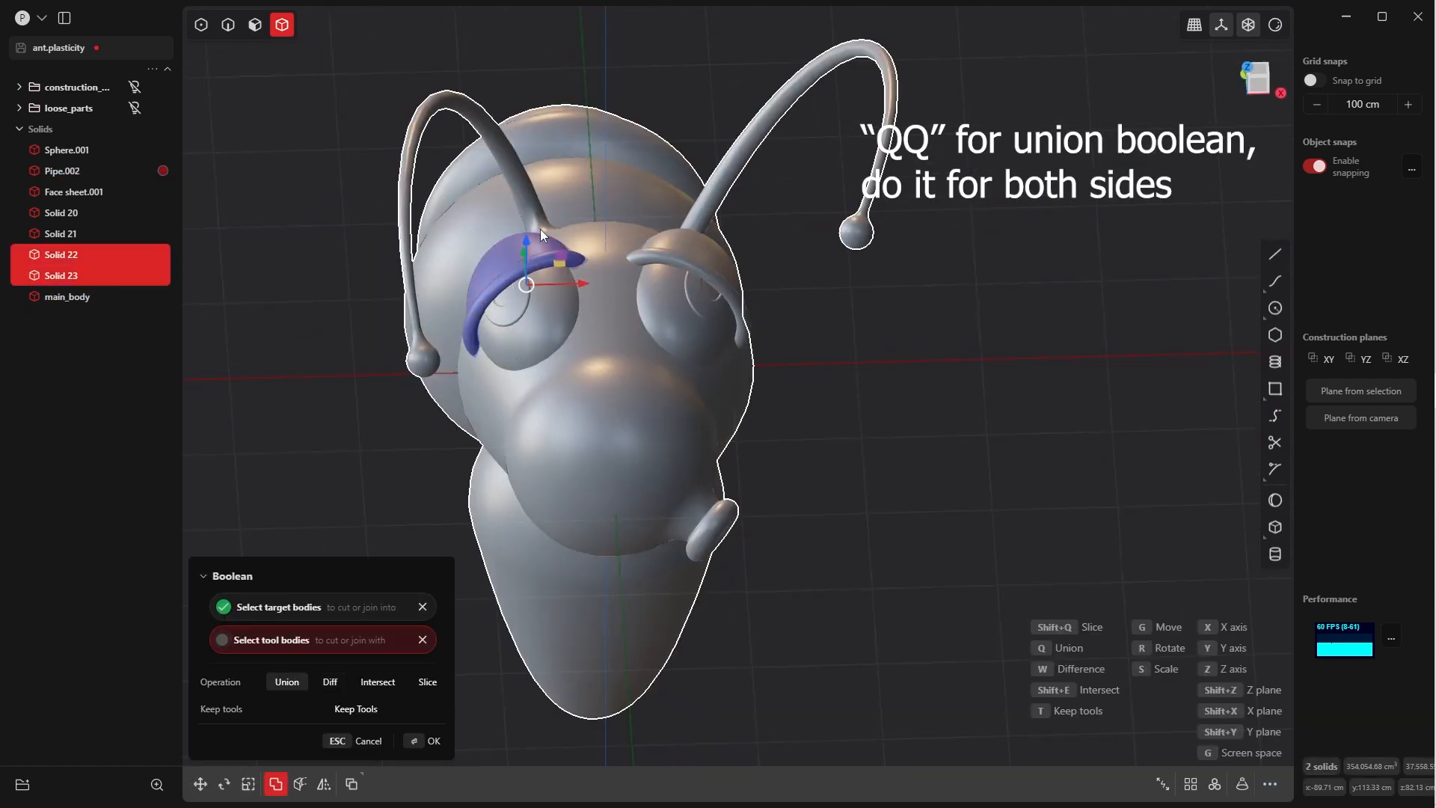
key("Return")
- Rename the merged right eyelid solid eyelid_right
middle_click_drag(419, 434, 308, 522)
left_click(576, 282)
middle_click_drag(533, 267, 516, 347)
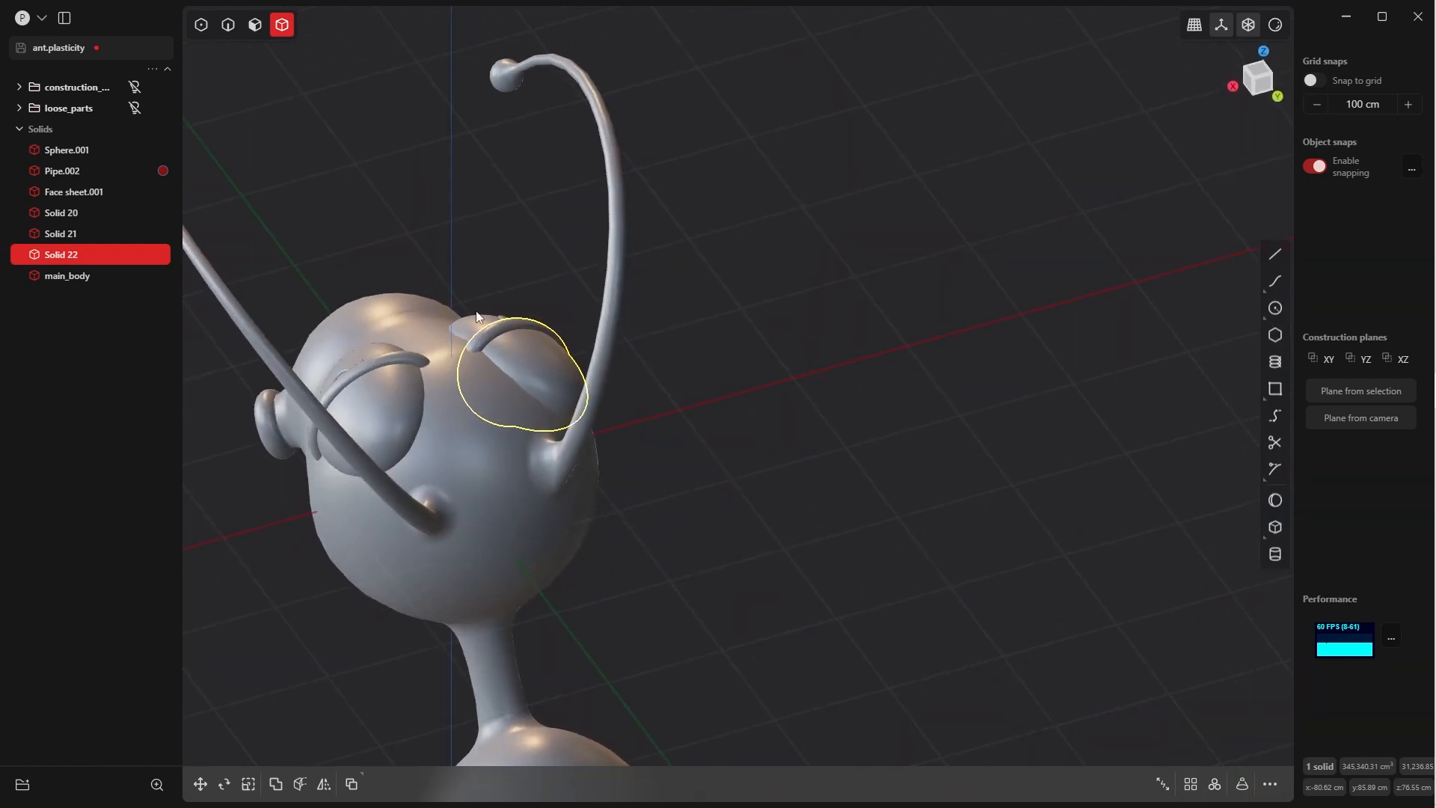
middle_click_drag(497, 274, 640, 255, "shift")
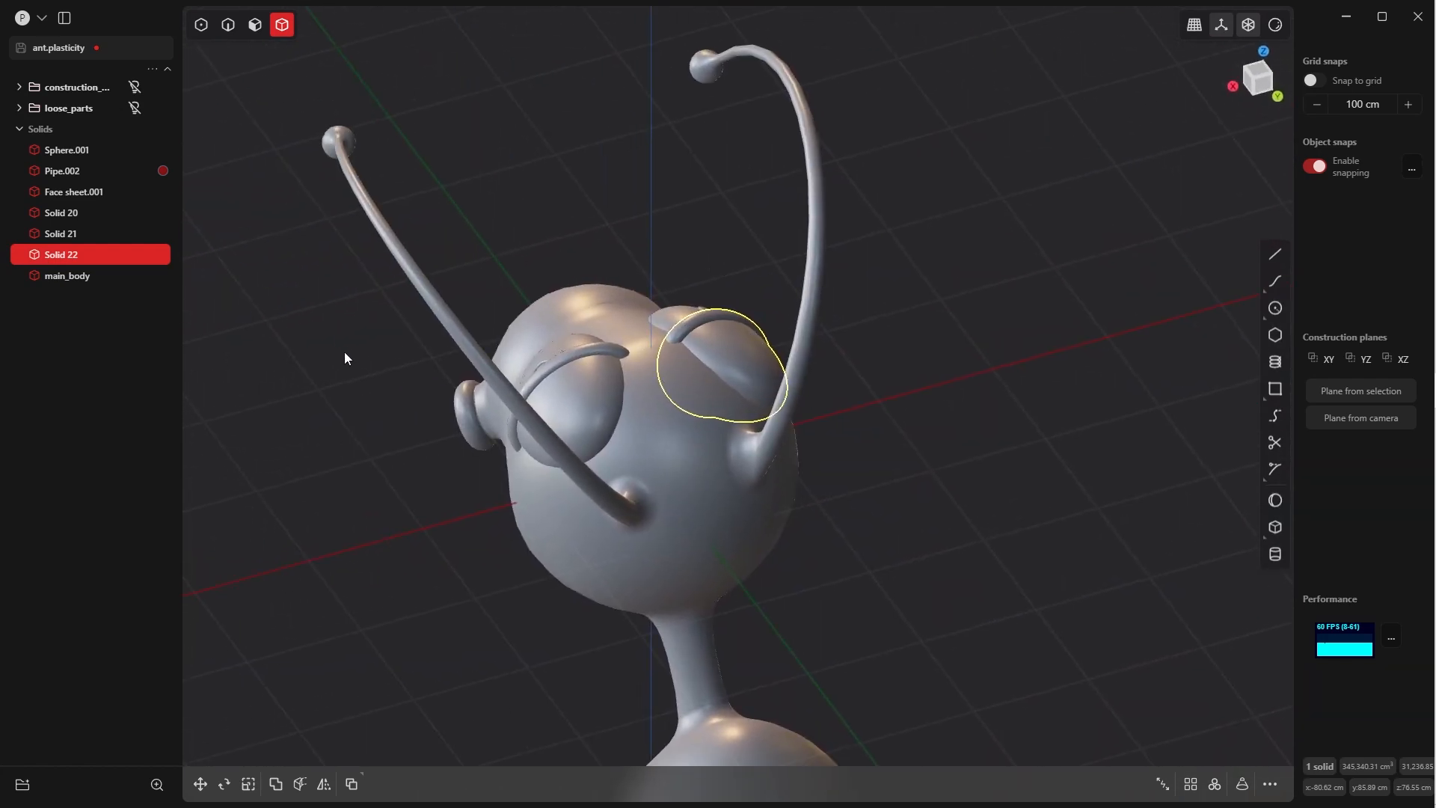
left_click(62, 257)
type("eyelid_right")
key("Return")
- Rename the merged left eyelid solid eyelid_left
left_click(600, 393)
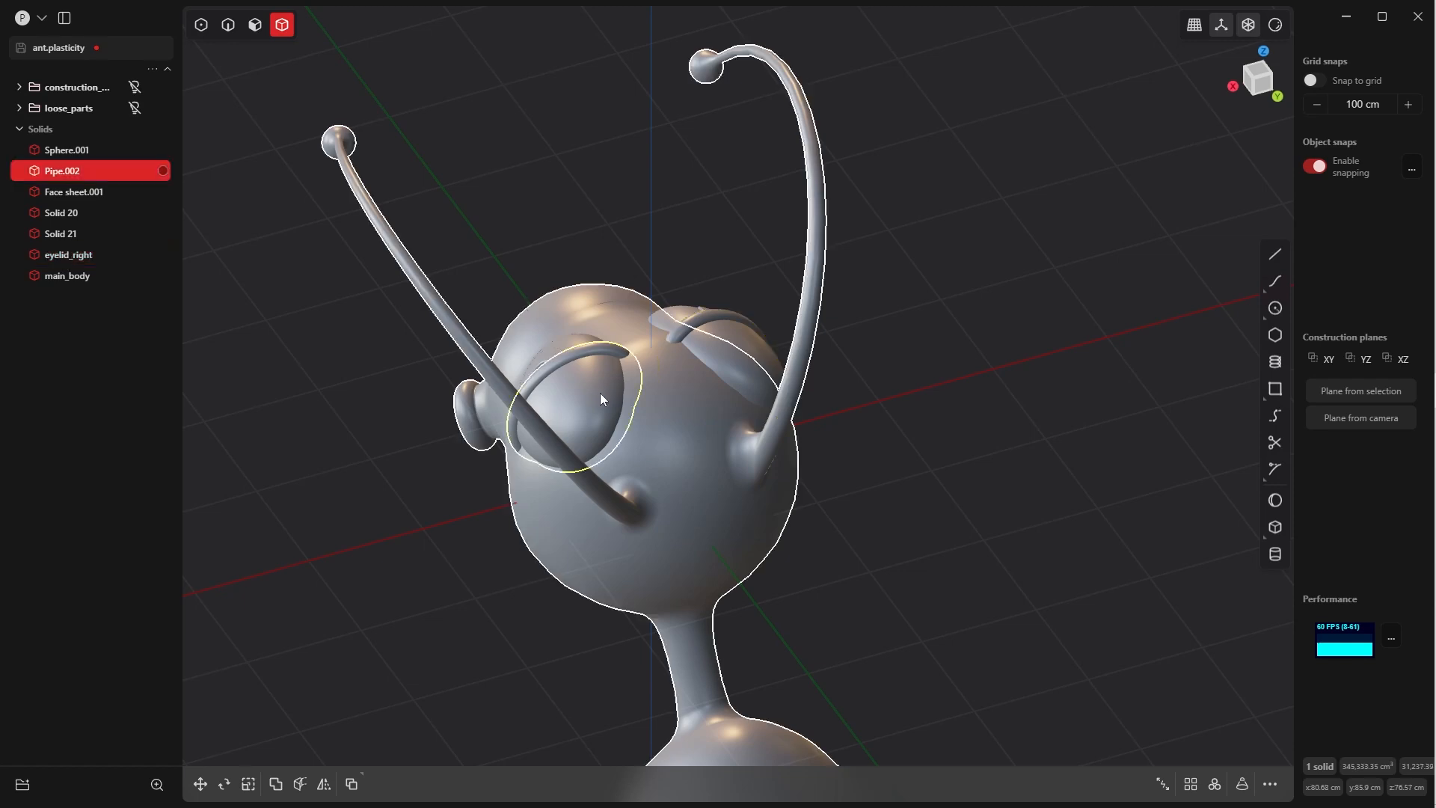
double_click(79, 172)
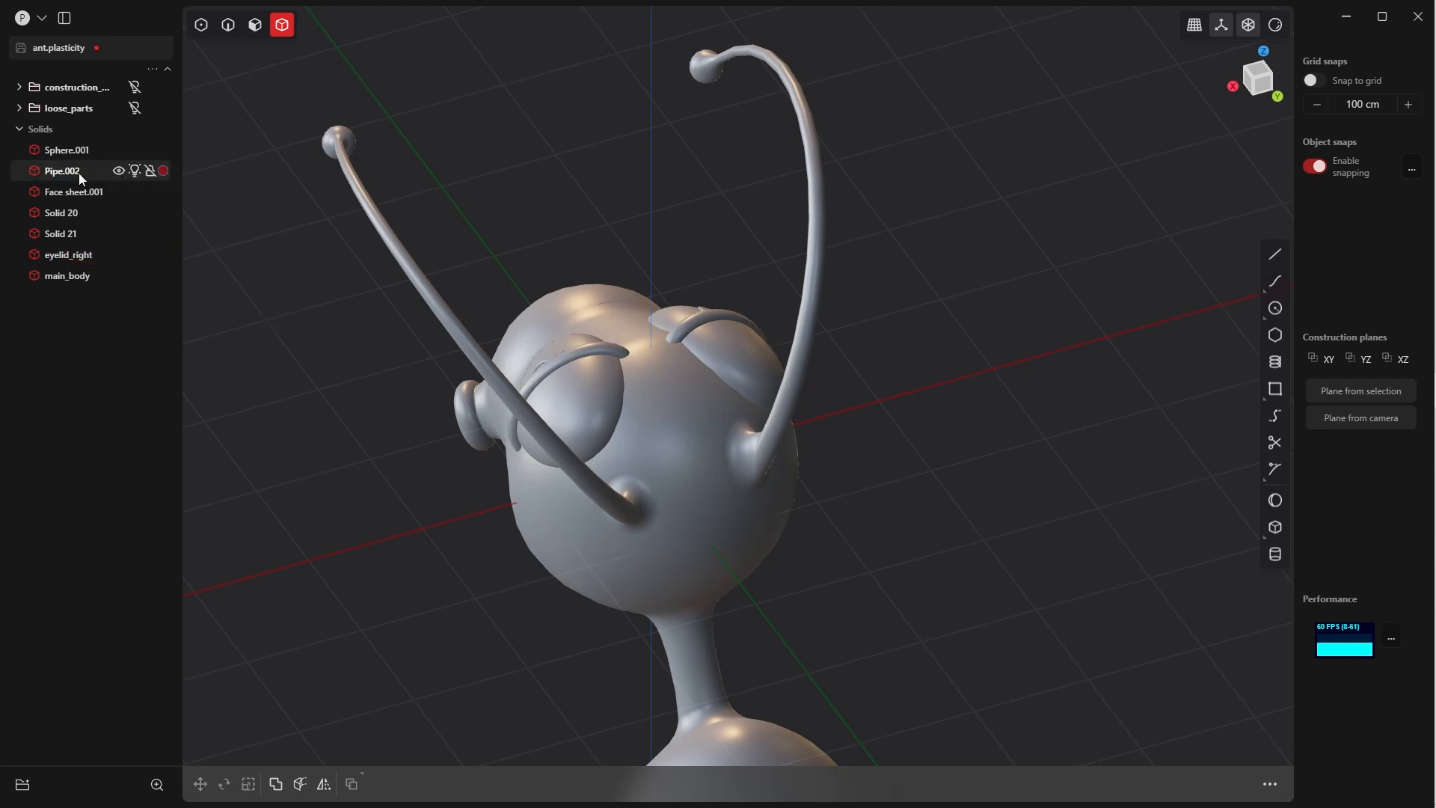
type("eyelid_left")
key("Return")
- Rename the left eyeball solid eye_left
left_click(683, 183)
middle_click_drag(683, 183, 808, 254)
left_click(572, 366)
double_click(65, 147)
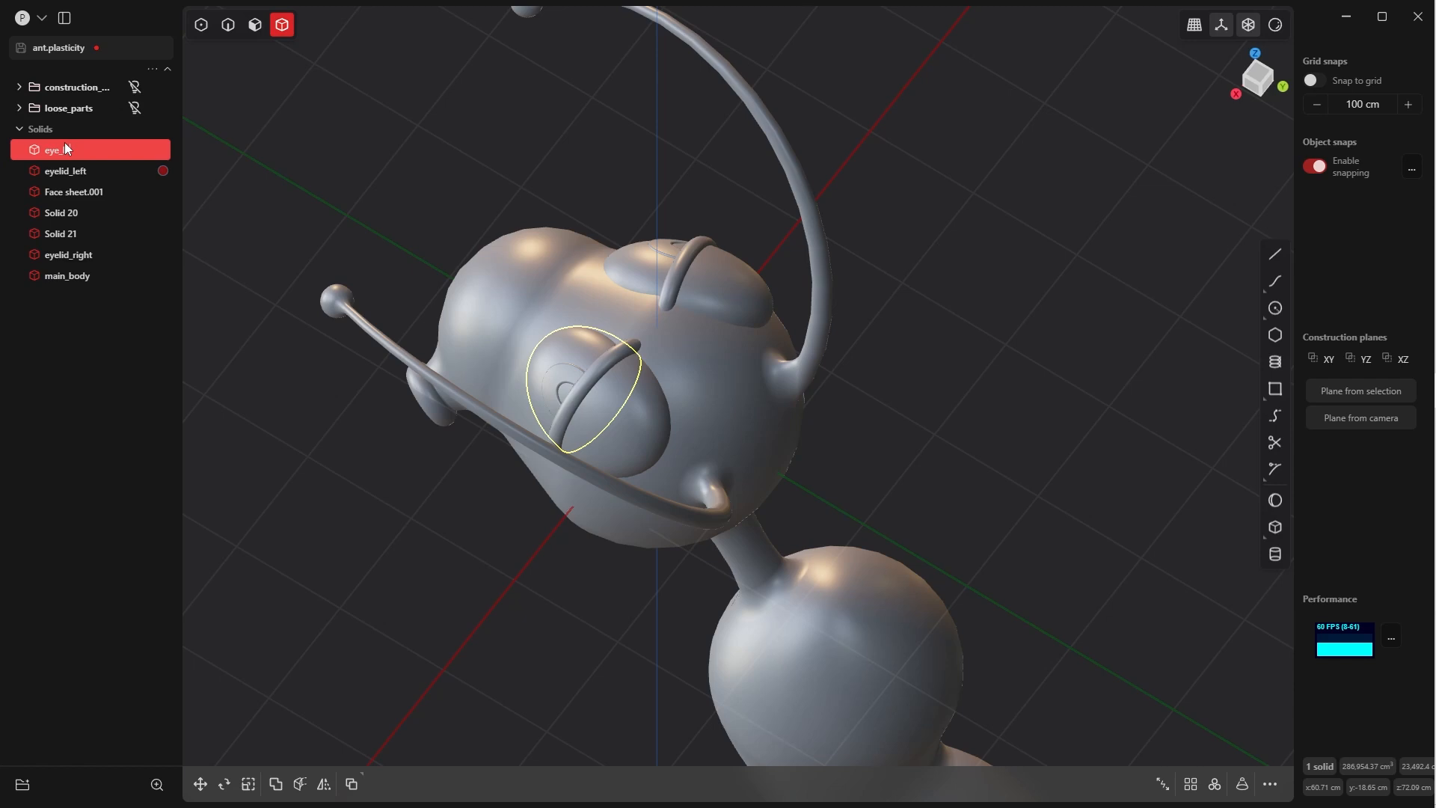
key("Return")
- Rename the right eyeball solid eye_right and clear the selection
left_click(63, 234)
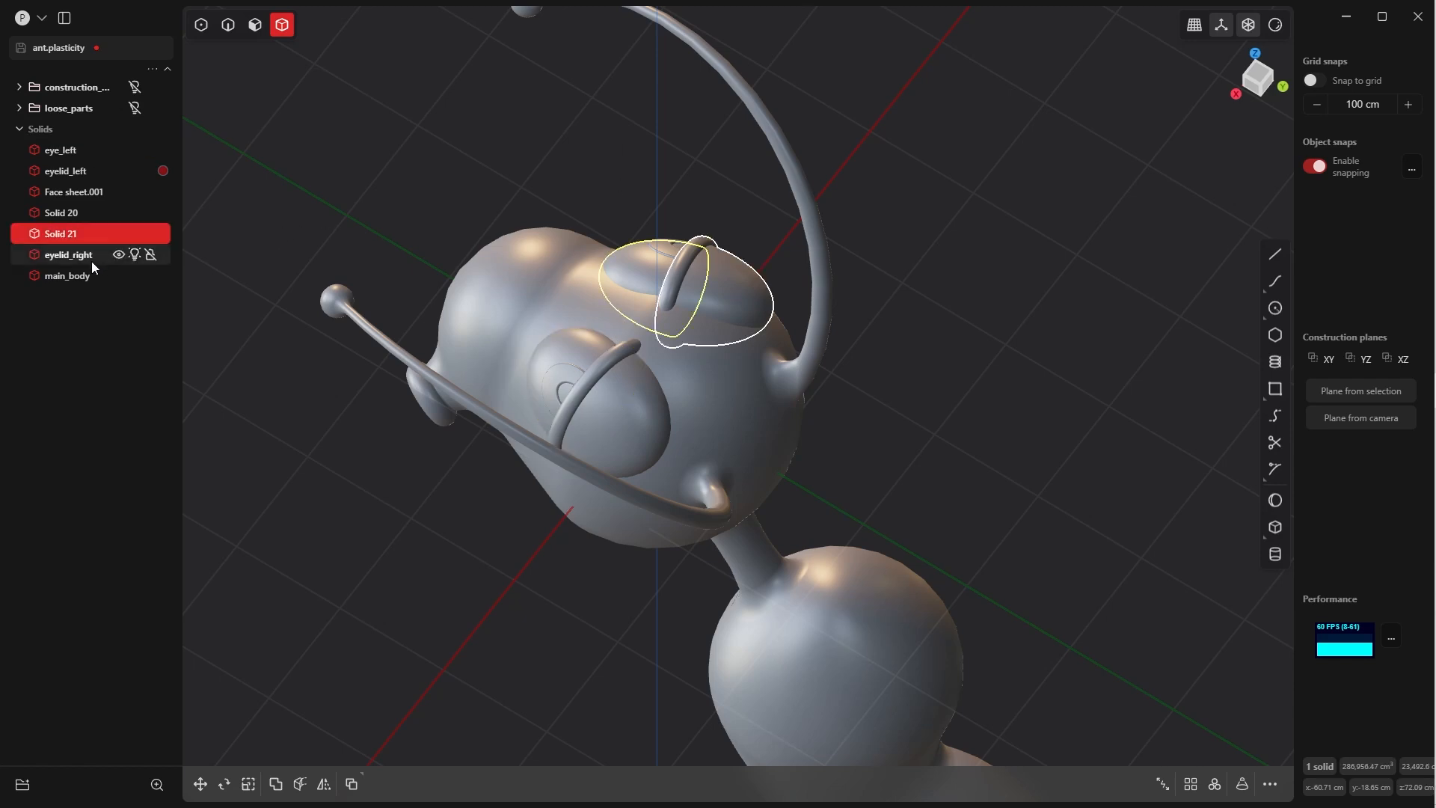
double_click(59, 236)
type("eye_right")
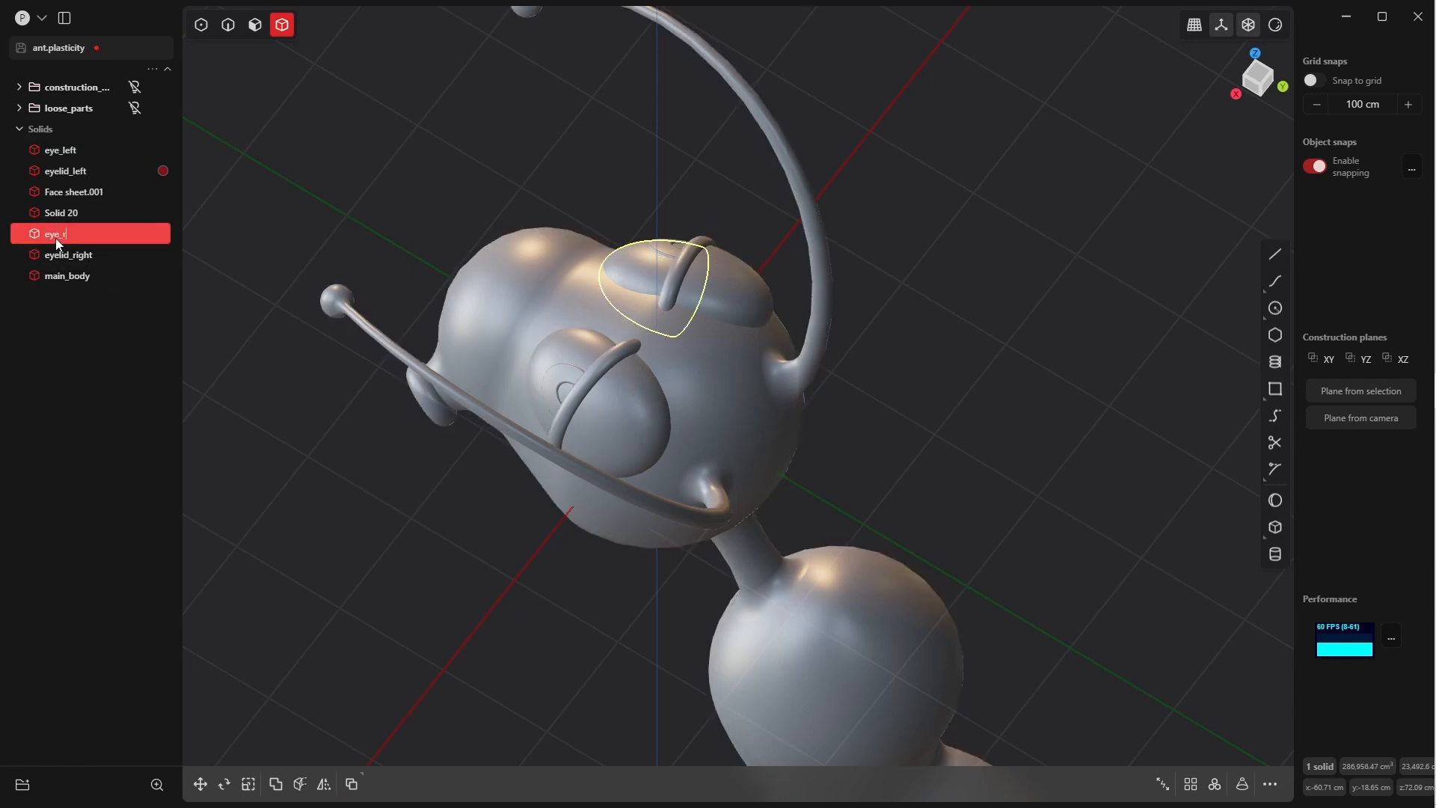
key("Return")
key("Escape")
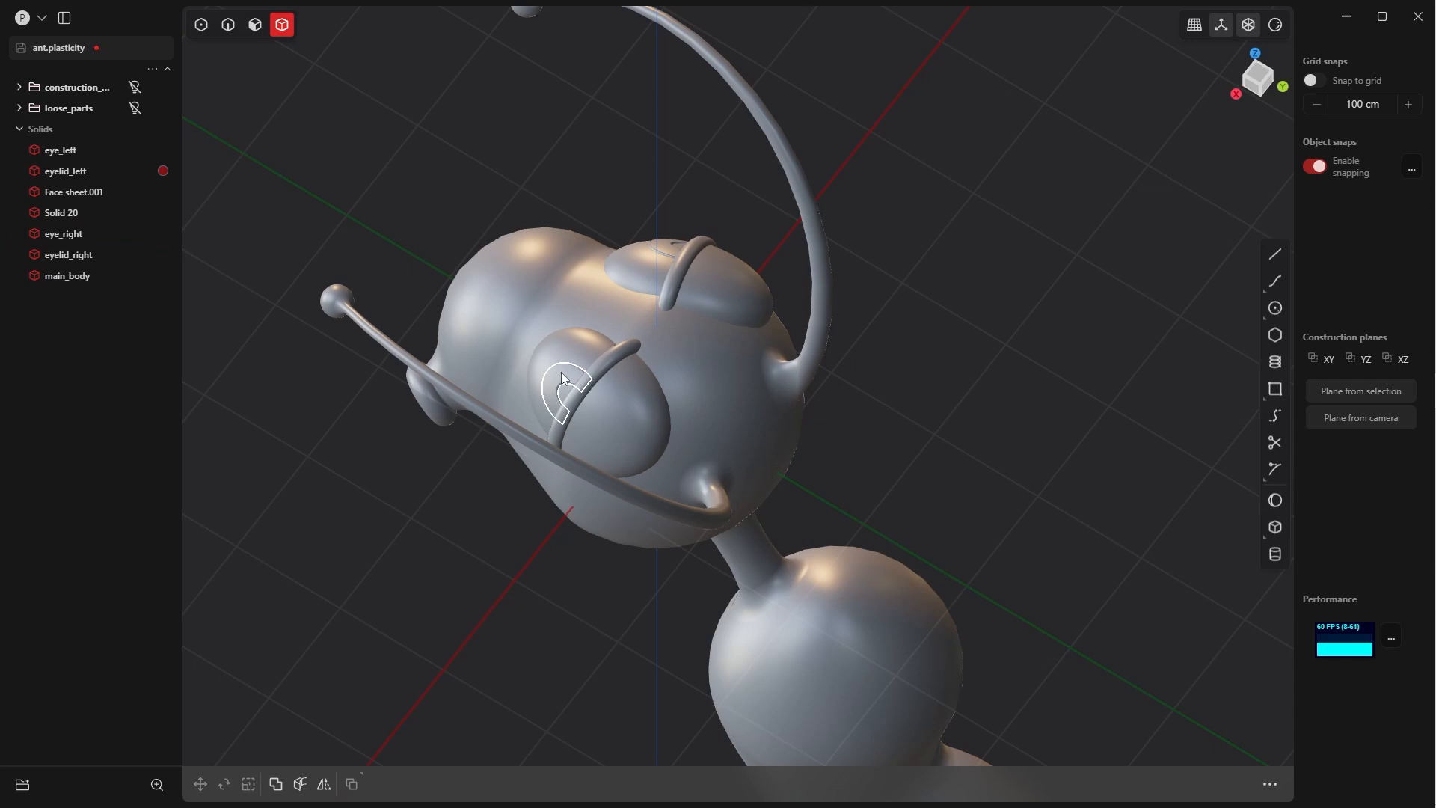
- Rename the left pupil pupil_left and the right pupil pupil_right
left_click(566, 377)
double_click(58, 192)
type("pup")
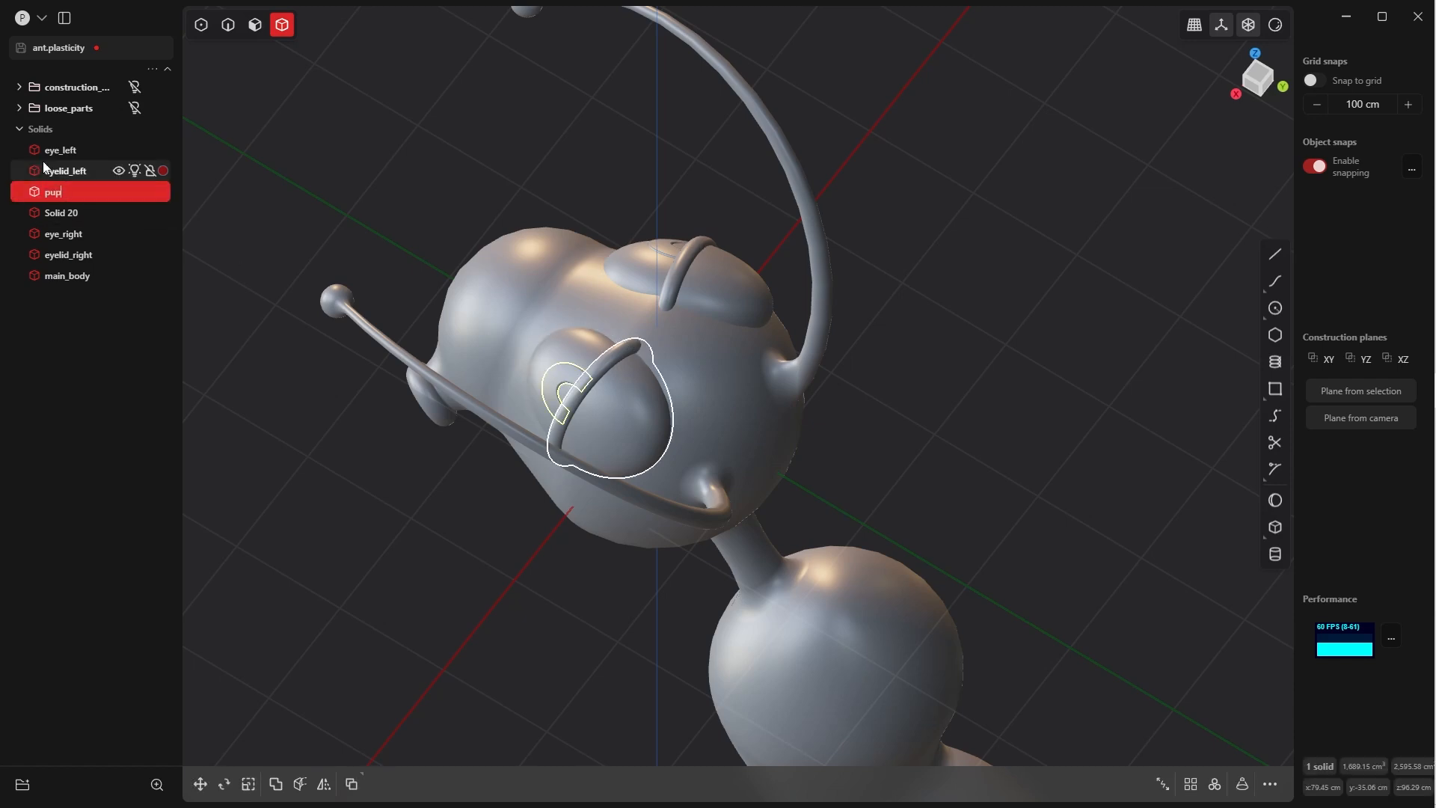
type("il_left")
left_click(43, 212)
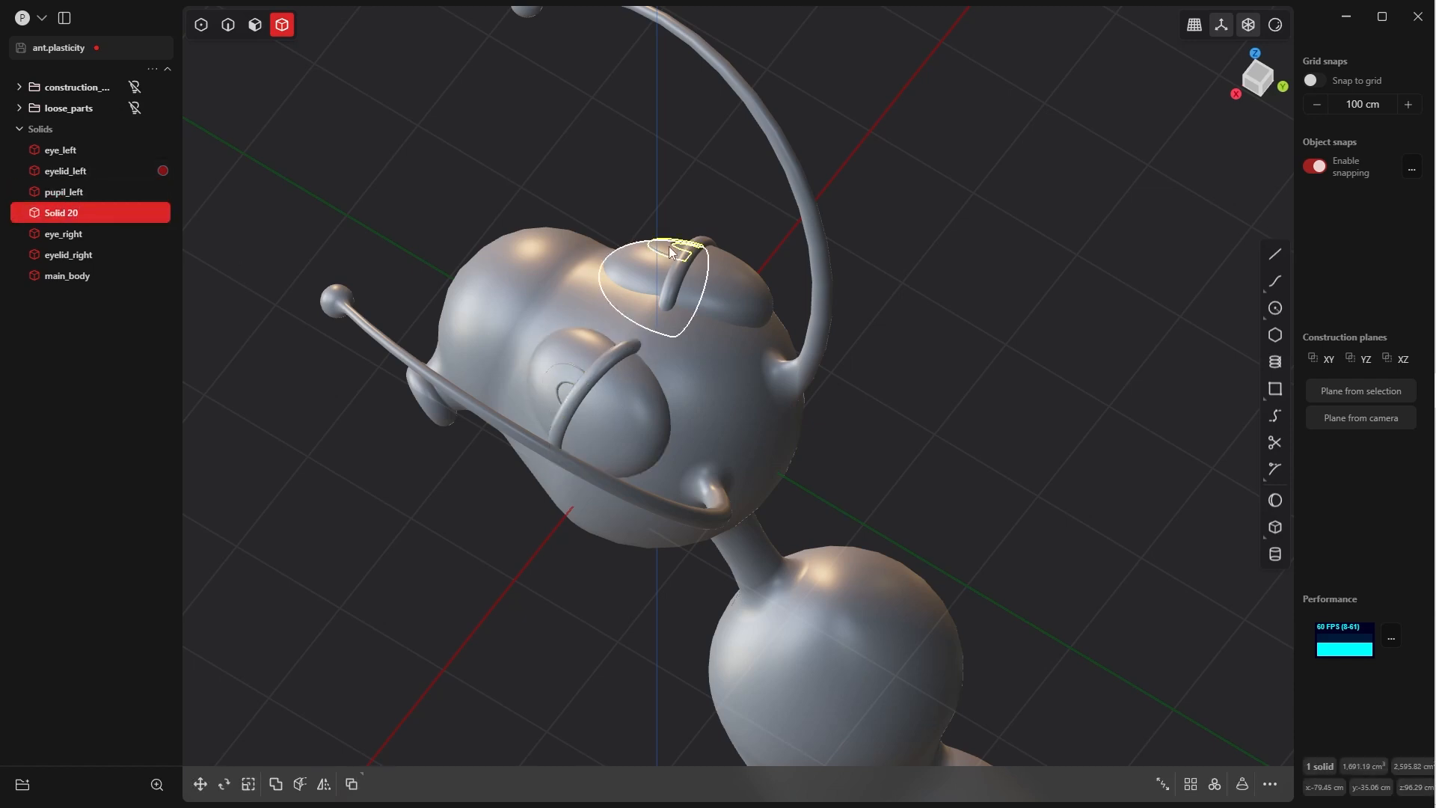
double_click(61, 212)
type("pupil_right")
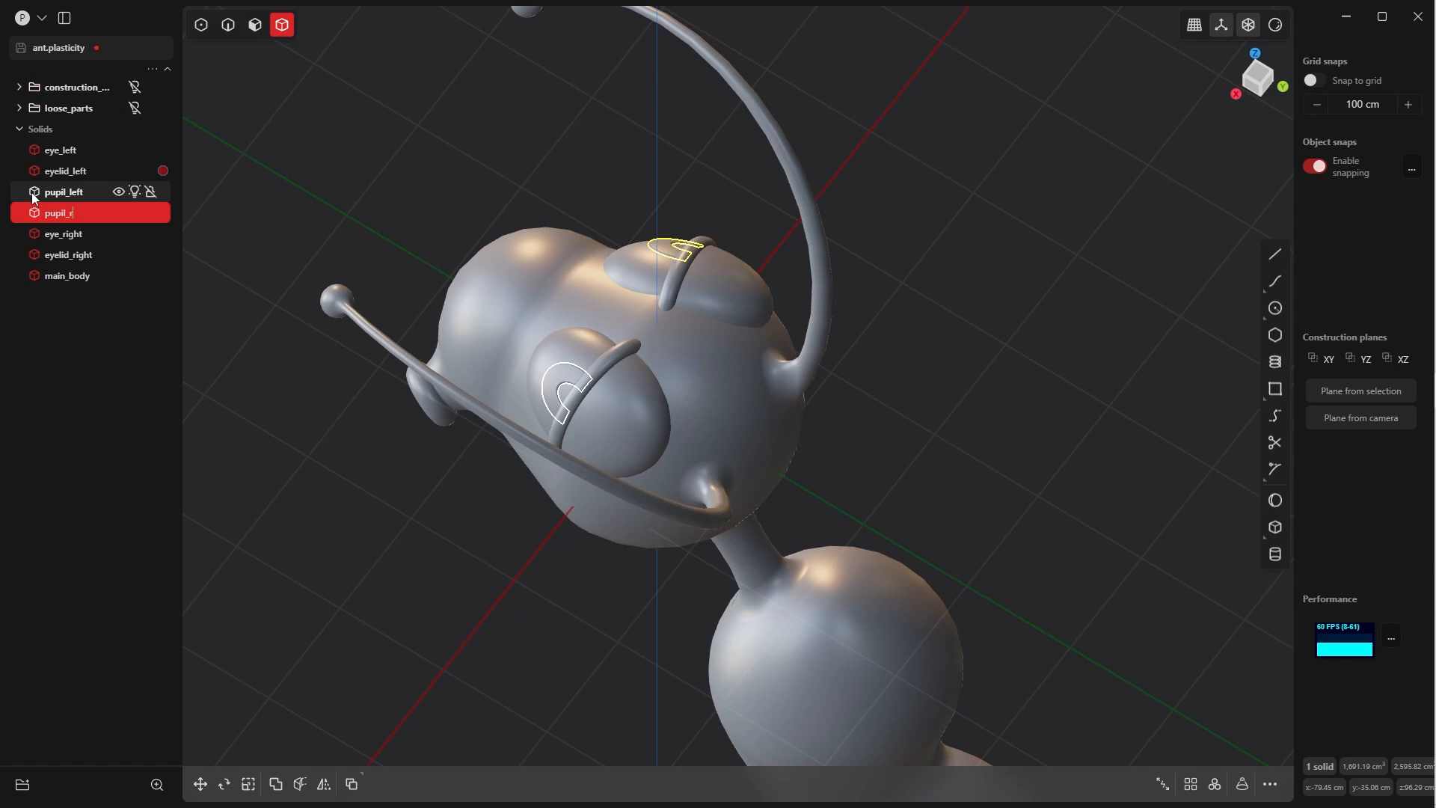
left_click(375, 193)
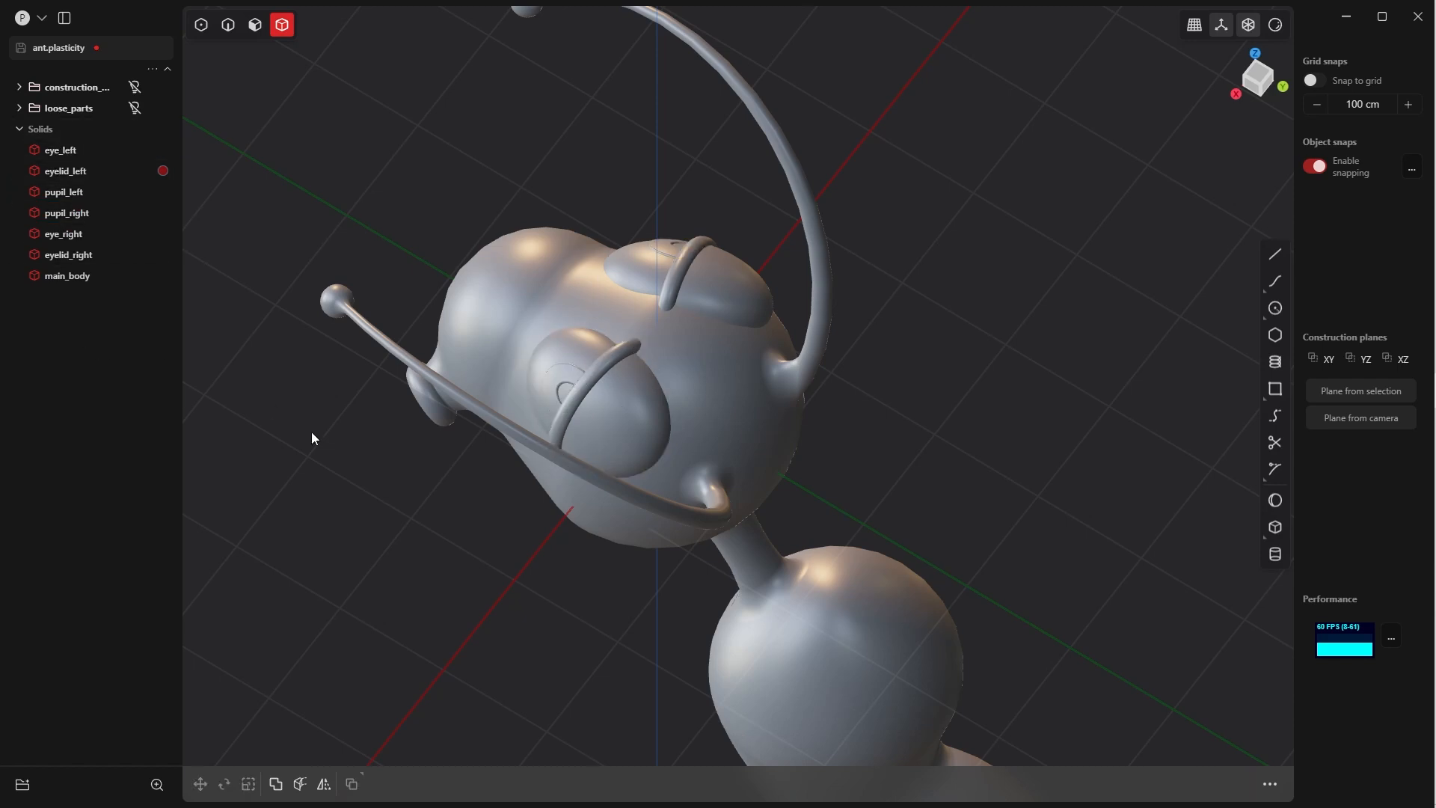
- Group all the ant's solids from eye_left to main_body, name the group ant_solids and deselect it
middle_click_drag(312, 433, 591, 449)
scroll(626, 308, "down", 8)
middle_click_drag(626, 309, 554, 262)
left_click(60, 150)
left_click(67, 275, "shift")
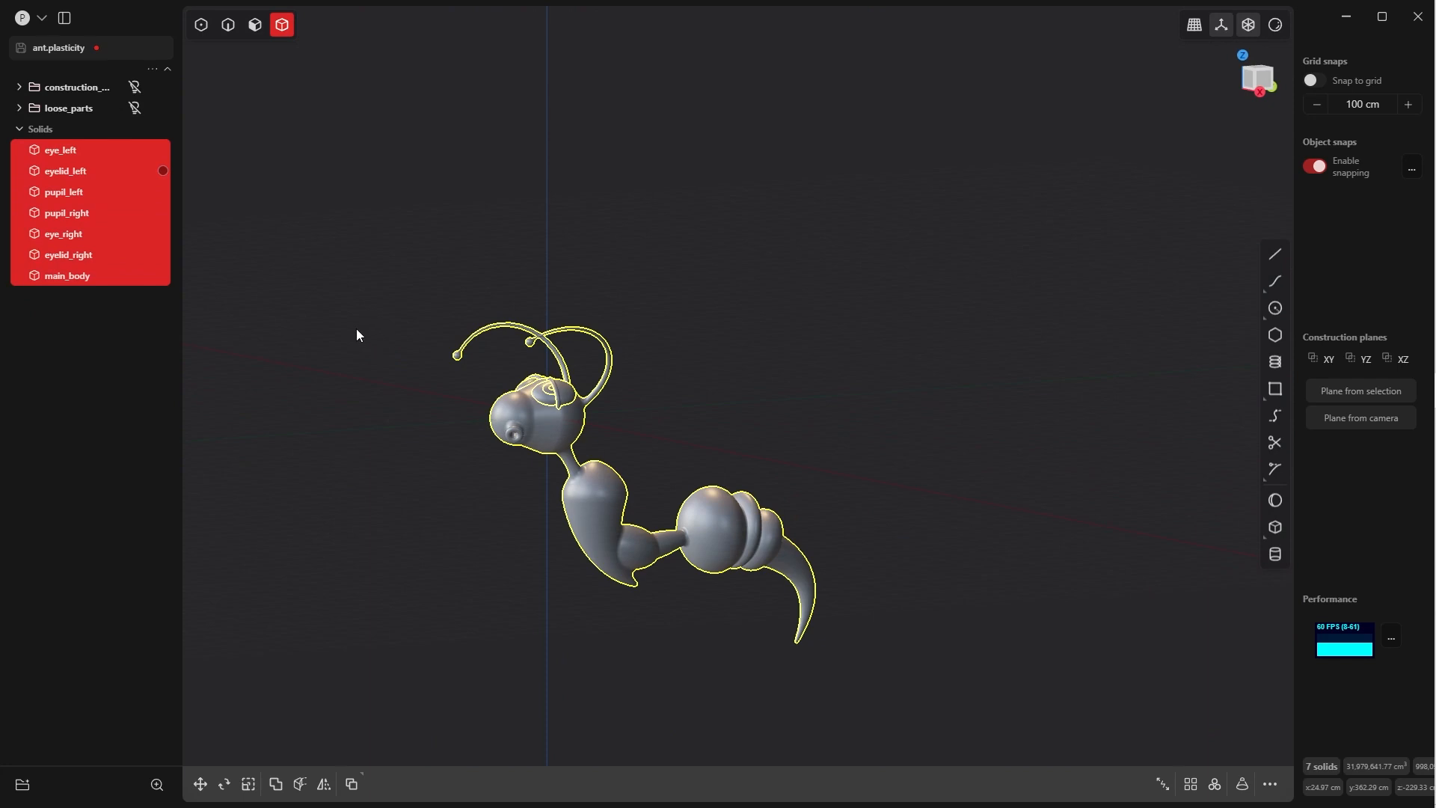
key("ctrl+g")
double_click(57, 128)
type("ant_sol")
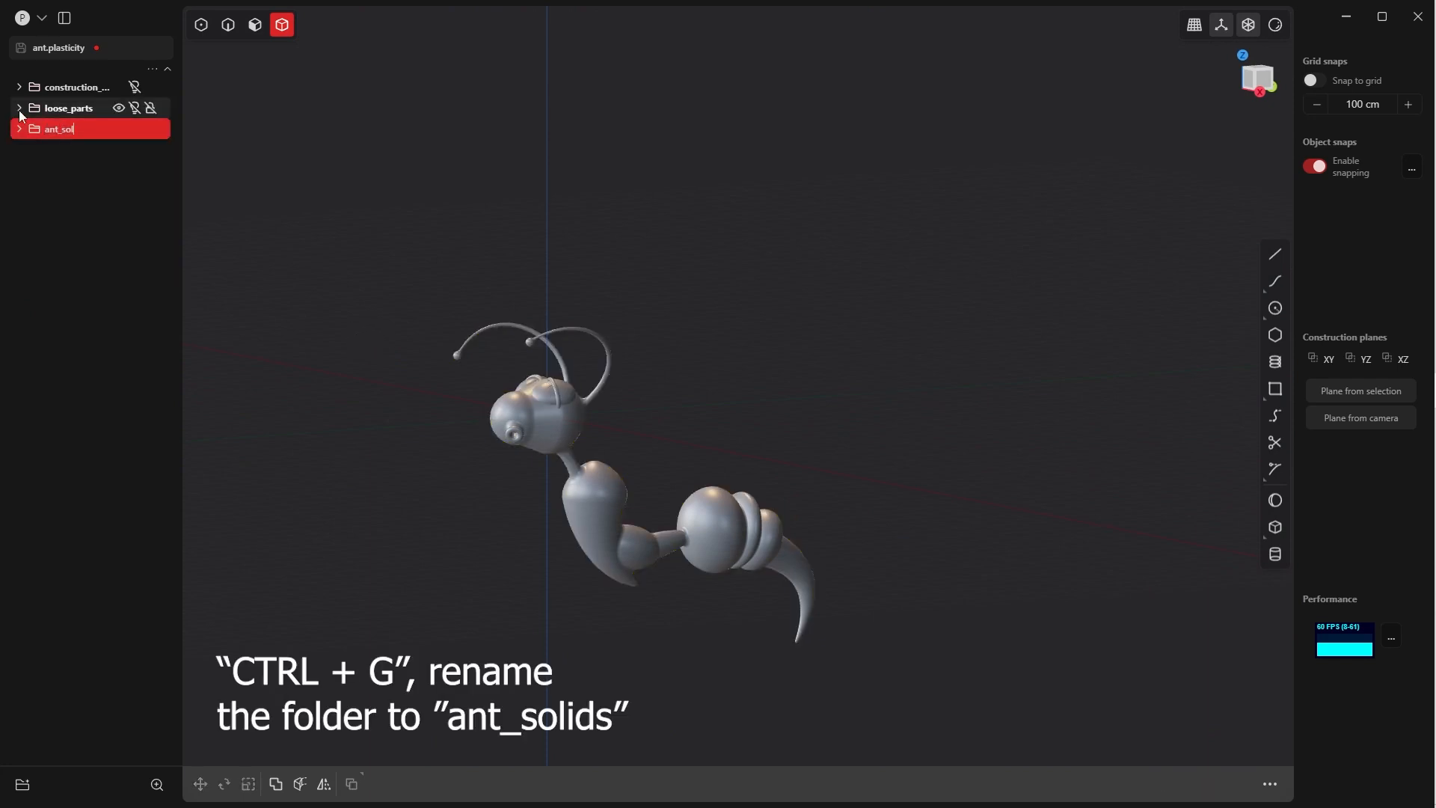
type("ids")
key("Return")
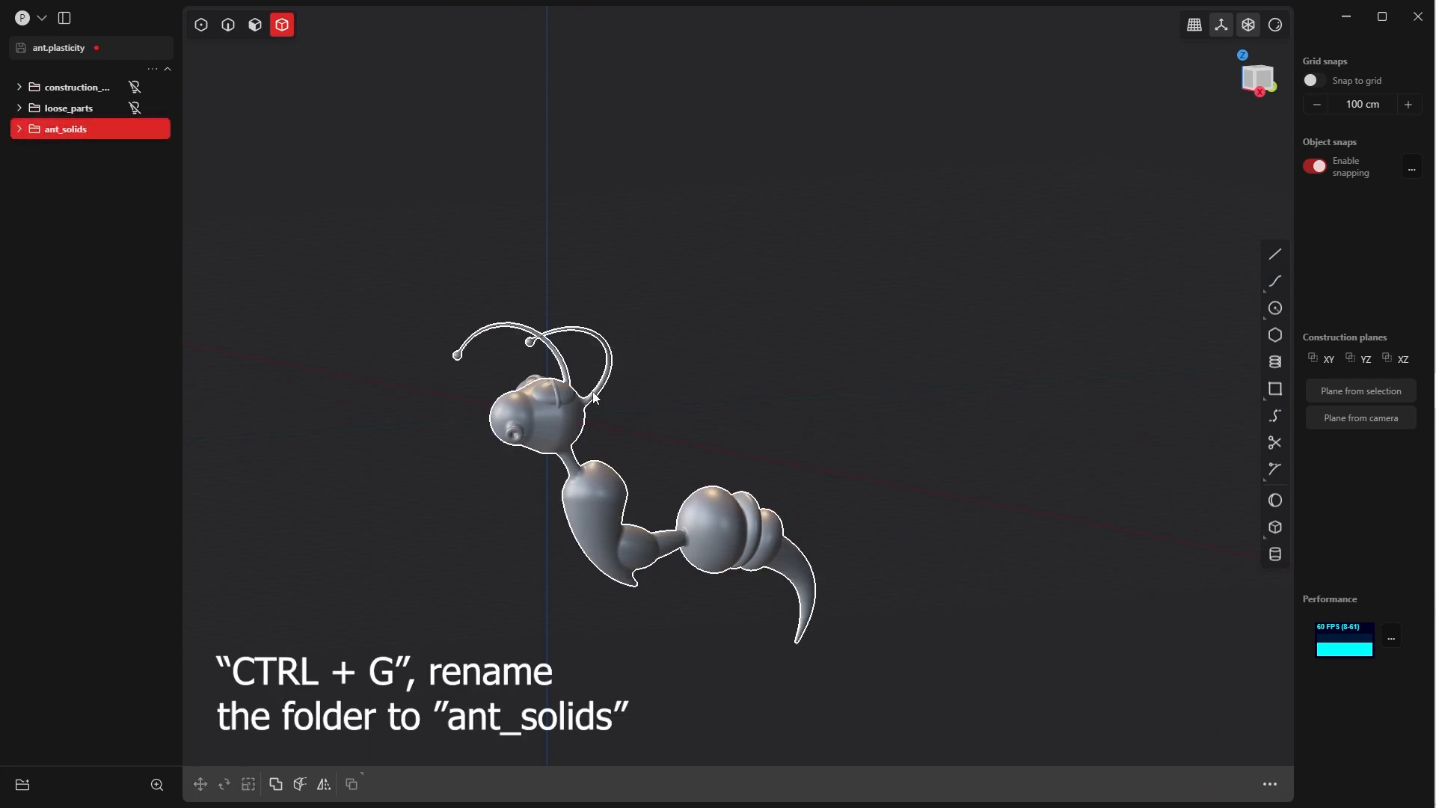
middle_click_drag(595, 398, 495, 306)
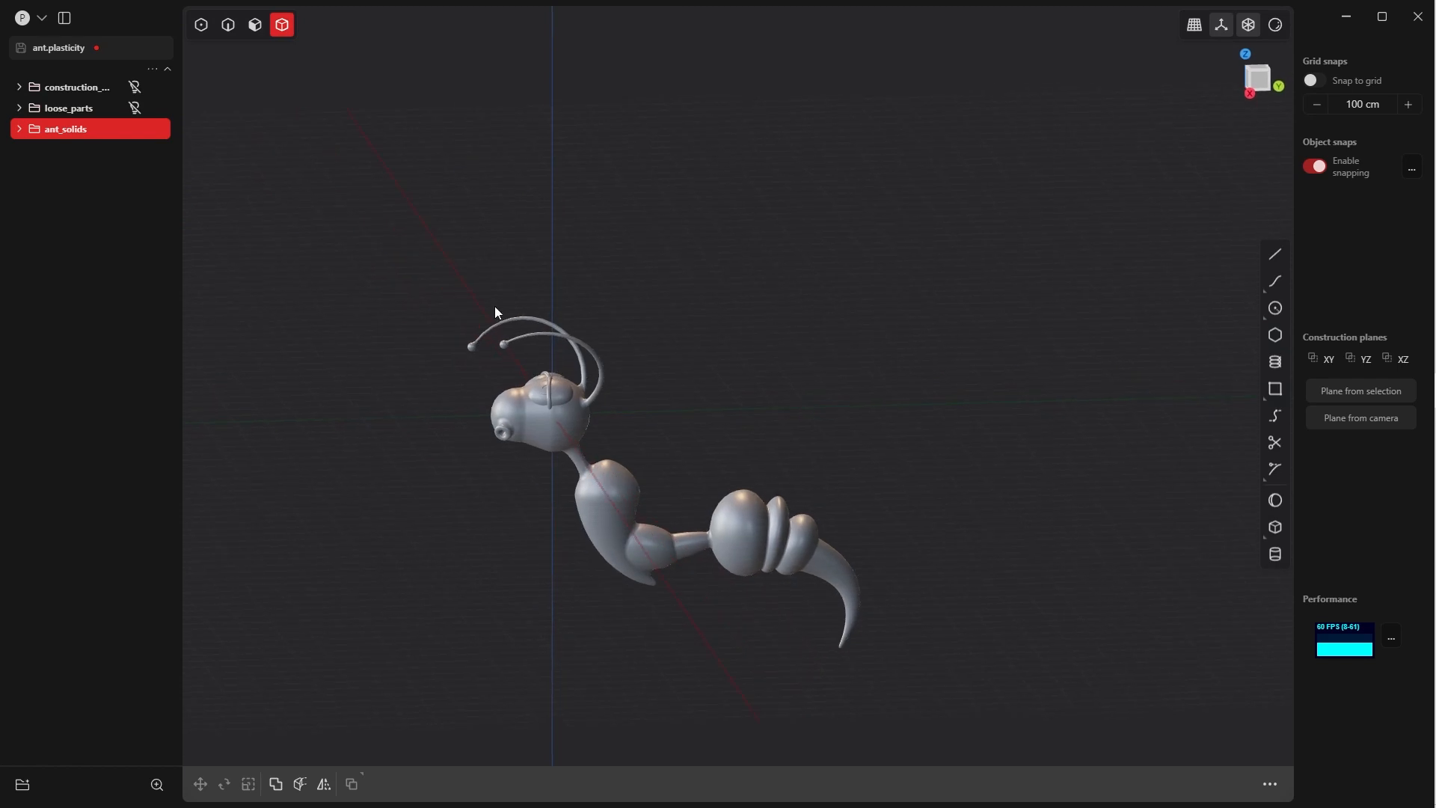
left_click(424, 283)
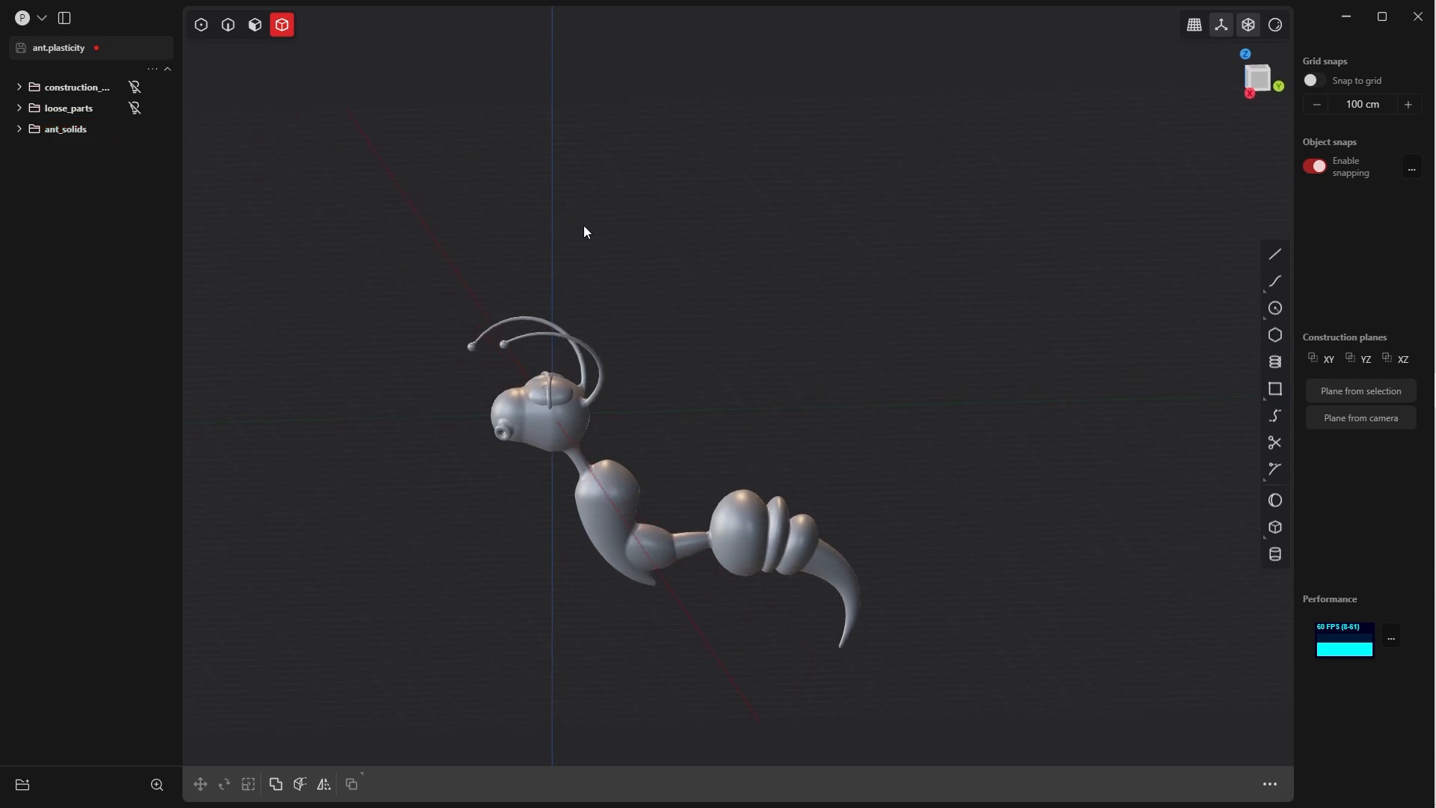
- Hide the ant_solids group and show it again
mouse_move(149, 136)
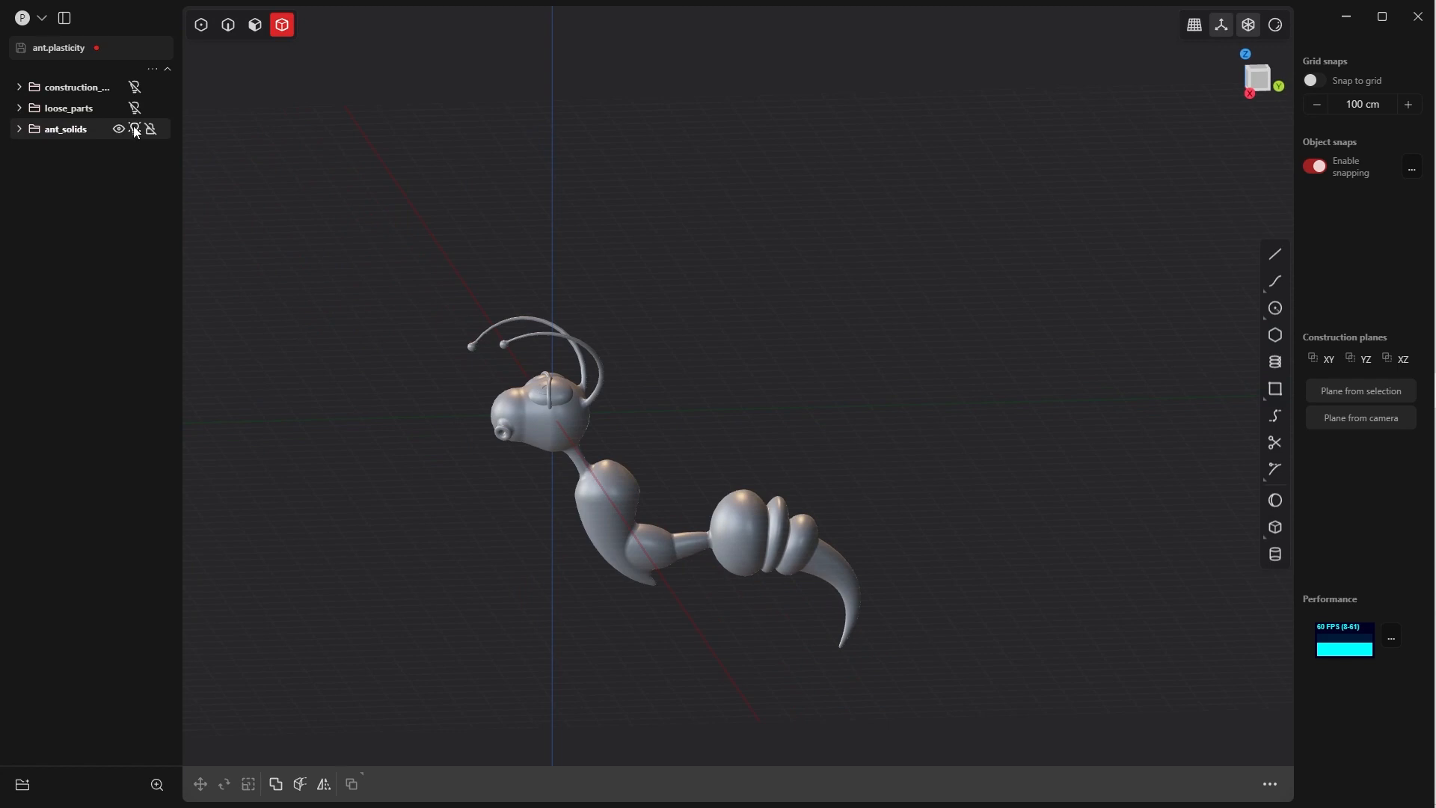
left_click(135, 129)
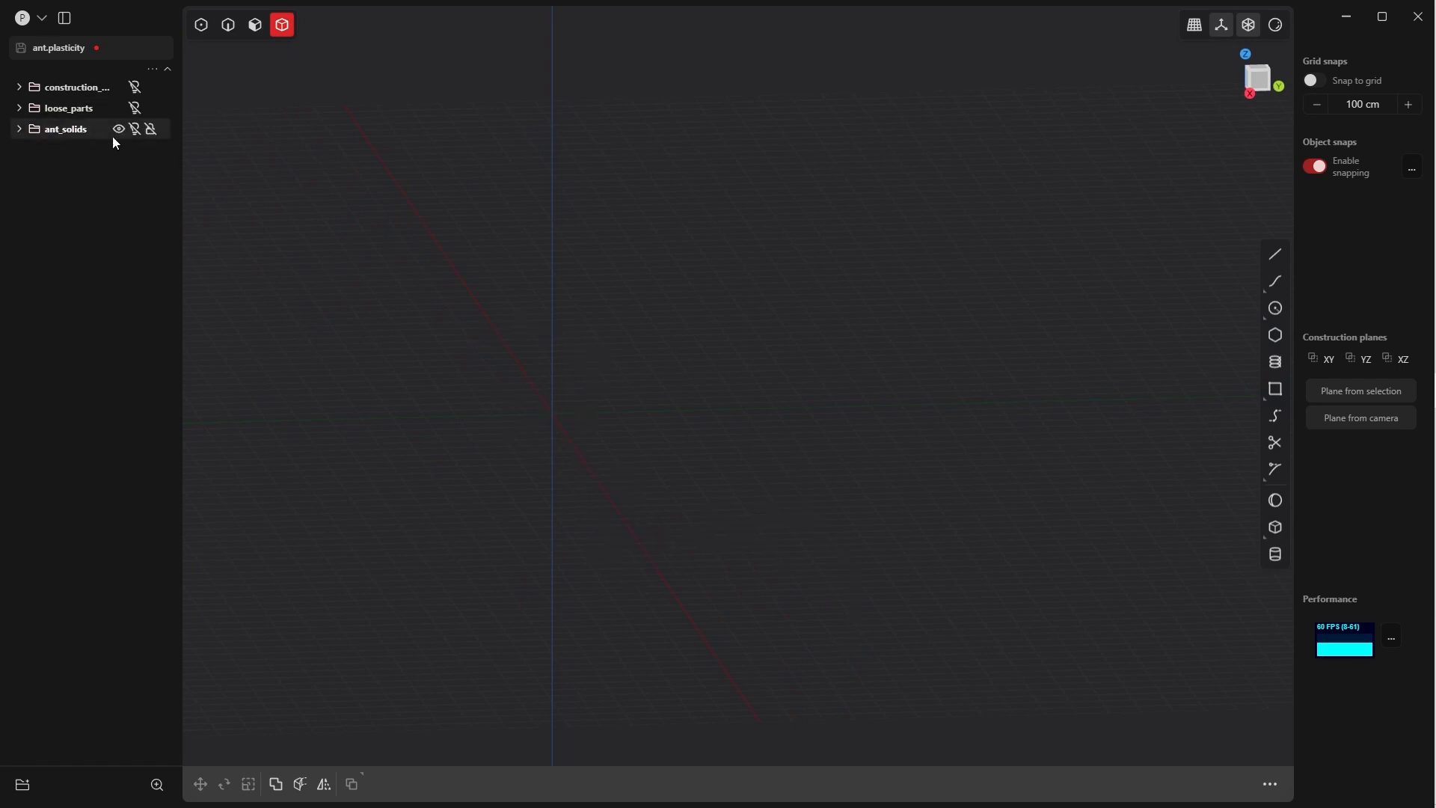
mouse_move(161, 142)
left_click(134, 126)
- Switch to the right view and import the strawberry model into the scene again
key("grave")
left_click(631, 168)
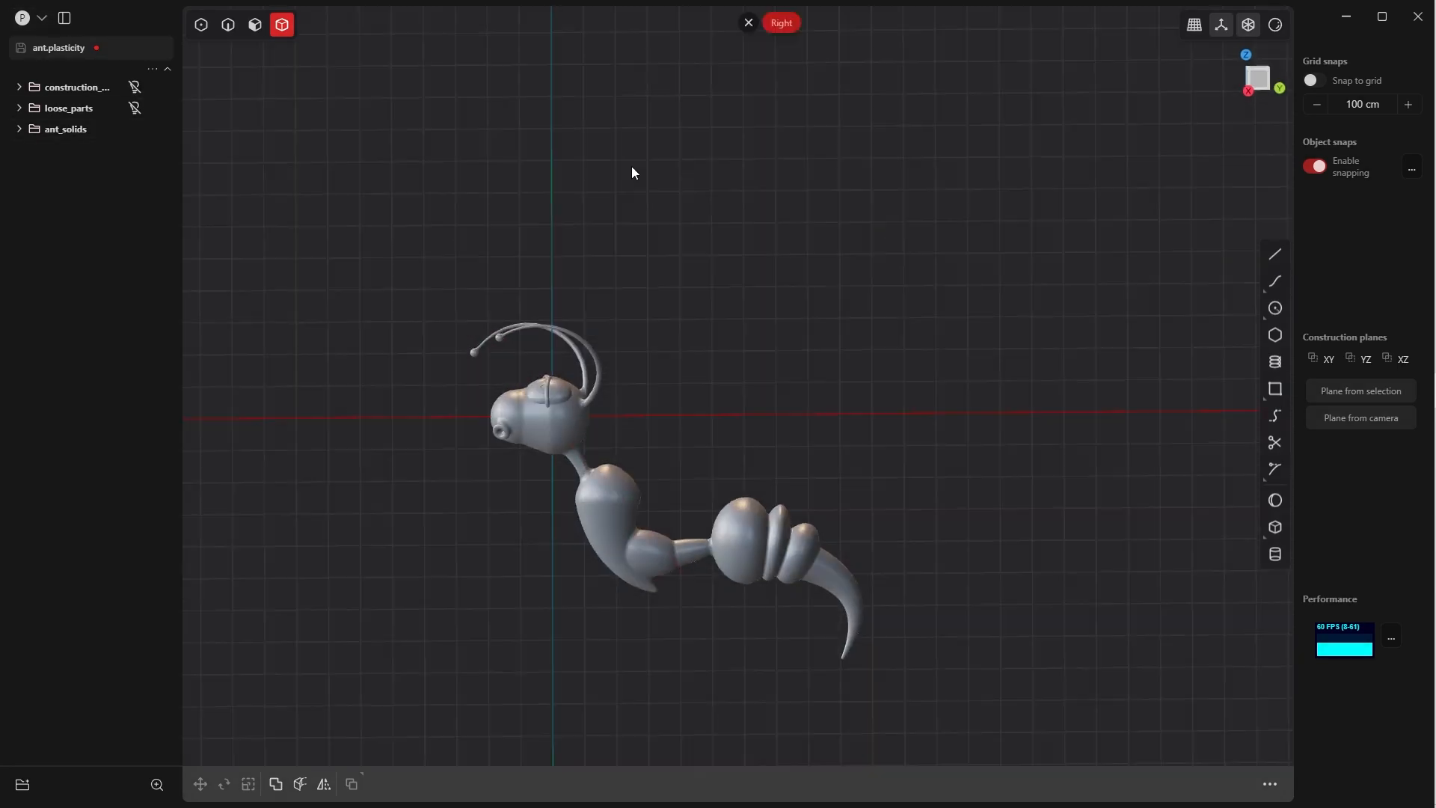
left_click(41, 17)
left_click(83, 87)
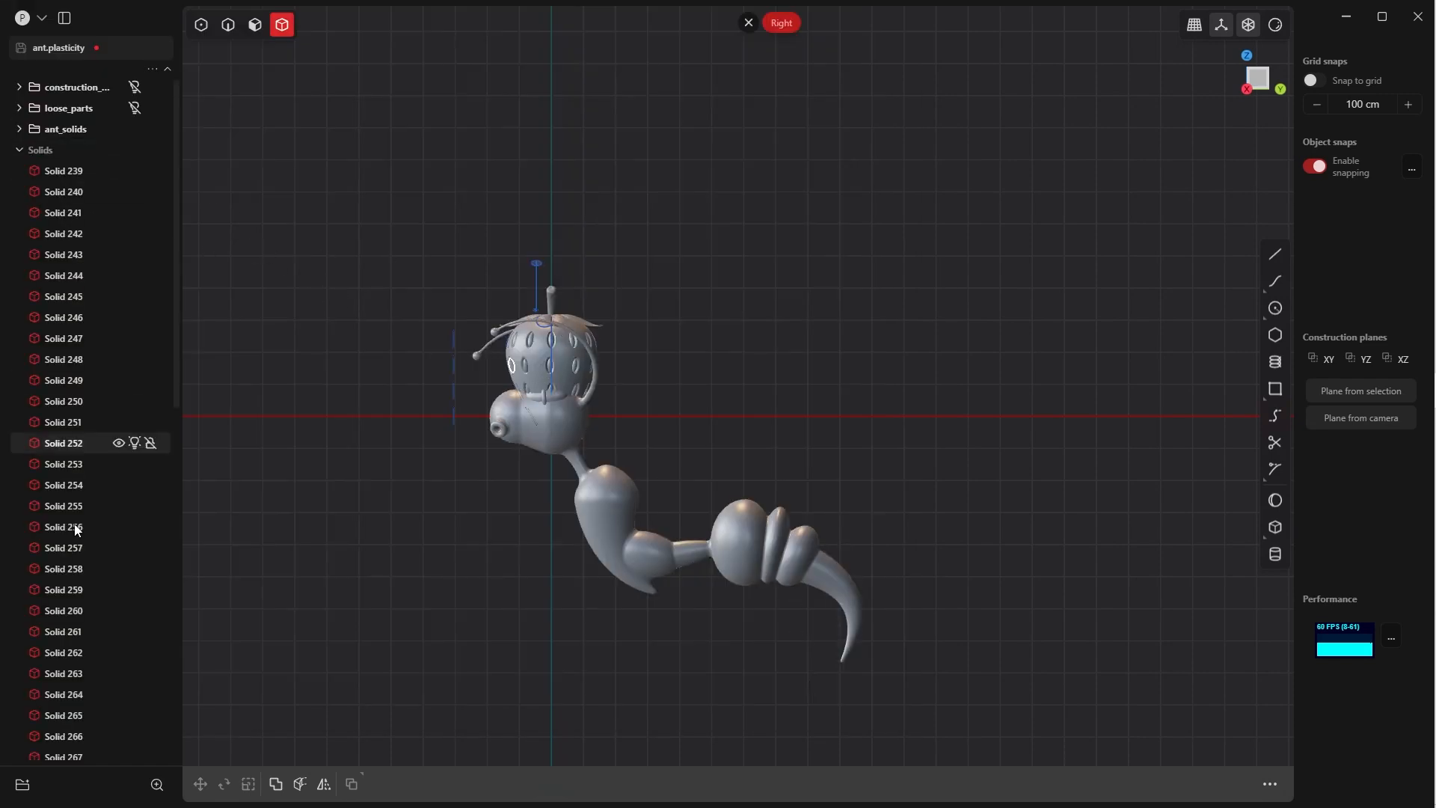
- Delete all the curves imported with the strawberry, from Curve 282 to Curve 299
left_click_drag(176, 315, 218, 748)
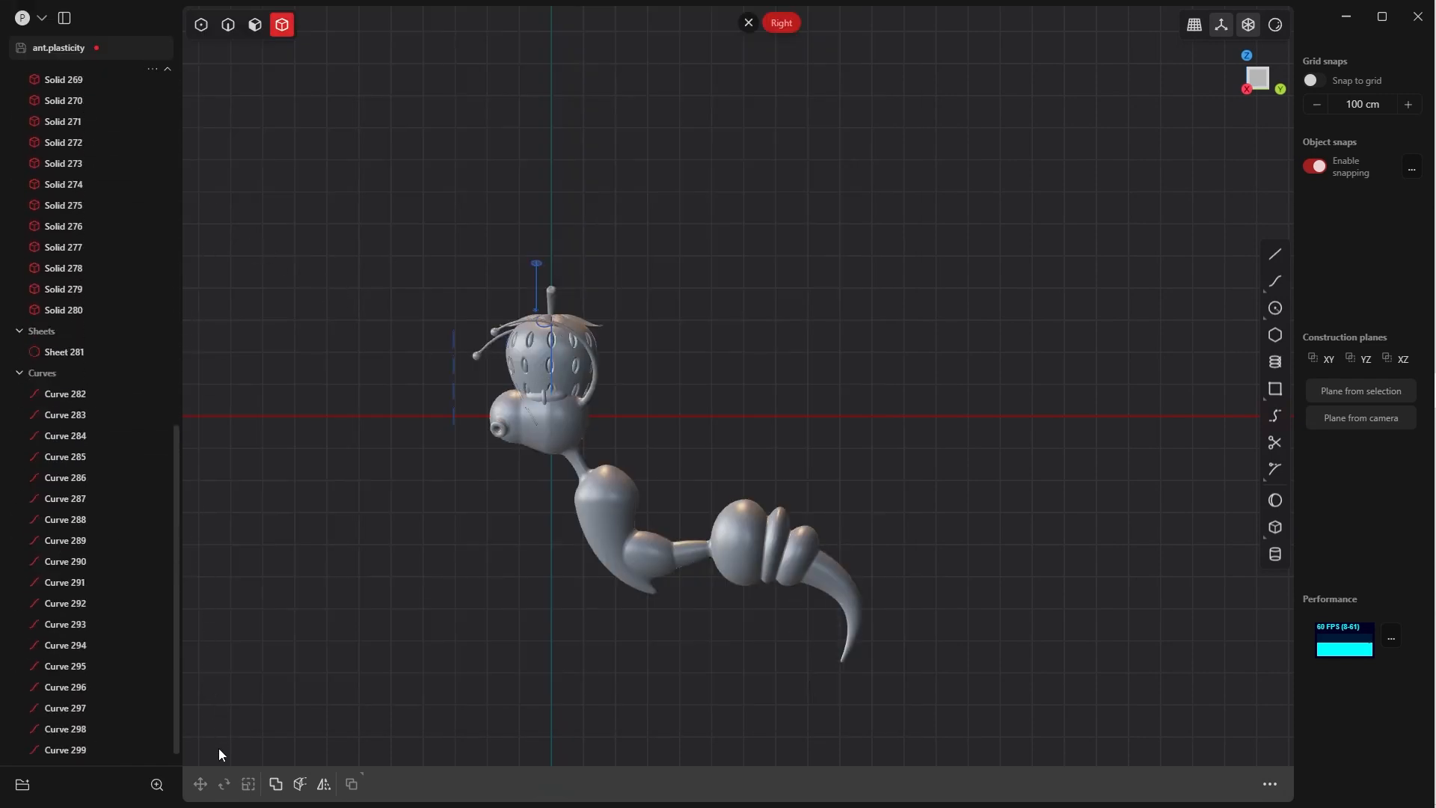
left_click(65, 393)
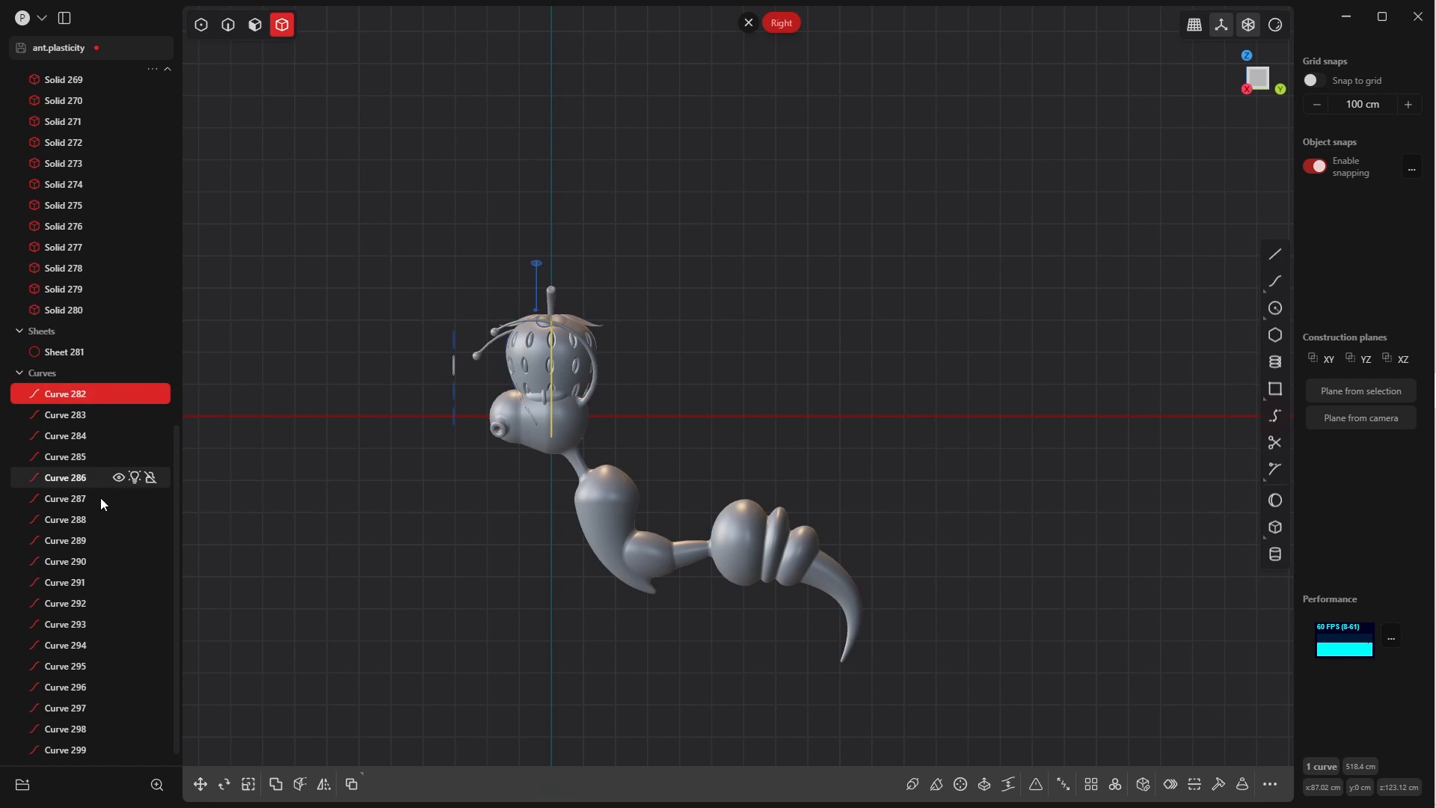
left_click(75, 750, "shift")
key("Delete")
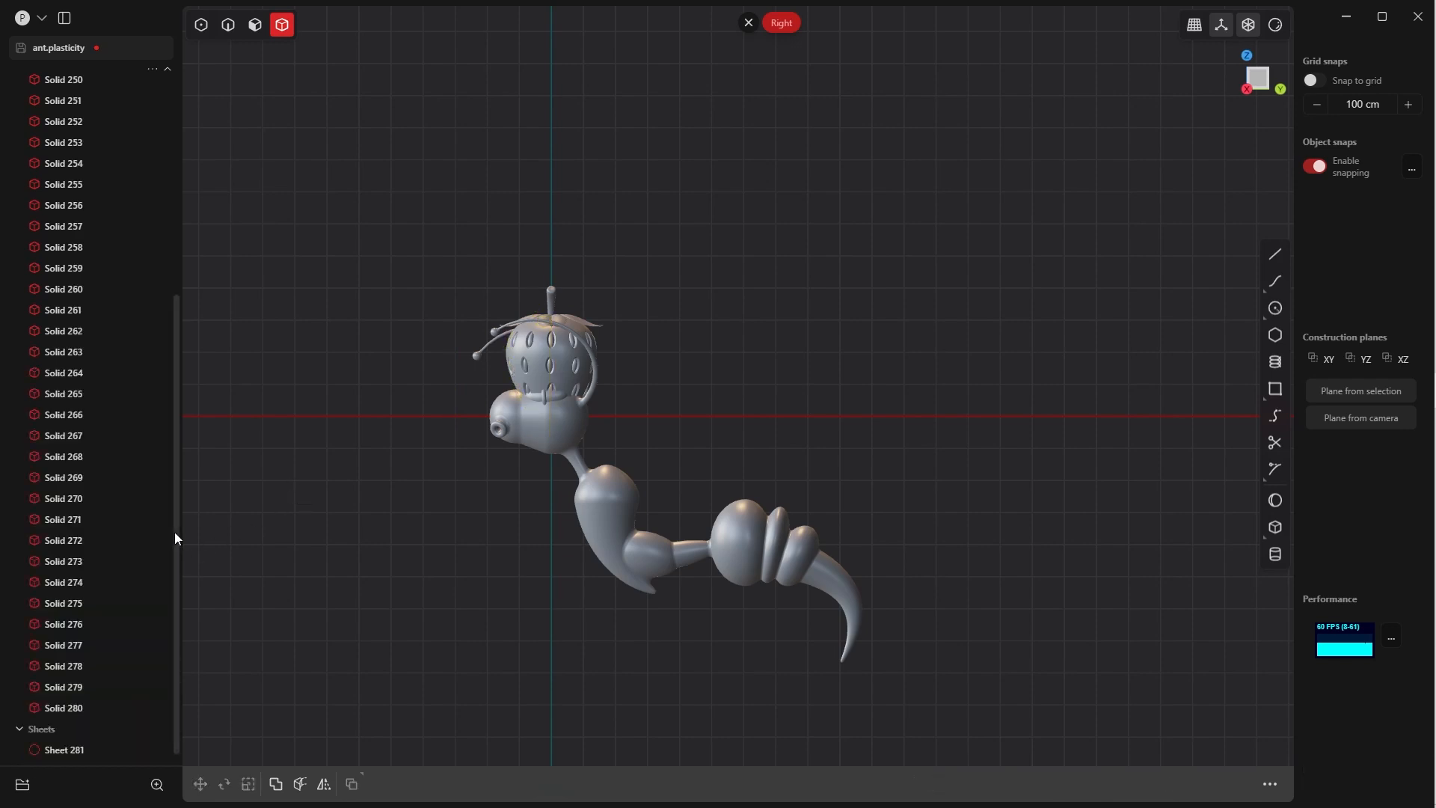
- Select the strawberry's sheet and all its solids and move them about 605 cm along Y and 255 cm up, above the ant's abdomen
left_click(64, 749)
middle_click_drag(329, 527, 540, 428)
key("g")
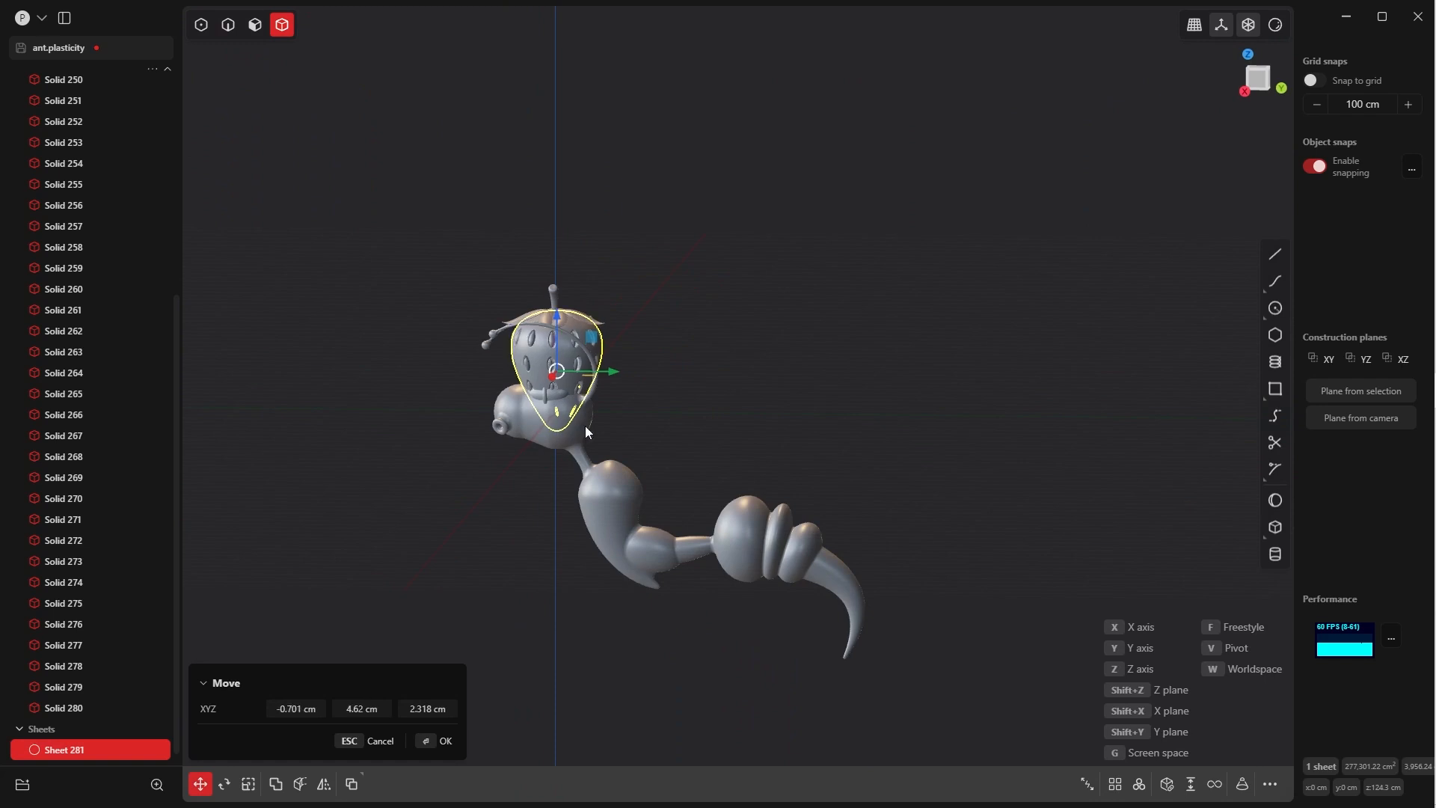
key("Escape")
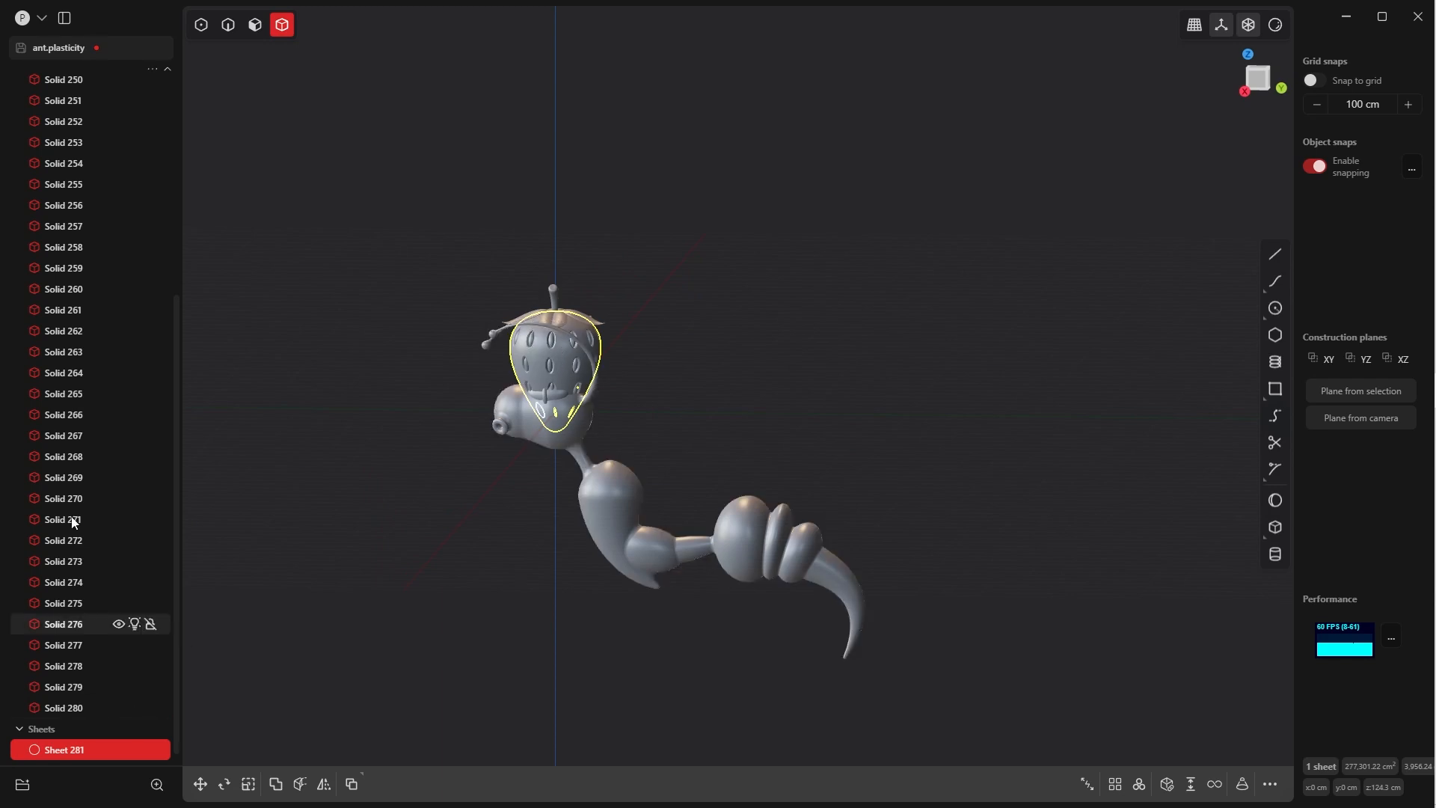
left_click_drag(177, 516, 177, 296)
left_click(41, 149, "shift")
key("KP_3")
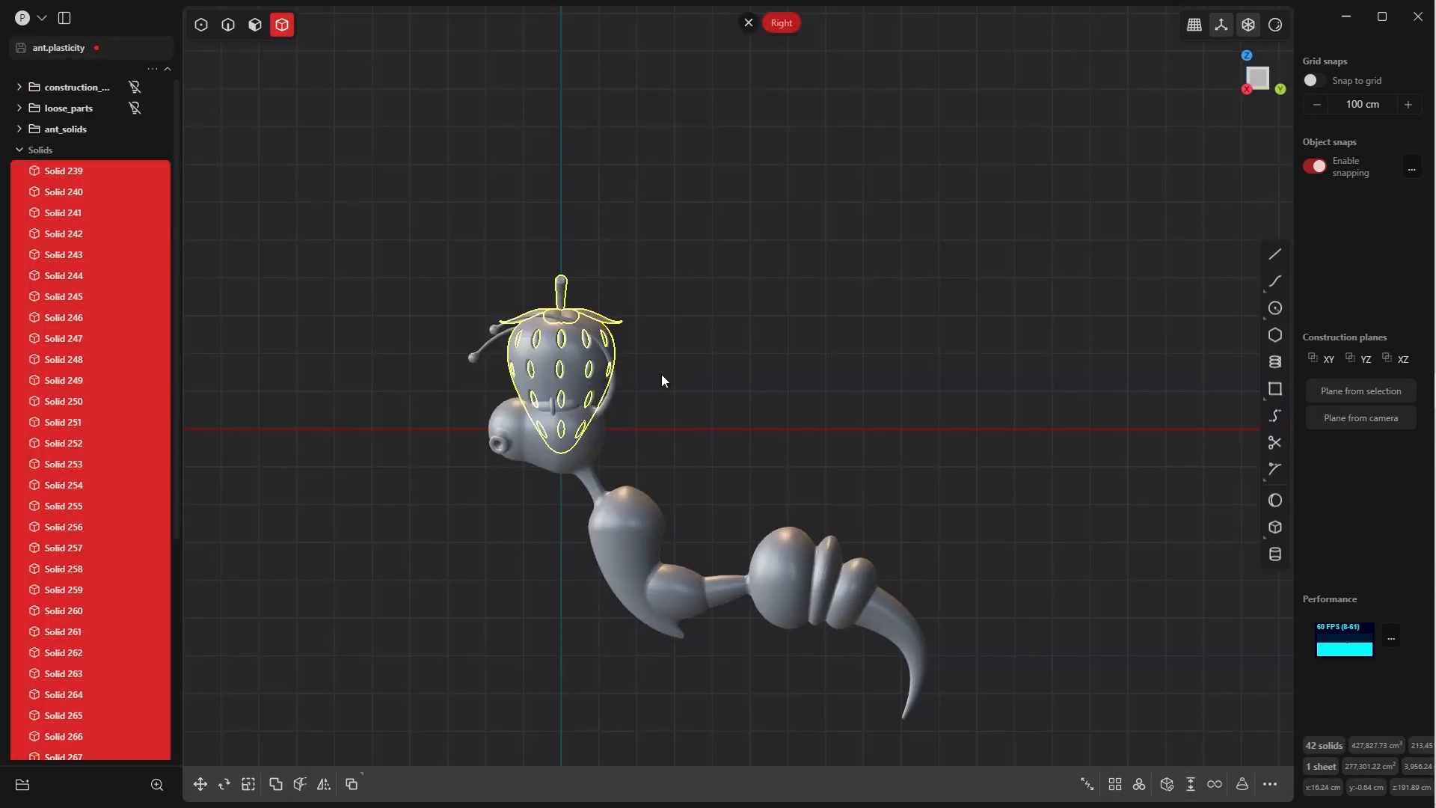
key("g")
left_click(890, 276)
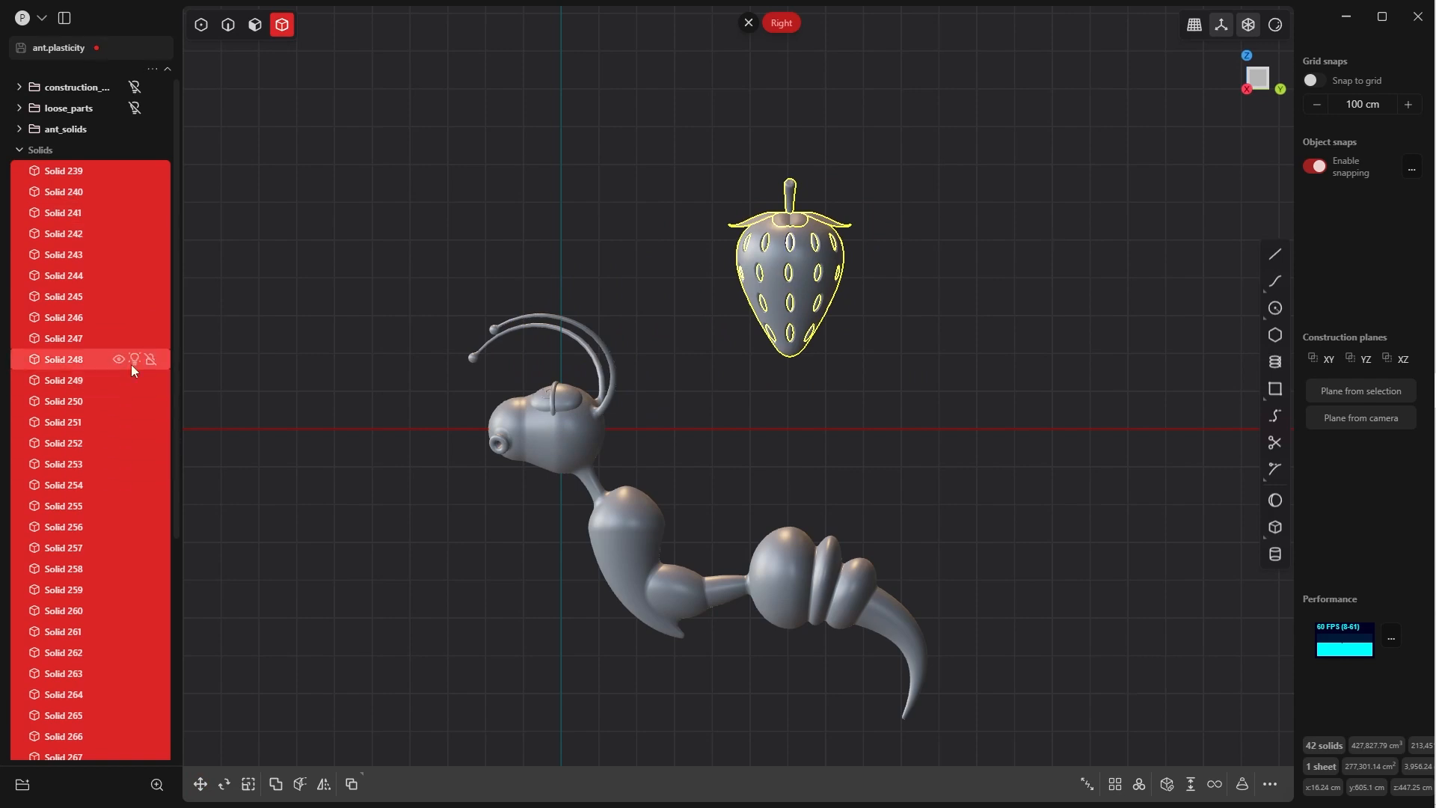
- Group the selected strawberry solids and sheet and name the group strawberry
left_click_drag(173, 435, 191, 712)
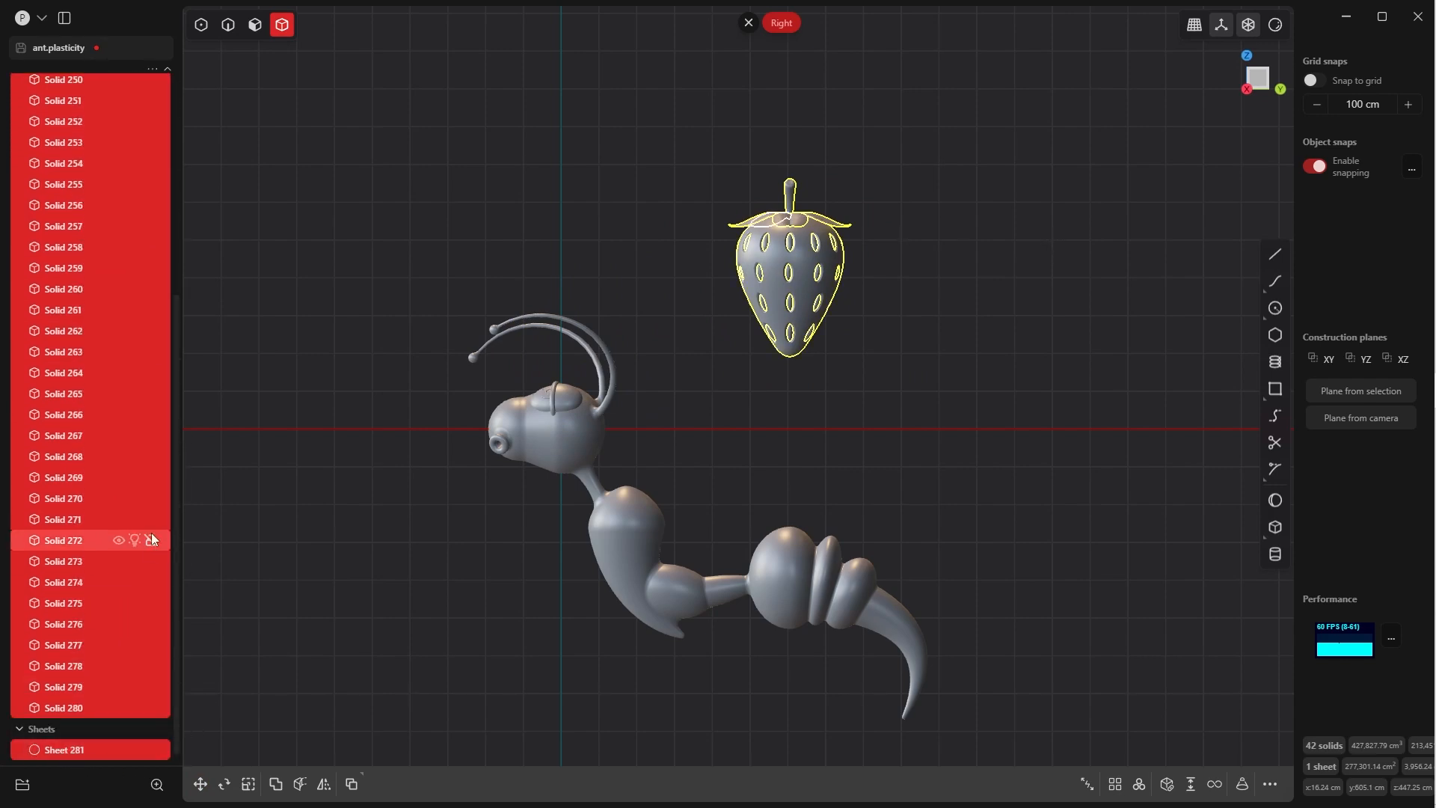
key("ctrl+g")
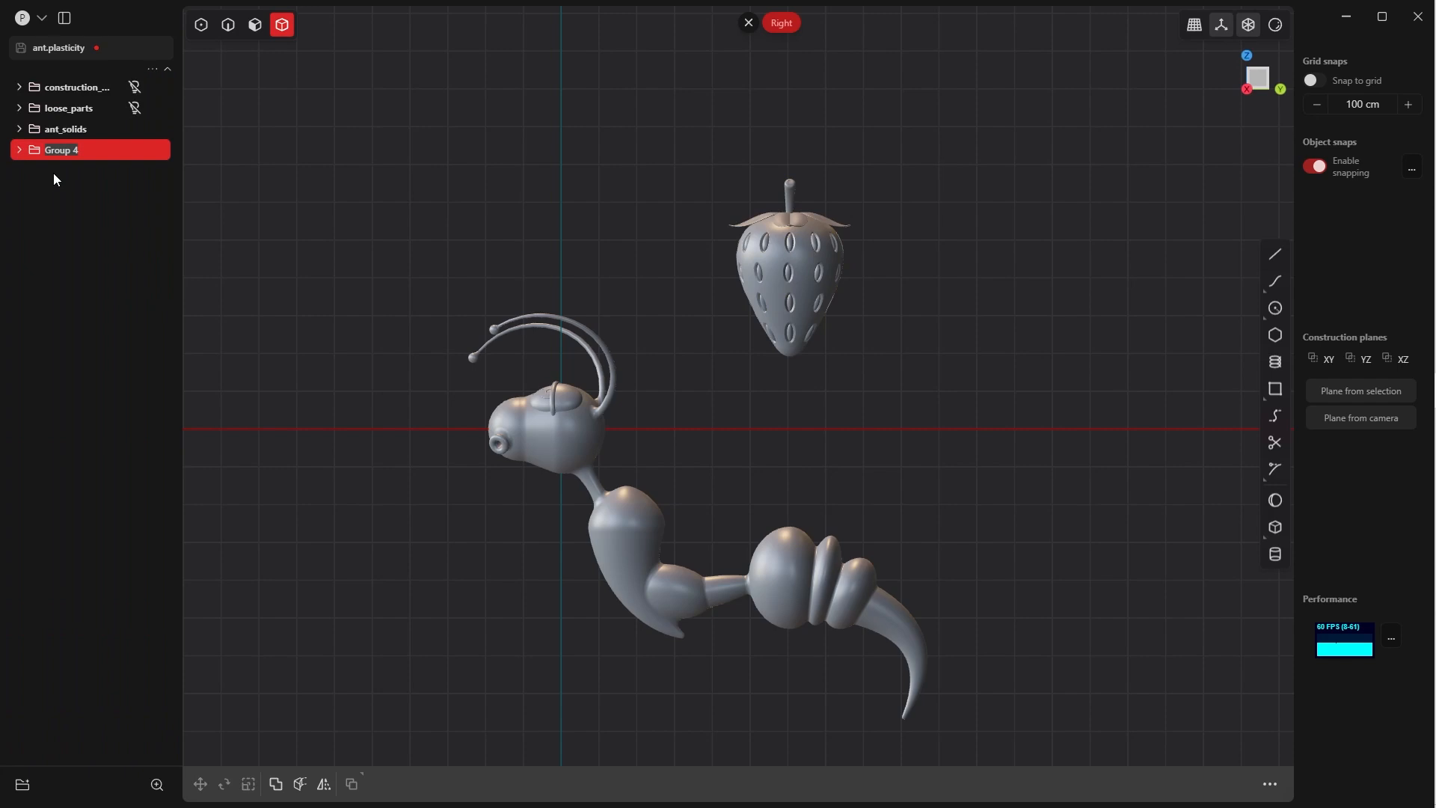
type("strawberry")
key("Return")
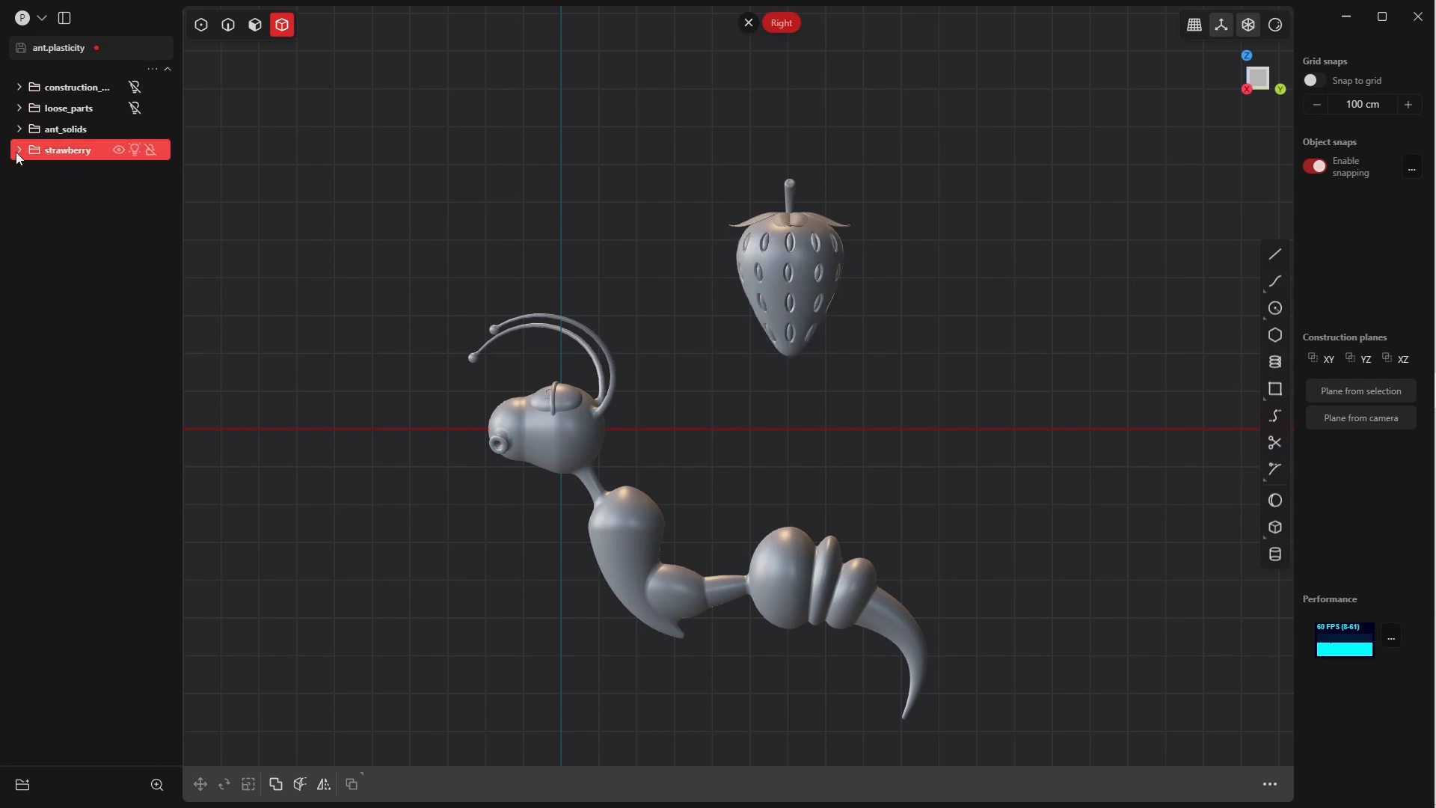
- Select all solids and the sheet in the strawberry group and scale them up uniformly by about 2.65
left_click(19, 150)
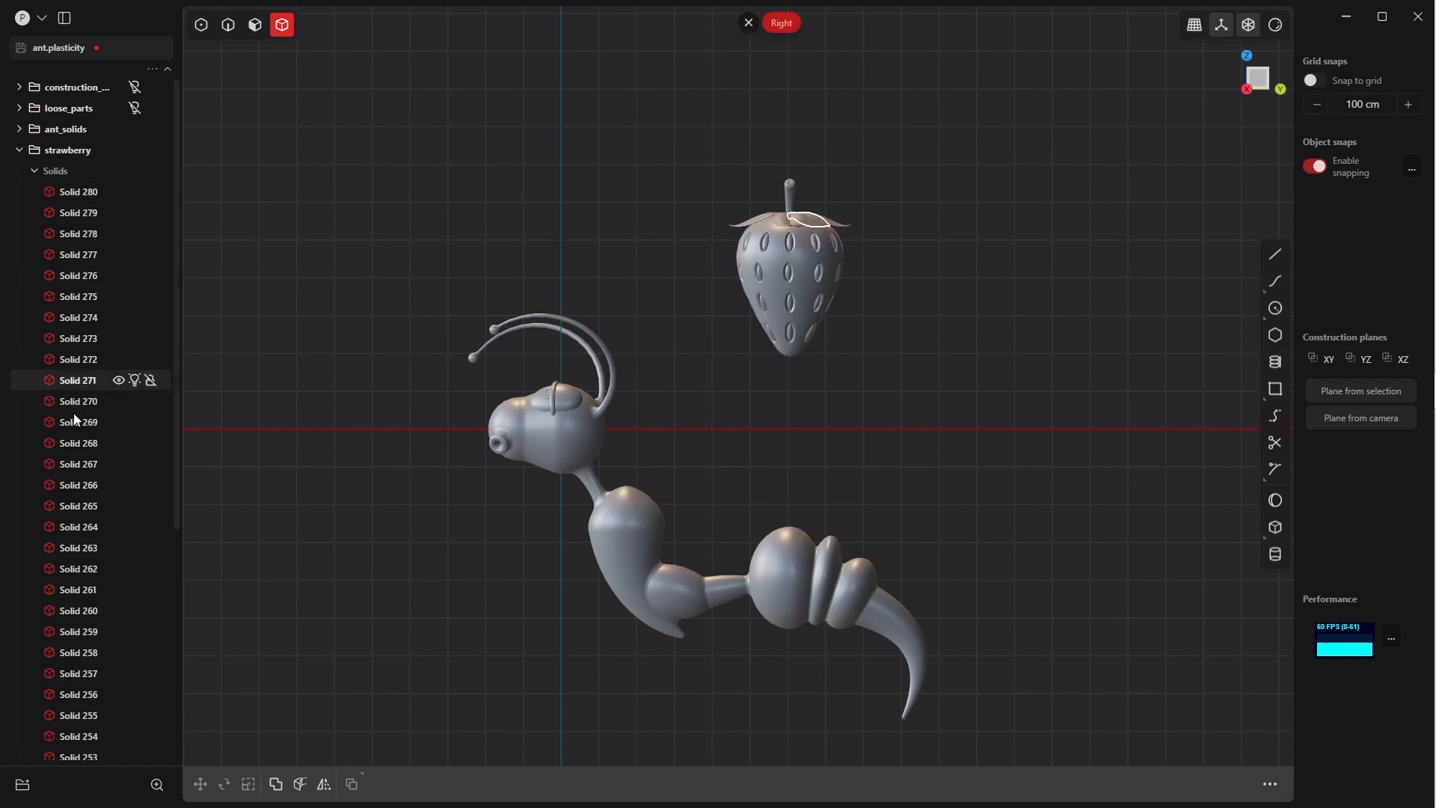
scroll(177, 280, "down", 1)
left_click(90, 184)
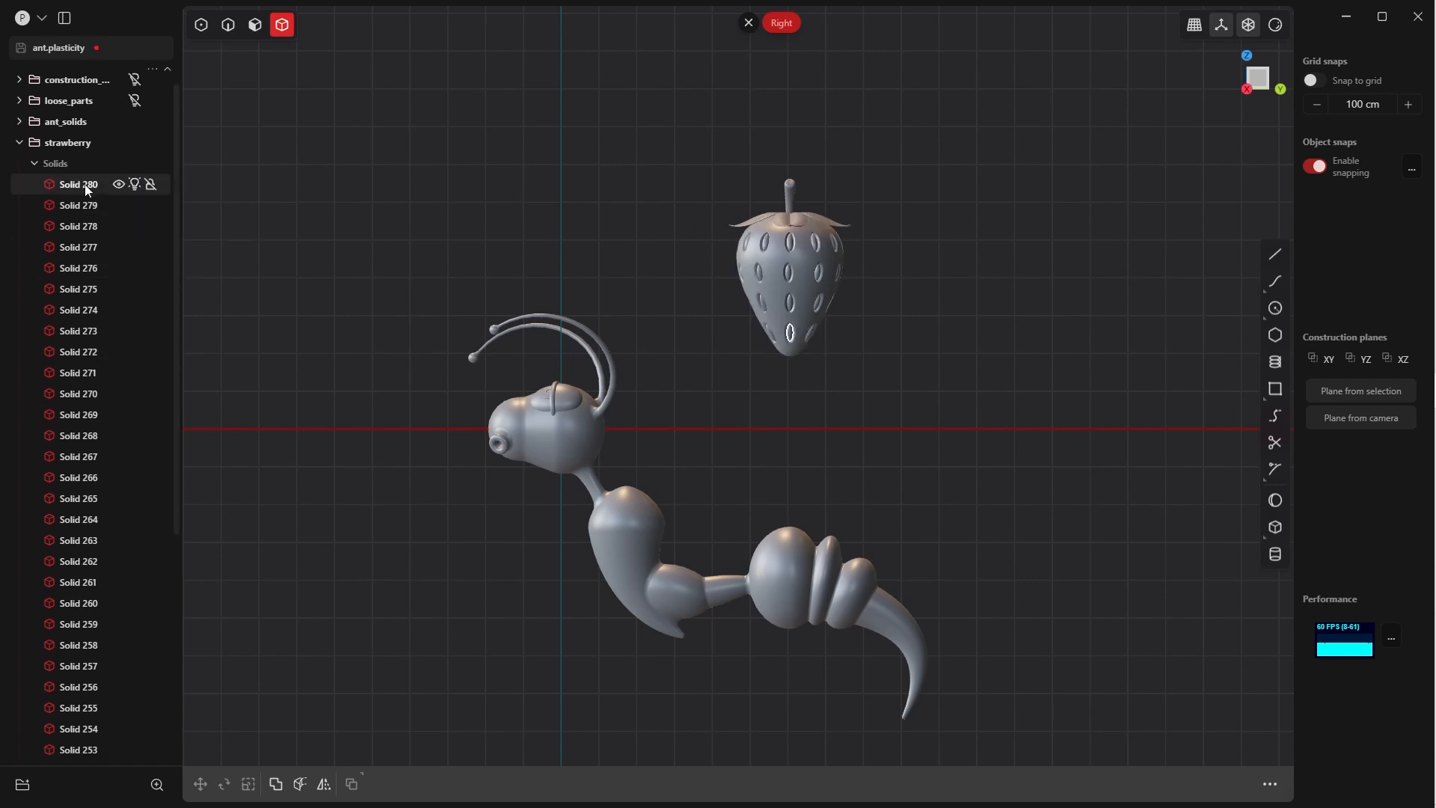
left_click_drag(175, 206, 79, 734)
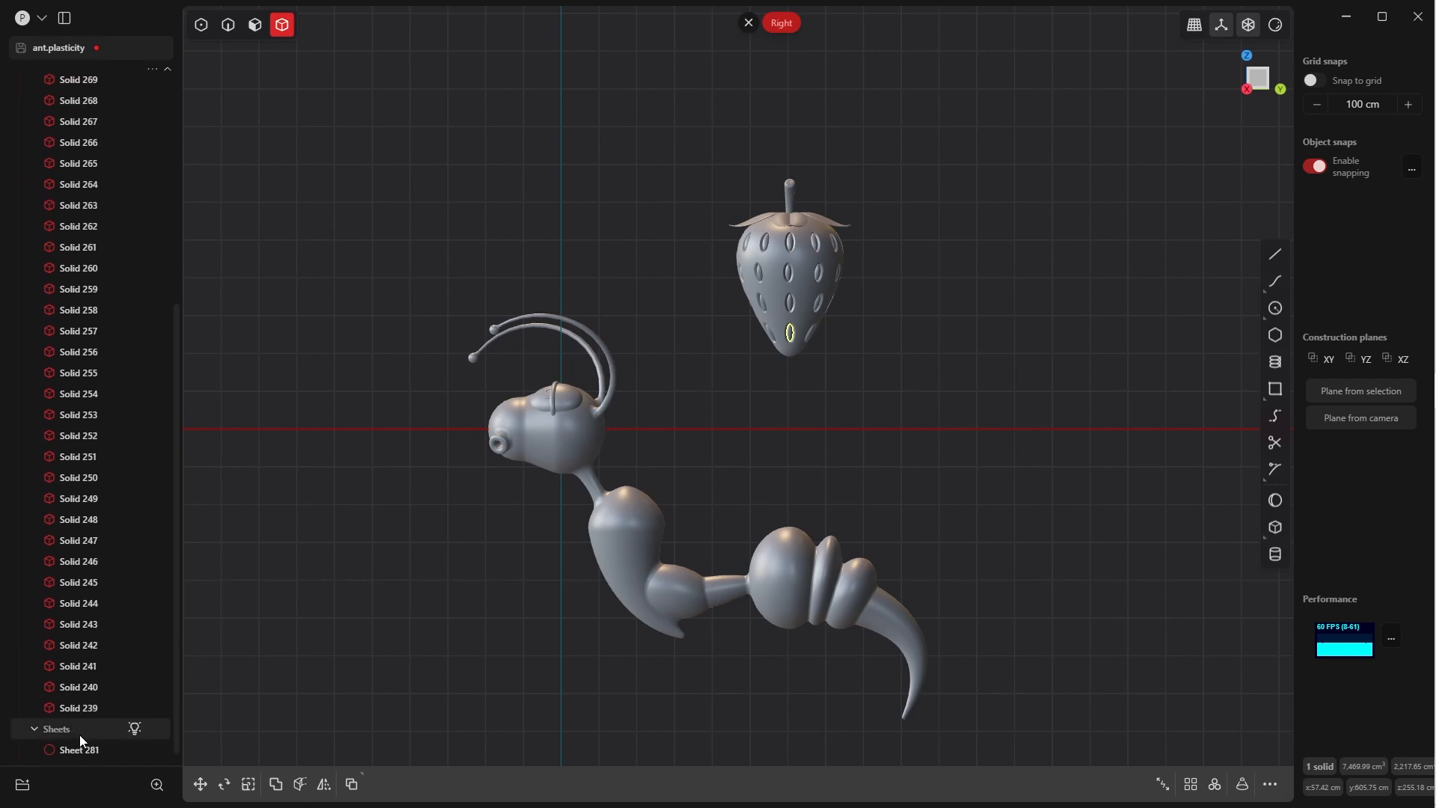
left_click(79, 749, "shift")
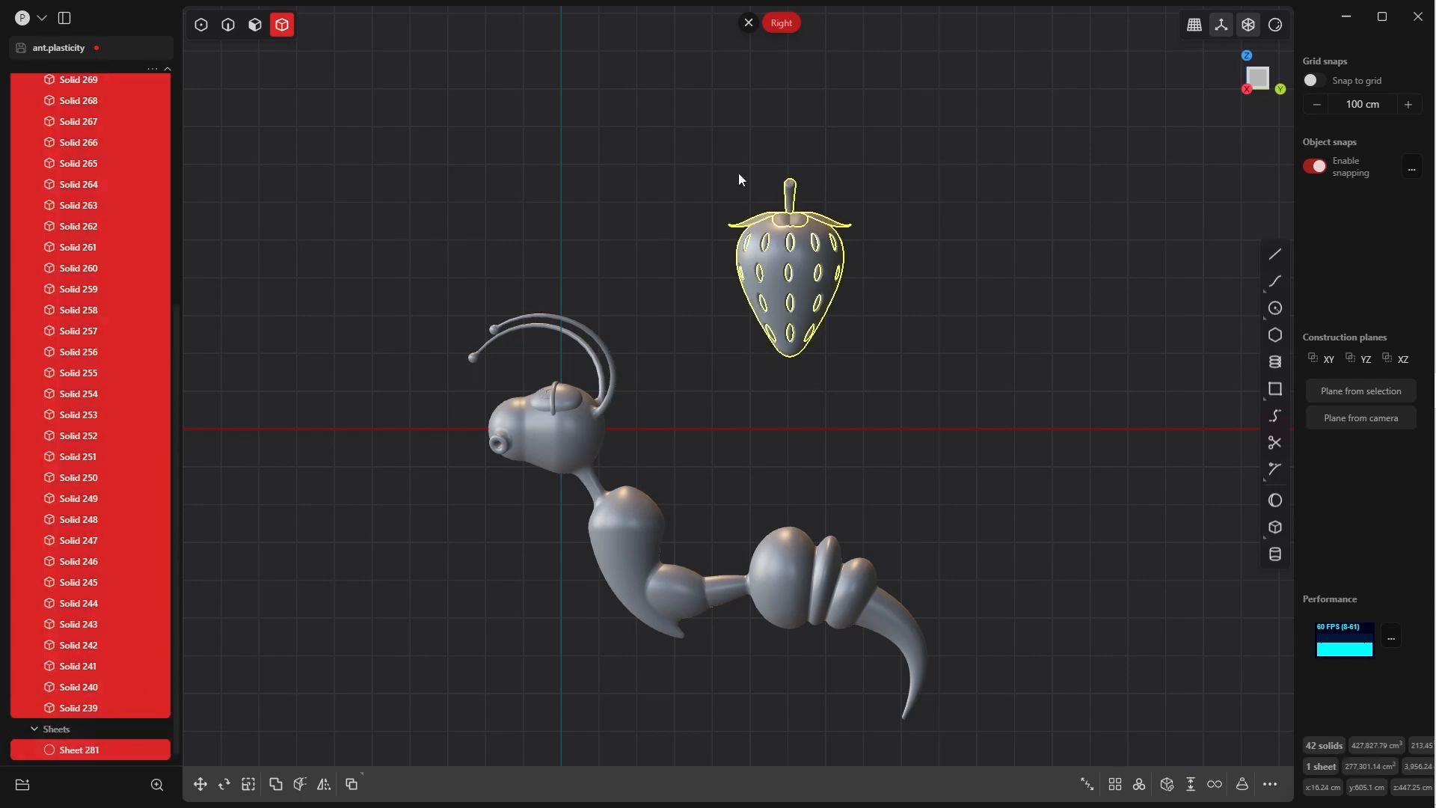
middle_click_drag(778, 273, 720, 297, "shift")
key("s")
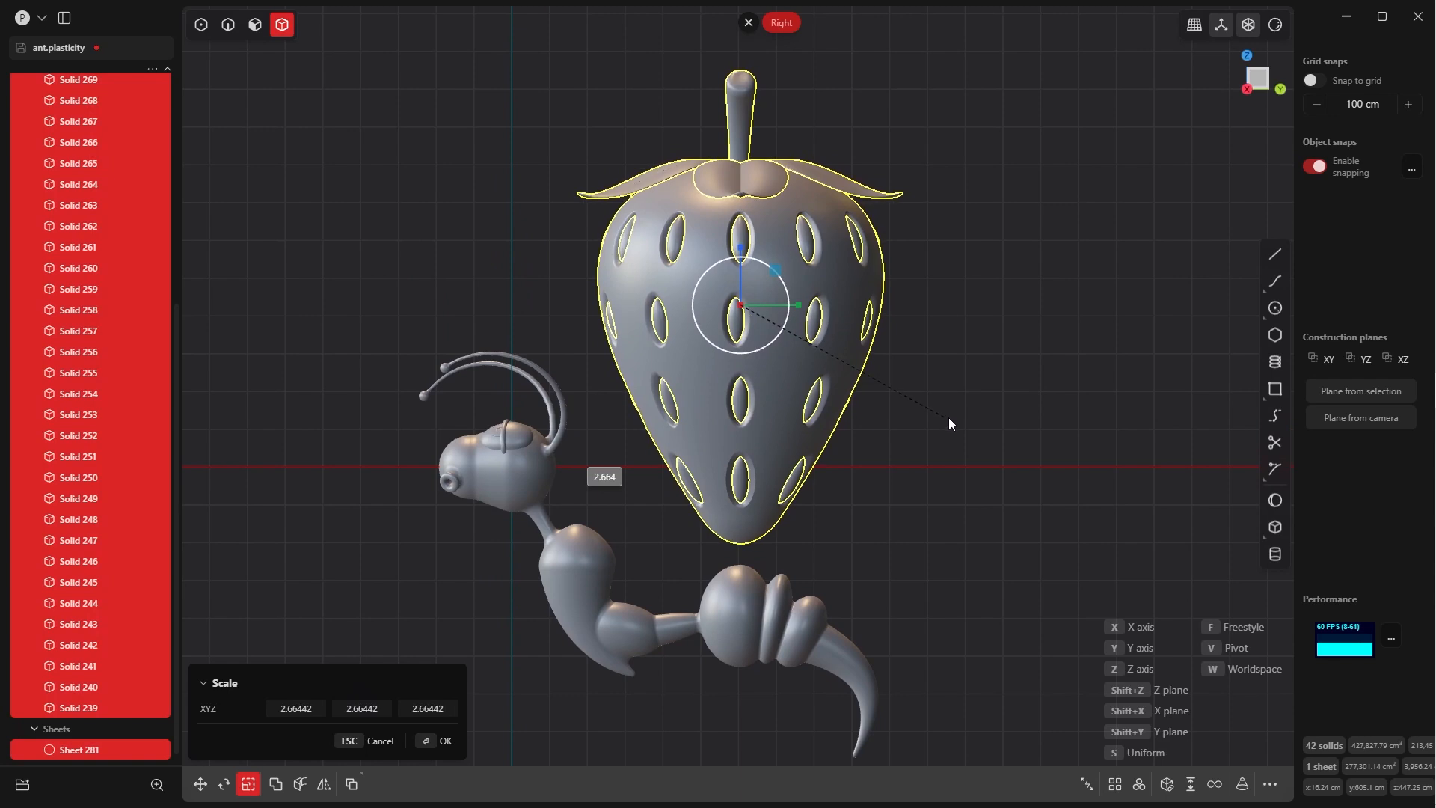
left_click(948, 417)
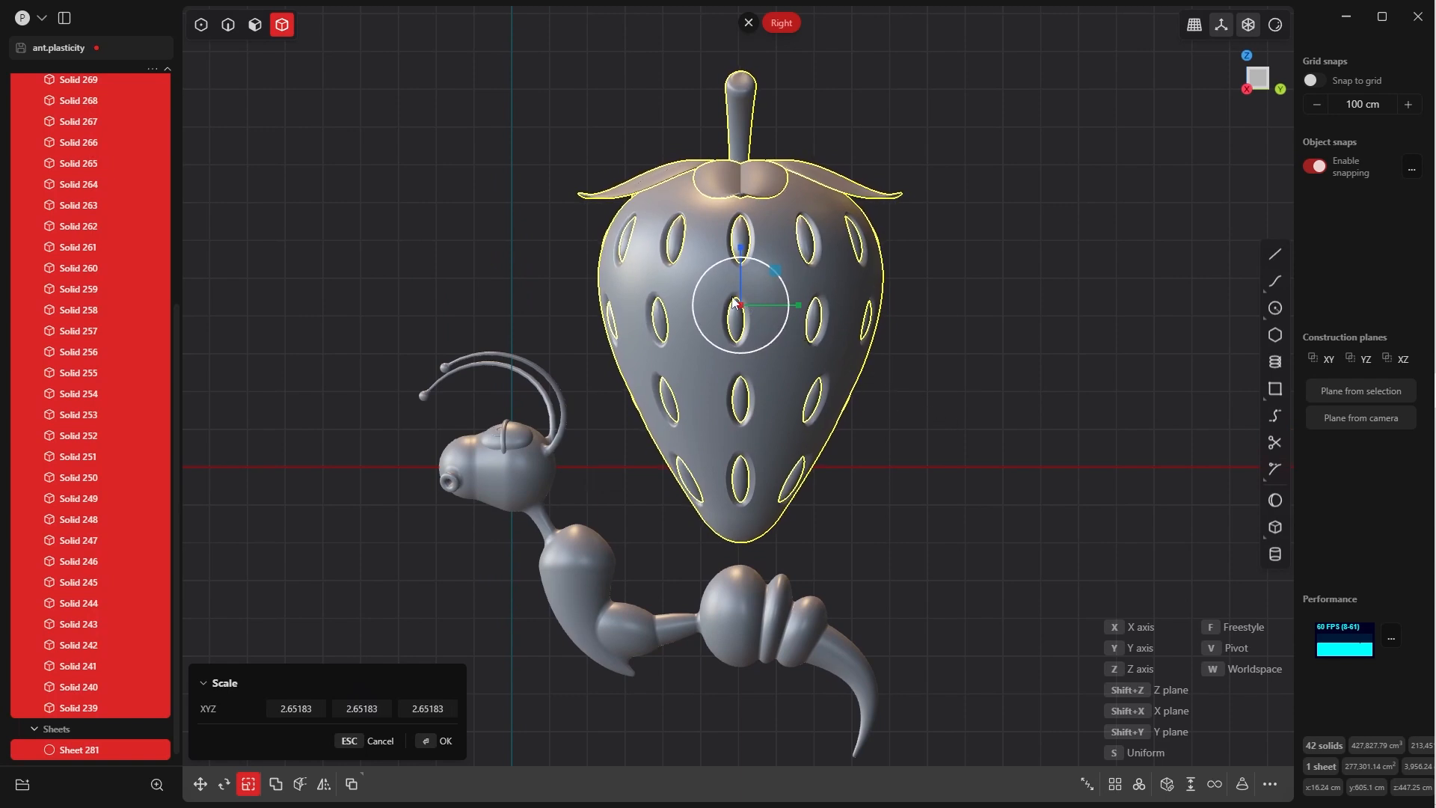
left_click(441, 740)
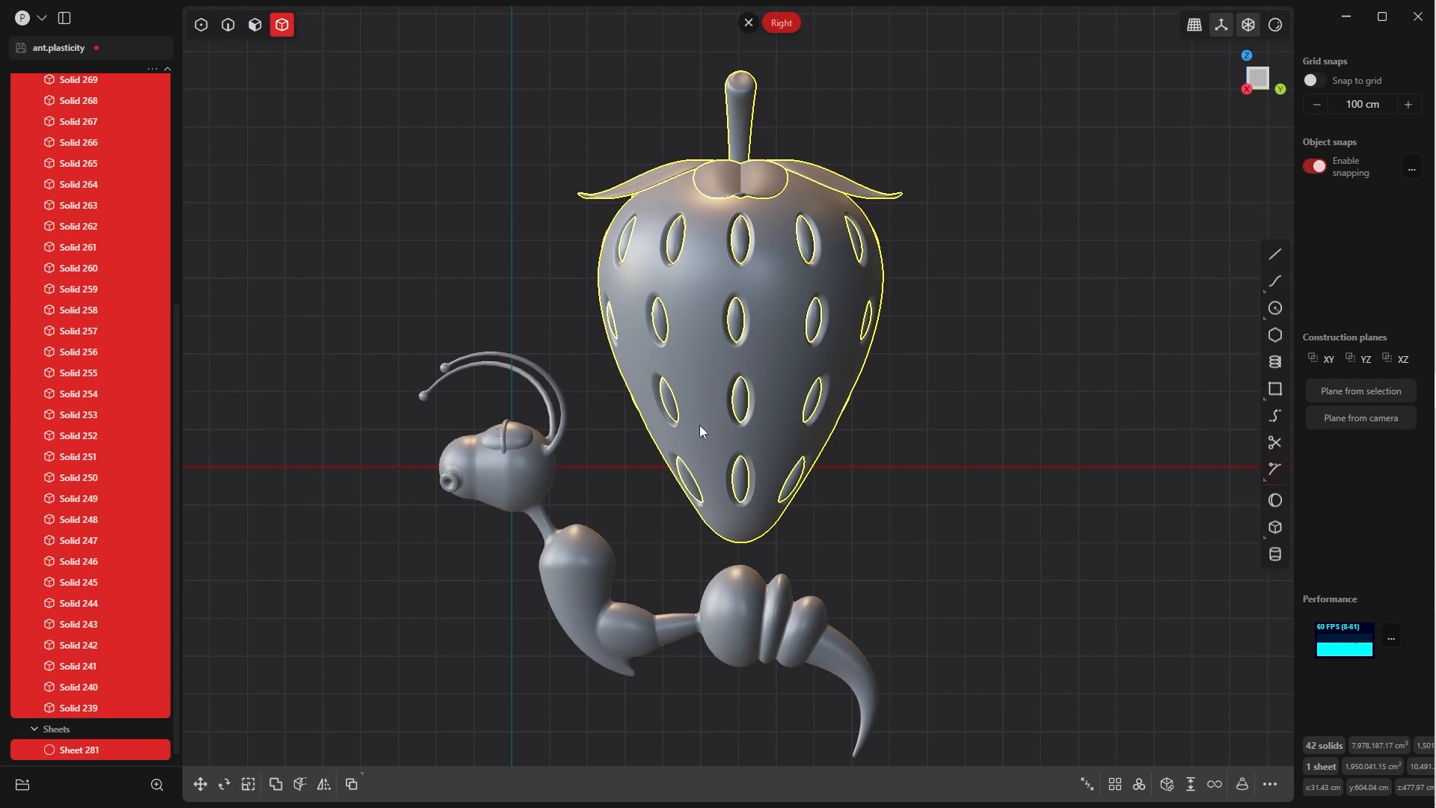
- Switch to the ant reference drawing and draw guide lines extending both sides of the strawberry toward its hidden tip
middle_click_drag(698, 425, 592, 568)
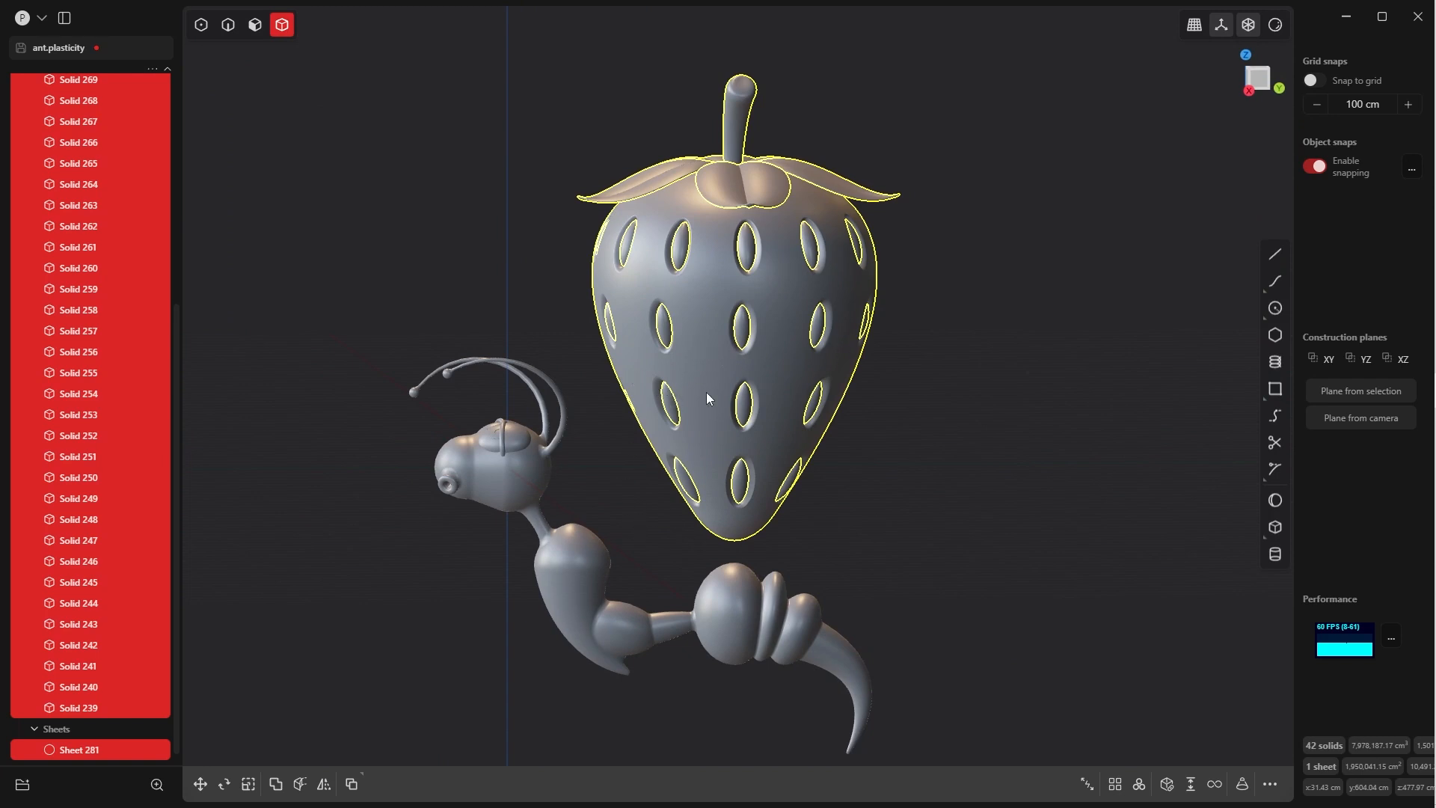
key("alt+Tab")
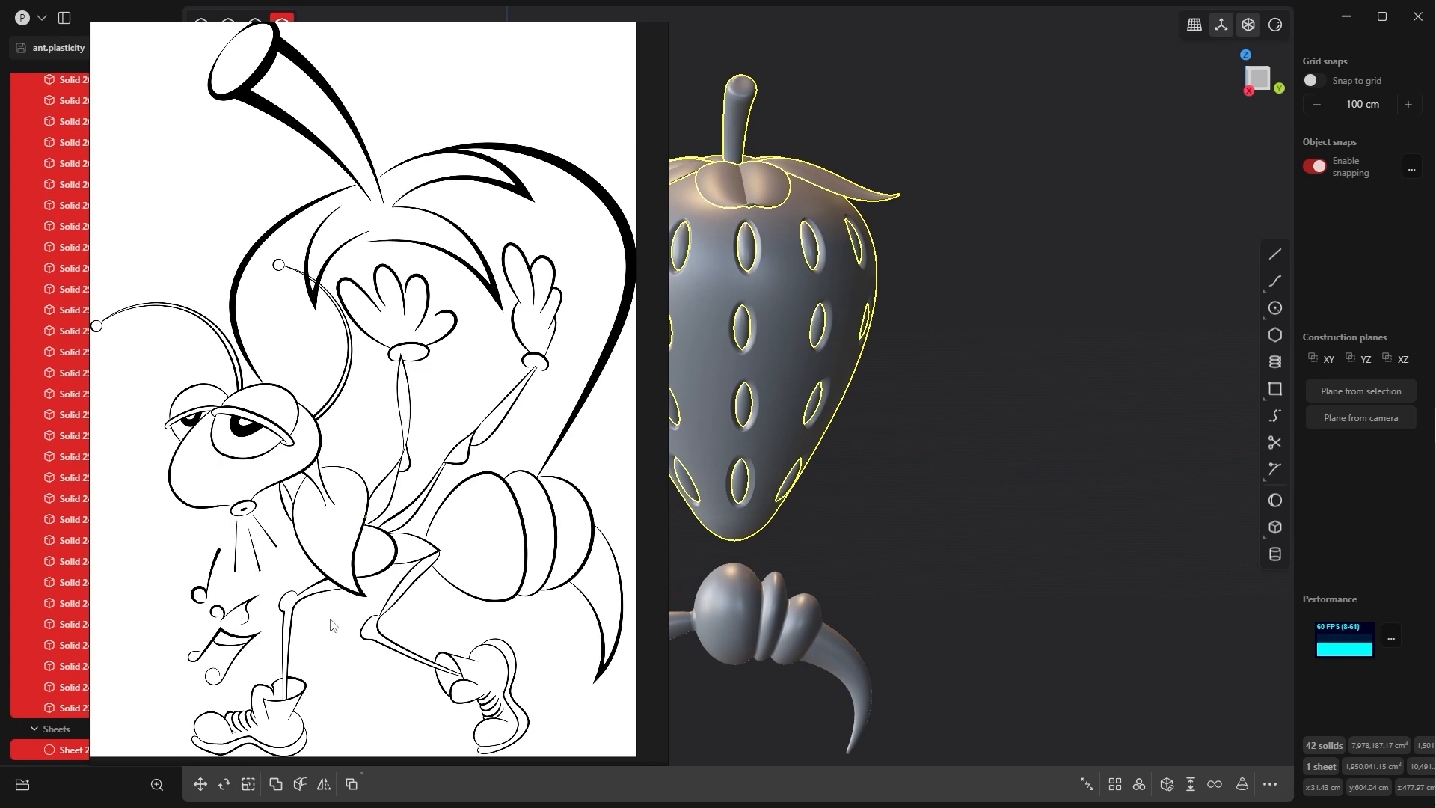
key("d")
left_click_drag(261, 378, 439, 513)
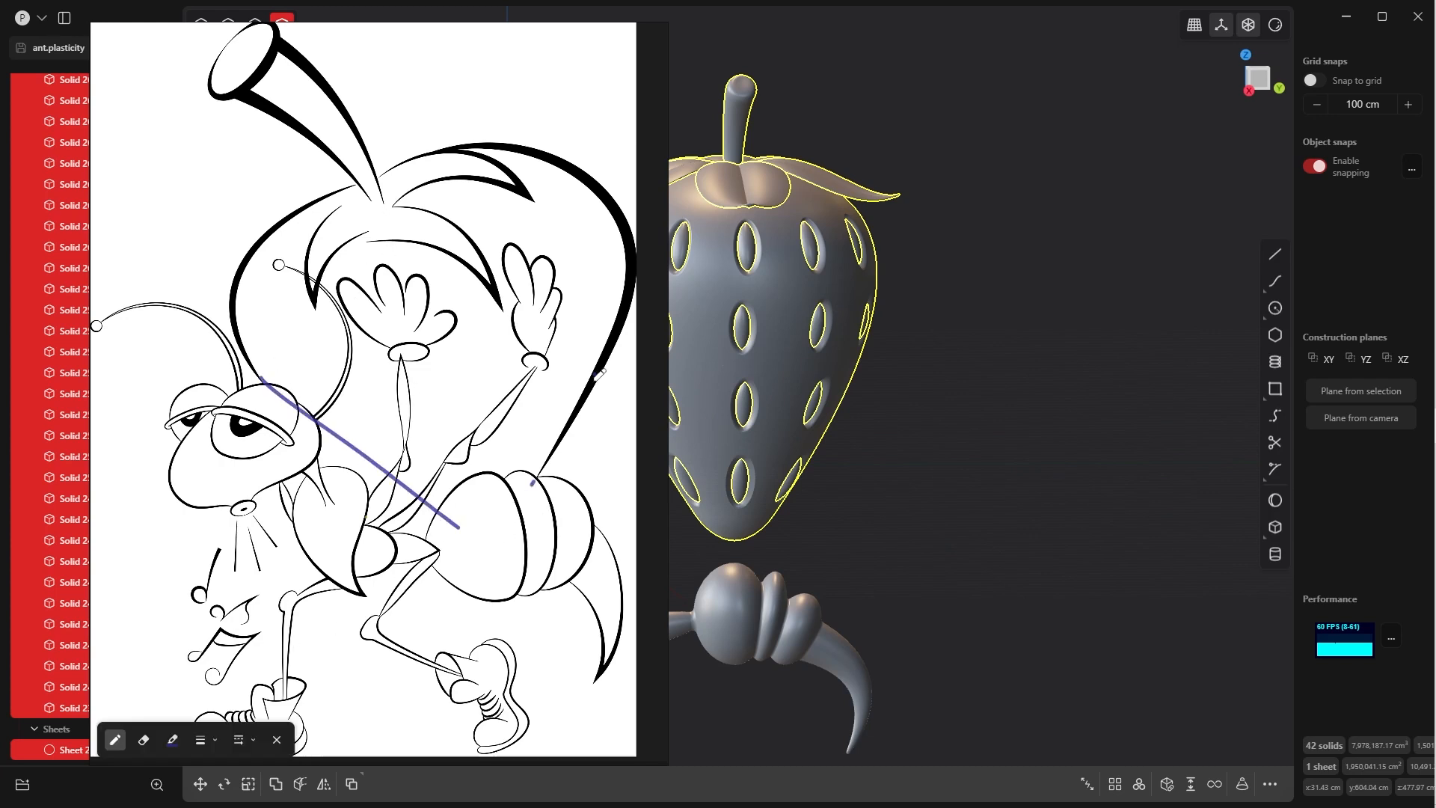
left_click_drag(599, 374, 474, 558)
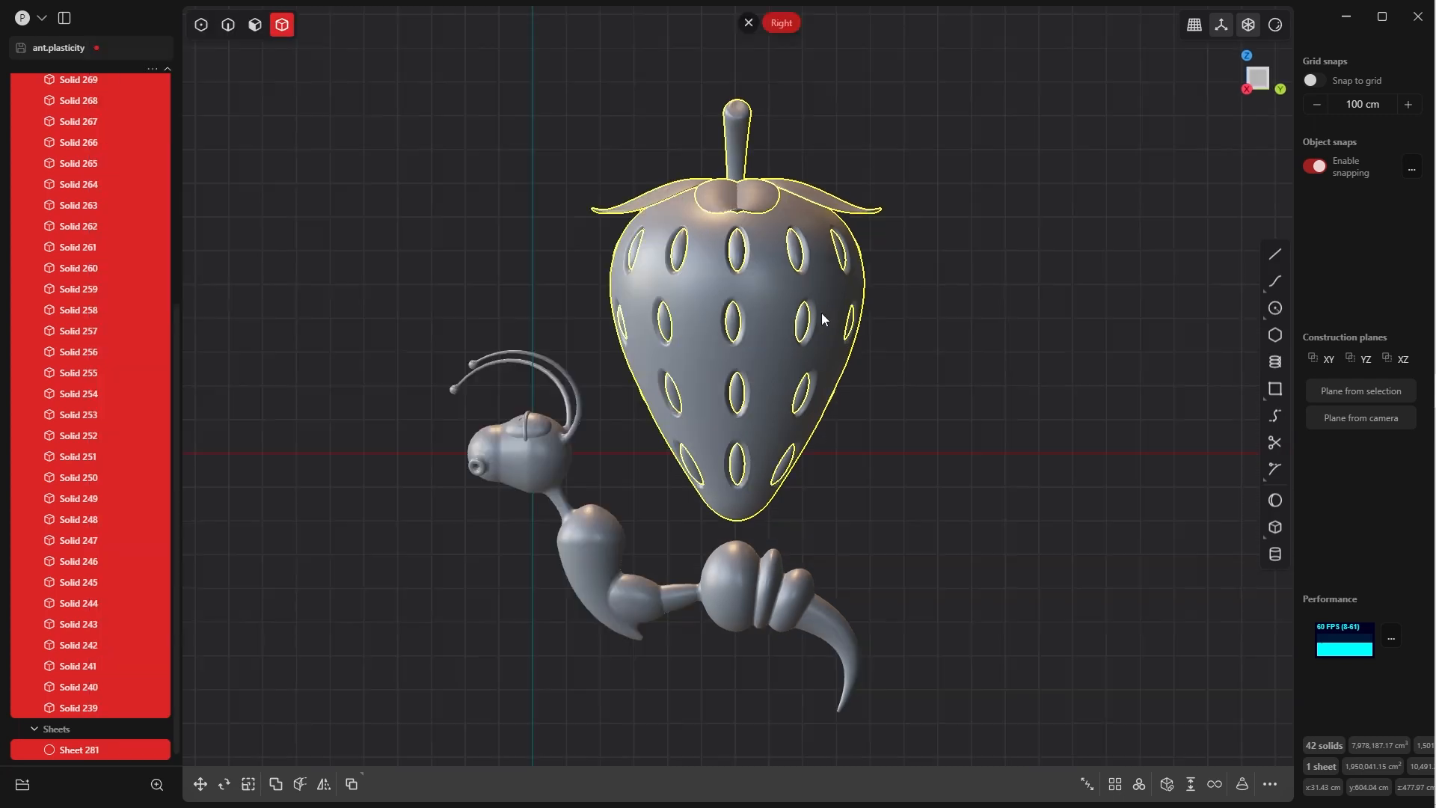
- Return to the model's right view and scale the selected strawberry up uniformly by about 6.67
key("s")
key("s")
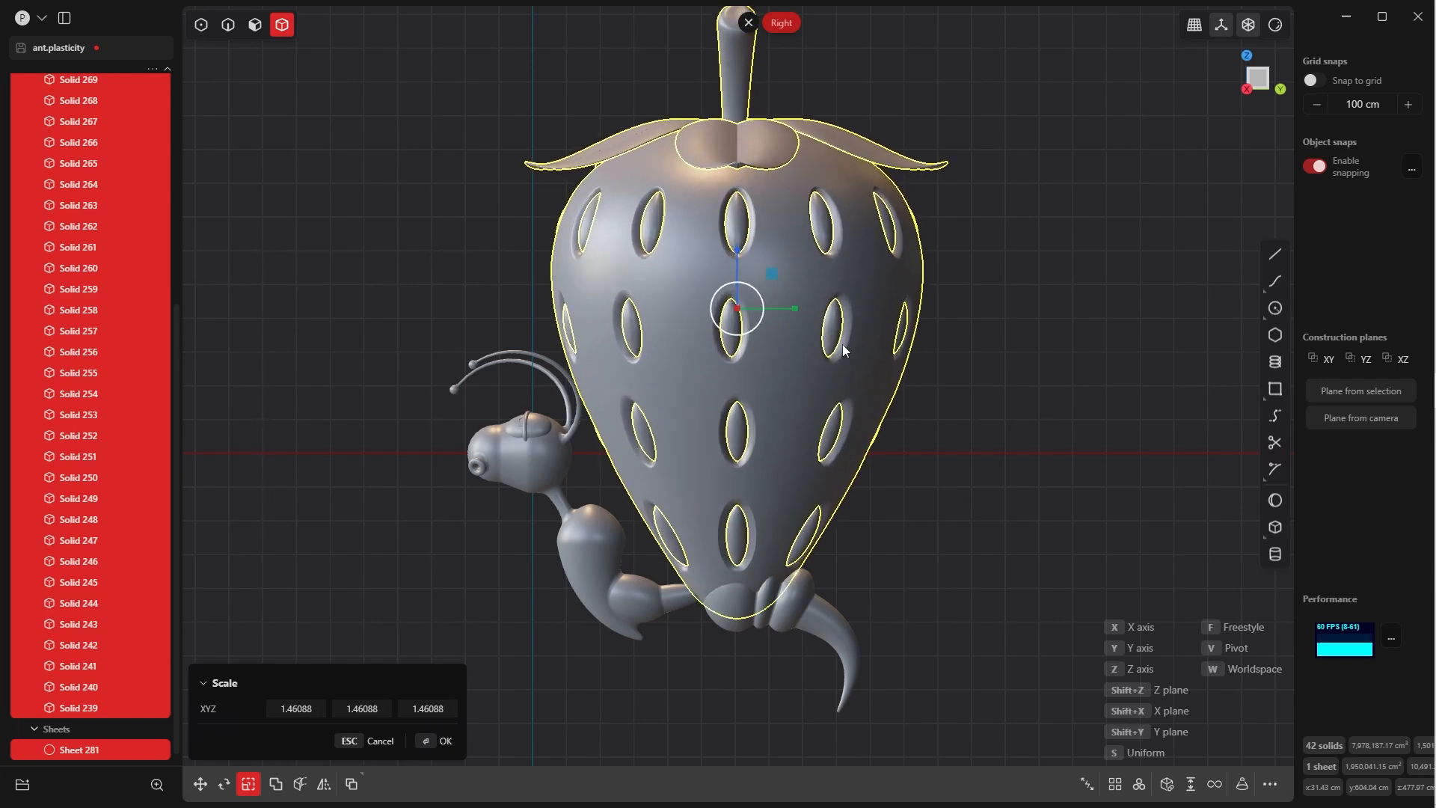
scroll(842, 348, "up", 2)
scroll(783, 390, "down", 5)
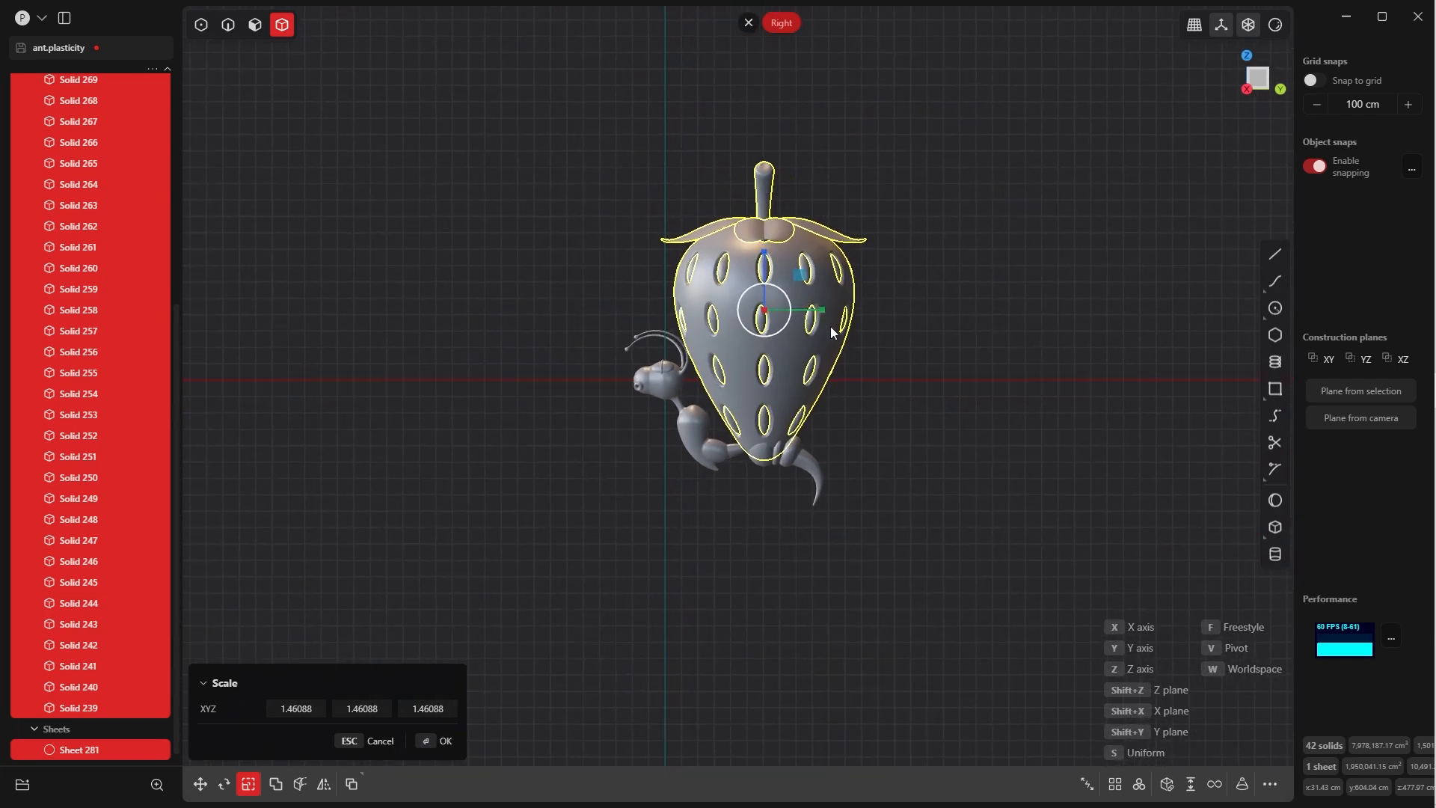
scroll(836, 318, "down", 4)
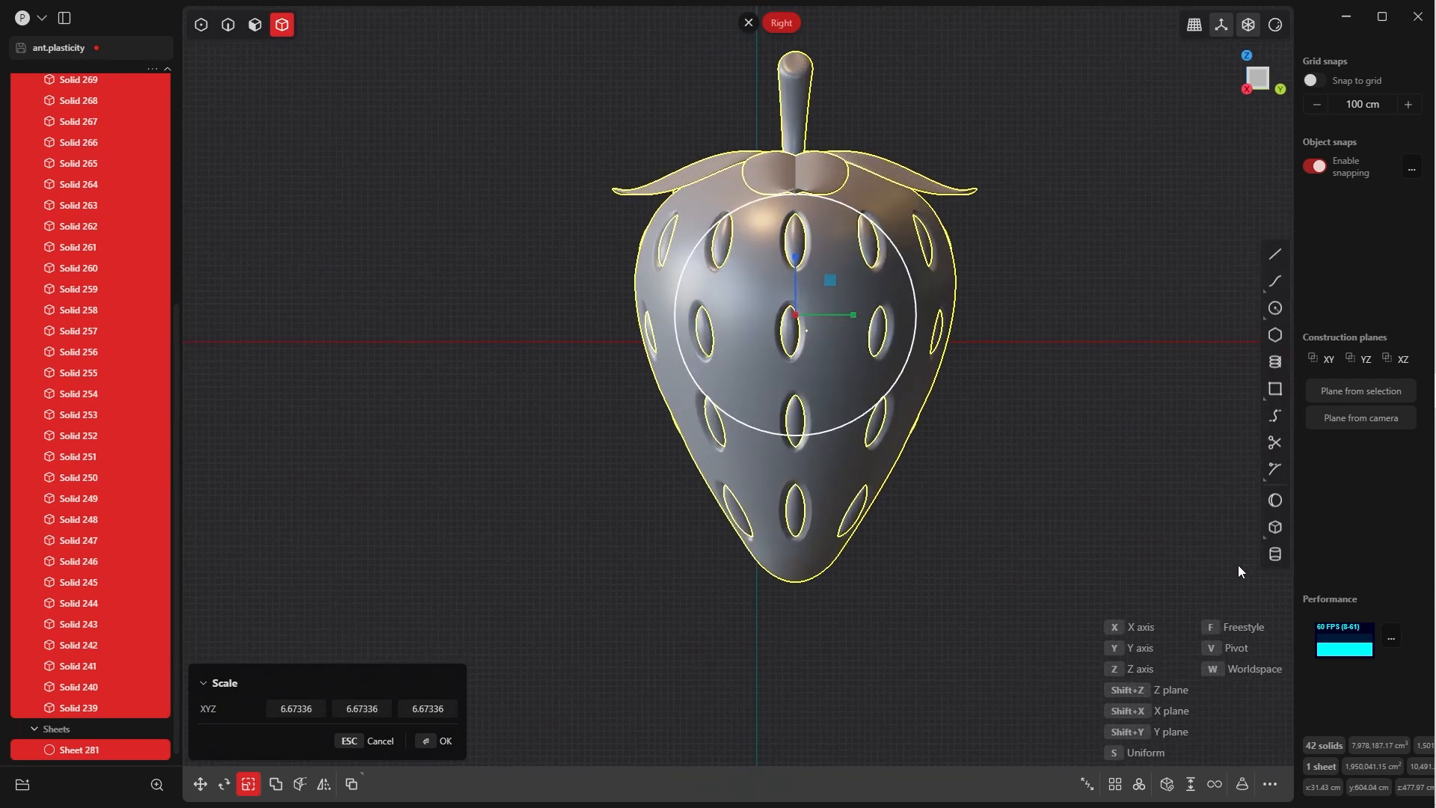
left_click(837, 563)
- Scale the oversized strawberry back down in the right view and lower it over the ant
key("g")
middle_click_drag(898, 150, 778, 410)
key("grave")
left_click(923, 234)
scroll(792, 404, "down", 2)
key("s")
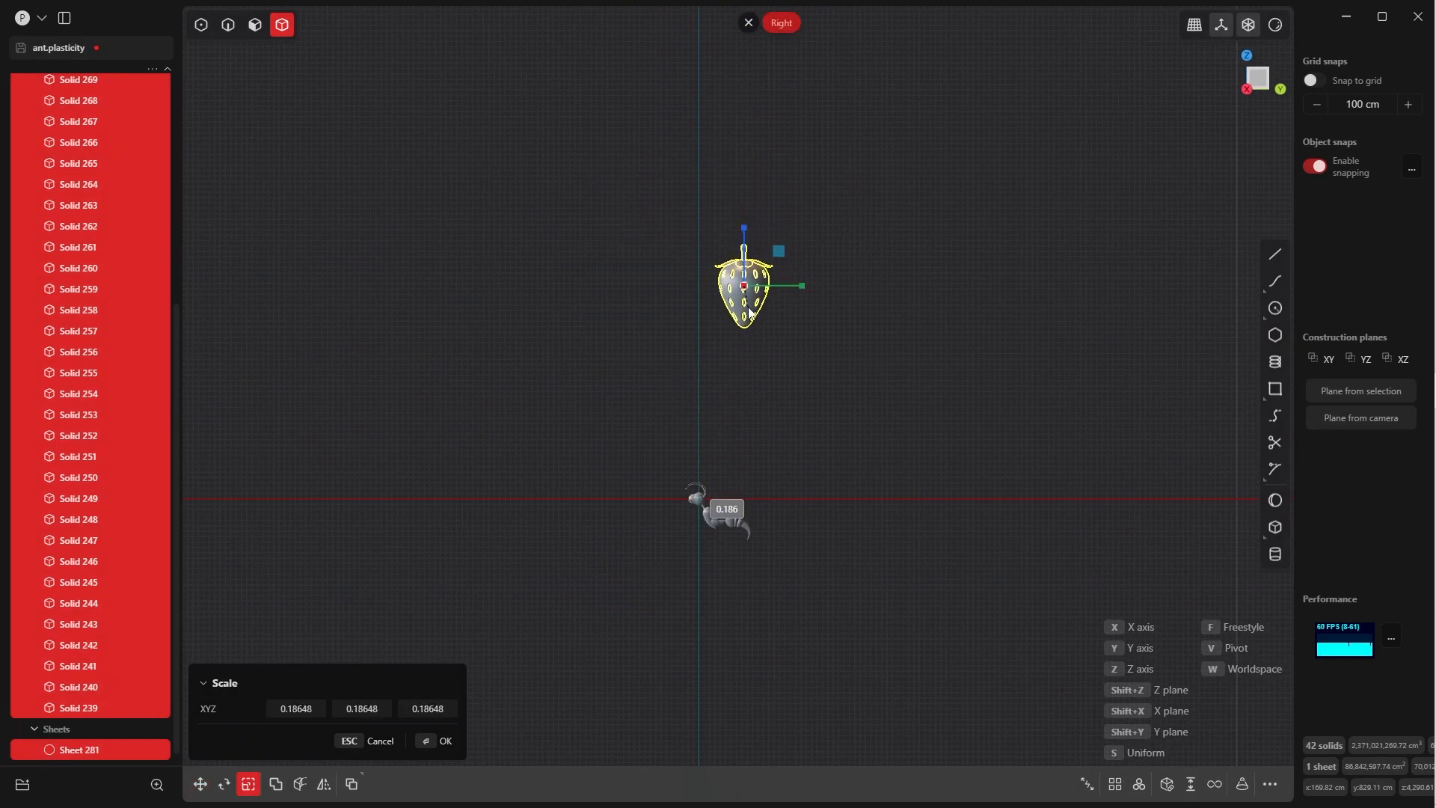
left_click(770, 314)
key("g")
left_click(752, 507)
scroll(714, 400, "up", 5)
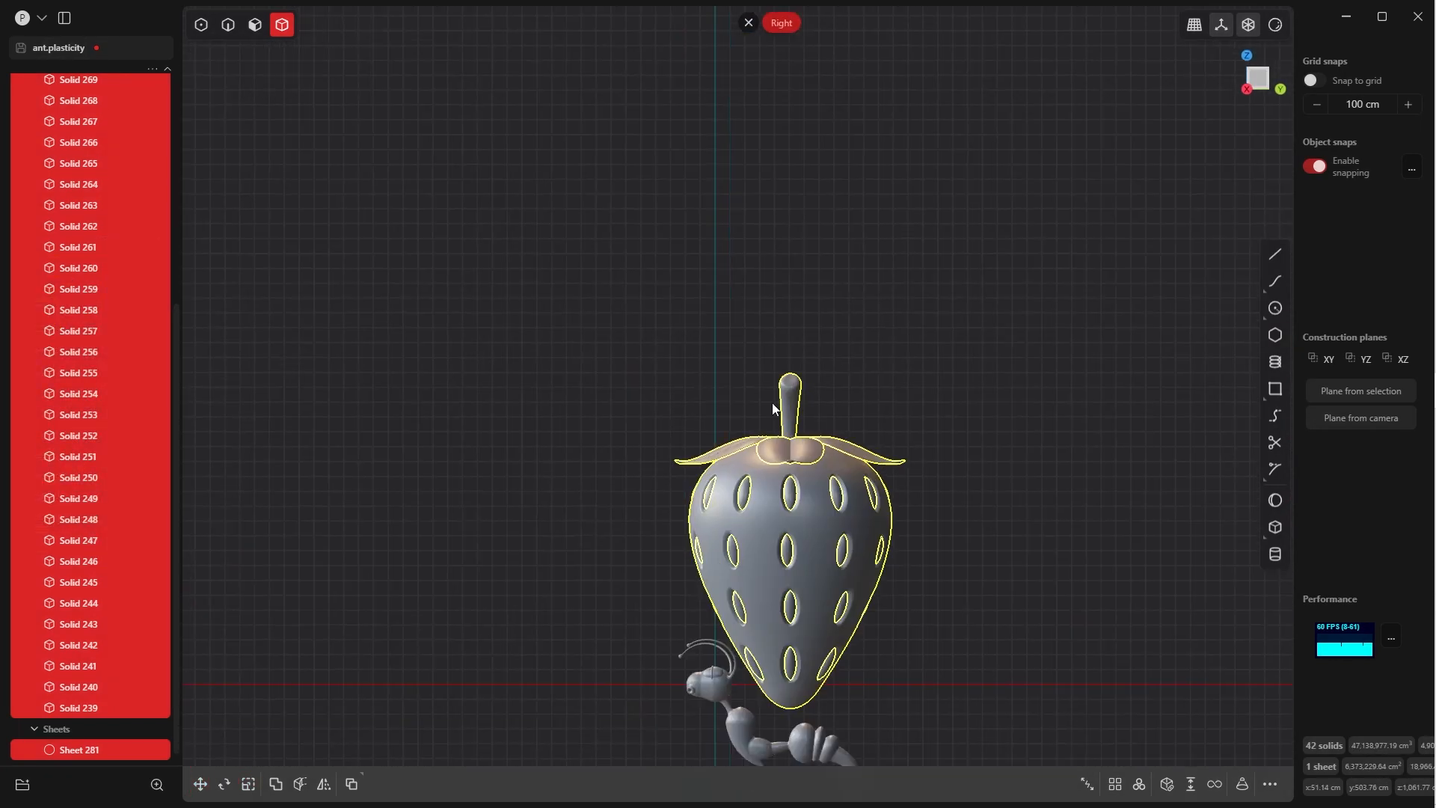
- Tilt the strawberry so its stem leans toward the ant's tail and move it about 146 cm along Y and 181 cm down
middle_click_drag(772, 403, 660, 133, "shift")
key("r")
left_click(727, 404)
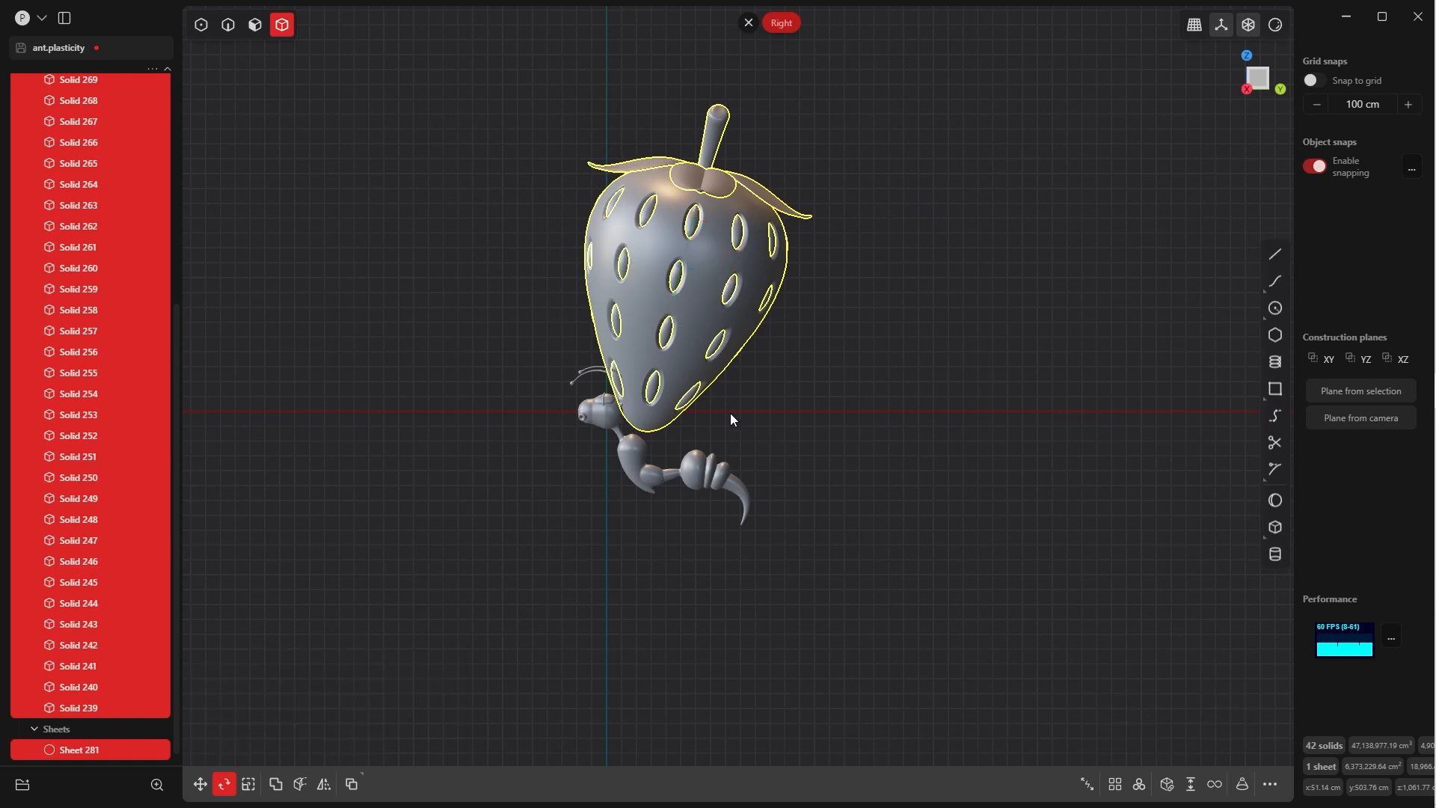
key("g")
scroll(767, 491, "up", 3)
scroll(767, 491, "up", 4)
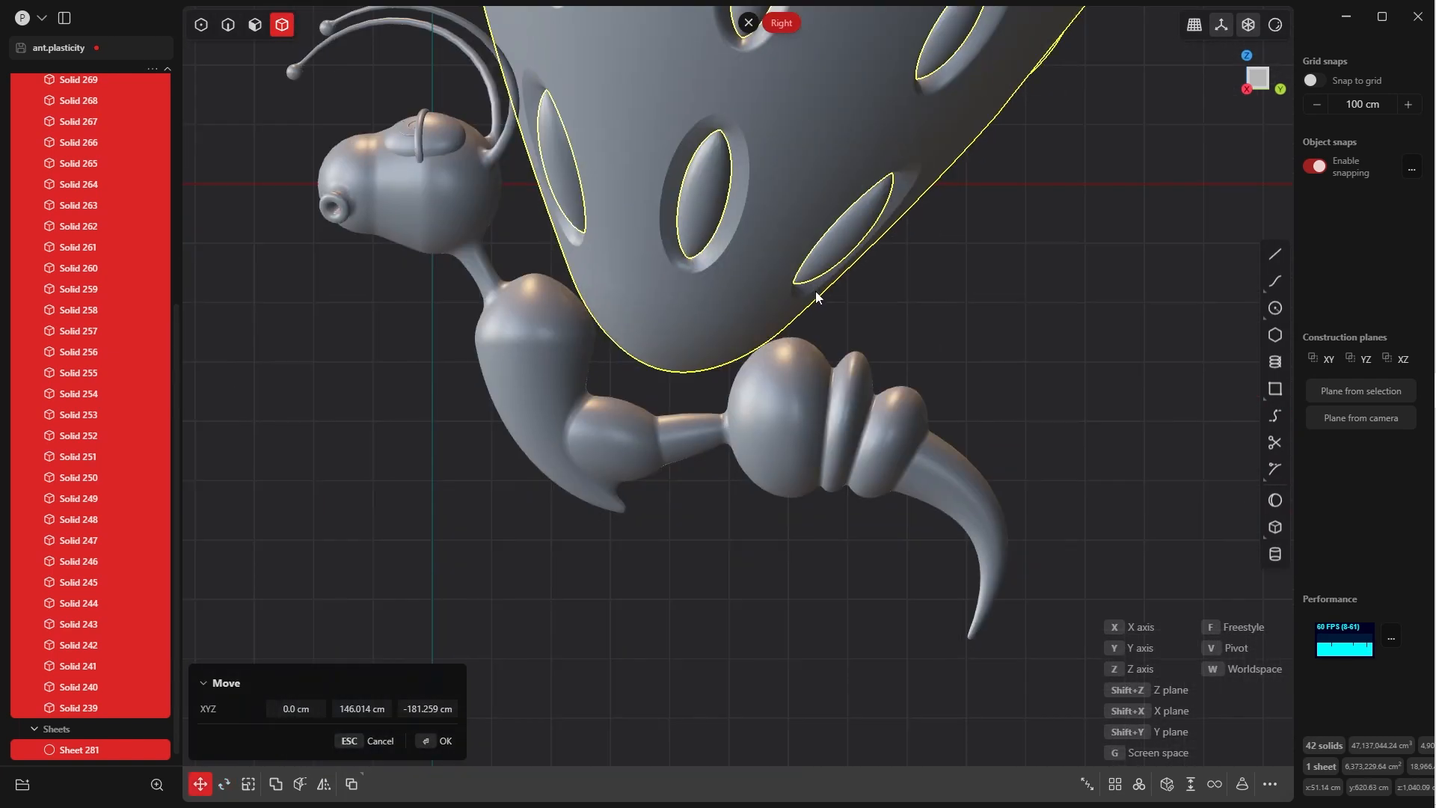
left_click(815, 299)
- Scale the strawberry down slightly and move it about 15 cm toward the head and 97 cm down
key("s")
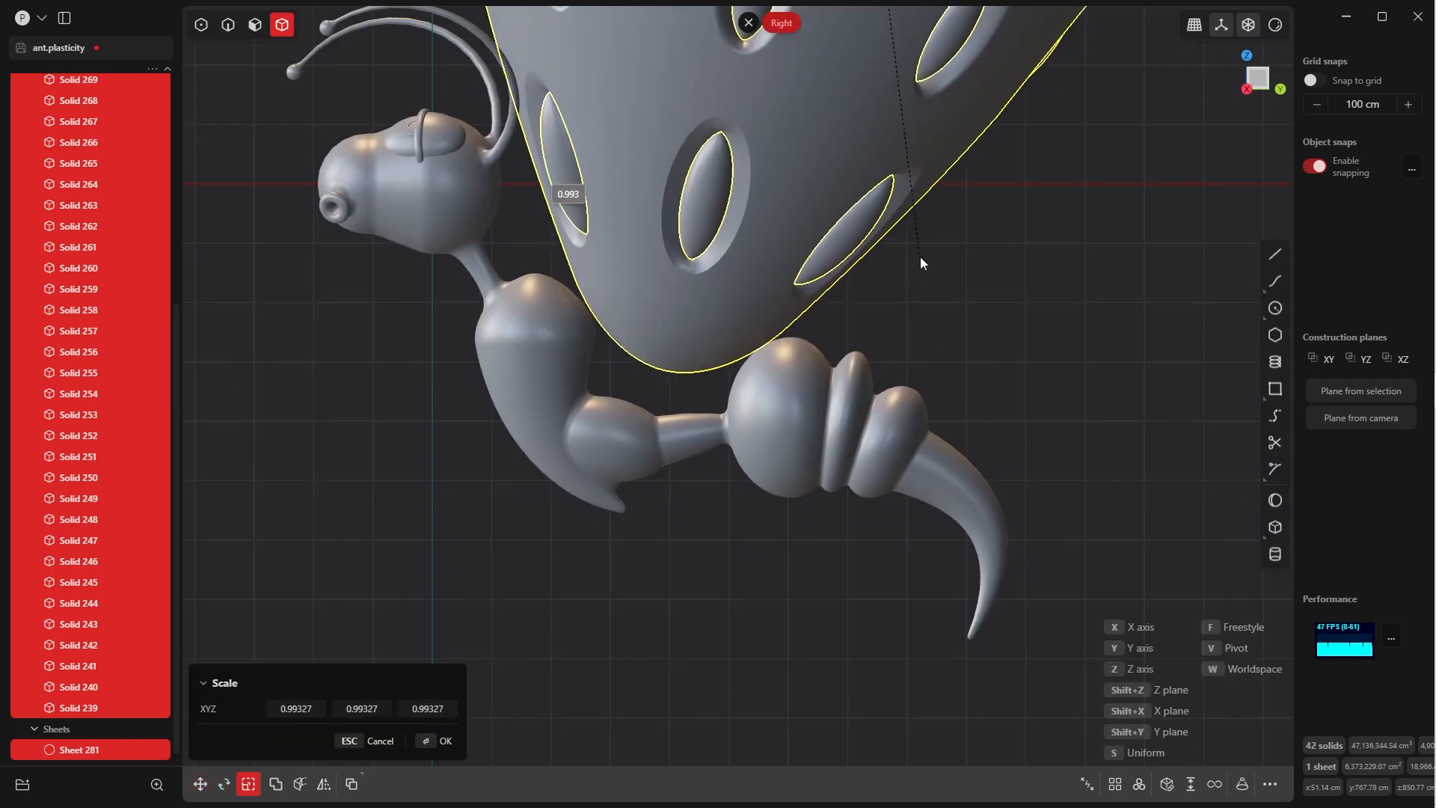
left_click(841, 236)
key("g")
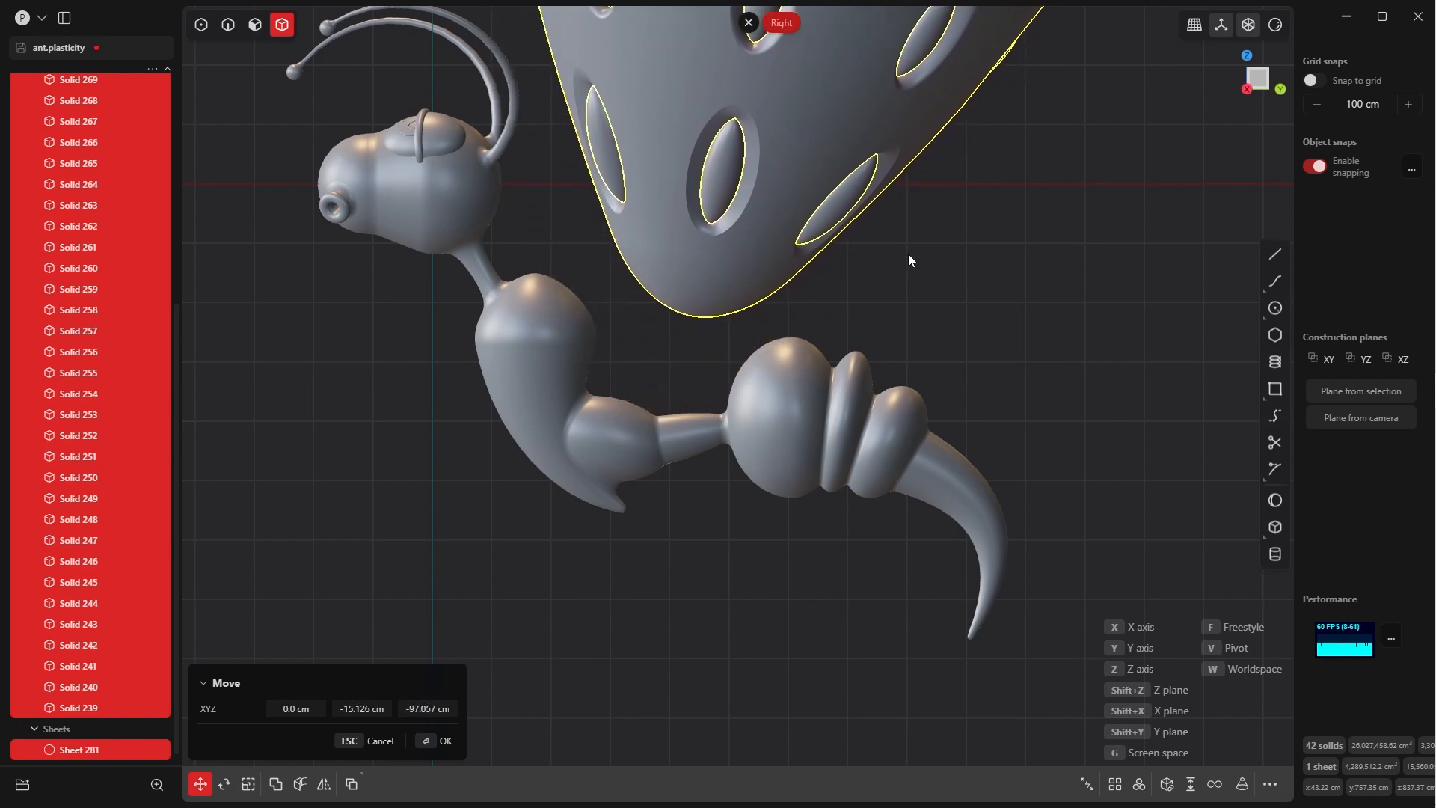
left_click(927, 251)
- Move the strawberry about -89 cm along Y and -250 cm along Z, setting its tip between the thorax and abdomen
key("g")
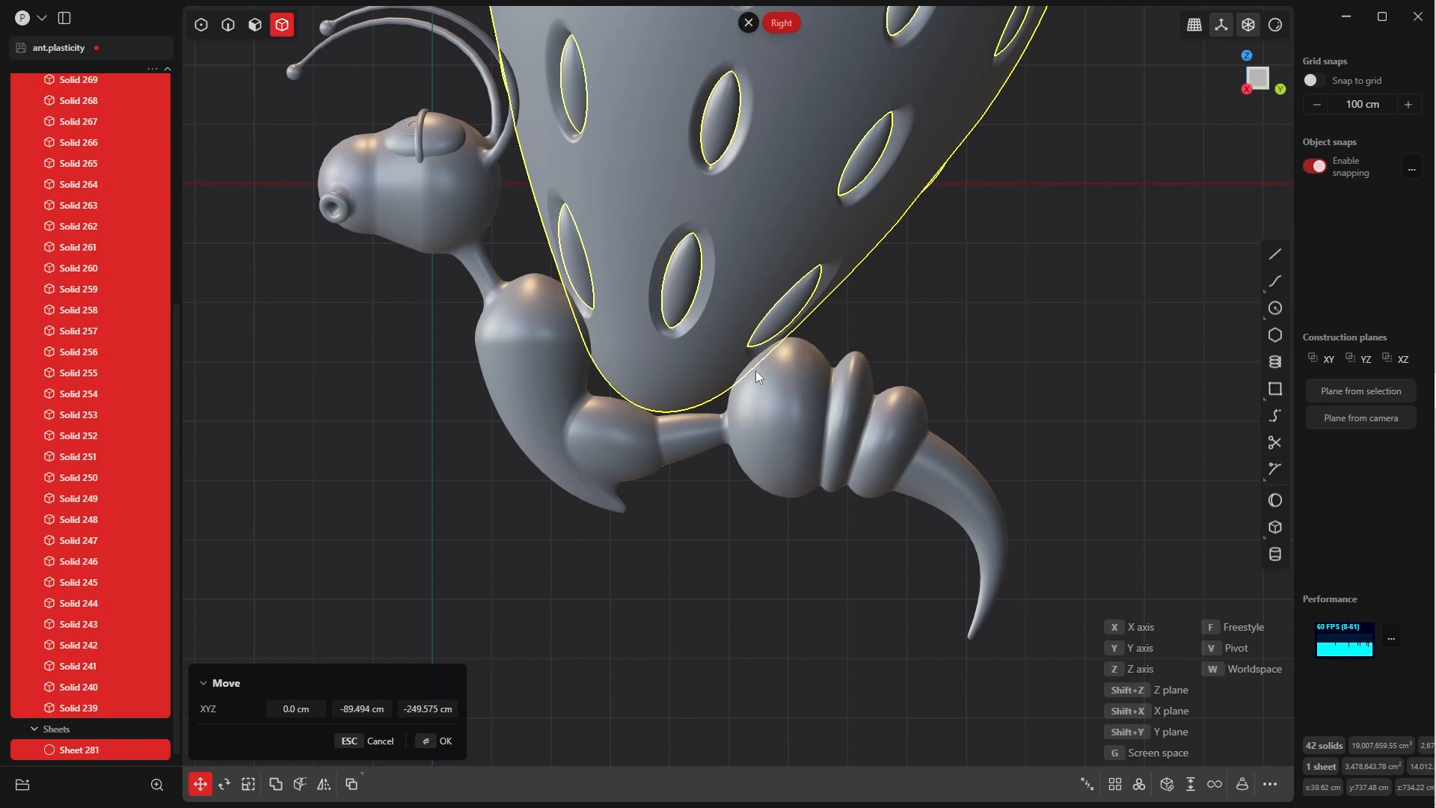
middle_click_drag(697, 215, 804, 273)
scroll(804, 272, "down", 8)
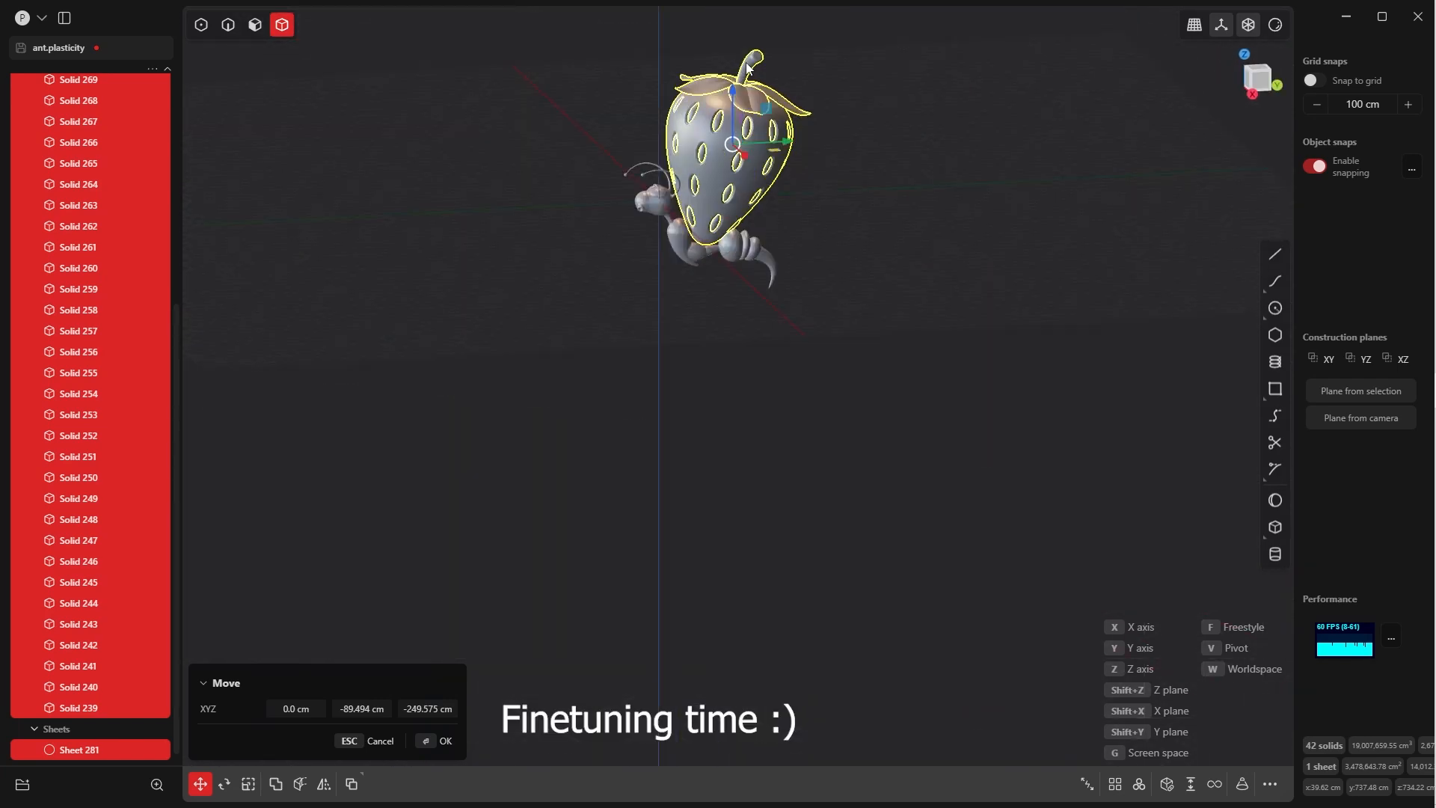
key("KP_3")
scroll(733, 359, "up", 8)
left_click(736, 370)
- Fine-tune the strawberry by scaling it slightly smaller and moving it about -25 cm along Y and -101 cm along Z
key("s")
left_click(718, 342)
key("g")
scroll(701, 299, "down", 5)
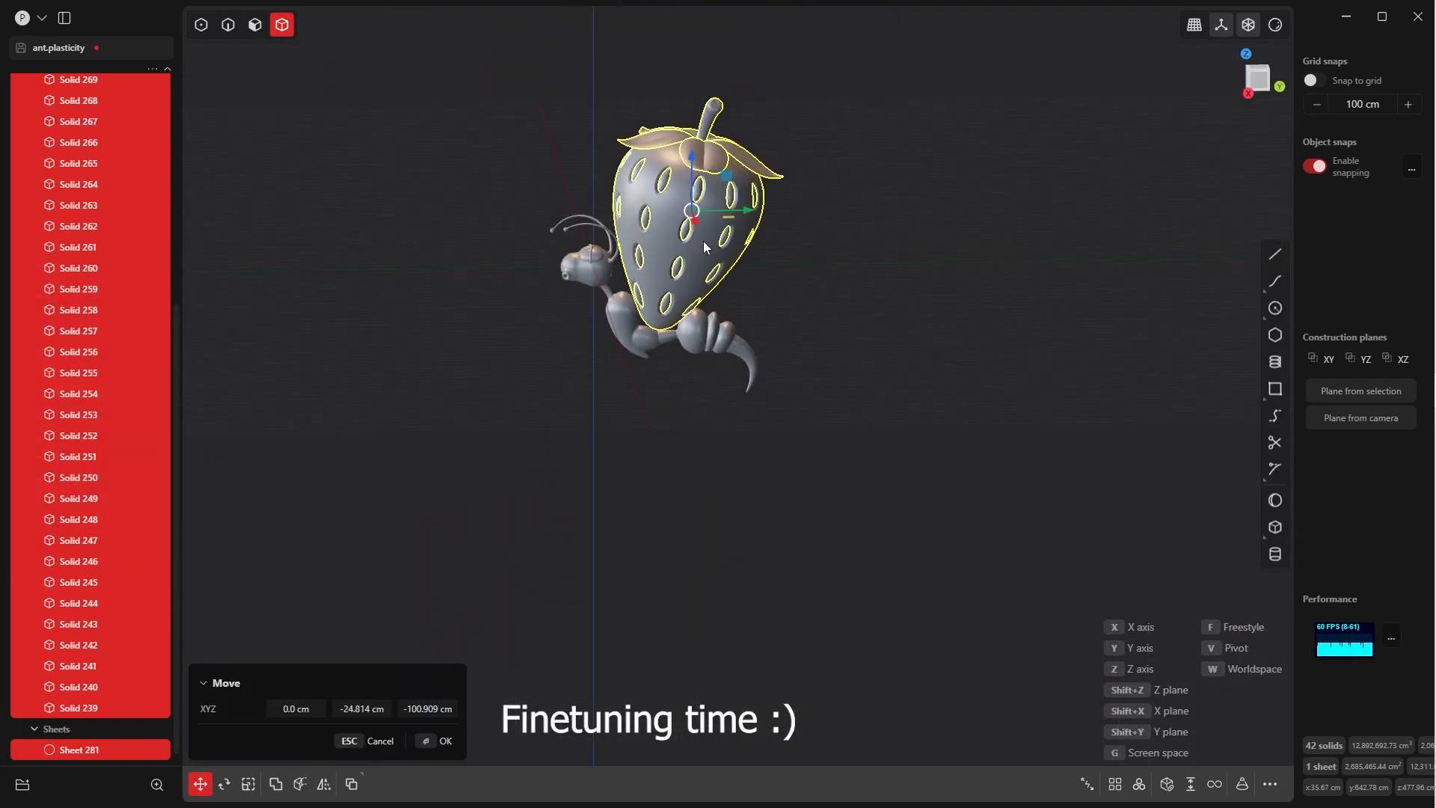
scroll(729, 299, "up", 6)
left_click(713, 417)
- Deselect the strawberry and collapse the strawberry group in the object list
left_click(584, 560)
middle_click_drag(707, 476, 737, 523)
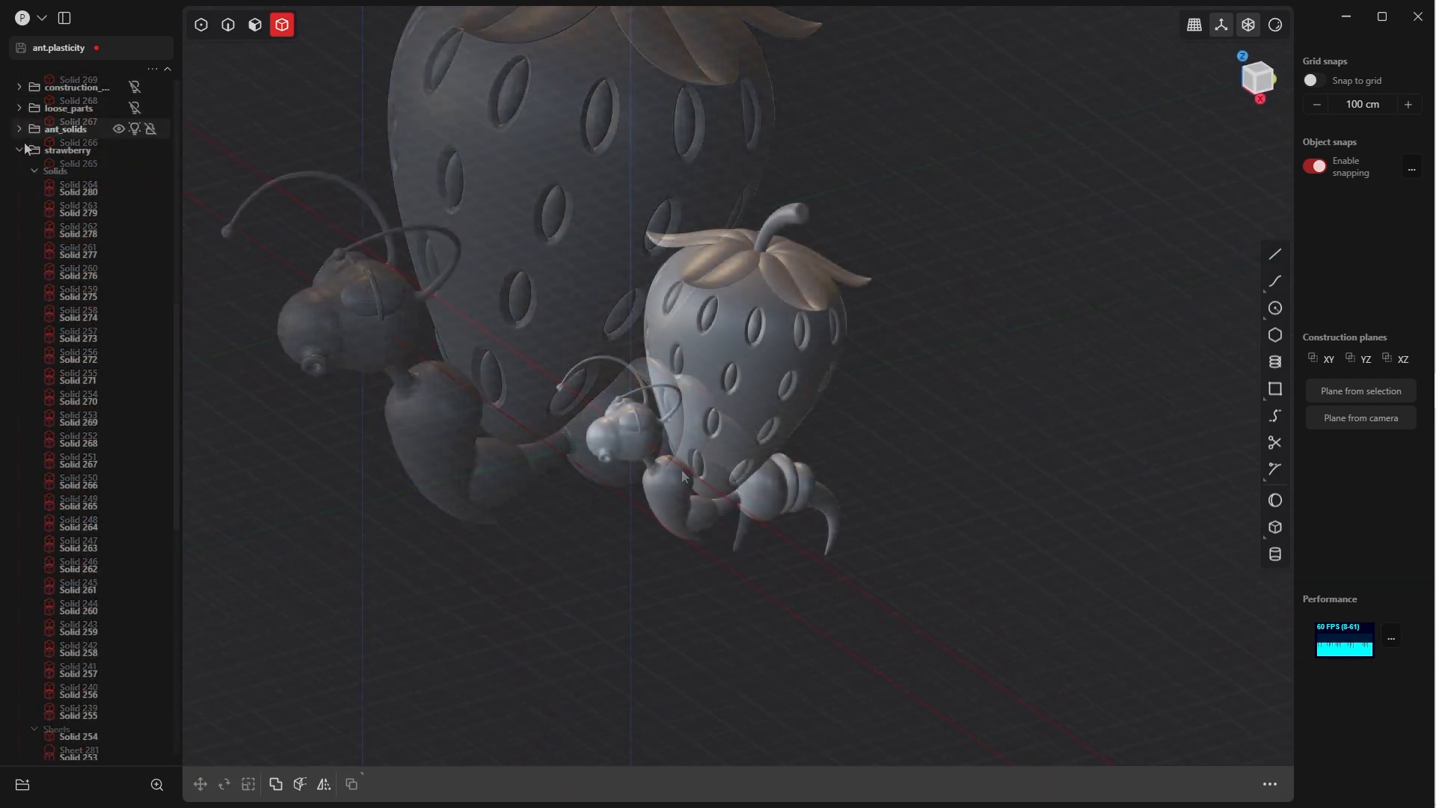
left_click(22, 153)
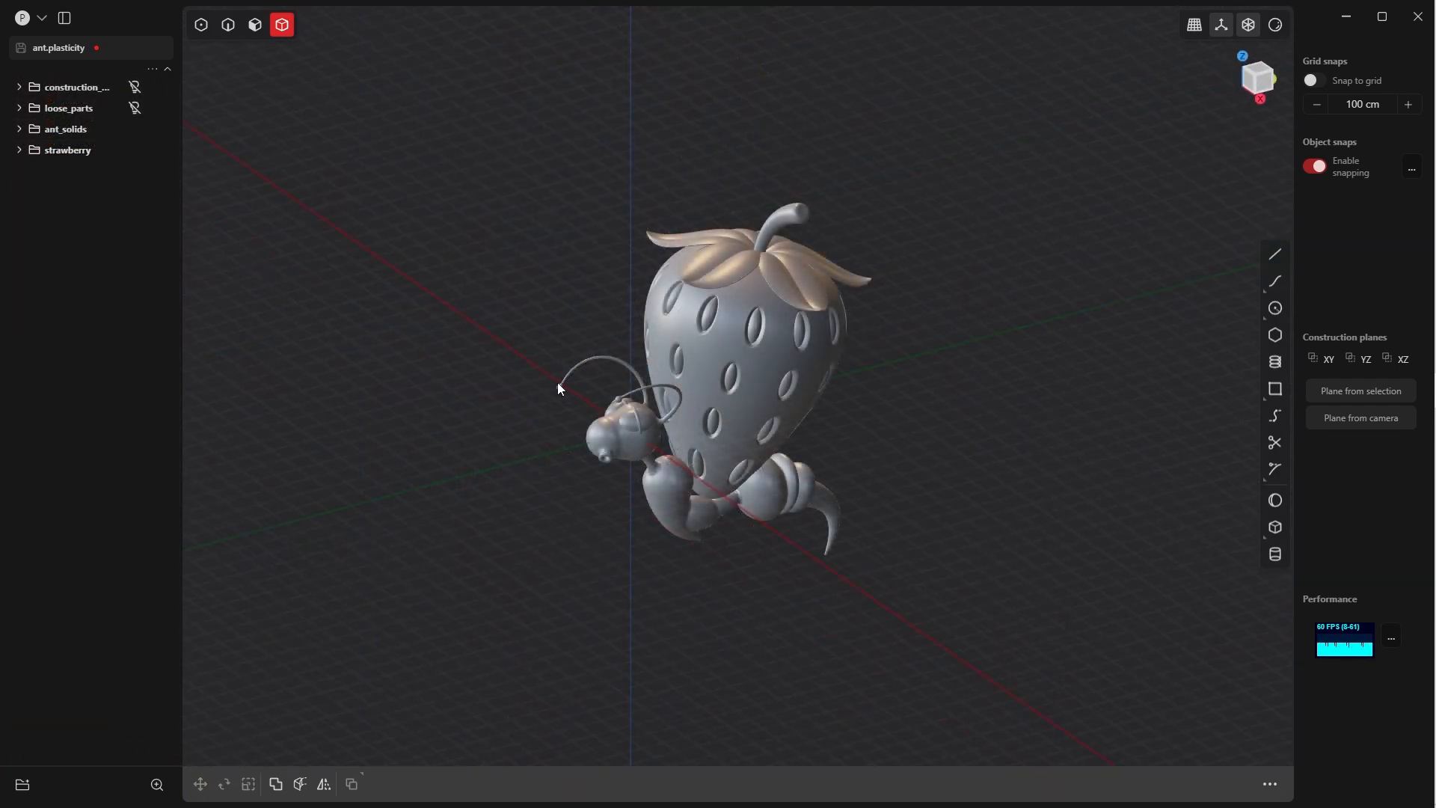
middle_click_drag(558, 387, 365, 342)
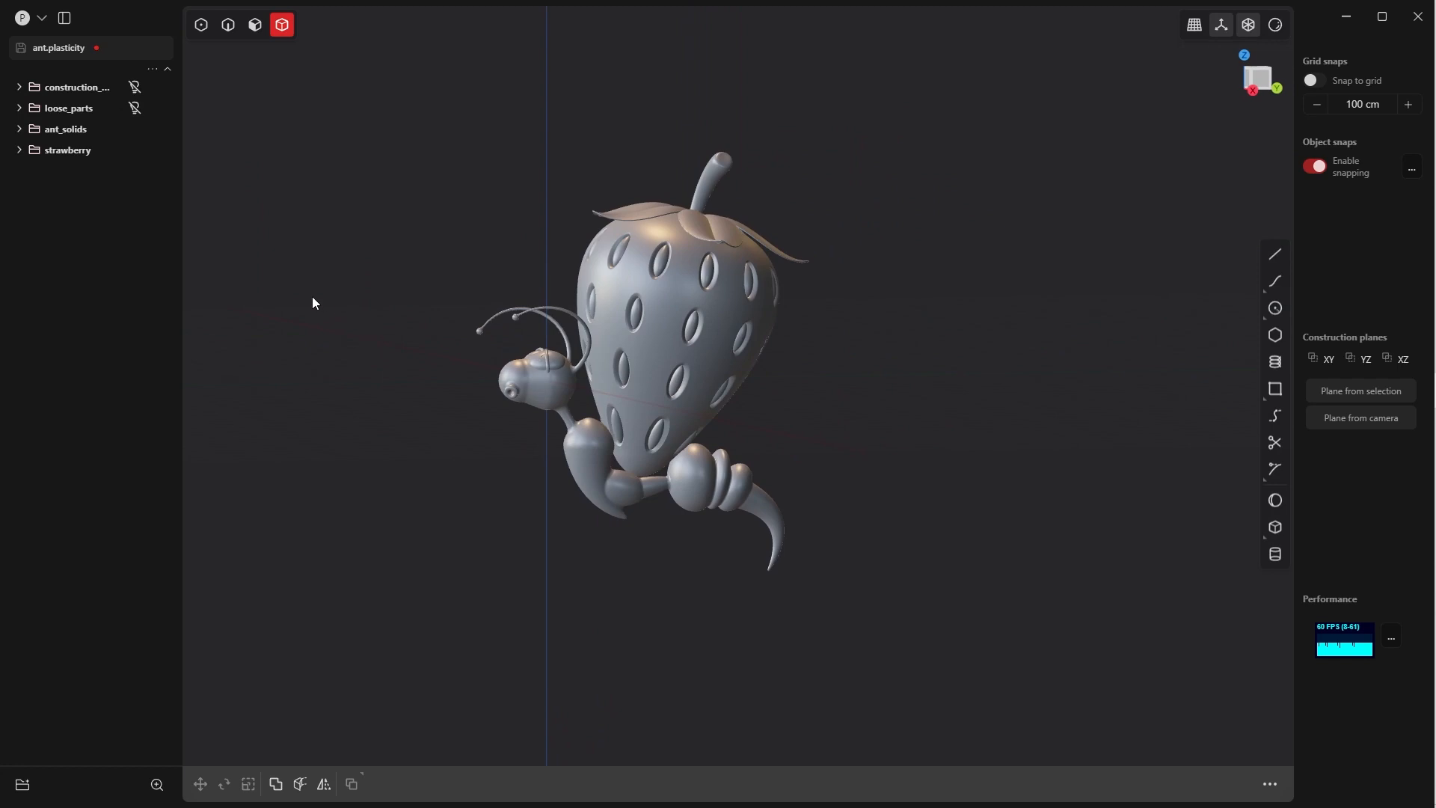
- Switch to the right view and import the cartoon hands model into the scene
key("grave")
left_click(391, 290)
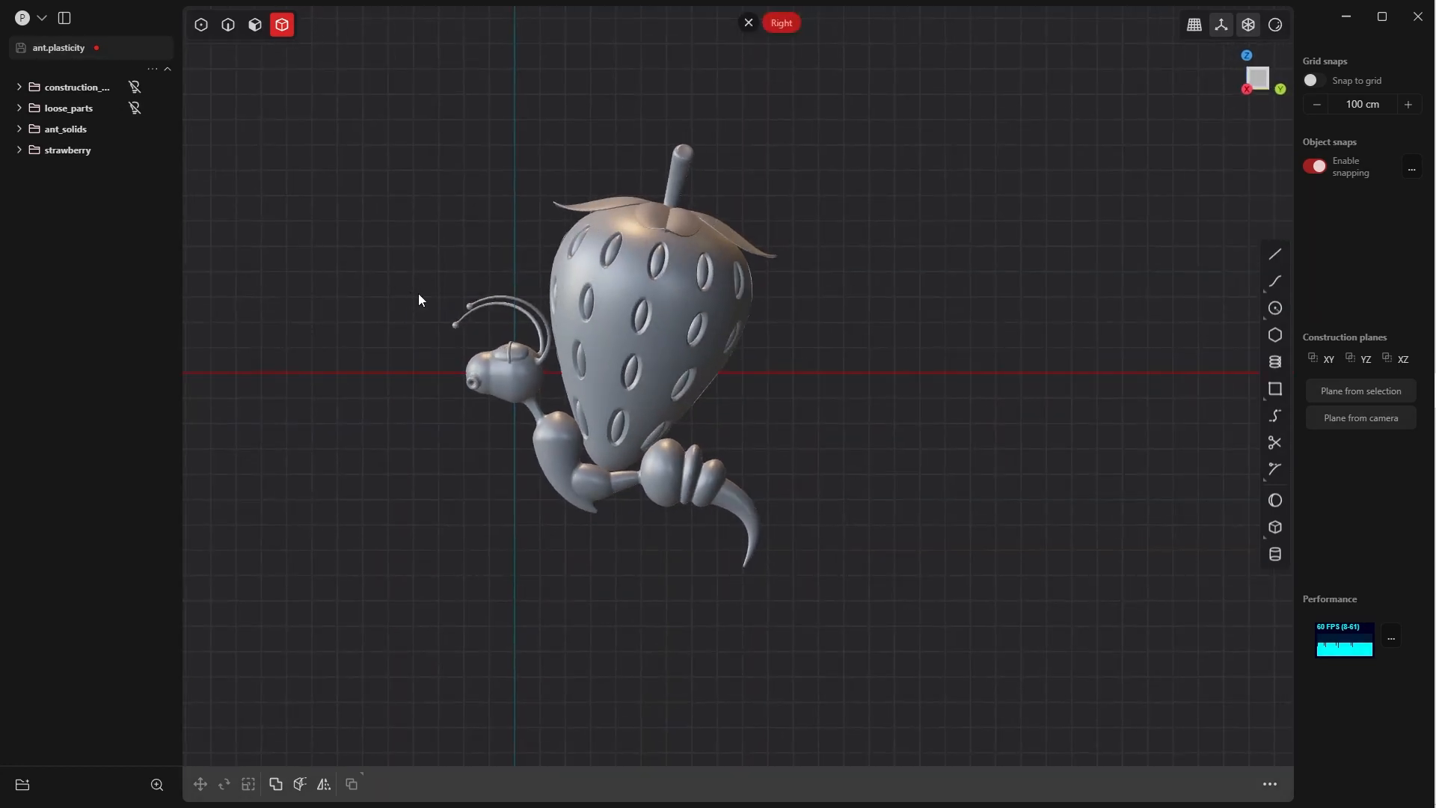
scroll(418, 299, "up", 4)
middle_click_drag(488, 321, 495, 218, "shift")
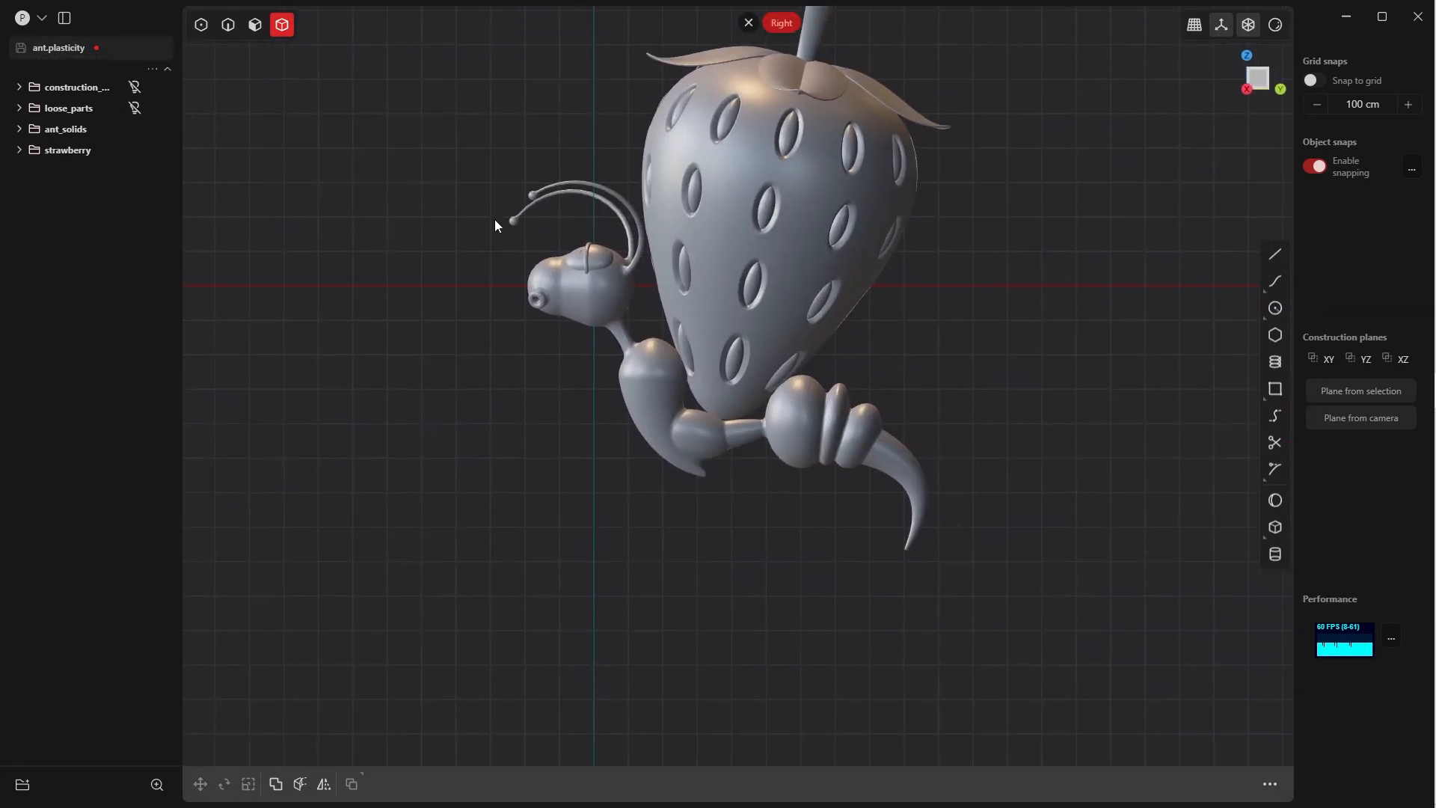
left_click(36, 19)
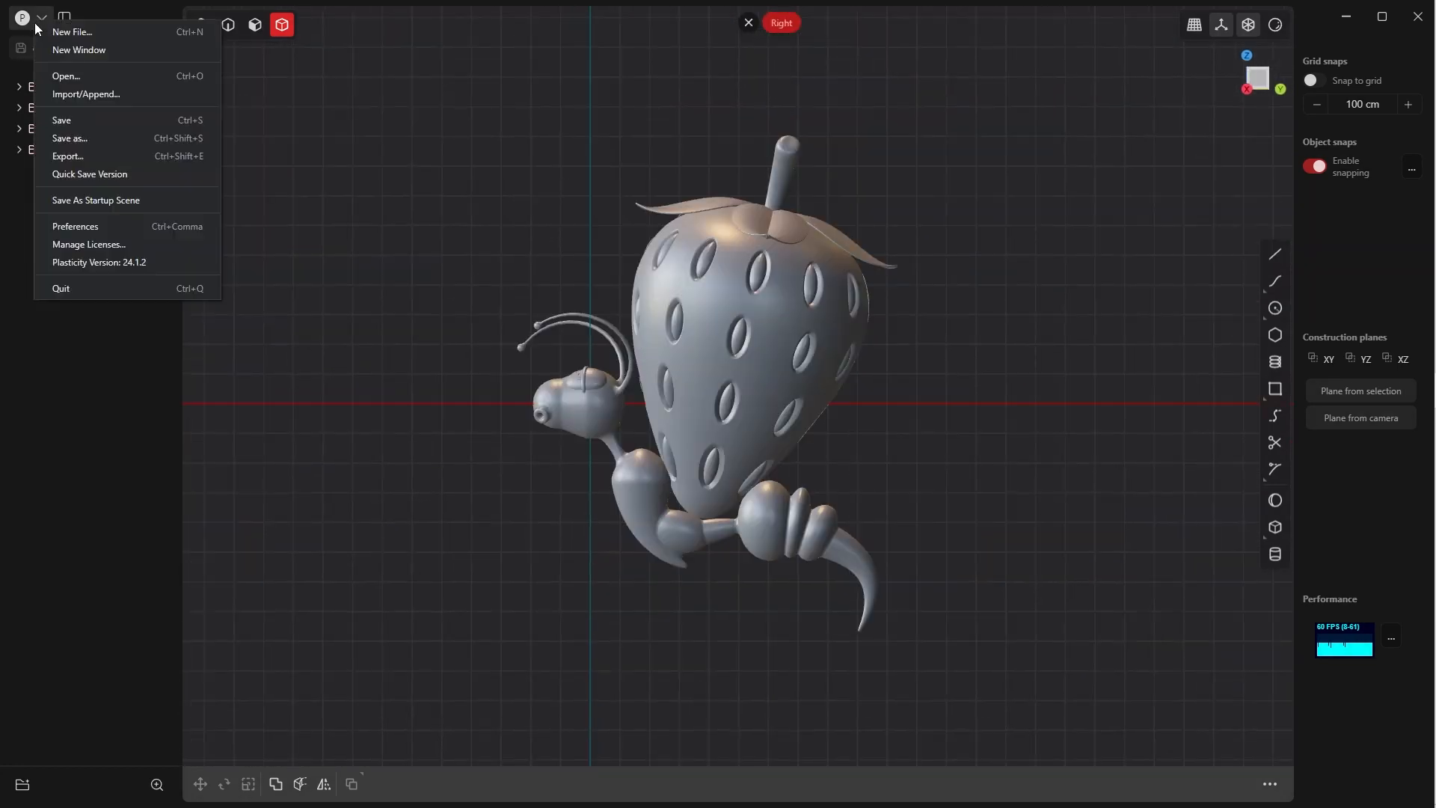
left_click(73, 95)
double_click(205, 215)
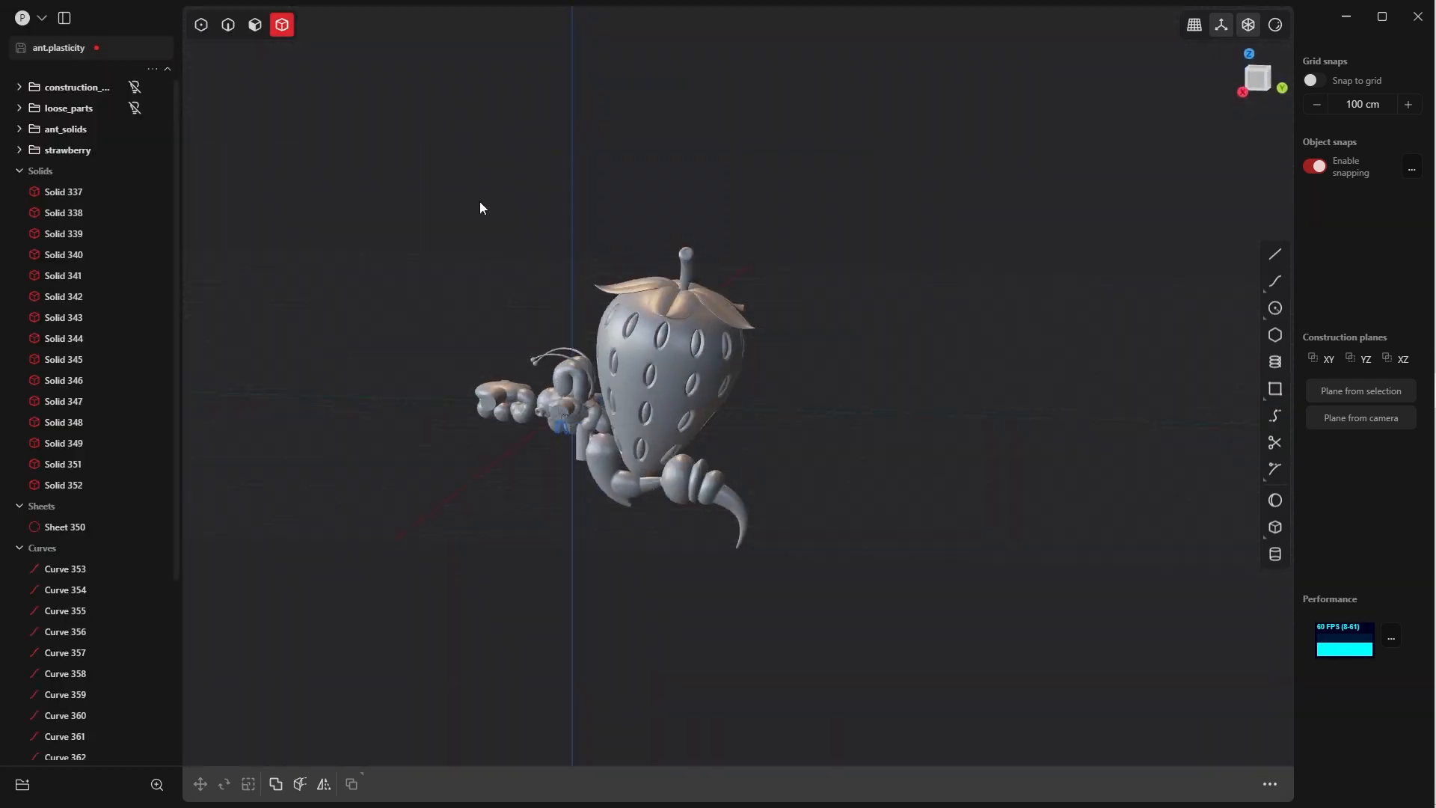
- Hide the ant_solids and strawberry groups and delete the imported hand curves from Curve 353 to Curve 373
middle_click_drag(480, 207, 494, 313)
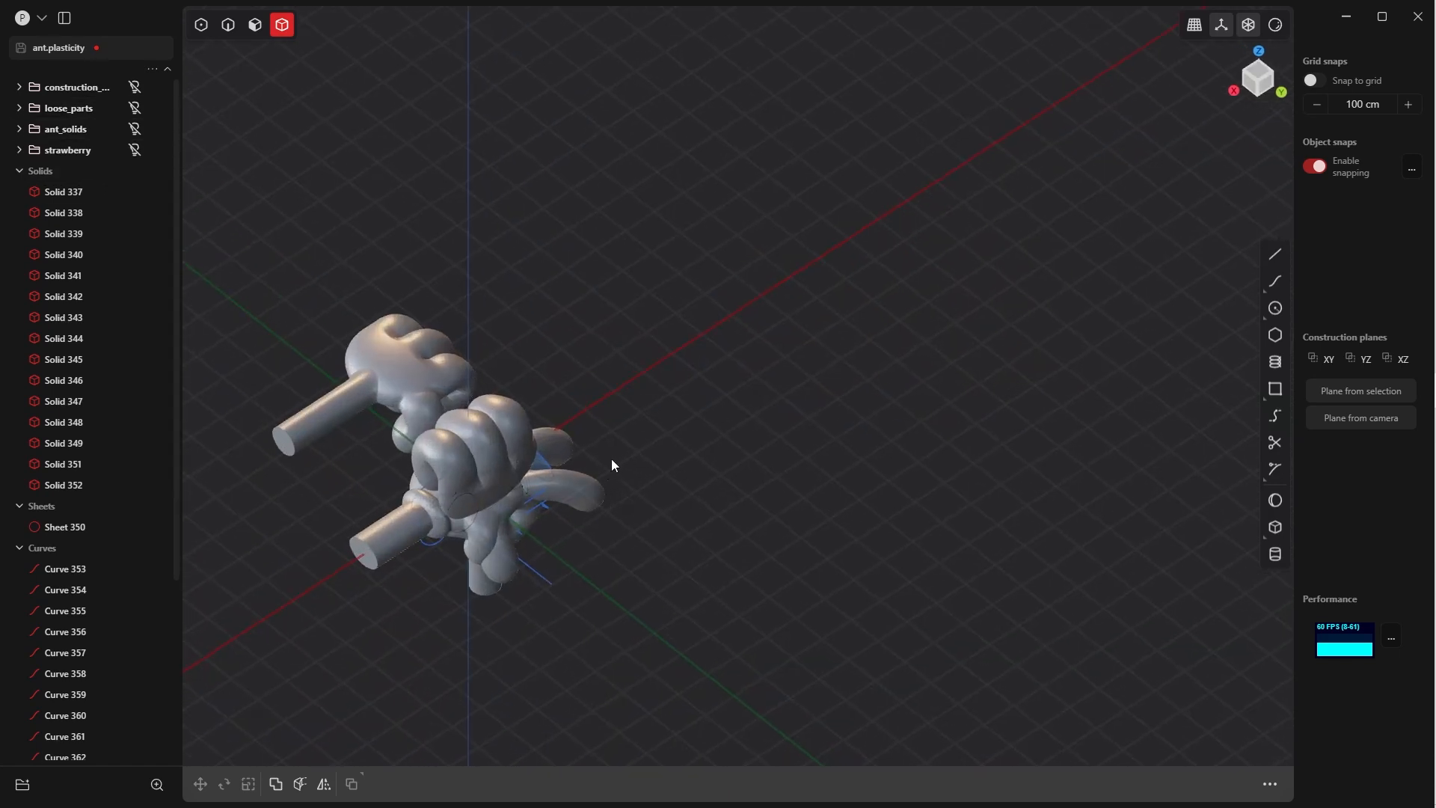
middle_click_drag(612, 459, 675, 322, "shift")
middle_click_drag(599, 286, 643, 237)
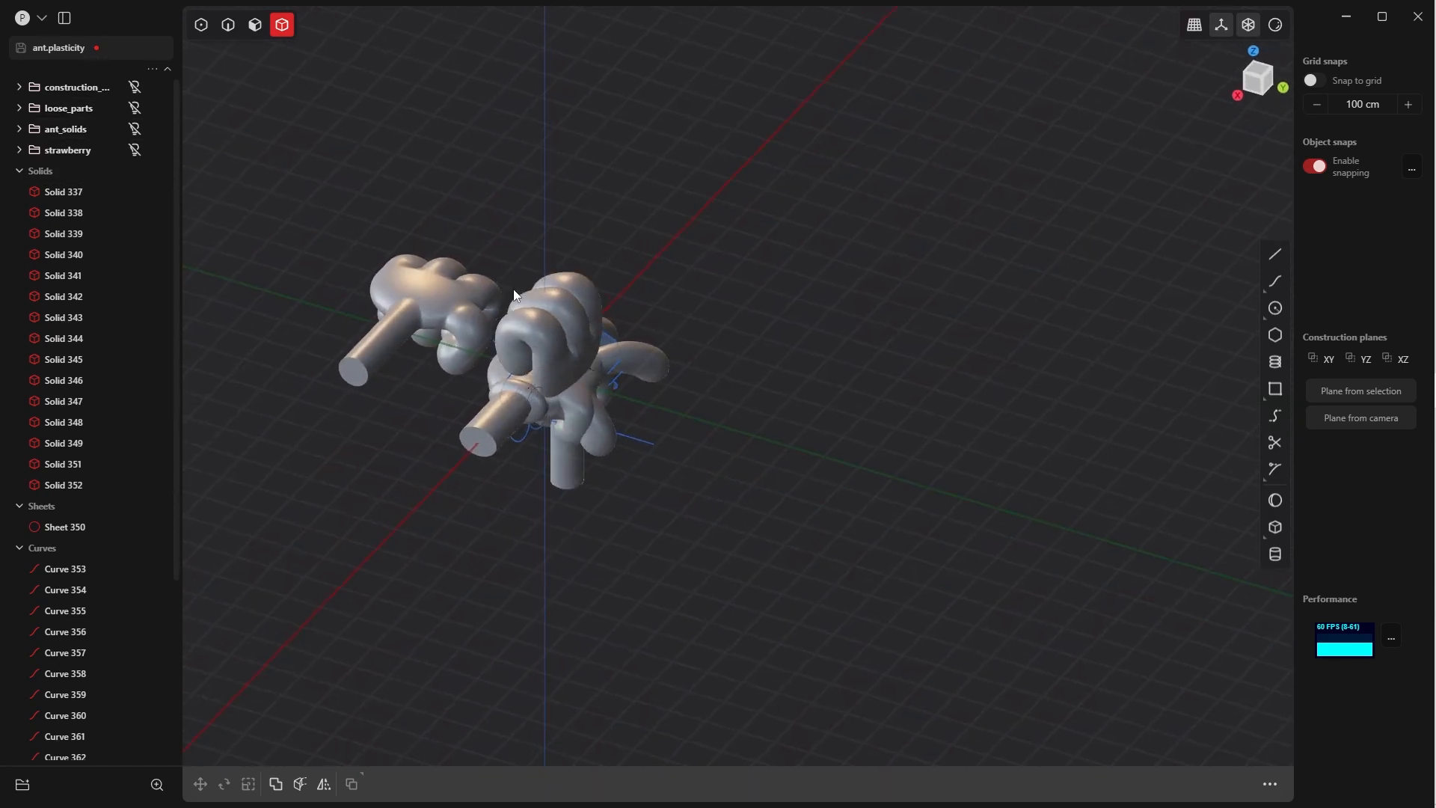
scroll(174, 459, "down", 3)
left_click(68, 331)
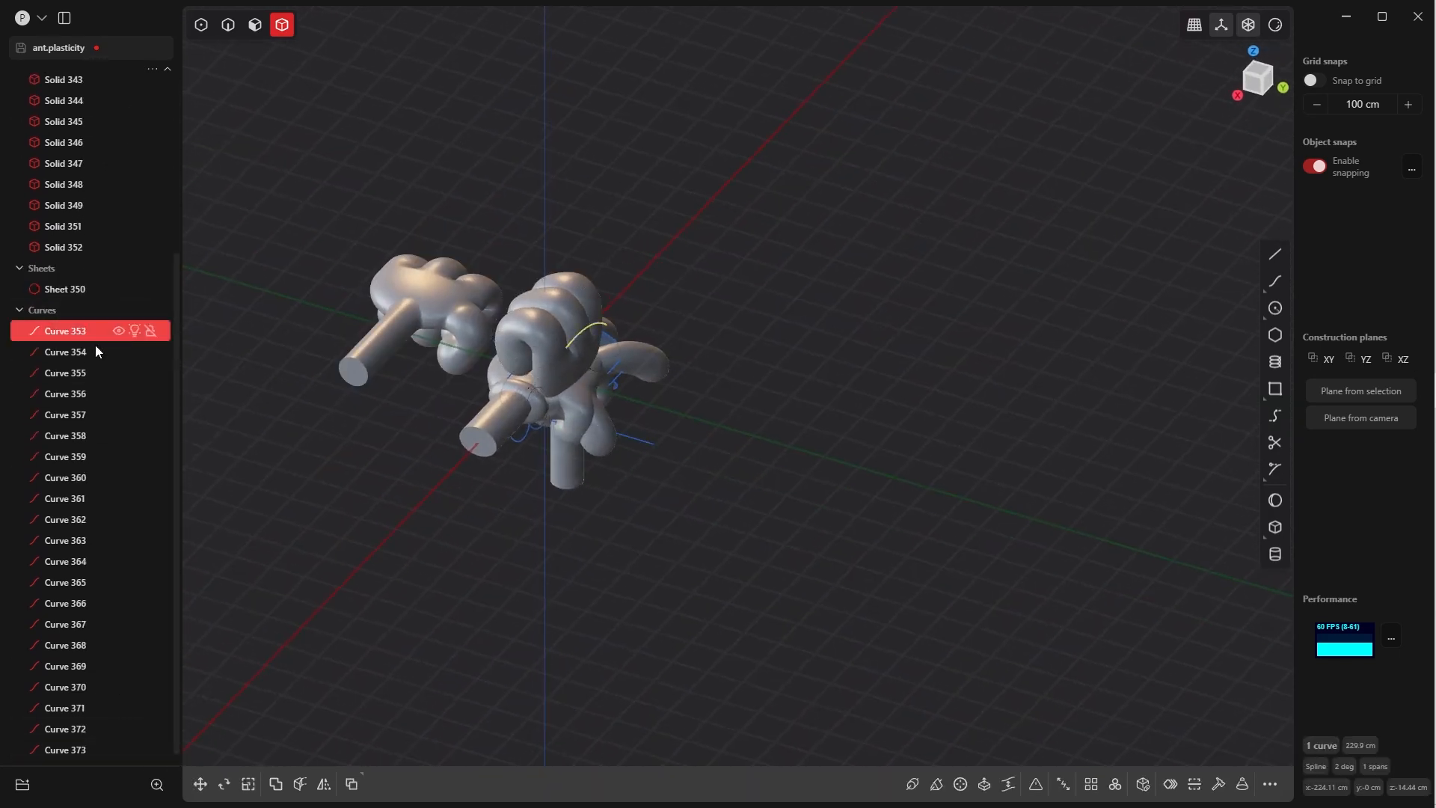
left_click(68, 749, "shift")
key("Delete")
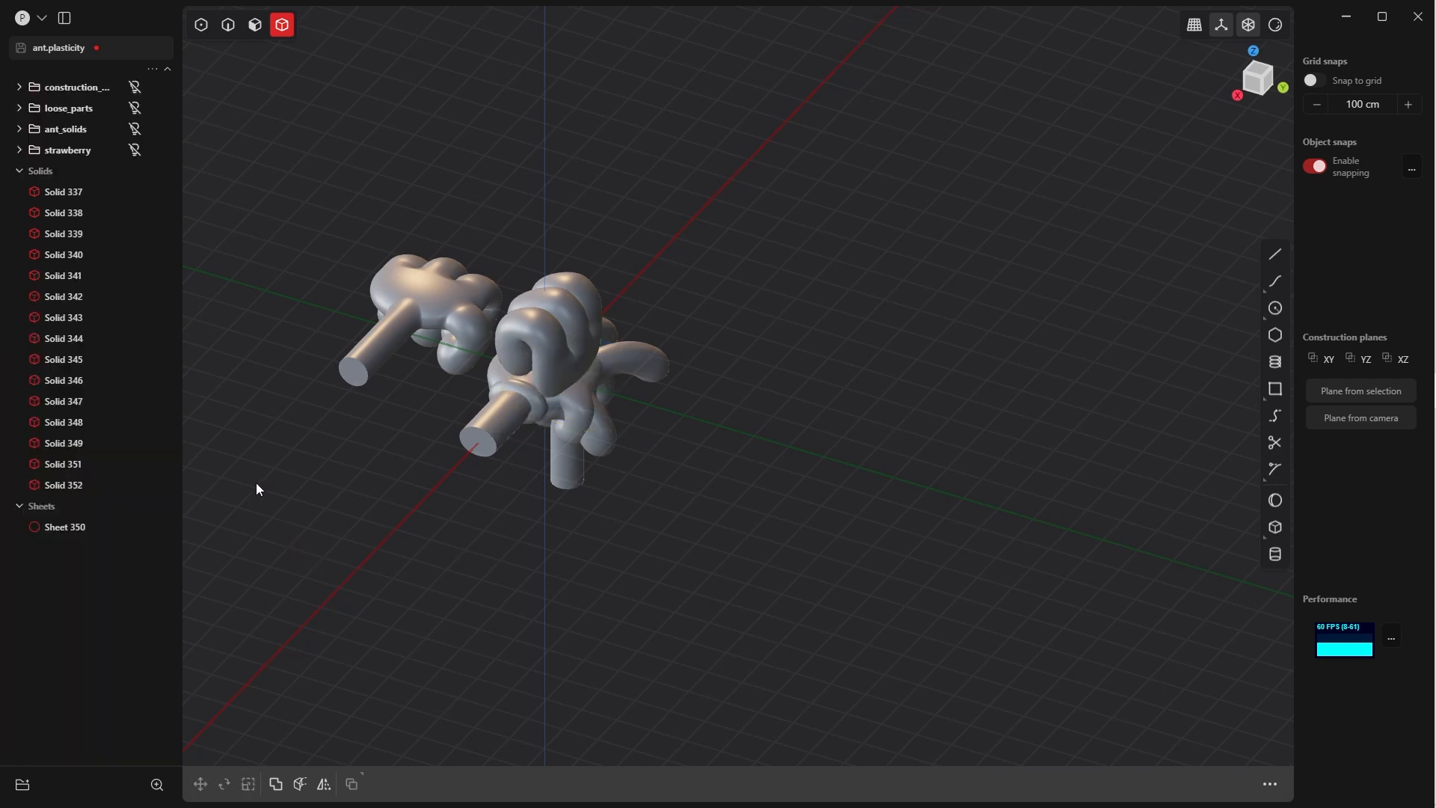
middle_click_drag(256, 482, 655, 357)
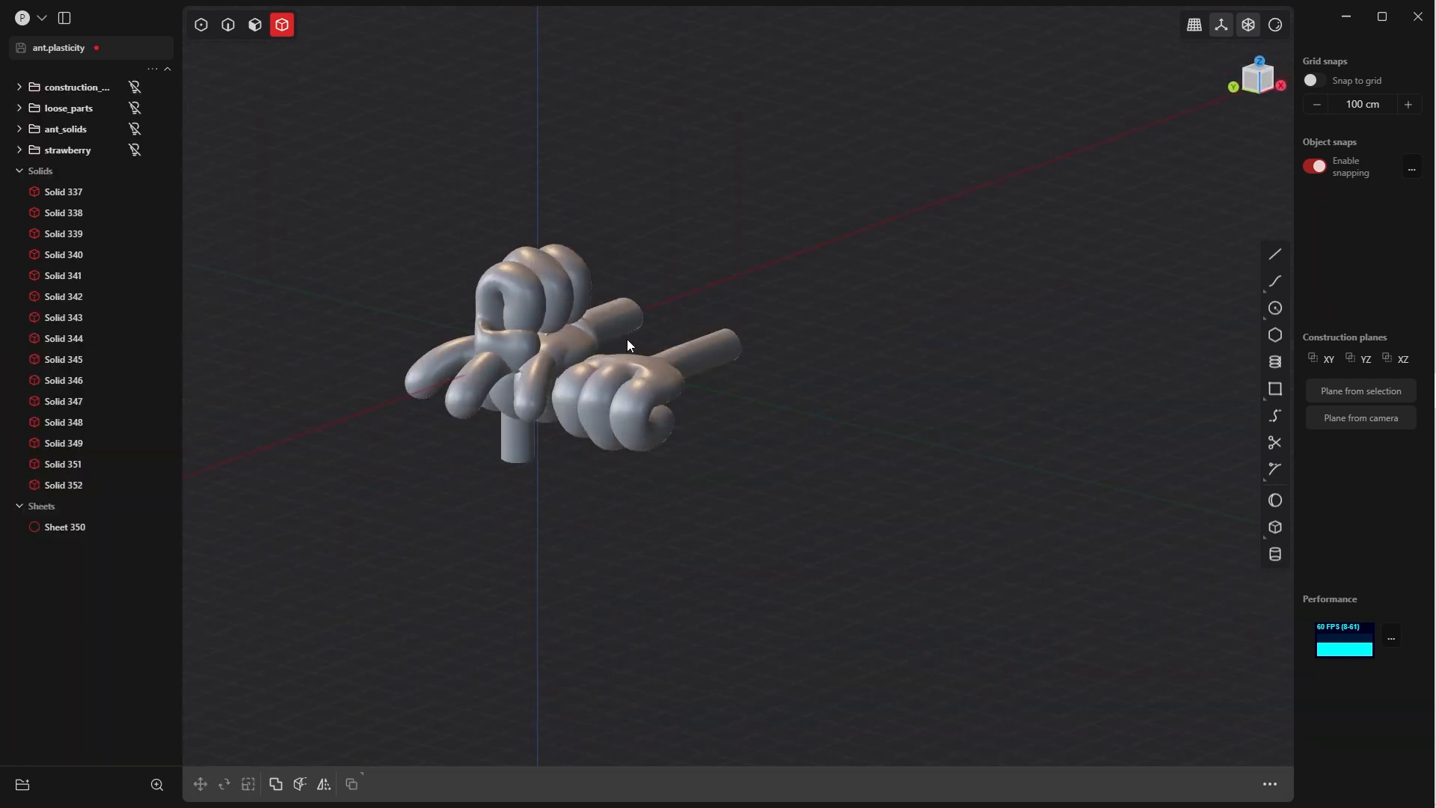
- Delete the closed-fist hand solids and the leftover sheet, and select the open hand solid
scroll(634, 338, "up", 5)
left_click(608, 450)
scroll(653, 389, "down", 3)
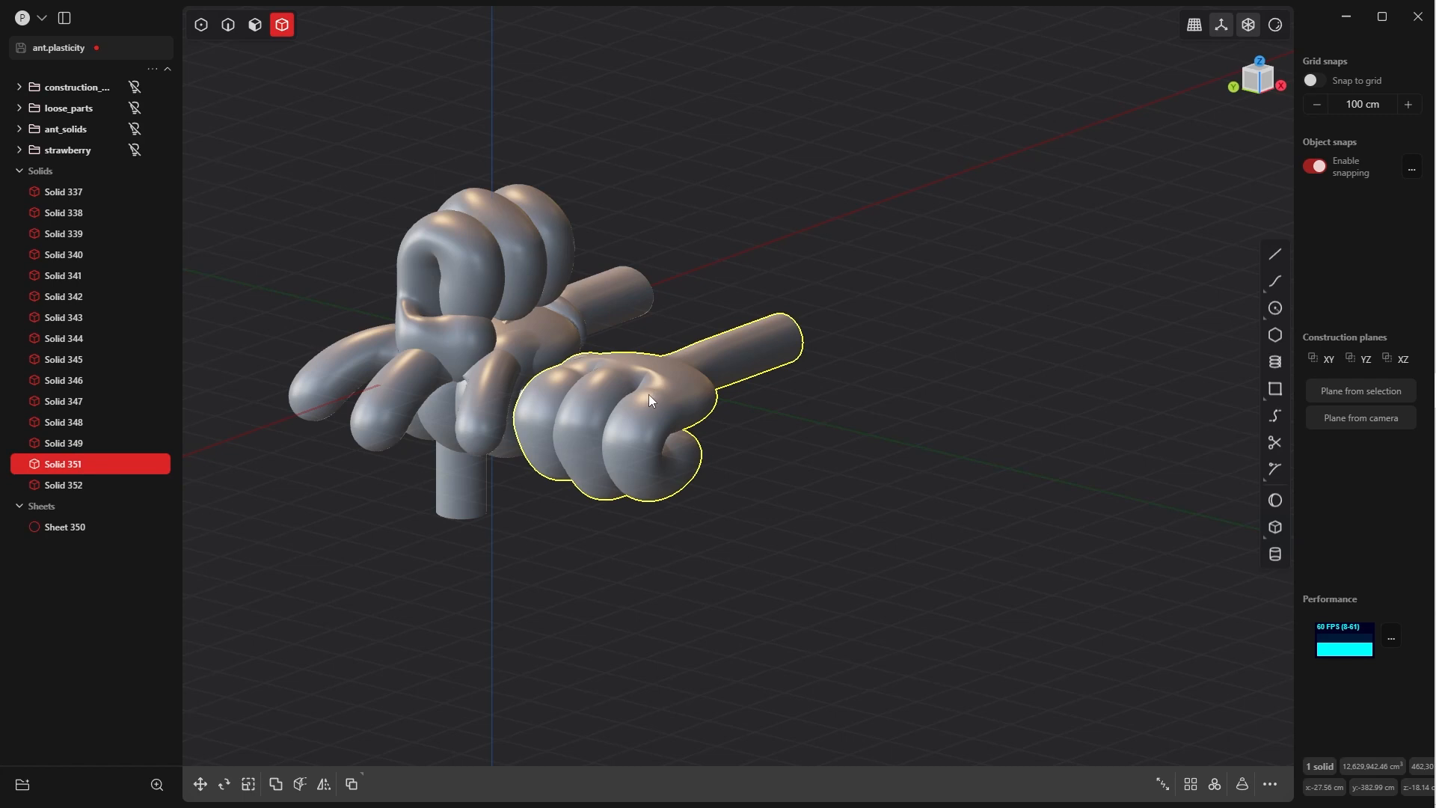
key("ctrl+z")
middle_click_drag(649, 395, 477, 314)
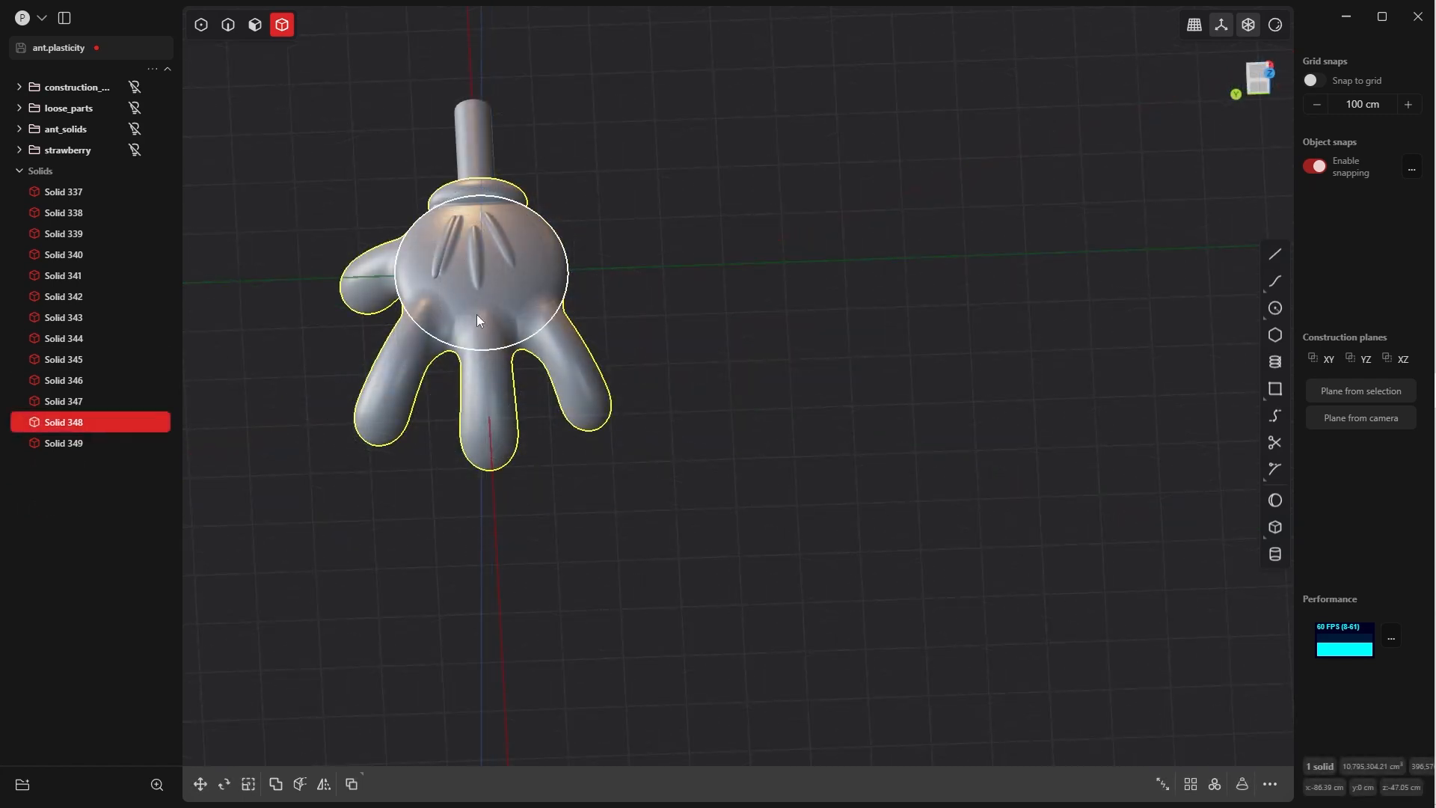
- Move the open hand about -762 cm along Y, away from the other imported hand parts
key("ctrl+d")
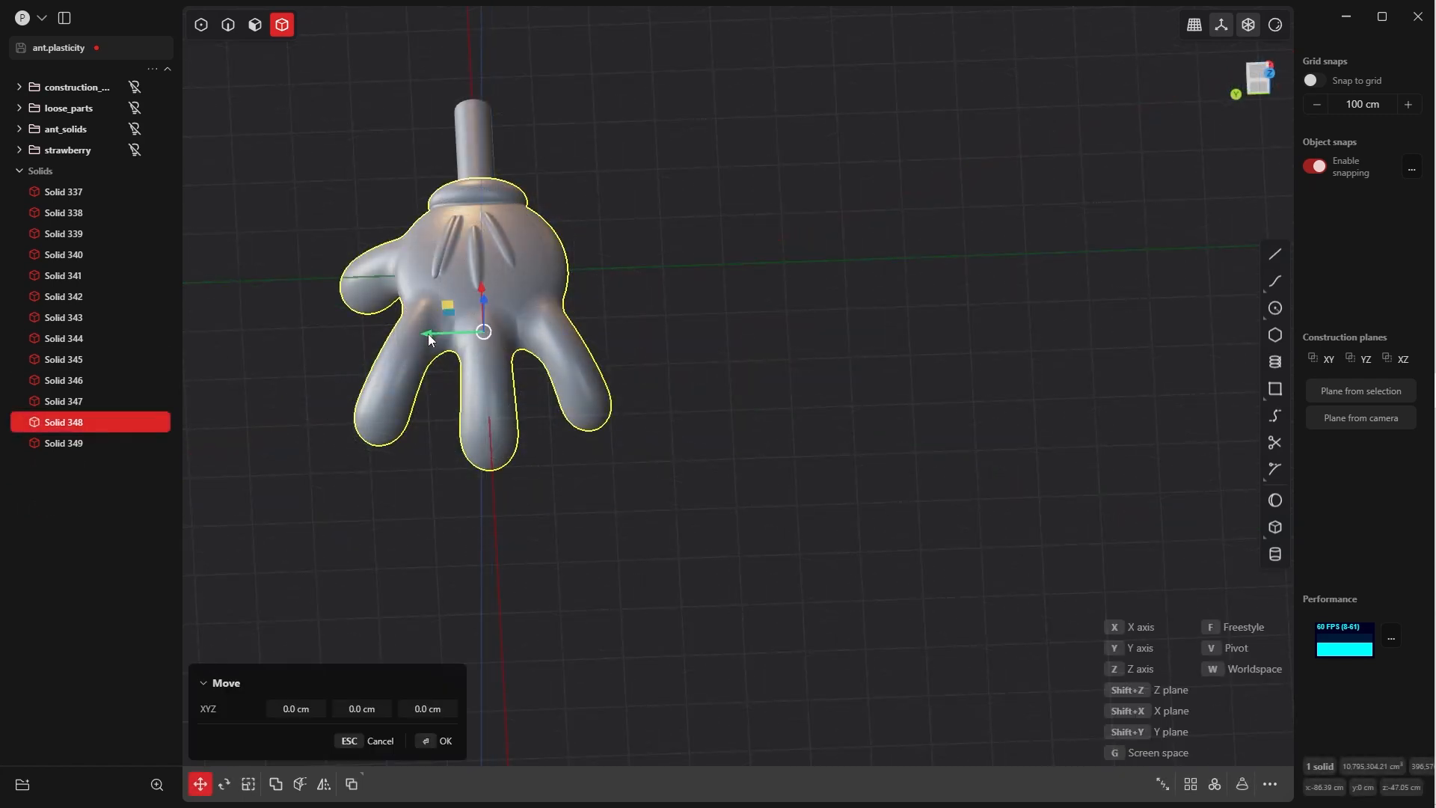
middle_click_drag(743, 340, 695, 277)
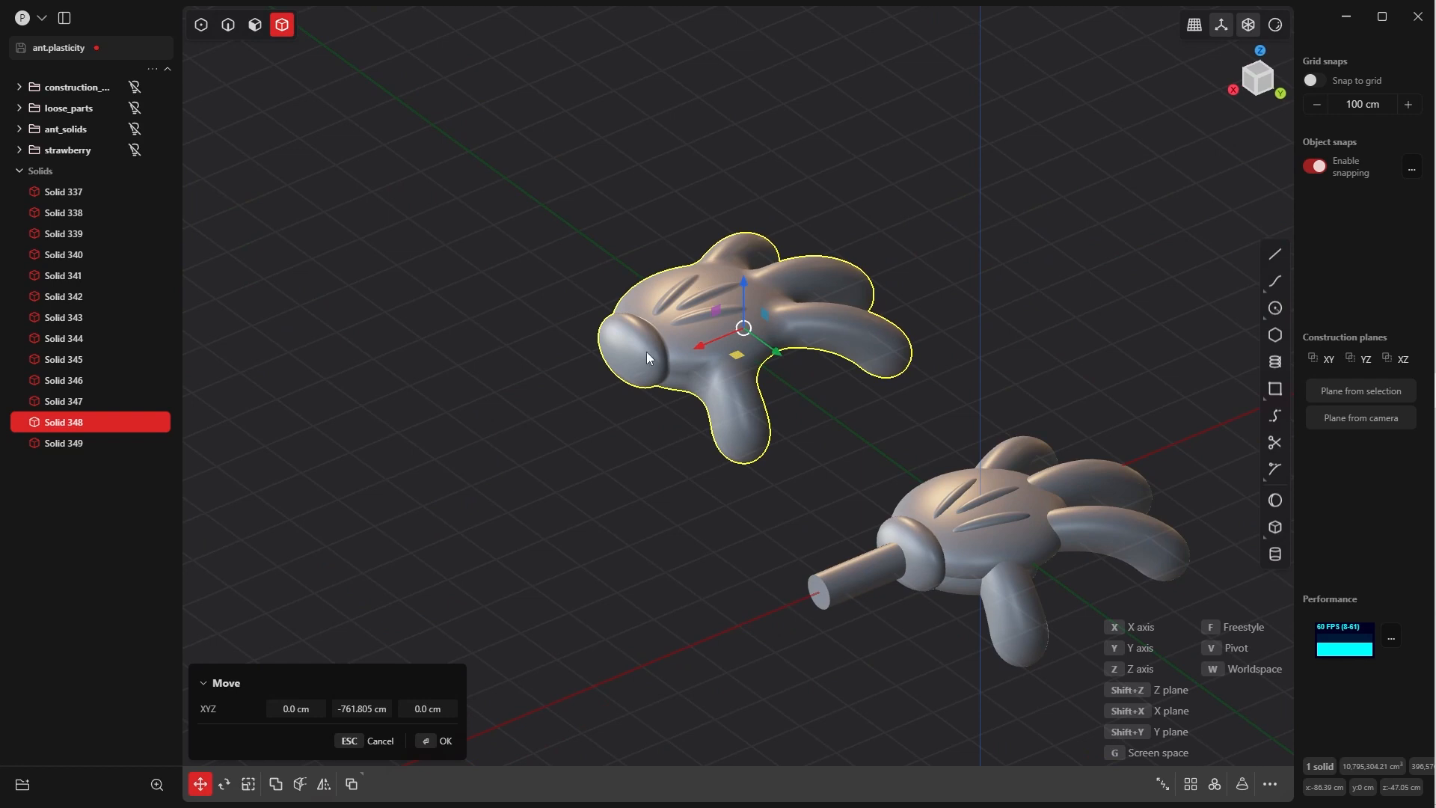
middle_click_drag(646, 352, 676, 385)
left_click(437, 741)
- Delete all remaining imported hand parts except the moved open hand and select that hand
left_click_drag(756, 524, 1144, 240)
key("Delete")
left_click(456, 288)
middle_click_drag(456, 288, 465, 329)
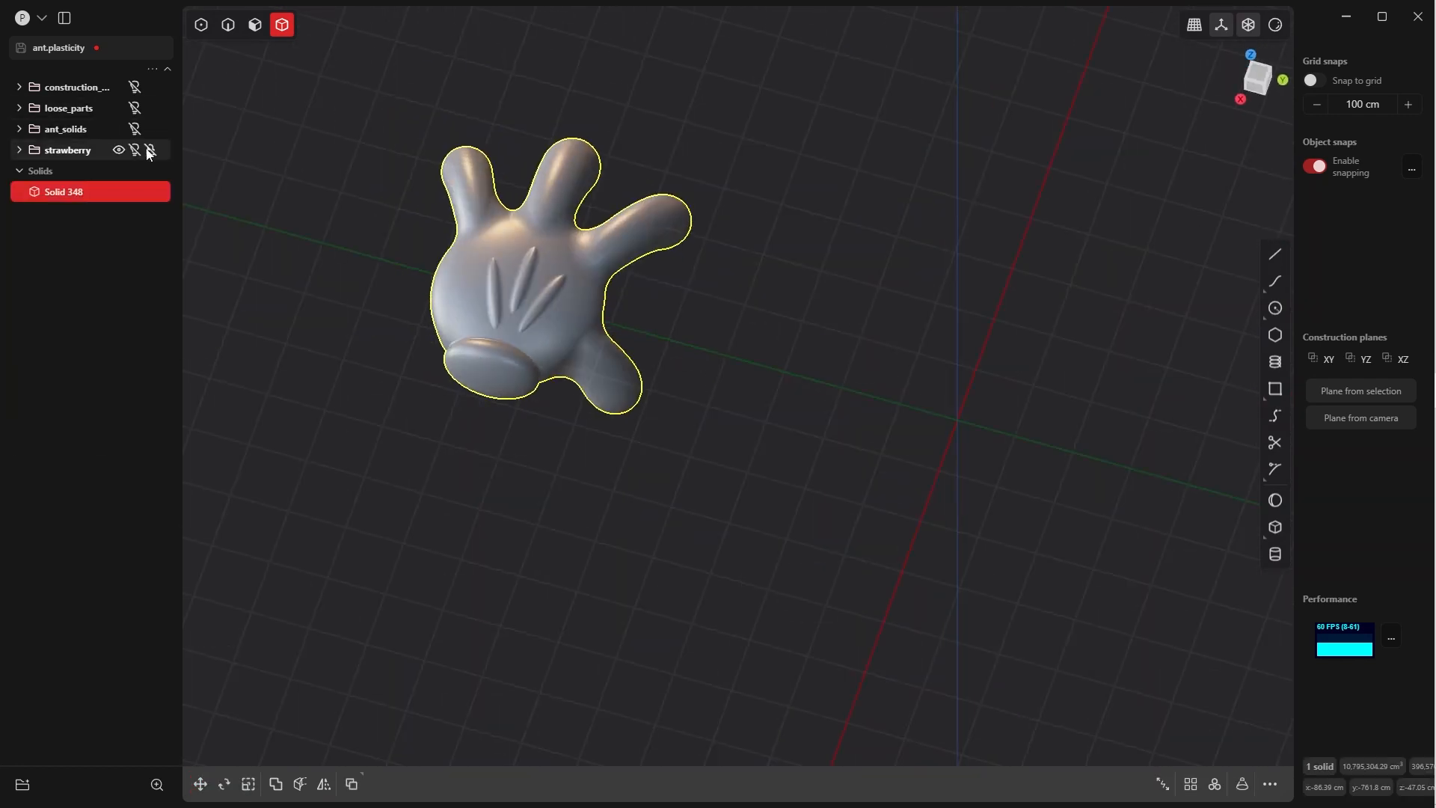
- Show the strawberry and ant_solids groups again and switch to the right view
left_click(136, 150)
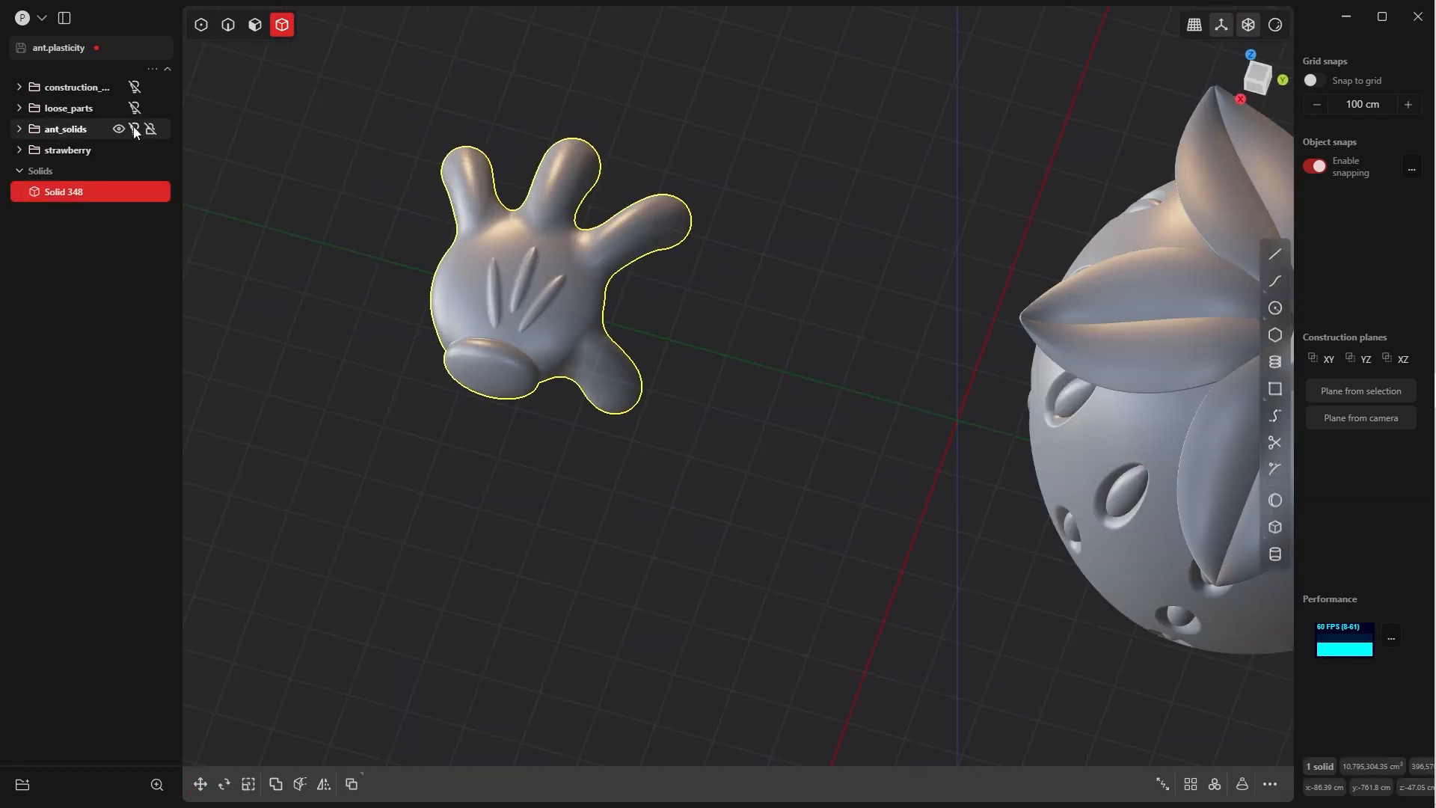
left_click(134, 128)
scroll(591, 217, "down", 5)
middle_click_drag(587, 150, 609, 86)
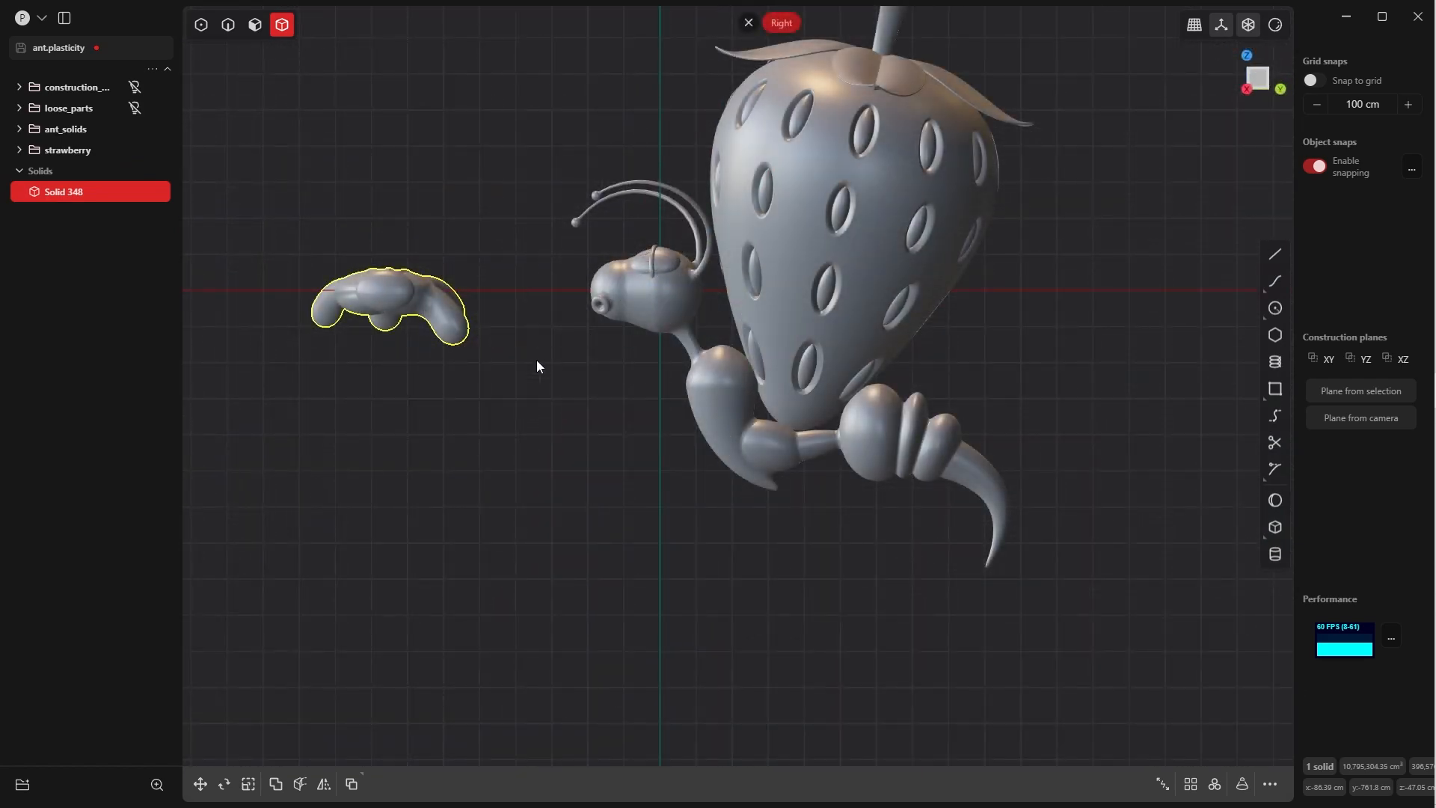
- Rotate the hand so its fingers point up, scale it down and move it over the strawberry's side
key("r")
left_click(504, 338)
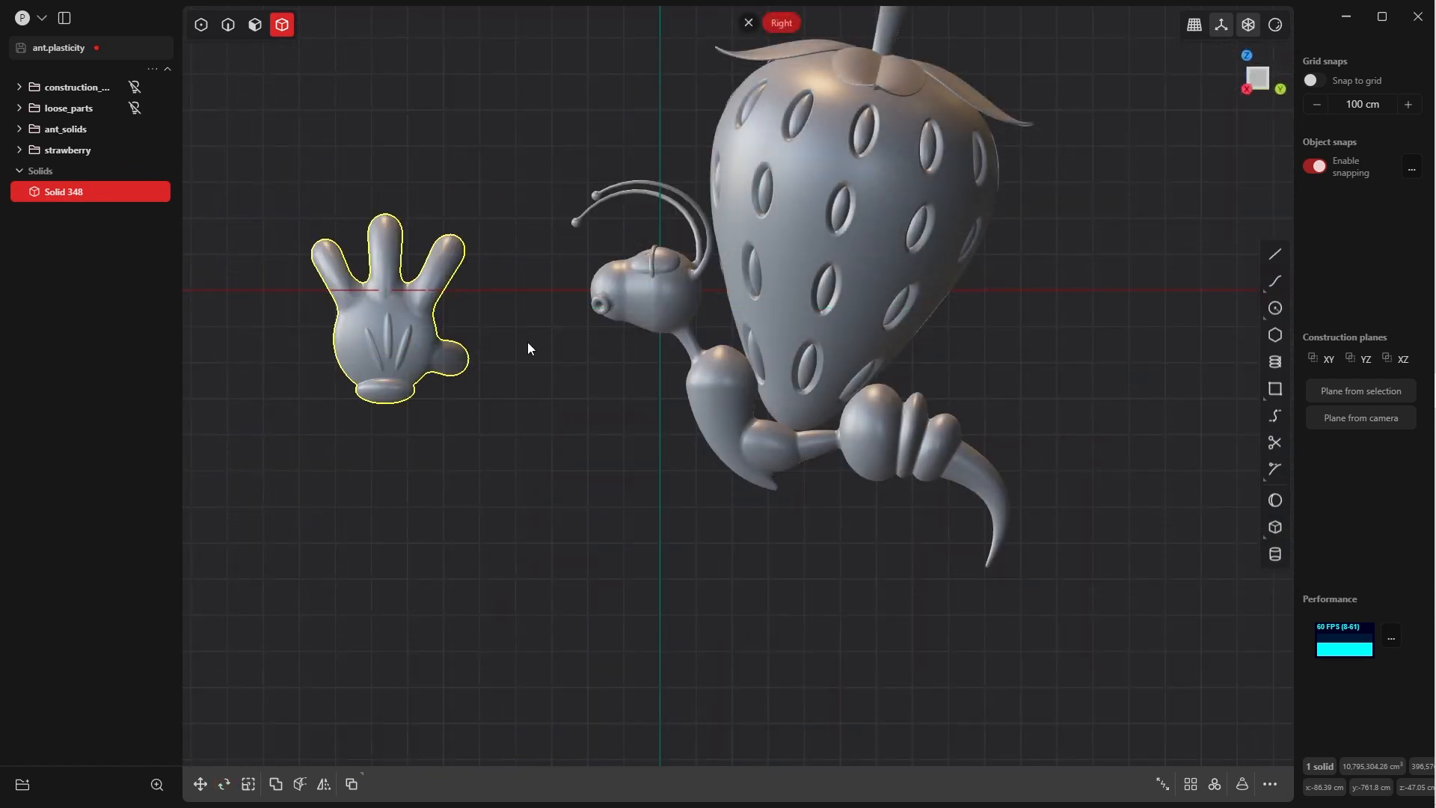
key("g")
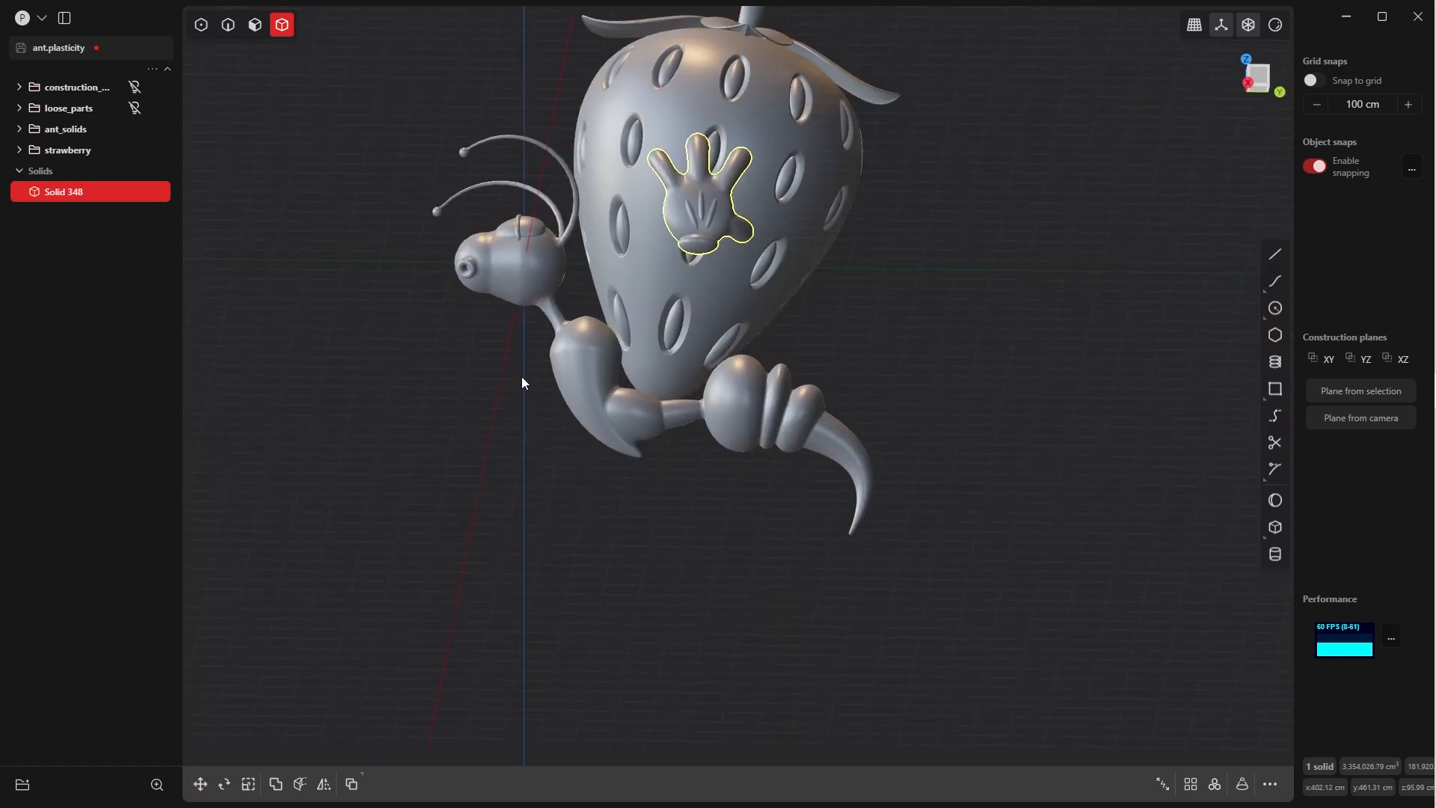
middle_click_drag(720, 263, 815, 273)
key("grave")
left_click(817, 276)
- Tilt the hand about 17.7° about X in the right view and about 20.5° about Y in the front view
key("r")
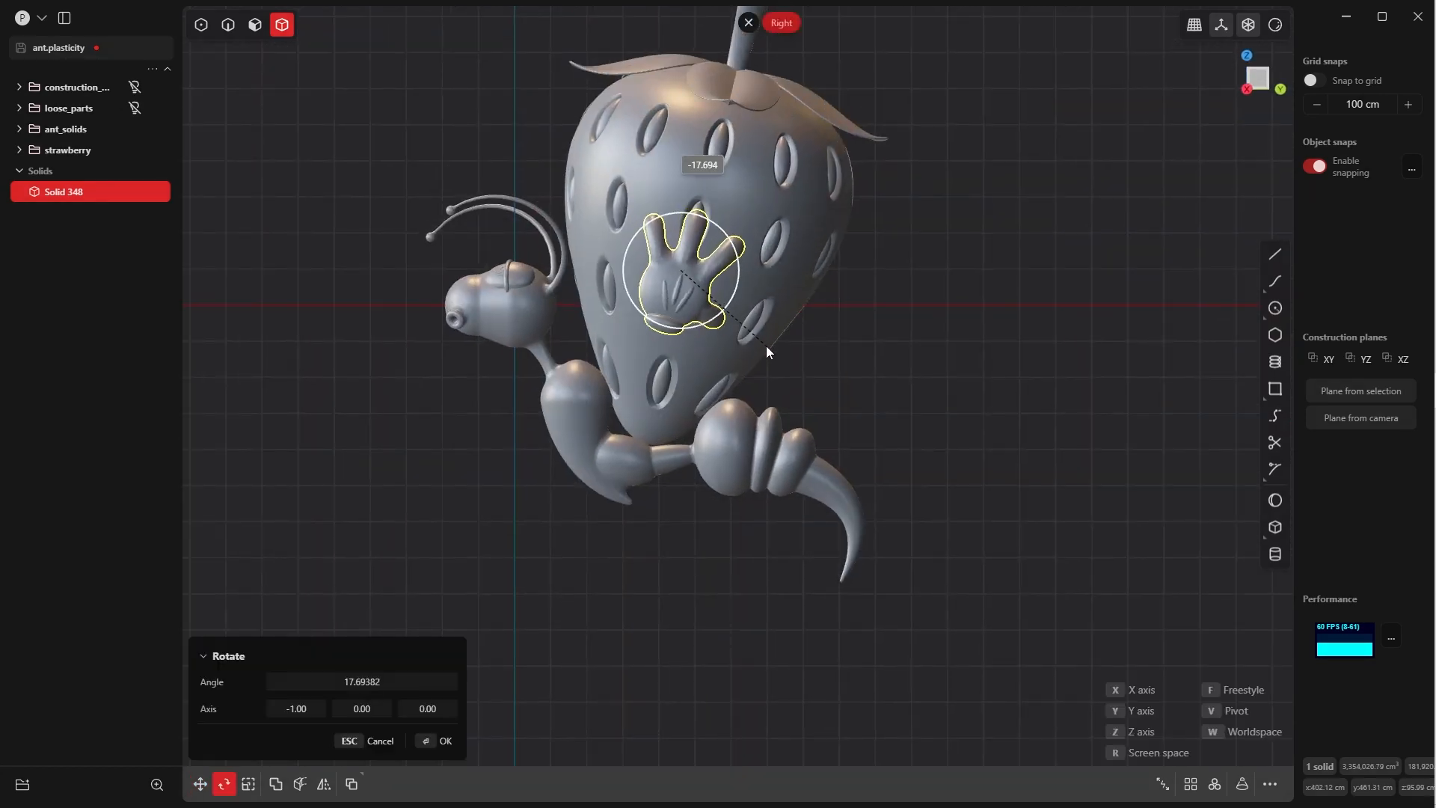
left_click(766, 343)
key("g")
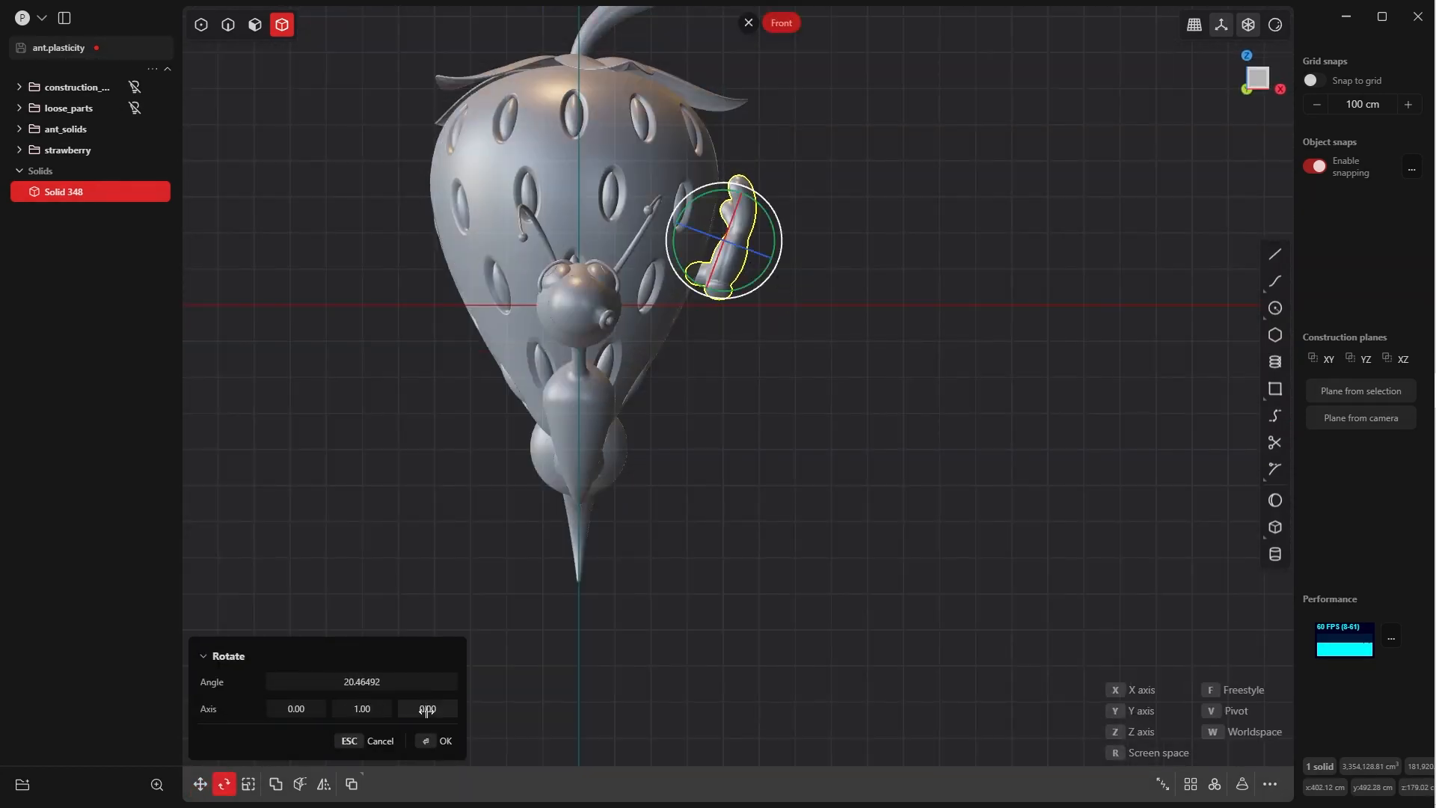
left_click(443, 740)
- Move the hand closer to the strawberry's side and rotate it further to match the curved surface
key("g")
left_click_drag(767, 244, 752, 245)
mouse_move(752, 245)
middle_mouse_down()
mouse_move(703, 240)
mouse_move(730, 234)
mouse_move(1095, 419)
middle_mouse_up()
left_click(442, 740)
key("r")
key("r")
left_click(790, 199)
left_click(443, 741)
middle_click_drag(643, 490, 371, 459, "shift")
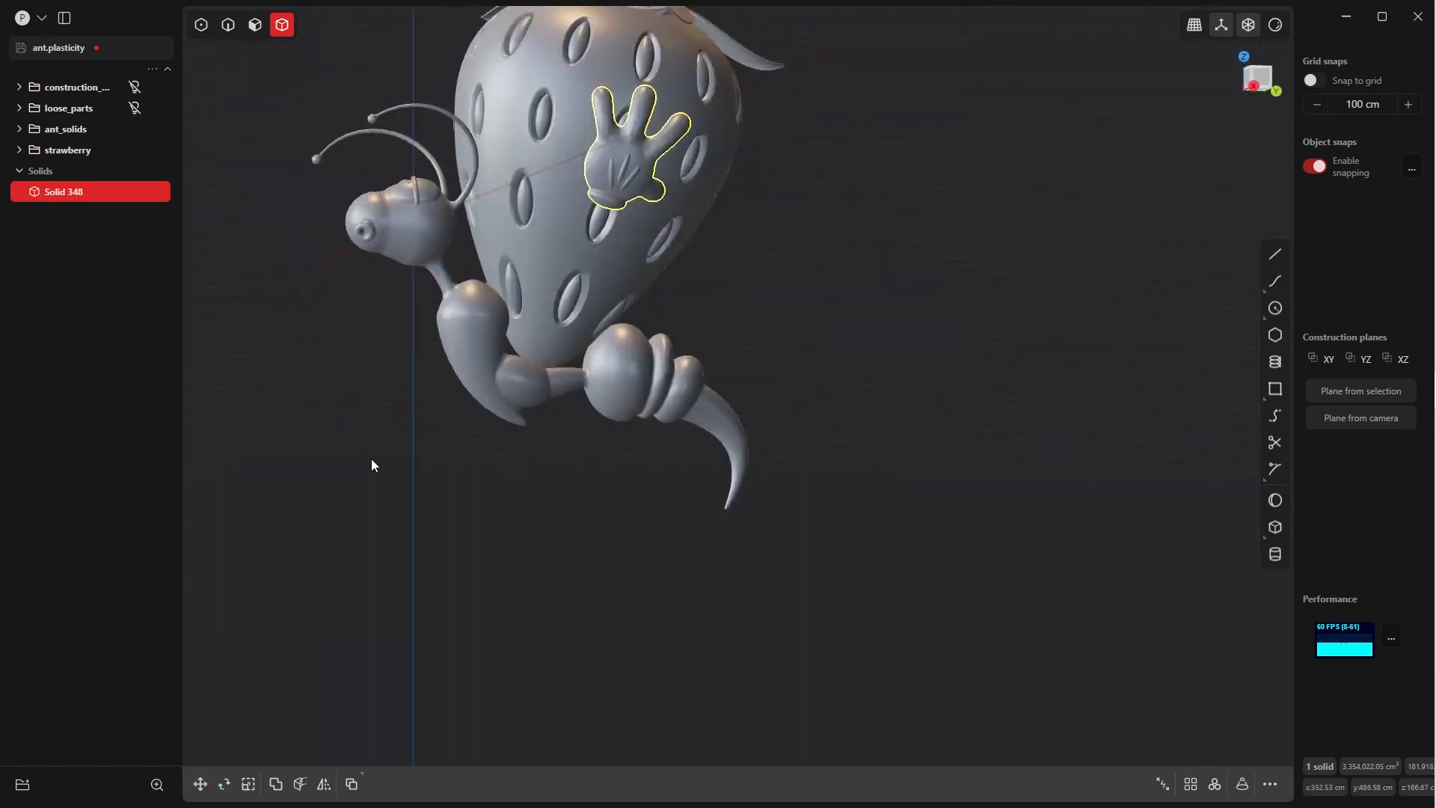
- Consult the ant reference drawing, undo its last marker stroke and mark the two raised hands on it
key("alt+Tab")
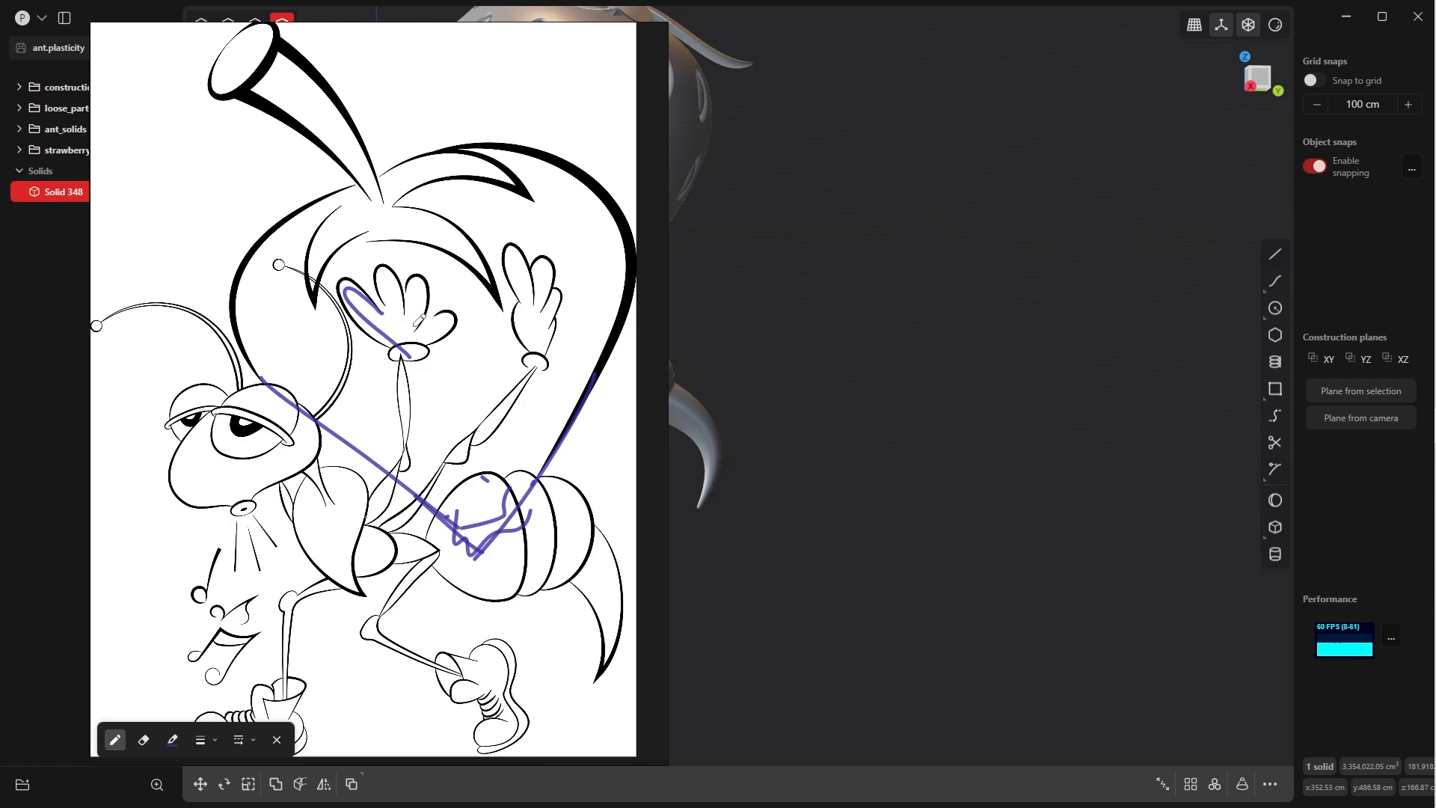
key("ctrl+z")
left_click_drag(386, 337, 413, 329)
left_click_drag(514, 293, 535, 336)
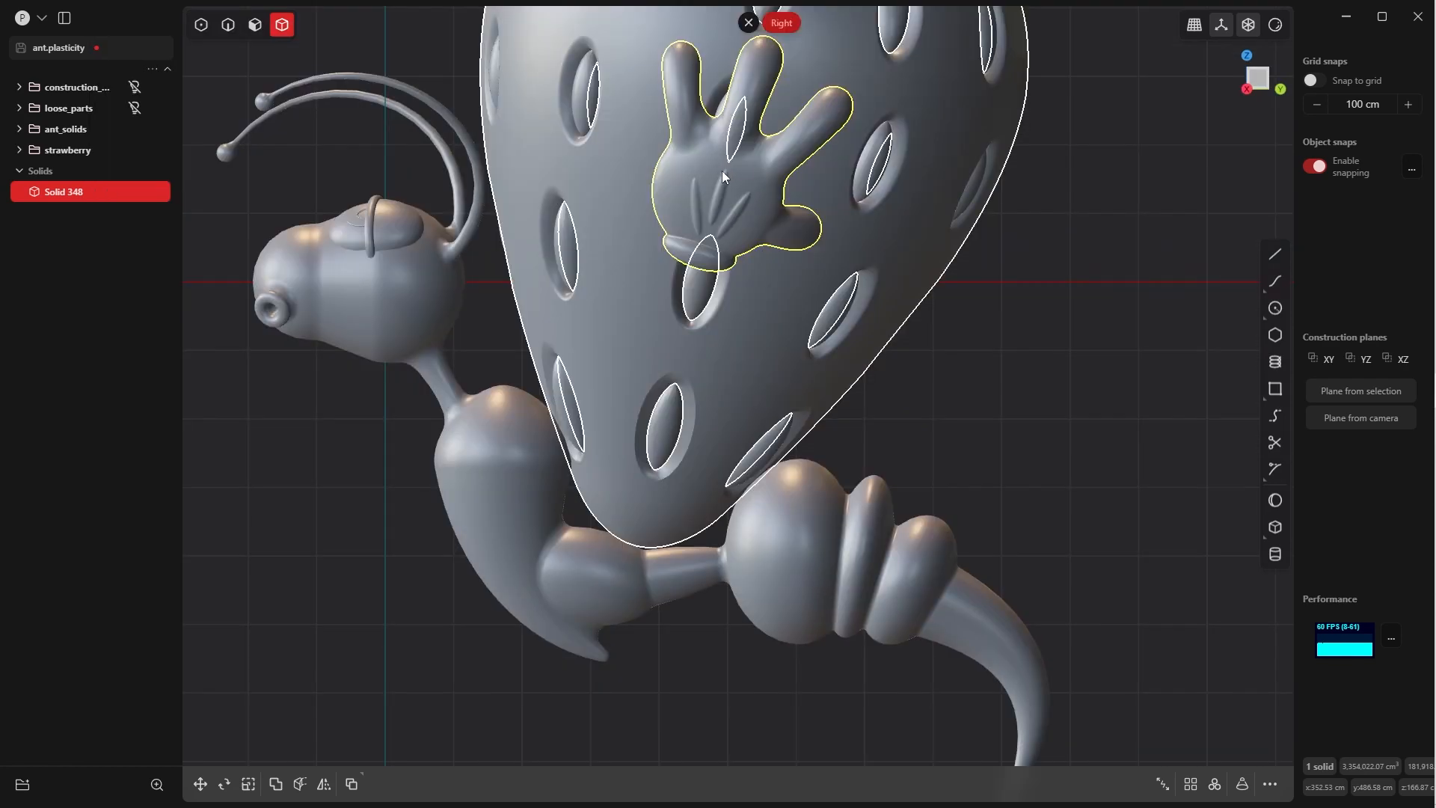
- Move the hand about -209 cm along Y and 11 cm along Z towards the strawberry's front
scroll(722, 172, "down", 3)
key("g")
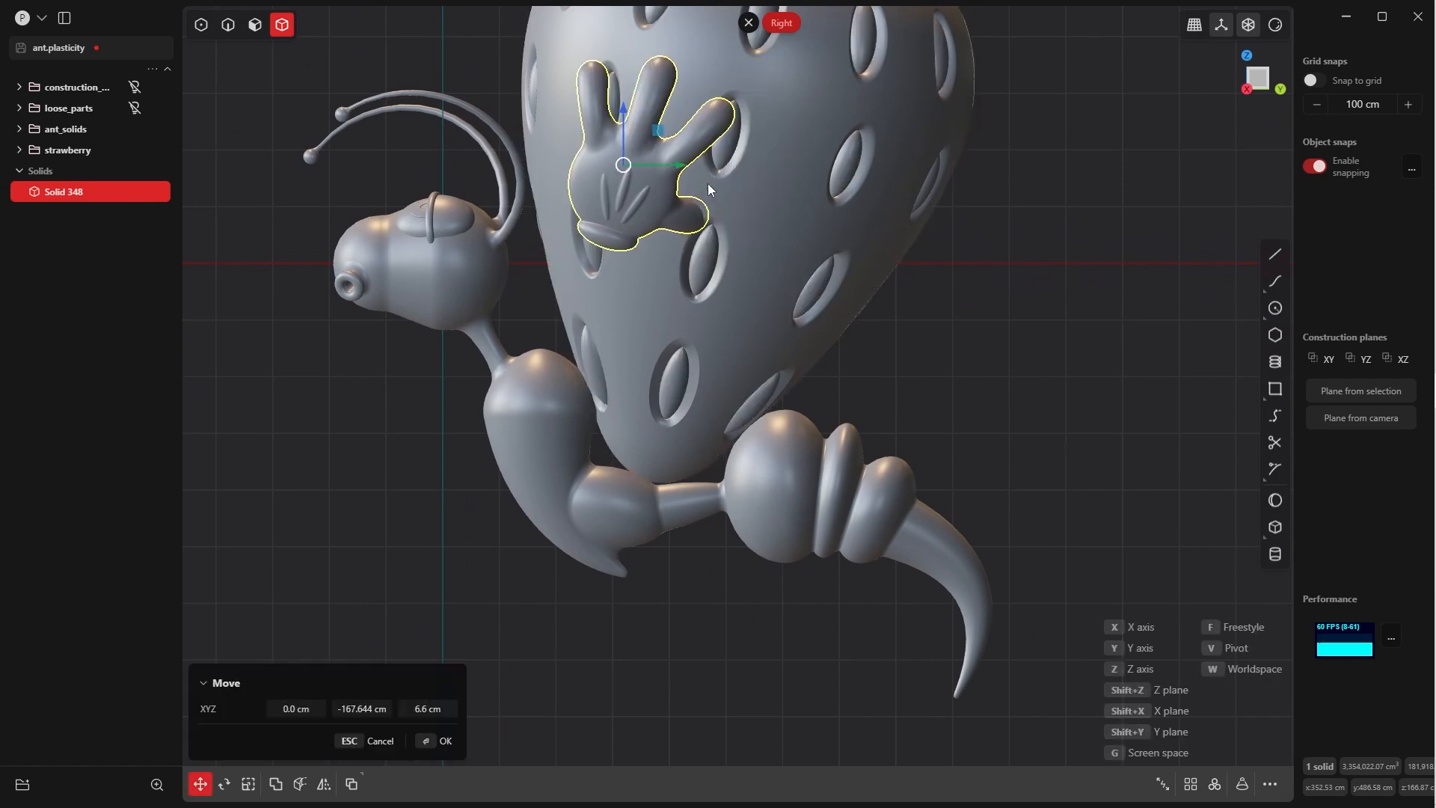
left_click(683, 181)
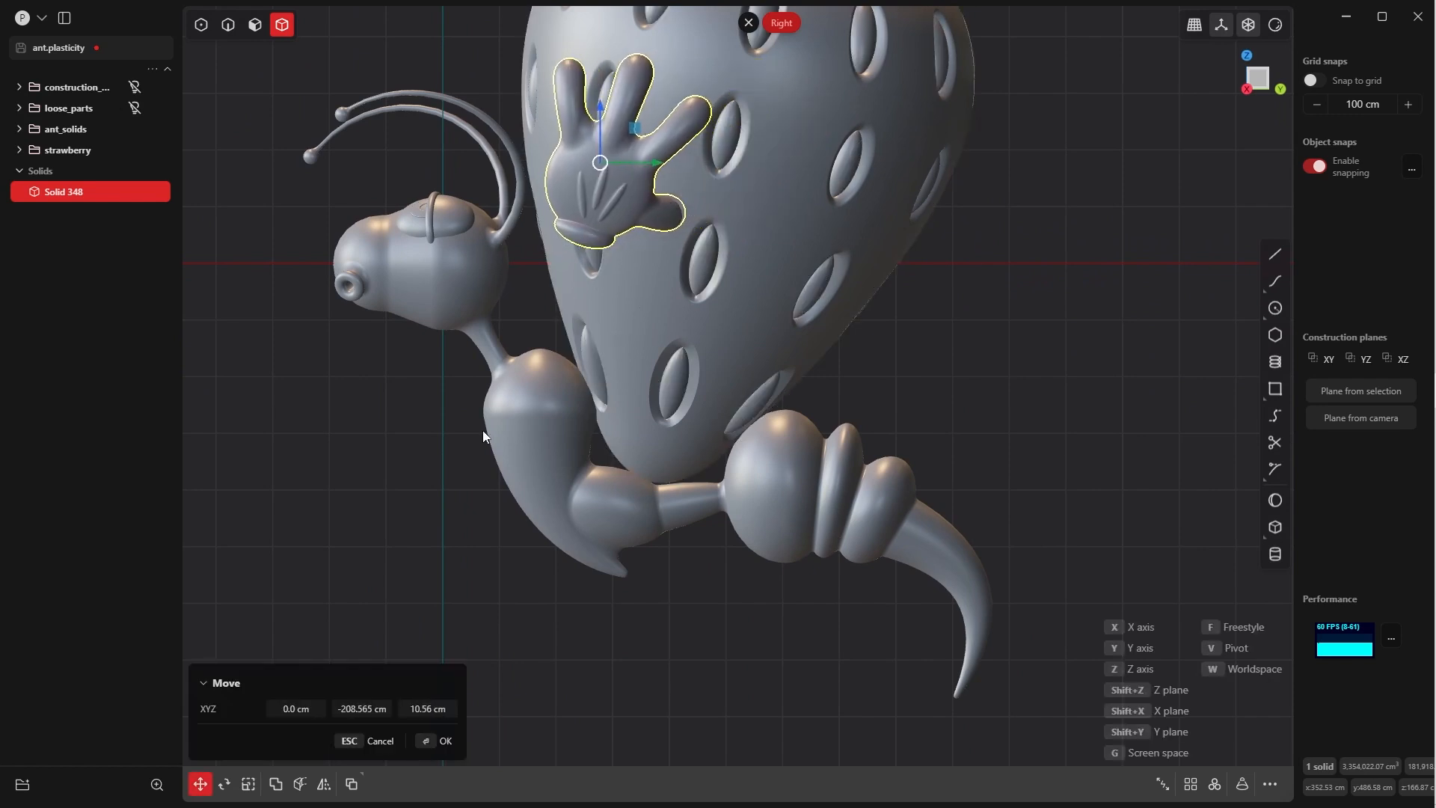
left_click(437, 740)
- Rotate the hand against the strawberry from several angles, including about 15.6° as seen from below
middle_click_drag(563, 275, 616, 352)
key("r")
left_click(916, 63)
middle_click_drag(837, 314, 826, 164)
left_click(437, 741)
key("r")
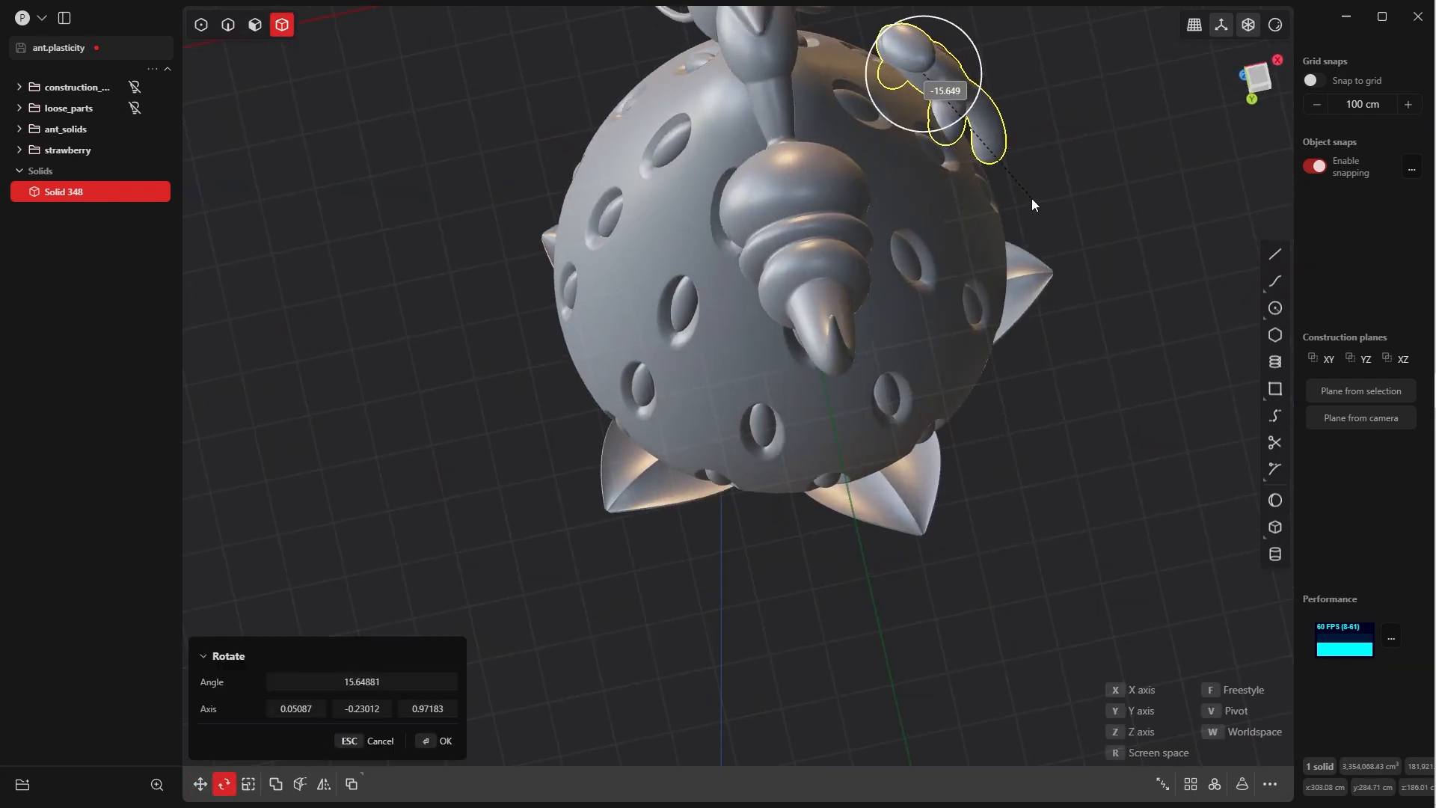
left_click(1030, 203)
middle_click_drag(994, 247, 913, 404)
left_click(436, 740)
- Fine-tune the hand's orientation with a further rotation of about 3.9° and deselect it
key("r")
key("r")
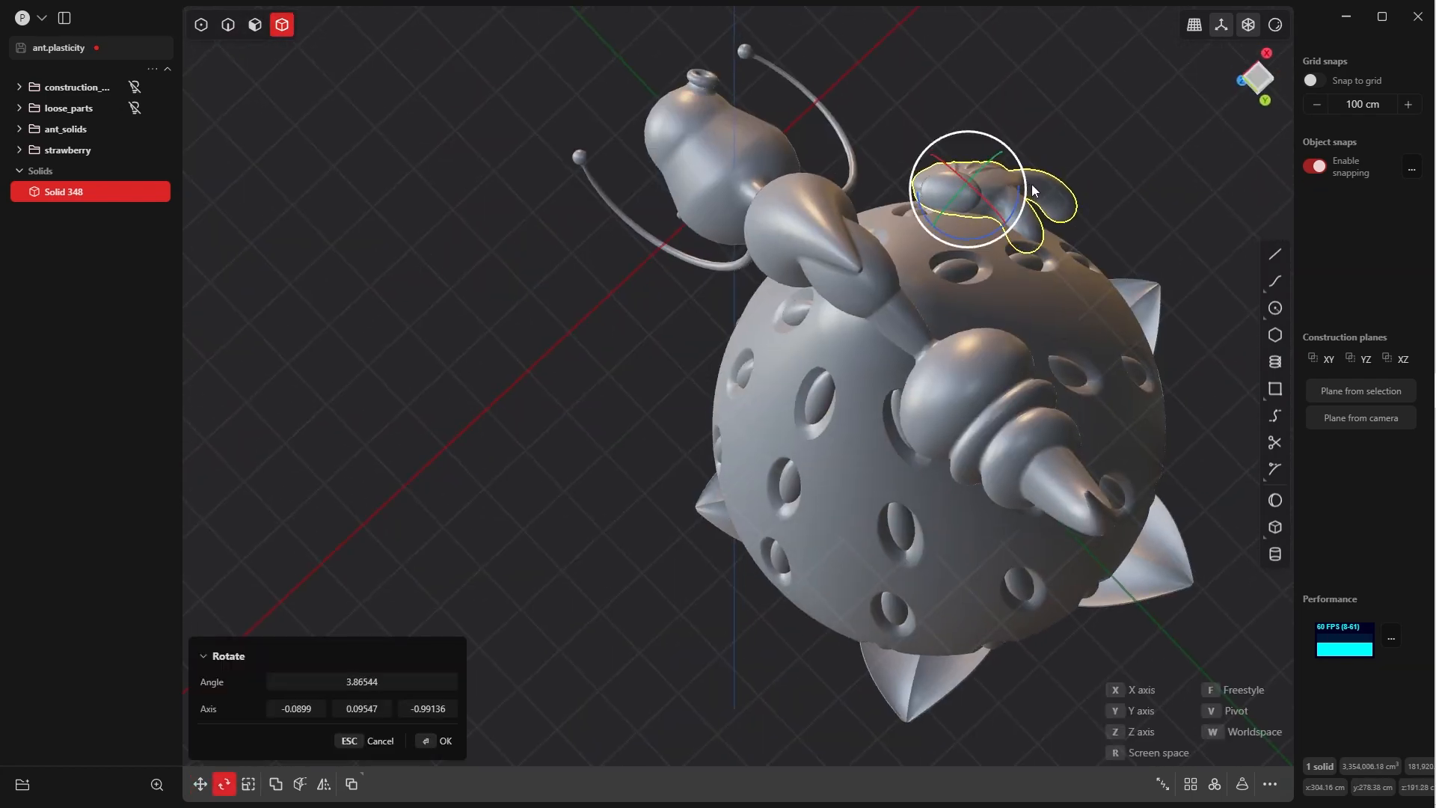
middle_click_drag(1030, 184, 895, 277)
key("Return")
key("Escape")
scroll(815, 249, "down", 10)
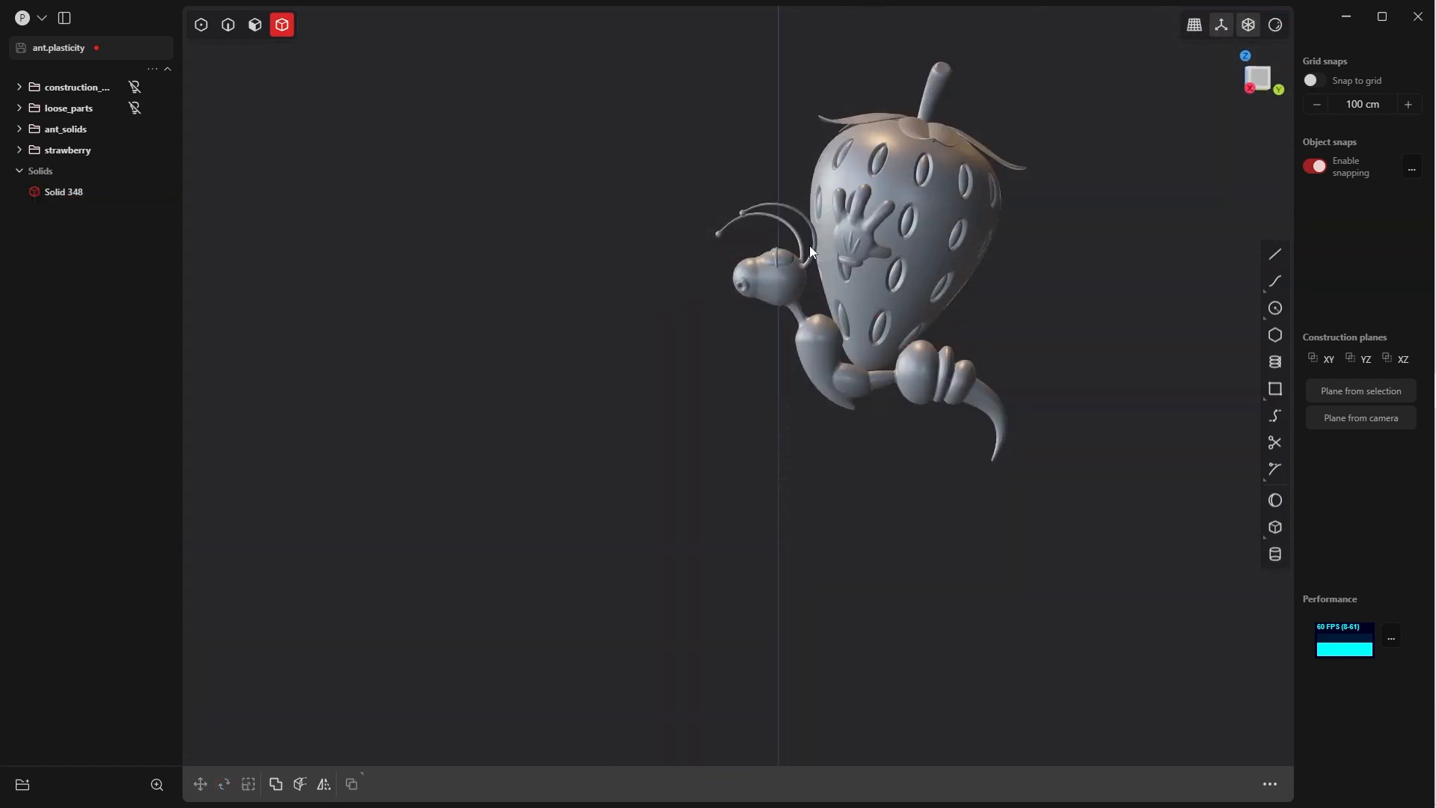
- Duplicate the hand in the right view and move the copy about 507 cm along Y towards the strawberry's rear
key("KP_3")
middle_click_drag(809, 245, 688, 242, "shift")
scroll(677, 350, "up", 7)
middle_click_drag(683, 445, 637, 379, "shift")
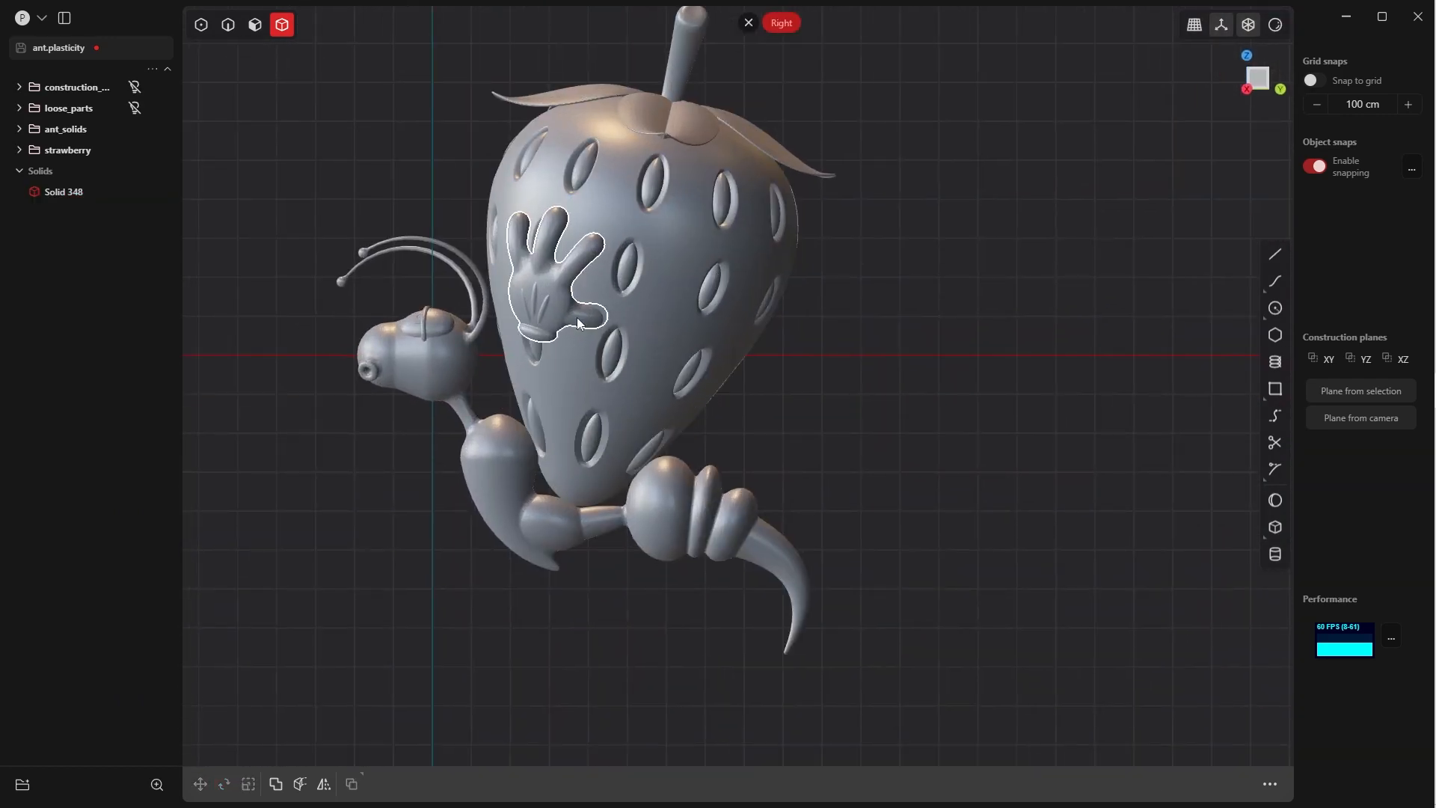
left_click(563, 301)
key("shift+d")
key("y")
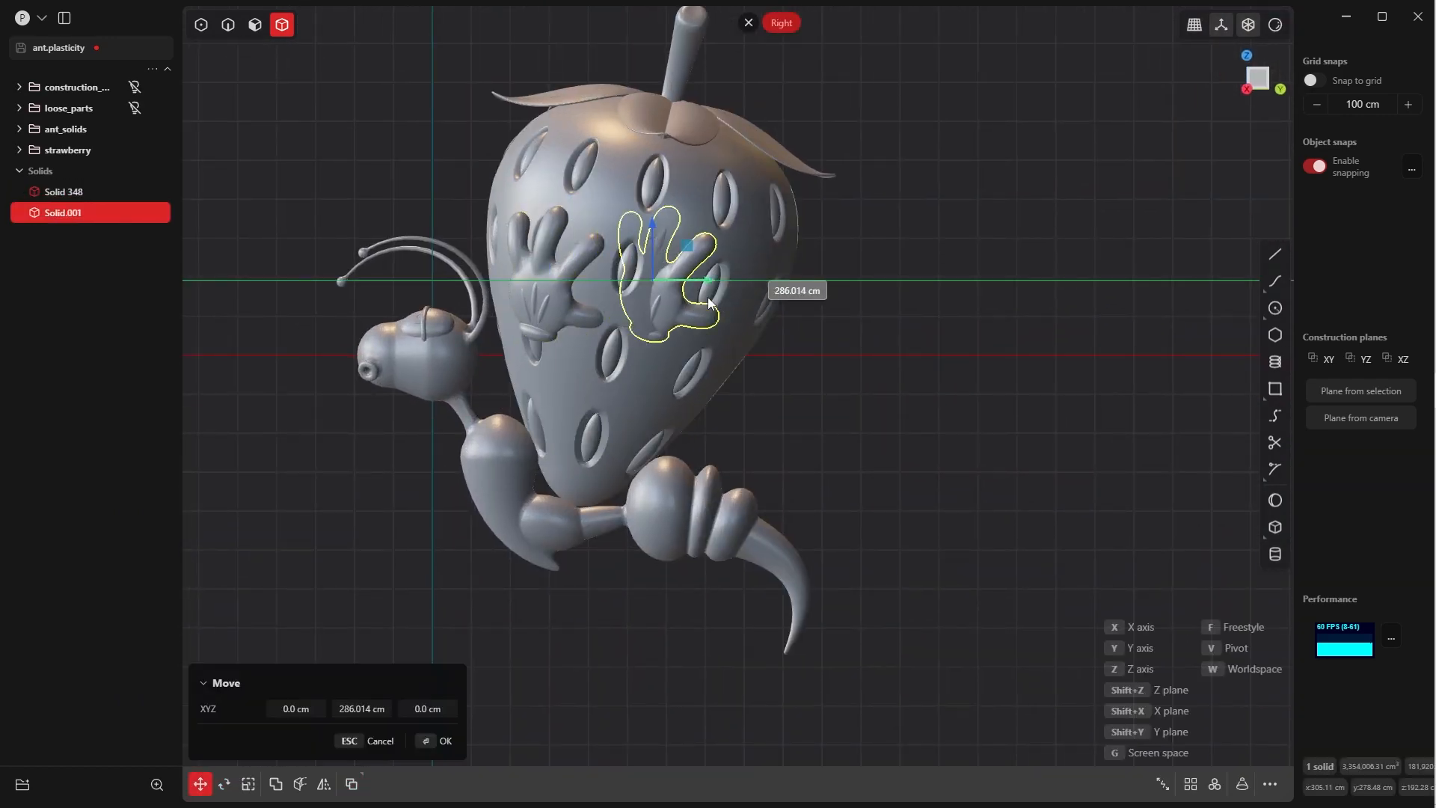
left_click(792, 314)
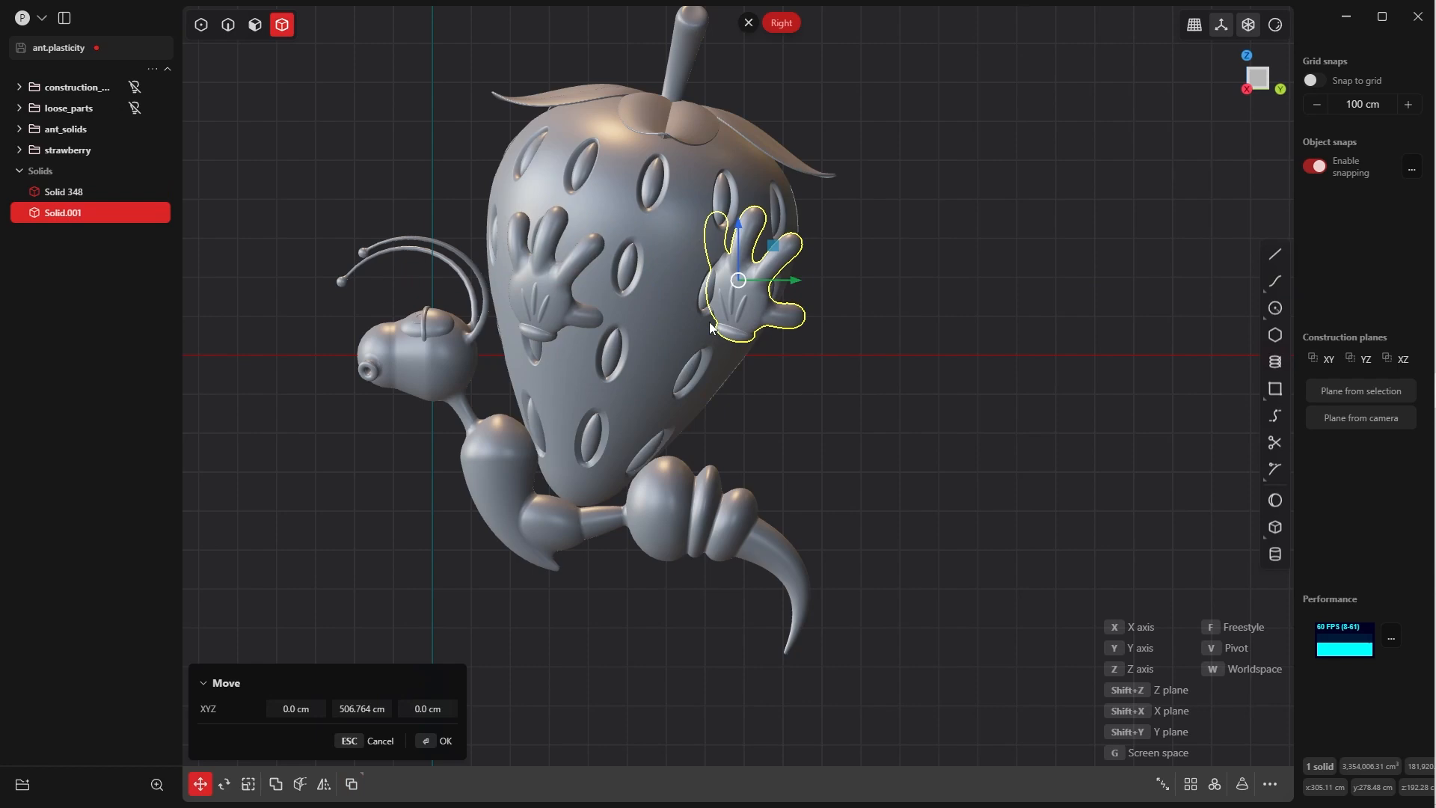
left_click(442, 739)
- Rotate the duplicated hand and shift it towards the rear surface of the strawberry
middle_click_drag(778, 285, 809, 52)
key("r")
left_click(438, 740)
key("g")
middle_click_drag(673, 300, 614, 254)
left_click(441, 741)
- Rotate the rear hand from two different viewing angles so its palm follows the strawberry's curvature
middle_click_drag(748, 149, 535, 27)
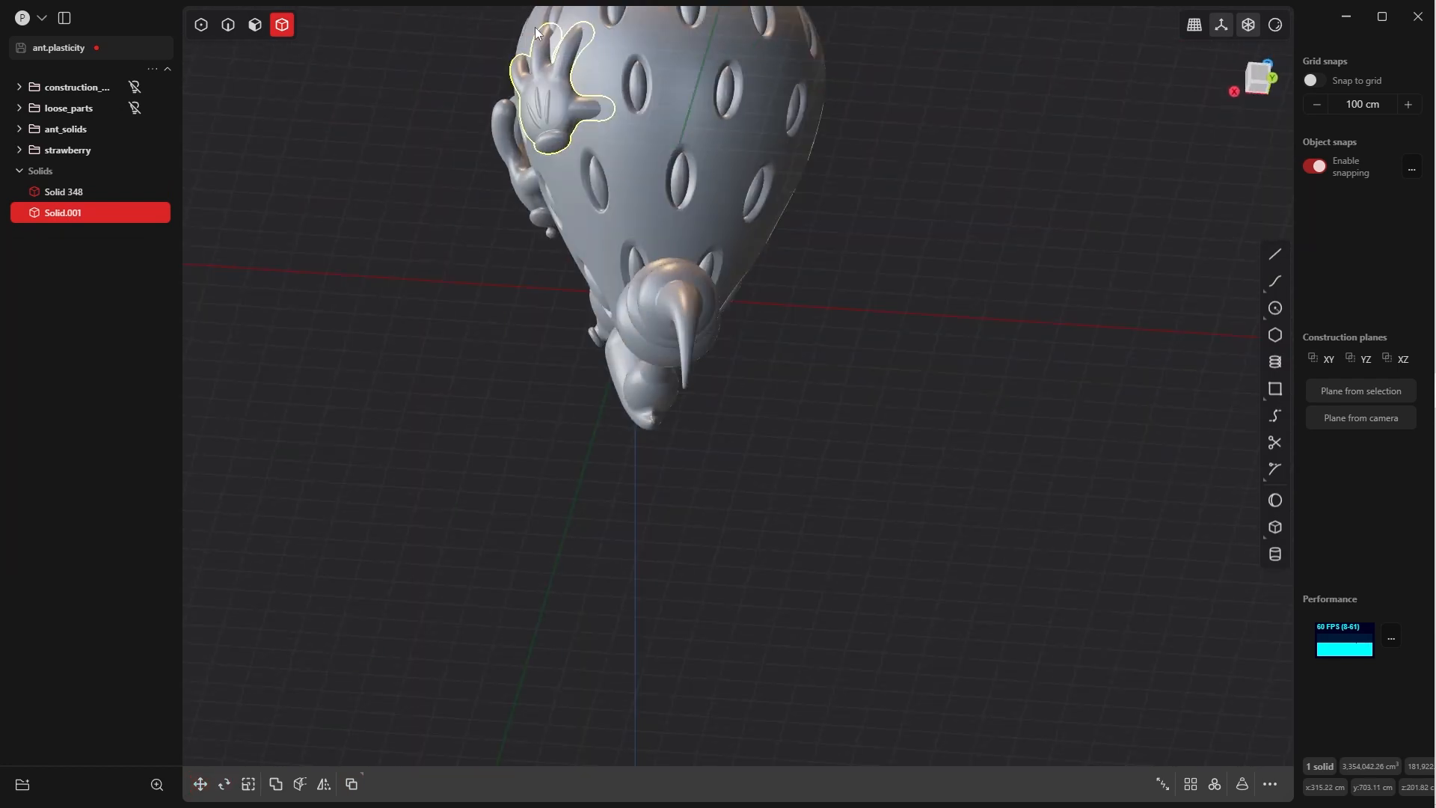
key("r")
middle_click_drag(797, 73, 673, 359)
left_click(437, 740)
key("r")
left_click_drag(1017, 325, 1062, 345)
left_click(441, 740)
- Reposition the rear hand against the strawberry with a small extra rotation and deselect it
key("g")
middle_click_drag(1017, 314, 935, 211)
key("Return")
key("r")
left_click_drag(935, 211, 947, 217)
key("g")
middle_click_drag(947, 217, 1062, 419)
left_click(534, 478)
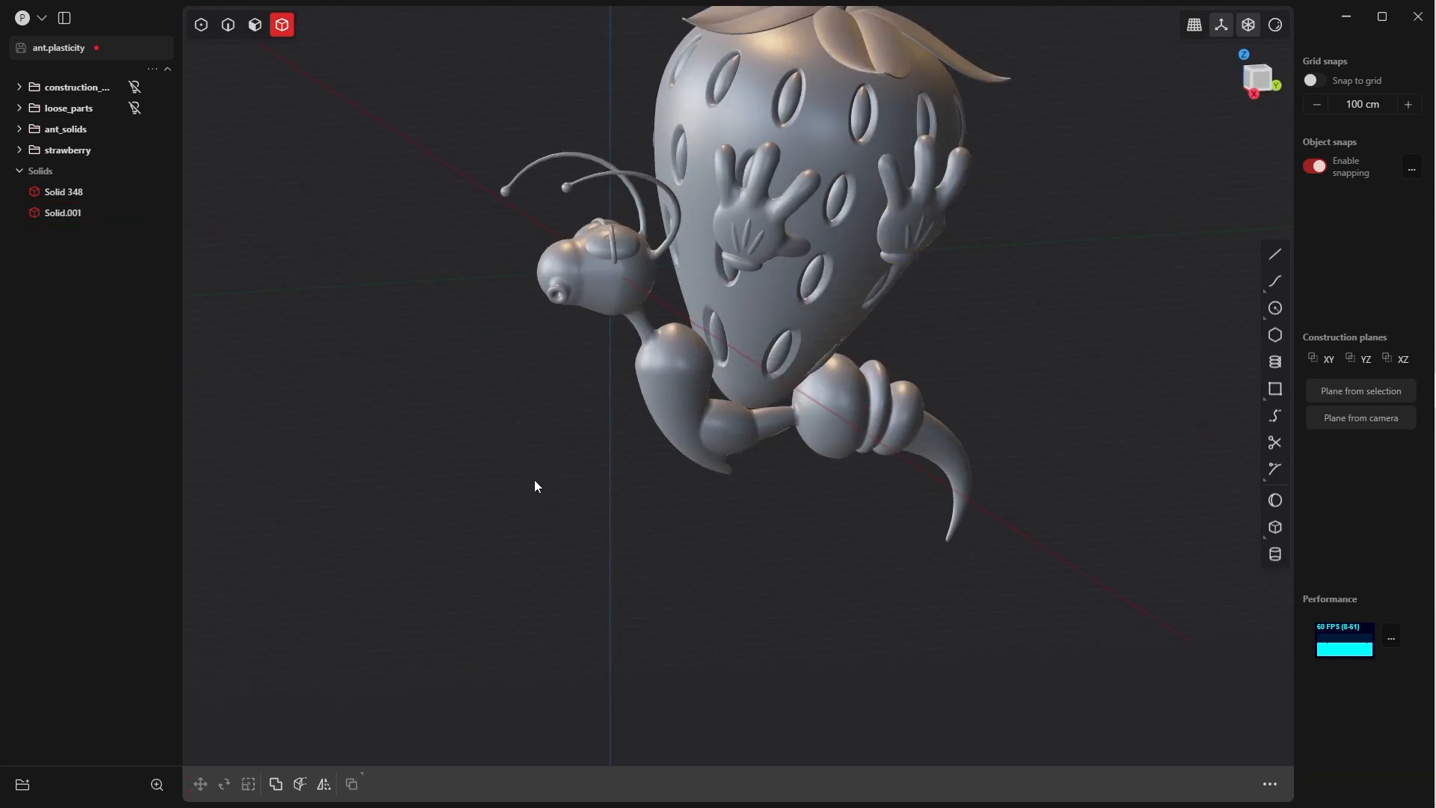
- Mirror both hands across the X axis to the opposite side of the strawberry and check their placement
middle_click_drag(535, 482, 770, 367)
left_click(769, 360)
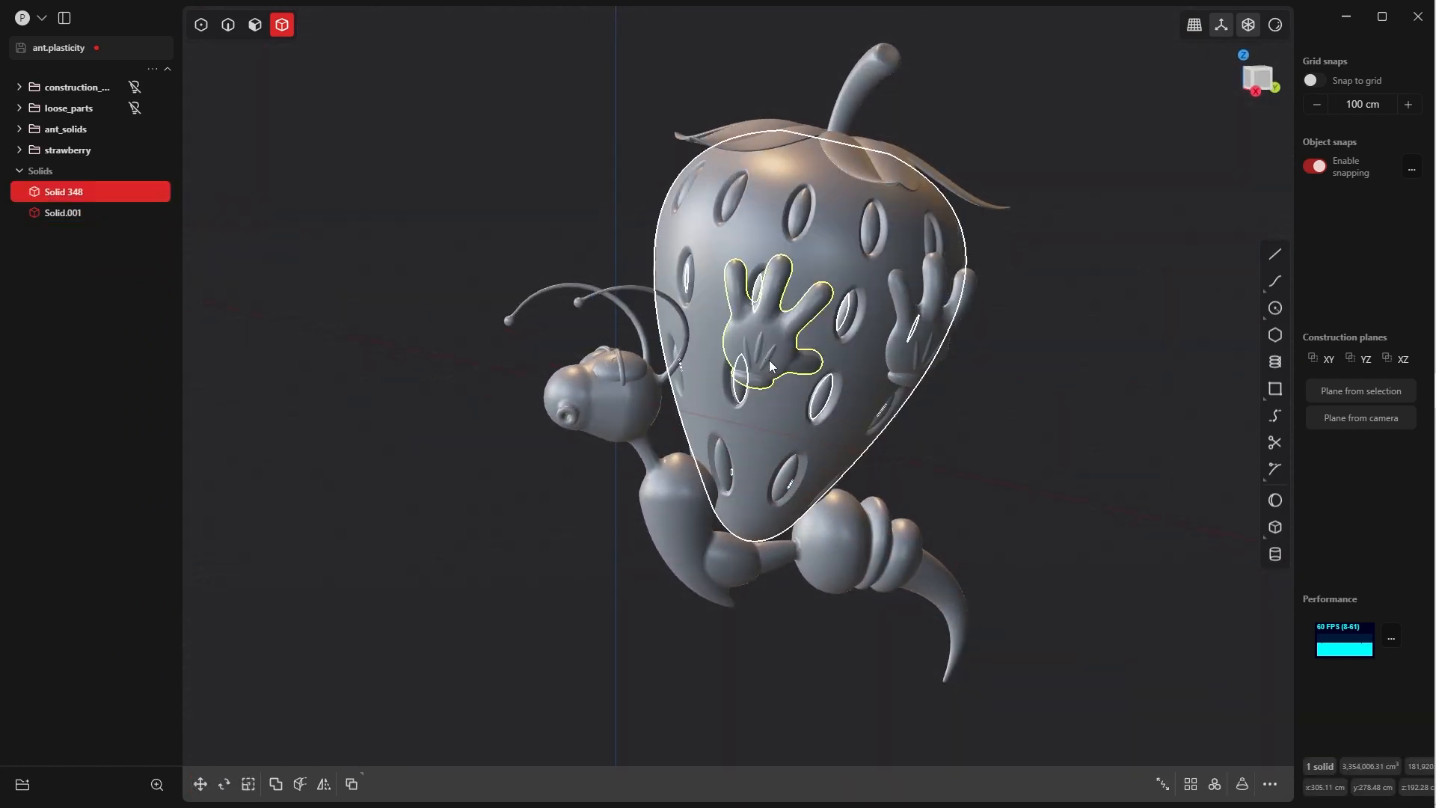
left_click(915, 345, "shift")
middle_click_drag(915, 345, 828, 371)
key("alt+x")
left_click(816, 454)
middle_click_drag(817, 454, 752, 469)
middle_click_drag(752, 468, 606, 450)
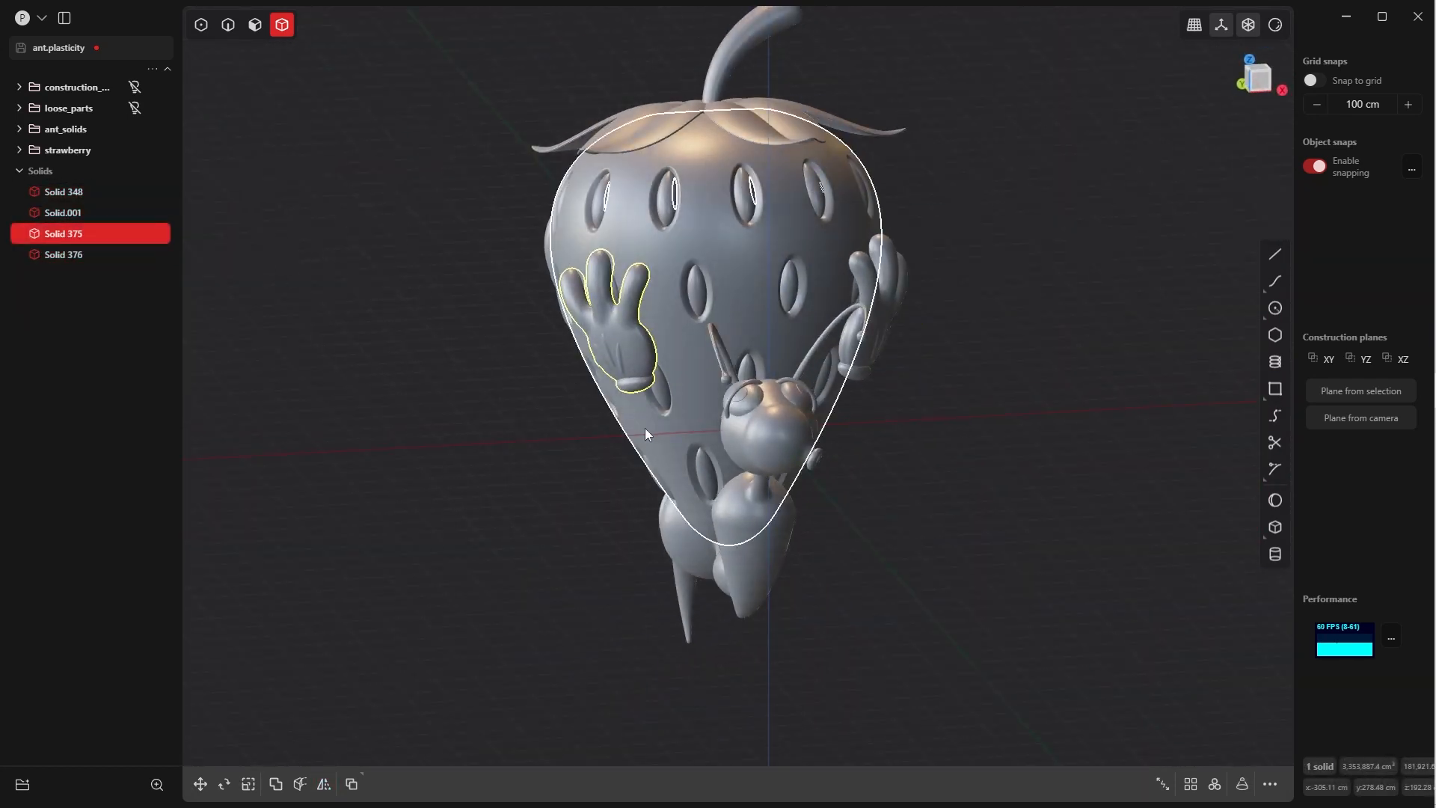
middle_click_drag(645, 428, 779, 286)
left_click(837, 362)
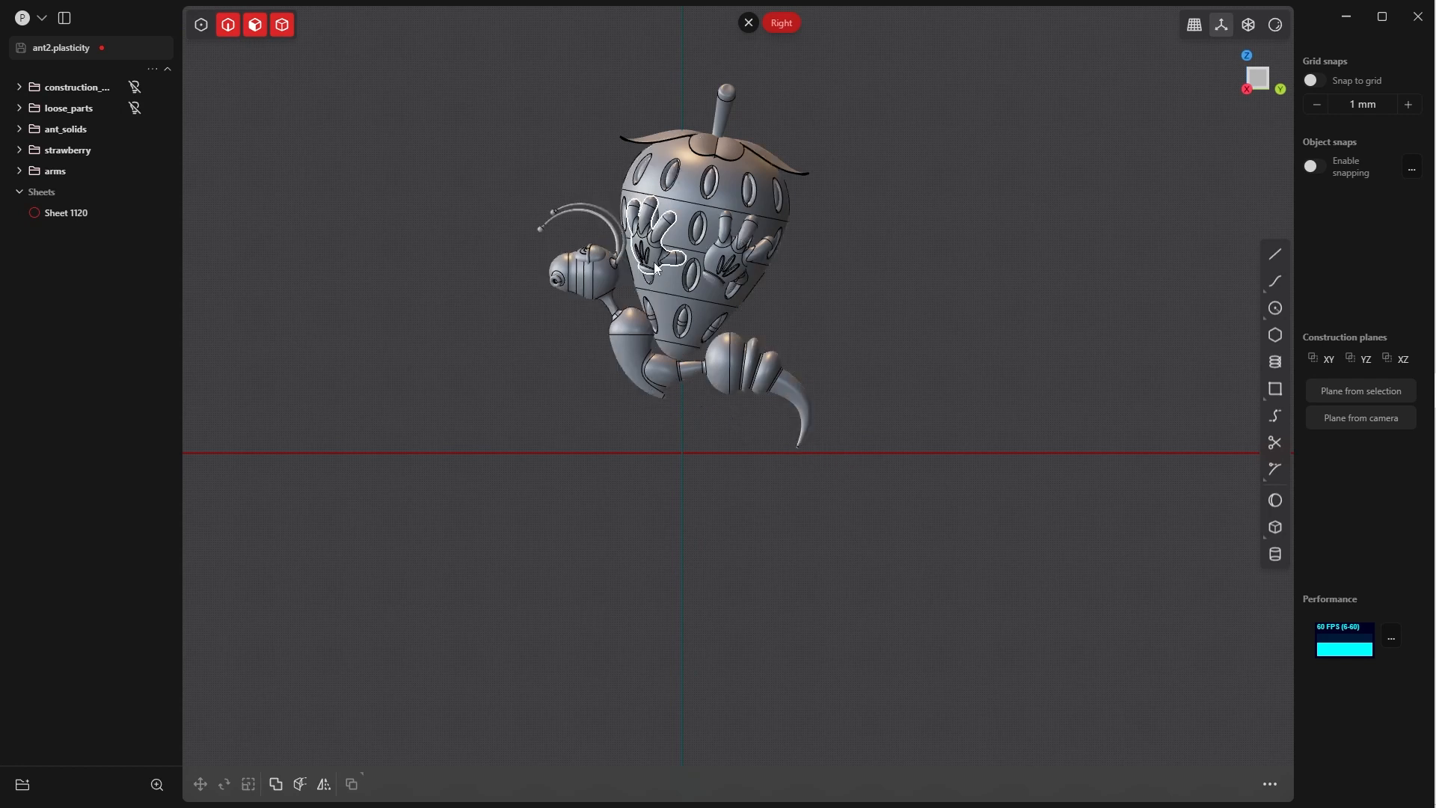
- Enable all selection types and select the whole visible ant, strawberry and arms model
key("Tab")
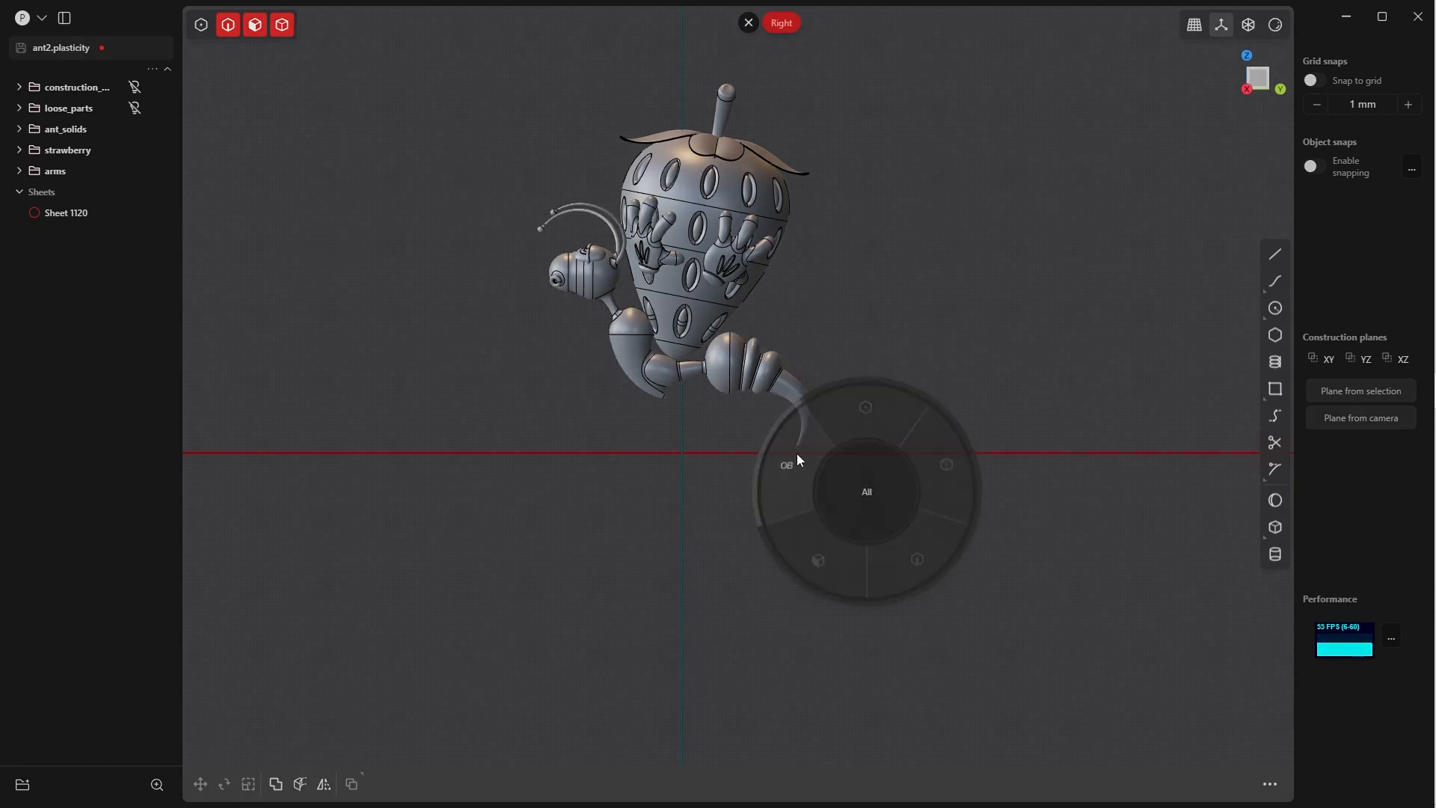
left_click(798, 455)
left_click_drag(998, 500, 429, 60)
- Rotate the whole selected model about 23.35° about the X axis in the right view
middle_click_drag(499, 90, 912, 337)
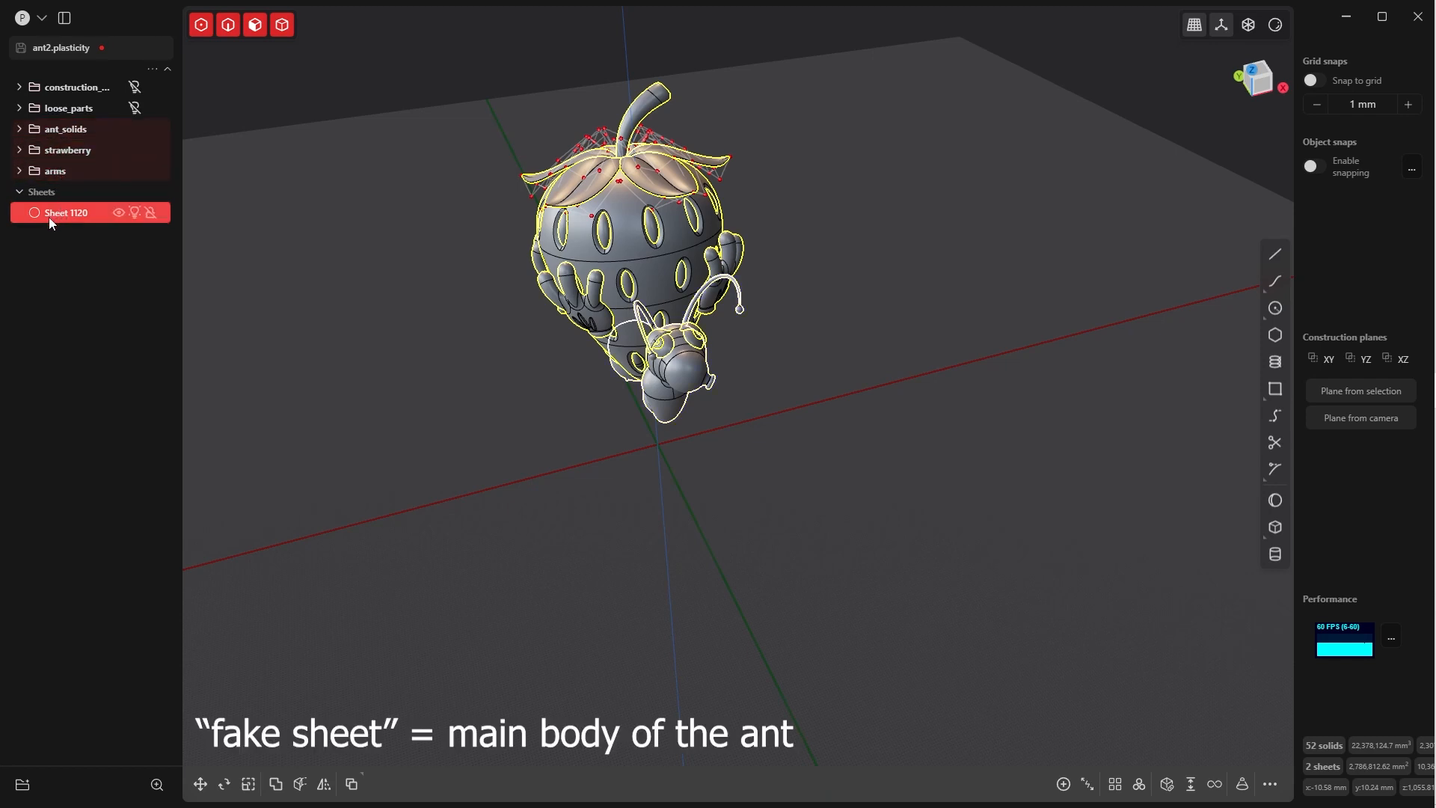
key("grave")
left_click(814, 250)
middle_click_drag(791, 297, 767, 339, "shift")
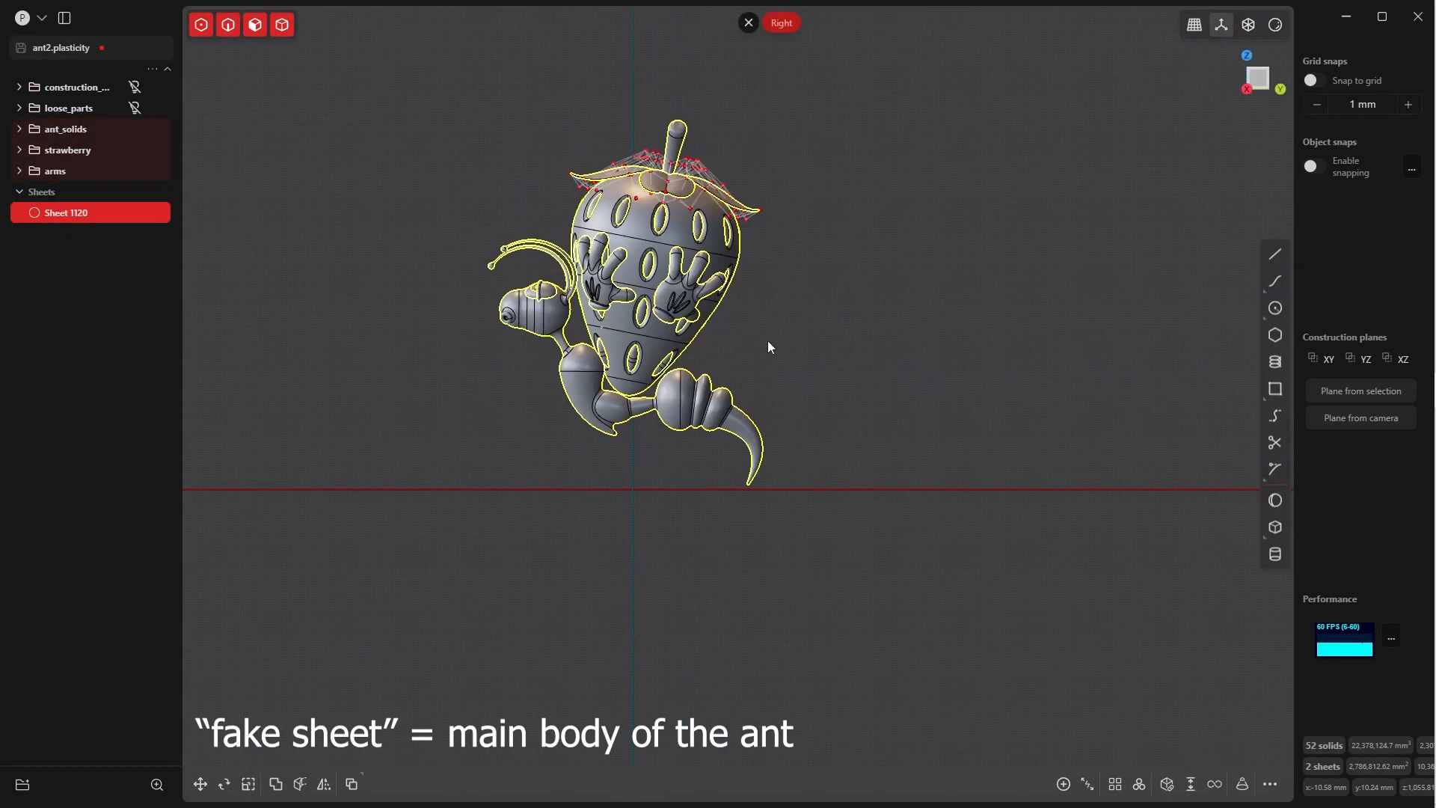
scroll(768, 344, "up", 3)
middle_click_drag(746, 394, 792, 333, "shift")
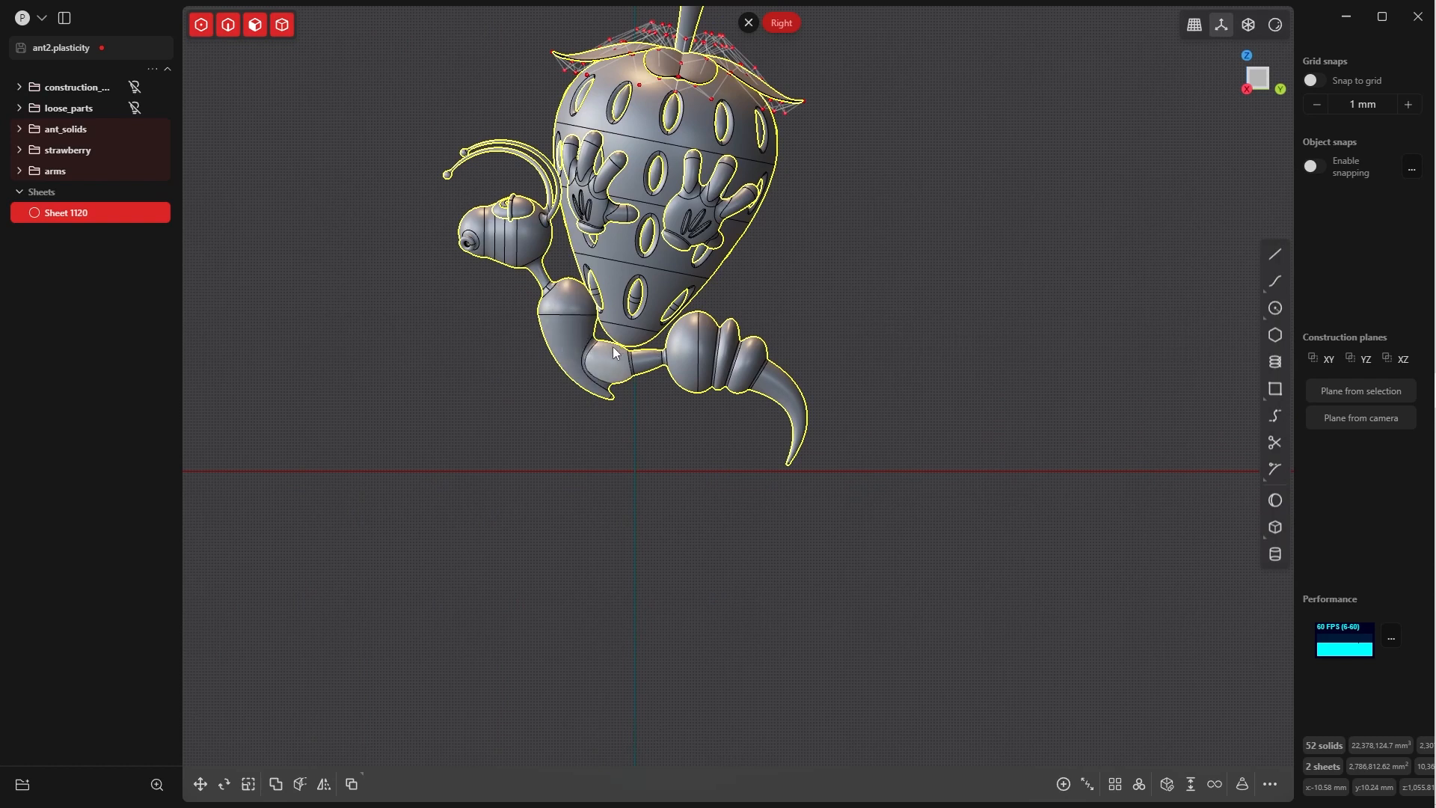
key("r")
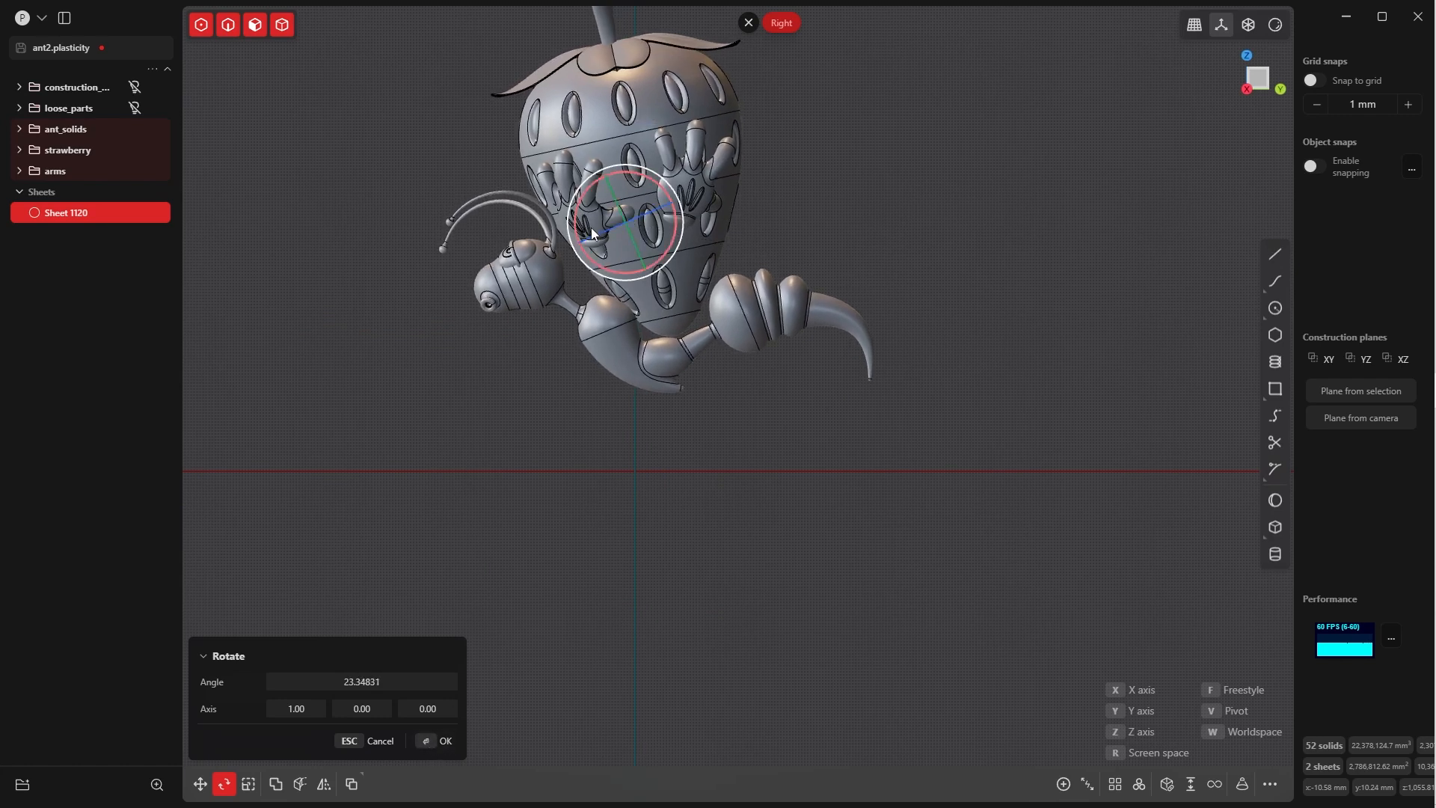
middle_click_drag(590, 226, 543, 290, "shift")
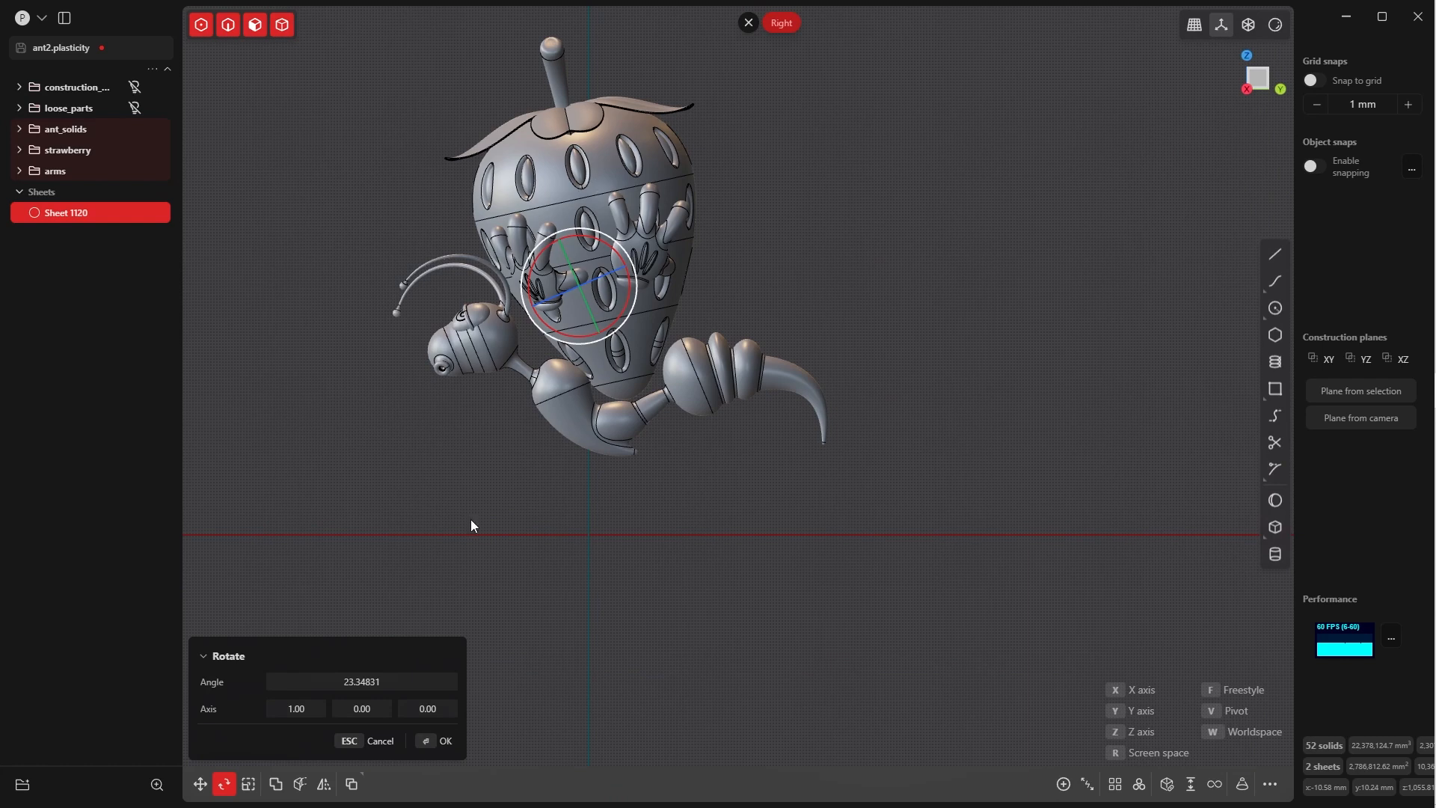
left_click(427, 745)
- Hide Sheet 1120 and show it again to check which parts of the ant it contains
left_click_drag(722, 46, 589, 197)
left_click(90, 213)
key("h")
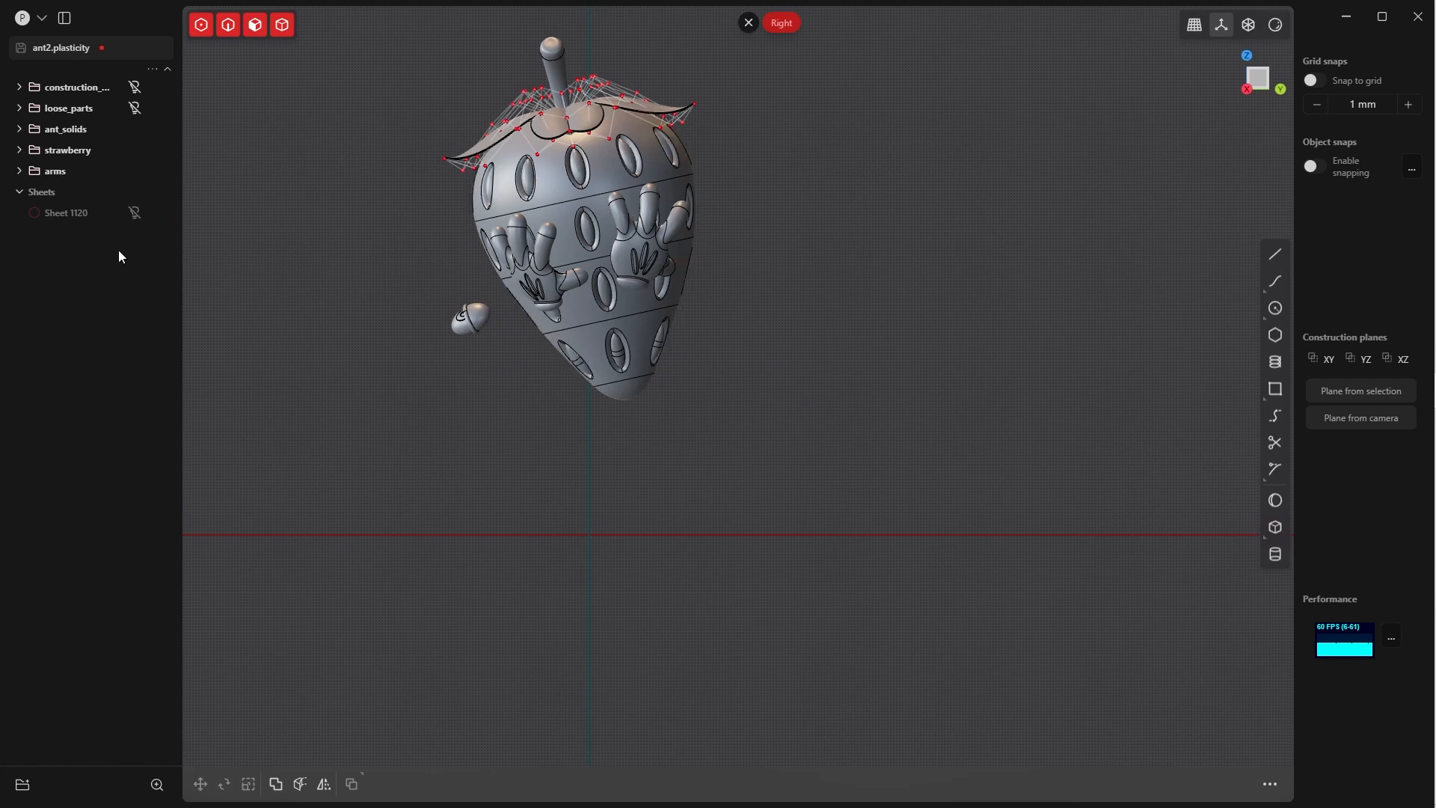
left_click(134, 214)
left_click(142, 214)
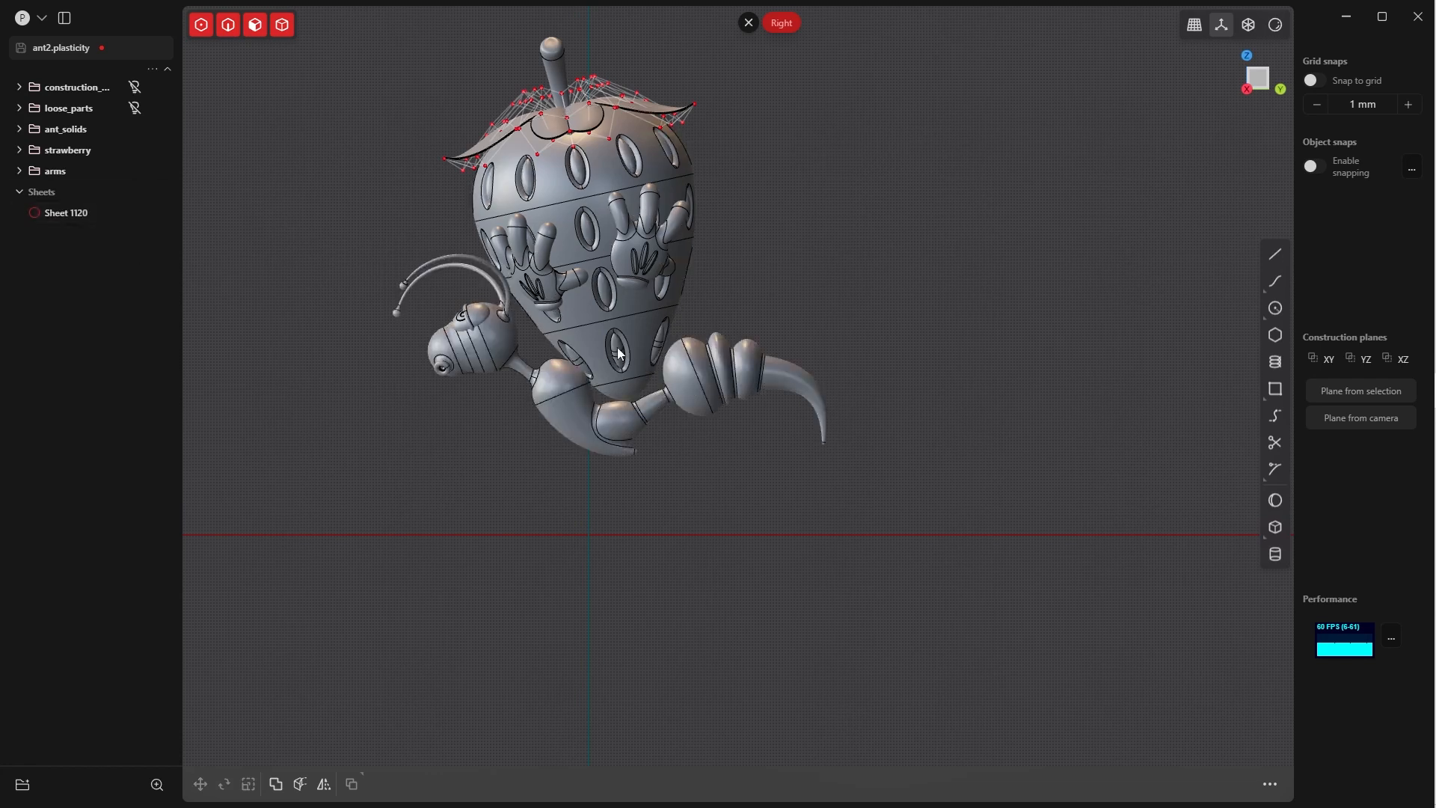
- Lock Sheet 1120 and the ant_solids group, and select the strawberry and arms
left_click(150, 213)
left_click(150, 132)
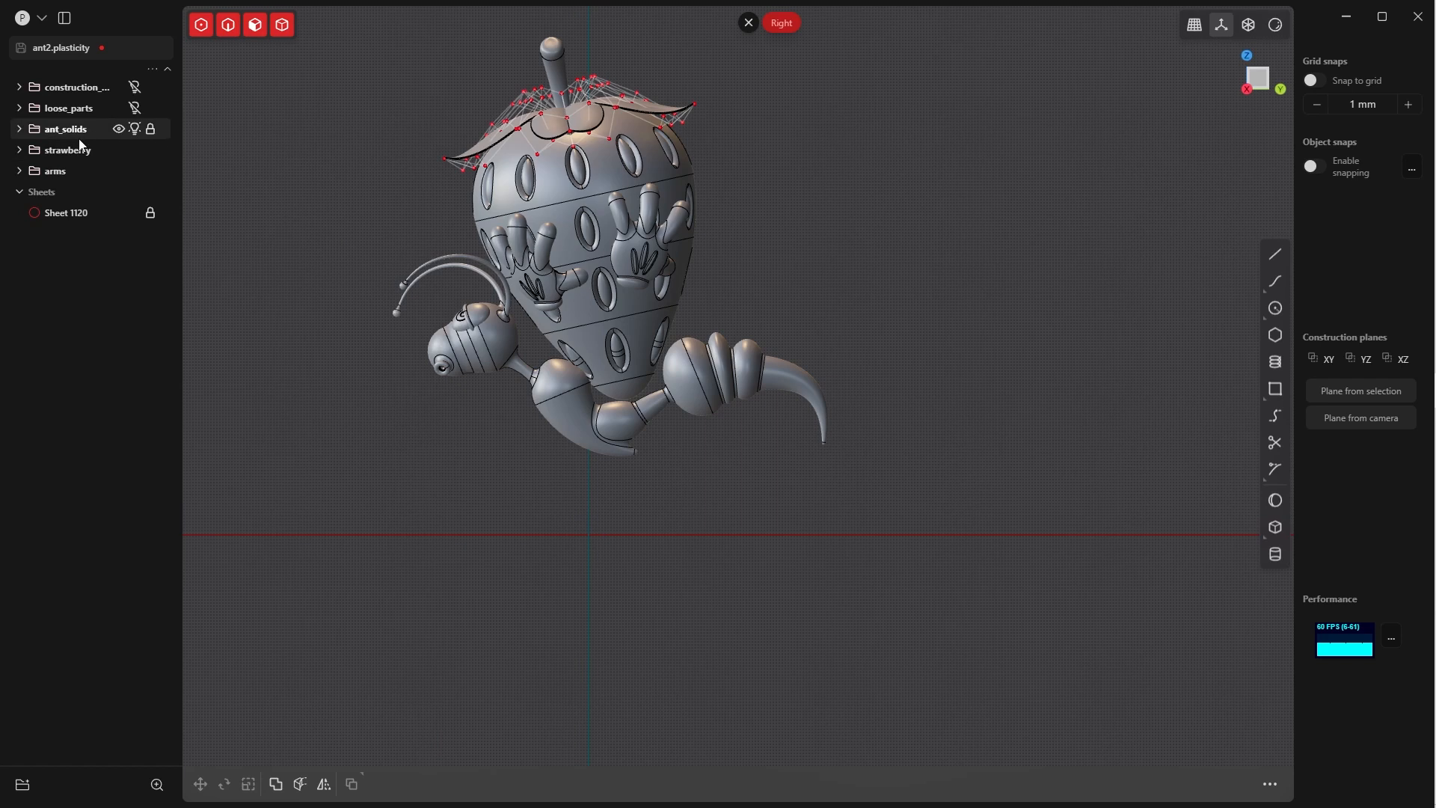
left_click_drag(883, 467, 440, 36)
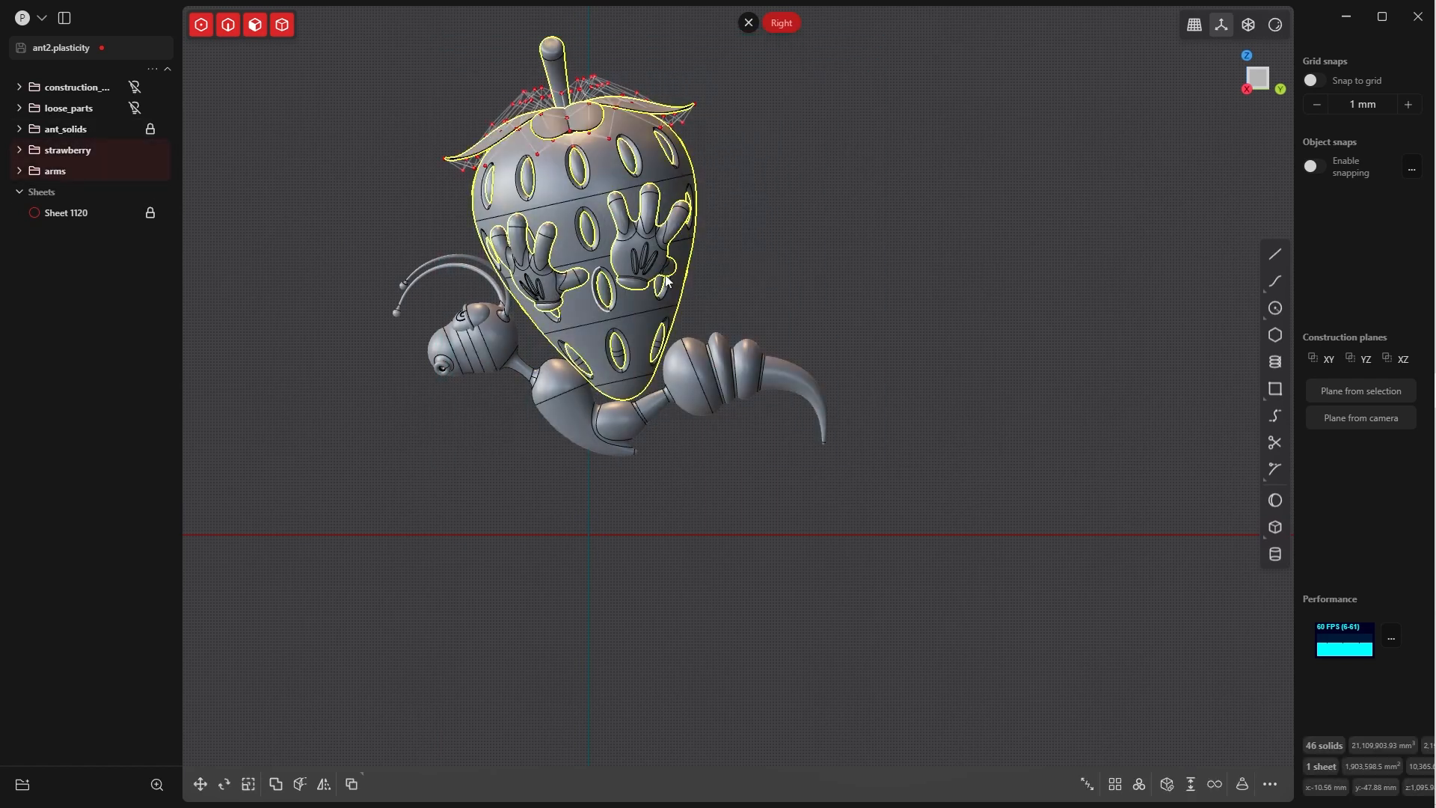
- Rotate the strawberry and arms about 6.6° about the X axis, shift them slightly toward the ant's abdomen, and save the file
middle_click_drag(612, 241, 802, 274)
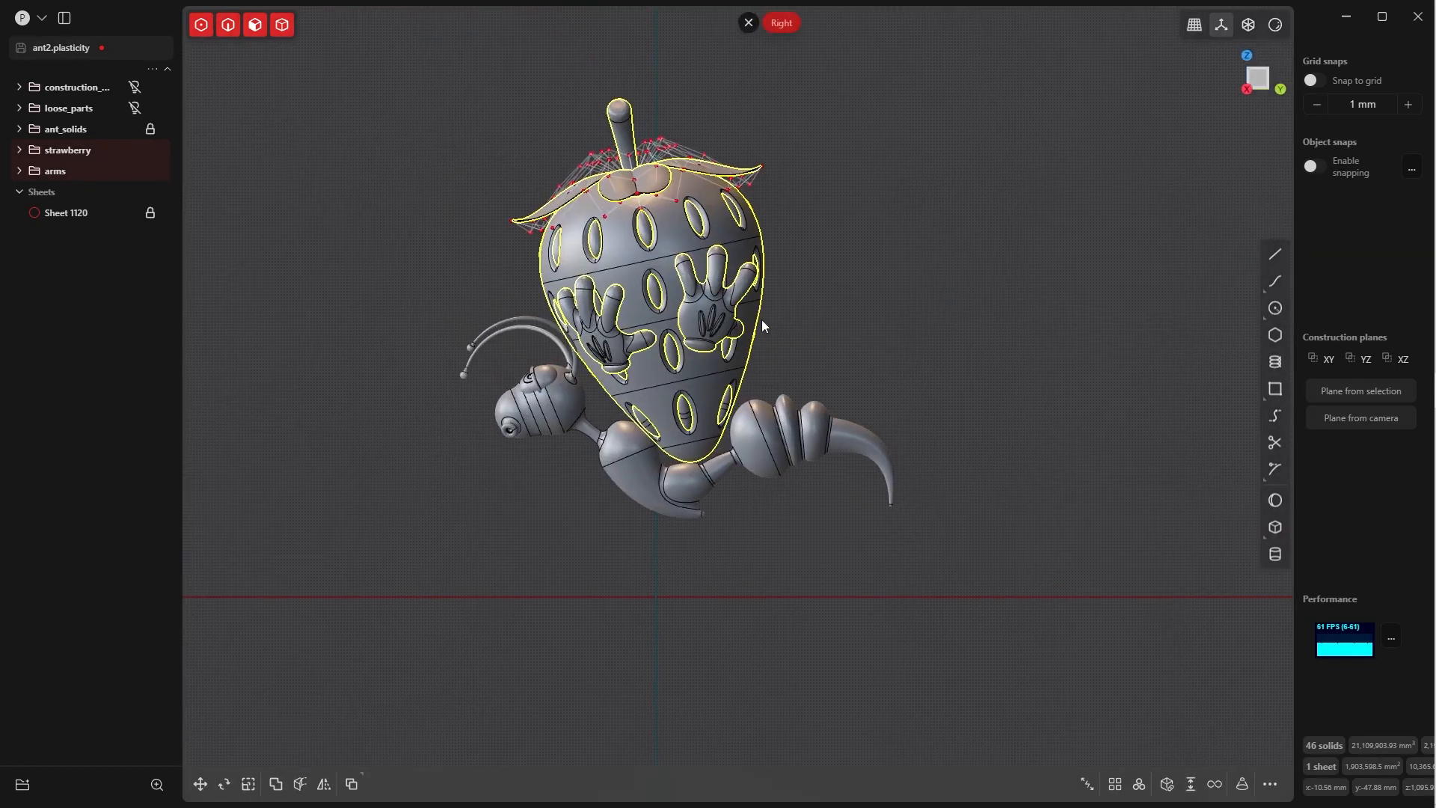
key("r")
key("r")
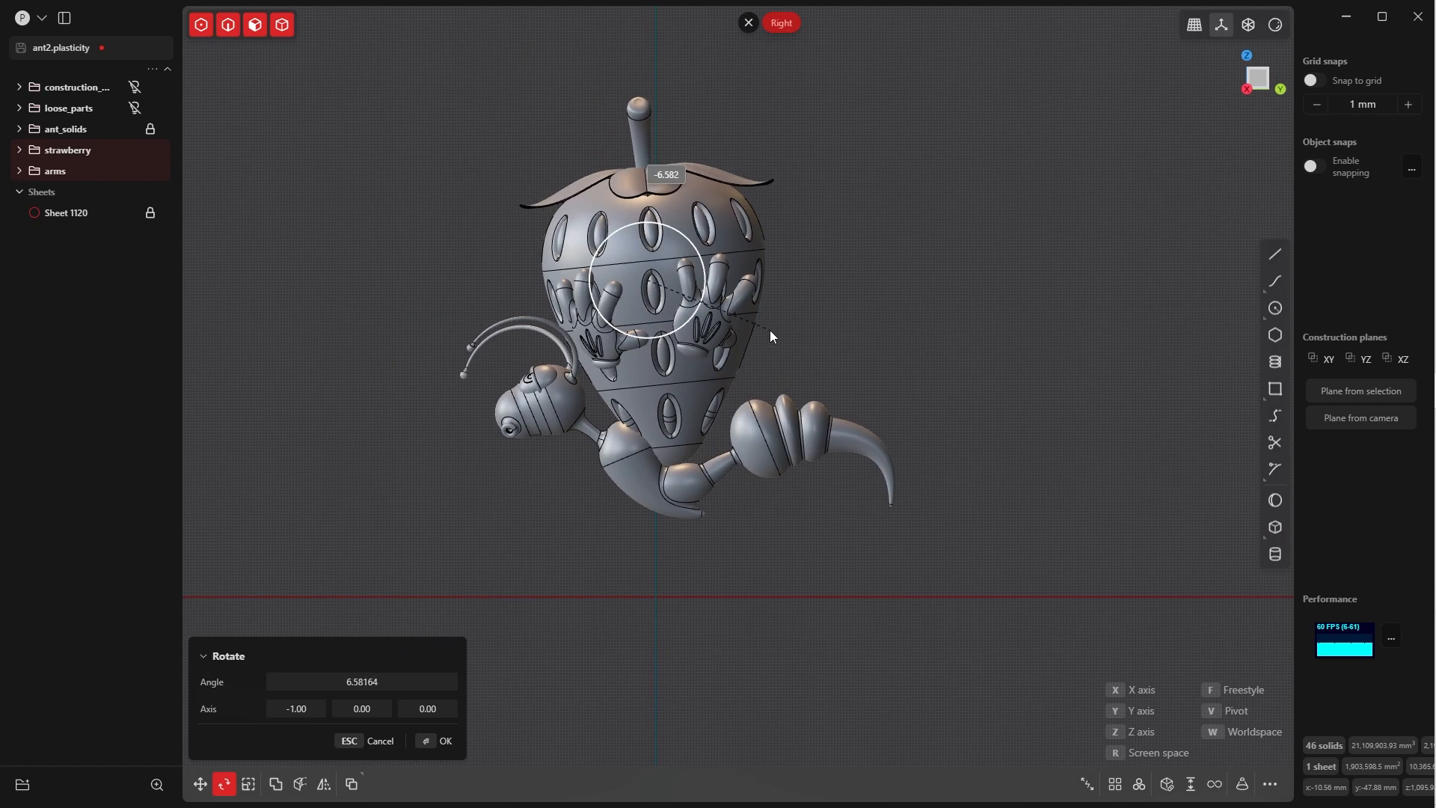
left_click(769, 332)
left_click(769, 332)
middle_click_drag(607, 236, 610, 292, "shift")
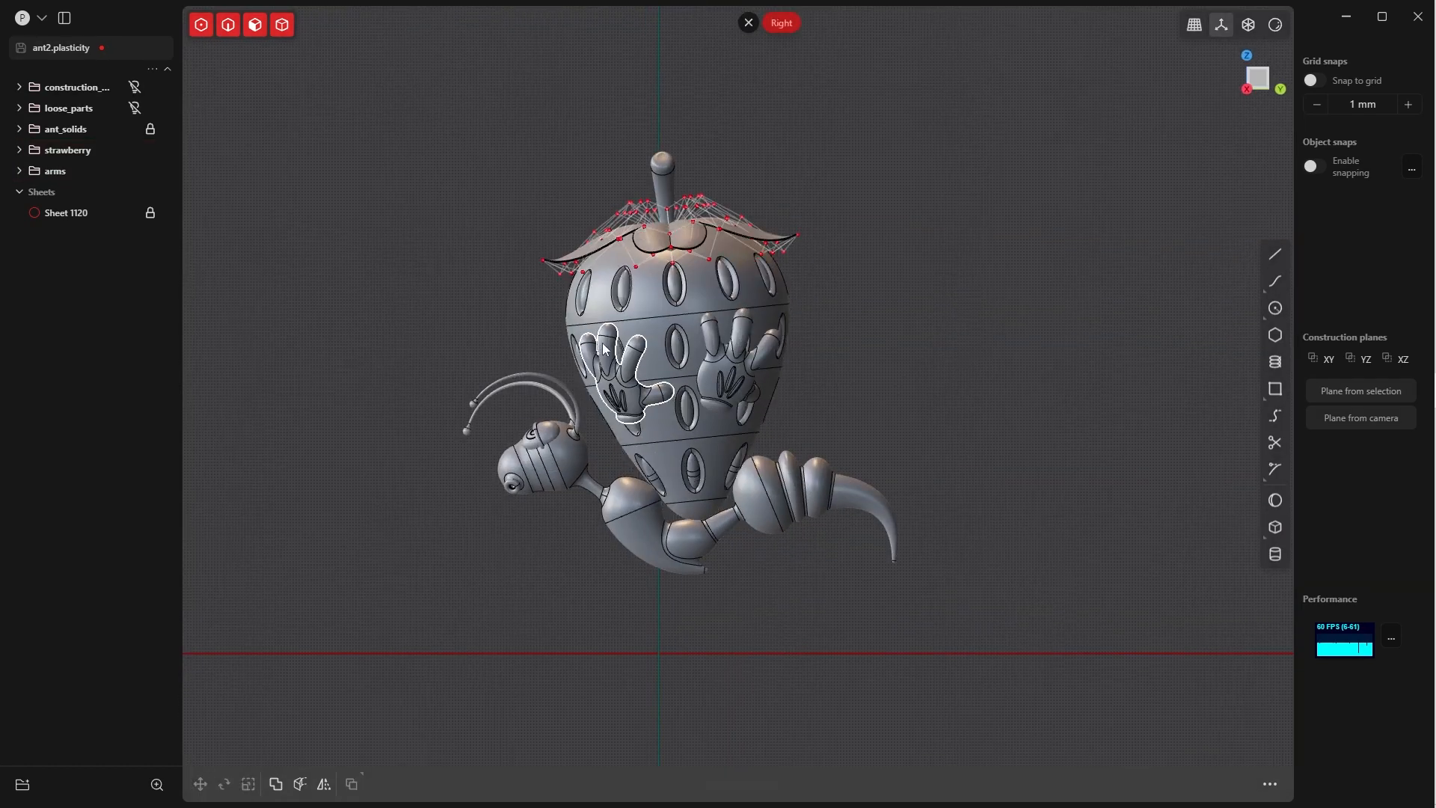
key("ctrl+s")
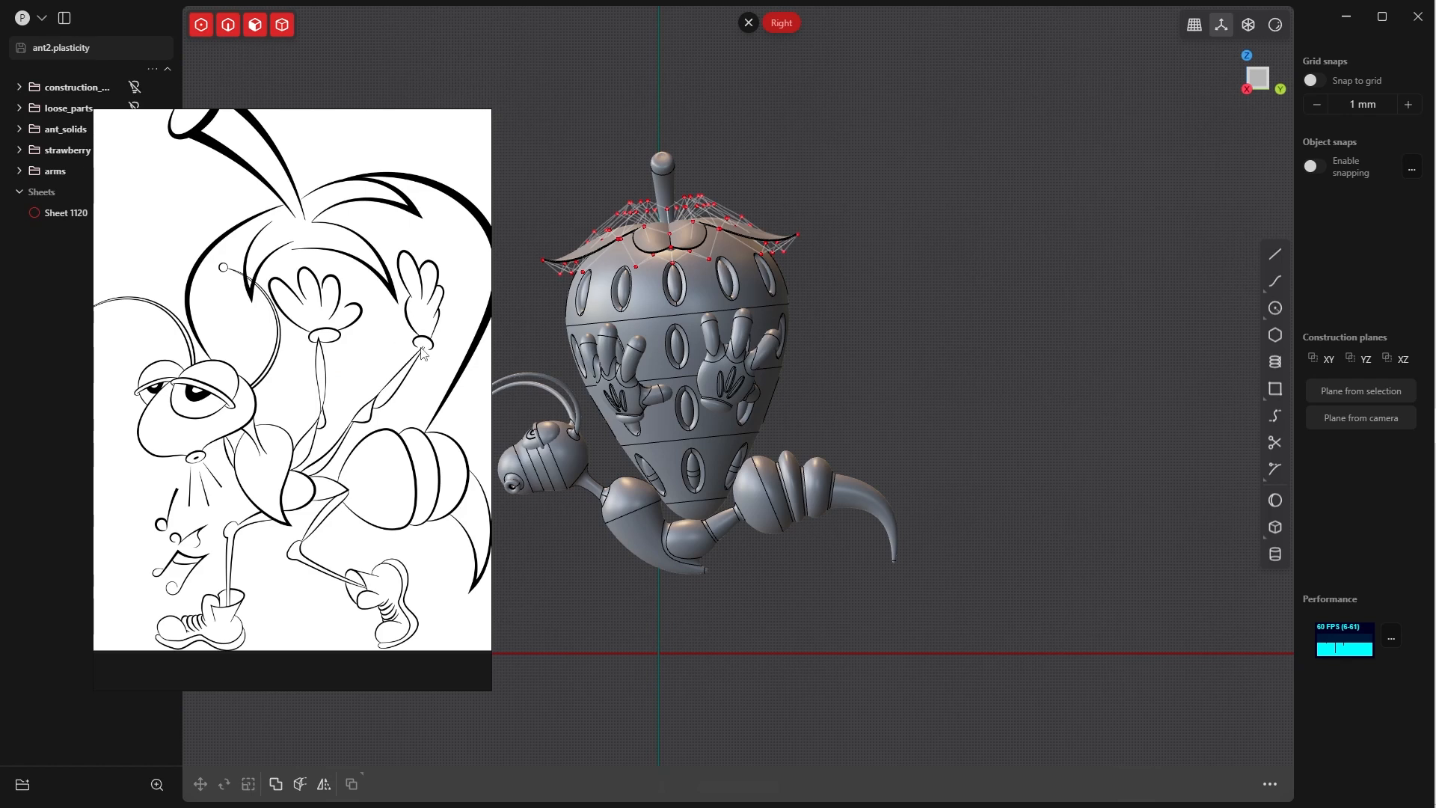
- Dismiss the reference drawing and switch the model to the top view
left_click(849, 343)
mouse_move(927, 414)
middle_mouse_down("shift")
mouse_move(775, 377)
mouse_move(809, 374)
middle_mouse_up("shift")
scroll(860, 422, "down", 1)
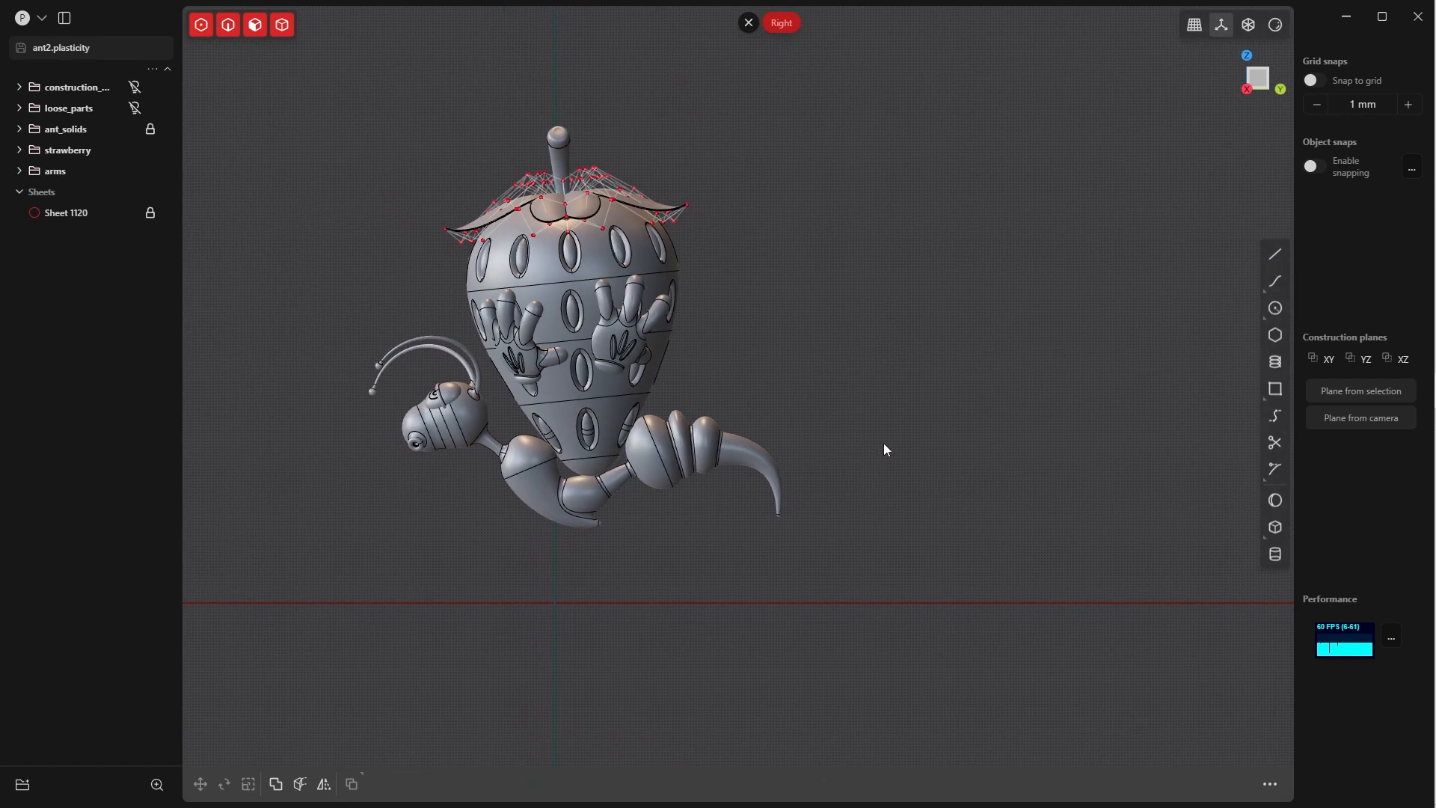
left_click(1274, 308)
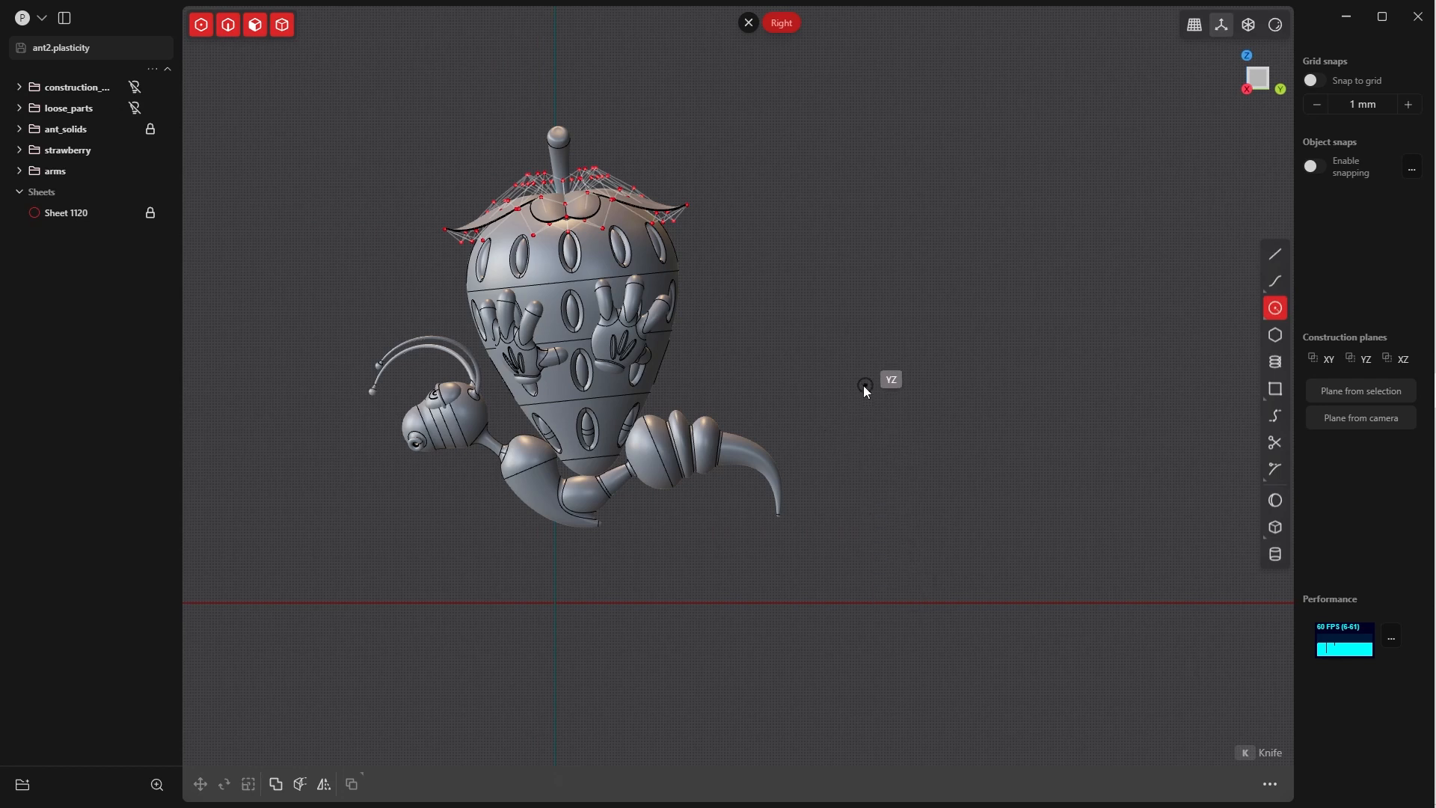
key("Escape")
key("Tab")
key("grave")
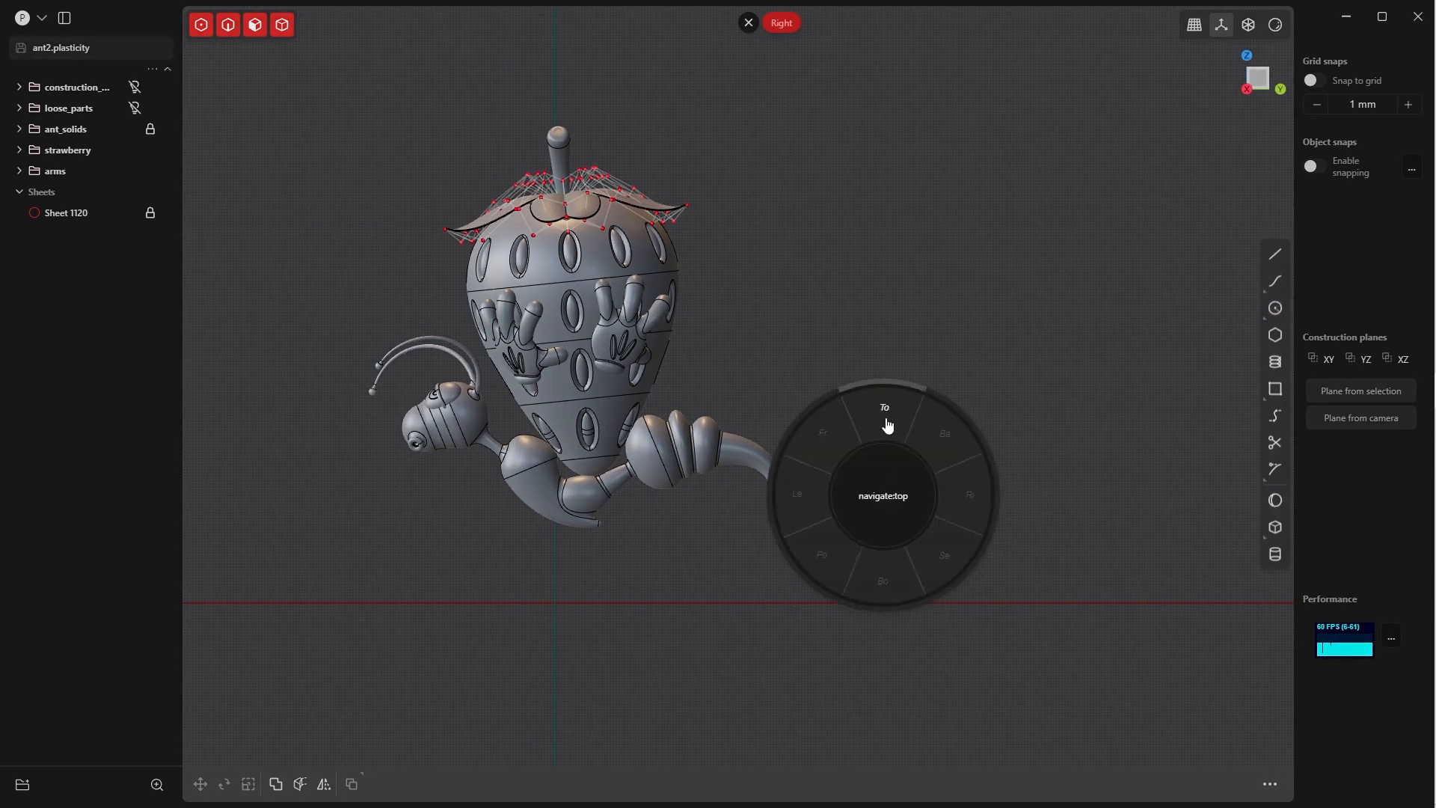
left_click(887, 421)
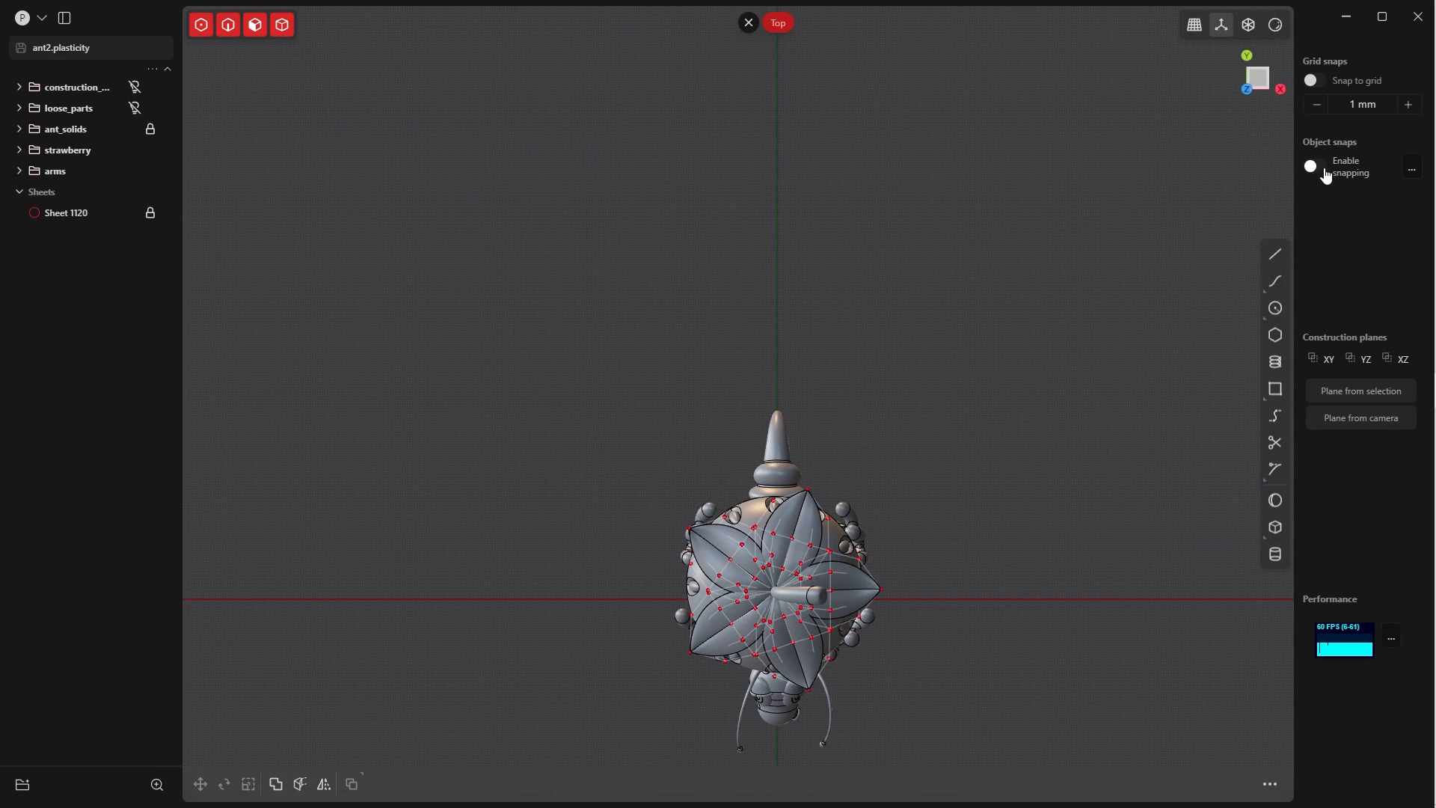
left_click(1275, 308)
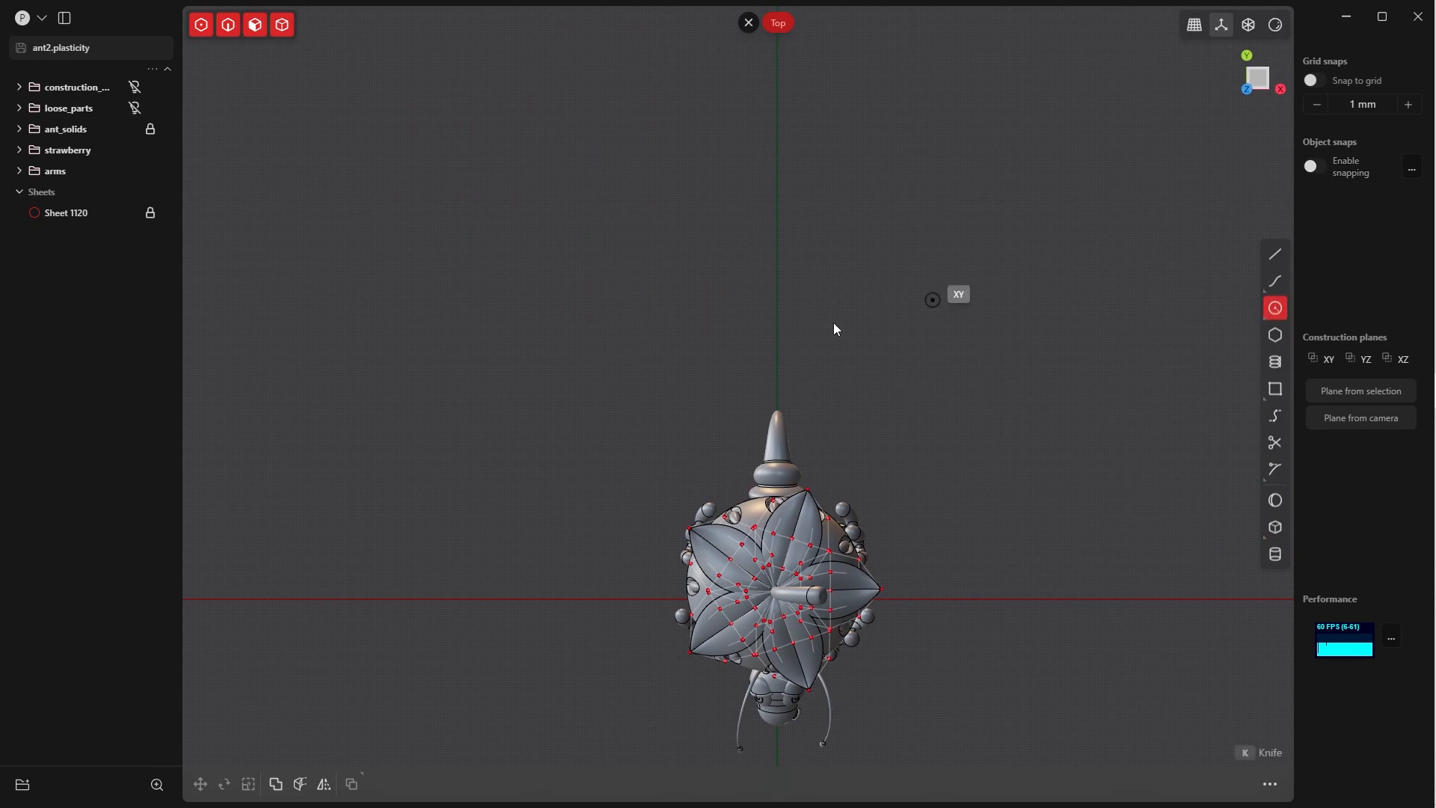
left_click(671, 311)
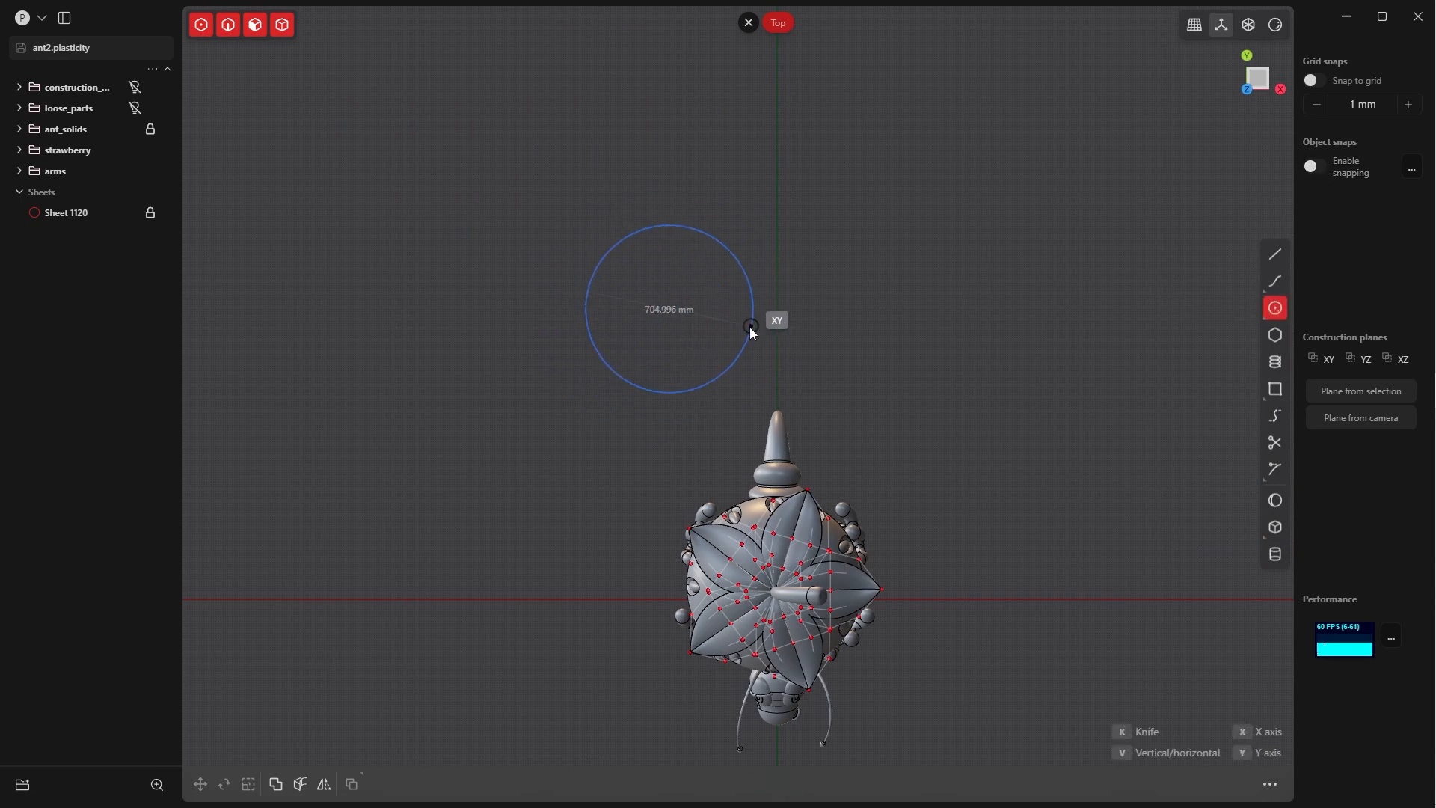
key("Escape")
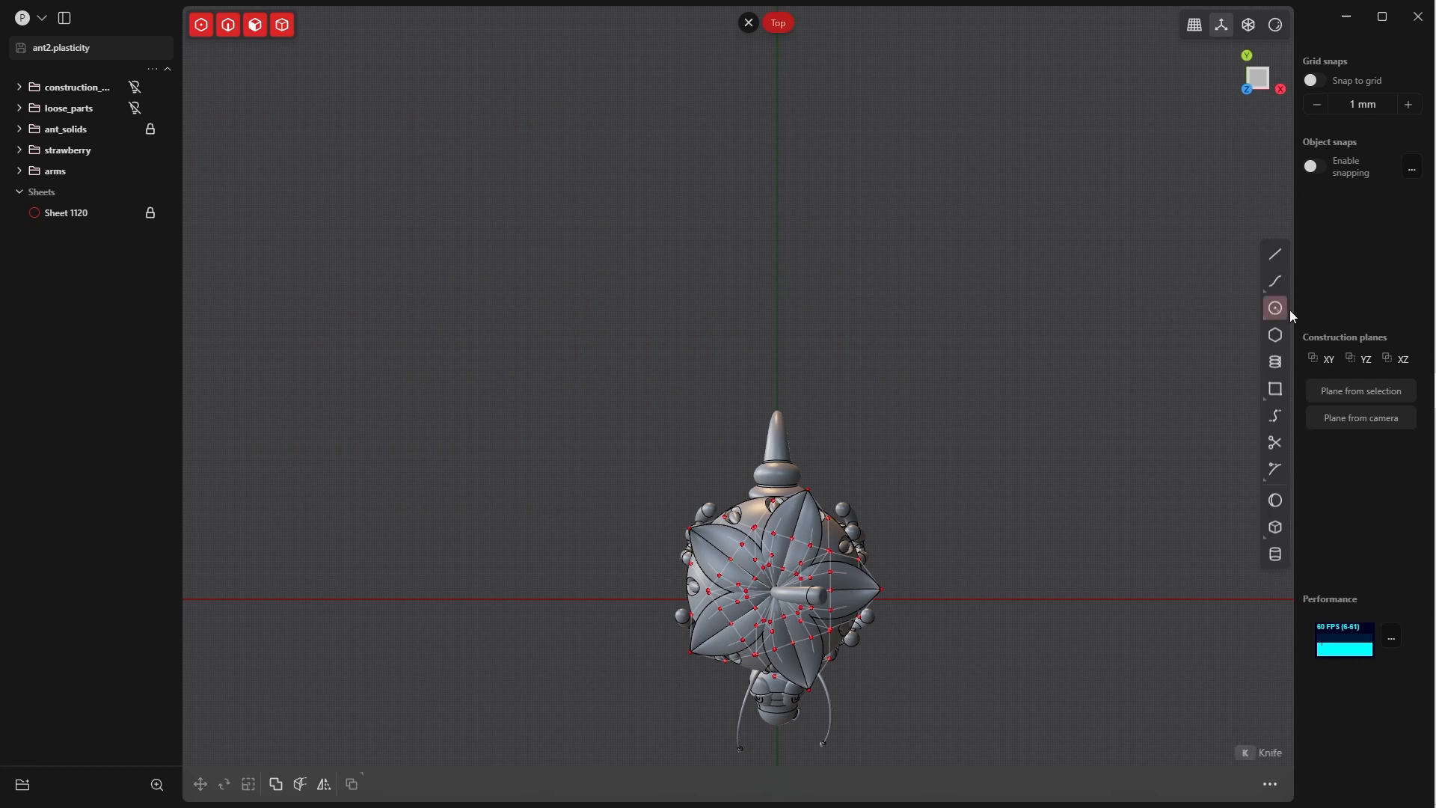
- Enable object snapping and draw a circle about 213 mm in diameter, centred on the Y axis behind the ant's tail
left_click(1314, 166)
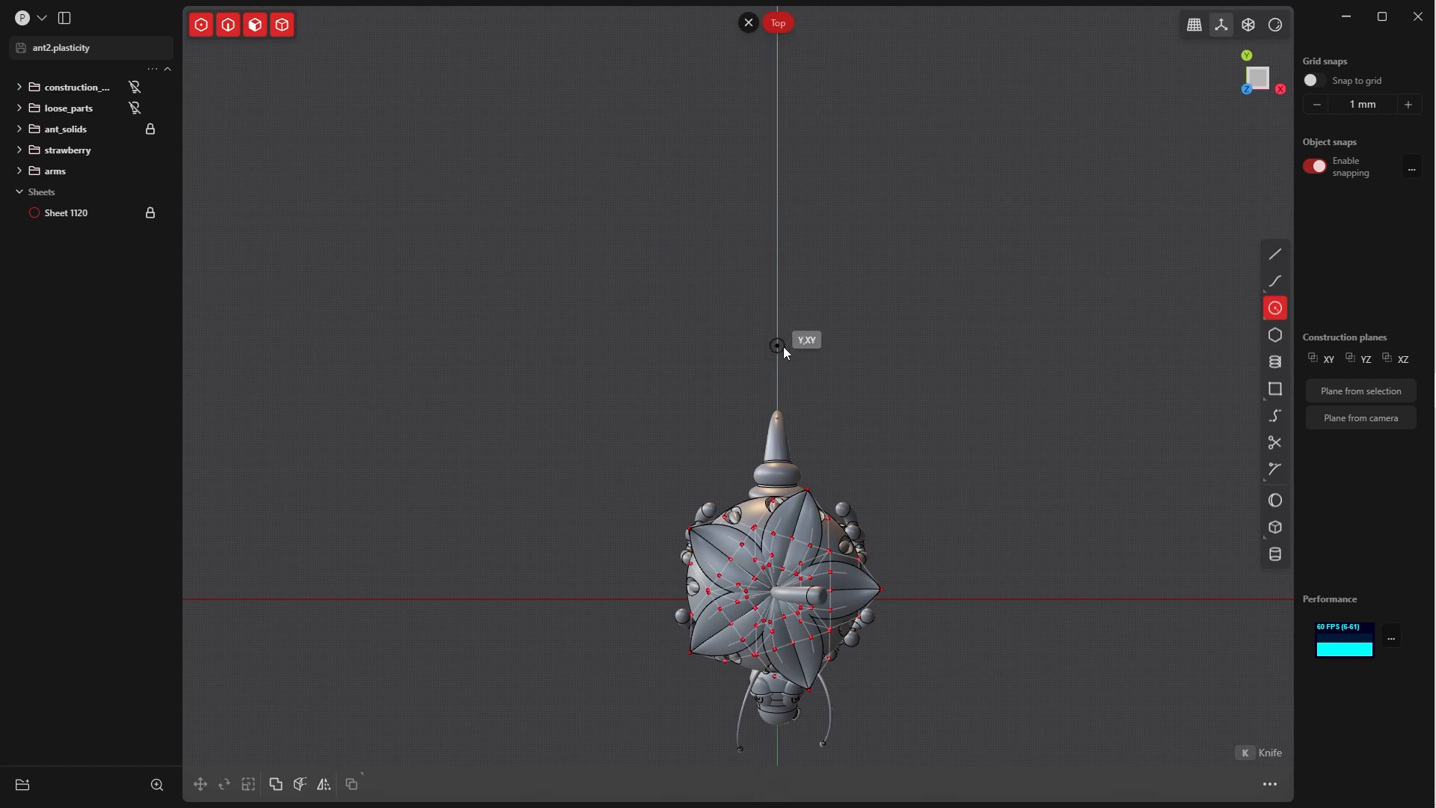
left_click(783, 348)
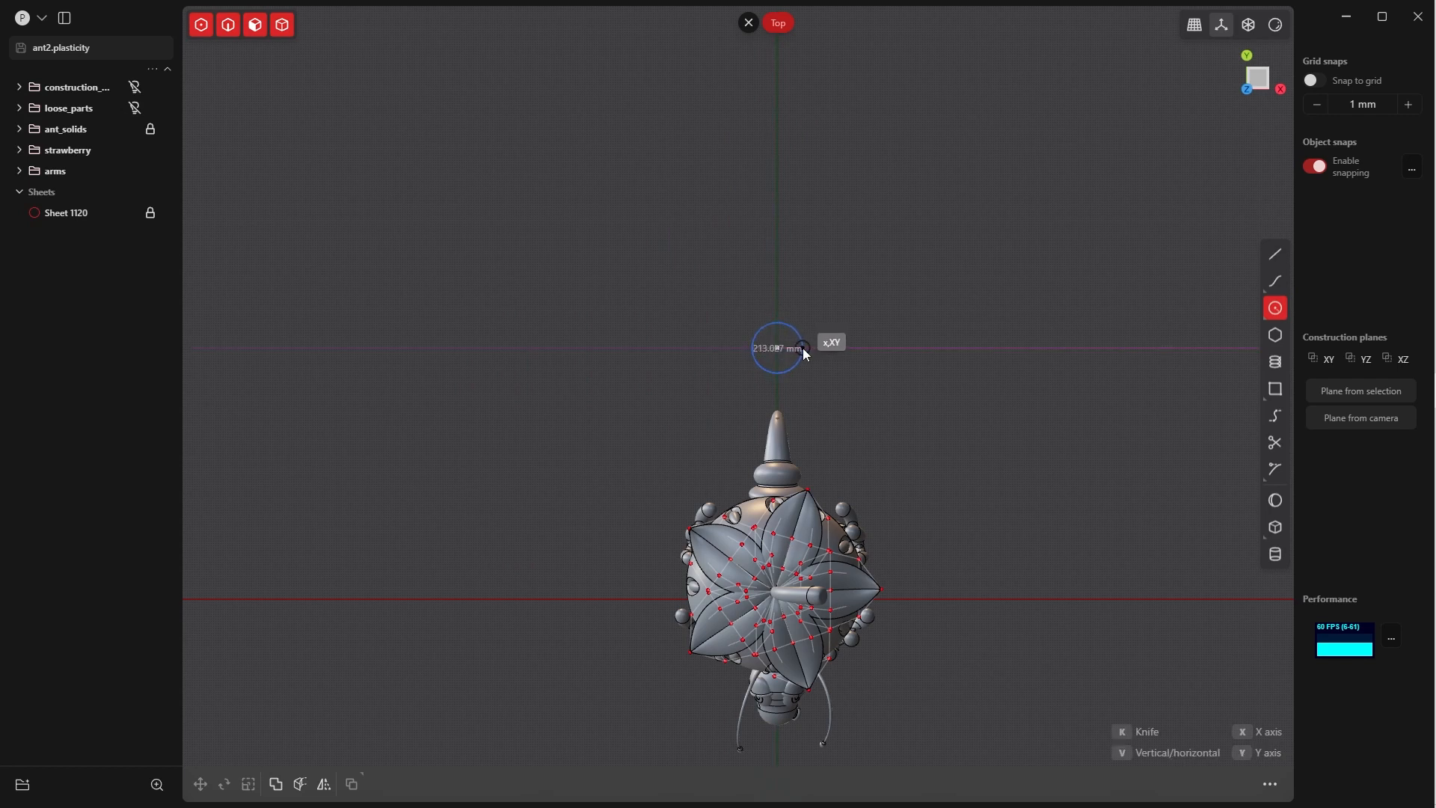
left_click(803, 348)
- Create a vertical rectangular array of the circle in the right view, with 3 instances over an extent of about 823 mm
middle_click_drag(761, 367, 575, 239)
key("grave")
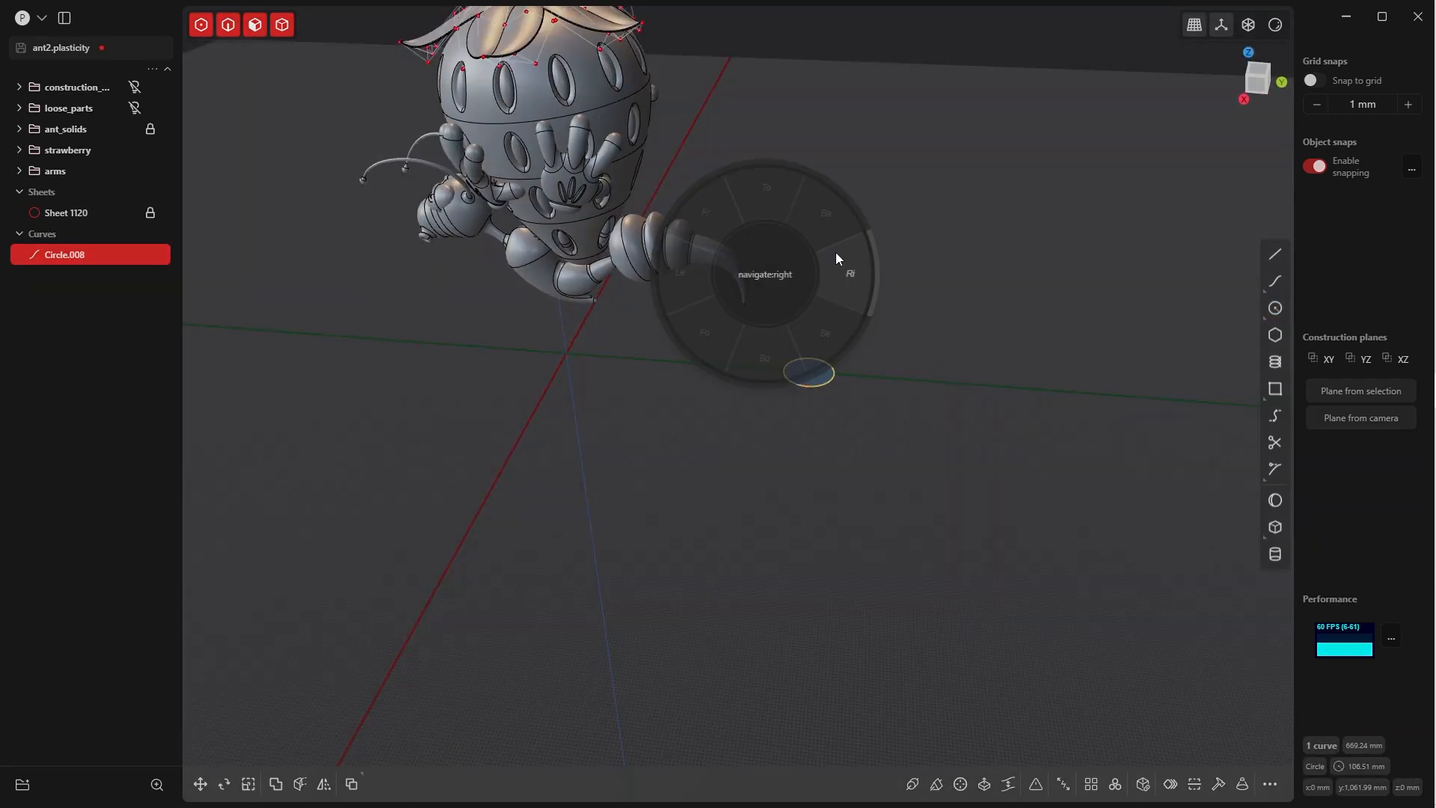
left_click(836, 259)
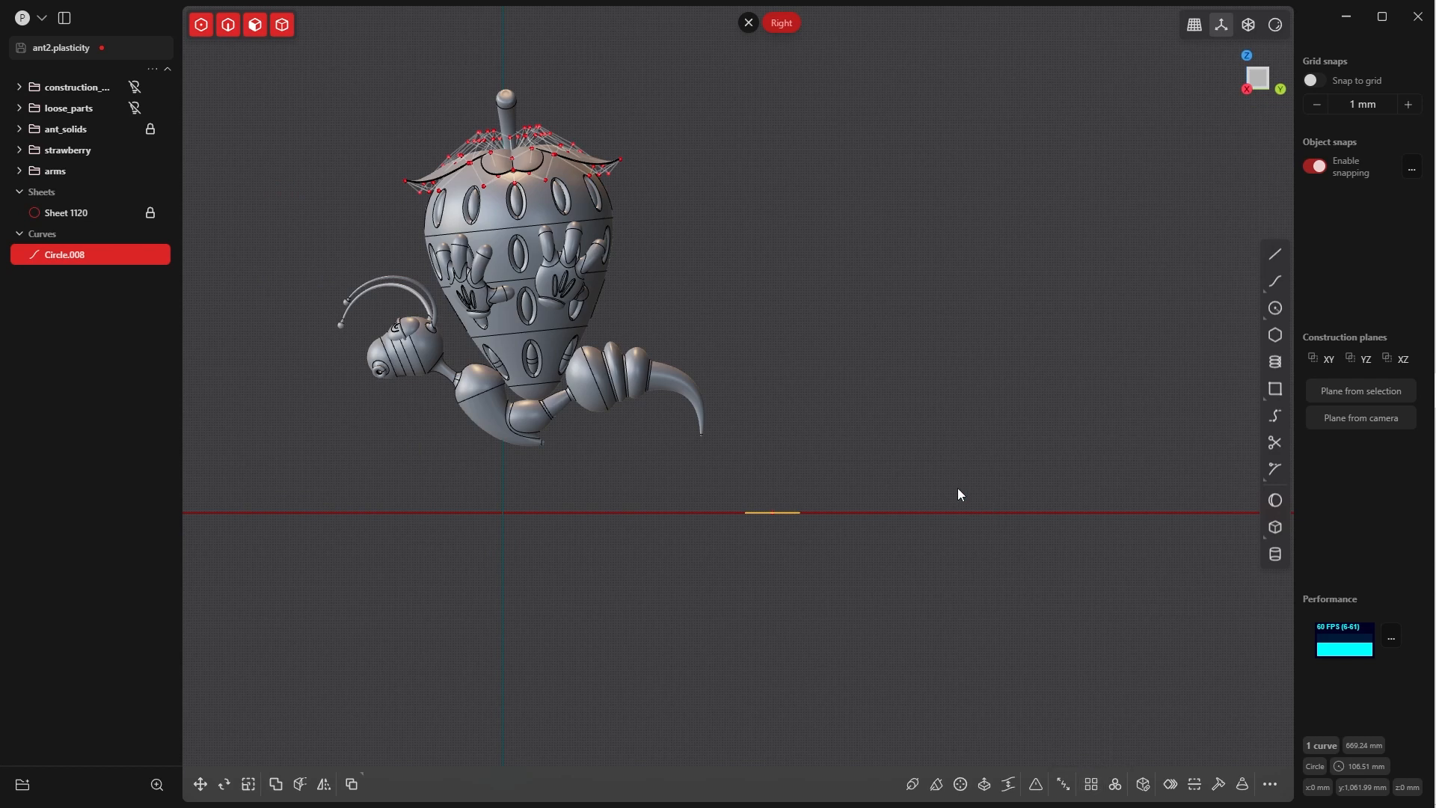
type("f")
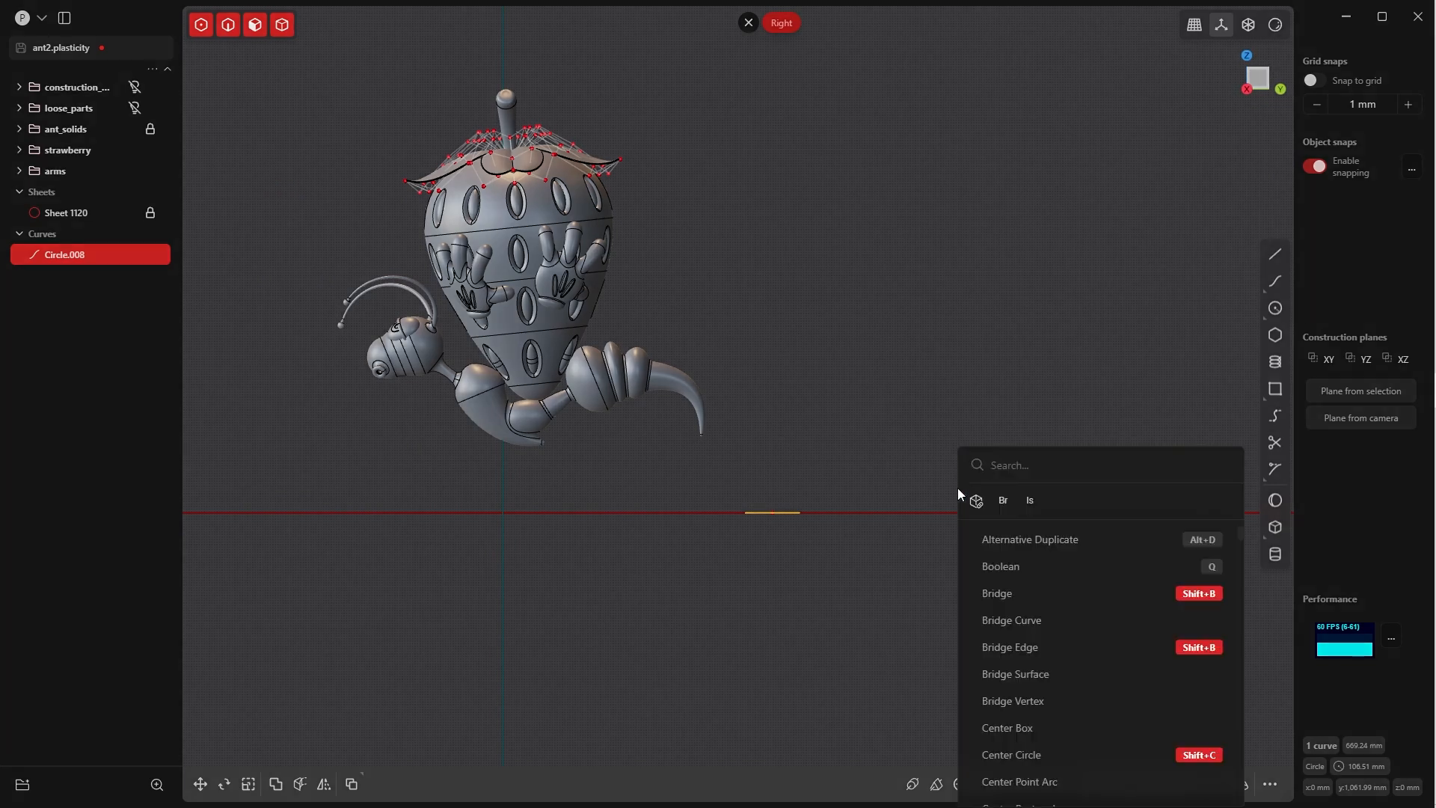
type("arr")
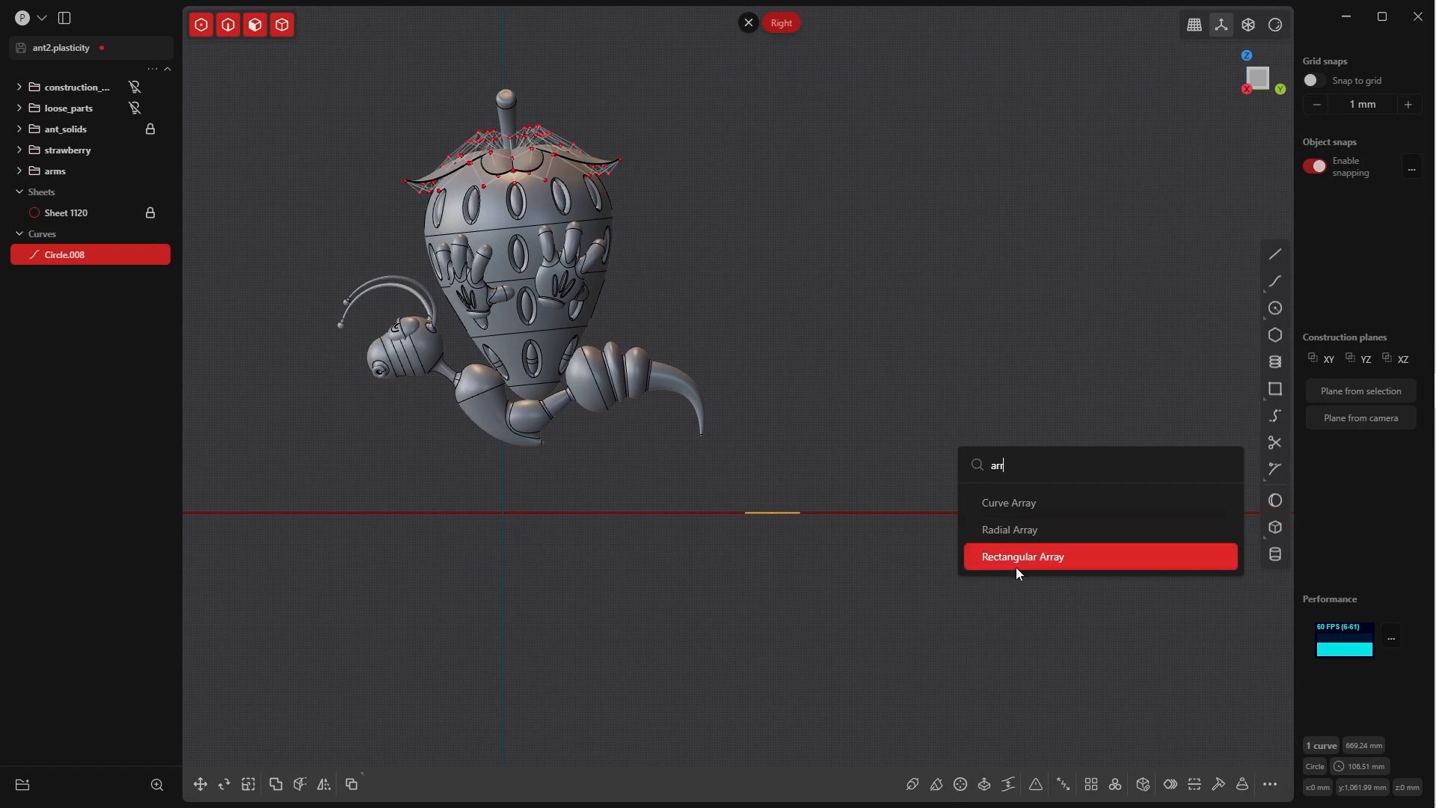
left_click(1017, 557)
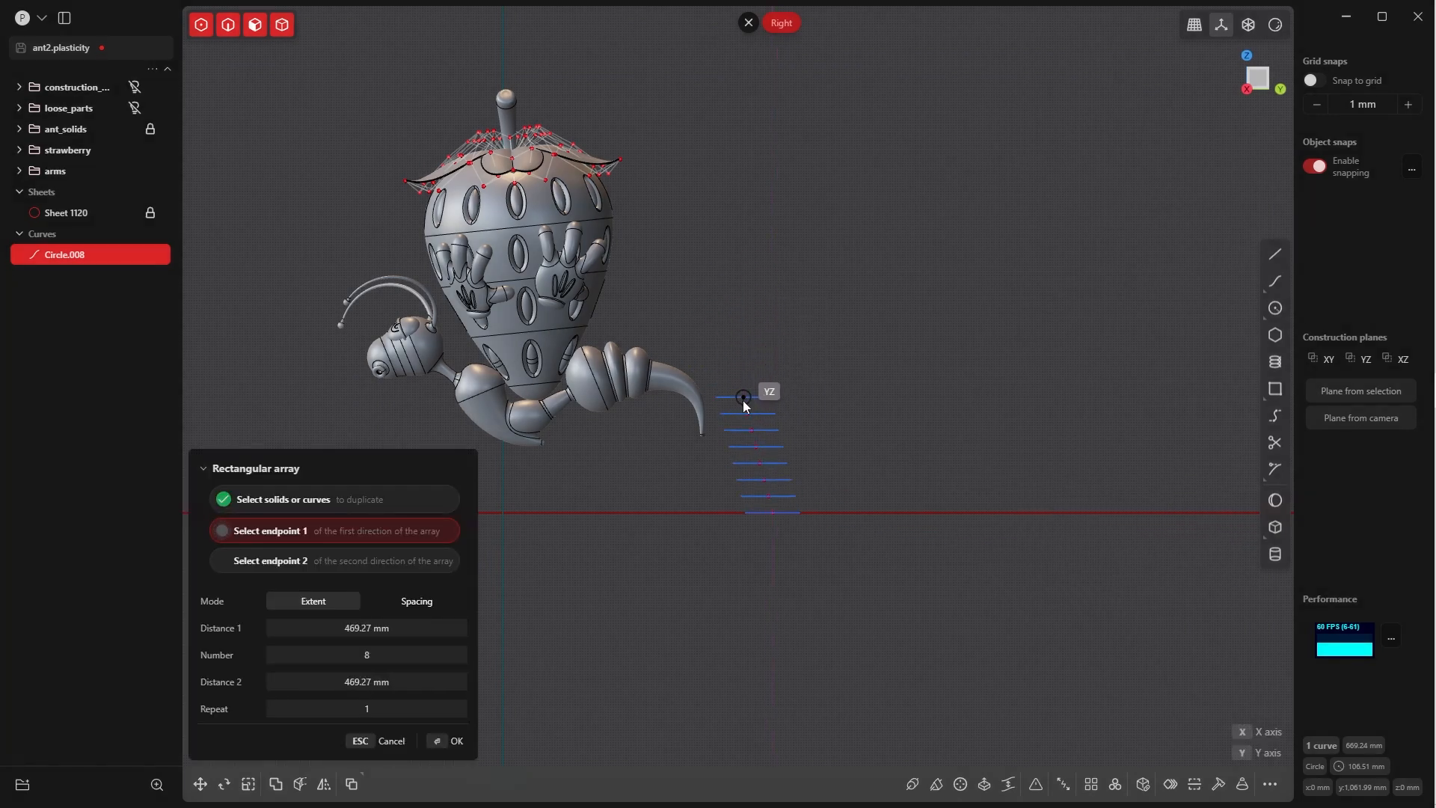
left_click(366, 655)
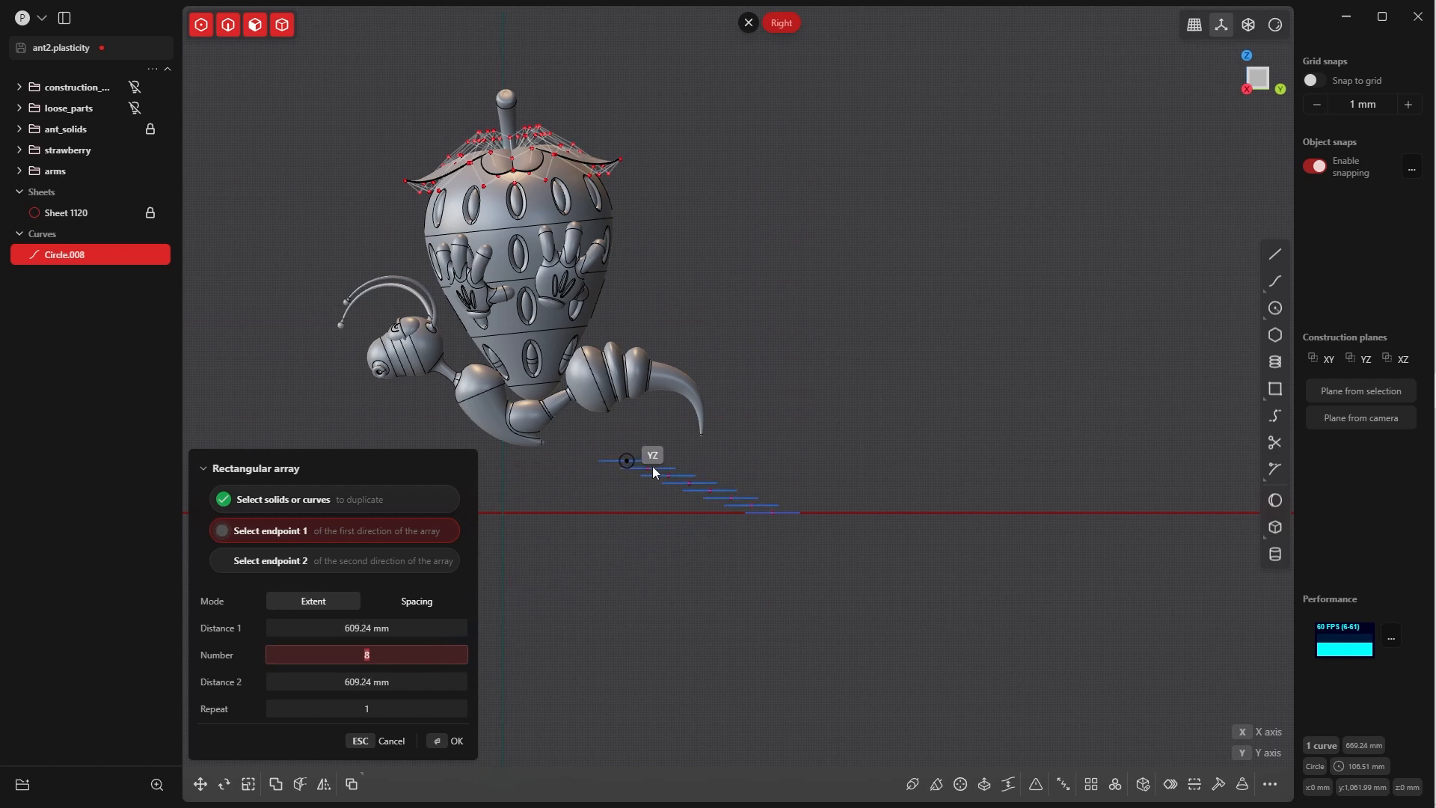
type("3")
key("Tab")
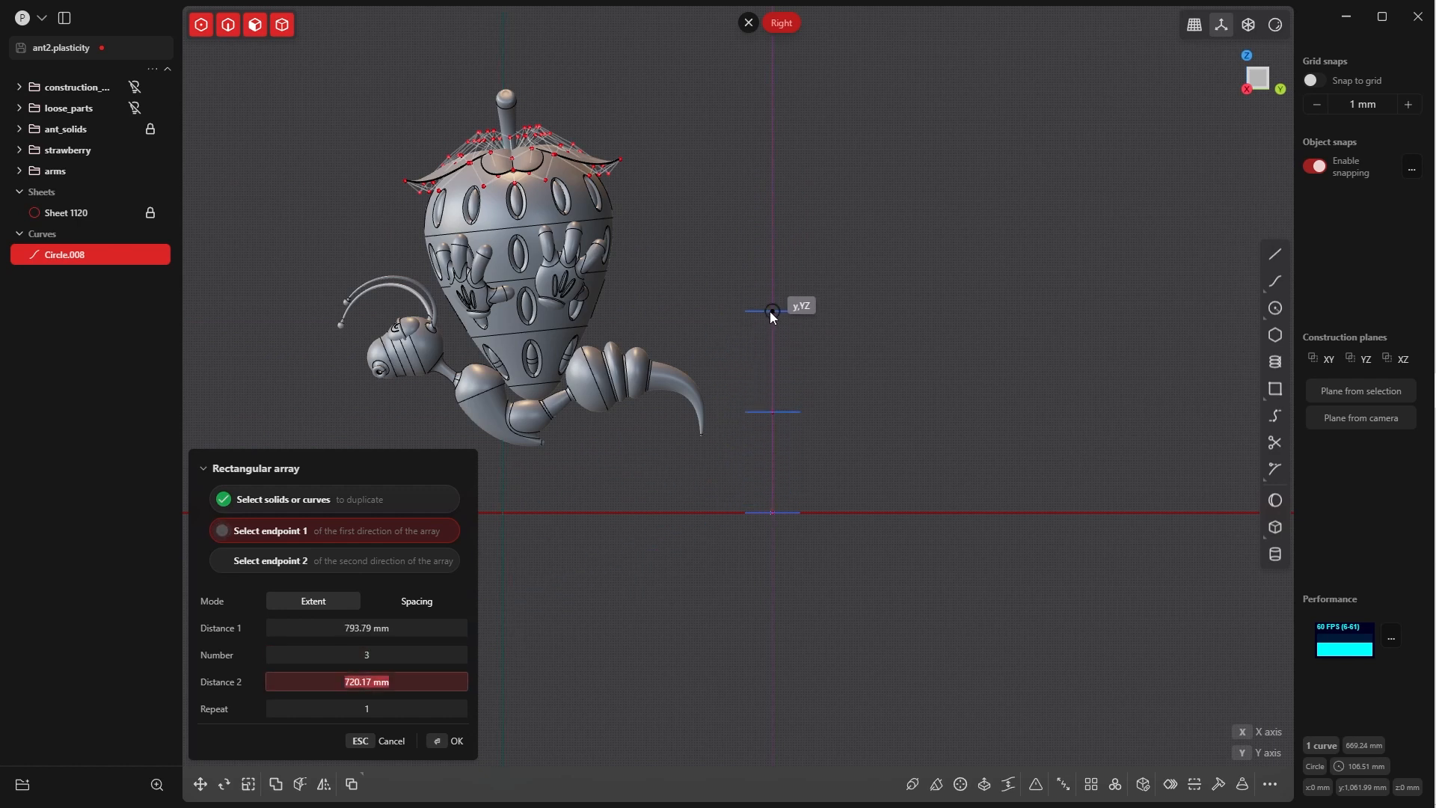
left_click(771, 303)
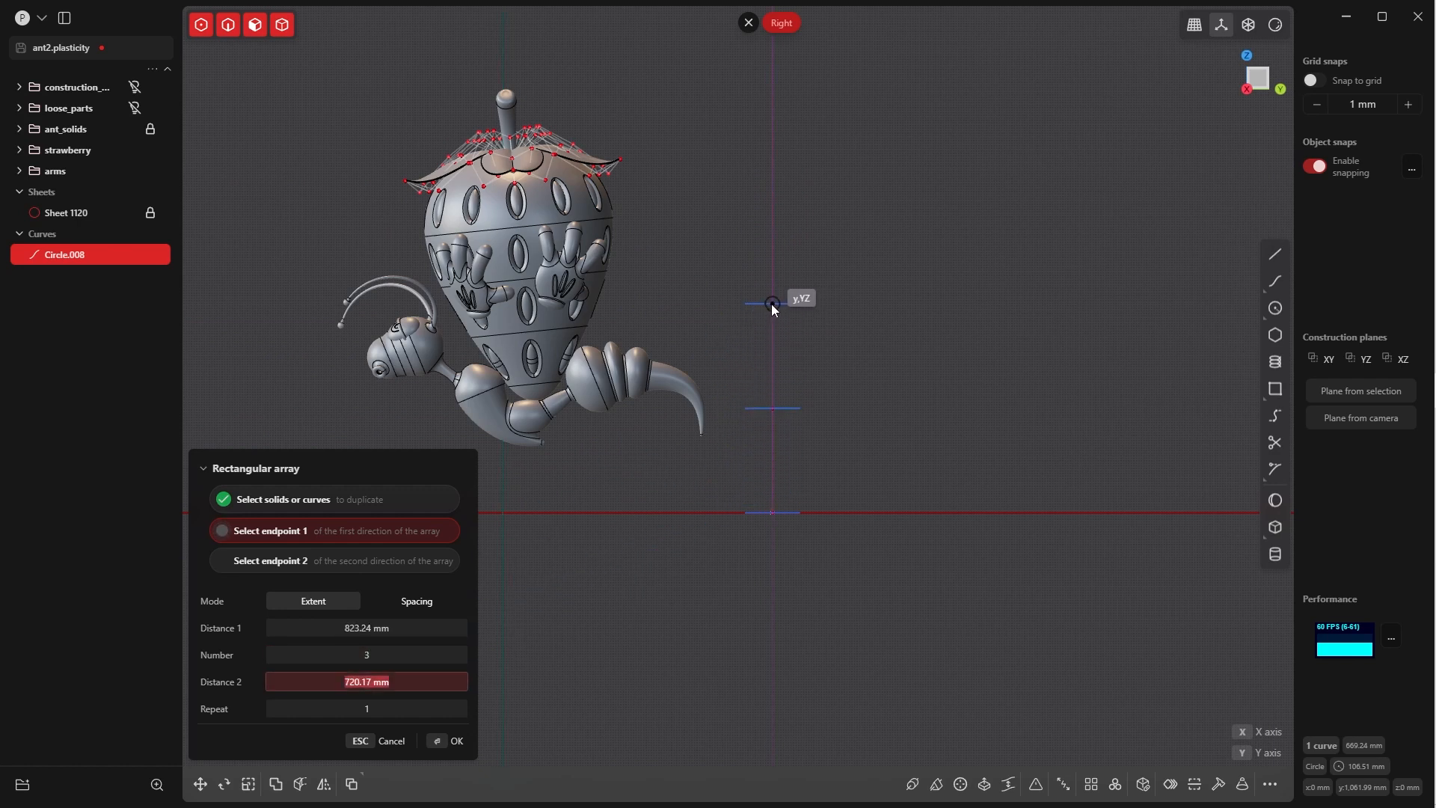
left_click(438, 743)
- Limit selection to edges and scale the middle circle down to a radius of about 65.5 mm
key("q")
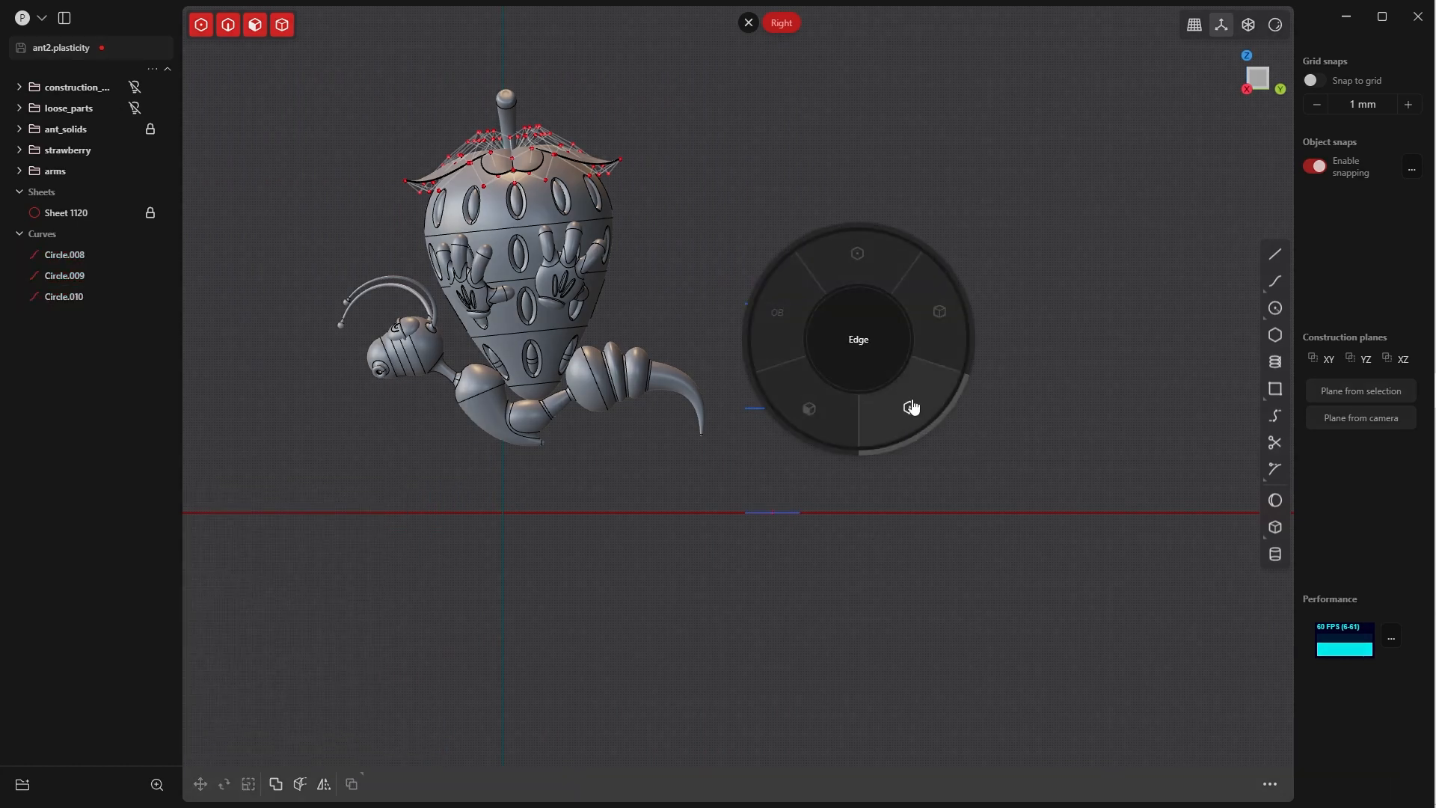
left_click(911, 406)
left_click_drag(871, 371, 724, 431)
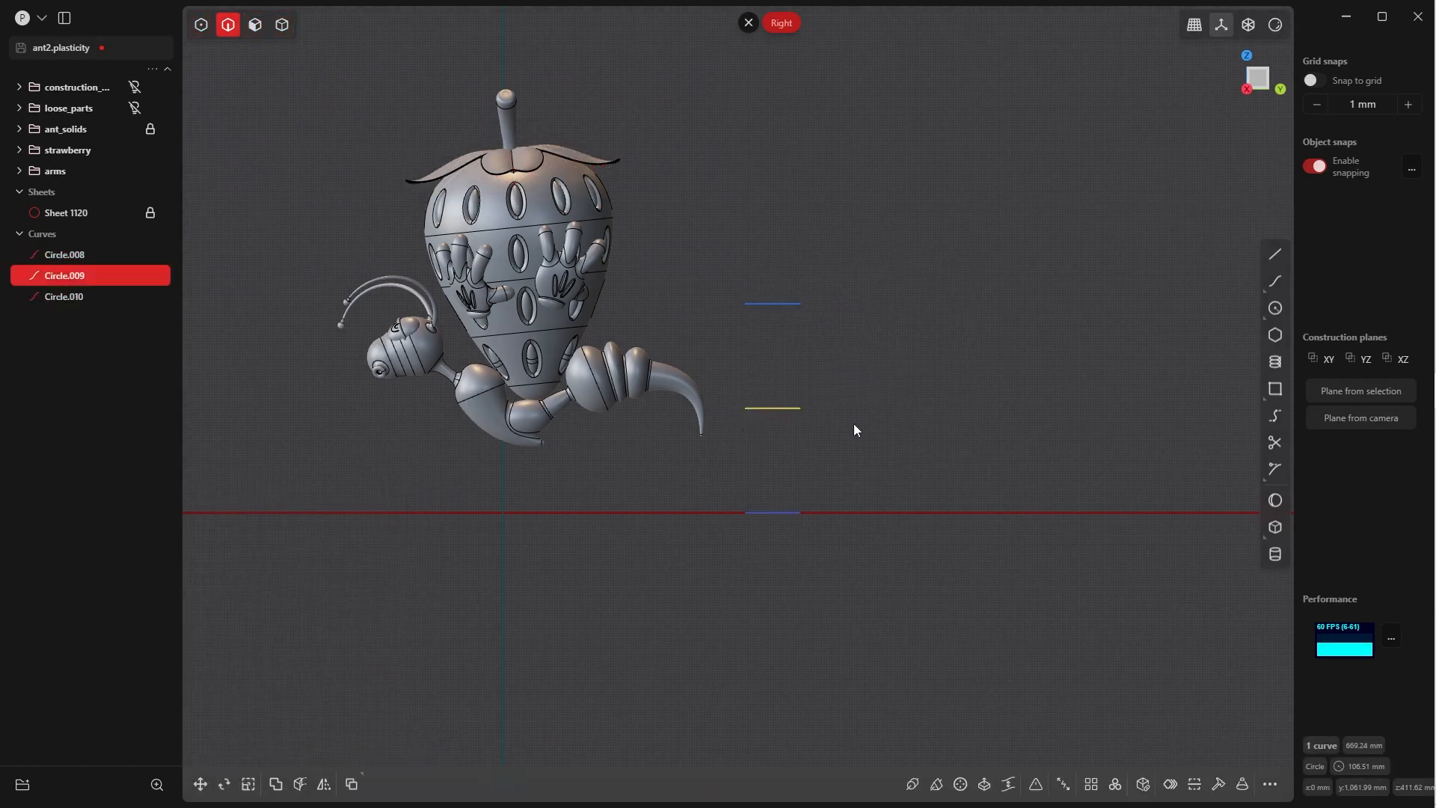
key("s")
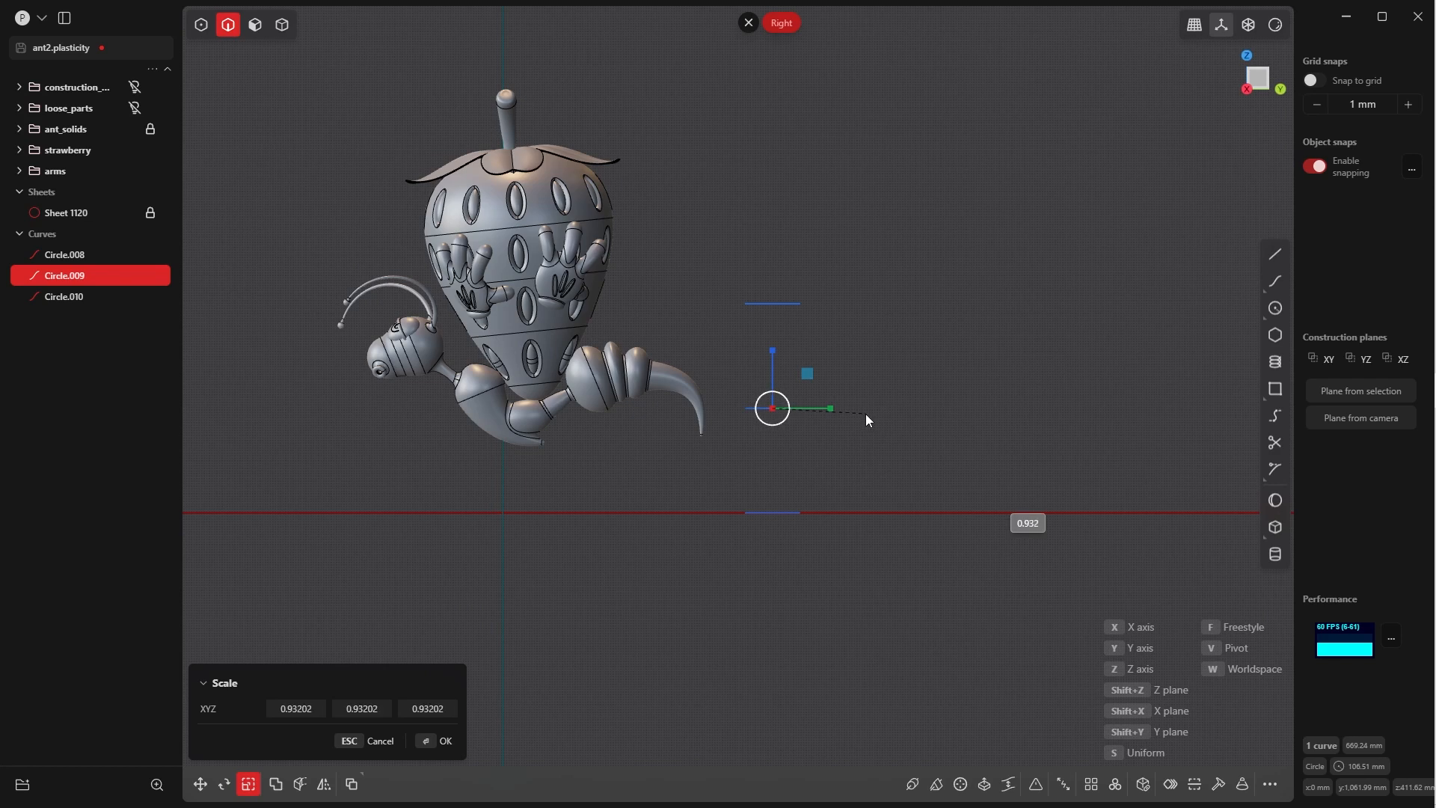
left_click(839, 411)
left_click(438, 741)
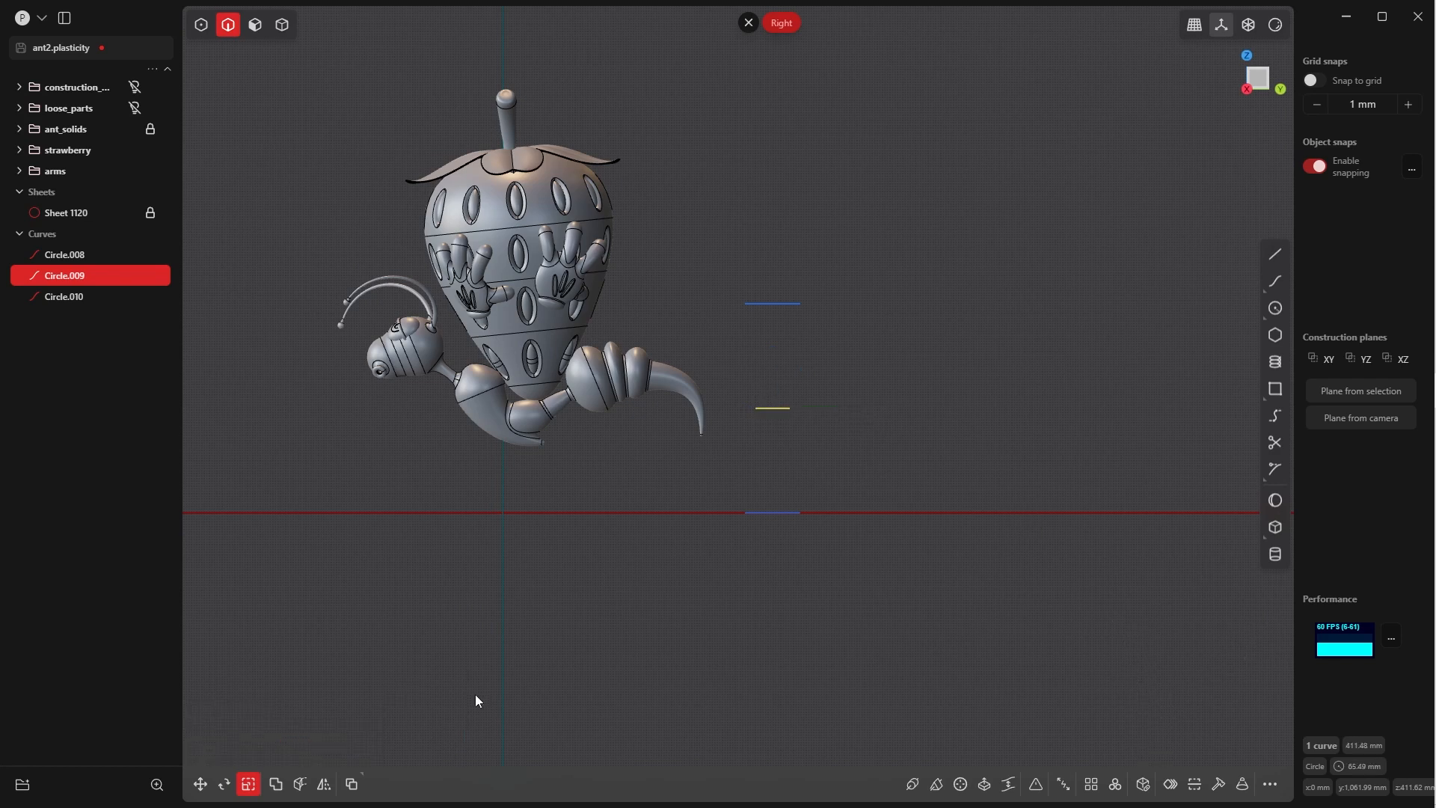
left_click(921, 318)
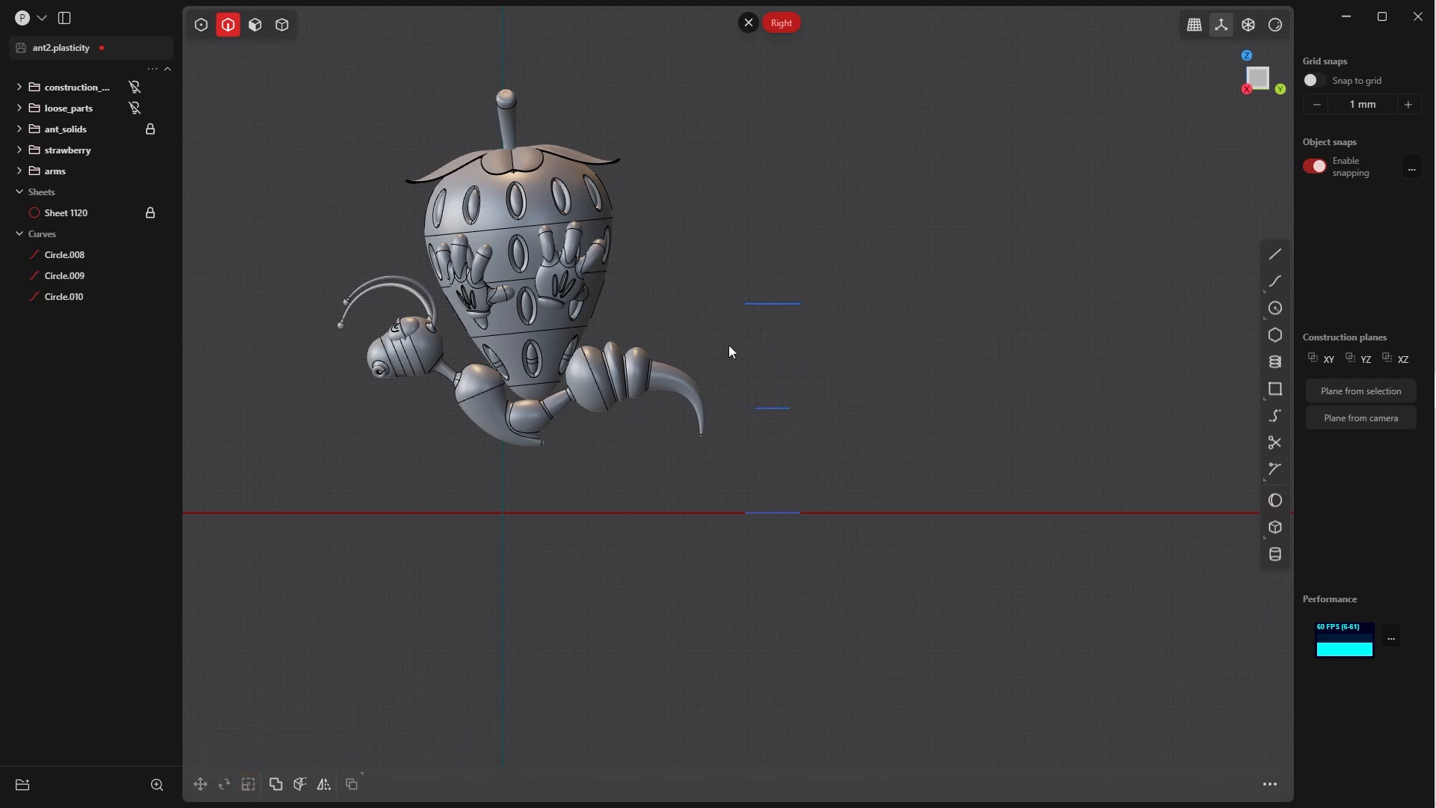
- Try a loft through the three stacked circles and inspect its shape from an angle
left_click_drag(845, 255, 762, 552)
key("l")
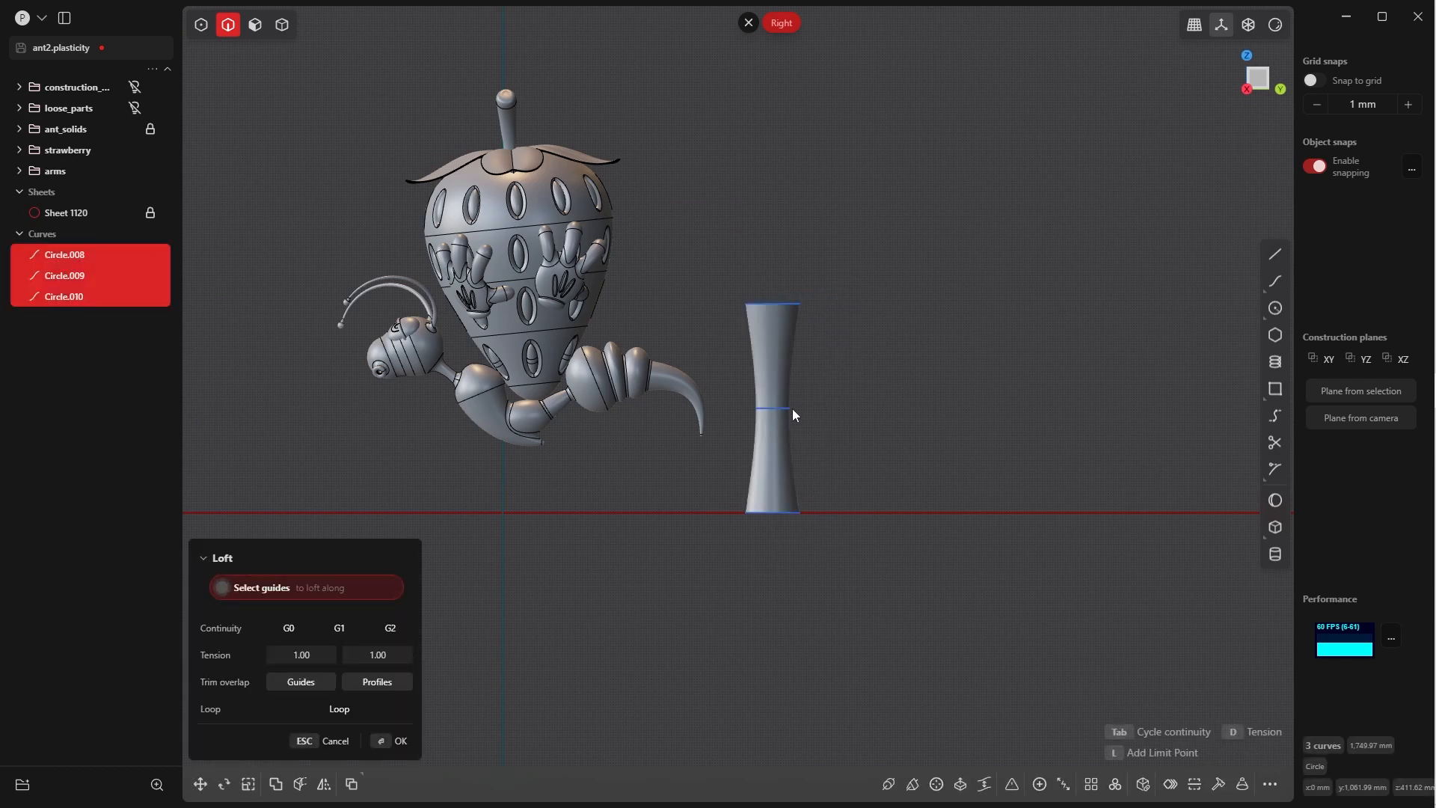
middle_click_drag(795, 388, 792, 418)
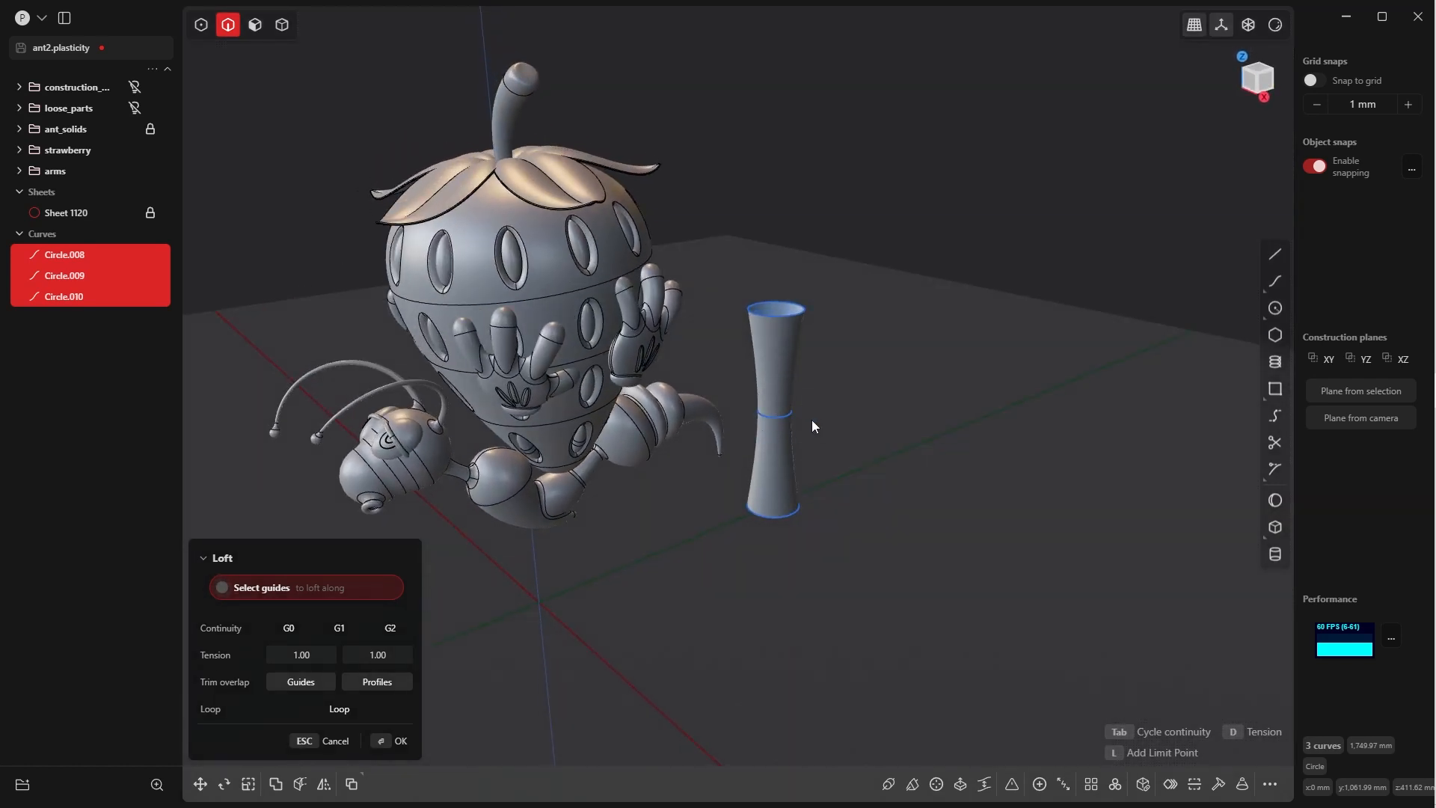
key("Escape")
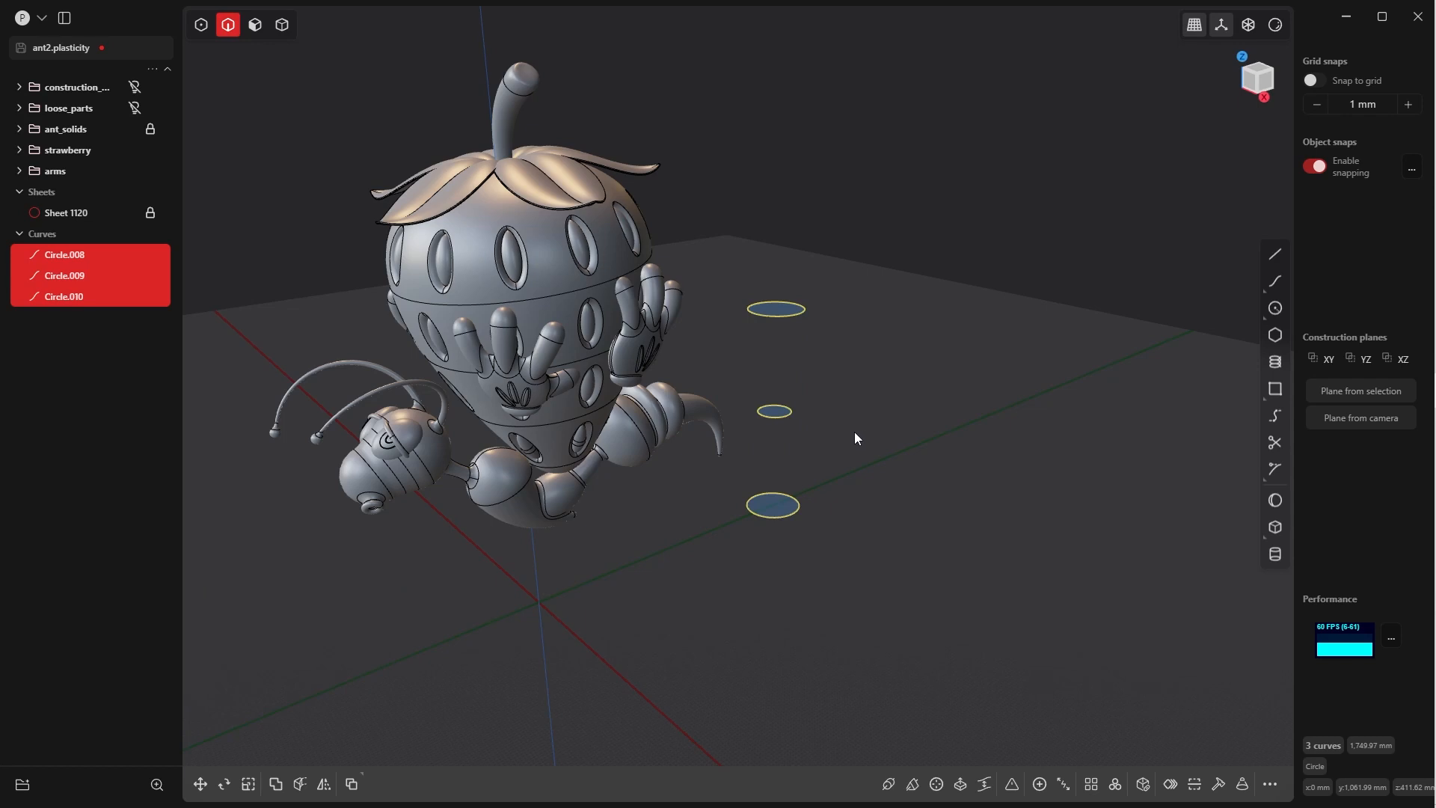
- Scale the middle circle down slightly more in the right view
left_click(787, 414)
key("KP_3")
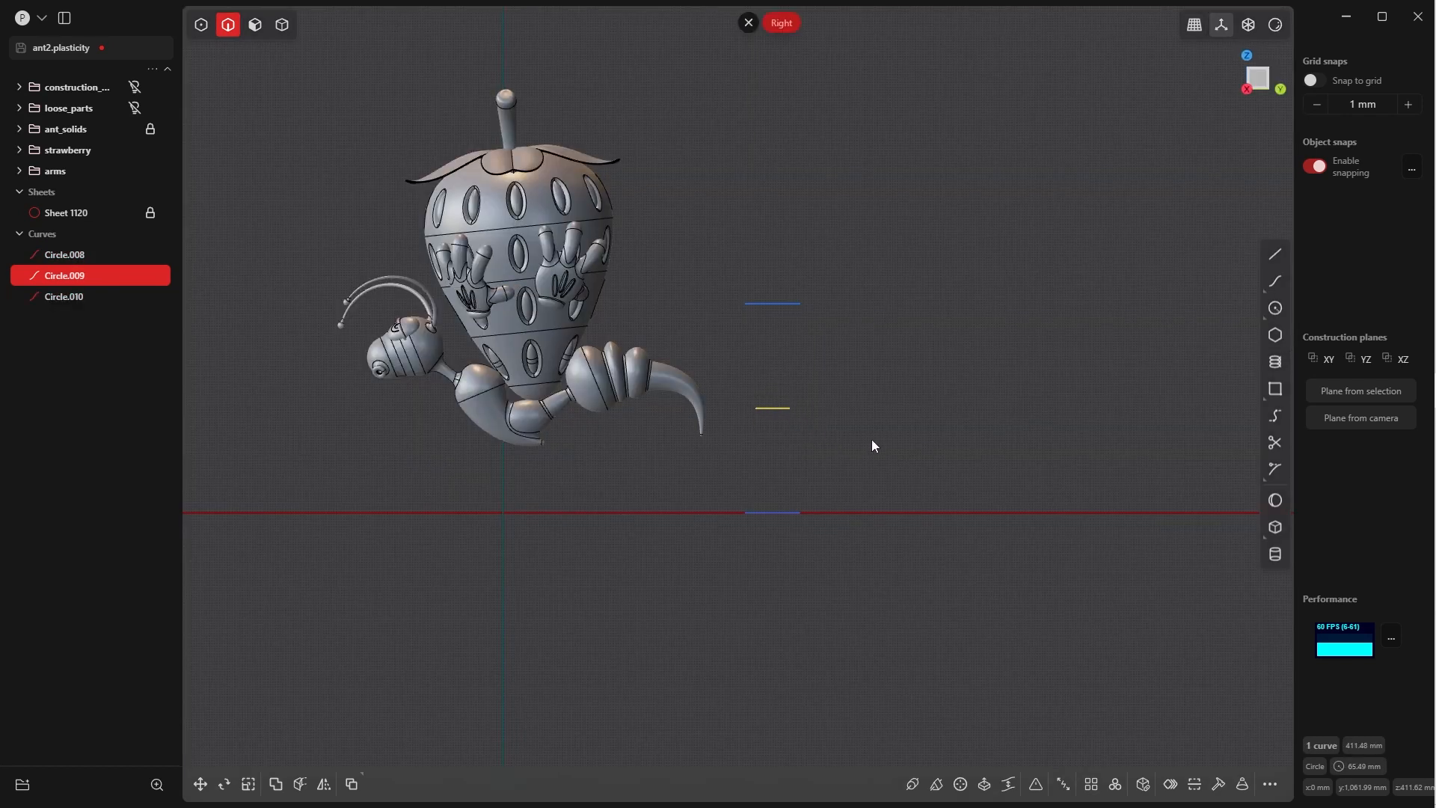
key("s")
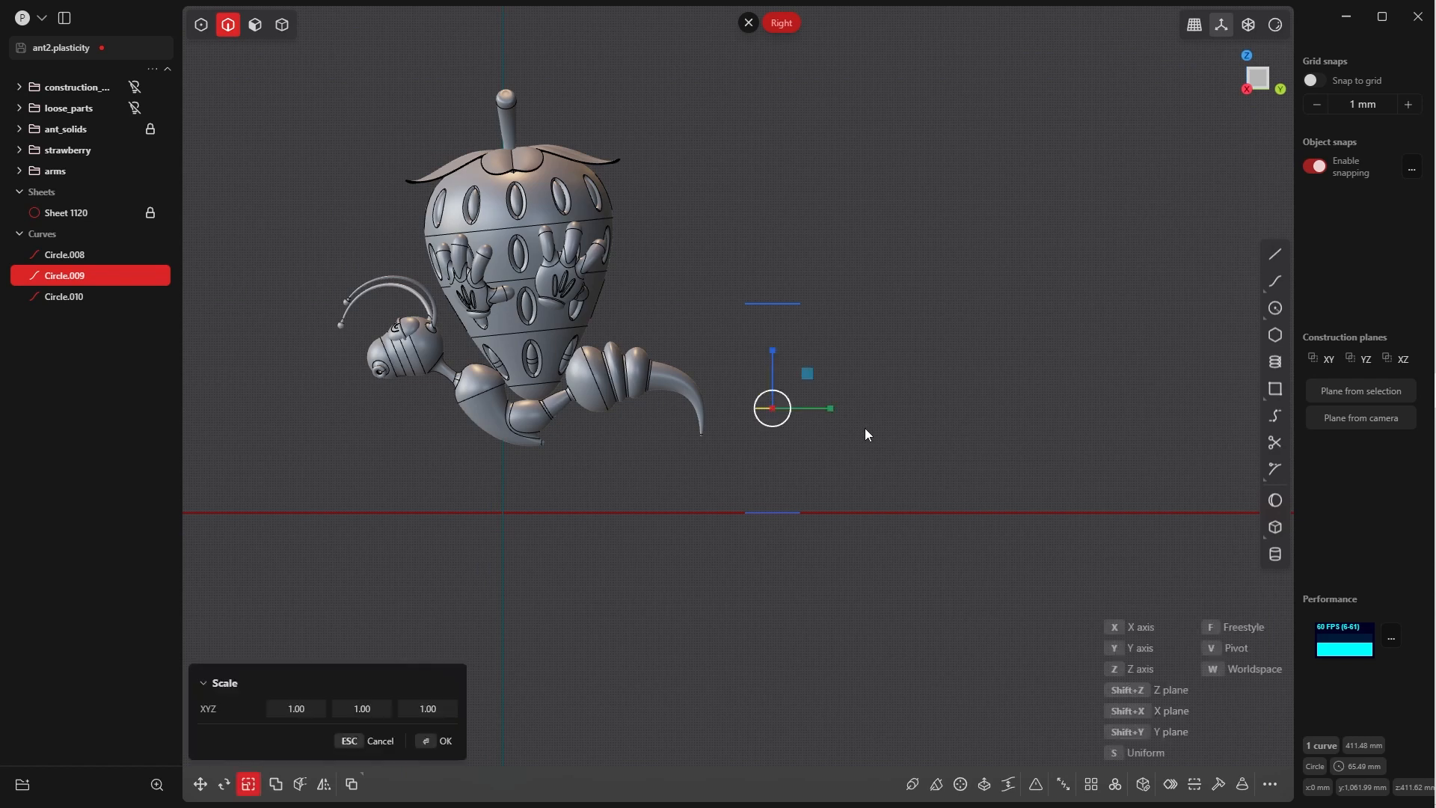
left_click(443, 739)
- Scale the middle circle down to a radius of about 57.6 mm and check all three circles as a loft selection
left_click(797, 345)
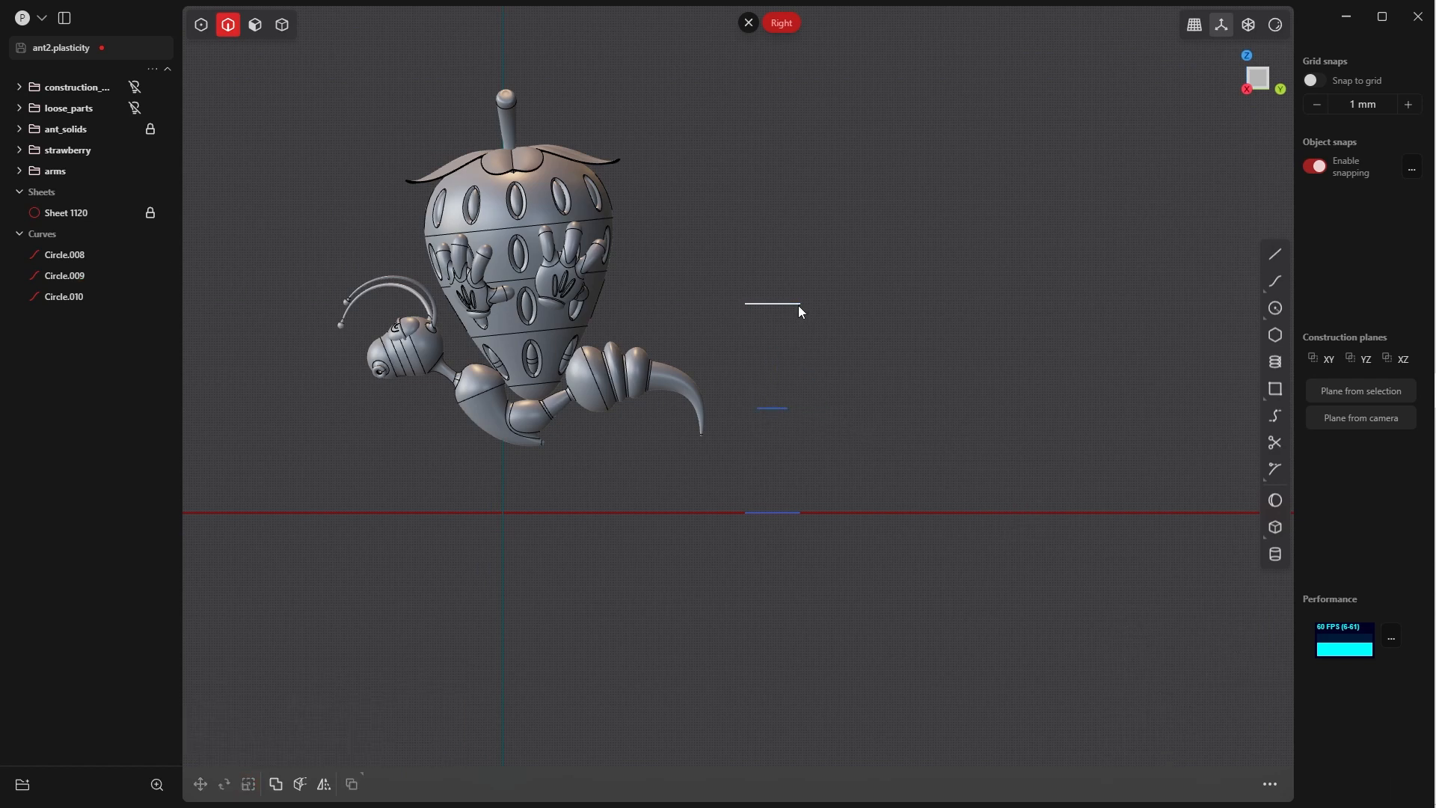
left_click(797, 305)
left_click(802, 512)
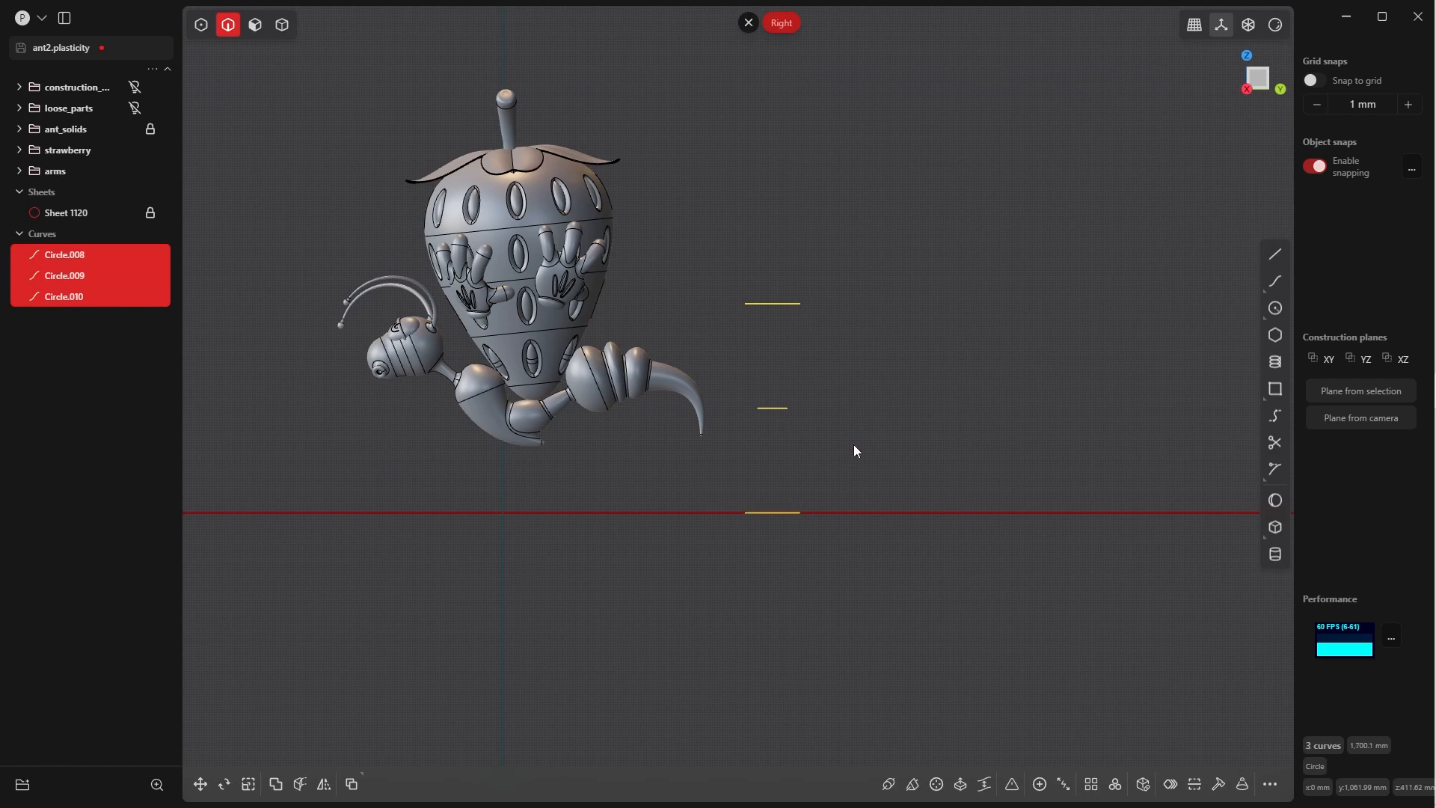
key("Escape")
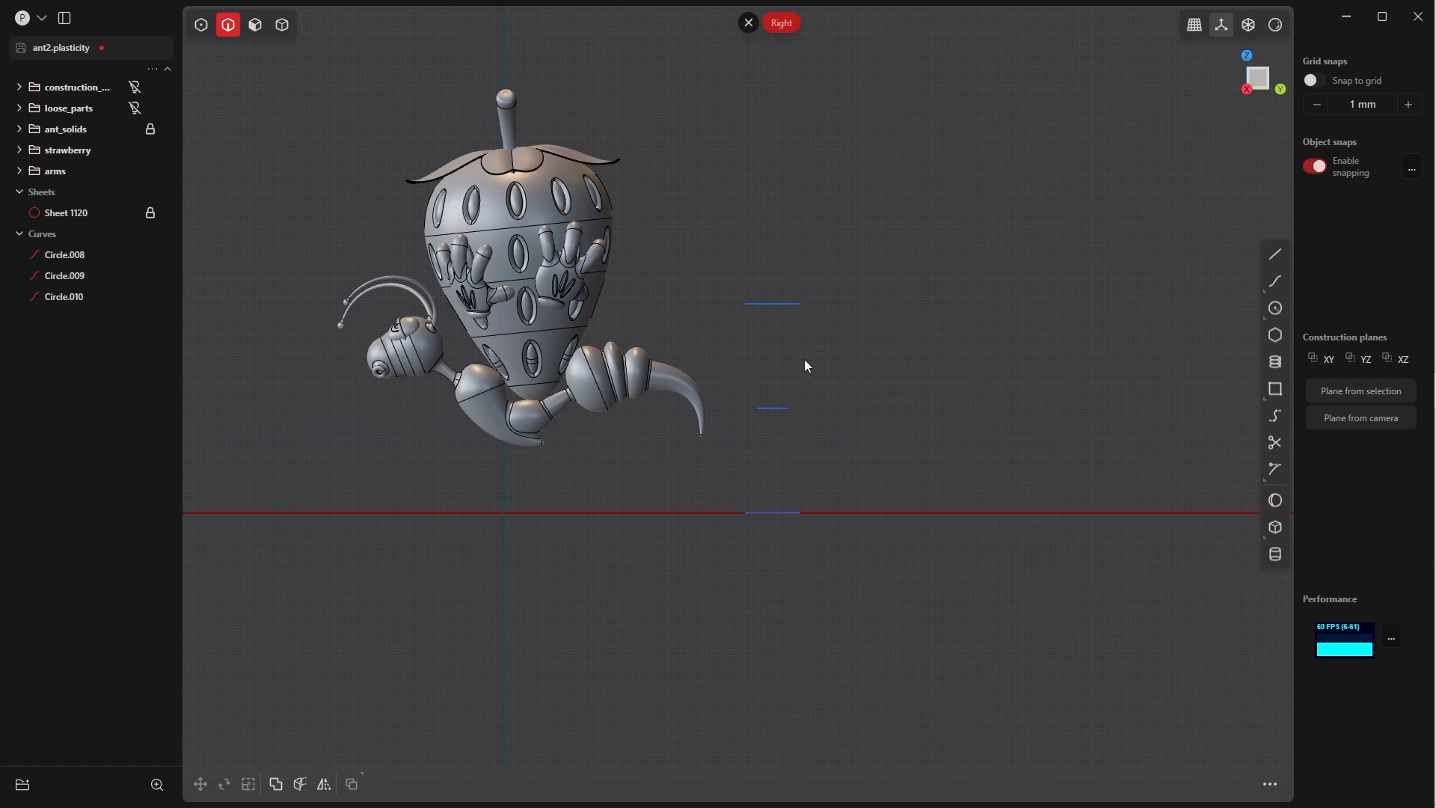
- Try moving the middle circle sideways and upward and lofting through all three circles from that position
left_click(791, 409)
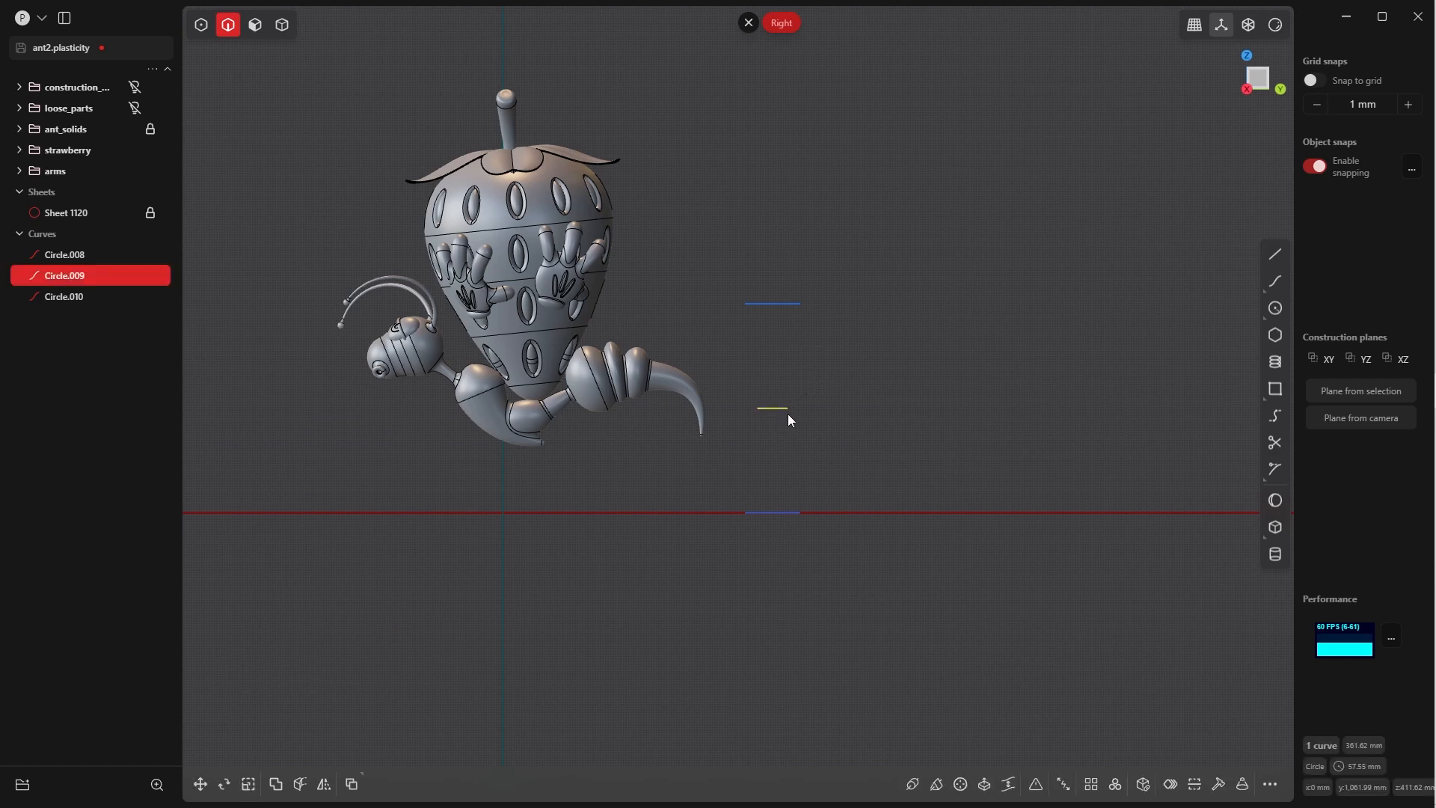
key("g")
left_click(432, 741)
left_click(860, 389)
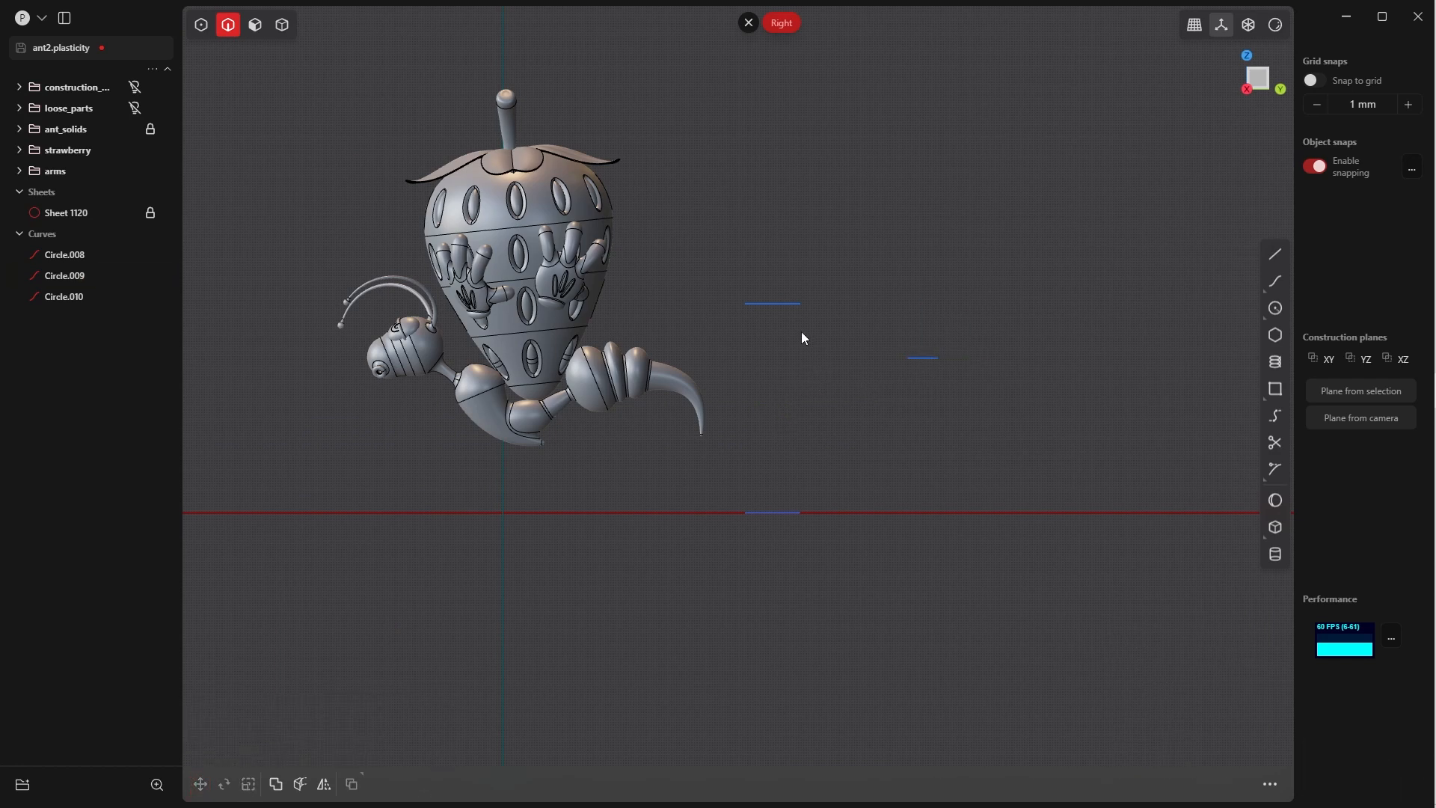
left_click(772, 304)
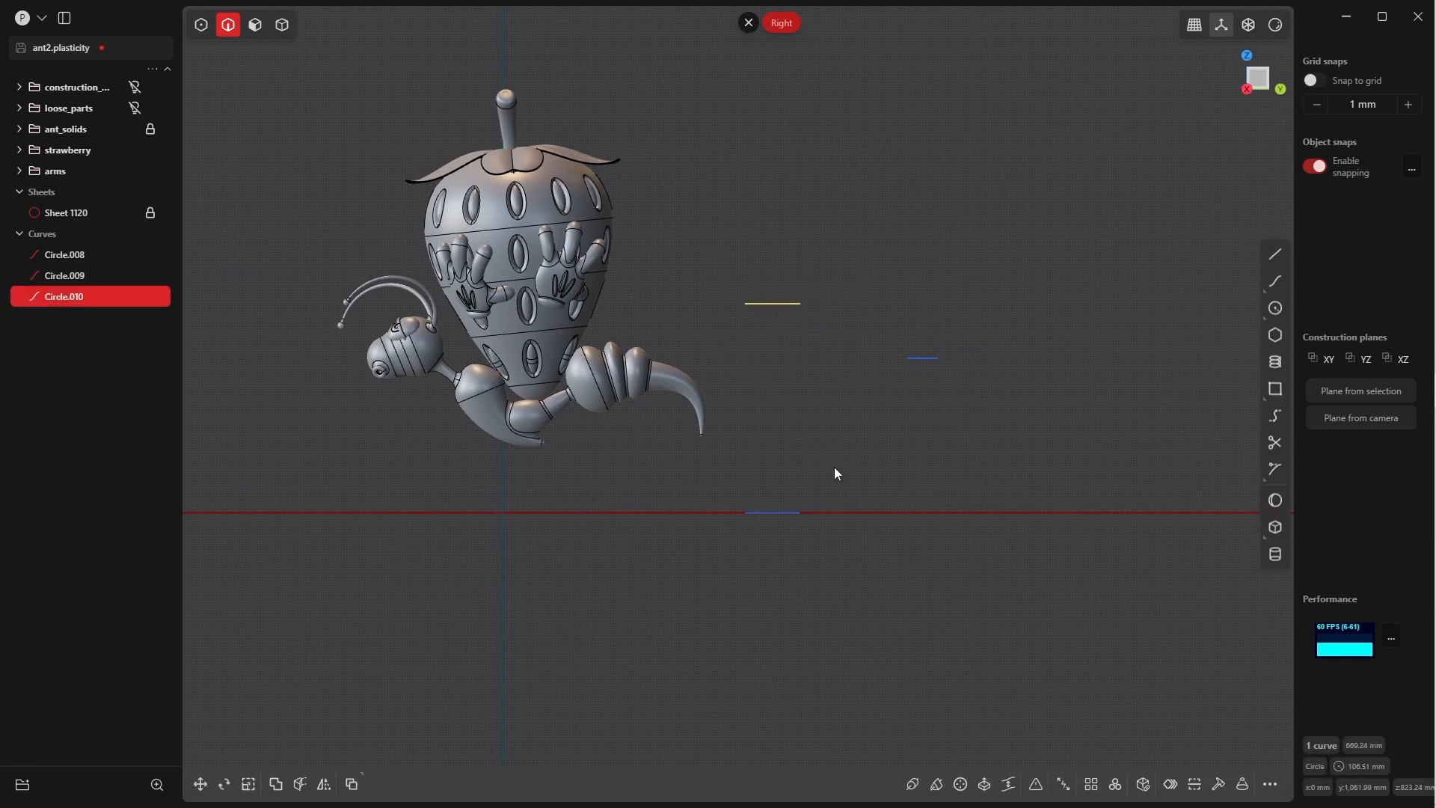
left_click(772, 512)
left_click(922, 357)
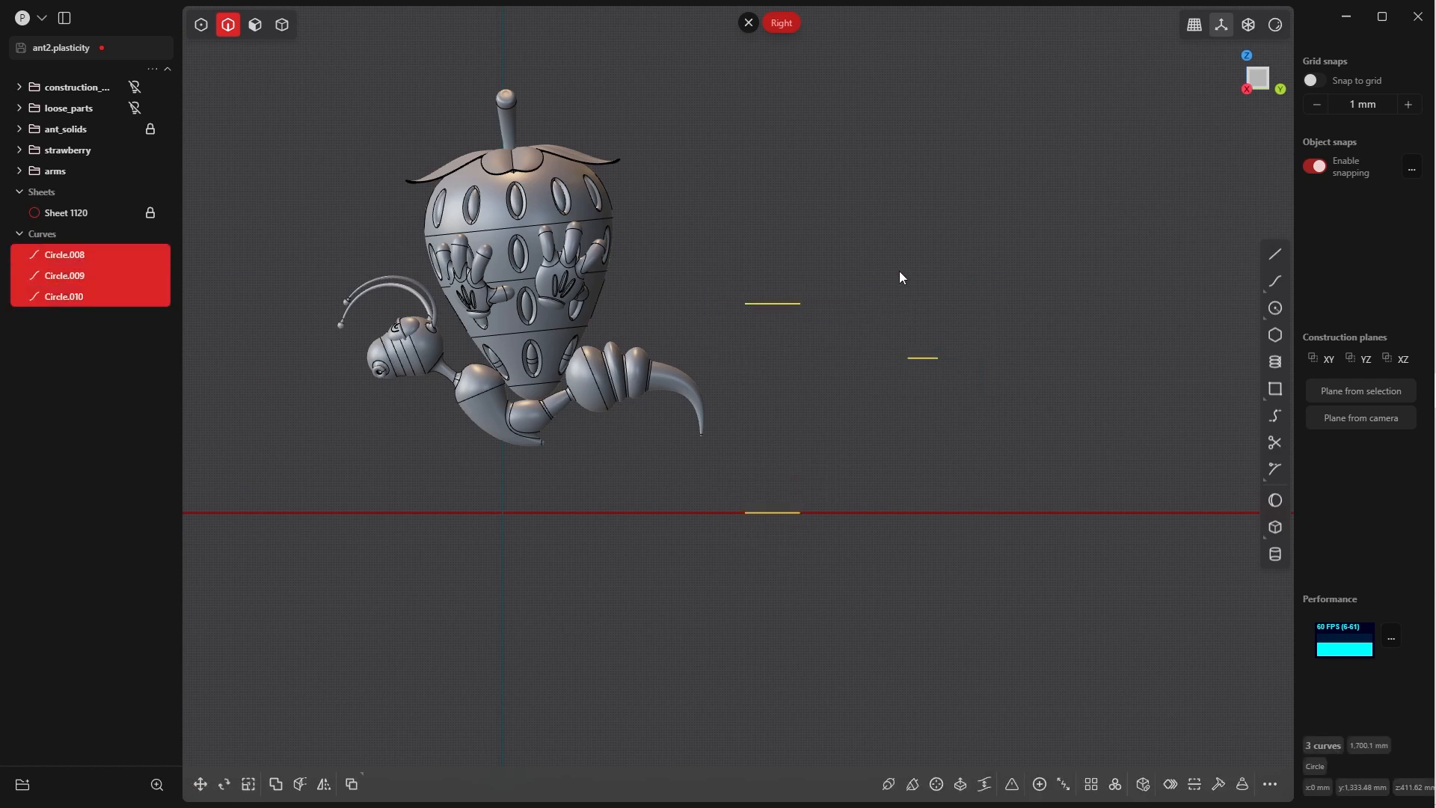
key("l")
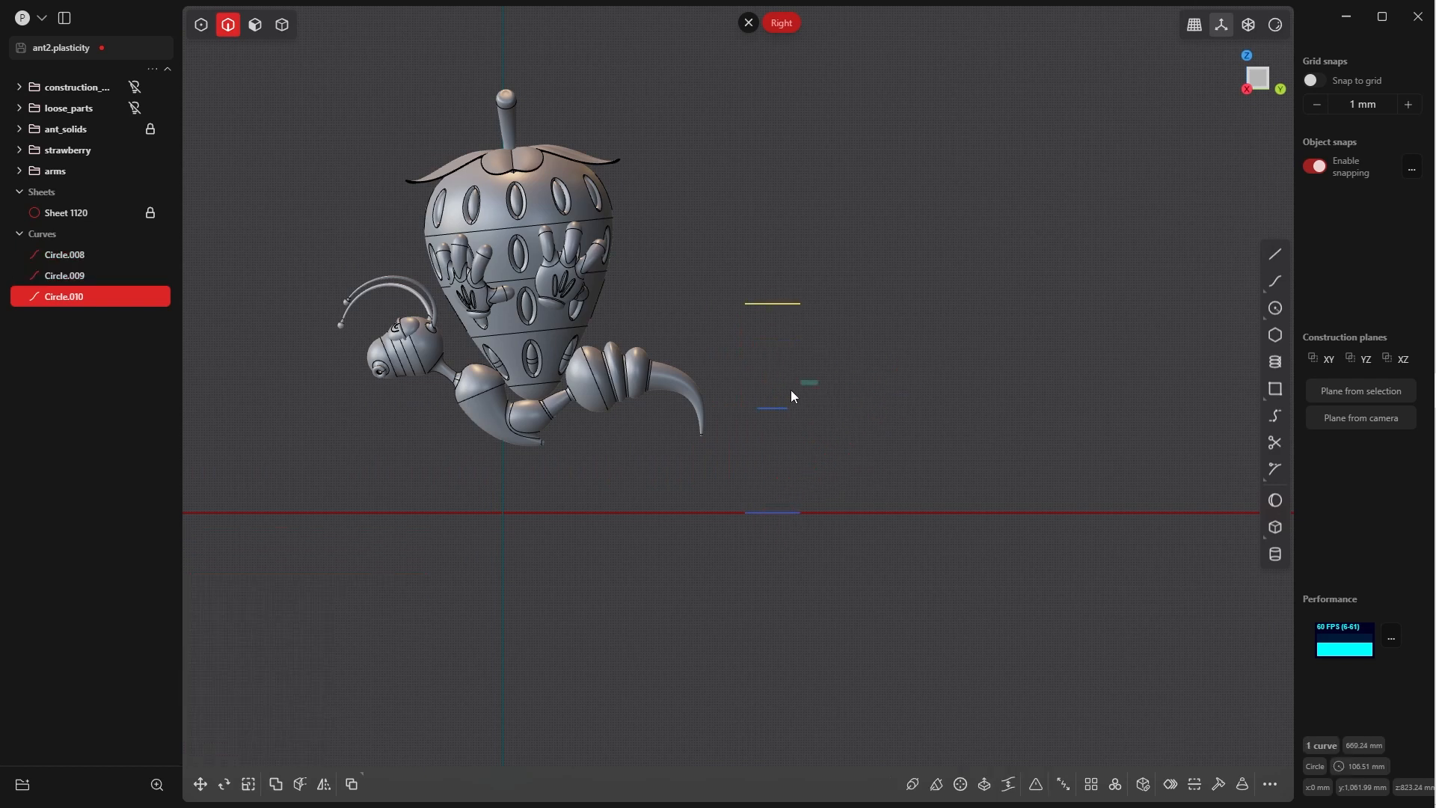
- Loft through the three stacked circles with the narrow circle centred between the two wide ones
left_click(786, 406)
left_click_drag(827, 473, 721, 548)
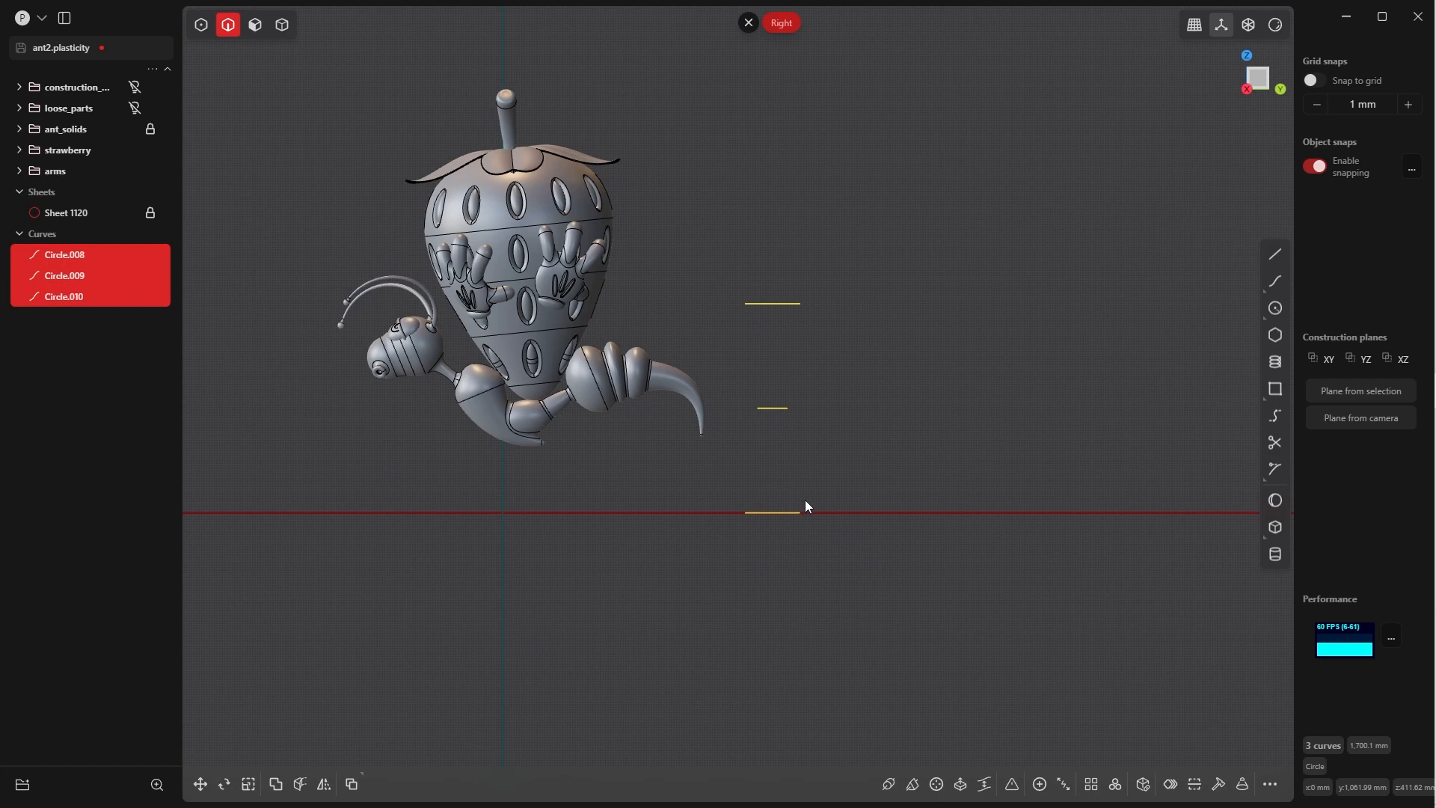
key("l")
middle_click_drag(806, 365, 765, 413)
left_click(391, 743)
key("KP_3")
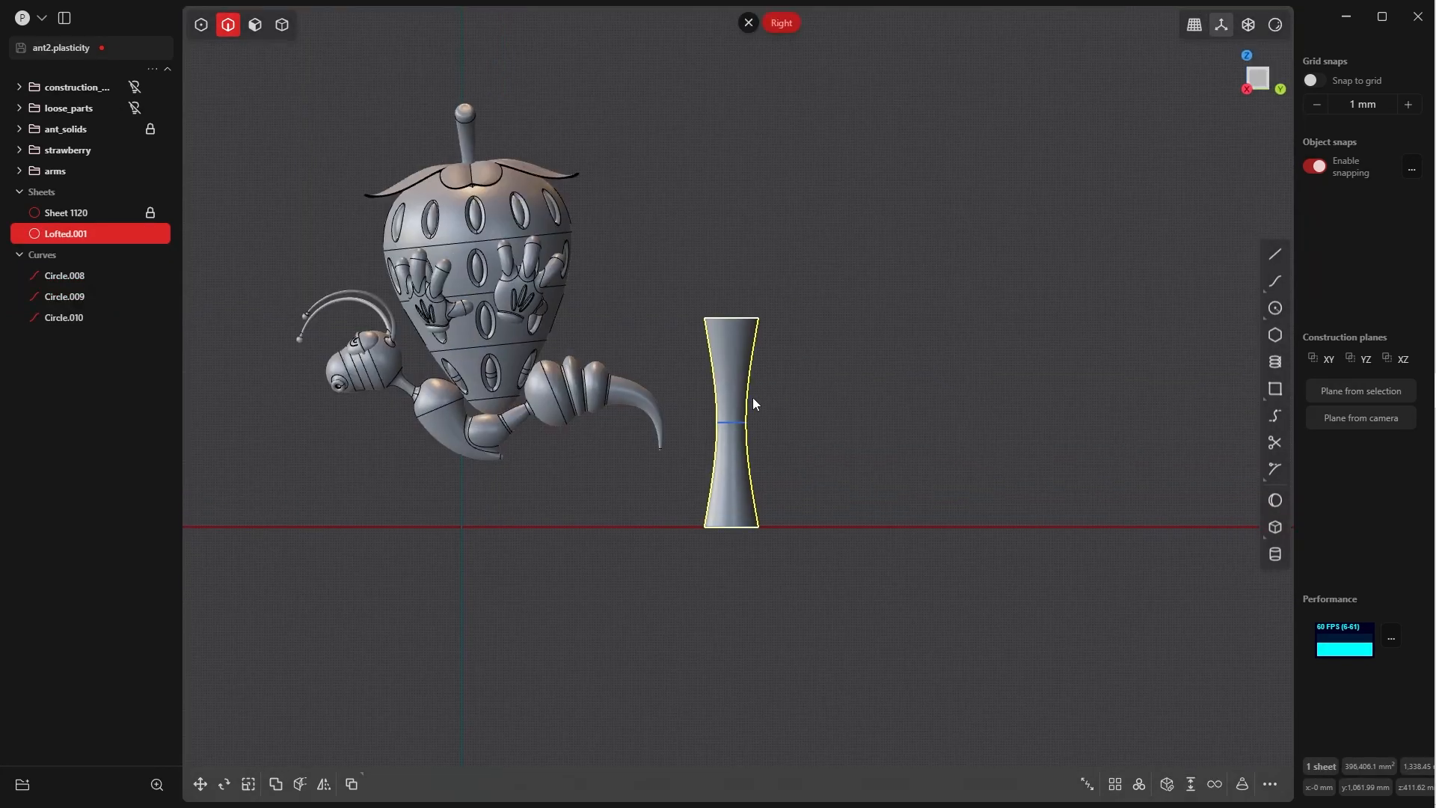
- Move the lofted sheet about 795 mm along Y, away from its source circles
key("4")
key("g")
left_click_drag(792, 424, 994, 432)
left_click(793, 523)
- Limit selection to edges and delete the three source circles
key("Tab")
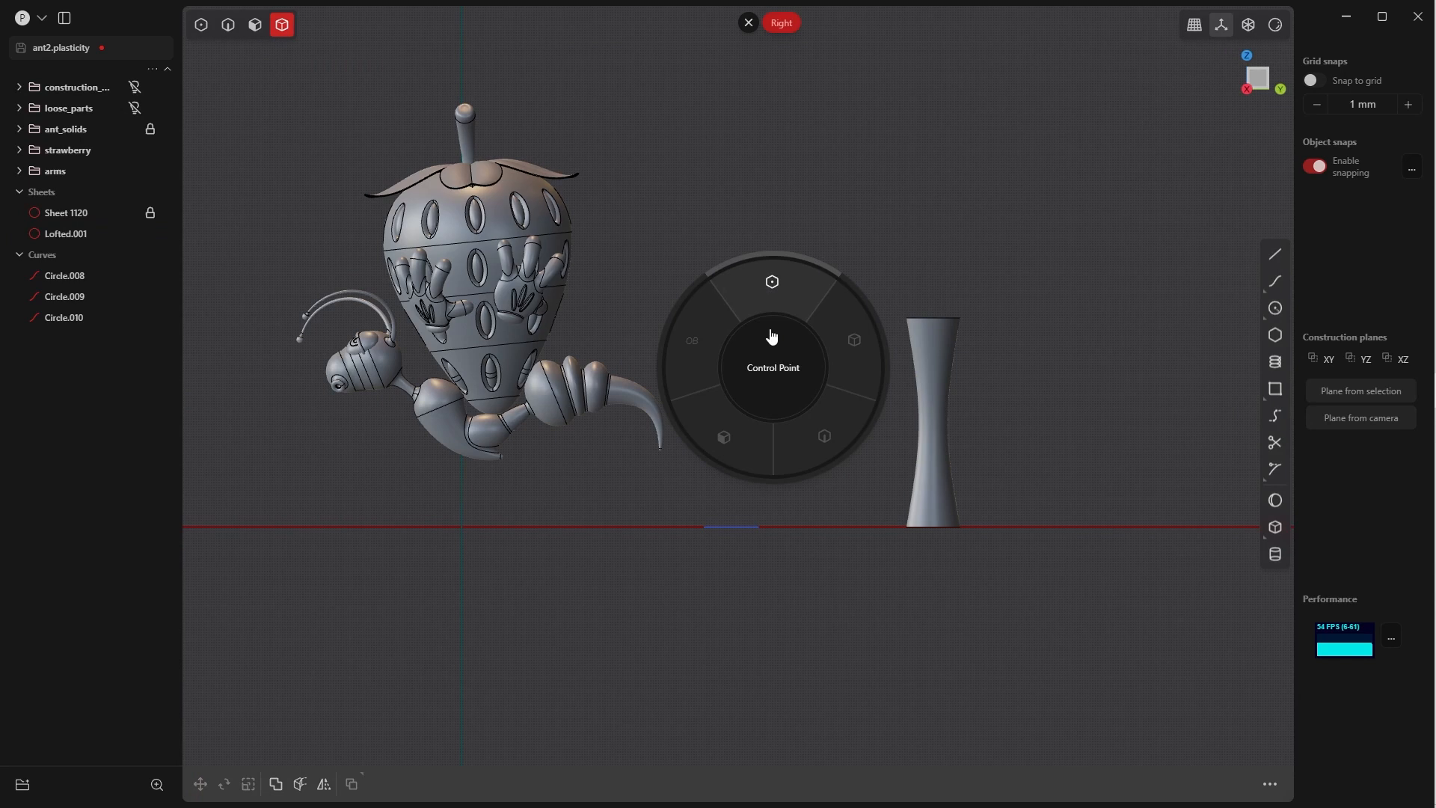
left_click(830, 446)
left_click_drag(782, 273, 673, 632)
key("Delete")
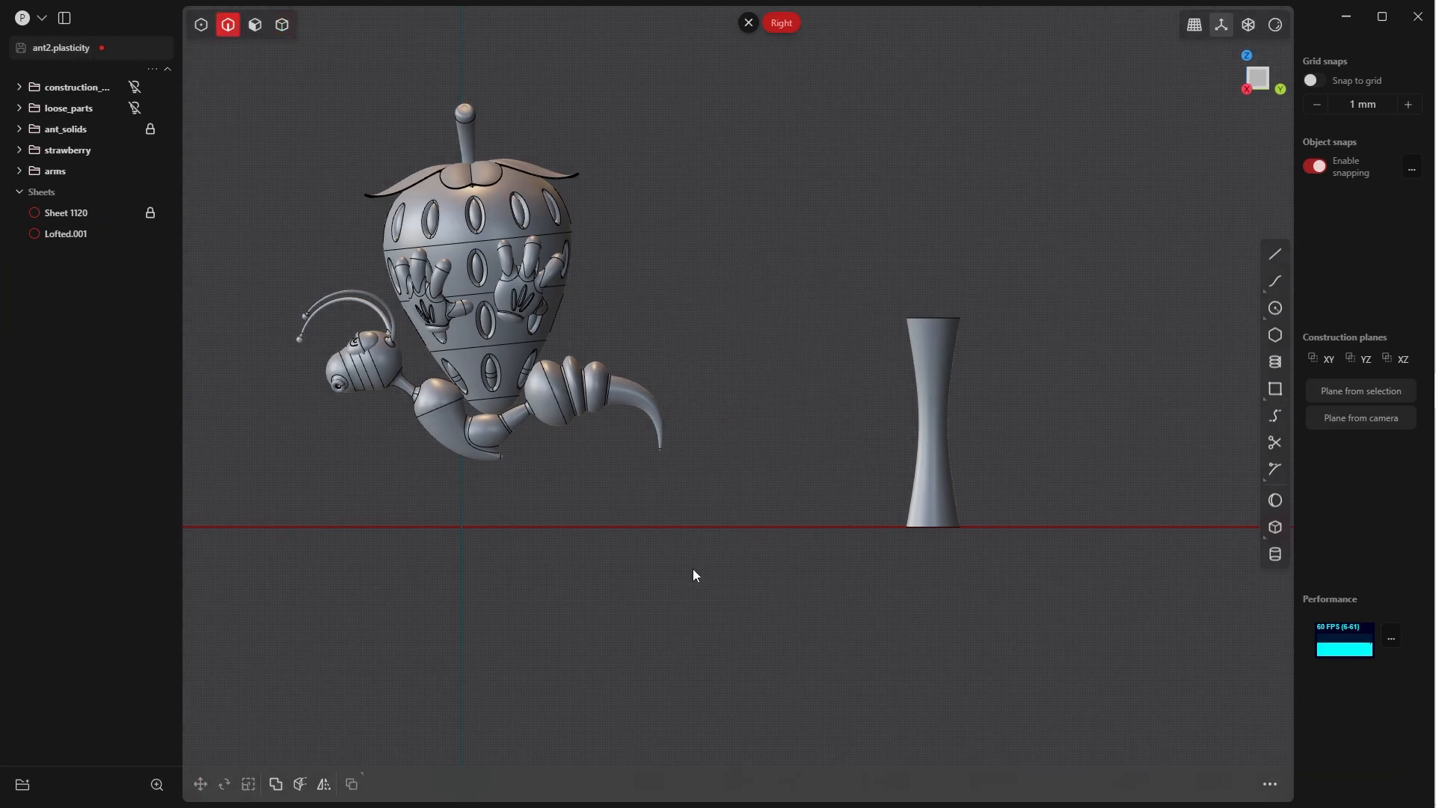
- Limit selection to whole bodies and scale the lofted sheet uniformly by about 0.54
key("Tab")
left_click(1003, 382)
left_click(941, 397)
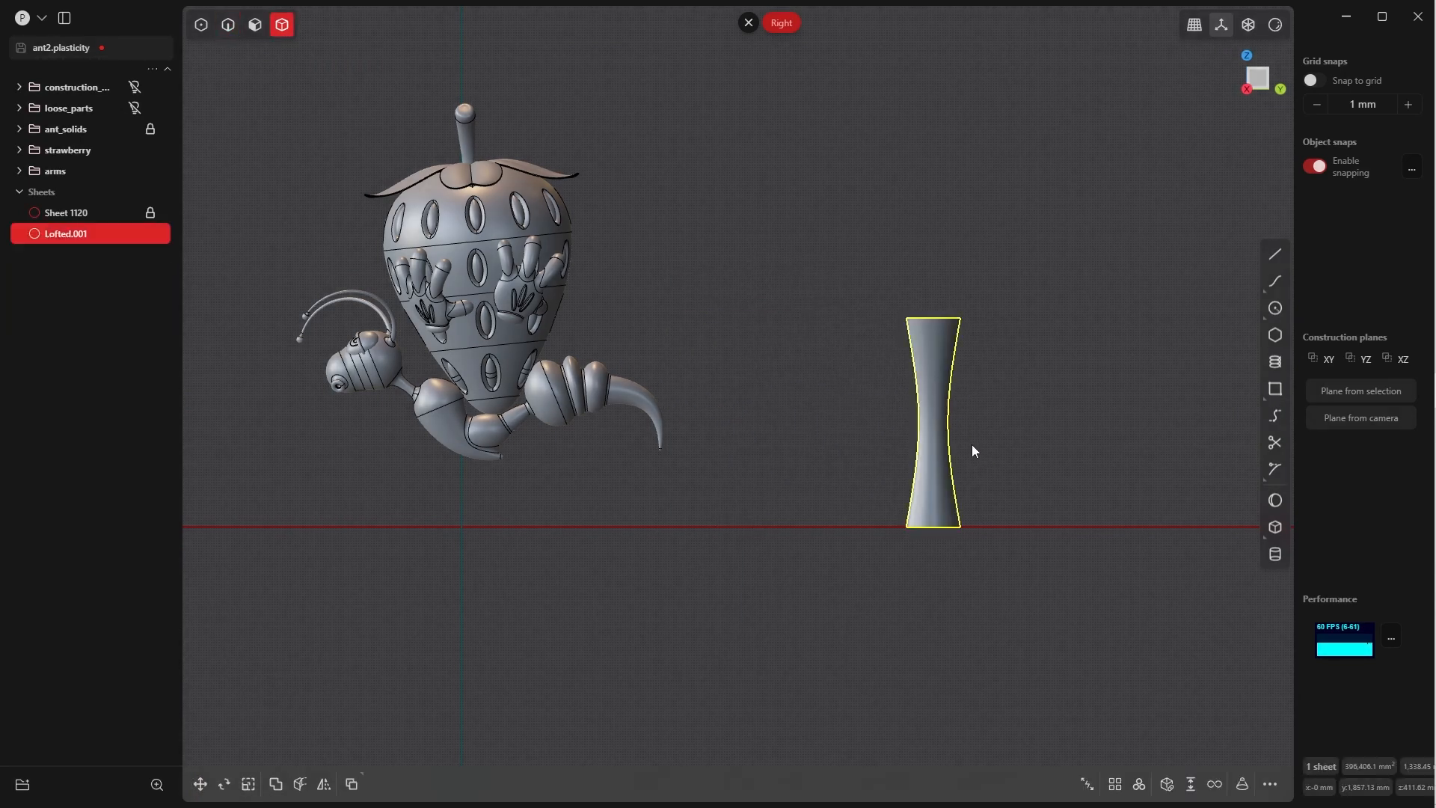
key("s")
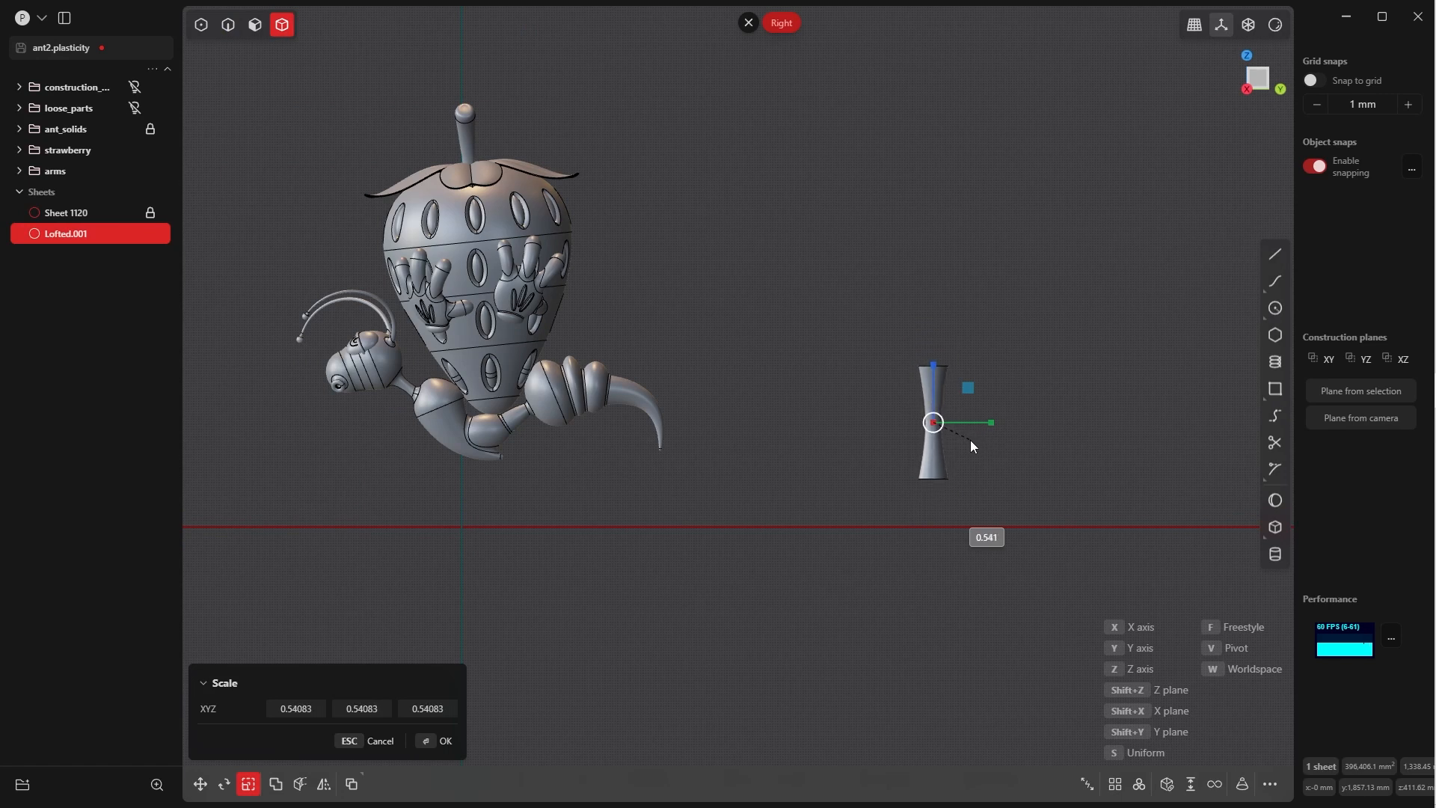
left_click(967, 443)
- Thin the lofted limb in X and Y by a factor of about 0.42, keeping its height
key("s")
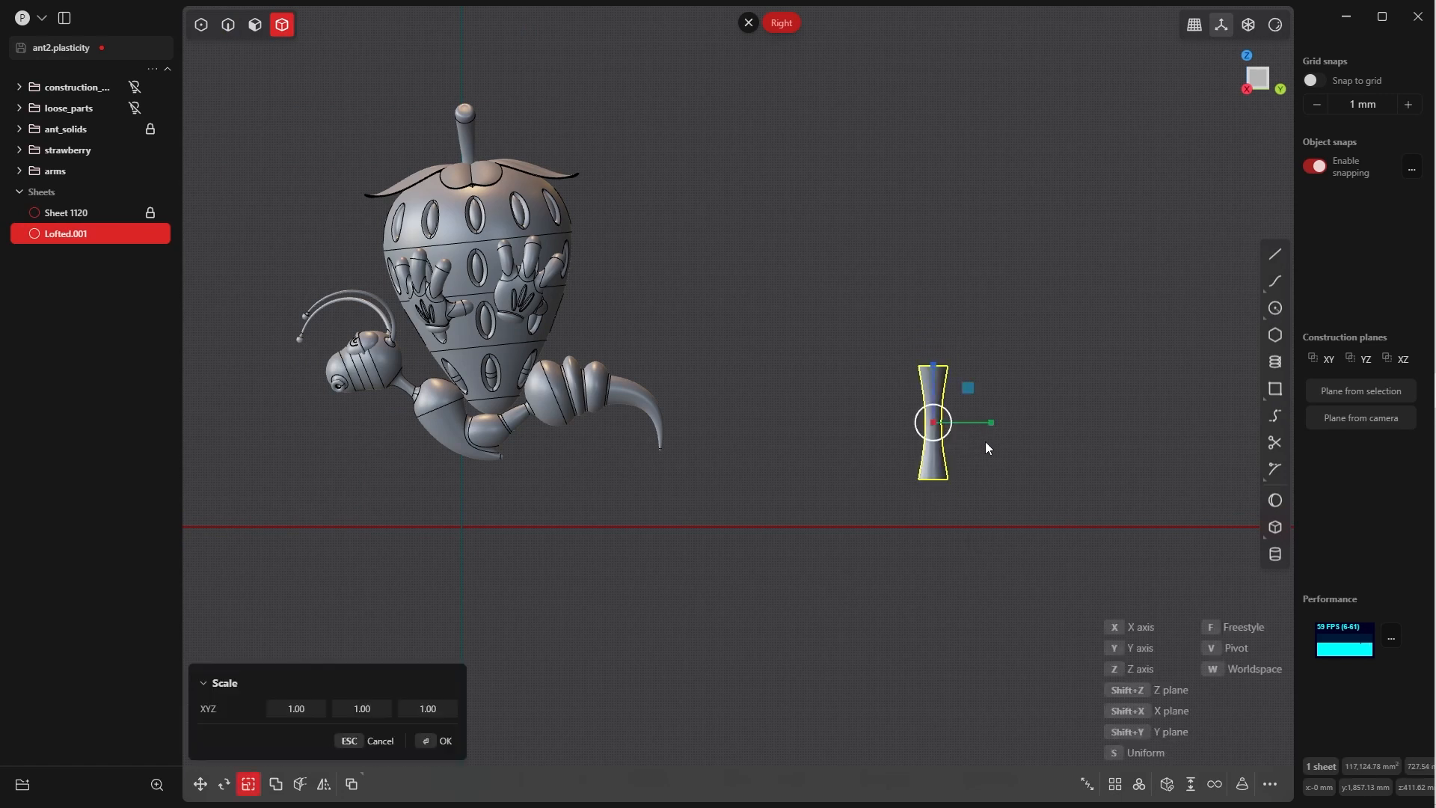
key("z")
key("Escape")
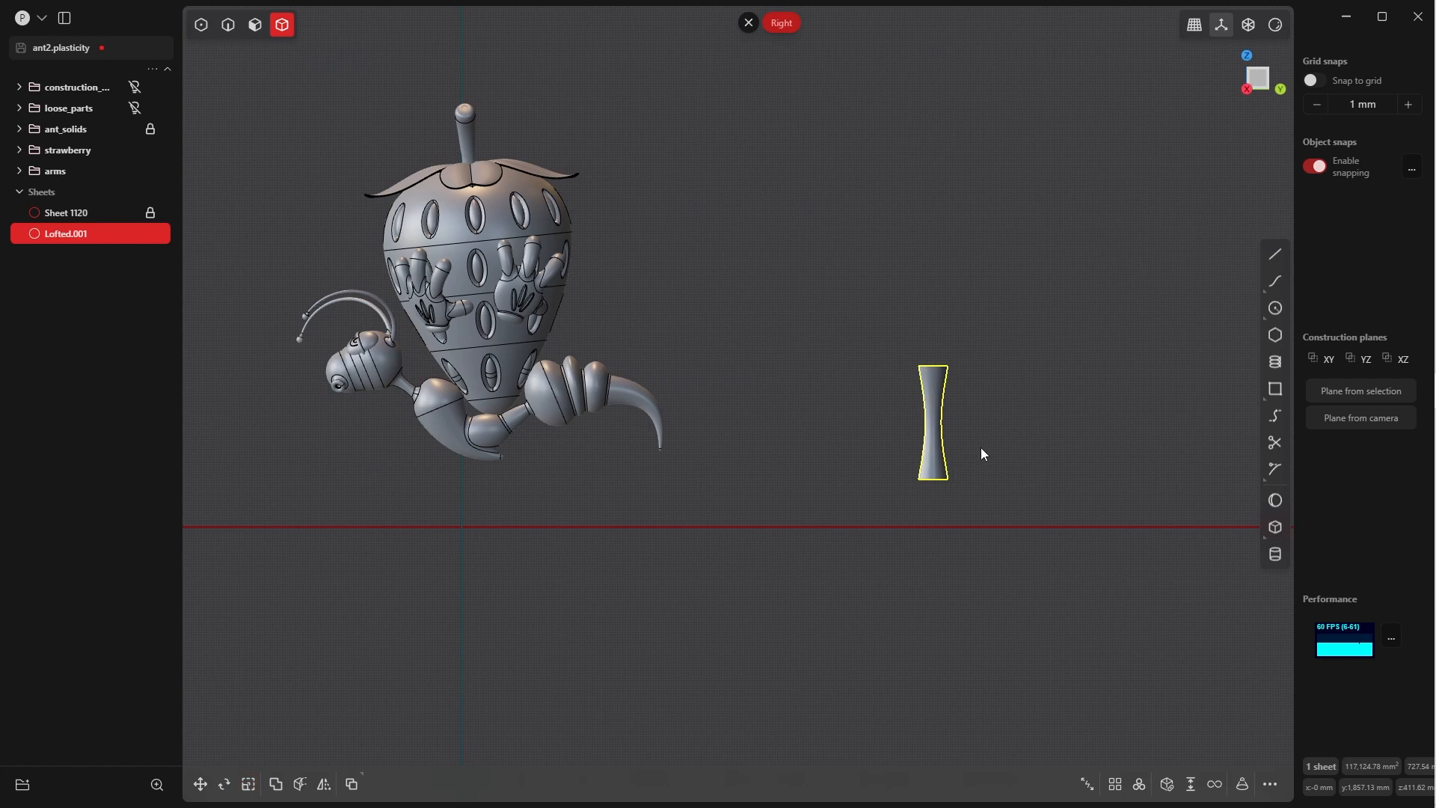
key("s")
key("s")
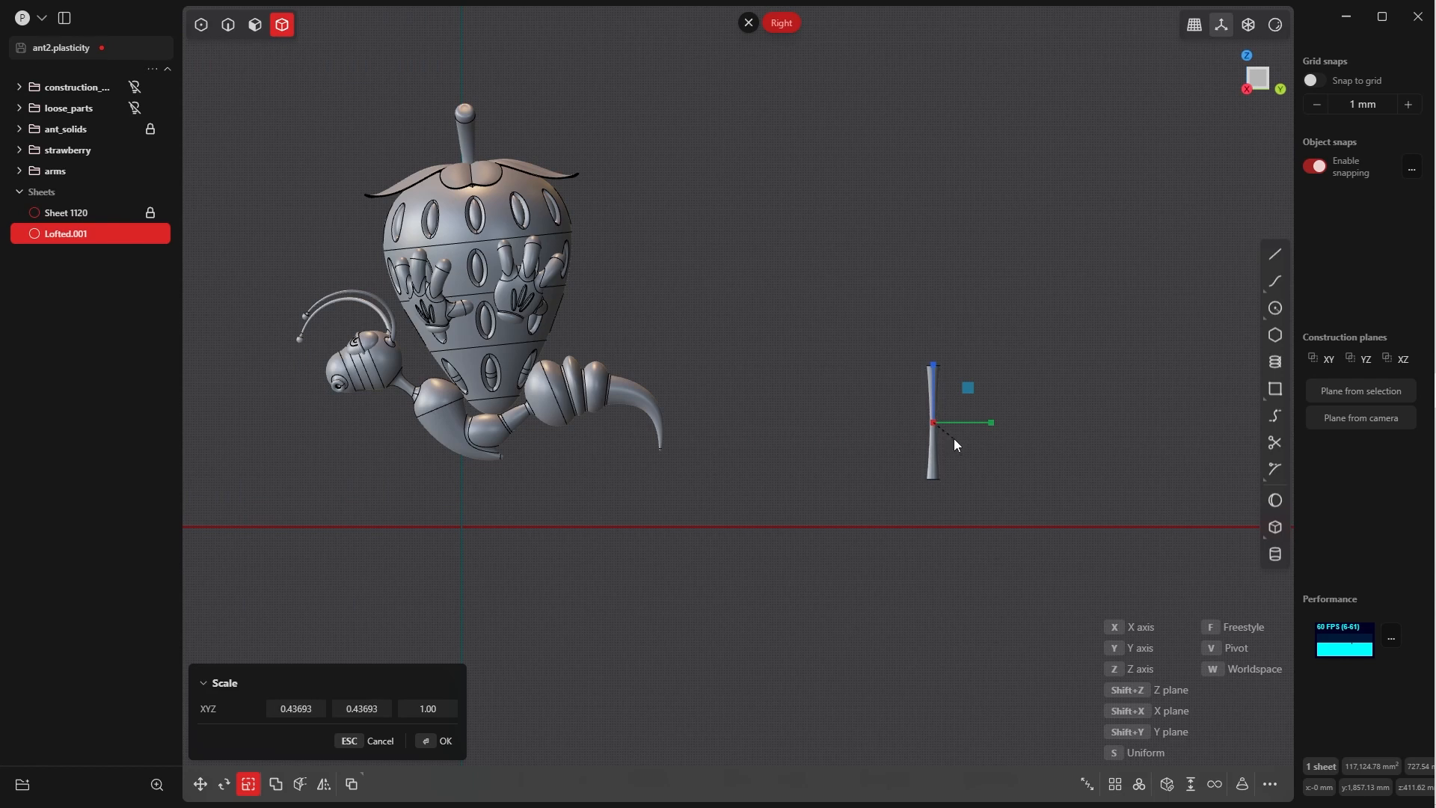
left_click(414, 740)
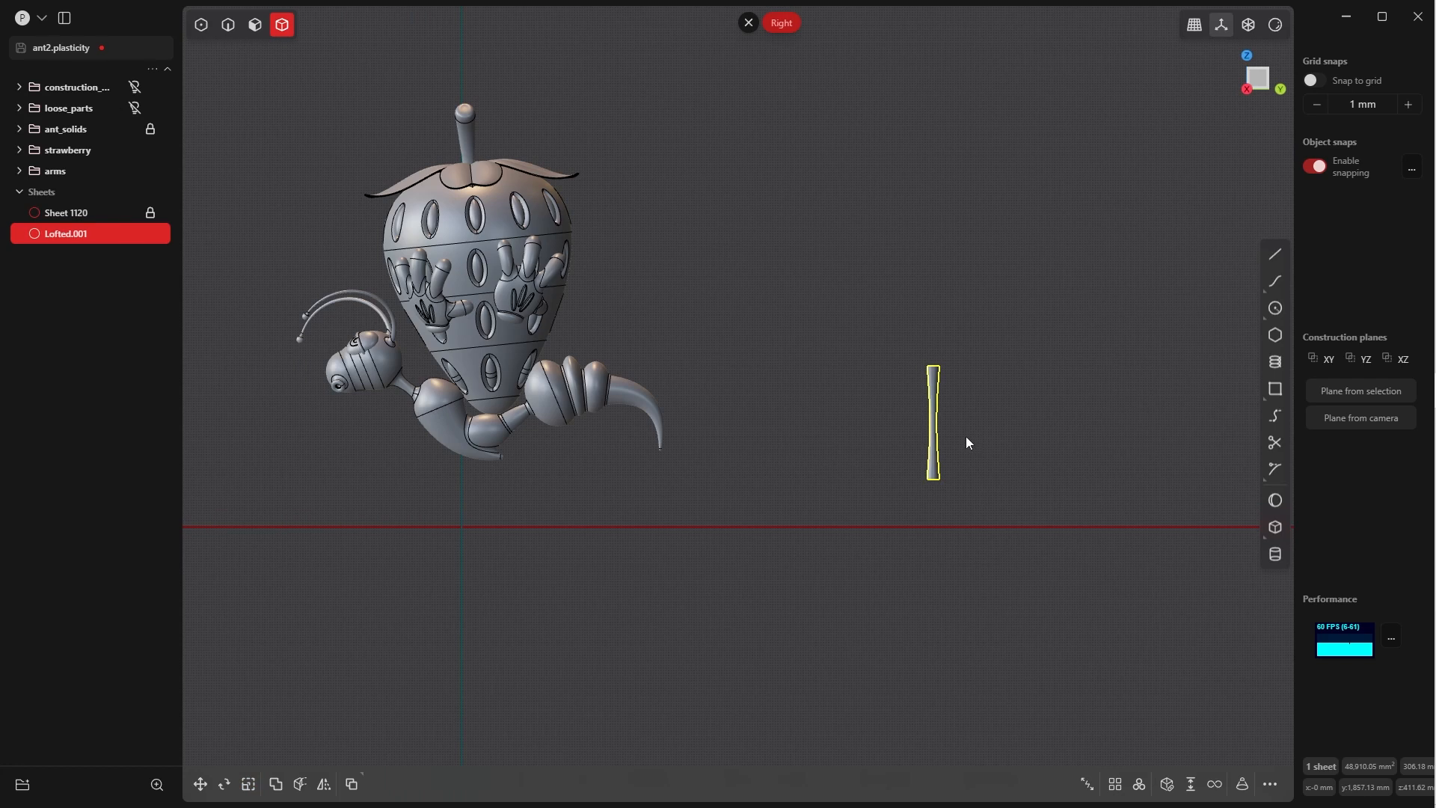
- Move the lofted limb by -2146.9 mm in Y and -176.7 mm in Z so it sits below the ant's head
key("g")
scroll(757, 414, "up", 5)
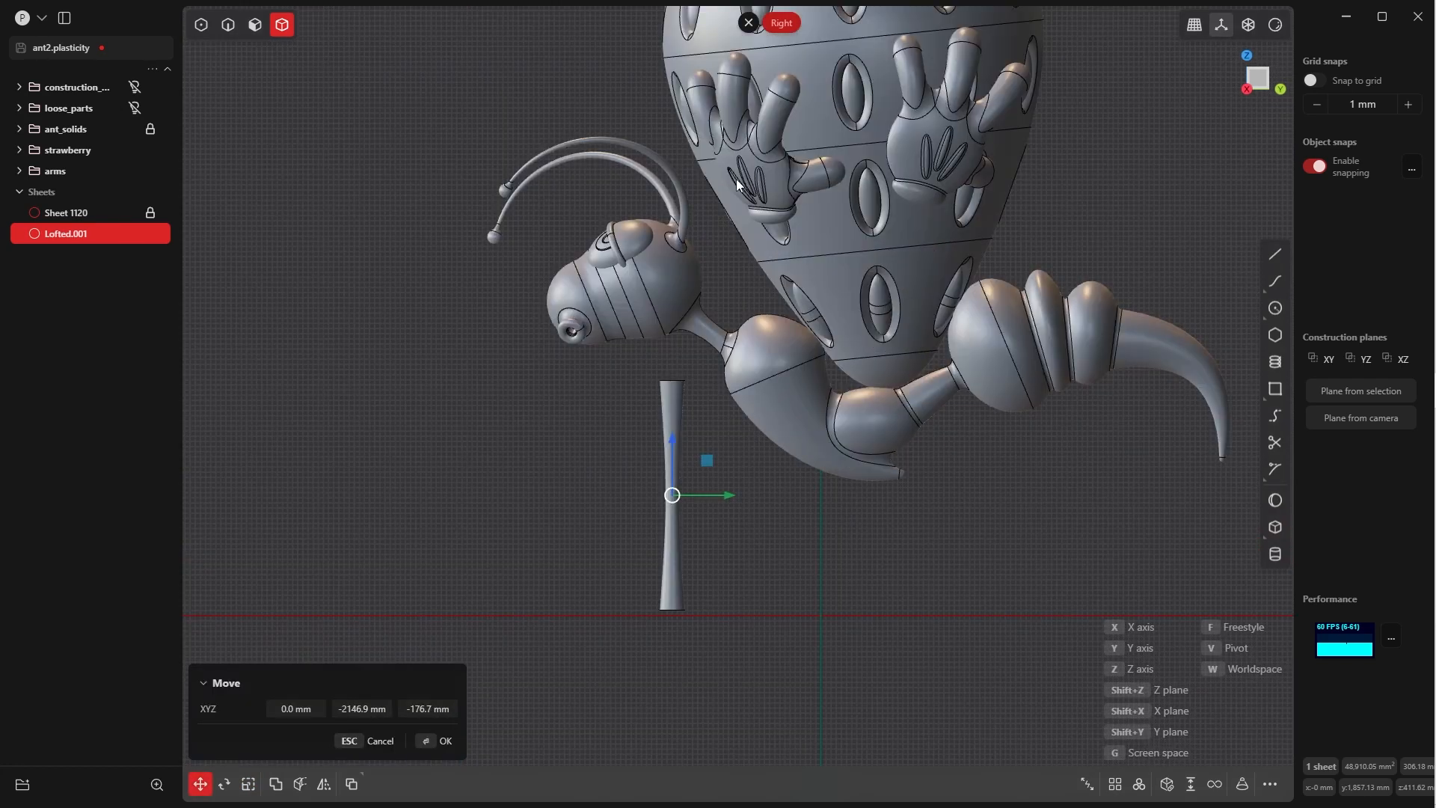
left_click(683, 455)
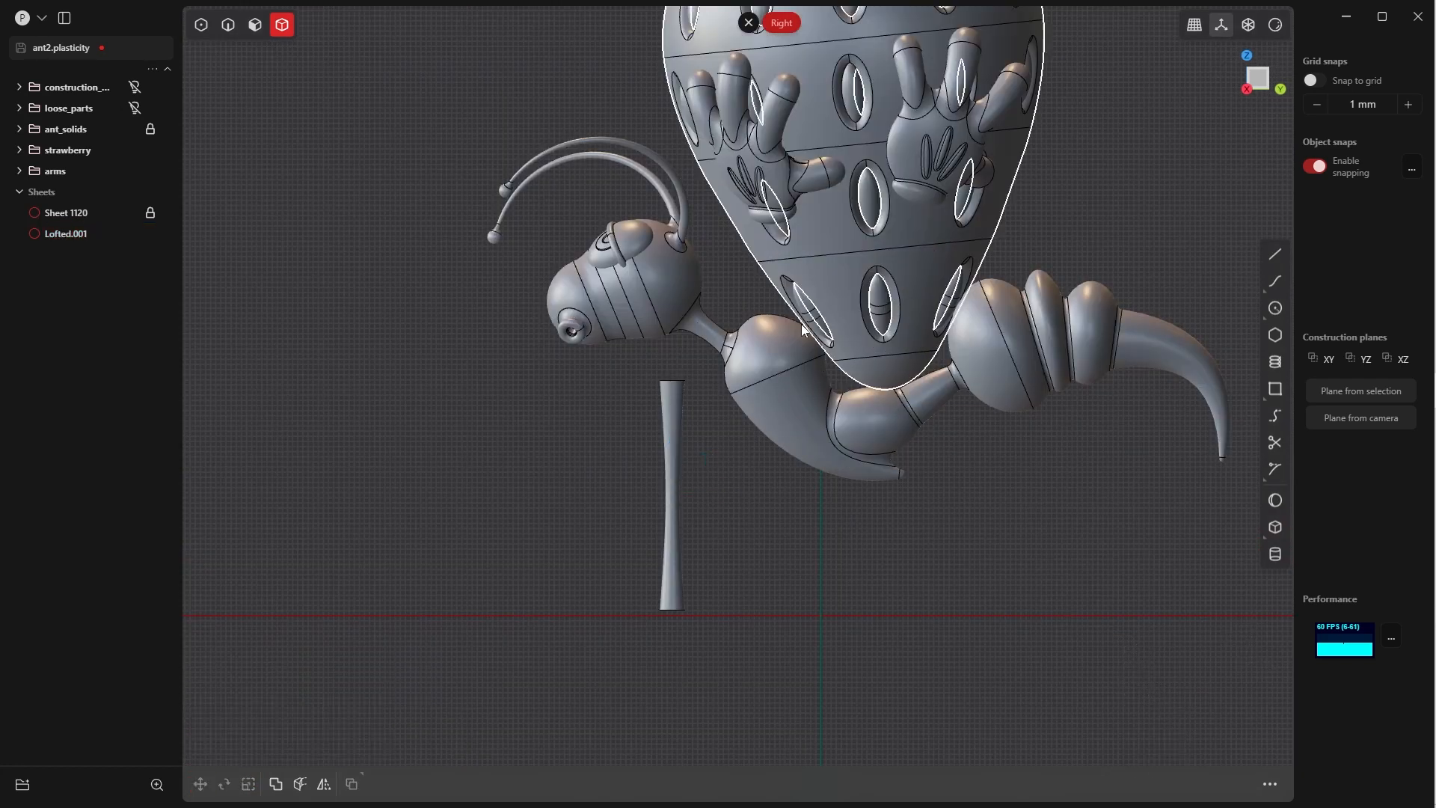
middle_click_drag(856, 331, 836, 407)
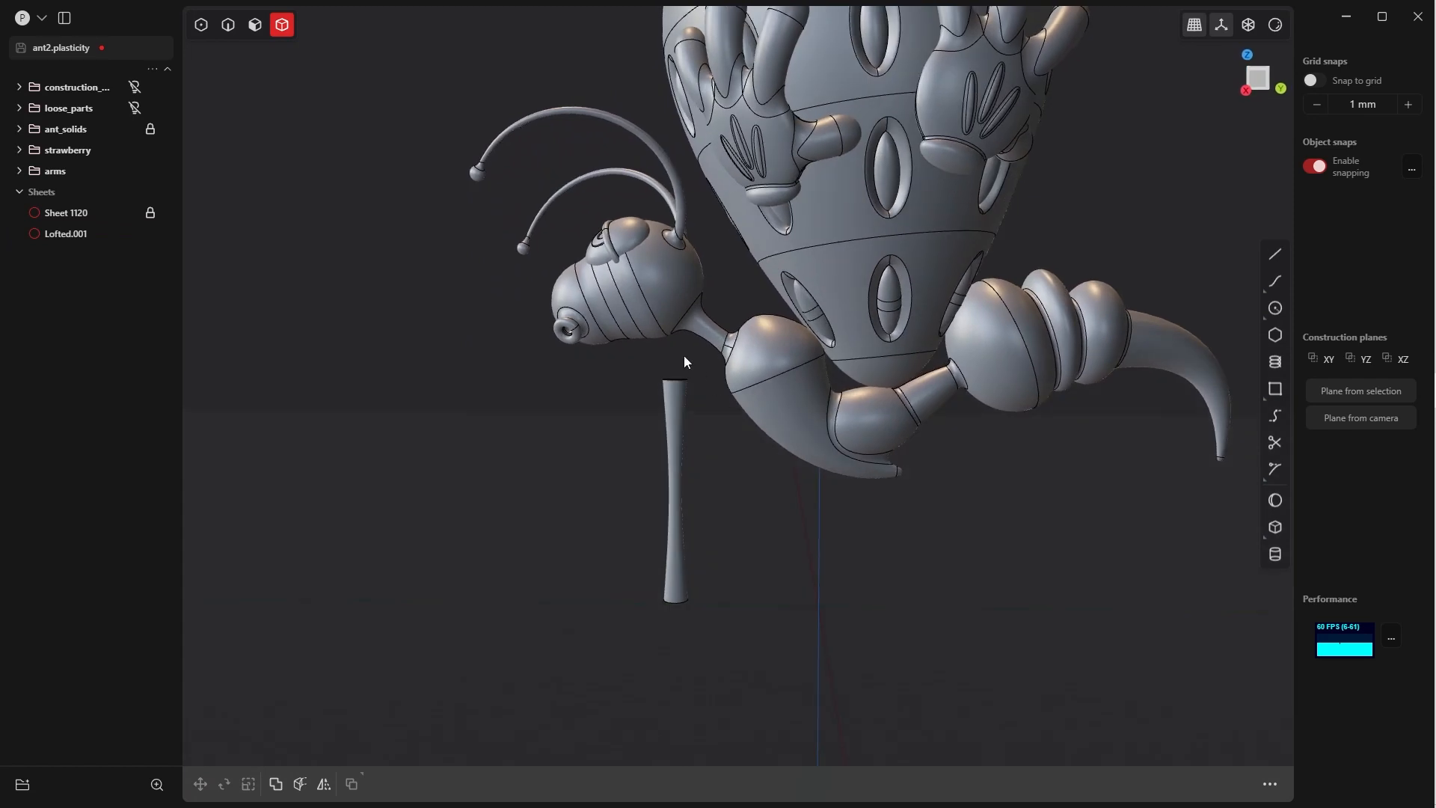
middle_click_drag(683, 356, 846, 307, "alt")
- Scale the limb down uniformly by about 0.69, and thin it slightly more in X and Y only
left_click(700, 442)
key("s")
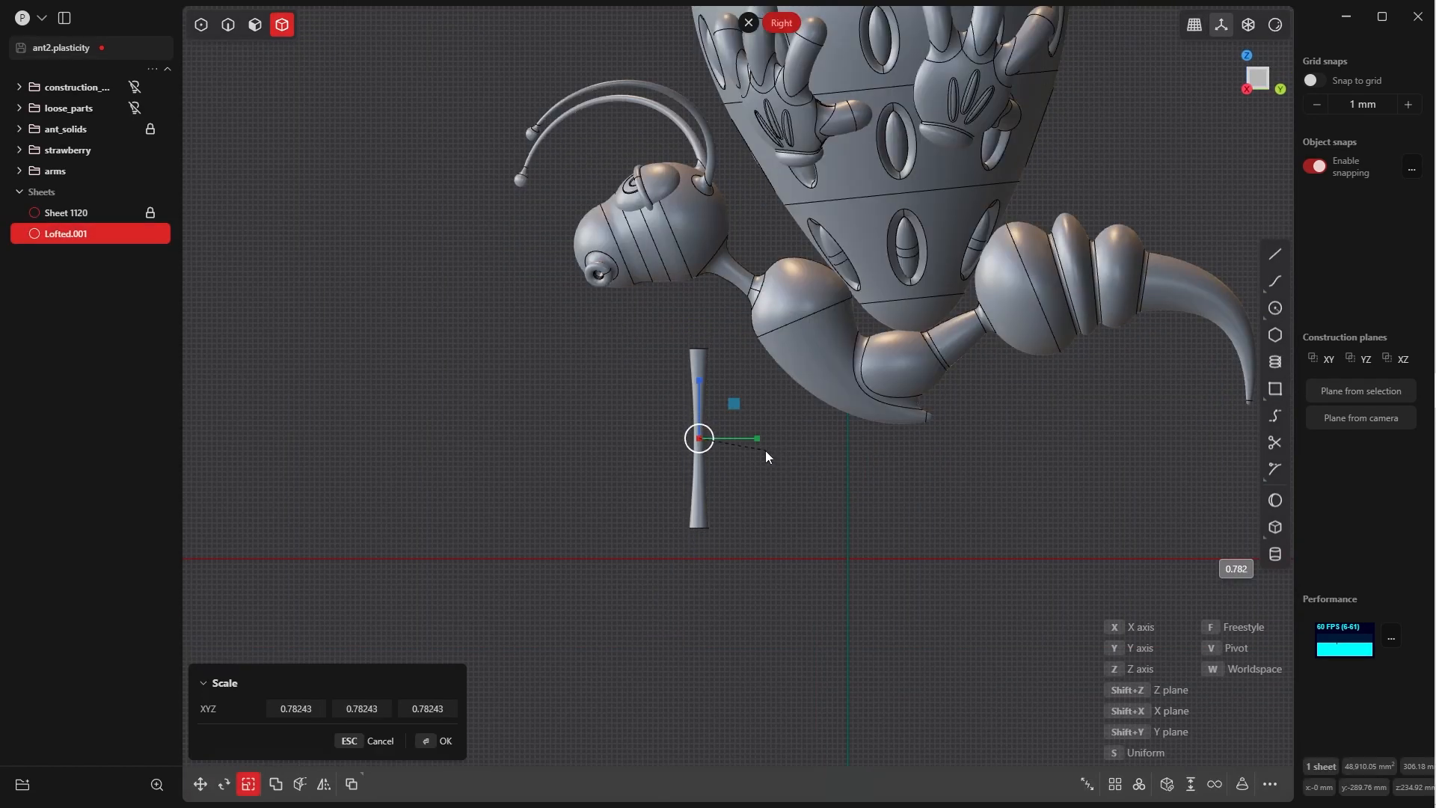
left_click(757, 450)
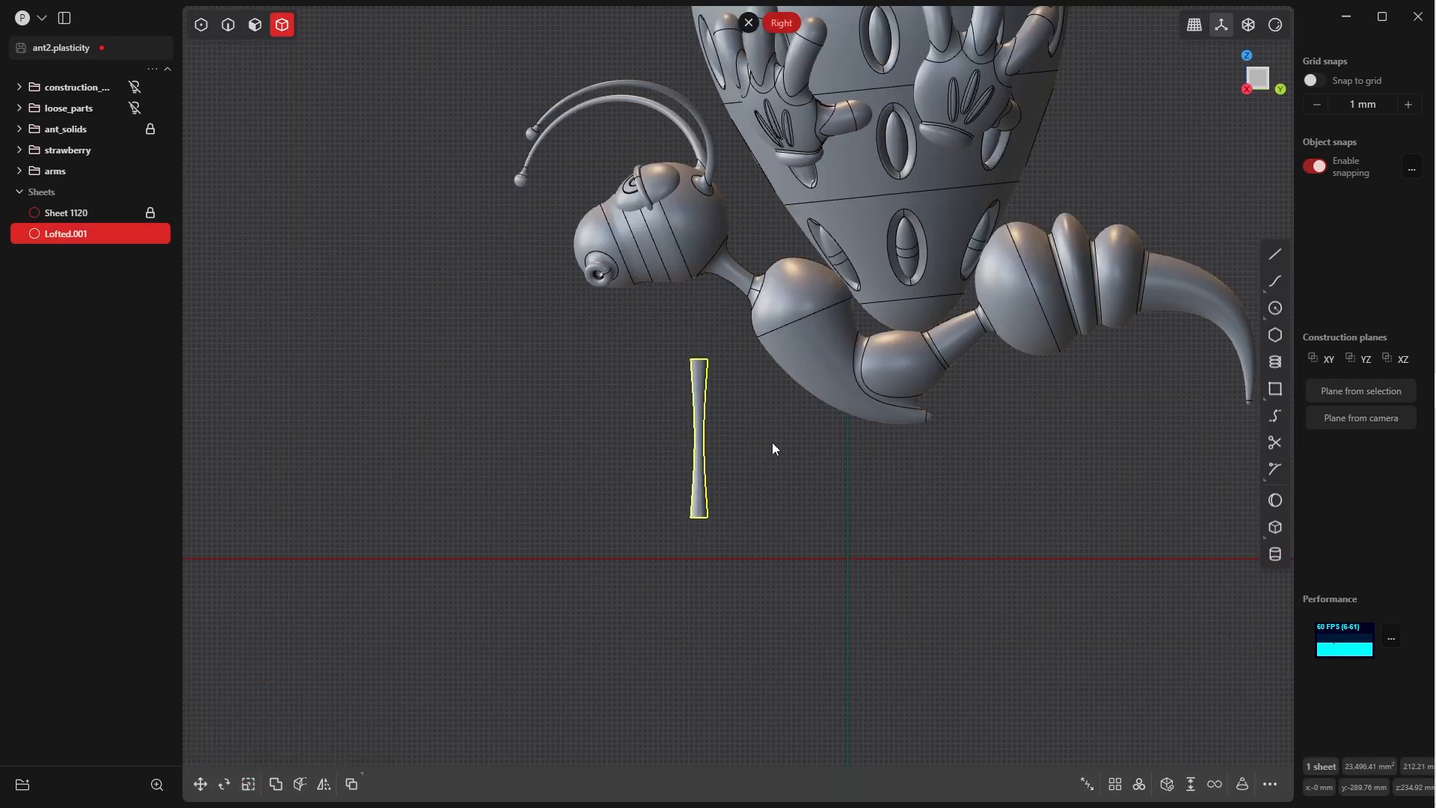
key("s")
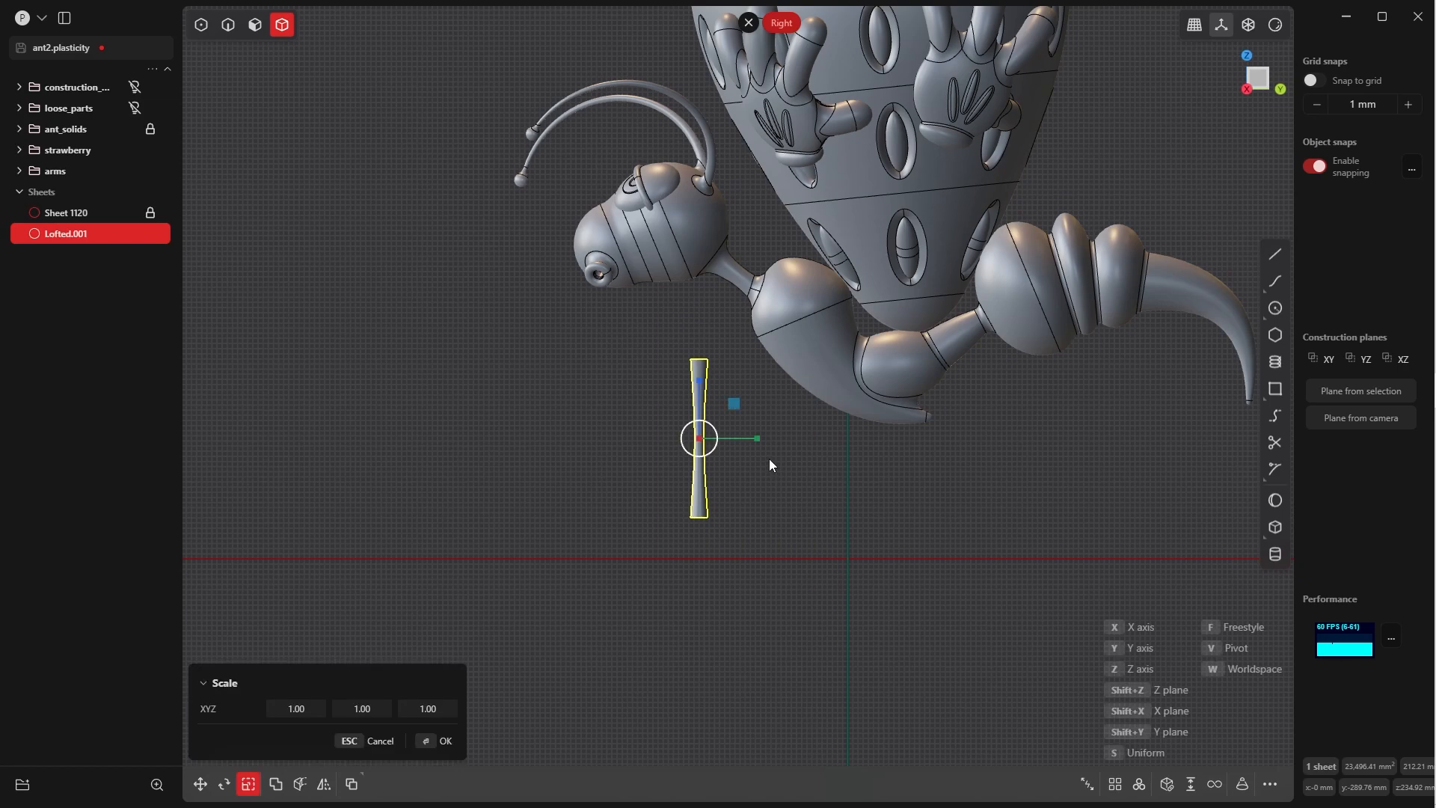
key("shift+z")
left_click(757, 460)
left_click(748, 534)
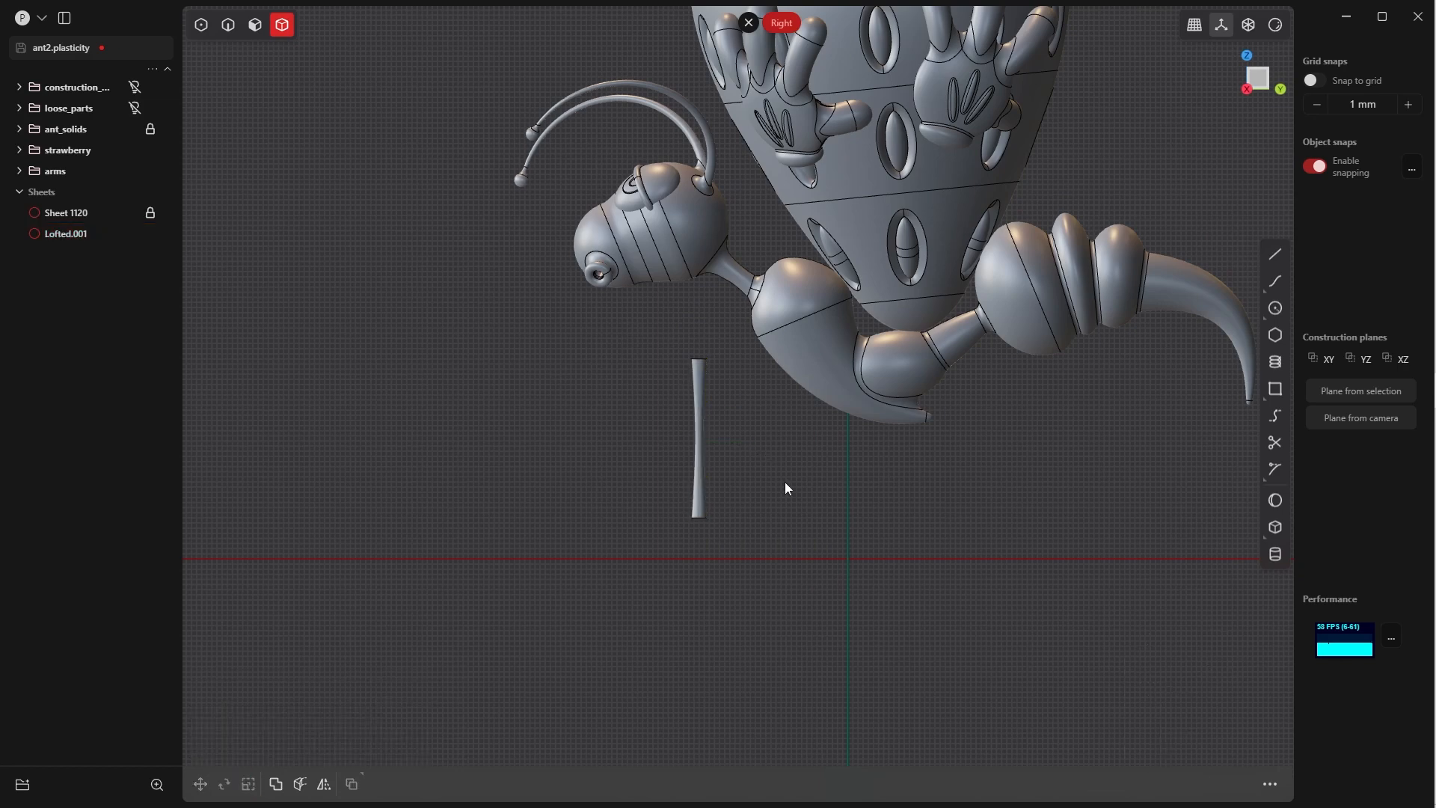
- Duplicate the limb in the front view and move the copy about 403 mm along X
middle_click_drag(619, 391, 753, 439)
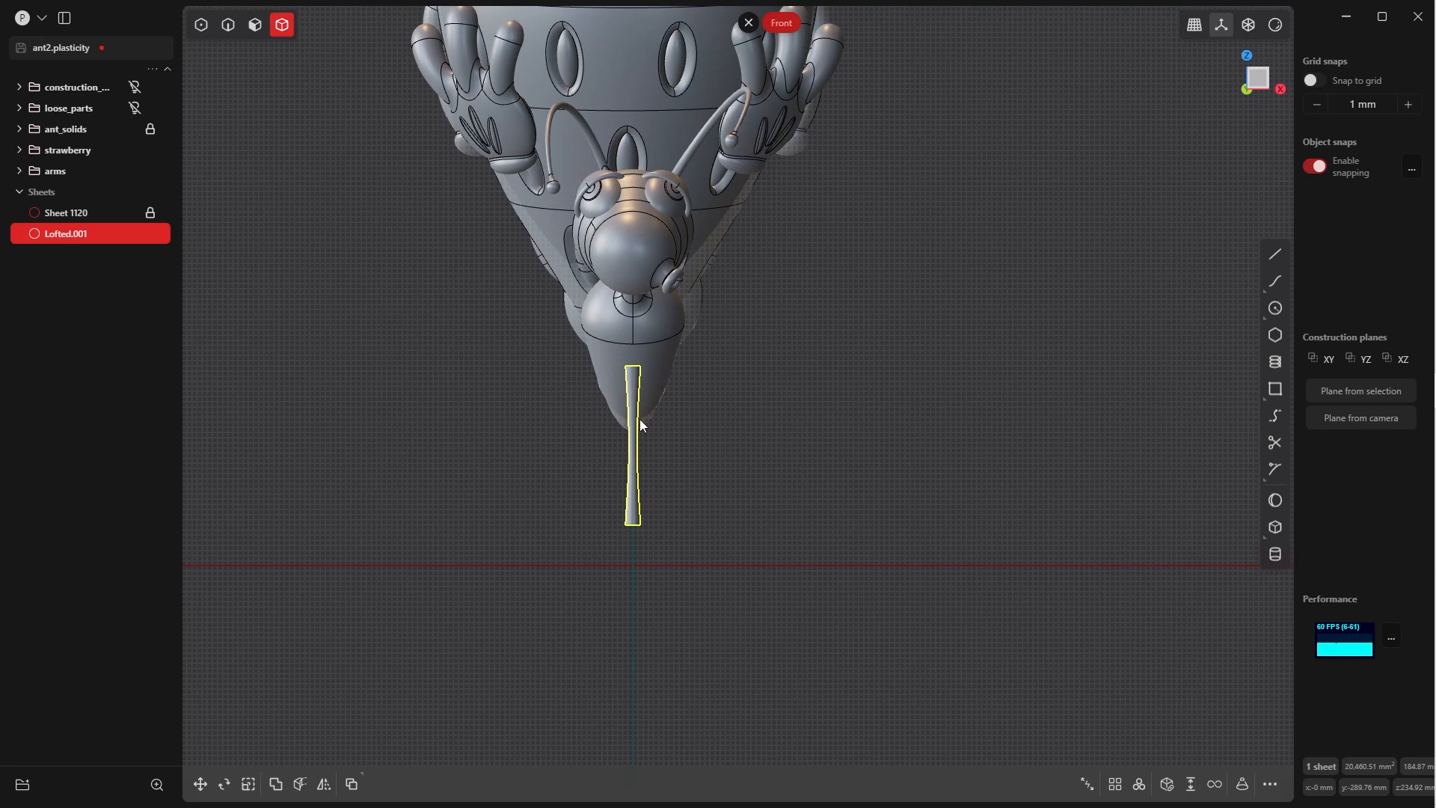
key("shift+d")
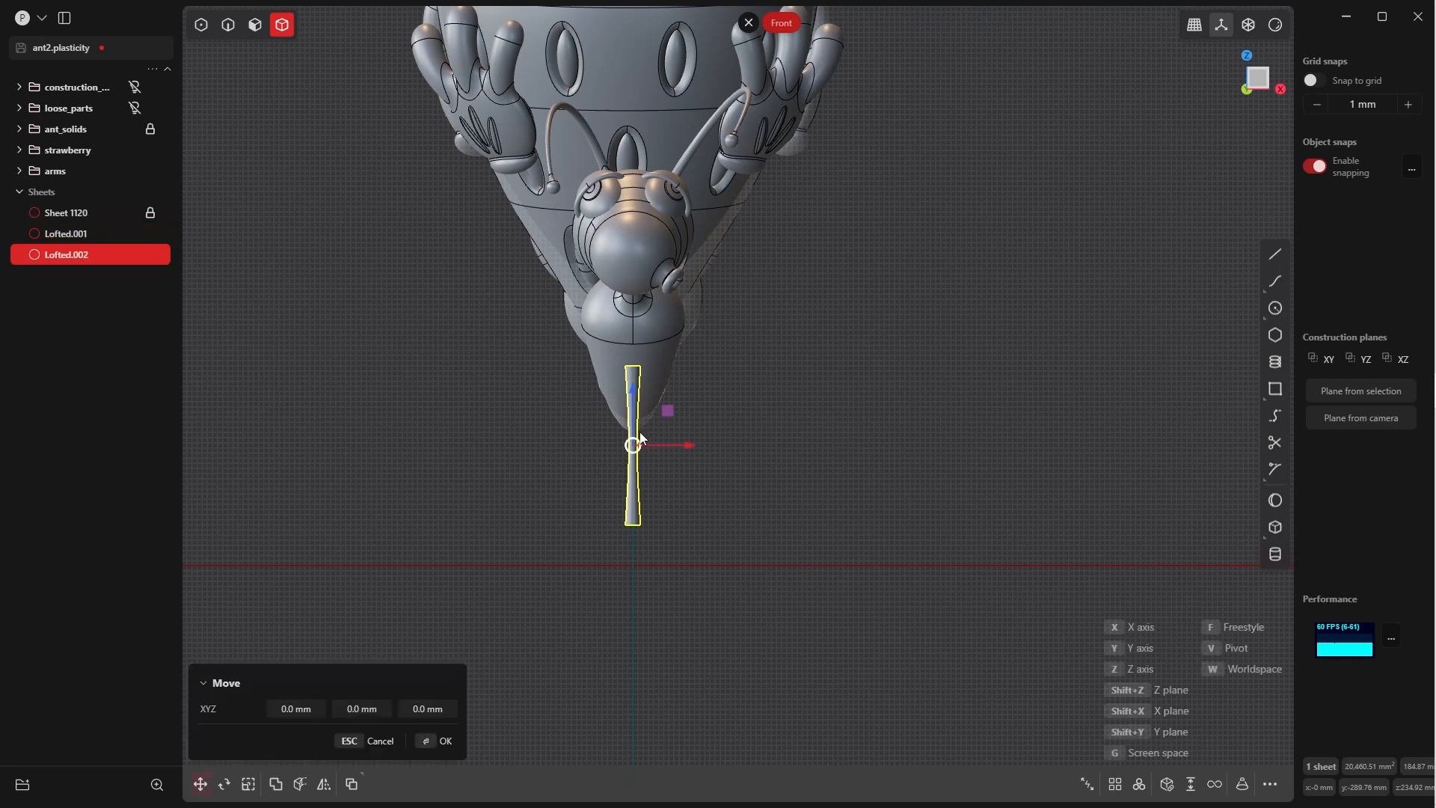
left_click_drag(695, 442, 909, 447)
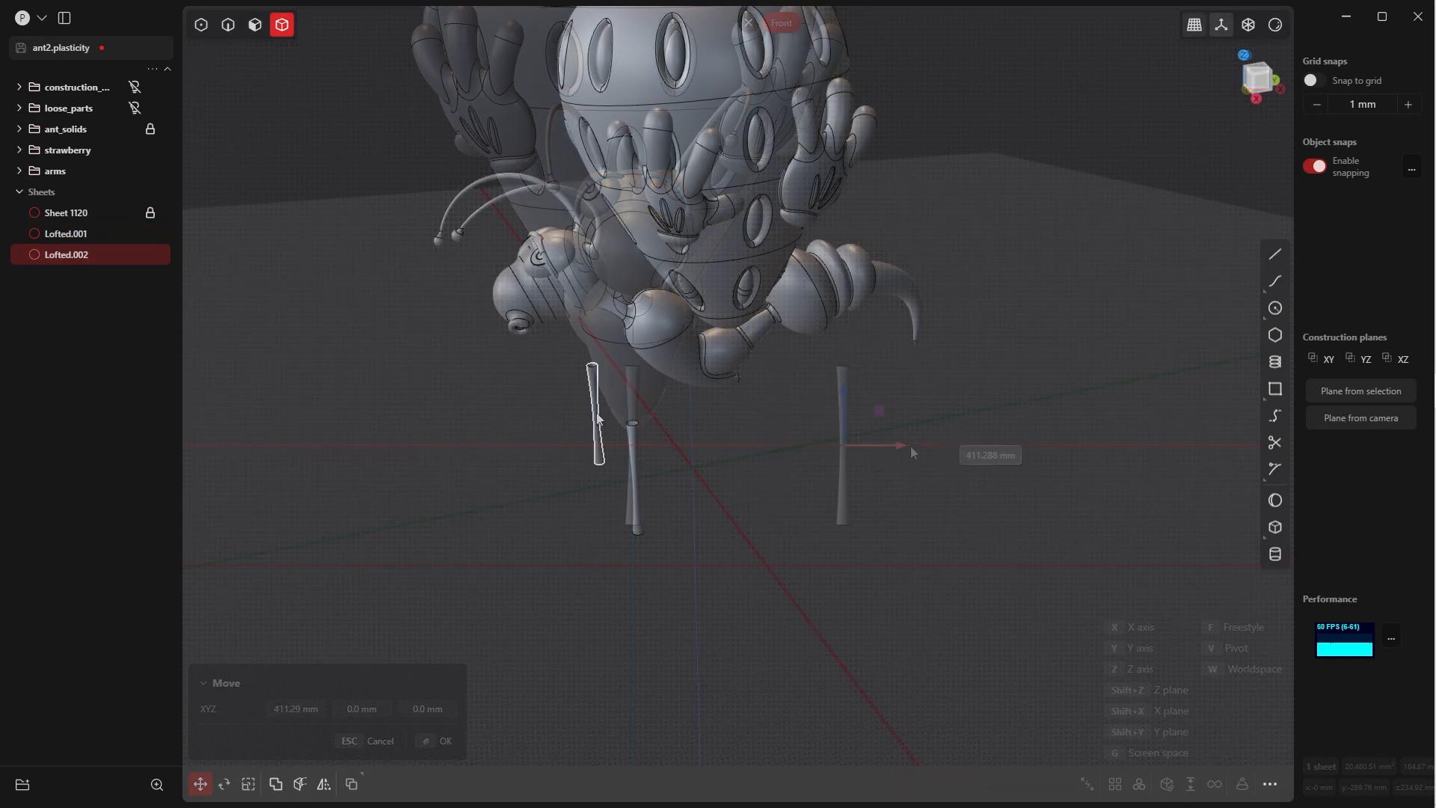
- Move the original limb 1921.51 mm along Y, clear of the ant
left_click(596, 415)
middle_click_drag(615, 416, 524, 443)
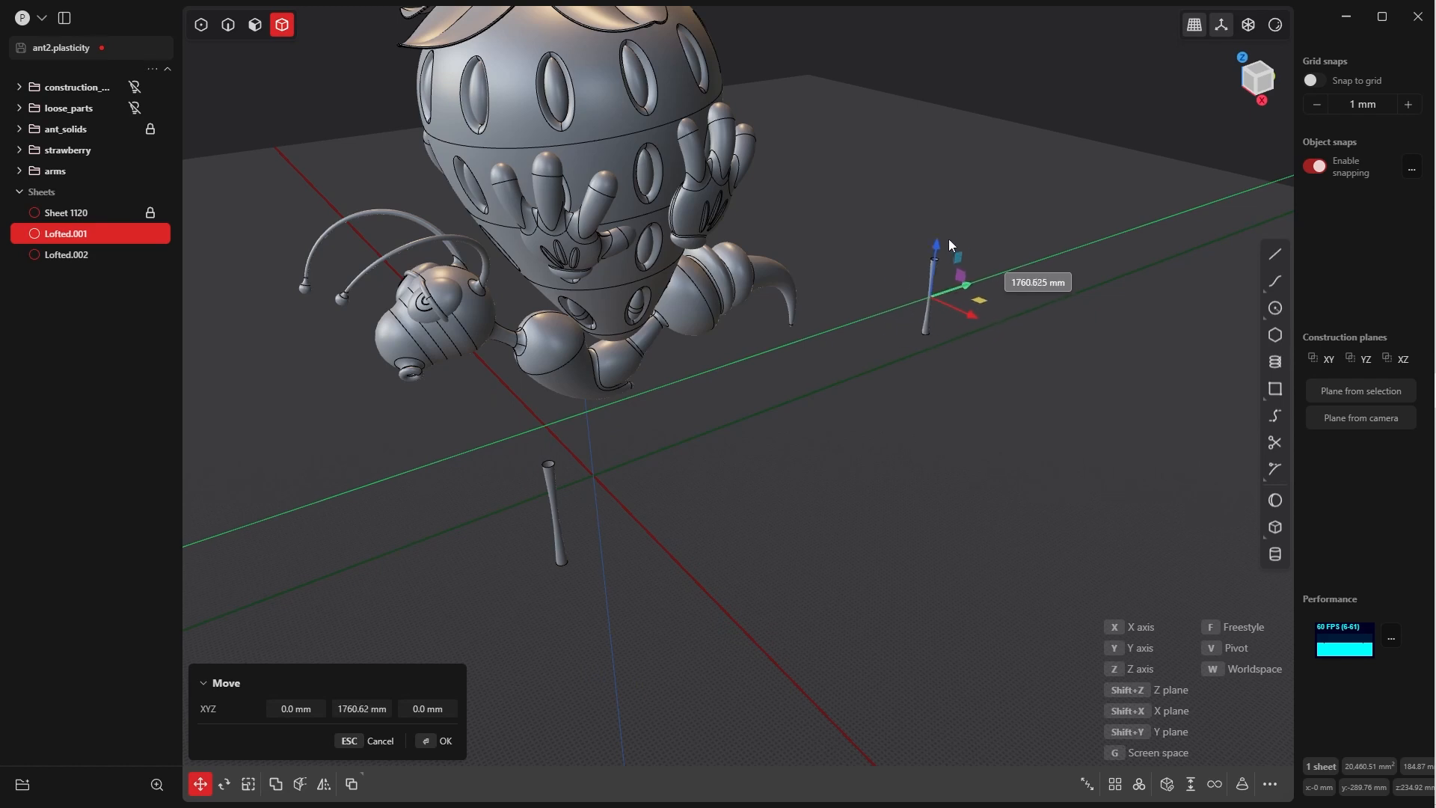
left_click_drag(978, 235, 979, 238)
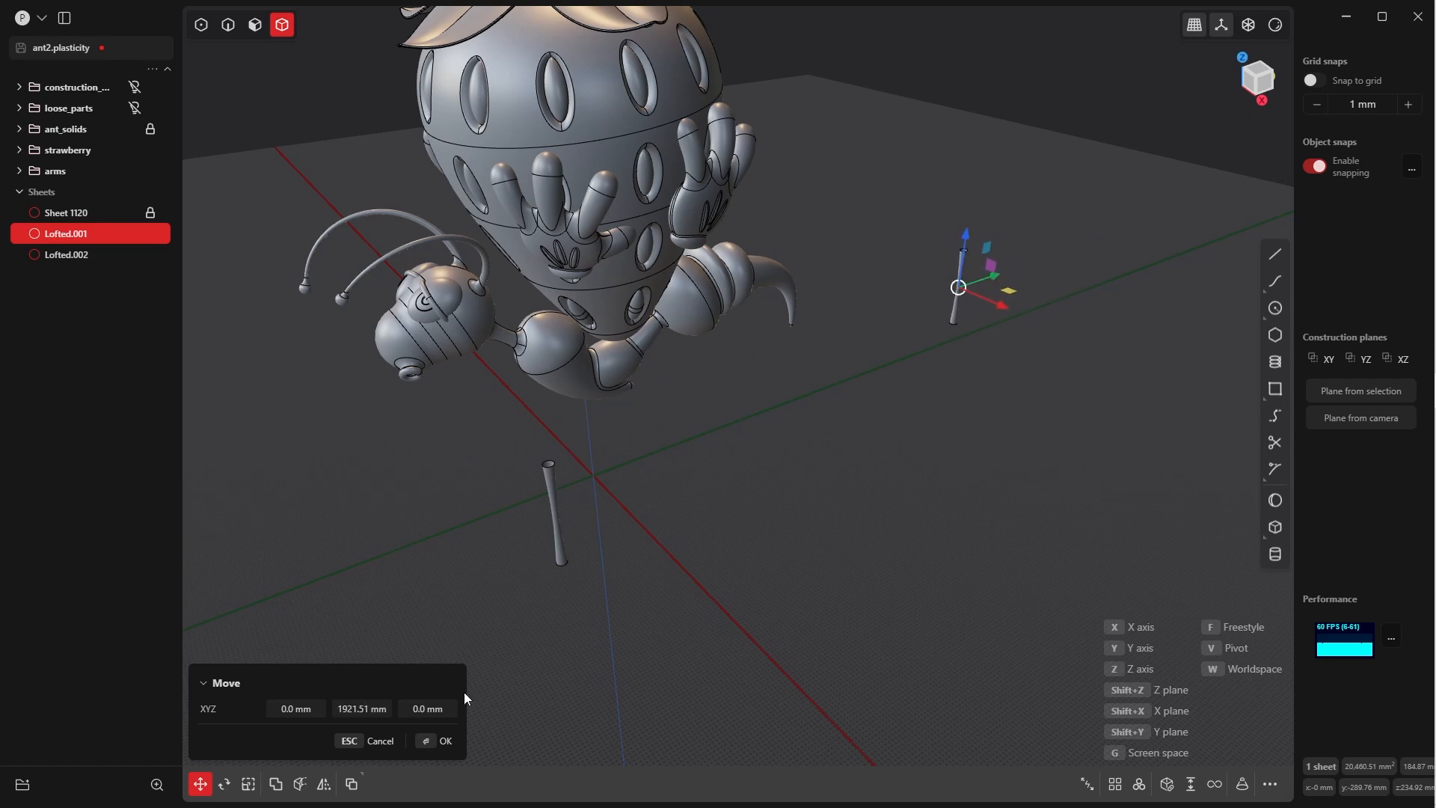
left_click(432, 739)
- Rotate the limb copy about 110.8° around the Y axis in the front view
left_click(552, 484)
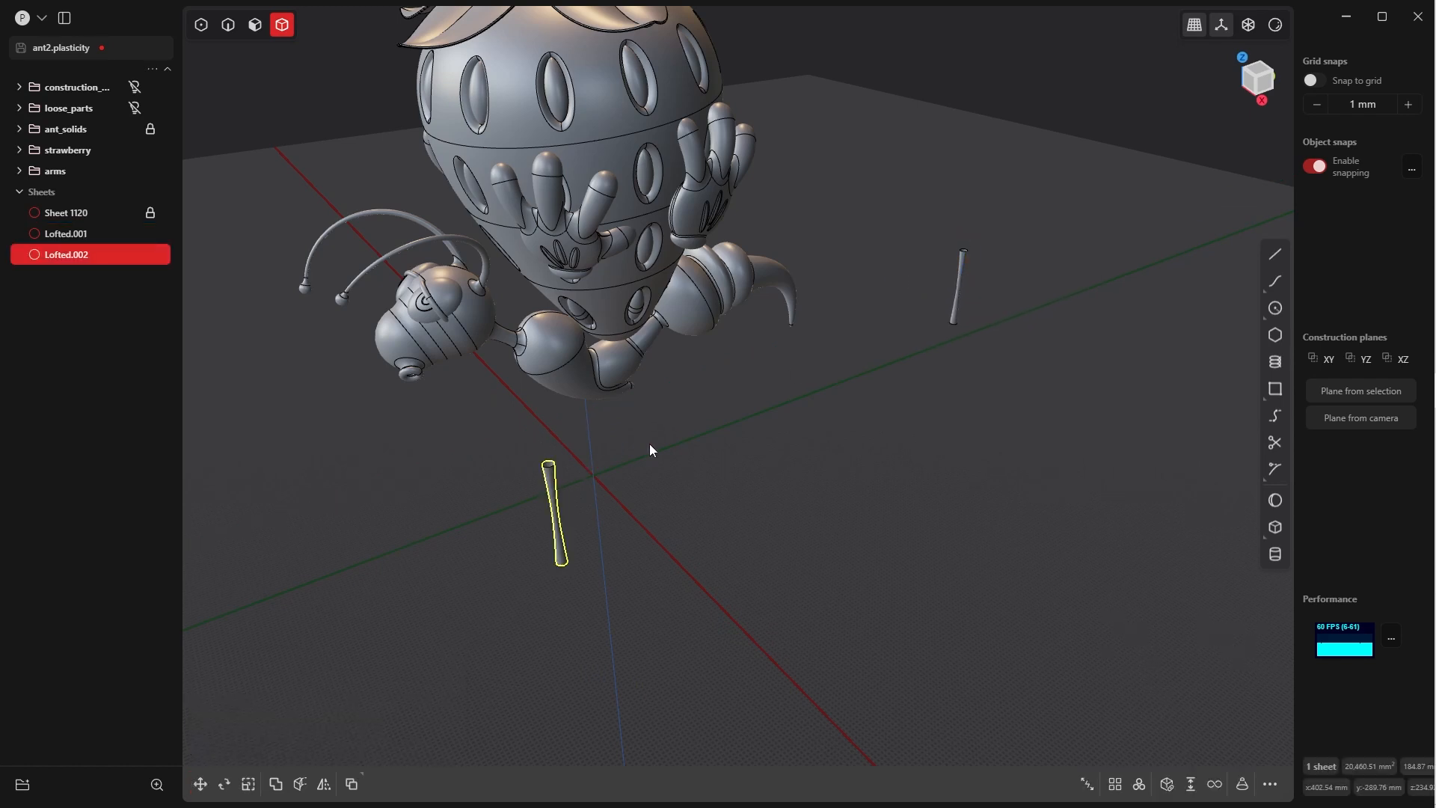
key("grave")
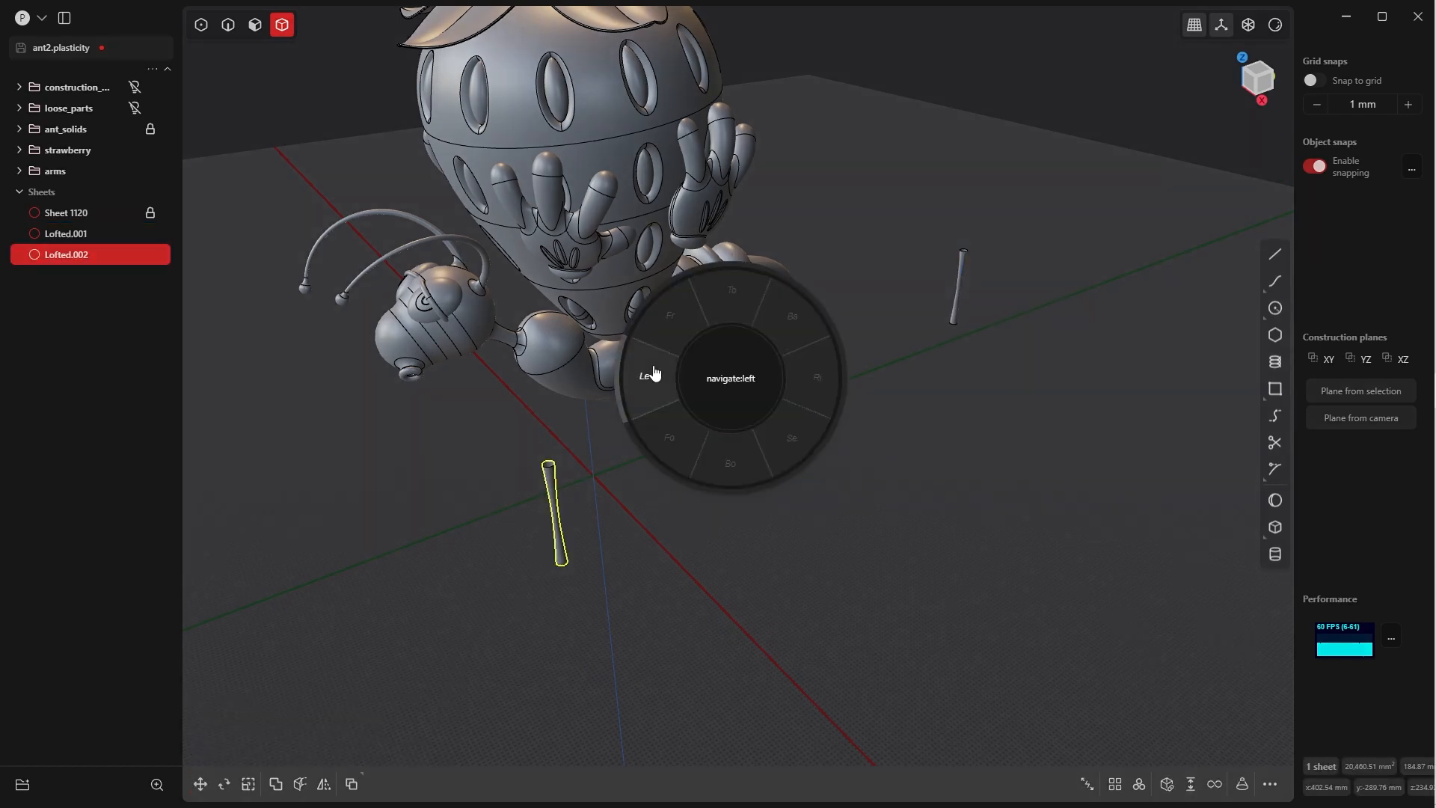
left_click(658, 325)
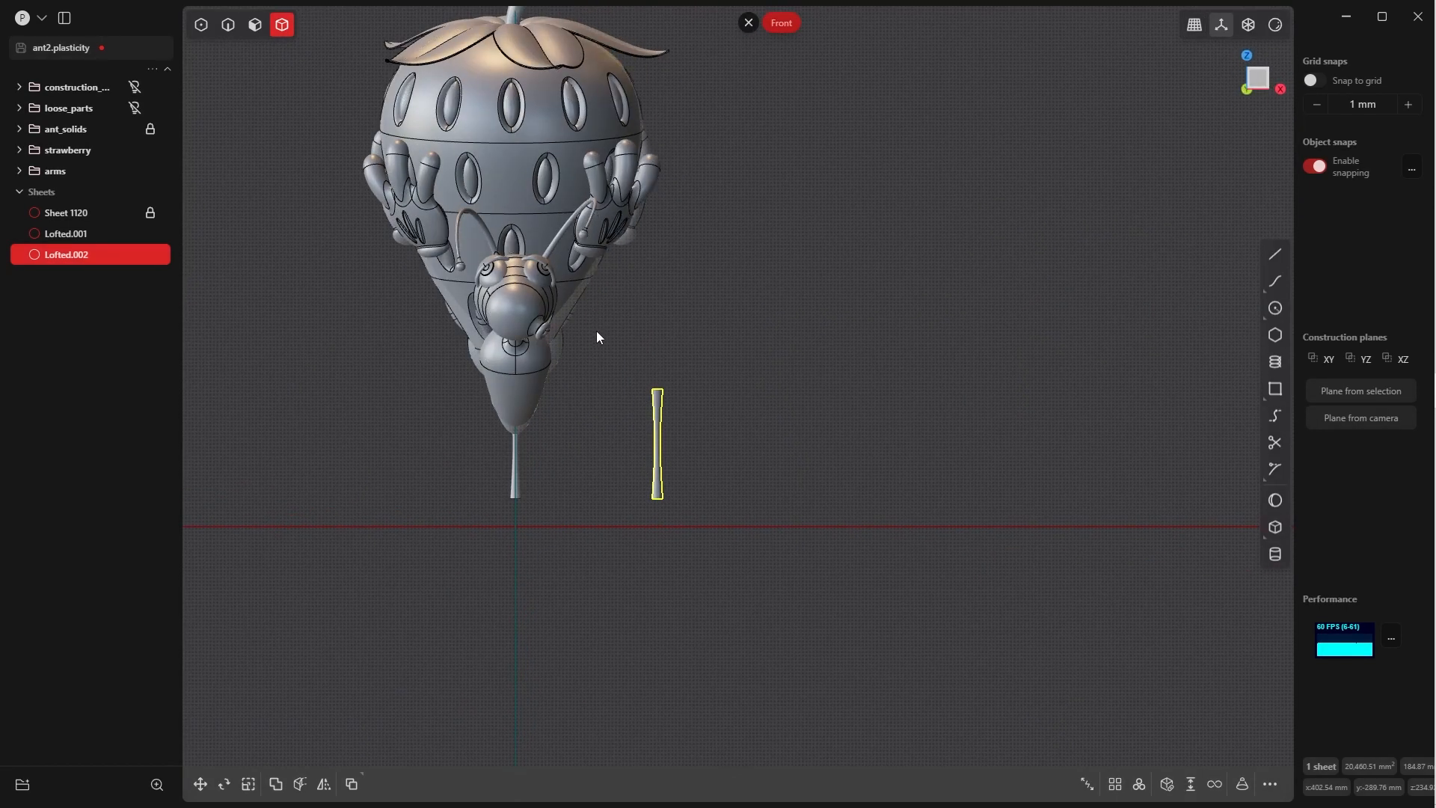
middle_click_drag(596, 333, 708, 373)
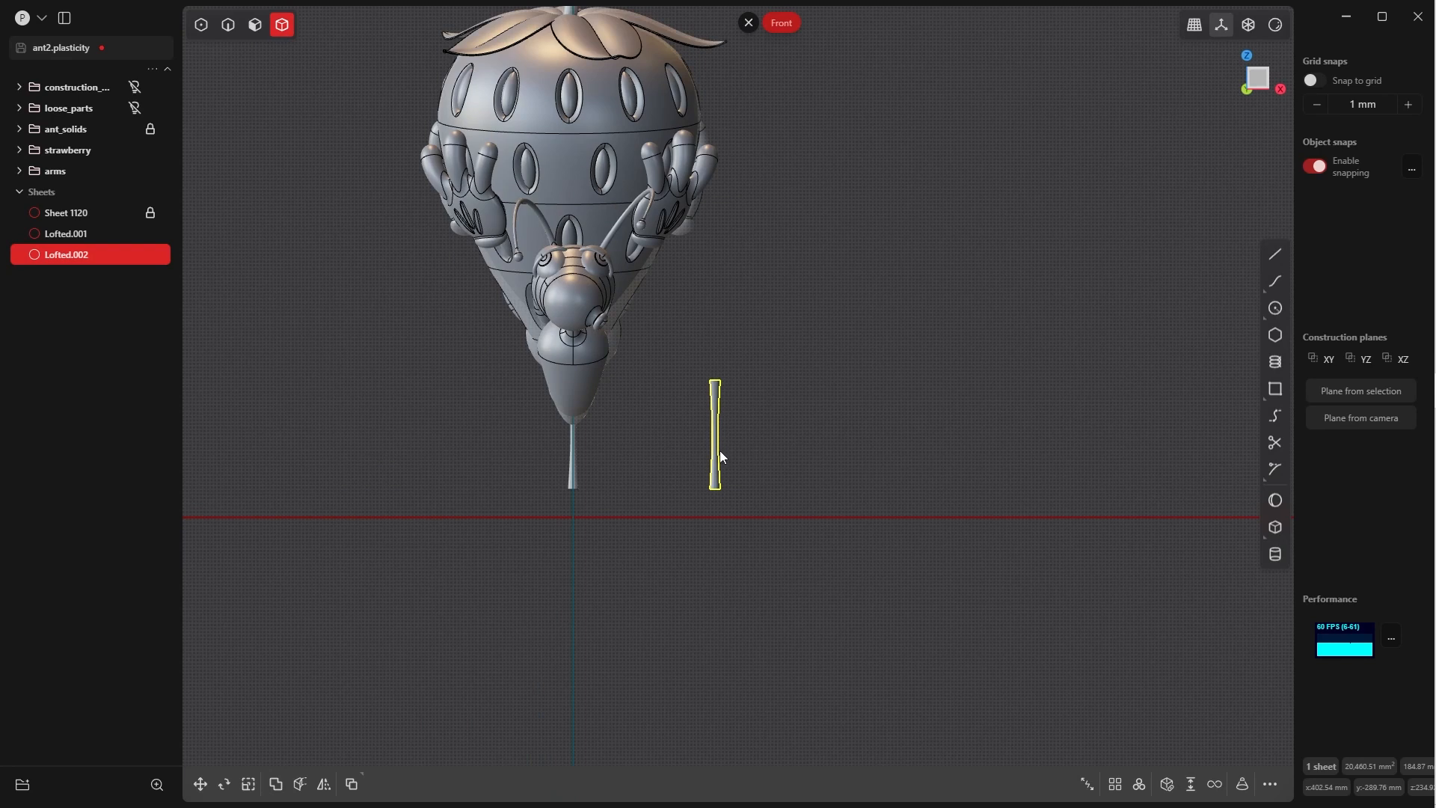
key("r")
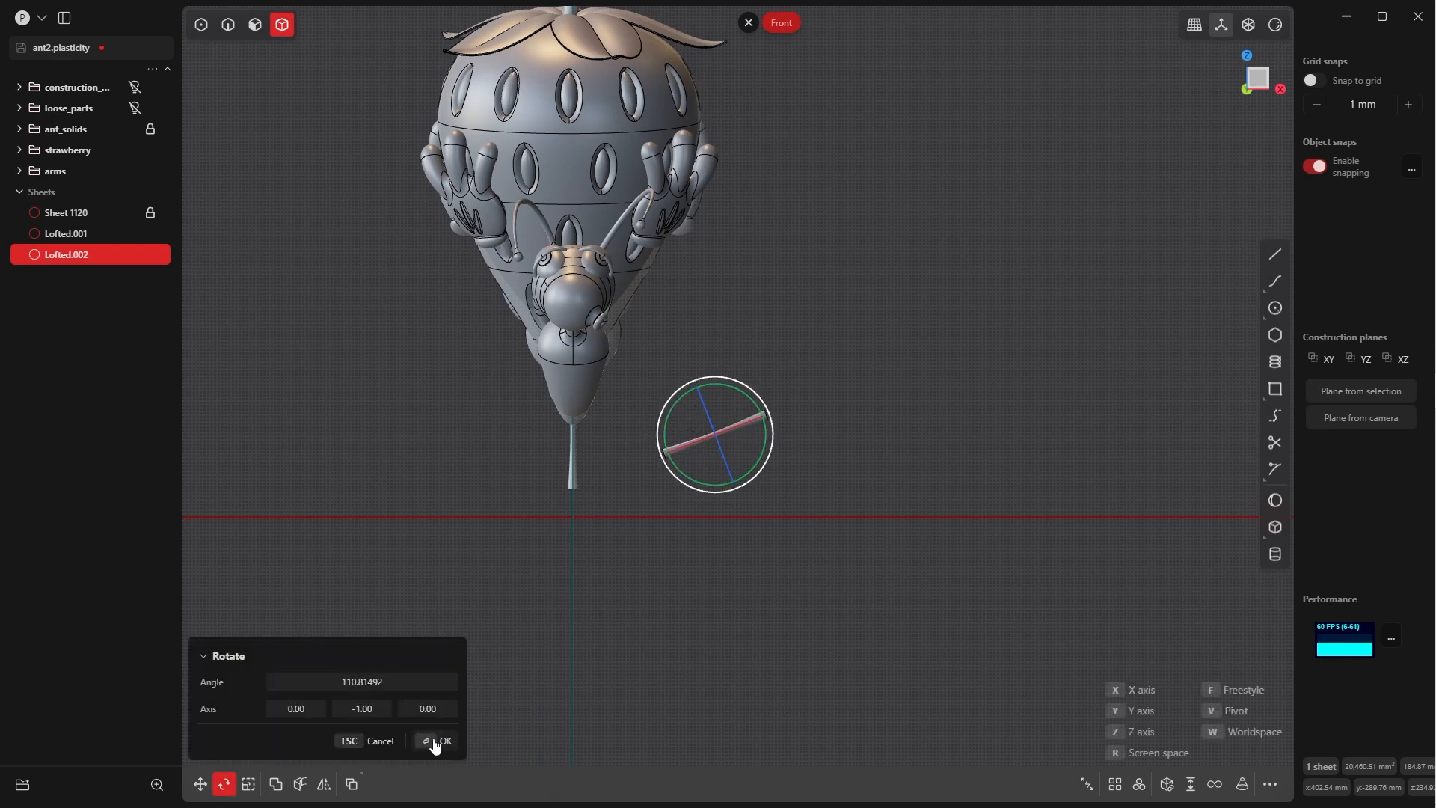
left_click(754, 449)
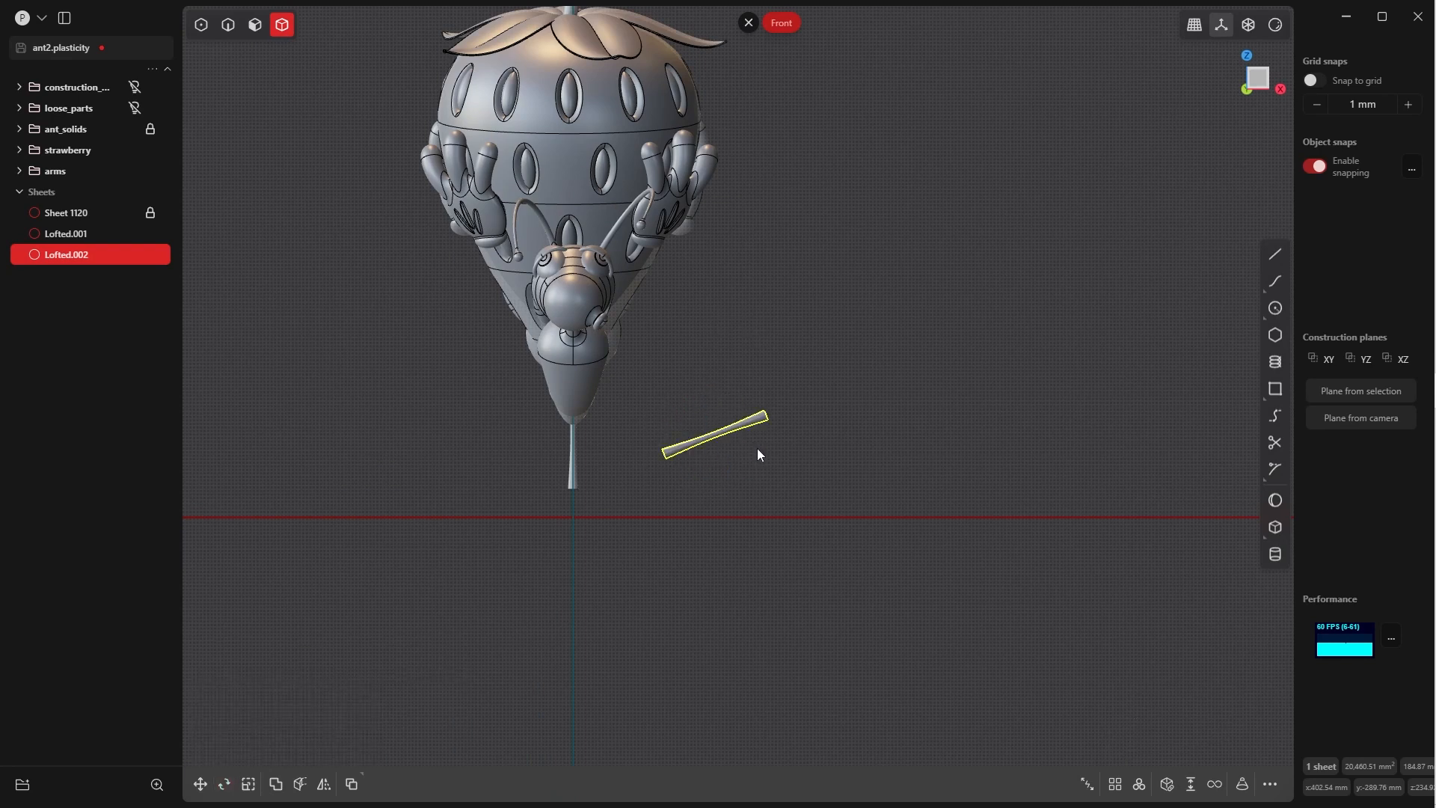
- Move the limb copy -167.55 mm in X and 307.53 mm in Z, and shift it along Y to the ant's front body segment
key("g")
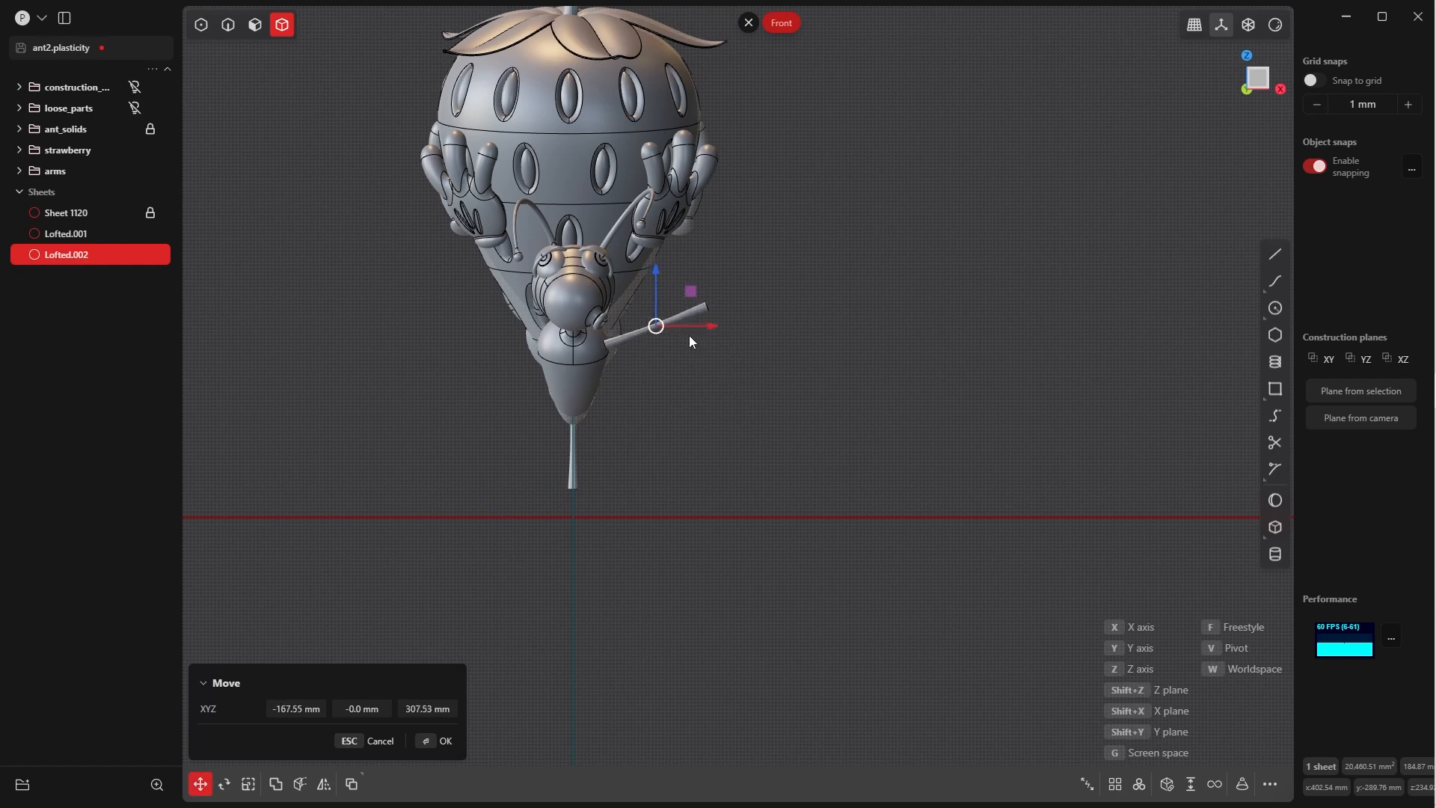
left_click(686, 331)
key("grave")
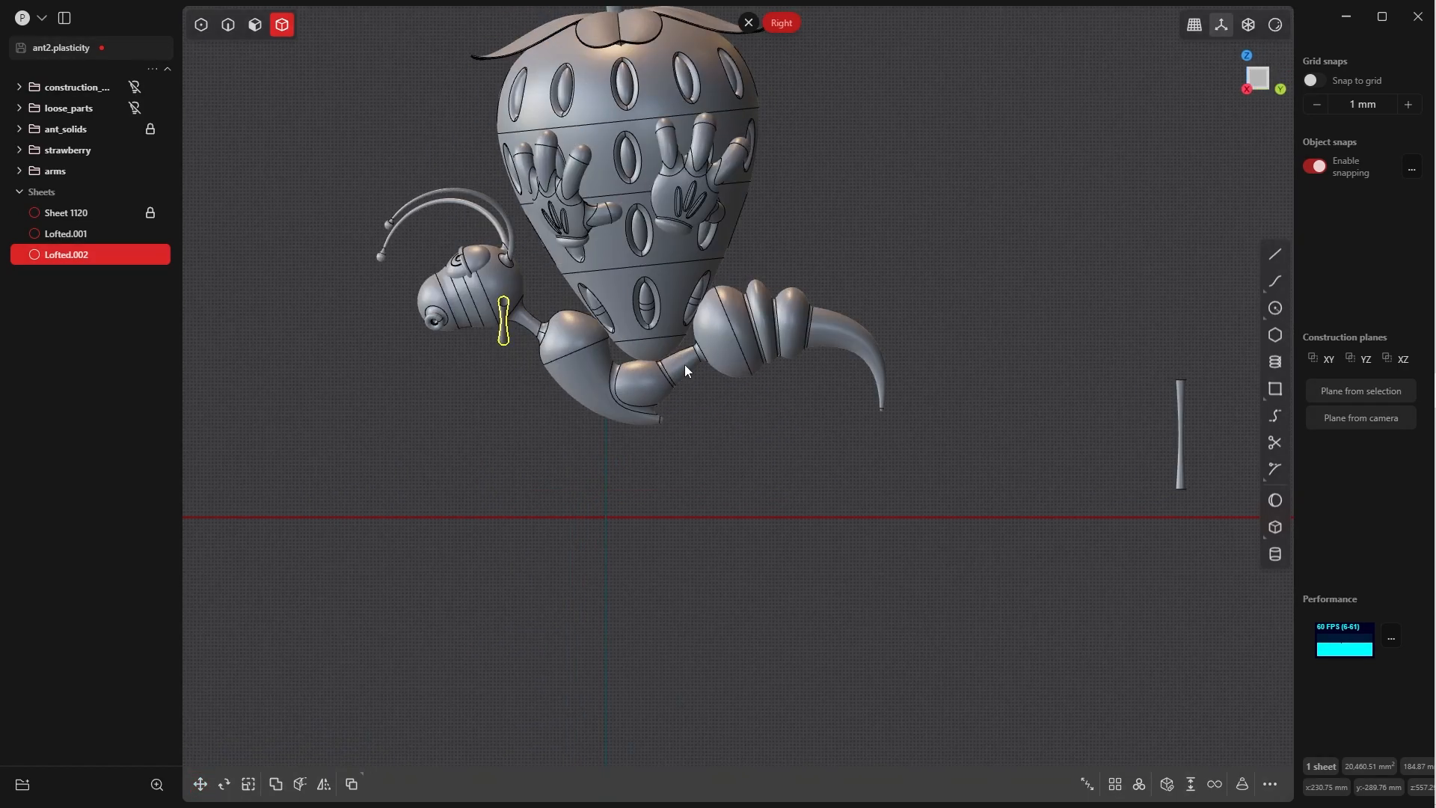
key("g")
left_click(442, 739)
- Move the limb copy so its inner end meets the side of the ant's front body segment
middle_click_drag(583, 419, 481, 365)
scroll(689, 365, "up", 5)
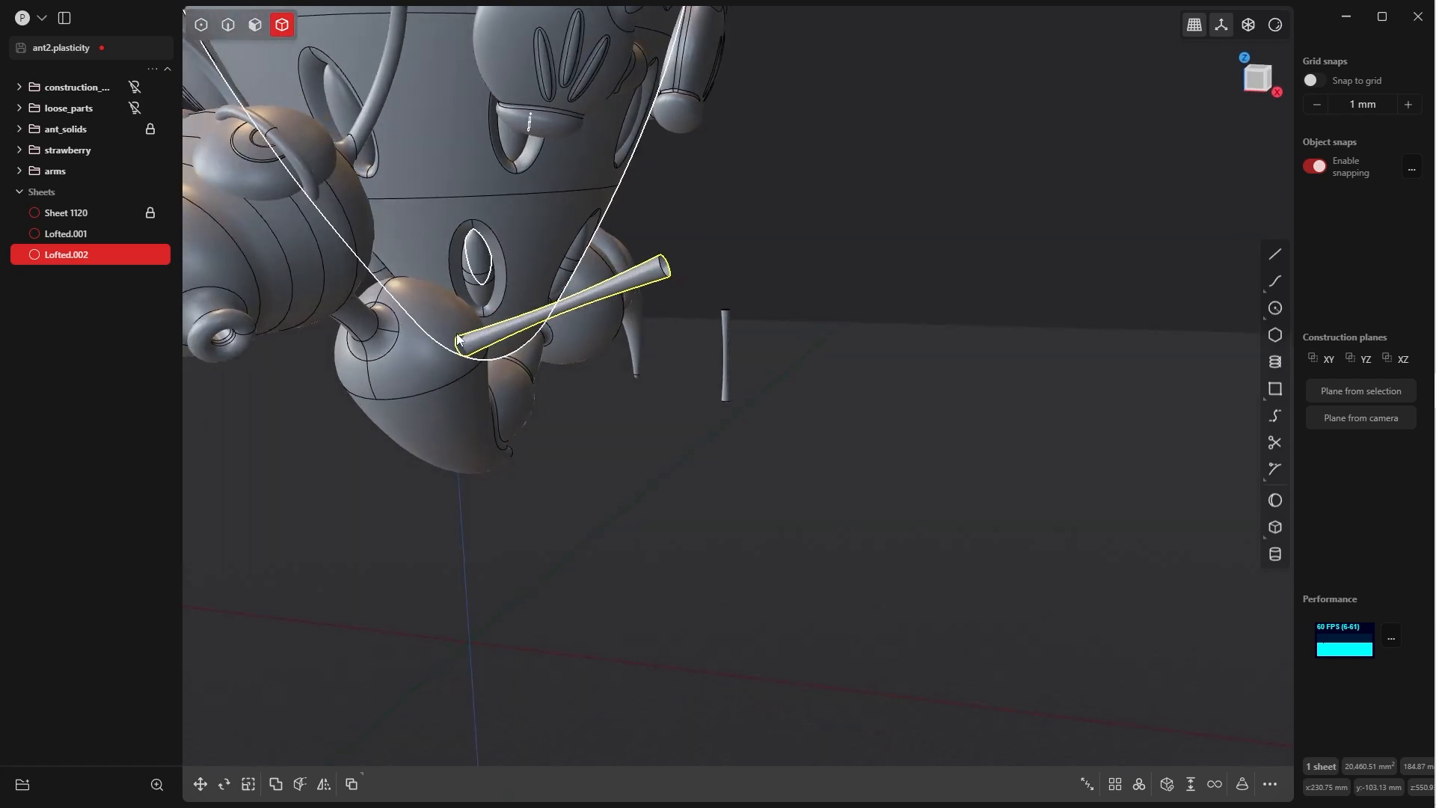
middle_click_drag(457, 343, 728, 395)
key("g")
left_click(522, 339)
- Fine-tune the limb copy's tilt with a slight rotation in the front view and deselect it
key("KP_1")
scroll(627, 332, "up", 4)
key("r")
key("r")
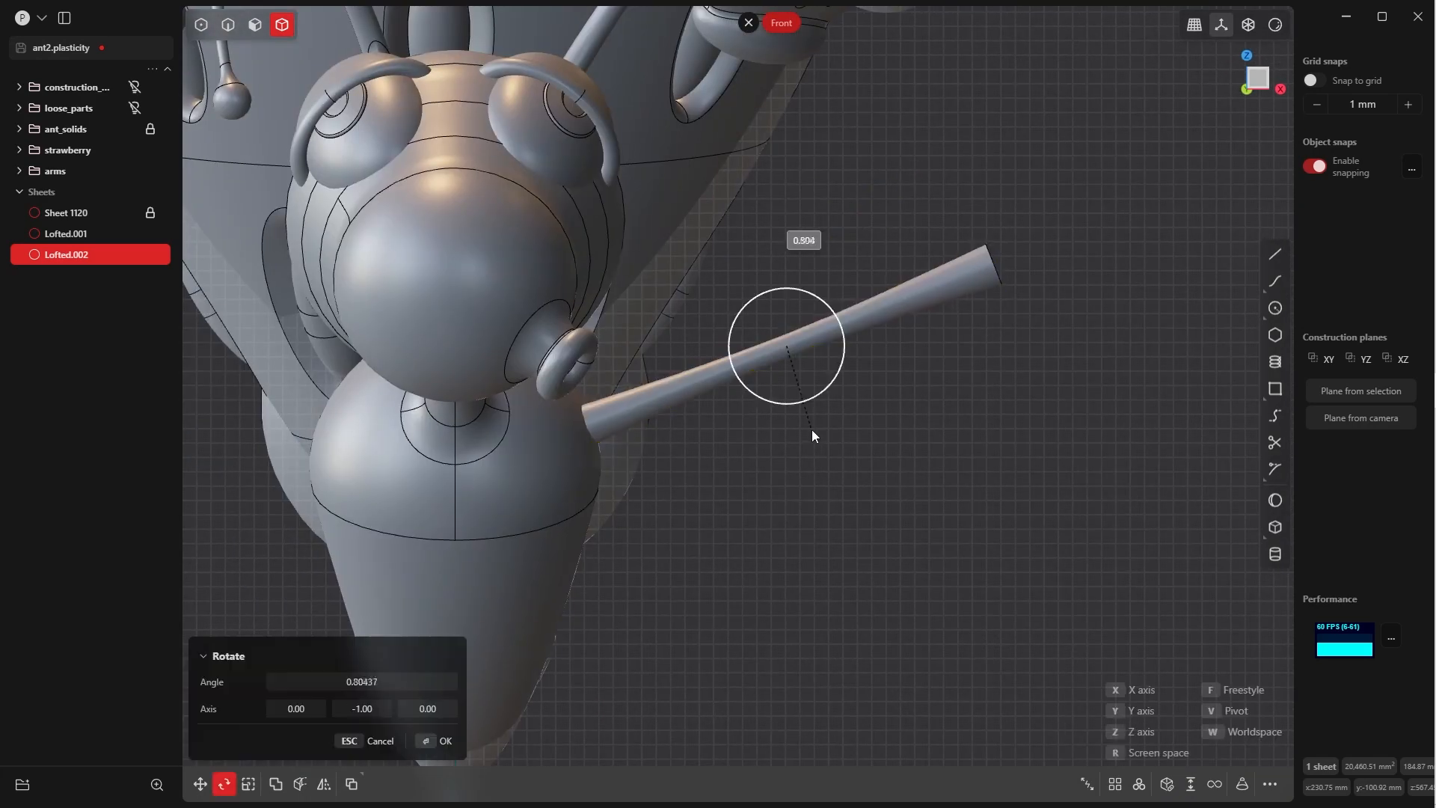
left_click(820, 420)
scroll(665, 476, "down", 4)
middle_click_drag(666, 476, 719, 431)
left_click(719, 431)
- Duplicate the limb attached to the body and rotate the duplicate about 89.55° around the Y axis
key("grave")
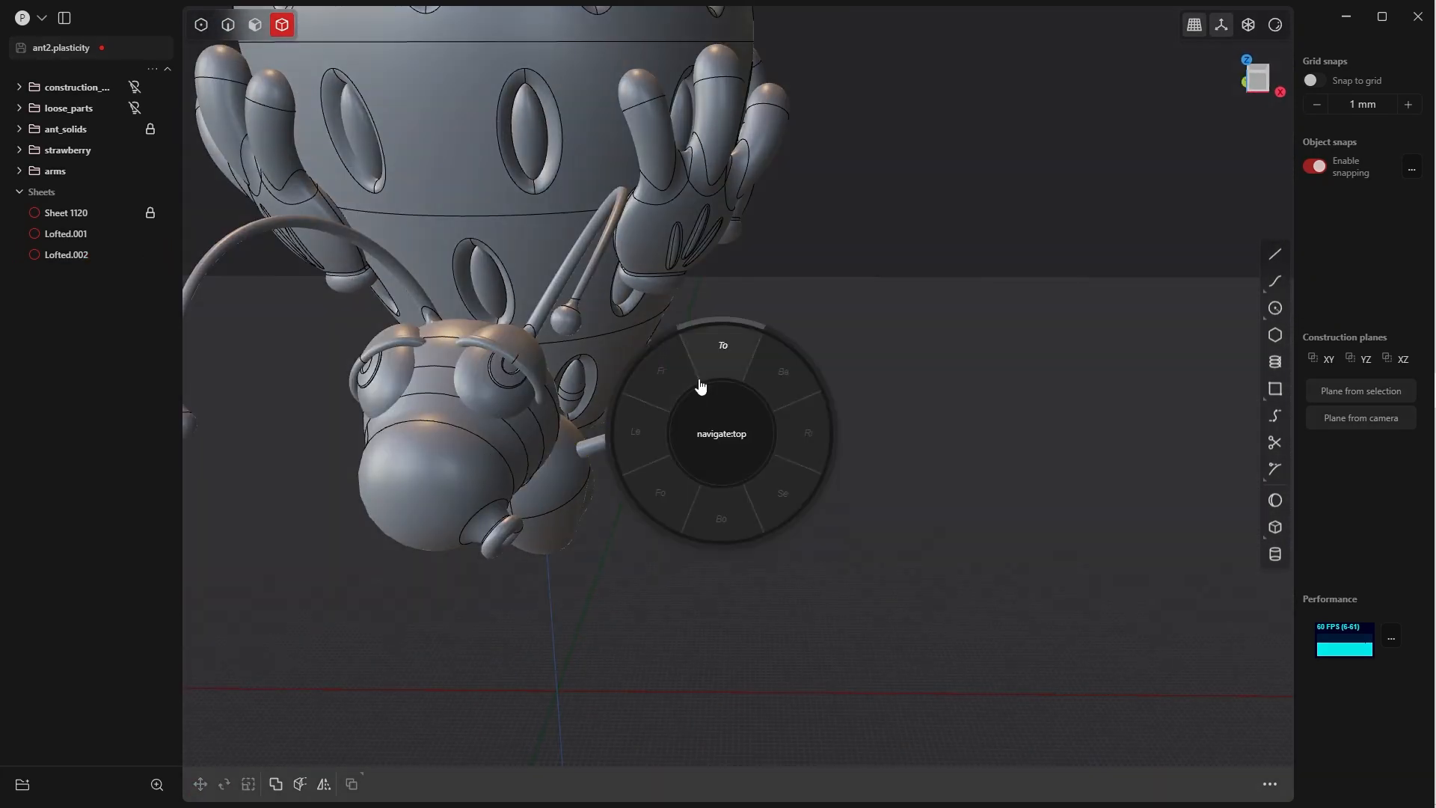
left_click(697, 386)
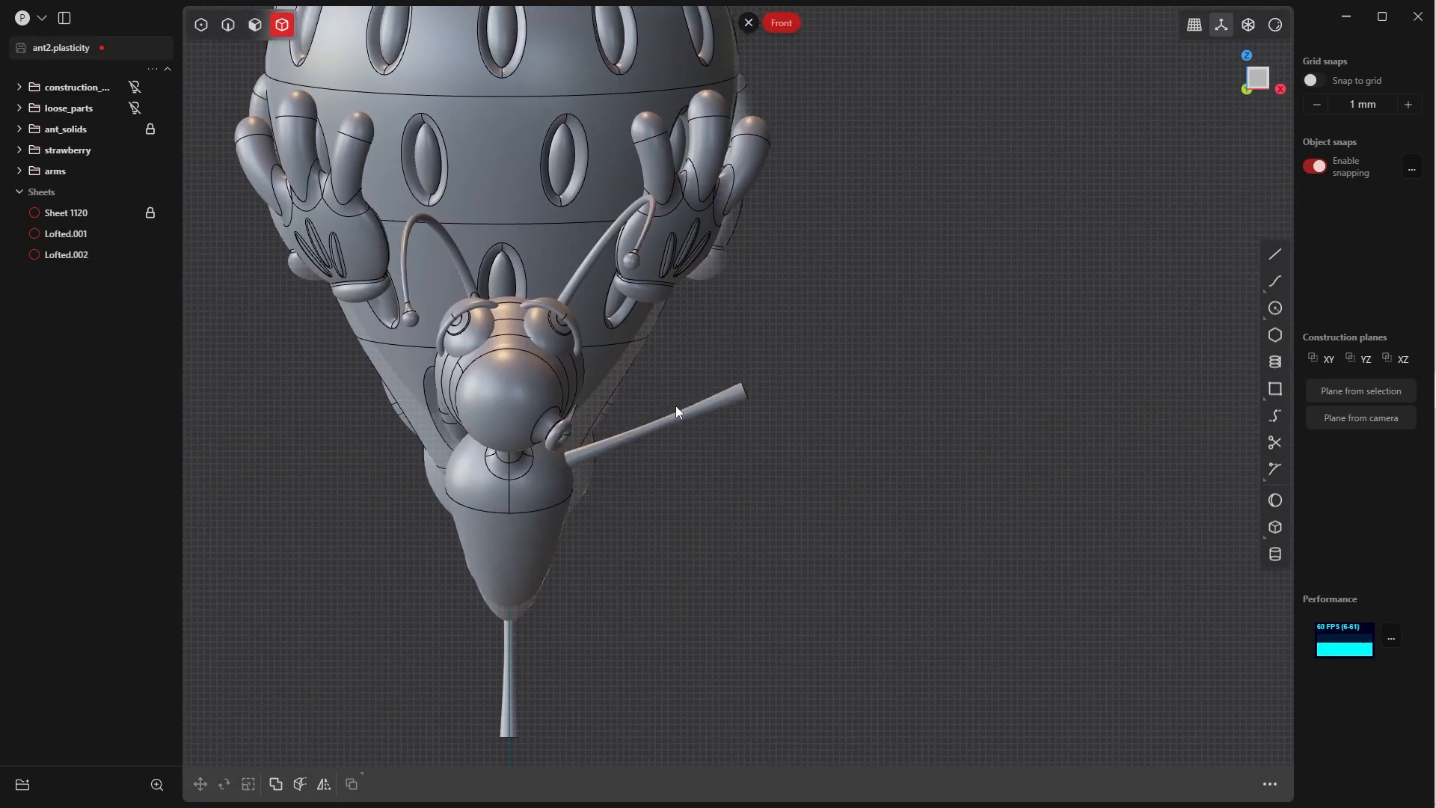
left_click(715, 403)
key("shift+d")
key("r")
key("r")
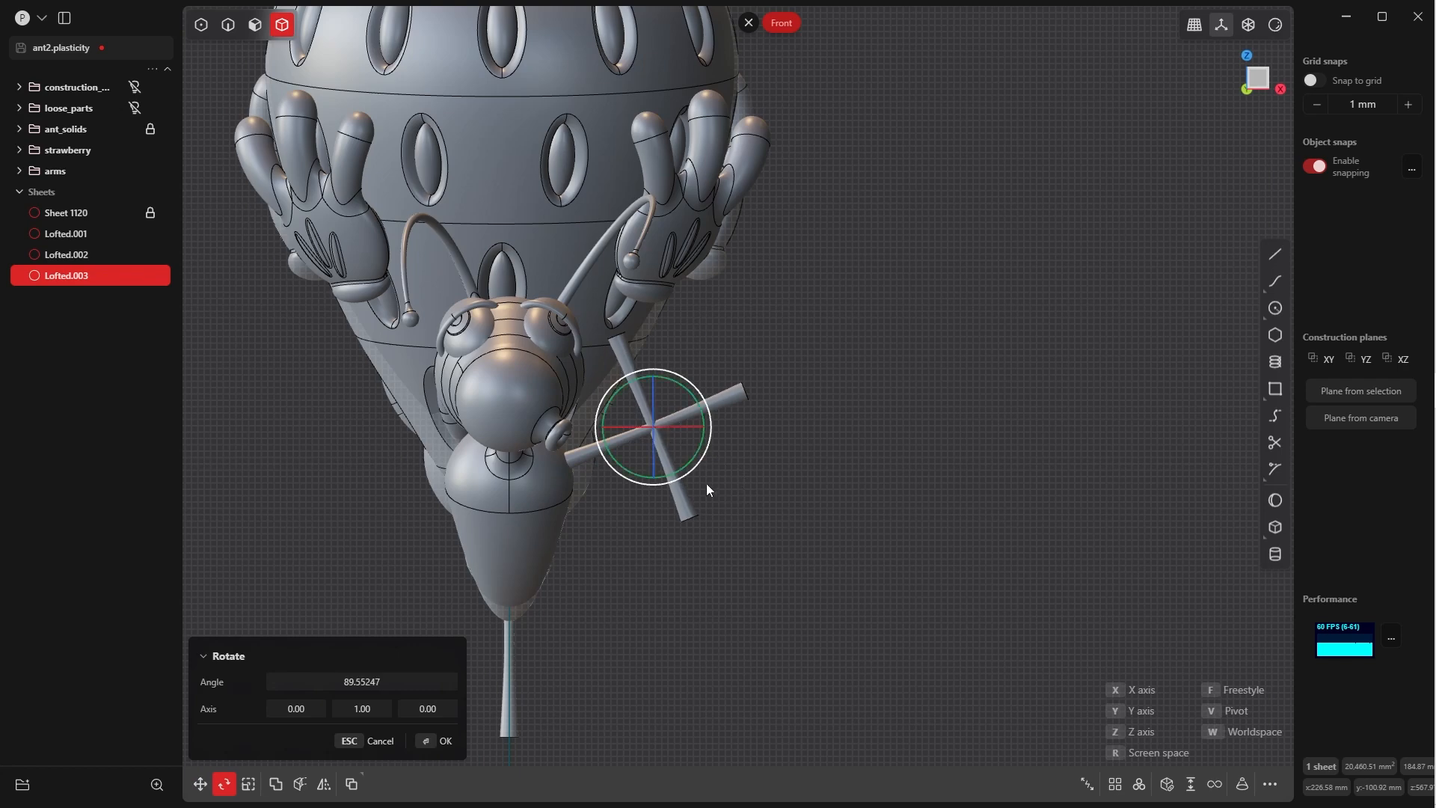
left_click(441, 759)
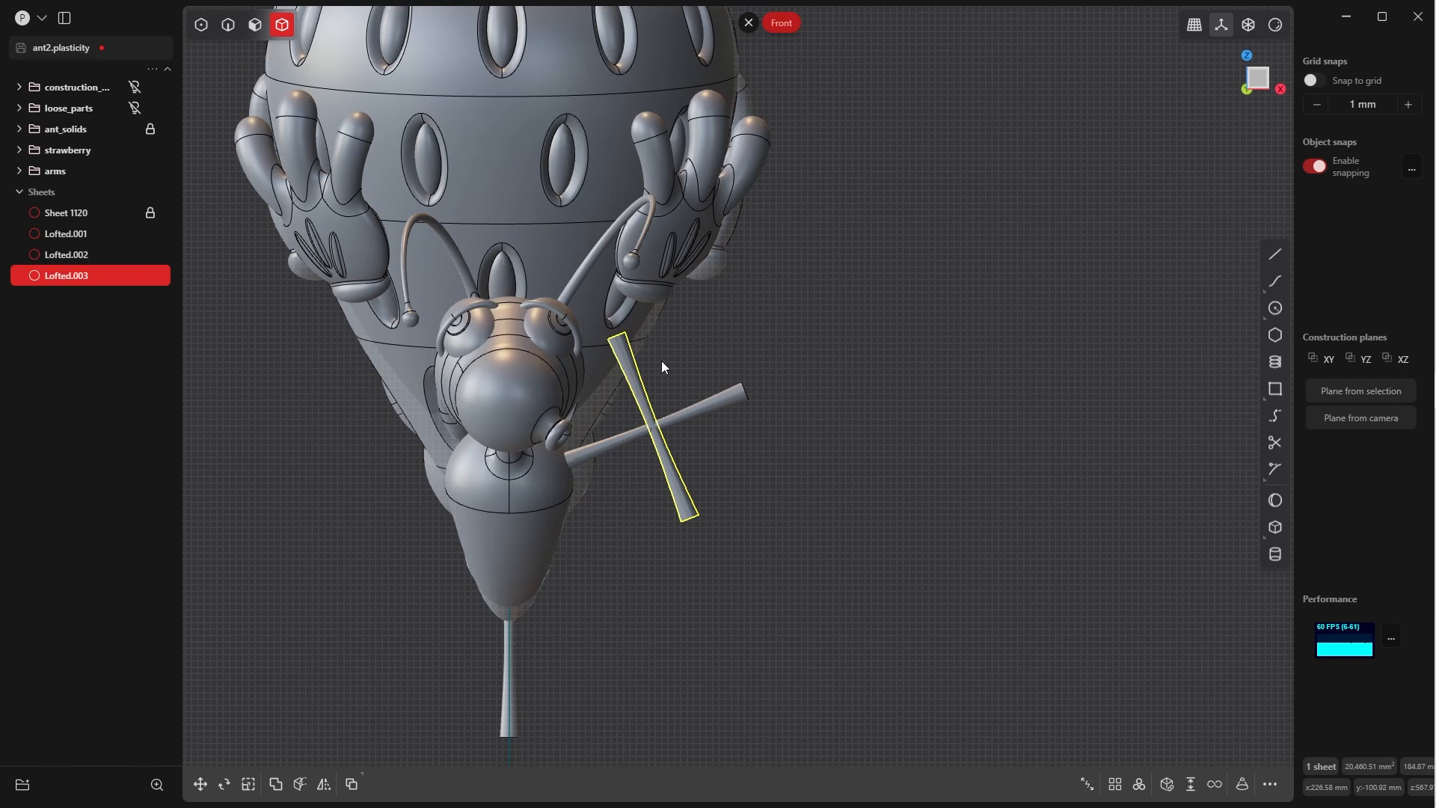
- Move the duplicated limb up to the wrist of the ant's raised hand and adjust its angle in the front view
key("g")
left_click(691, 312)
key("slash")
middle_click_drag(696, 219, 539, 299)
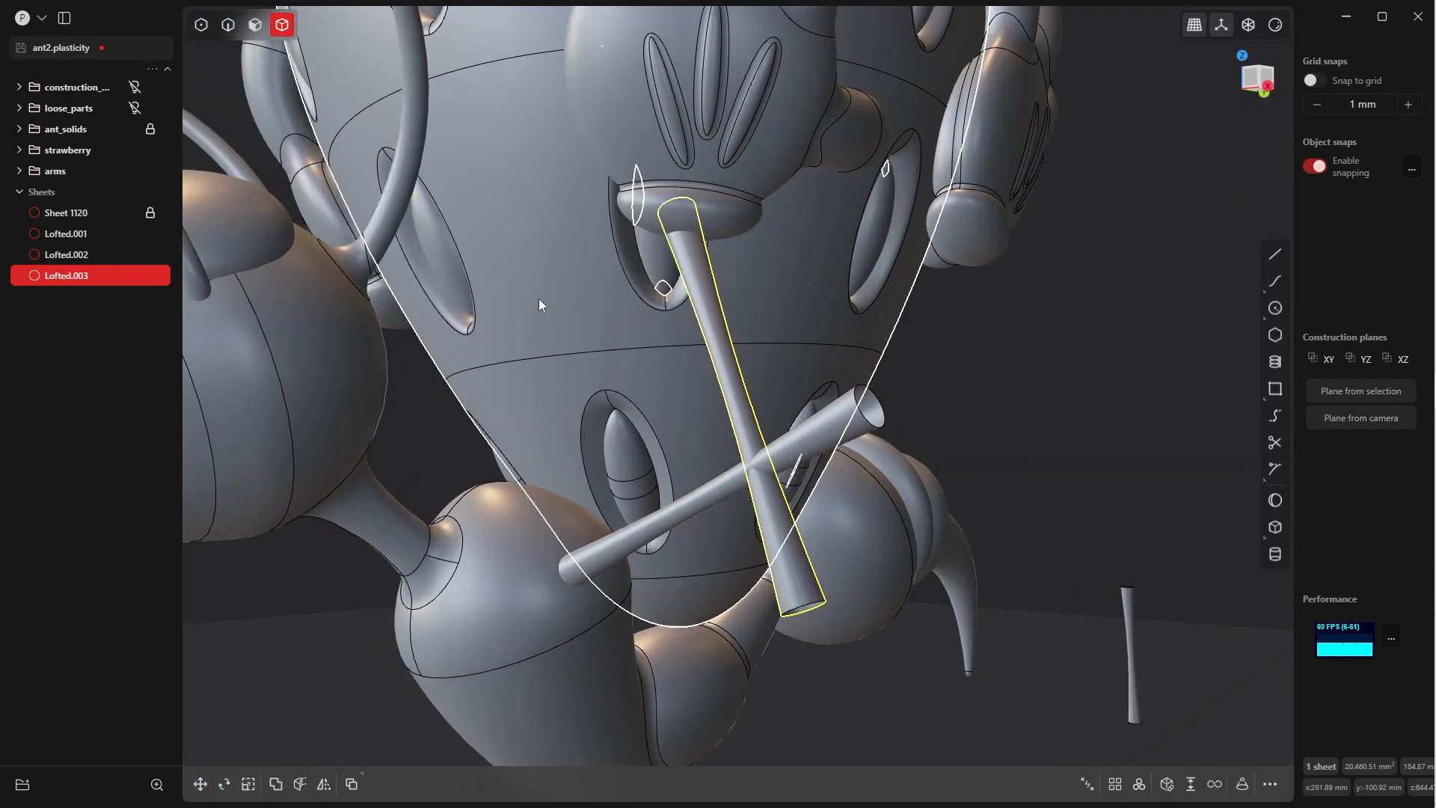
key("grave")
left_click(631, 318)
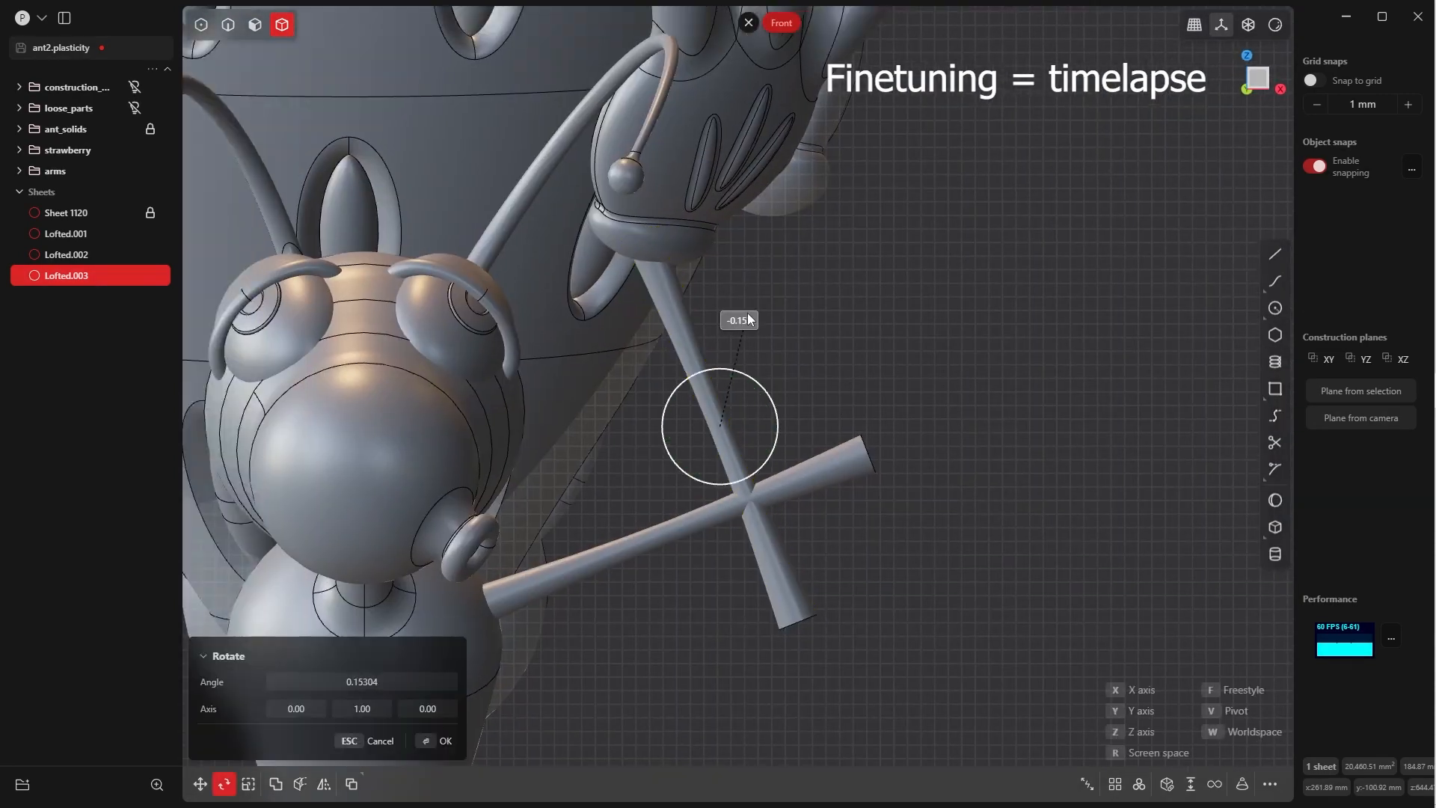
- Reposition the forearm limb under the hand and nudge it about -5 mm along X in the bottom view
key("g")
middle_click_drag(740, 320, 518, 205)
key("grave")
key("g")
key("x")
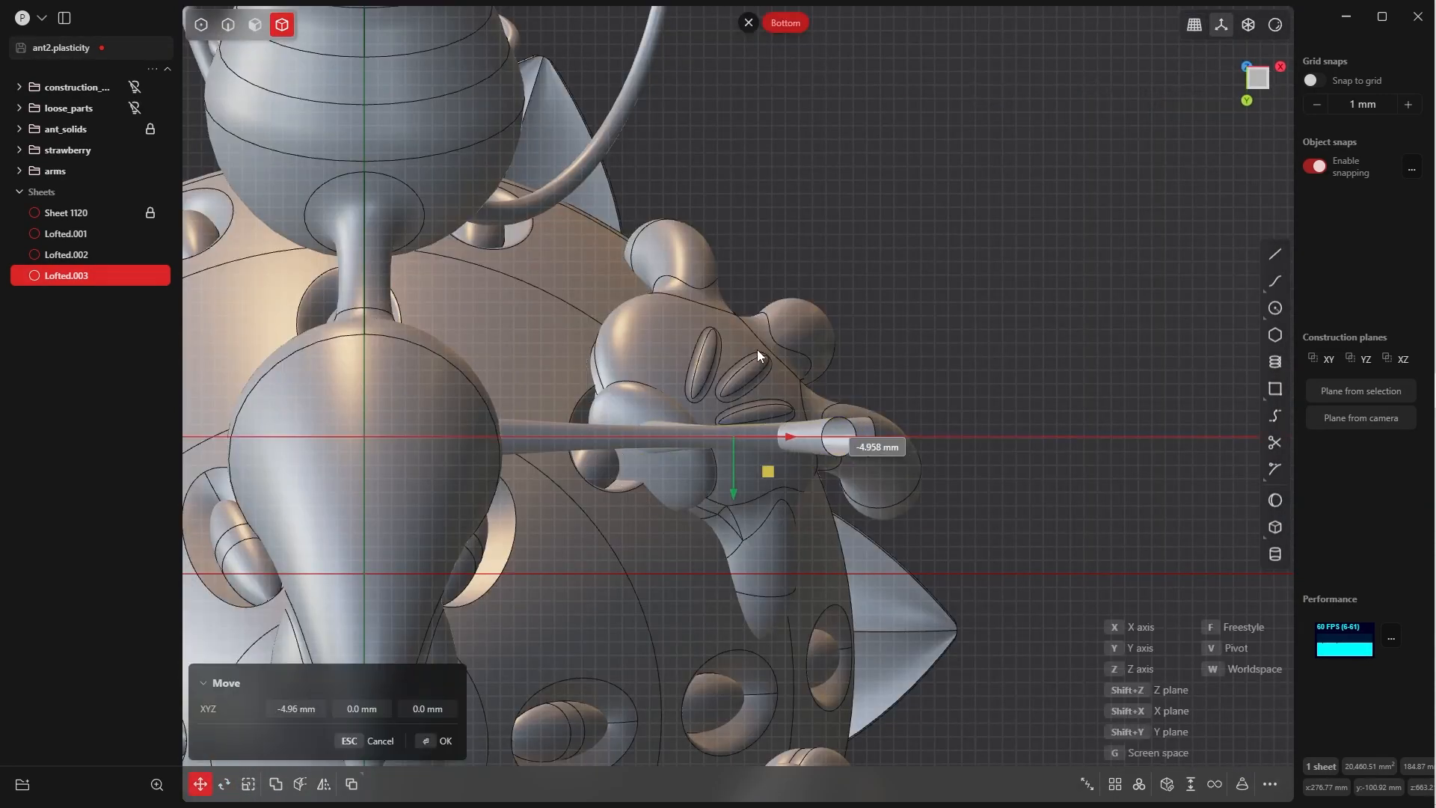
left_click(757, 349)
- Shift the forearm limb slightly along Y to line it up with the hand's wrist
middle_click_drag(757, 349, 700, 380)
key("grave")
key("g")
key("y")
left_click(742, 435)
middle_click_drag(742, 435, 676, 394)
scroll(612, 483, "down", 5)
- Turn off object snapping and rotate the forearm limb outward around a pivot at its wrist end in the front view
key("grave")
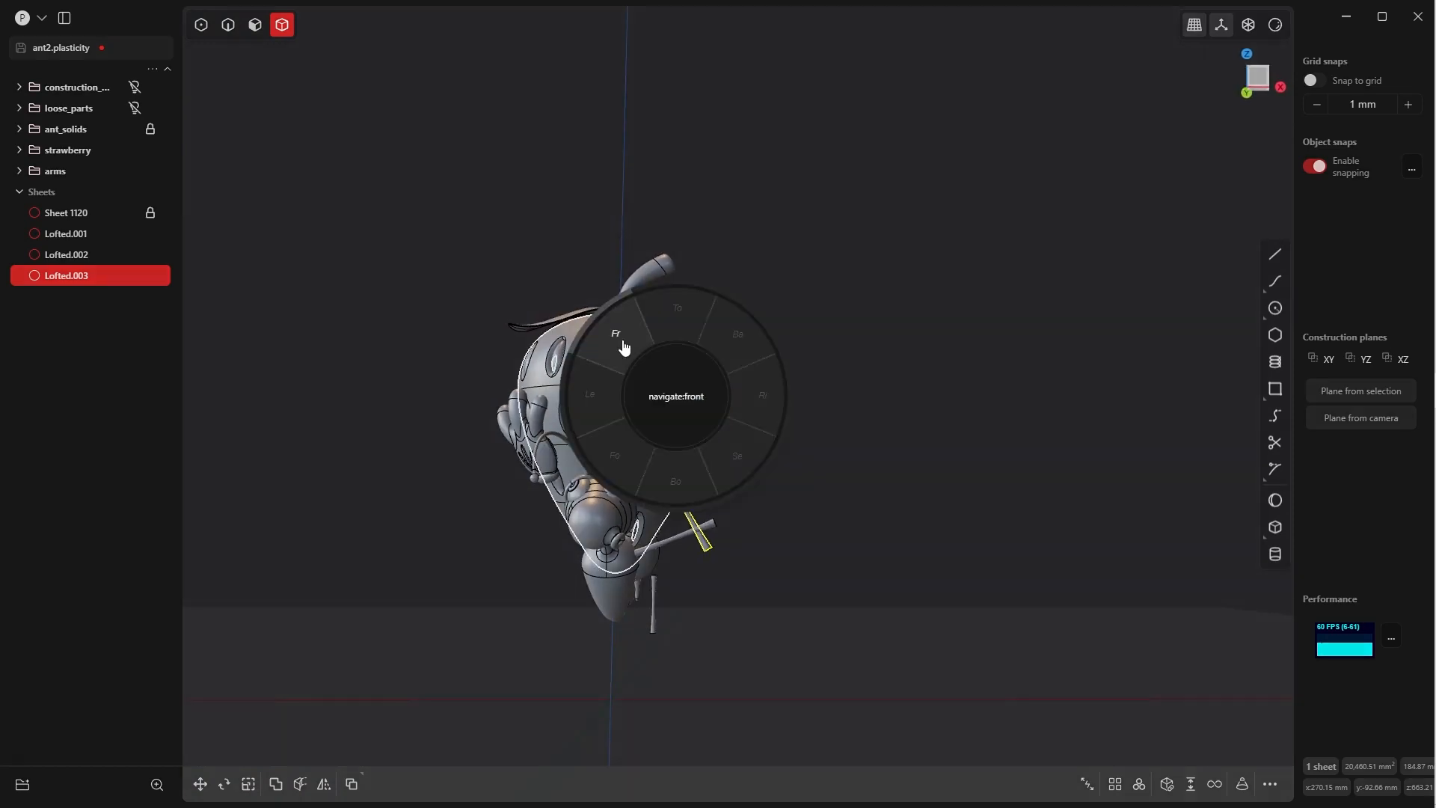
scroll(643, 321, "up", 5)
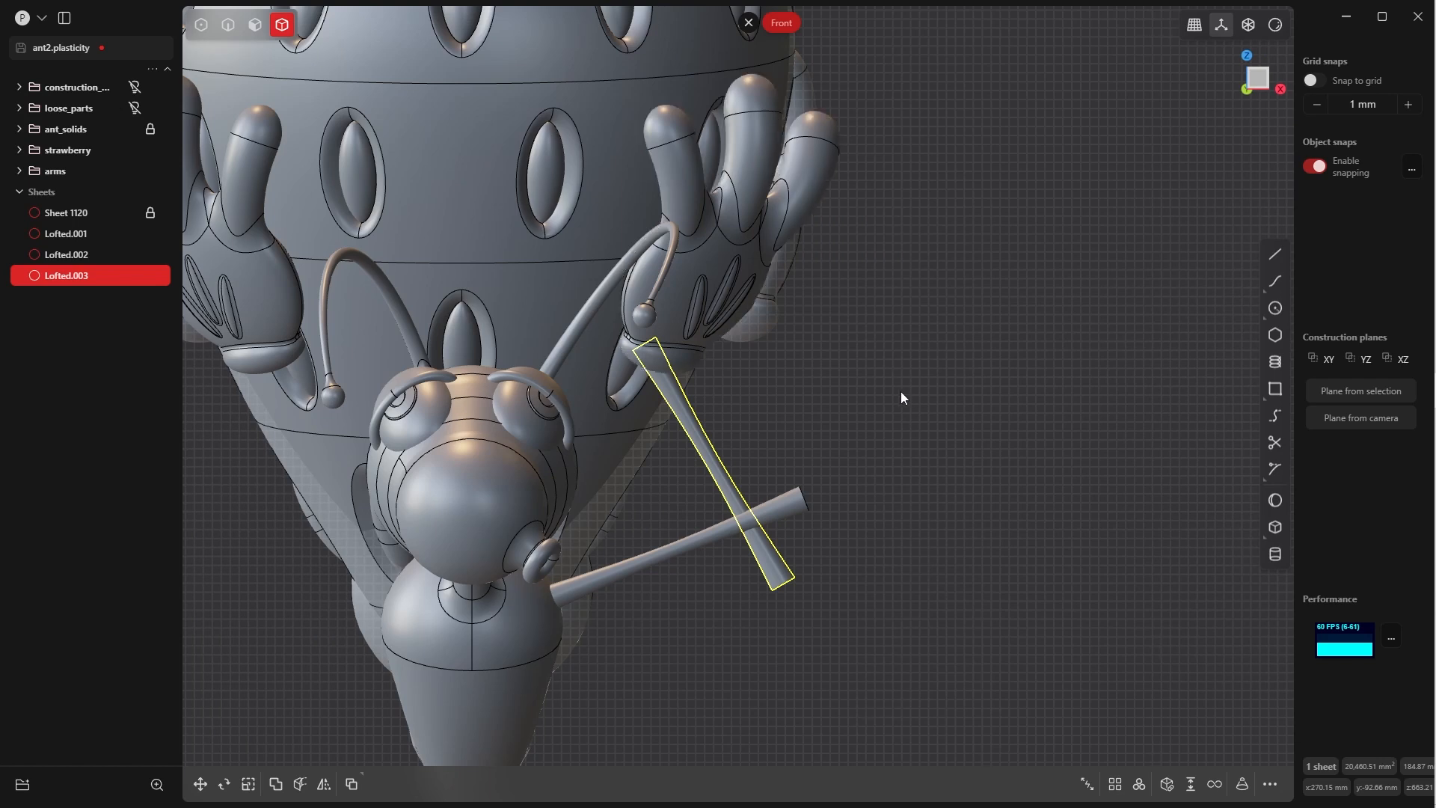
key("r")
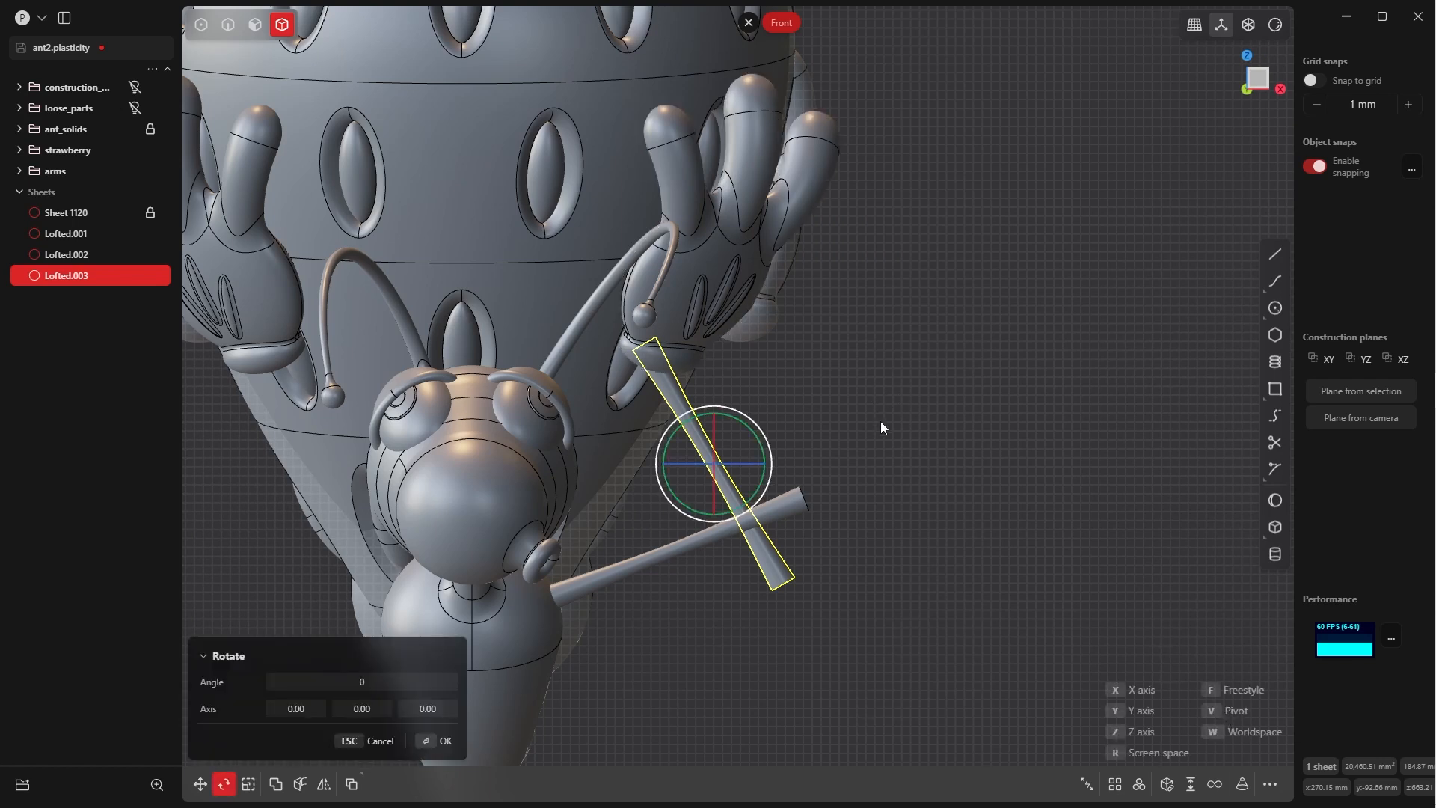
key("v")
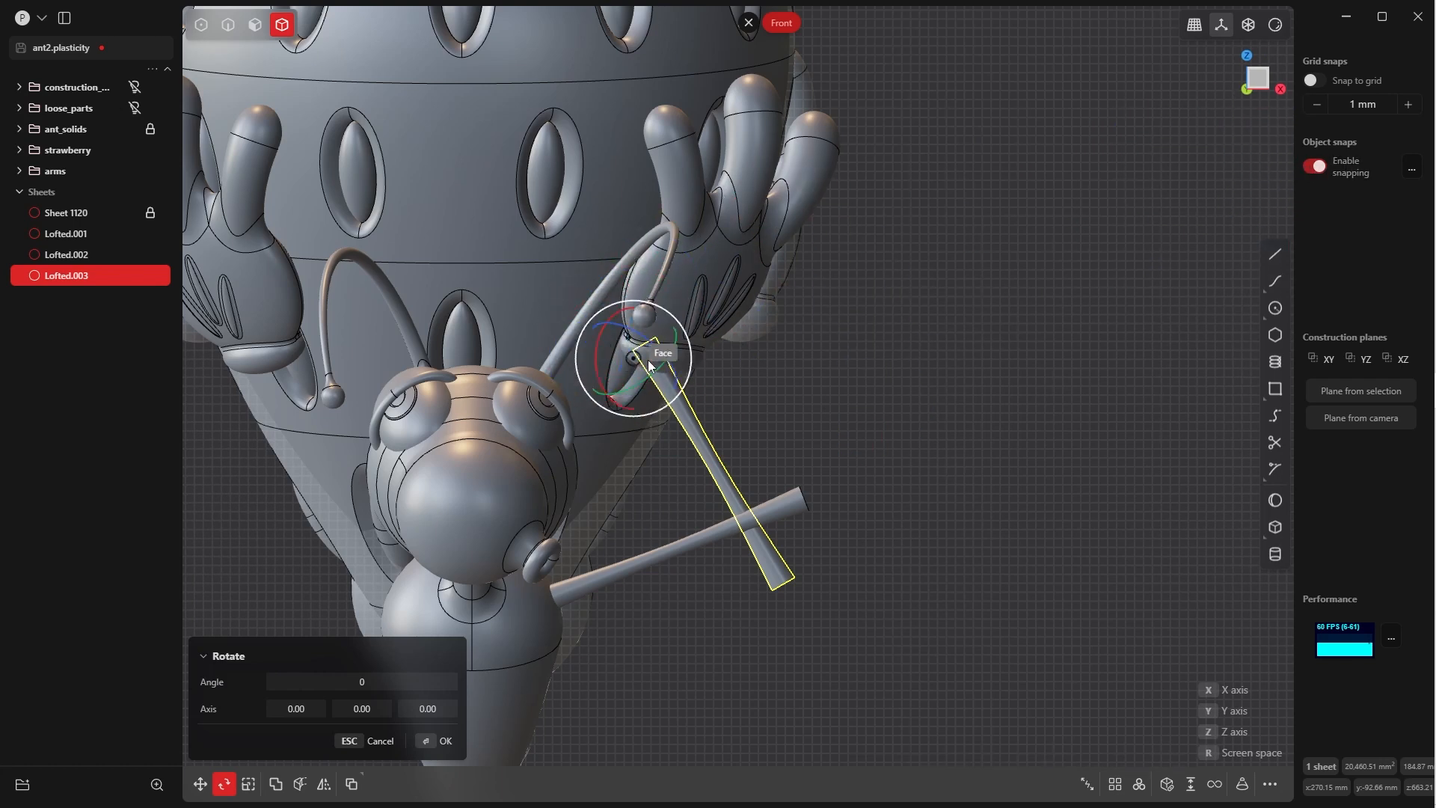
left_click(1313, 167)
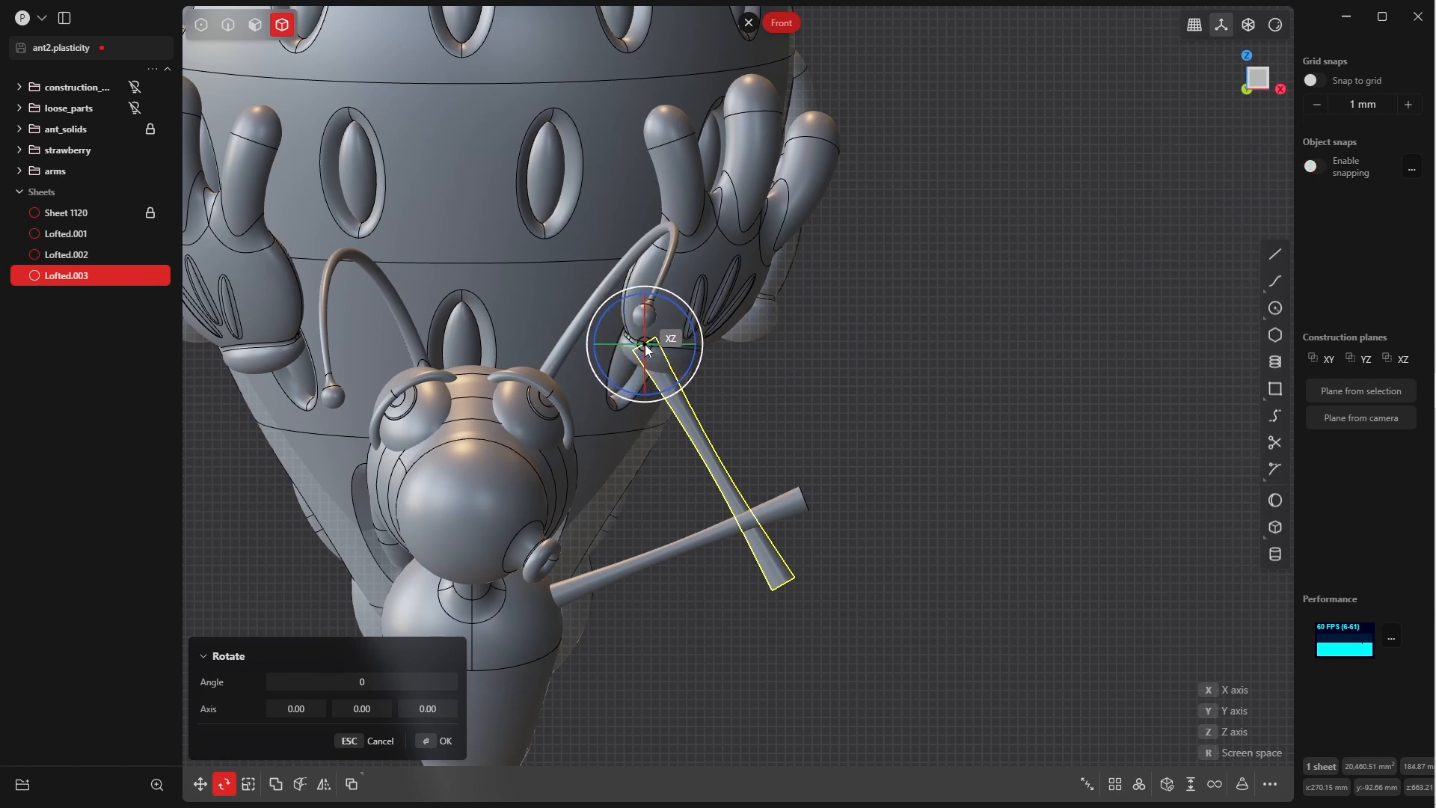
left_click(646, 347)
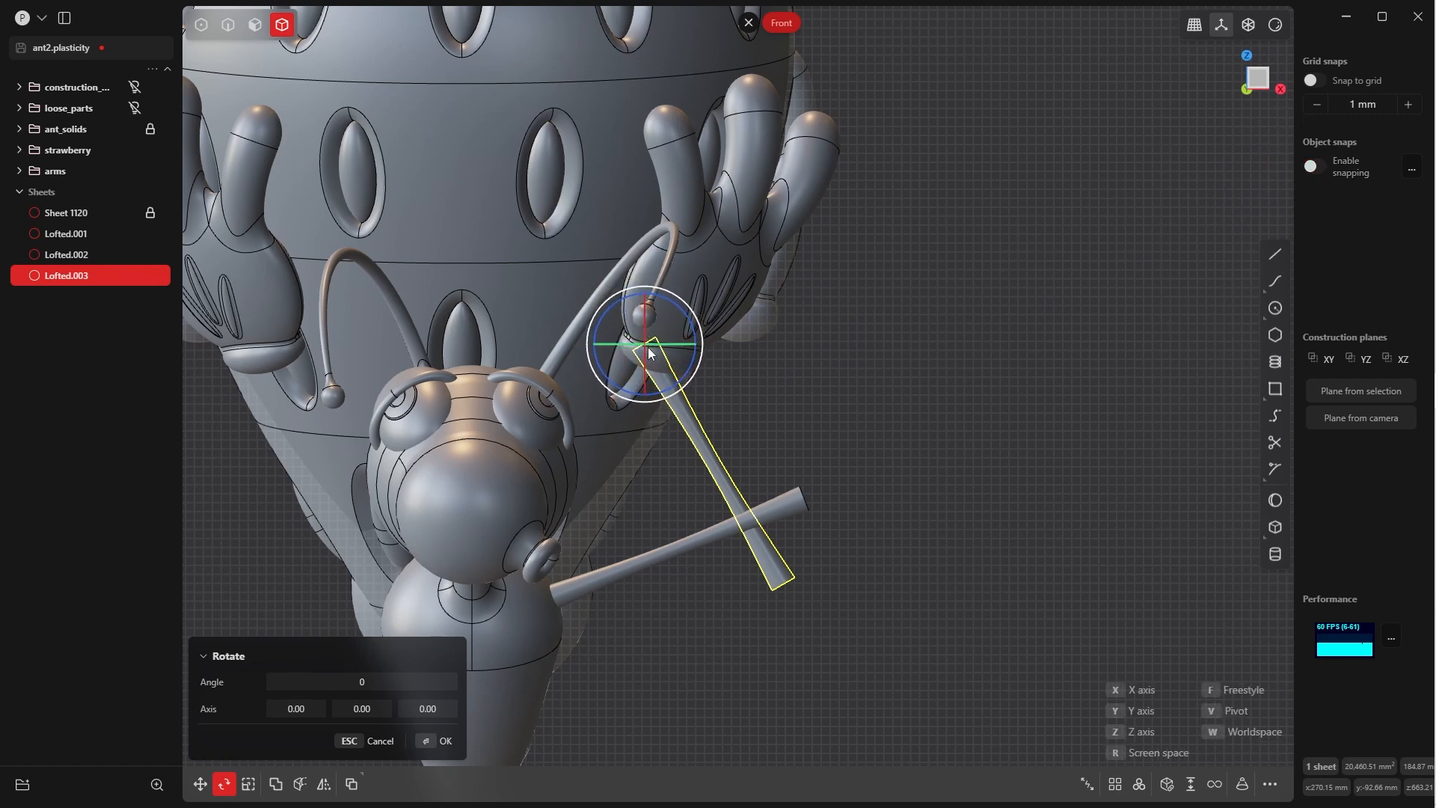
left_click(679, 382)
left_click(811, 414)
- Rotate the upper-arm limb about 21.74° around the Y axis from a pivot at its body end
scroll(802, 404, "down", 4)
left_click(702, 495)
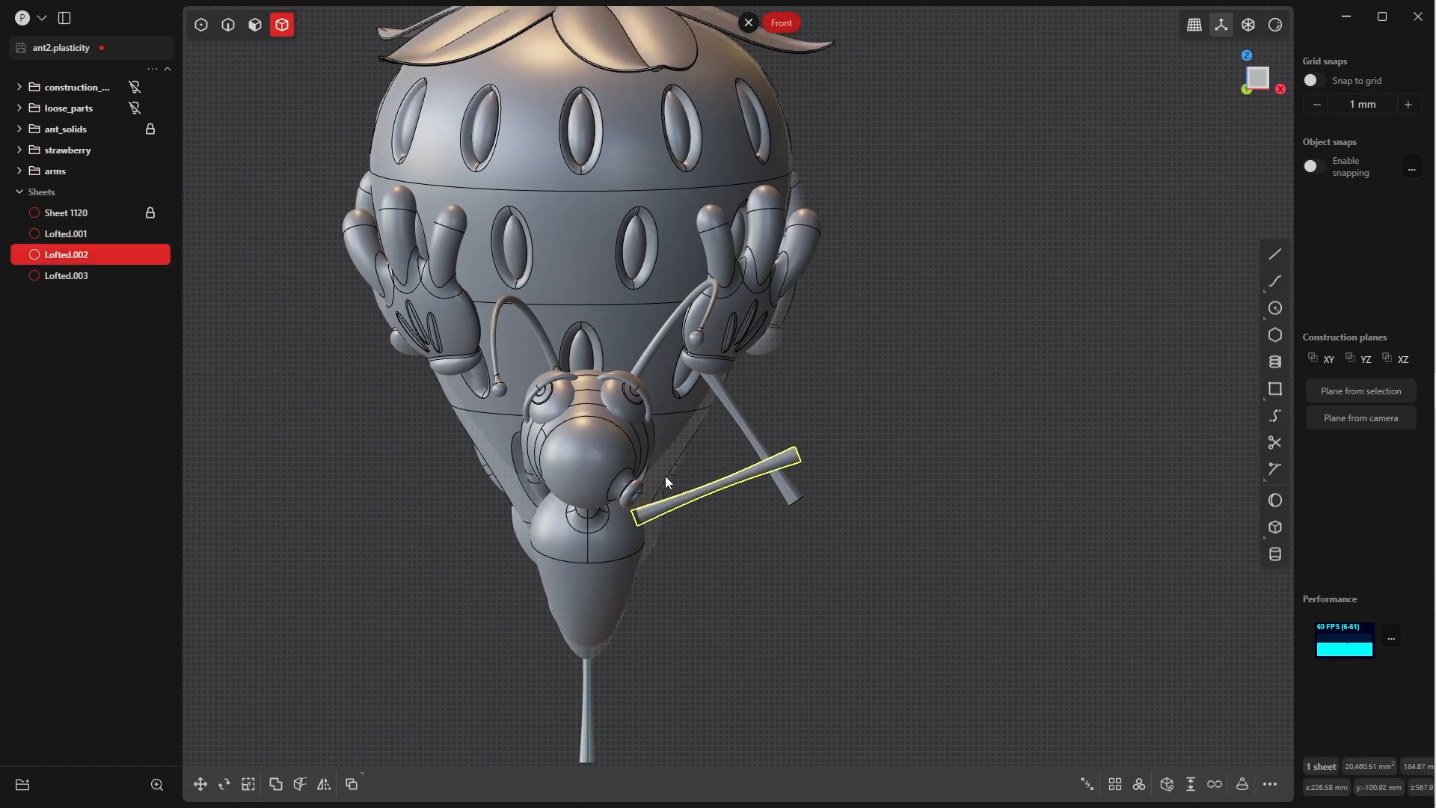
scroll(681, 496, "up", 5)
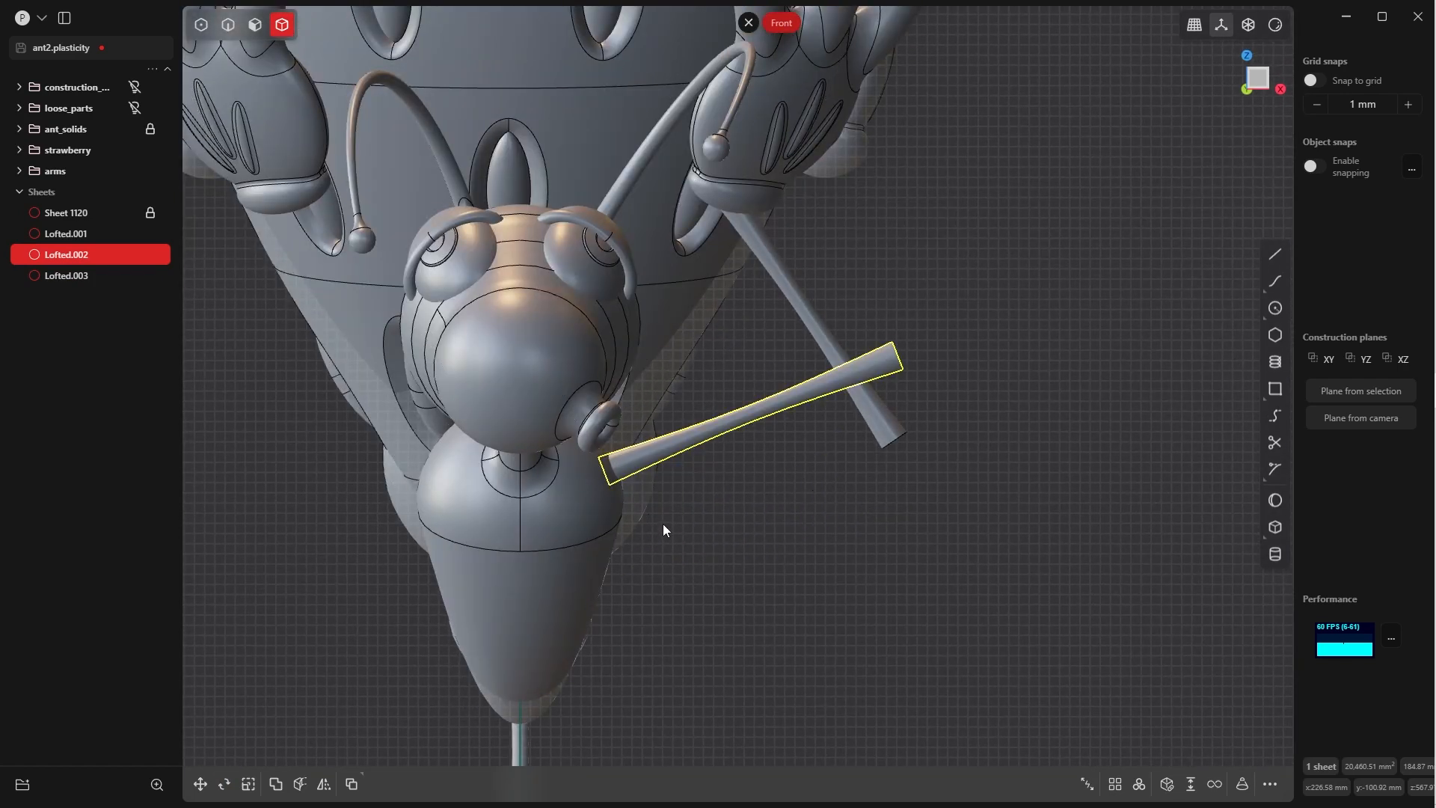
key("r")
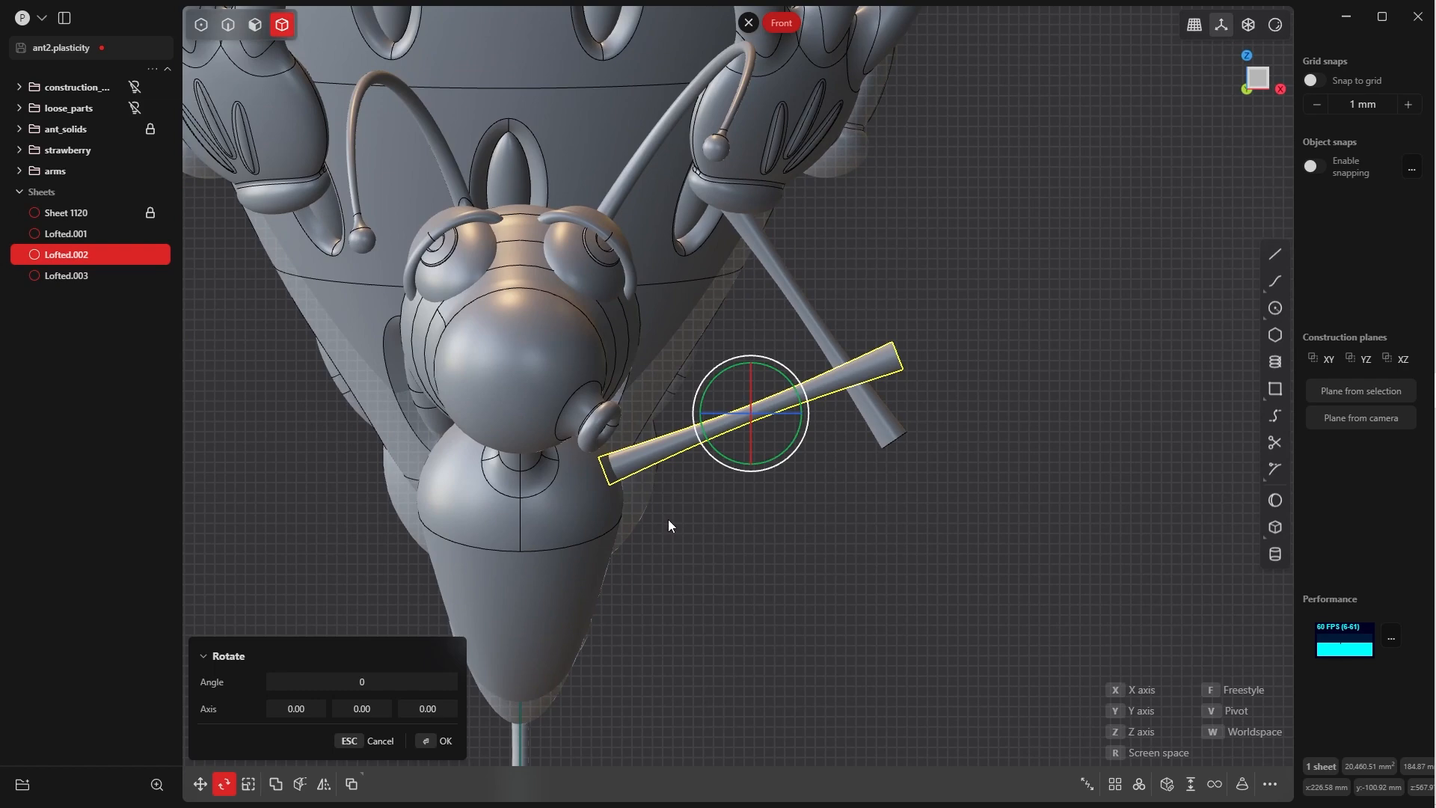
key("v")
left_click(602, 471)
left_click_drag(637, 436, 637, 455)
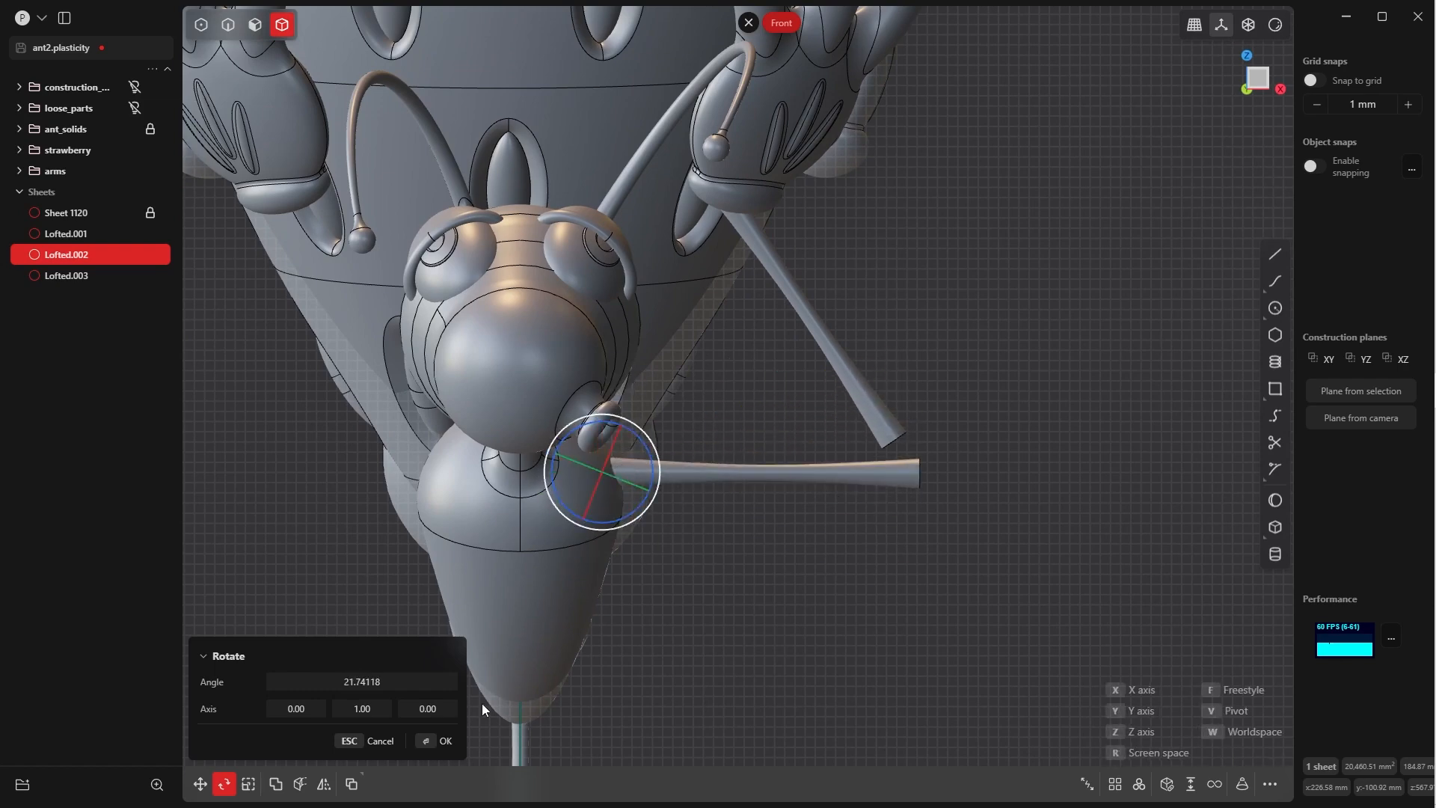
left_click(439, 740)
- Move the upper-arm limb slightly outward and down along the ant's front body segment in the front view
scroll(788, 378, "down", 5)
middle_click_drag(788, 378, 714, 298)
key("KP_1")
scroll(667, 366, "up", 8)
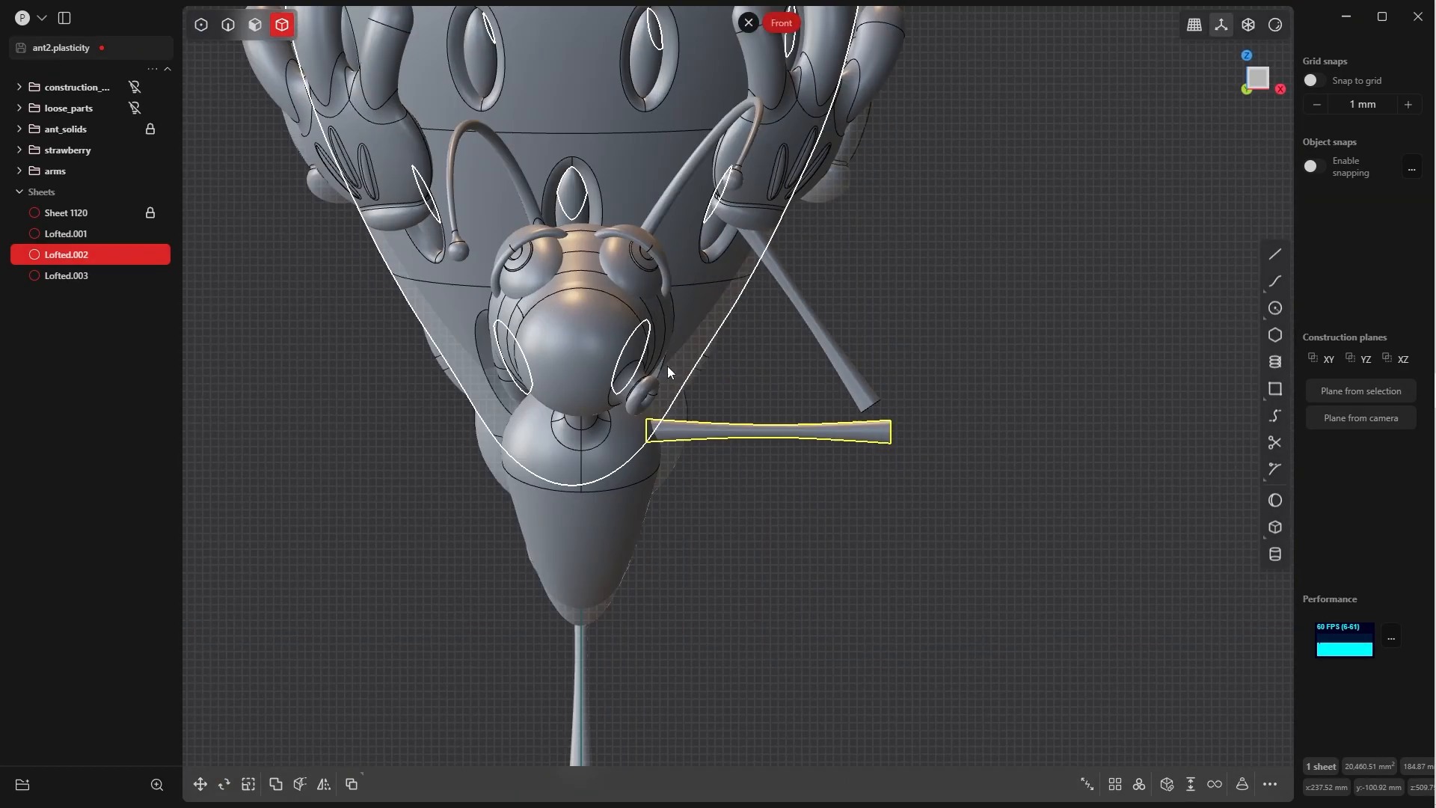
key("g")
left_click_drag(784, 374, 789, 398)
left_click(442, 740)
- Rotate the upper-arm limb about 8.09° around the Y axis so its outer end tilts down
scroll(786, 385, "down", 4)
scroll(722, 430, "up", 5)
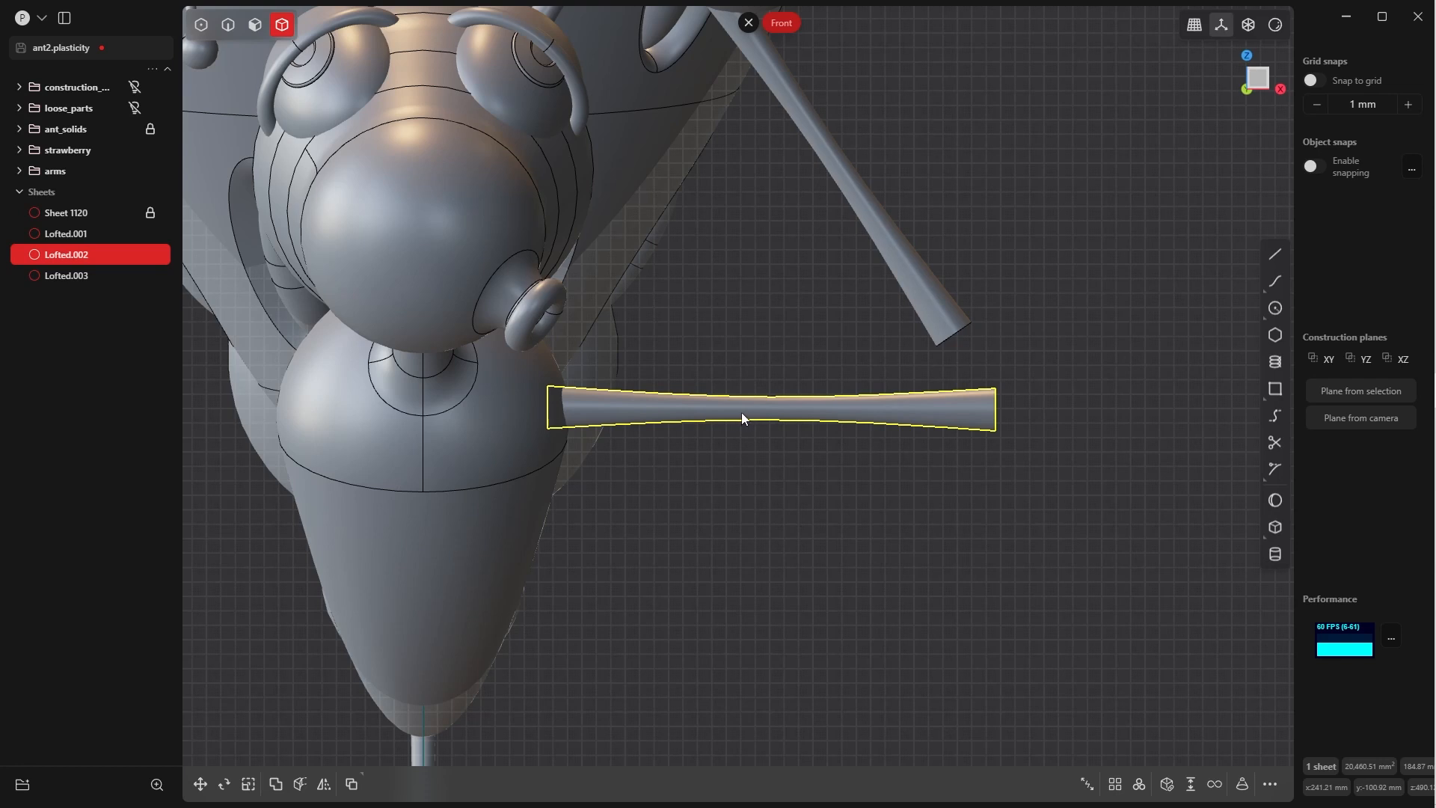
key("r")
left_click_drag(807, 380, 812, 385)
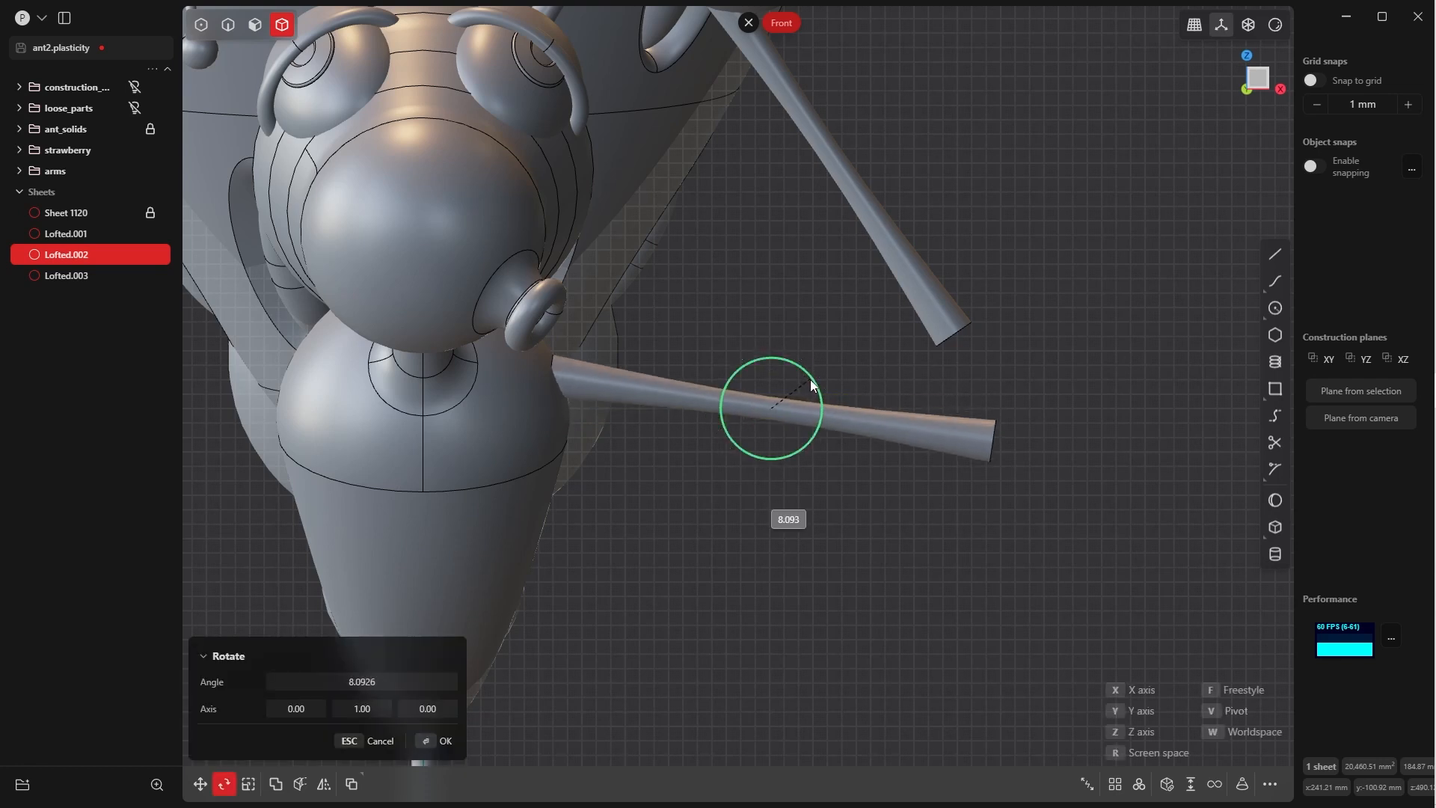
left_click(811, 386)
left_click(436, 741)
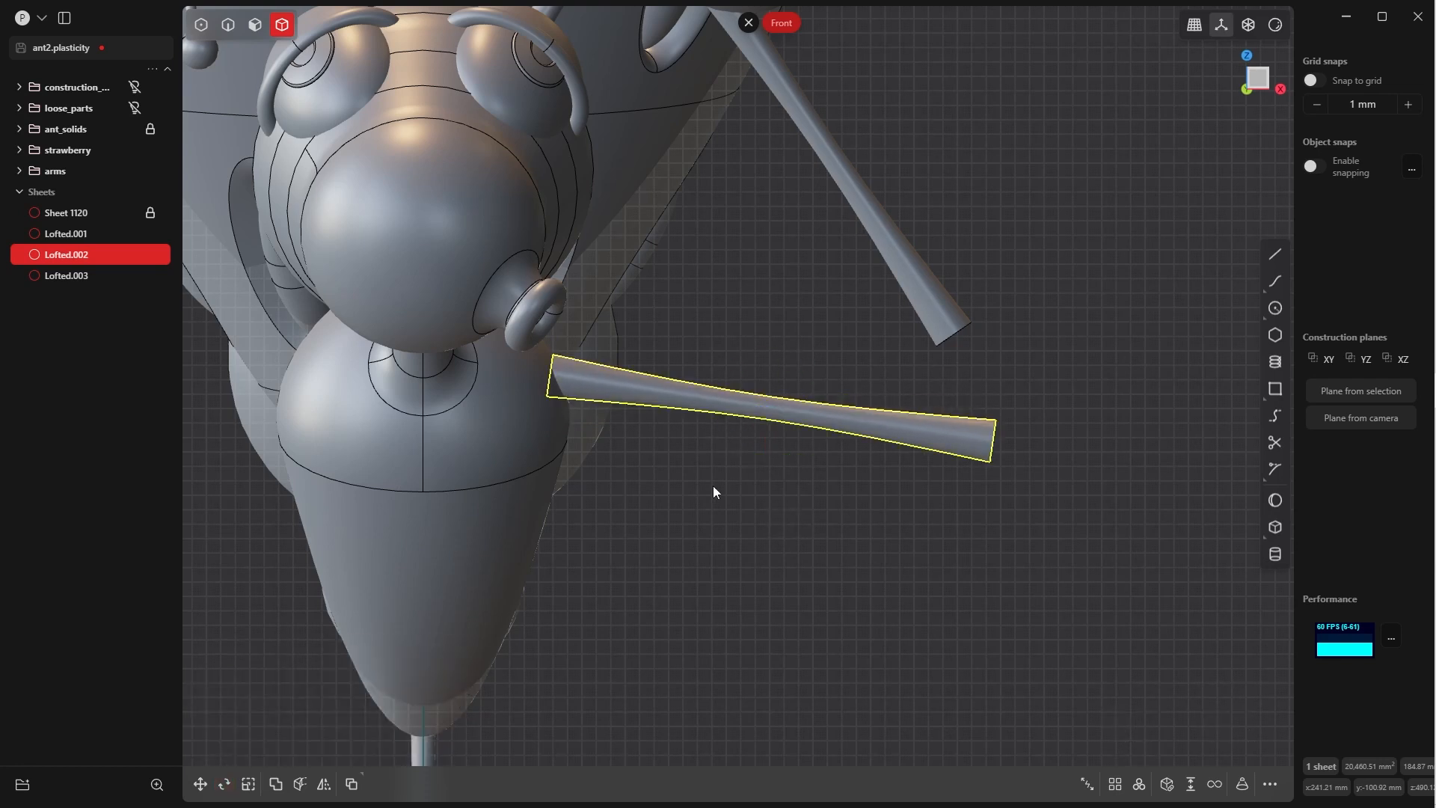
key("s")
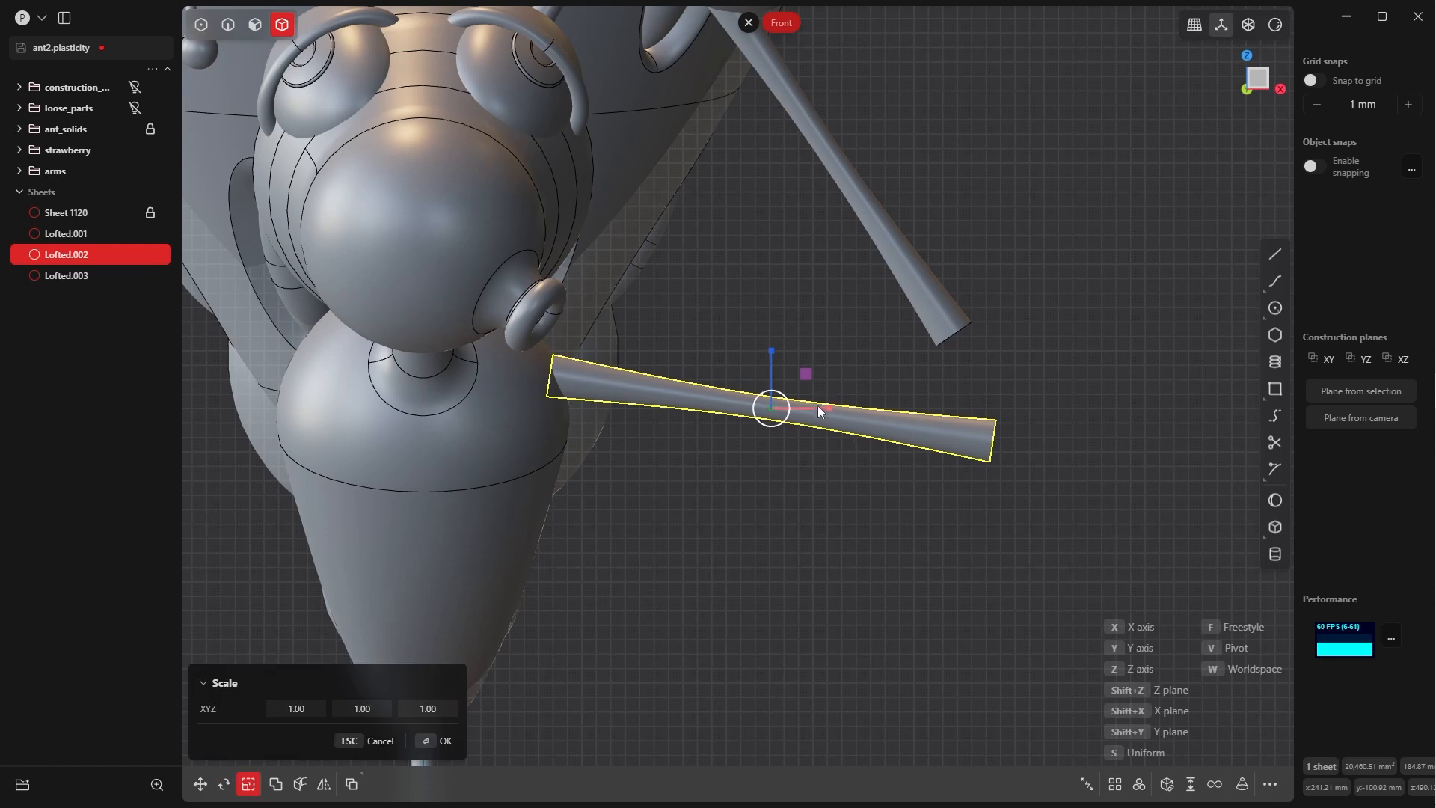
mouse_move(828, 407)
left_mouse_down()
mouse_move(807, 411)
mouse_move(819, 417)
left_mouse_up()
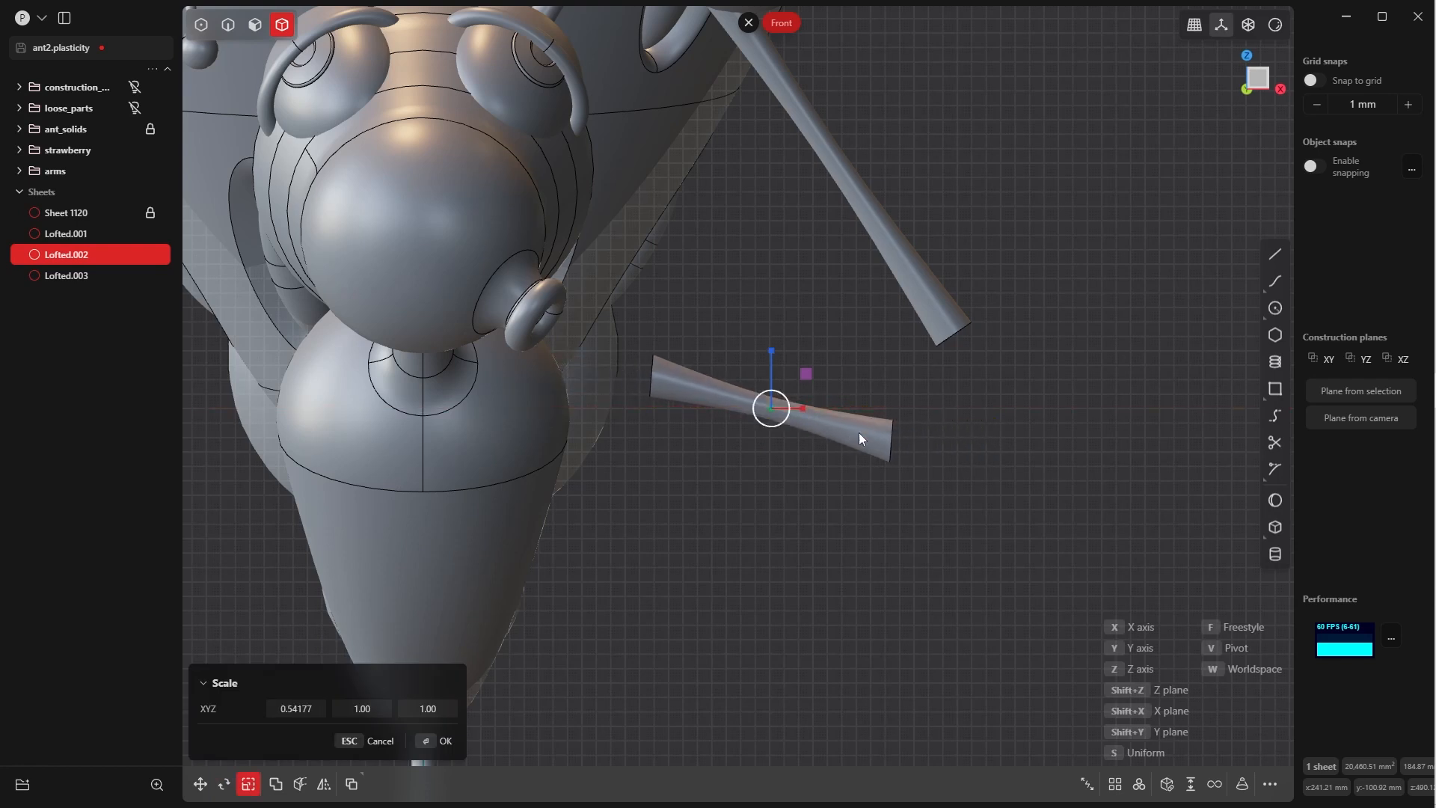
key("Return")
- Isolate the upper-arm limb and patch the open hole at its outer end with the Quality faces option
key("slash")
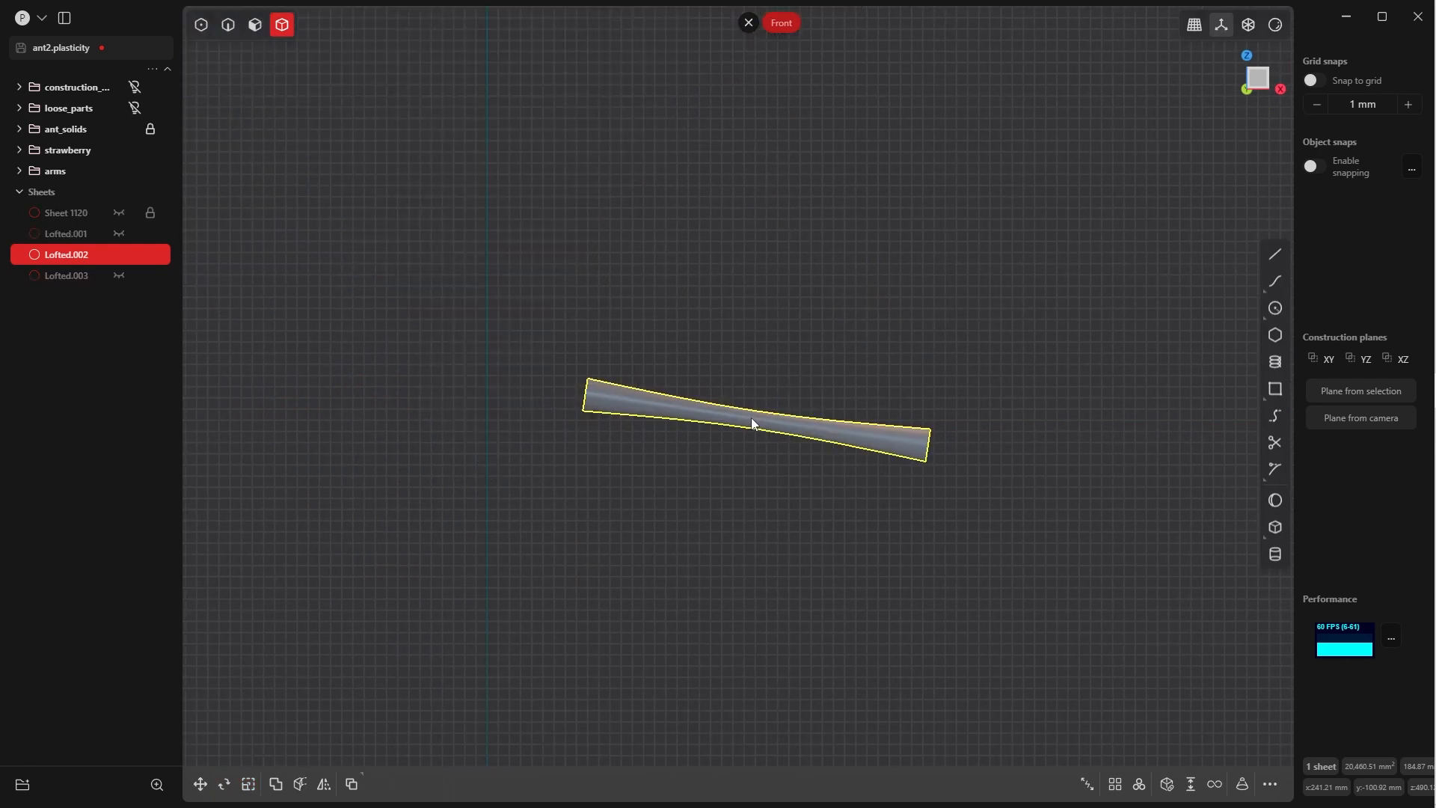
middle_click_drag(751, 417, 655, 400)
scroll(712, 424, "up", 3)
middle_click_drag(1047, 479, 805, 441, "shift")
key("2")
left_click(806, 447)
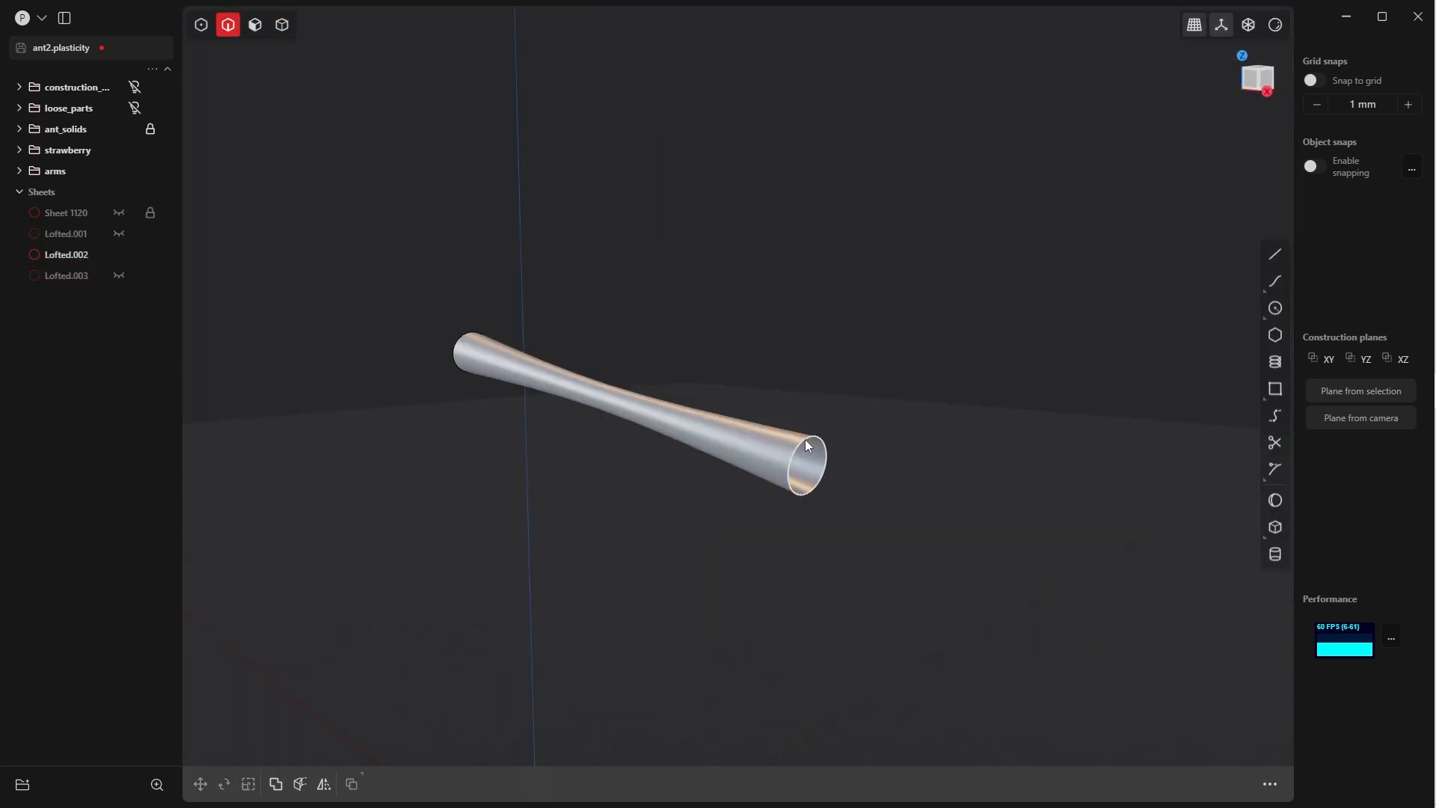
key("e")
key("alt+p")
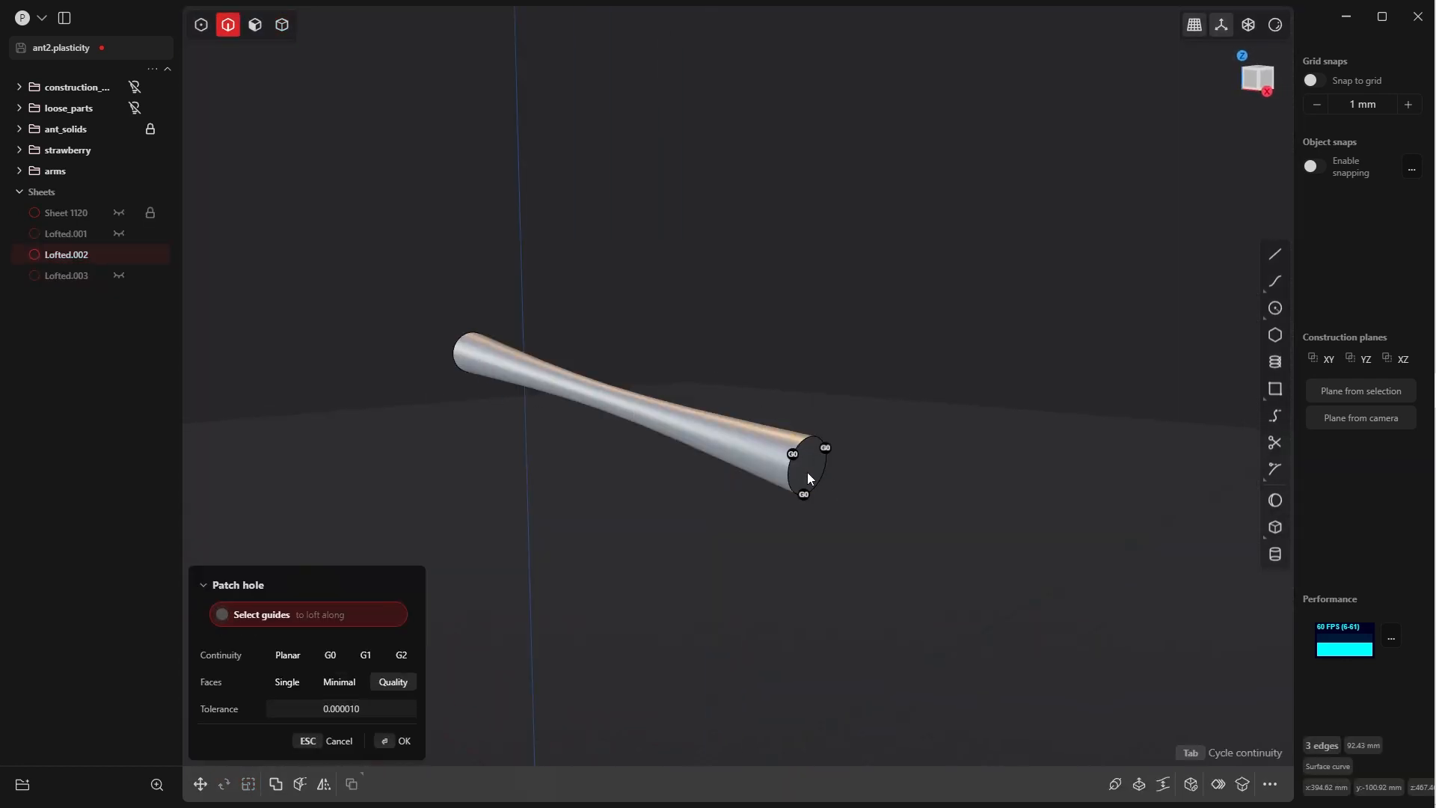
left_click(404, 740)
- Patch the open hole at the upper-arm limb's body end, using the Quality faces option, to close it into a solid
middle_click_drag(562, 422, 1069, 374)
key("Tab")
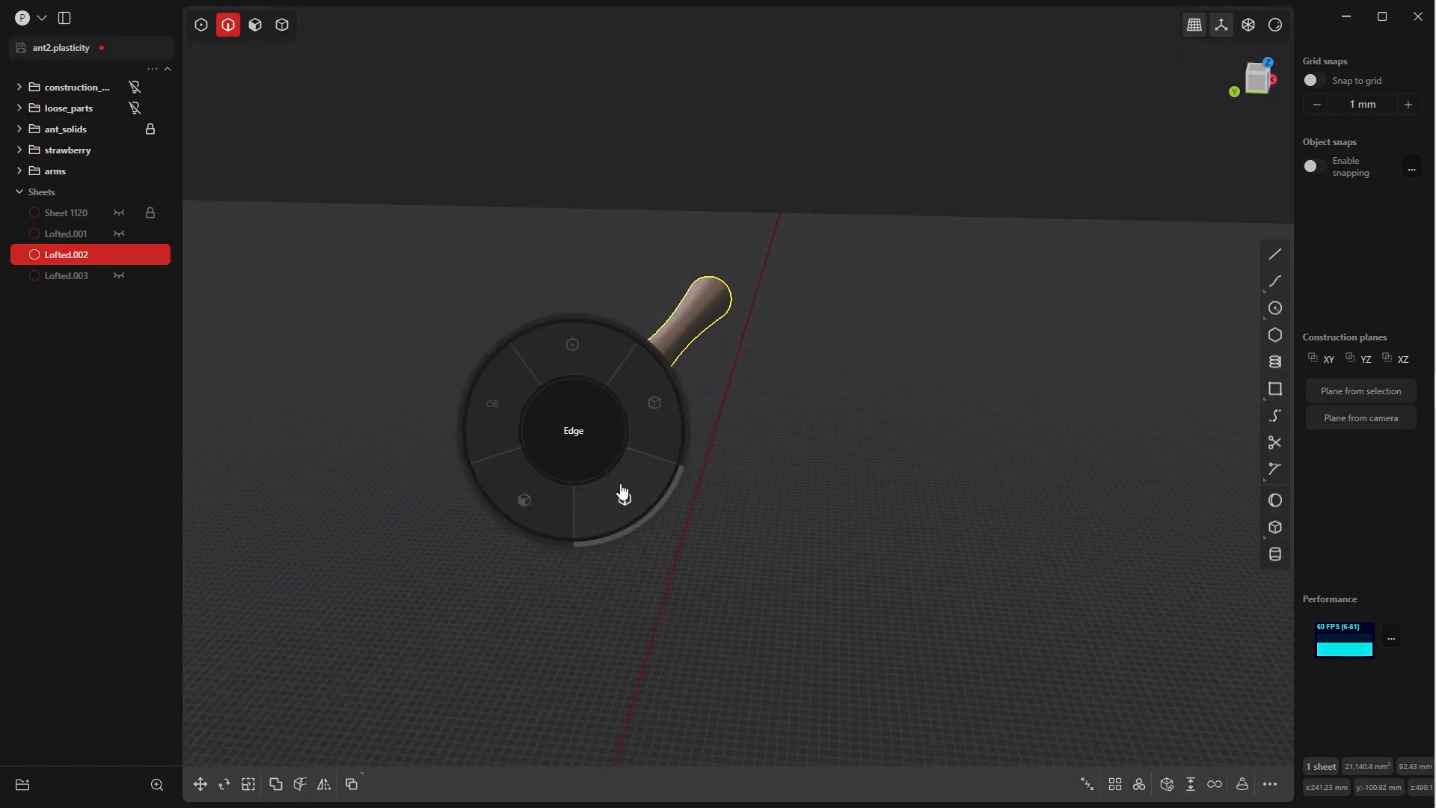
left_click(611, 482)
key("e")
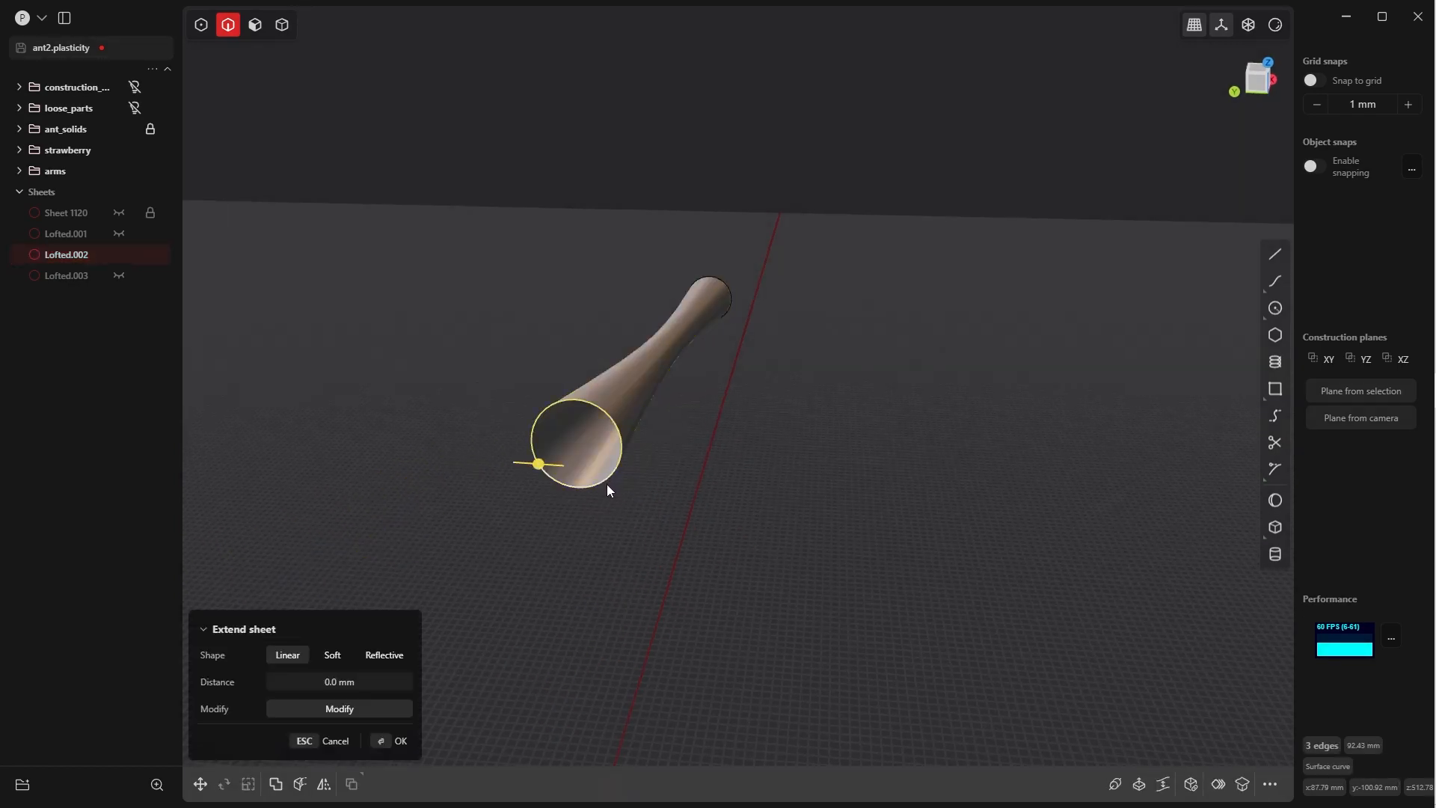
key("alt+p")
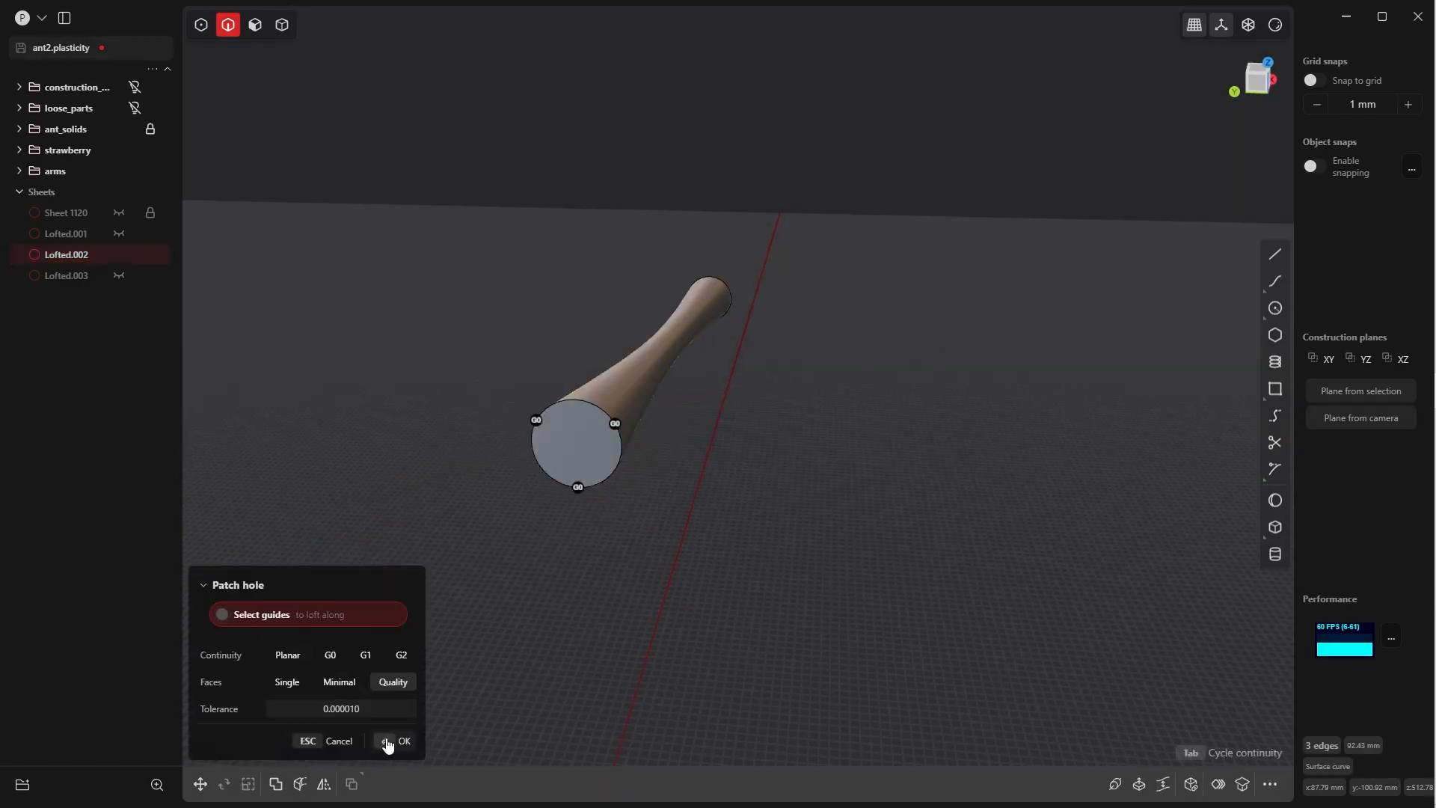
left_click(383, 741)
- Turn on object snapping and scale the upper-arm limb to 0.86654 along its length from a pivot at its body-end centre
key("1")
middle_click_drag(635, 418, 568, 418, "shift")
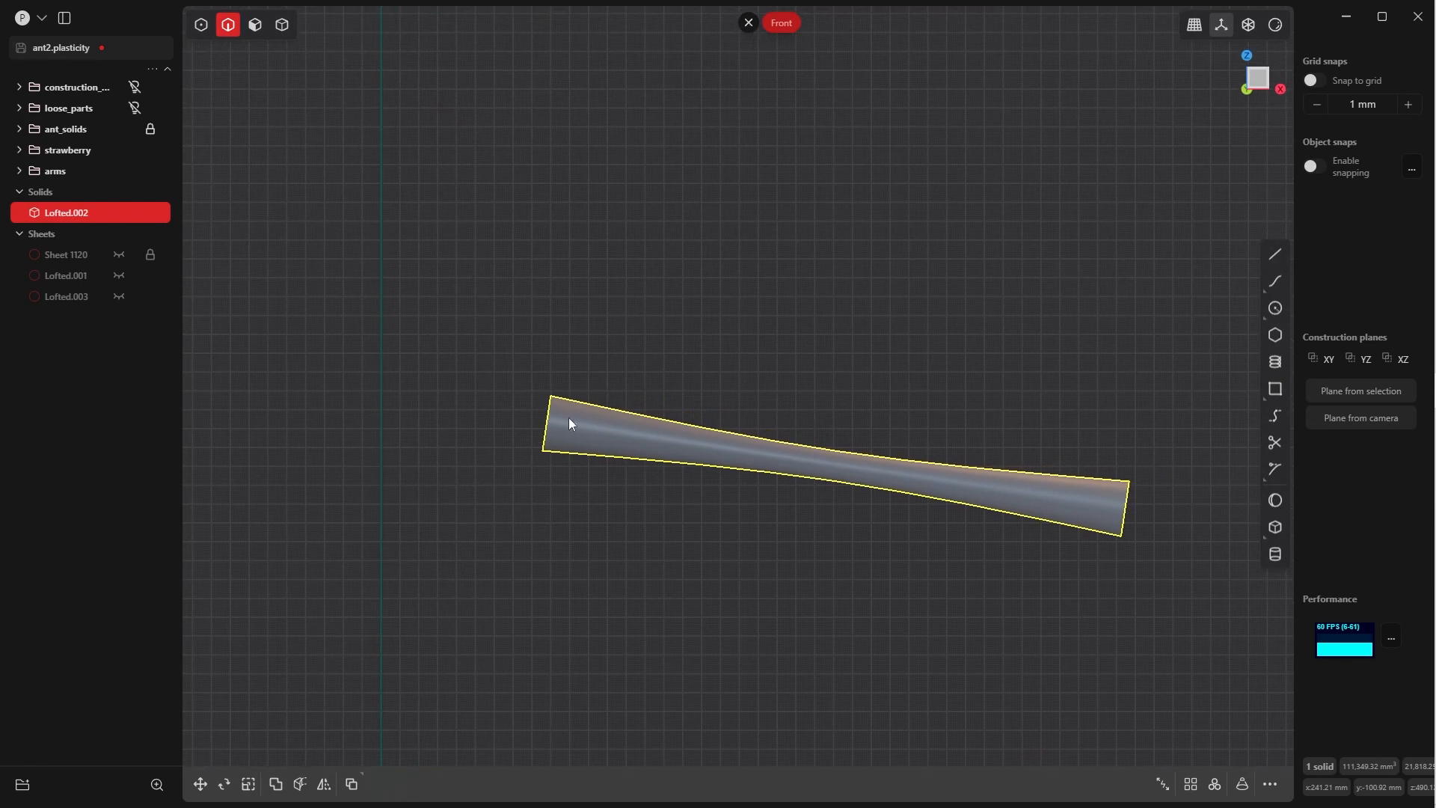
key("s")
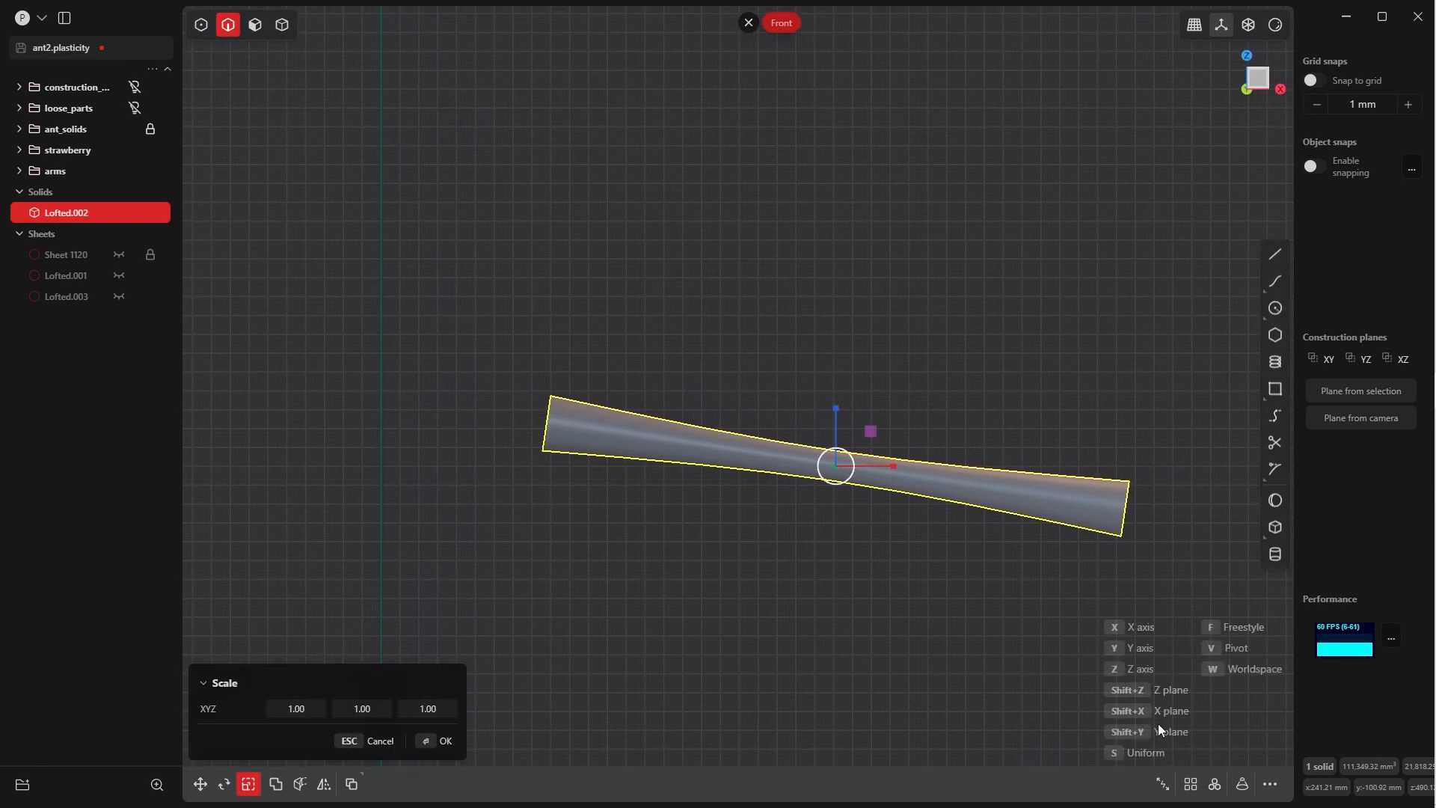
key("v")
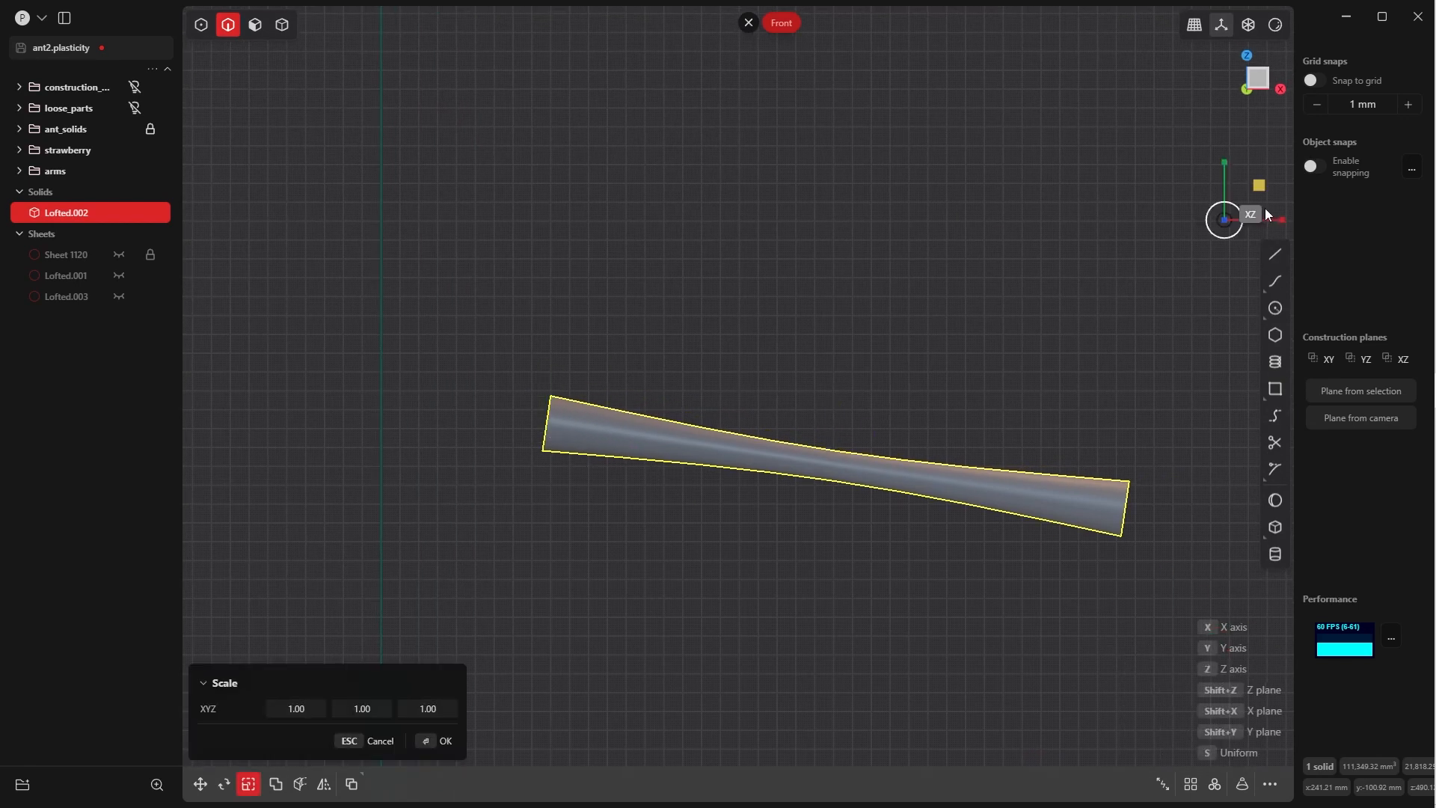
left_click(1325, 168)
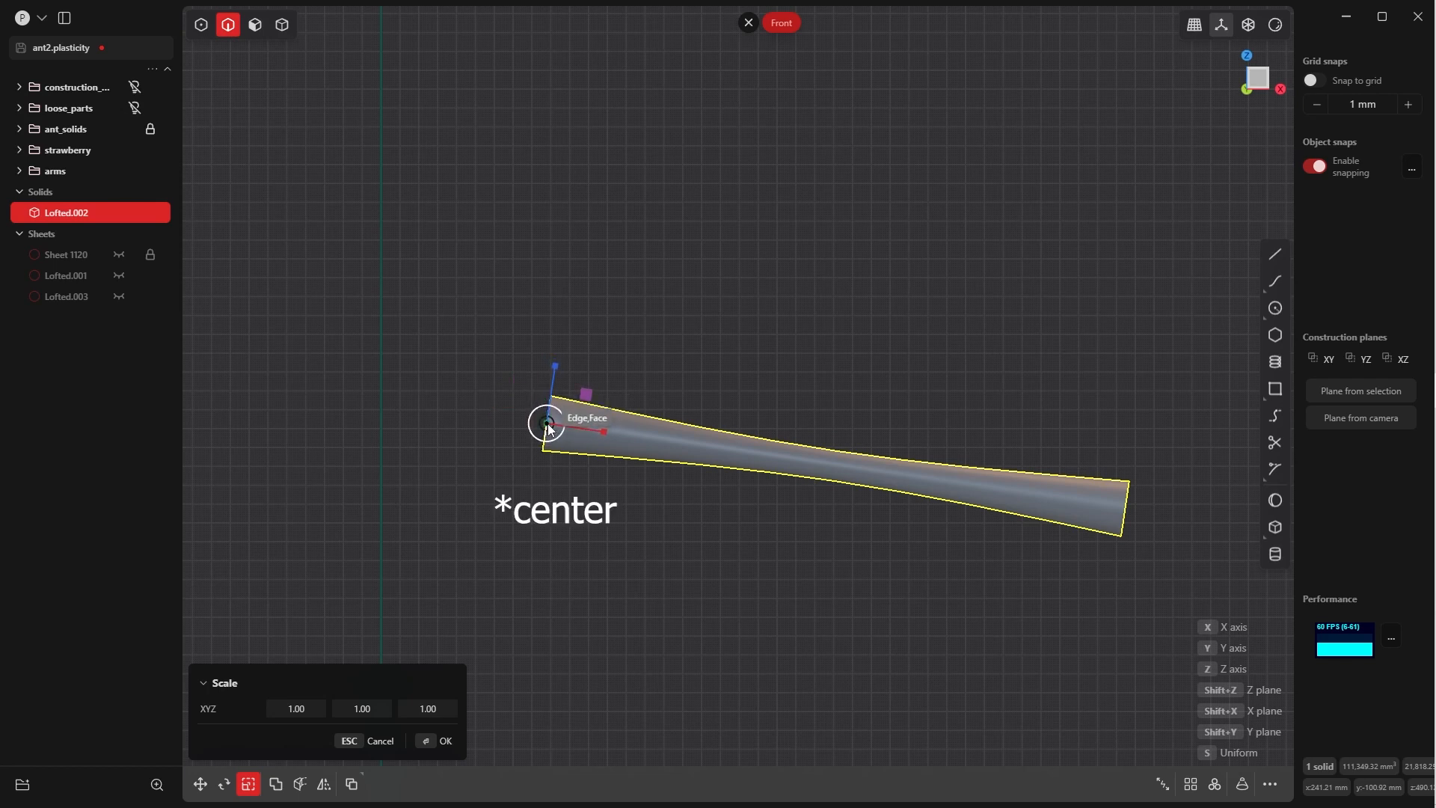
left_click(549, 425)
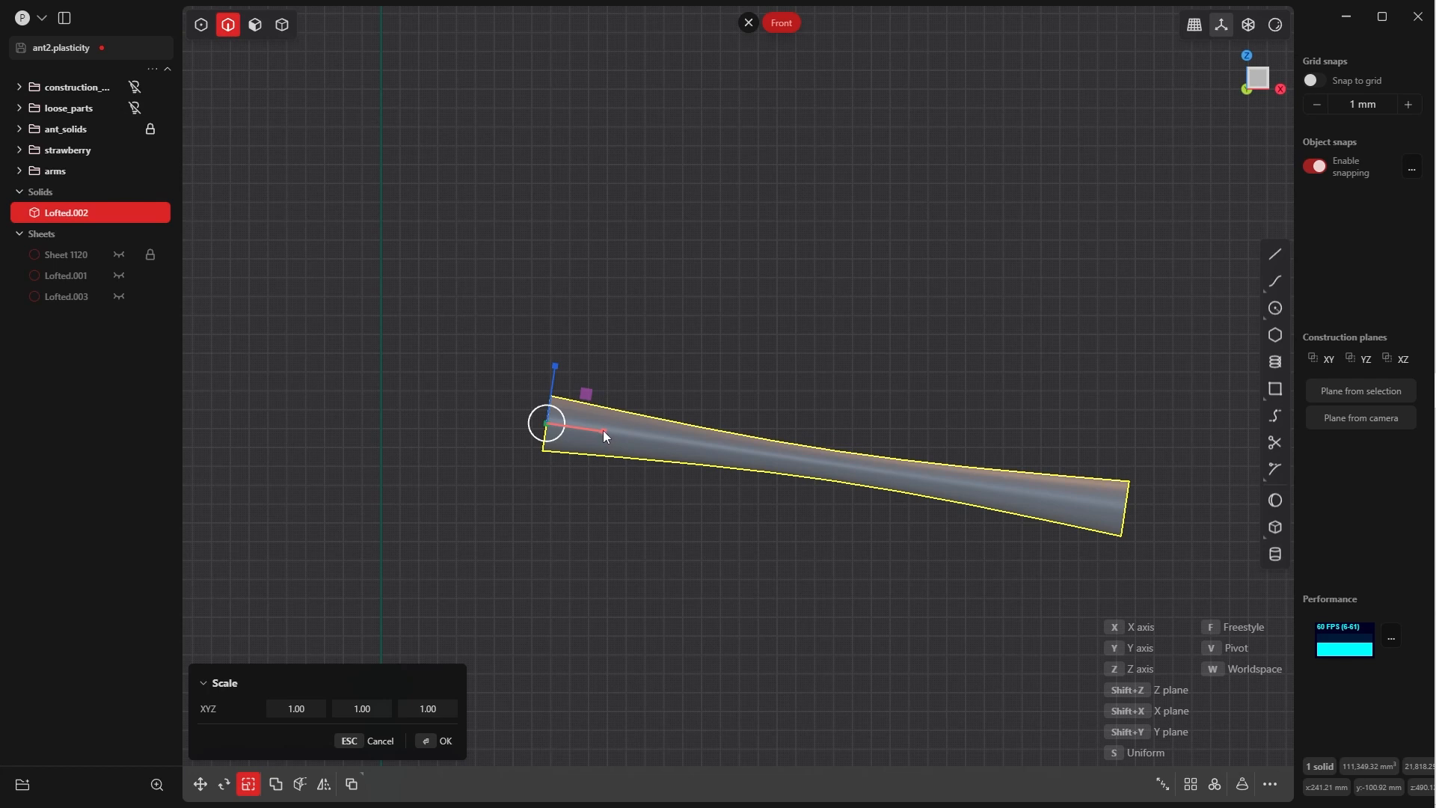
key("x")
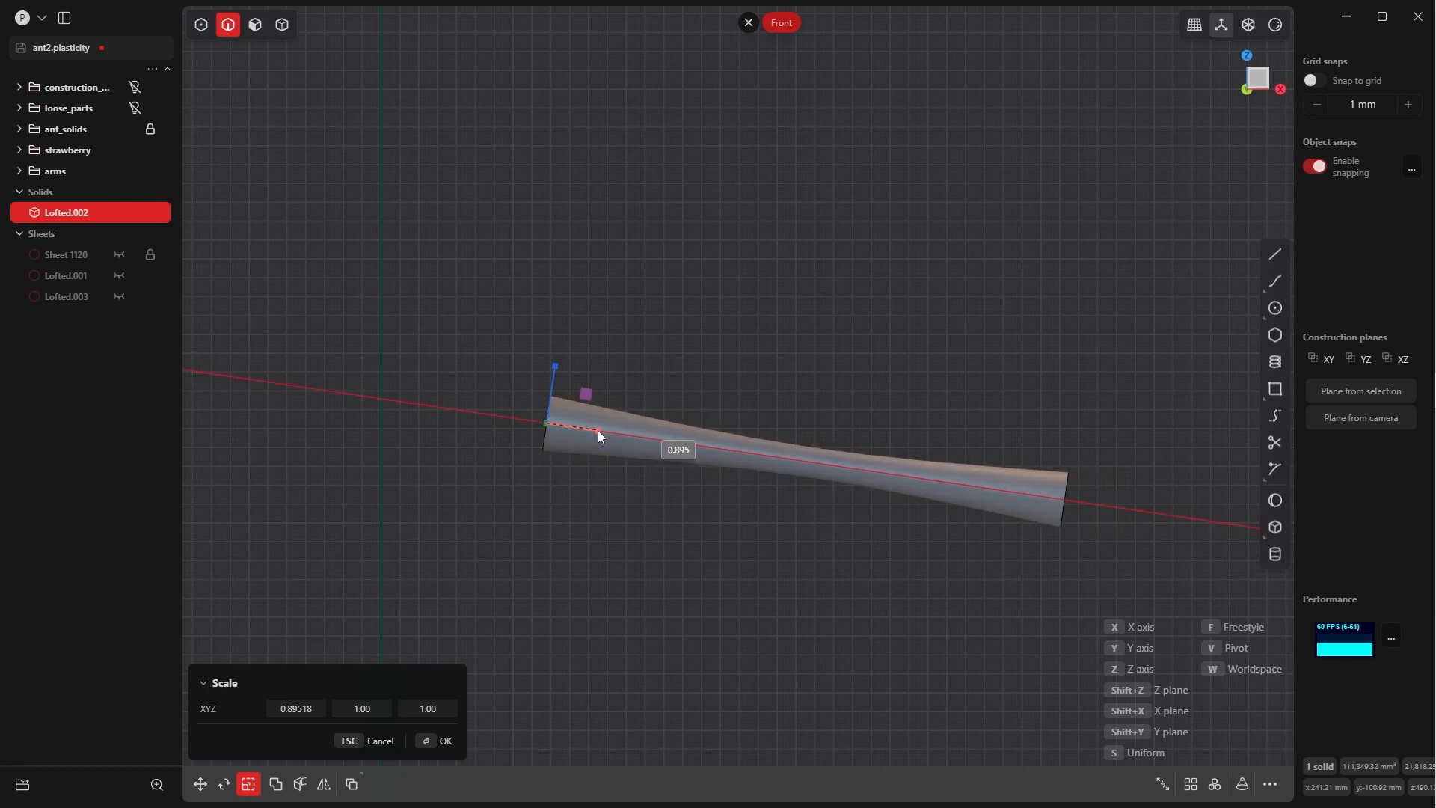
left_click_drag(597, 429, 595, 430)
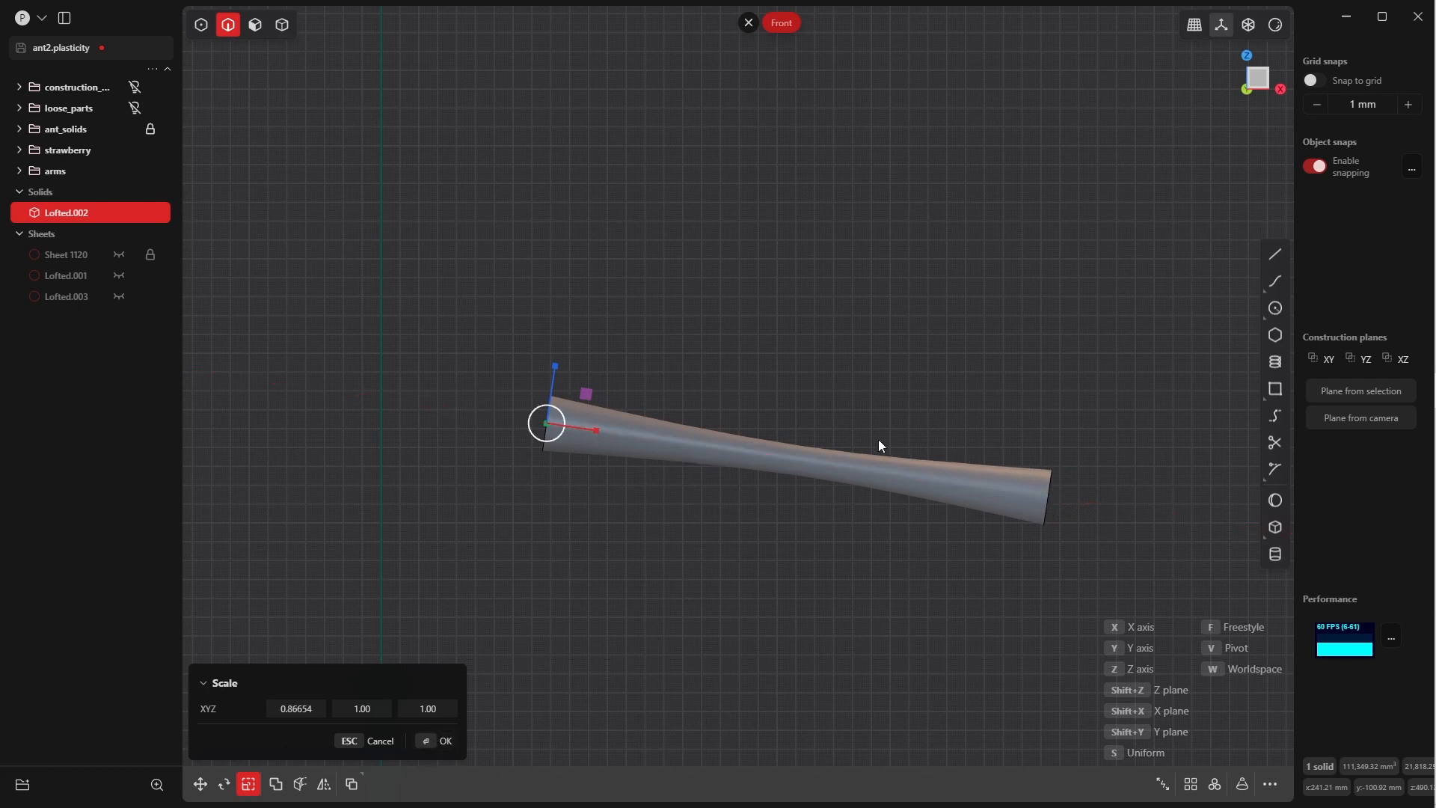
left_click(428, 746)
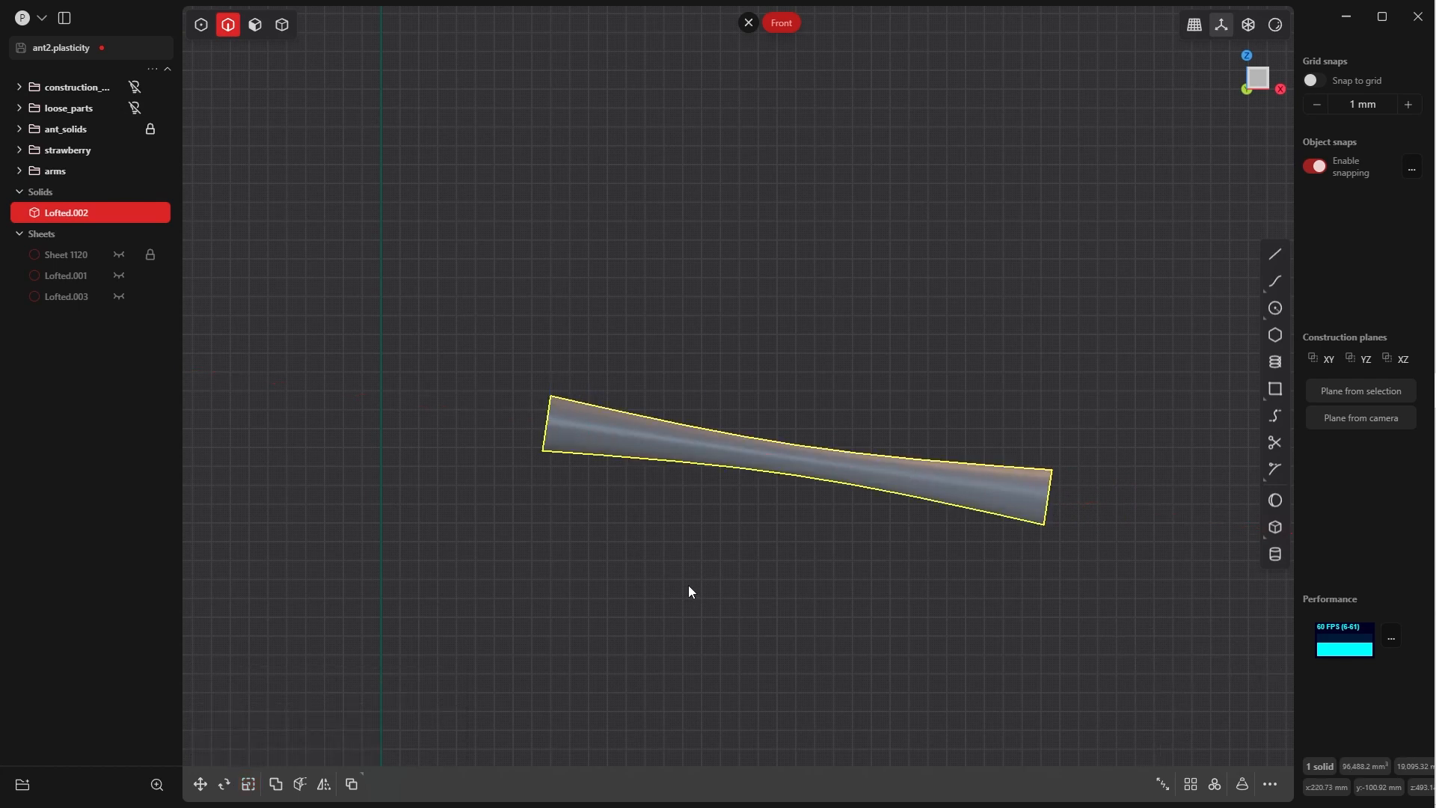
left_click(682, 598)
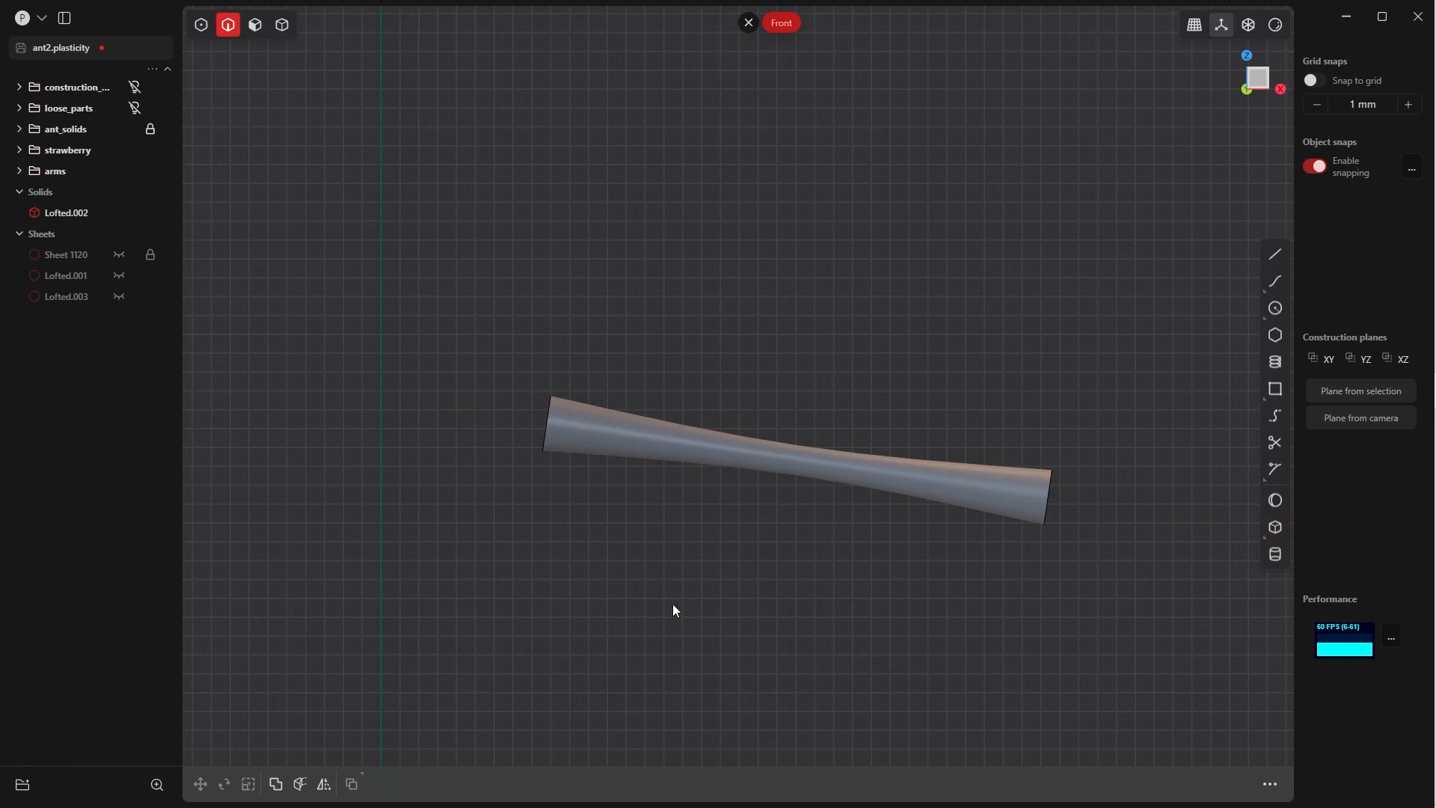
- Unhide the rest of the model and move the upper-arm limb so its inner end sits in the body
key("alt+h")
middle_click_drag(752, 478, 827, 526, "shift")
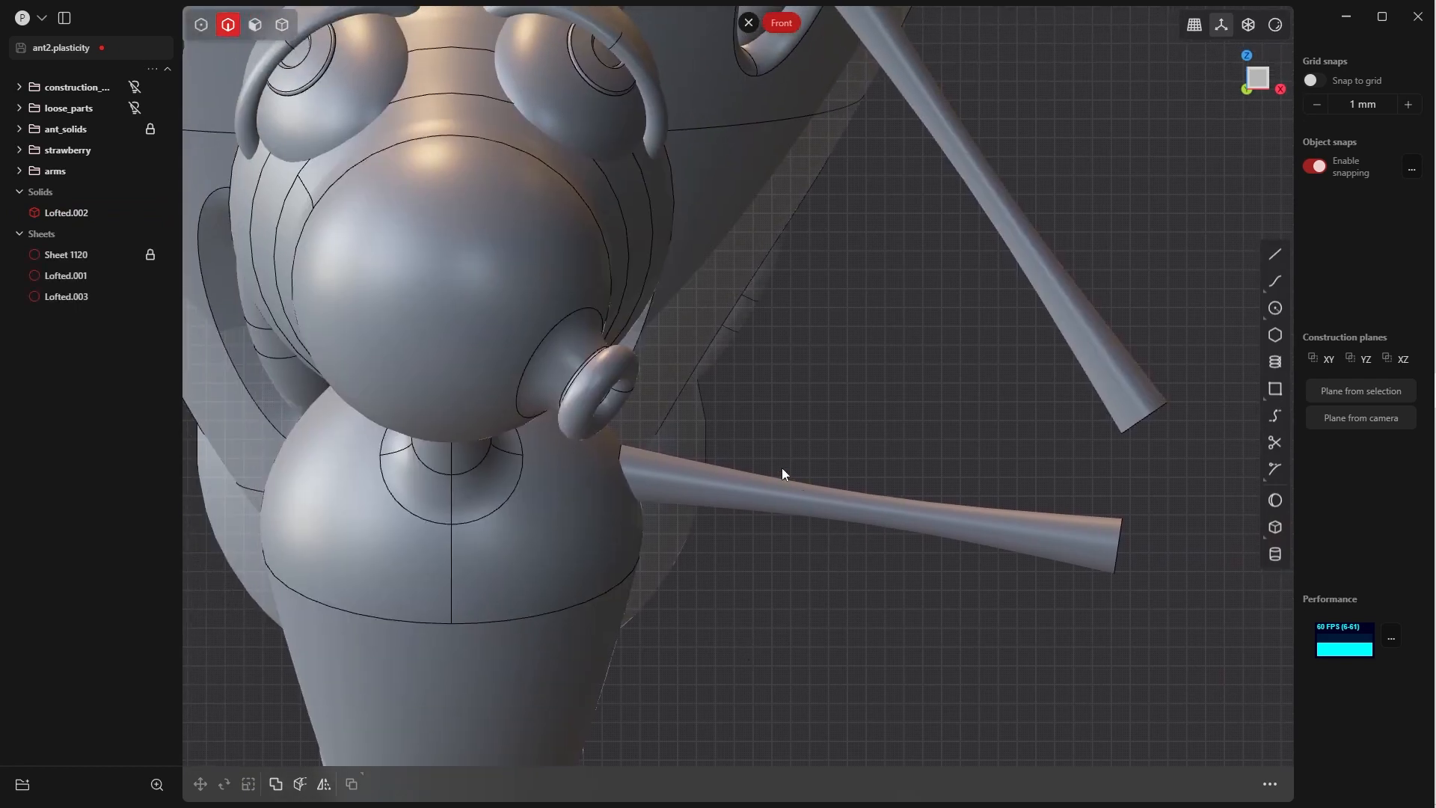
scroll(782, 468, "down", 2)
key("4")
left_click(838, 494)
key("g")
left_click(434, 742)
- Rotate the forearm limb around its wrist end in the front view so its lower end swings inward toward the upper arm
left_click(816, 281)
key("g")
right_click(872, 294)
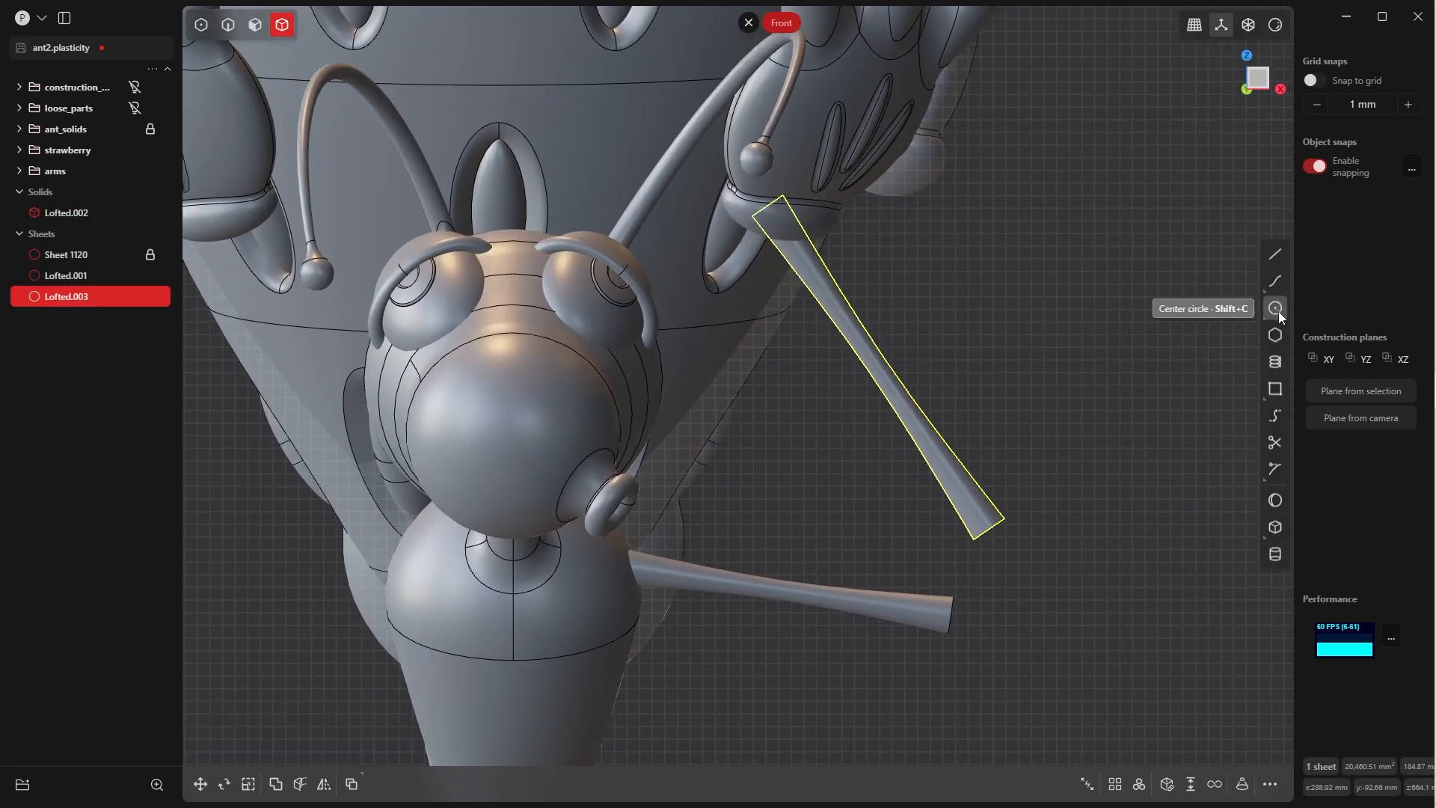
key("r")
key("v")
left_click(769, 208, "ctrl")
left_click_drag(808, 176, 813, 185, "ctrl")
left_click(814, 185)
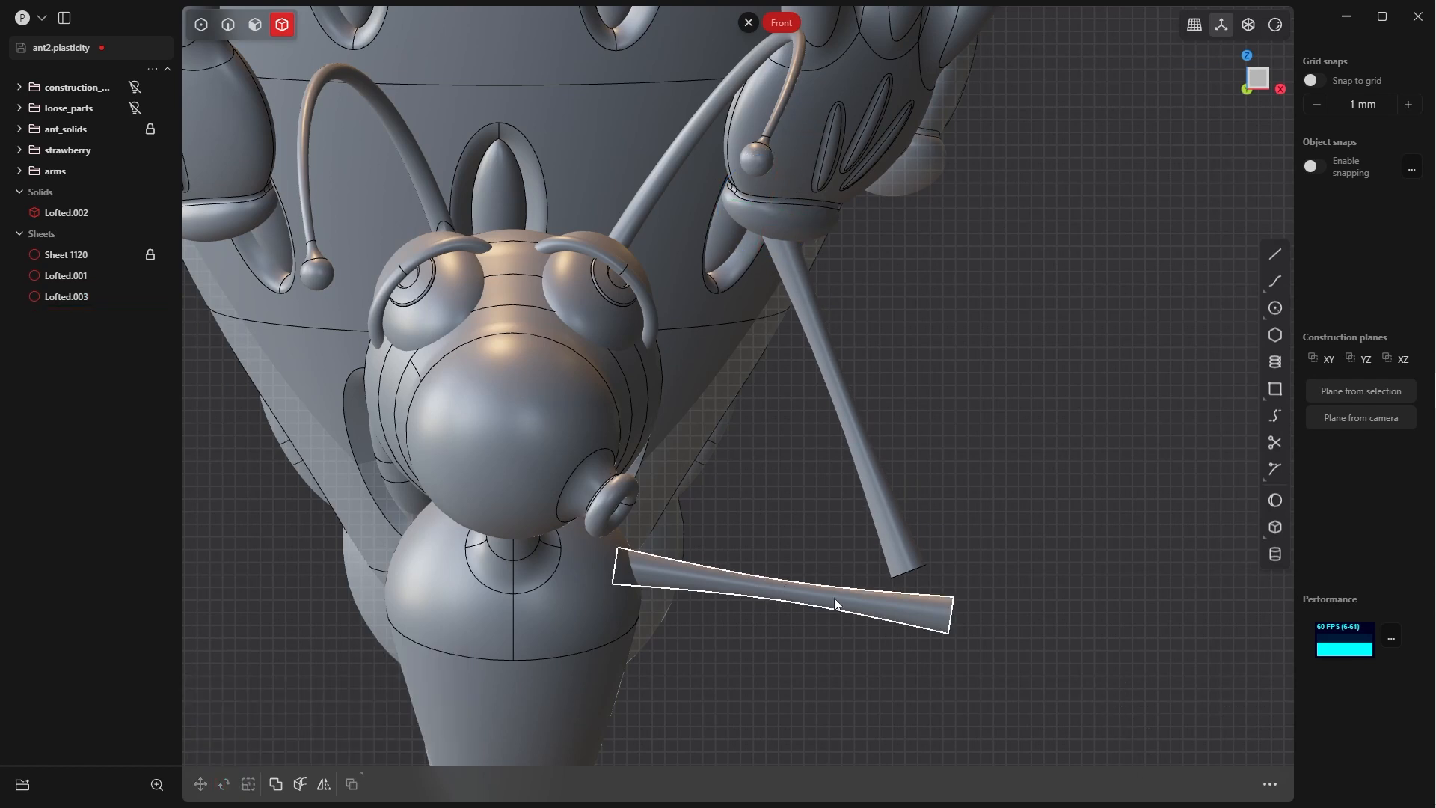
- Scale the upper-arm limb to 0.87166 along its length from a pivot at the centre of its outer end
left_click(837, 599)
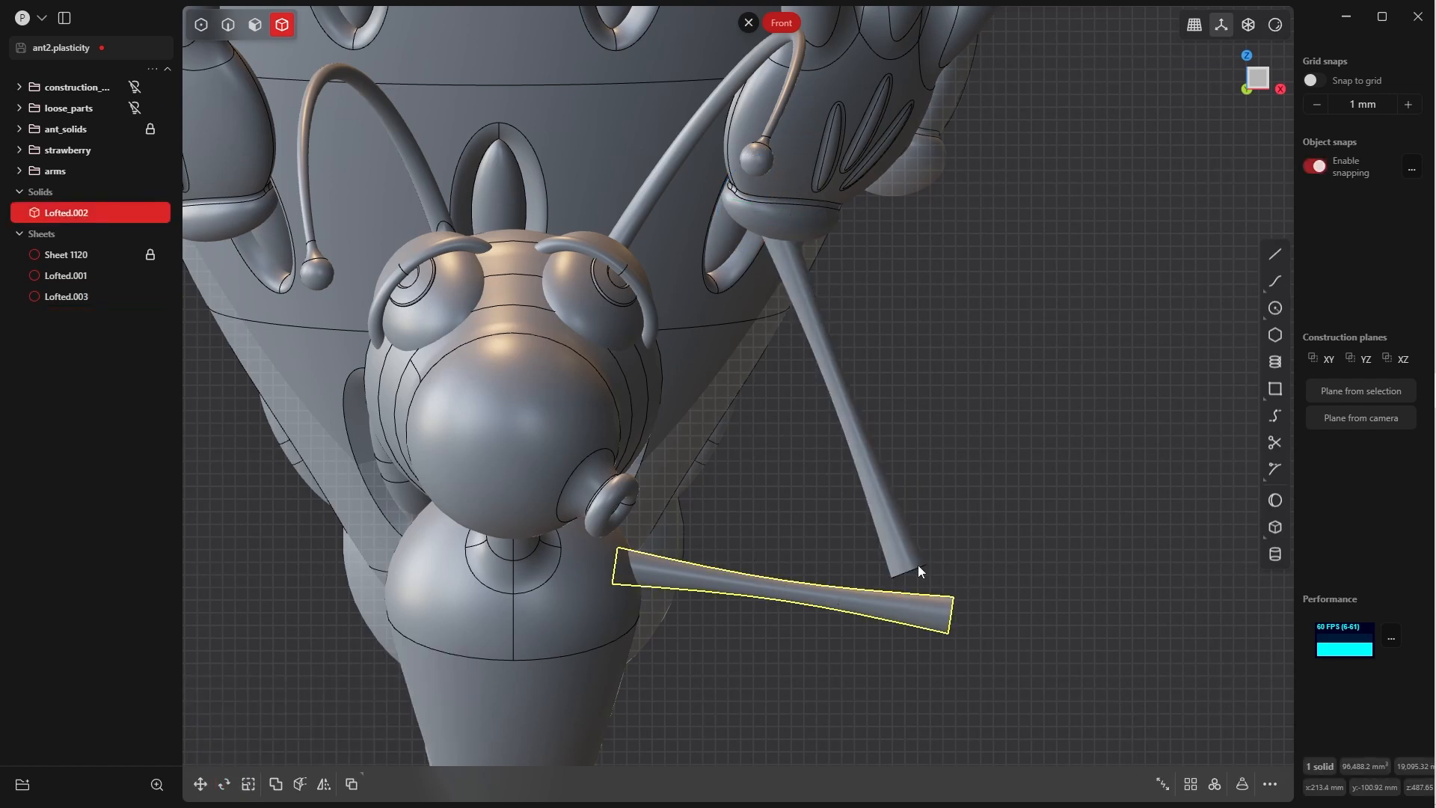
key("s")
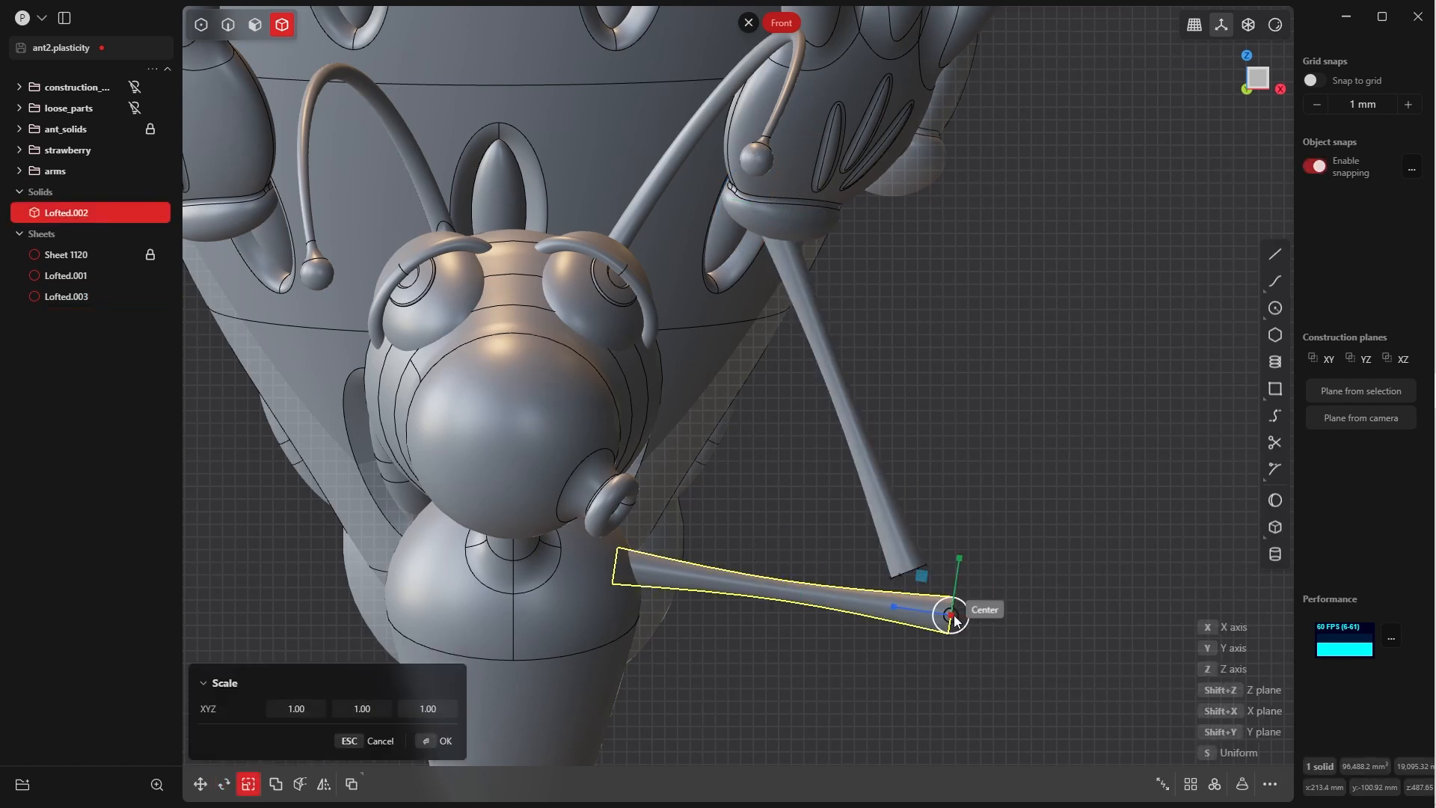
key("z")
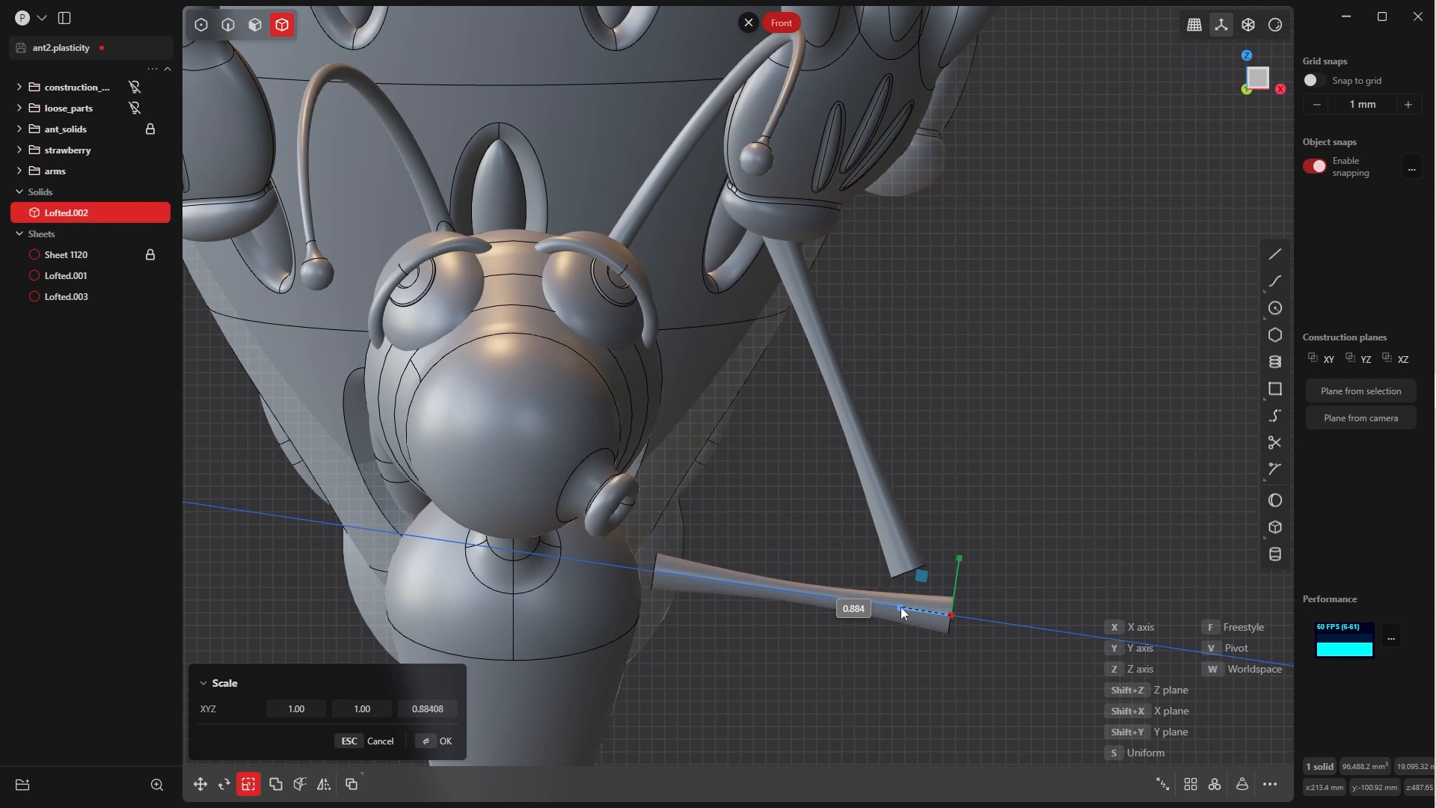
left_click(900, 607)
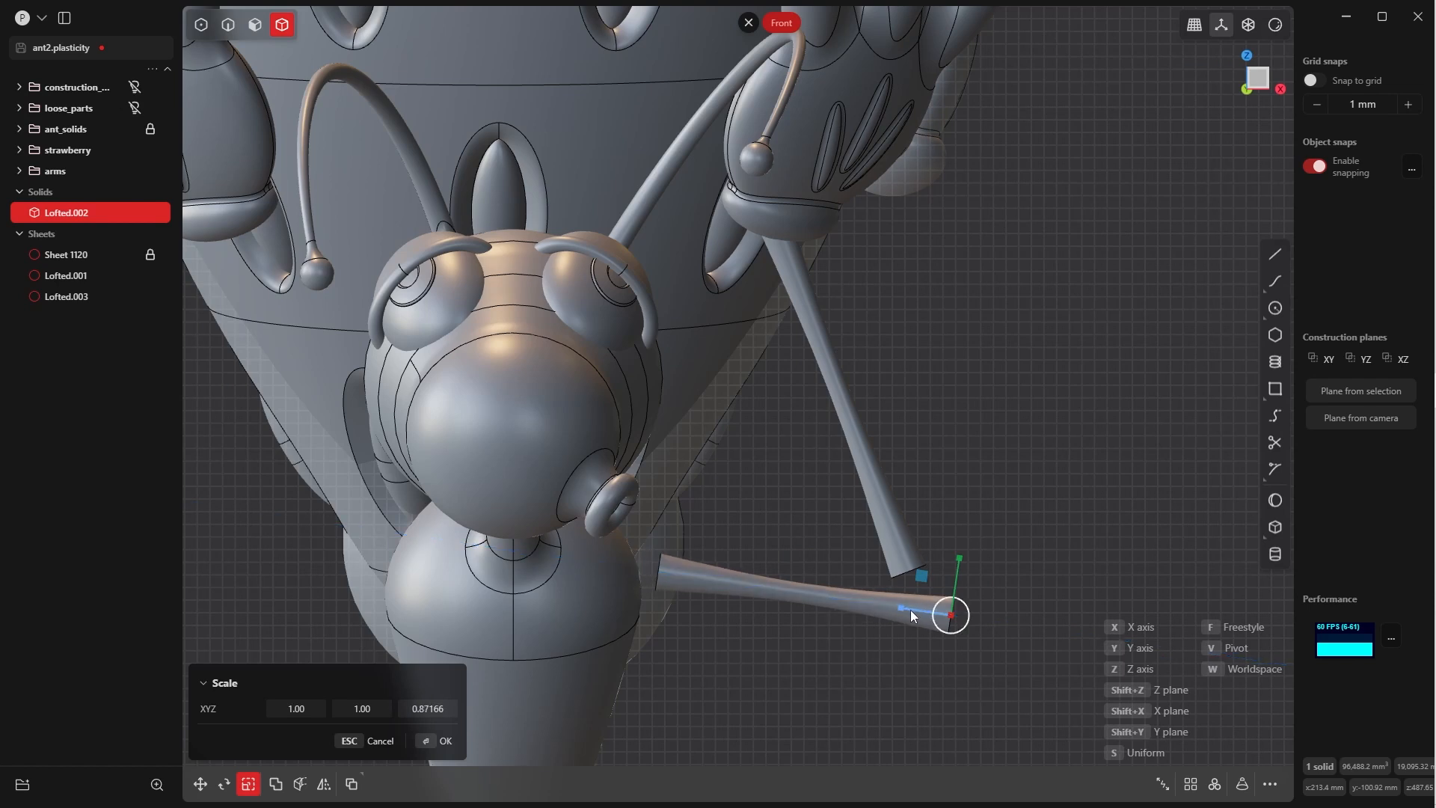
left_click(444, 743)
- Move the upper-arm limb inward toward the body and shorten it again from a pivot at its outer-end centre
key("g")
left_click_drag(859, 591, 793, 599)
left_click(441, 743)
key("s")
key("v")
left_click(951, 615)
key("g")
scroll(748, 590, "up", 3)
- Rotate the upper-arm limb slightly so its outer end rises, and shift it a little further into the body
key("r")
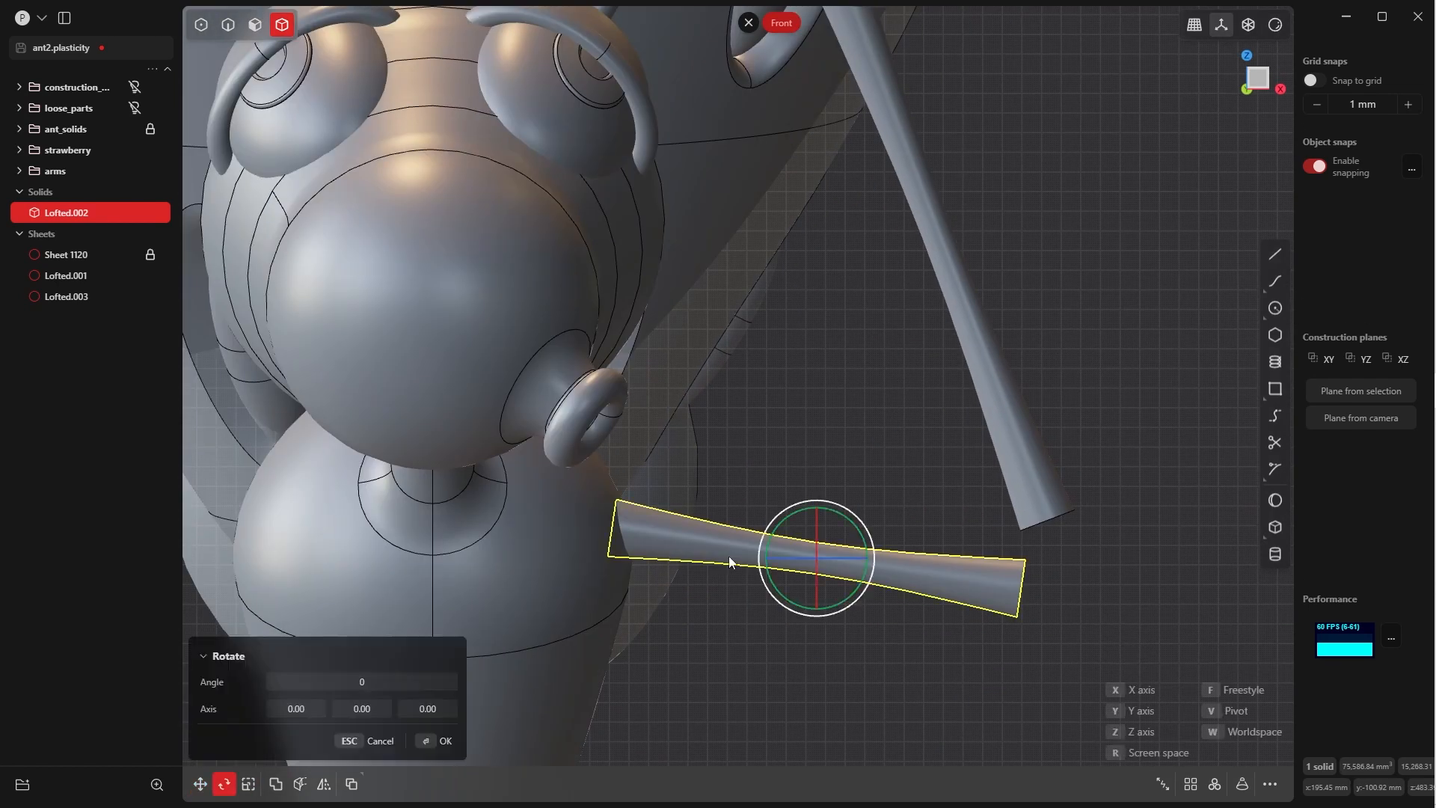
left_click_drag(865, 518, 858, 559)
key("g")
left_click(444, 741)
key("Escape")
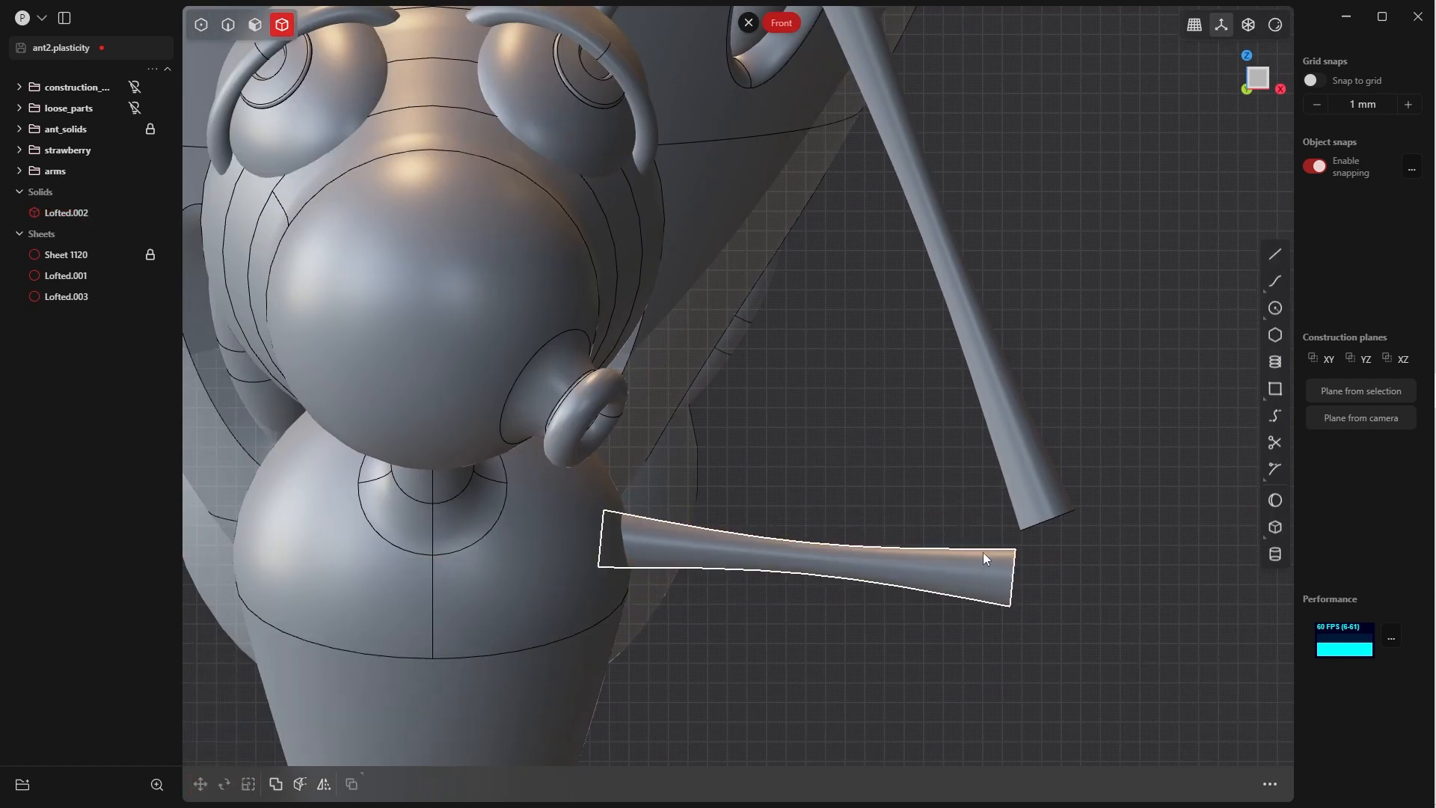
- Create a sphere of about 61 mm radius beside the elbow gap between the two arm limbs in the front view
scroll(1073, 470, "down", 5)
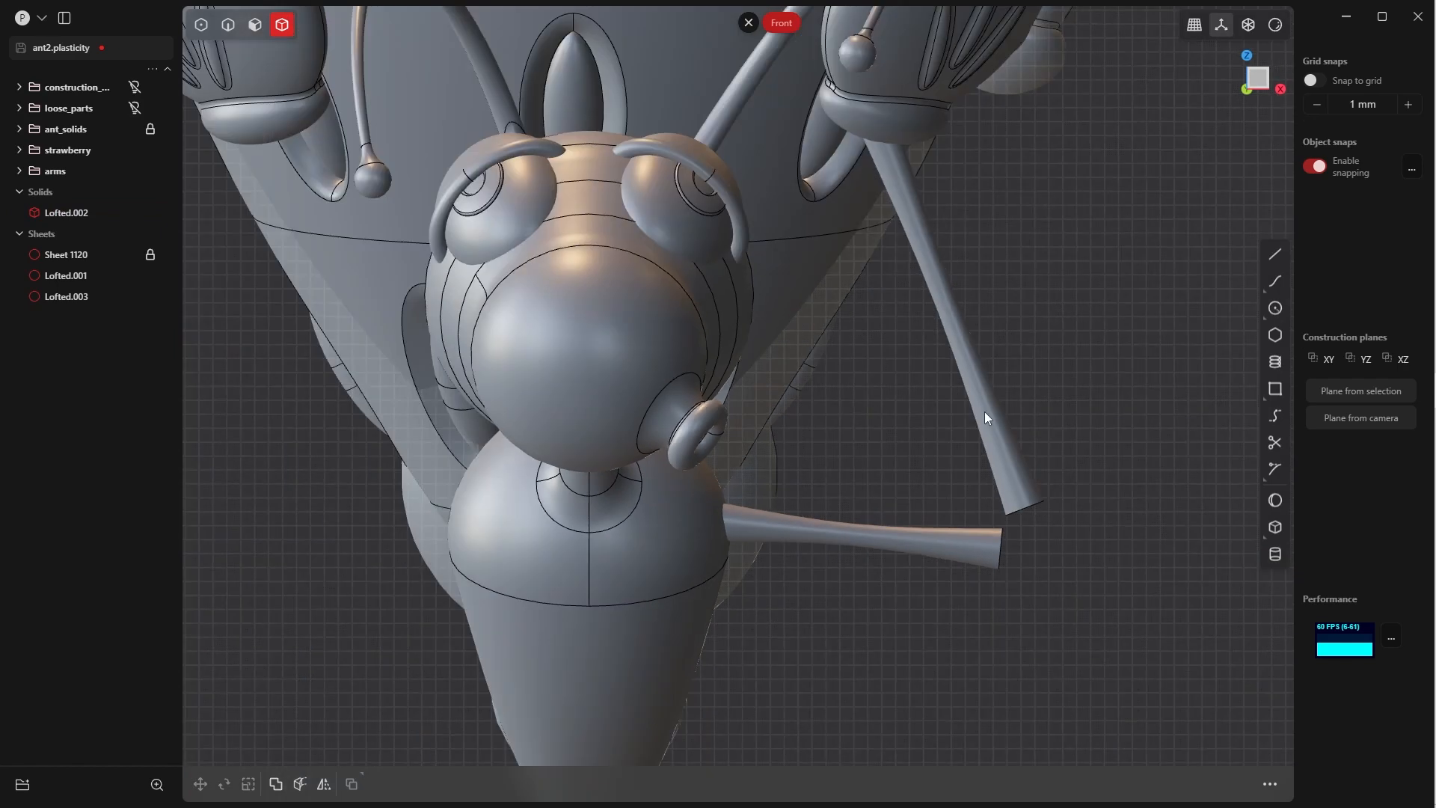
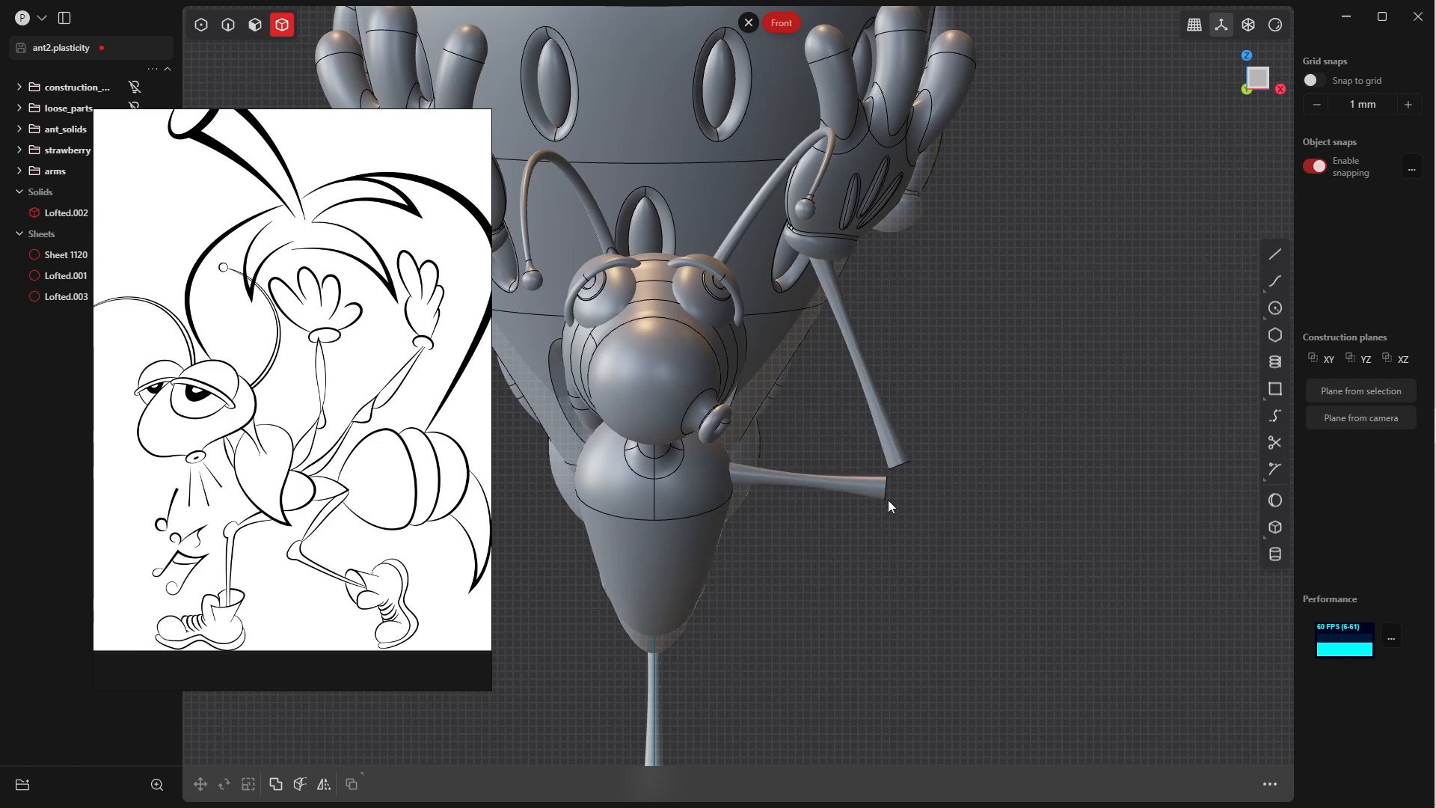
left_click(1275, 499)
left_click(930, 500)
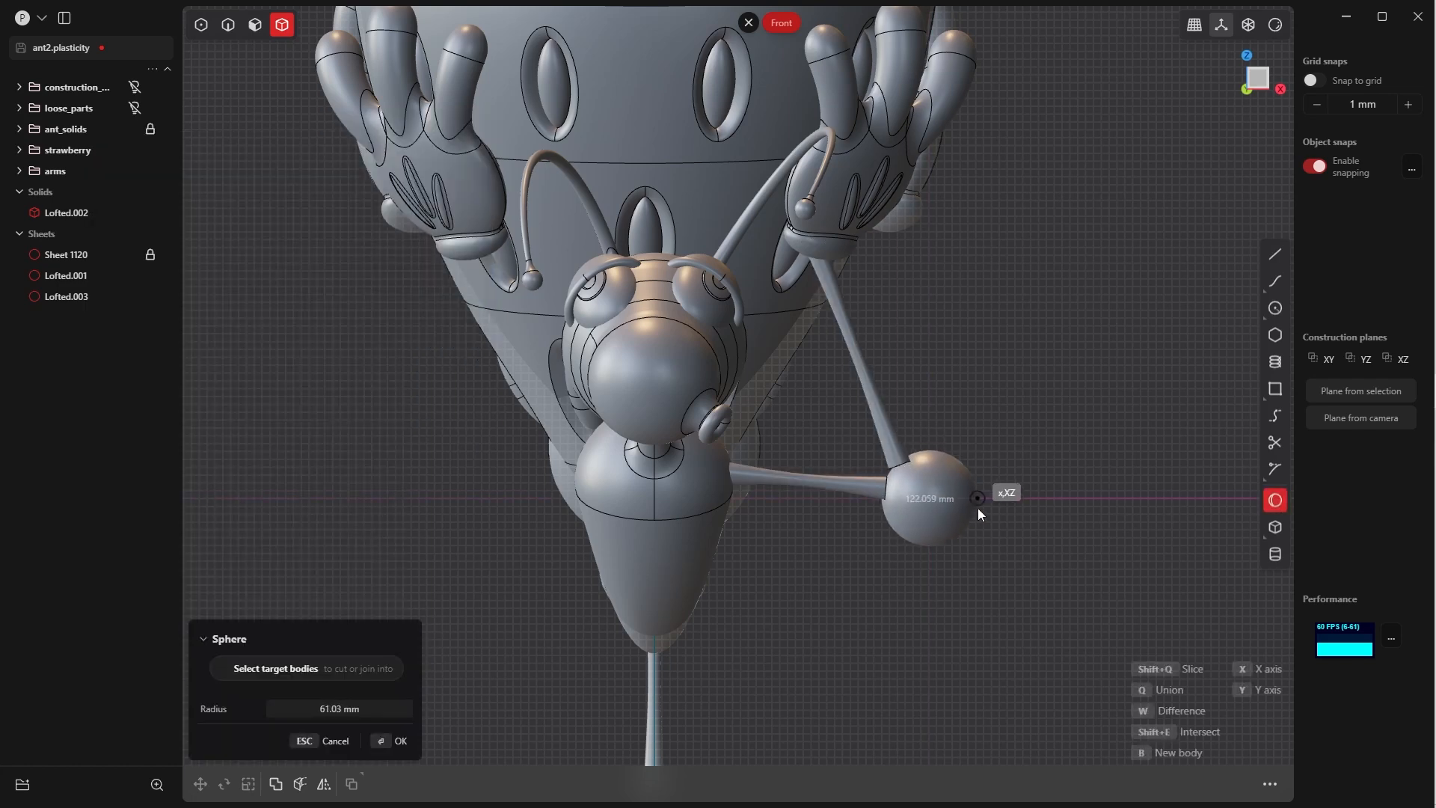
left_click(978, 509)
- Move the sphere in the right view about 93 mm along negative Y and slightly up, aligning it with the arm limbs
key("KP_3")
key("g")
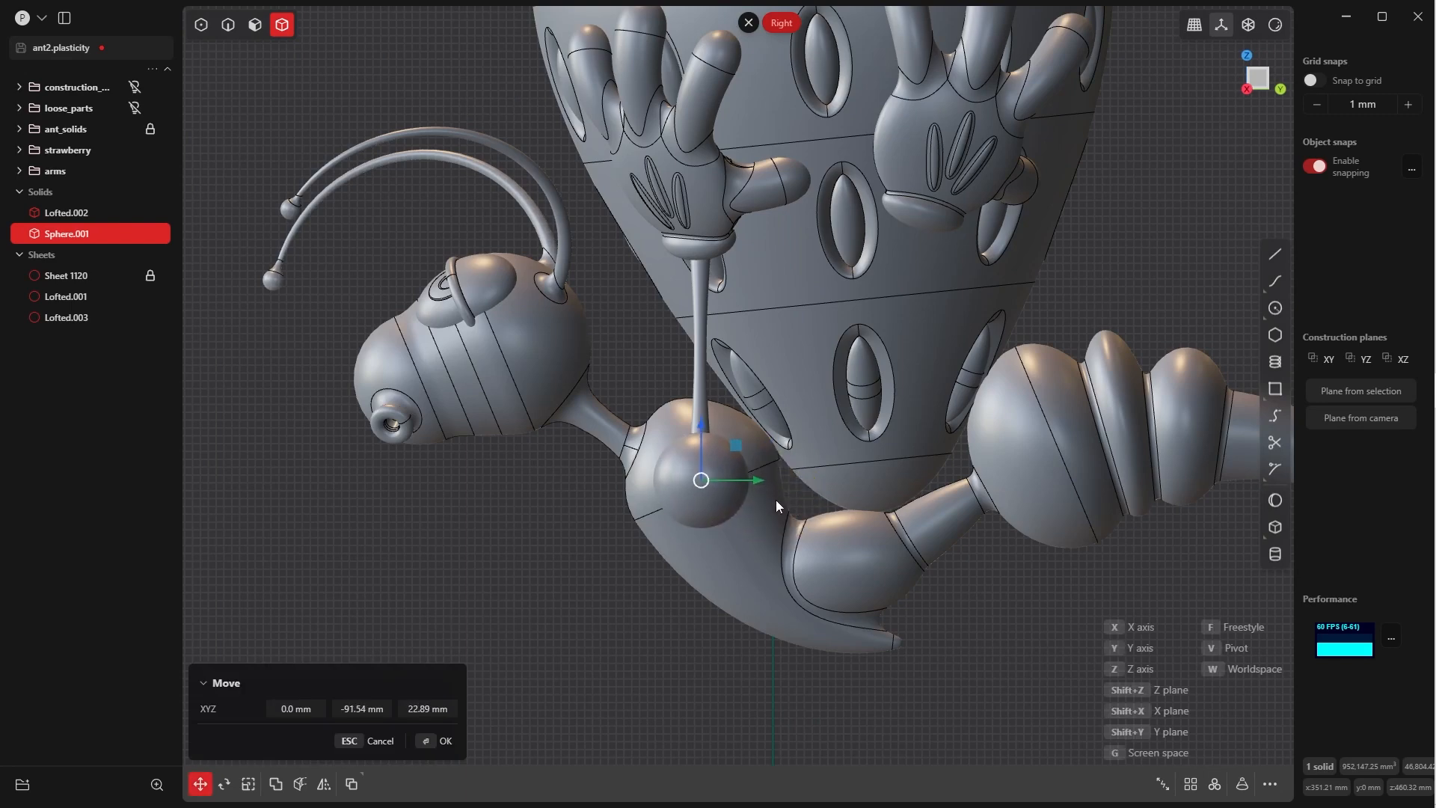
left_click(509, 682)
- Shrink the sphere uniformly and position it over the elbow in the front view so it joins both limb ends
key("KP_1")
scroll(771, 563, "up", 5)
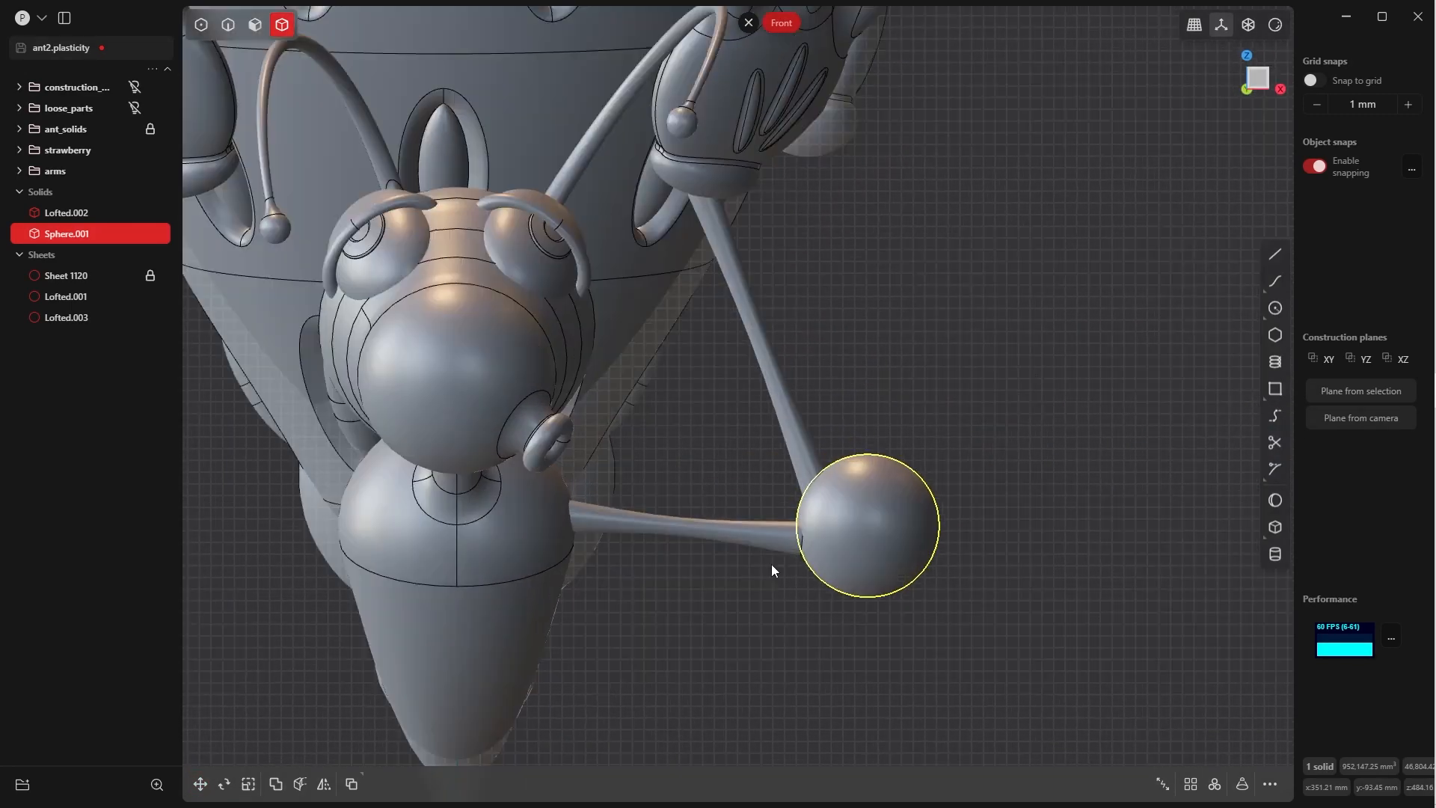
key("s")
left_click(876, 459)
key("g")
left_click(845, 468)
key("s")
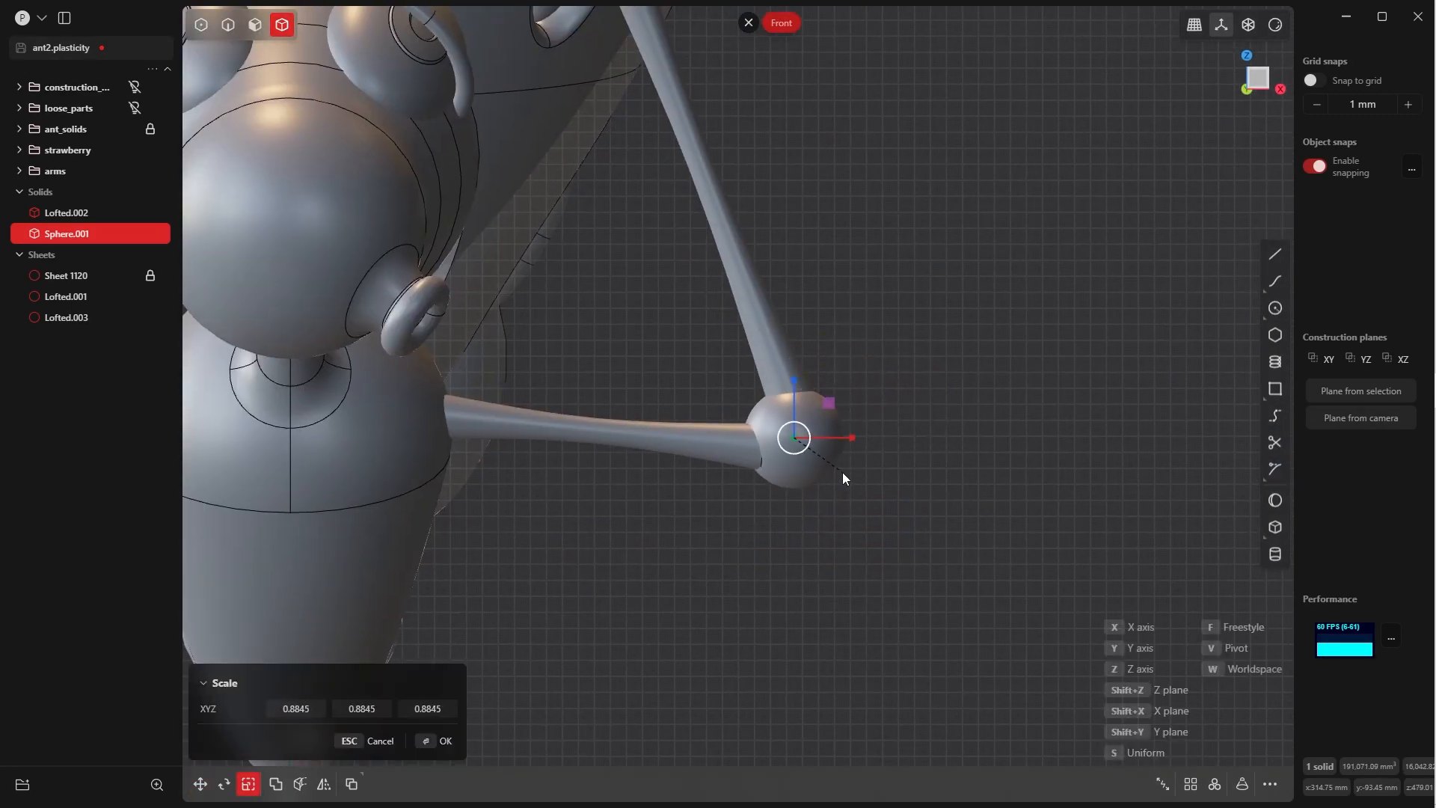
left_click(842, 473)
- Check the elbow joint from several angles, and select the forearm limb, upper-arm limb and elbow sphere together in the front view
middle_click_drag(842, 473, 895, 308)
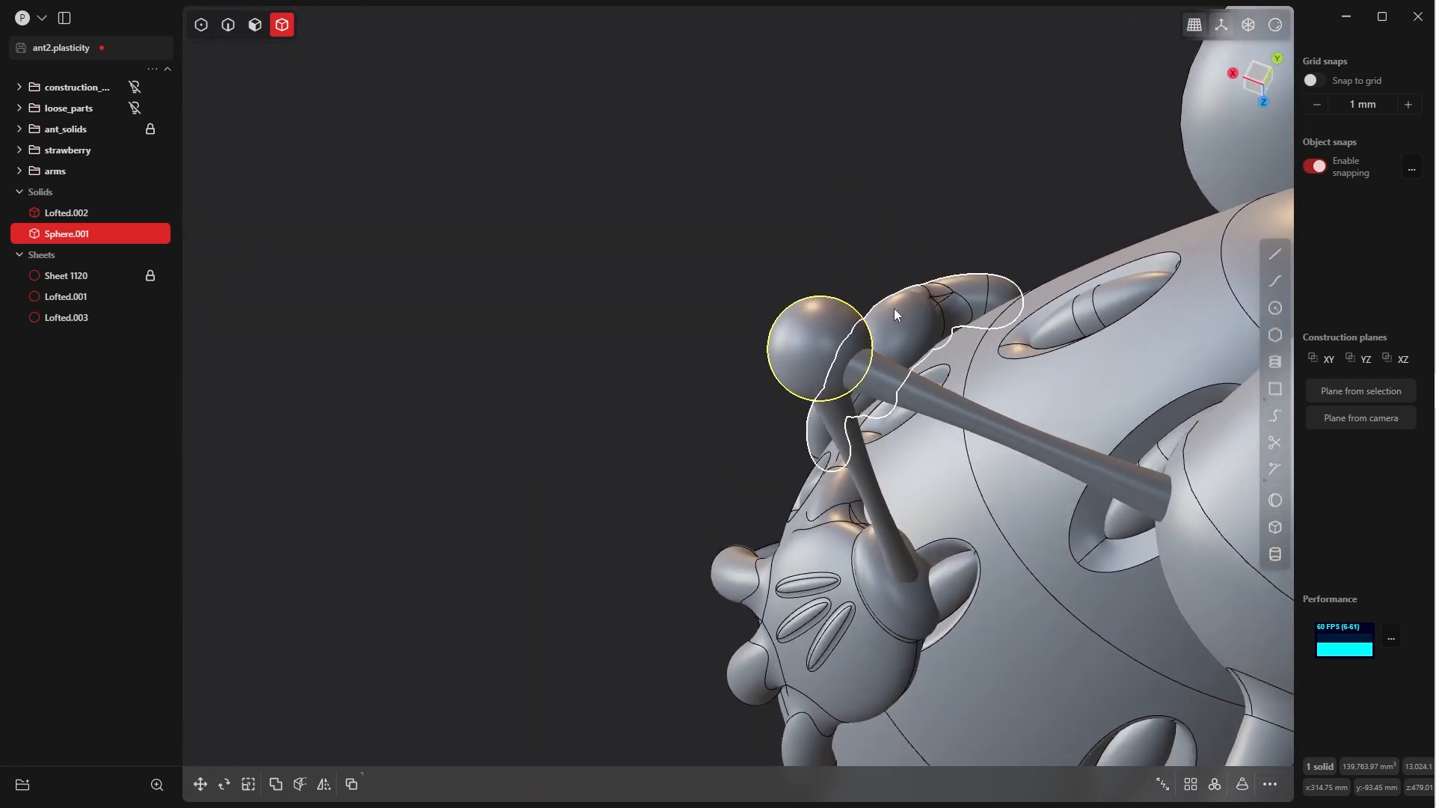
middle_click_drag(860, 365, 965, 258)
middle_click_drag(795, 342, 876, 302)
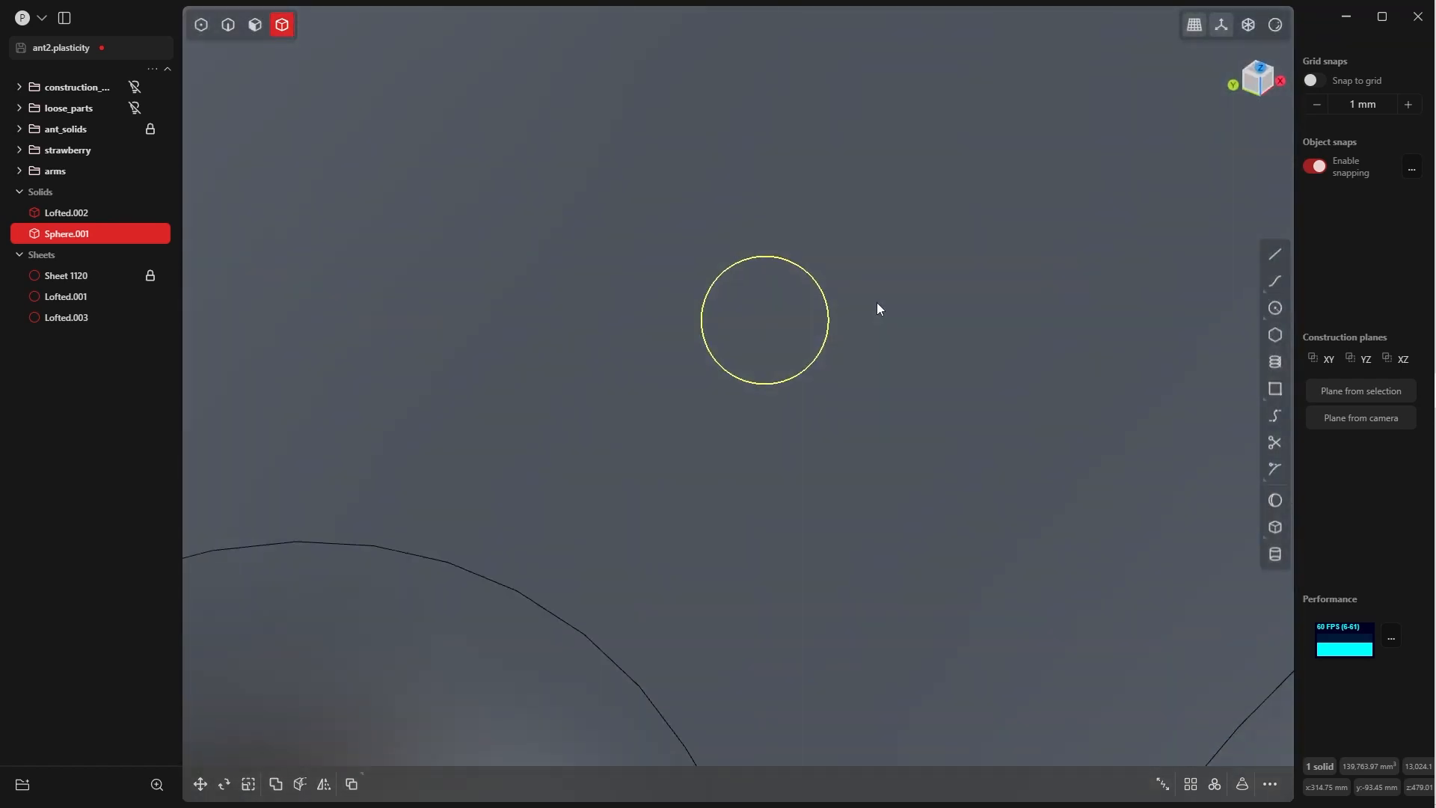
middle_click_drag(877, 302, 765, 285)
middle_click_drag(868, 429, 873, 398)
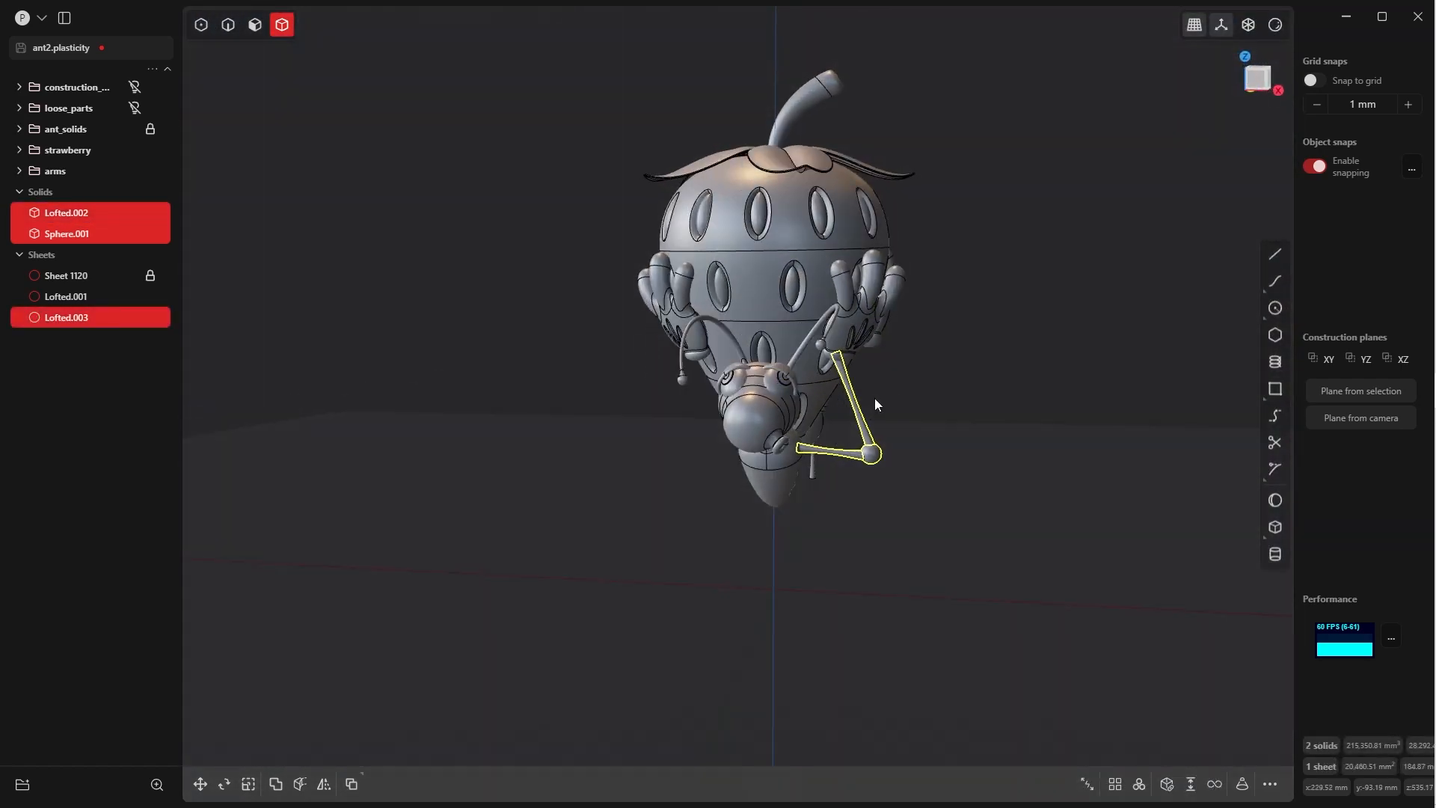
key("grave")
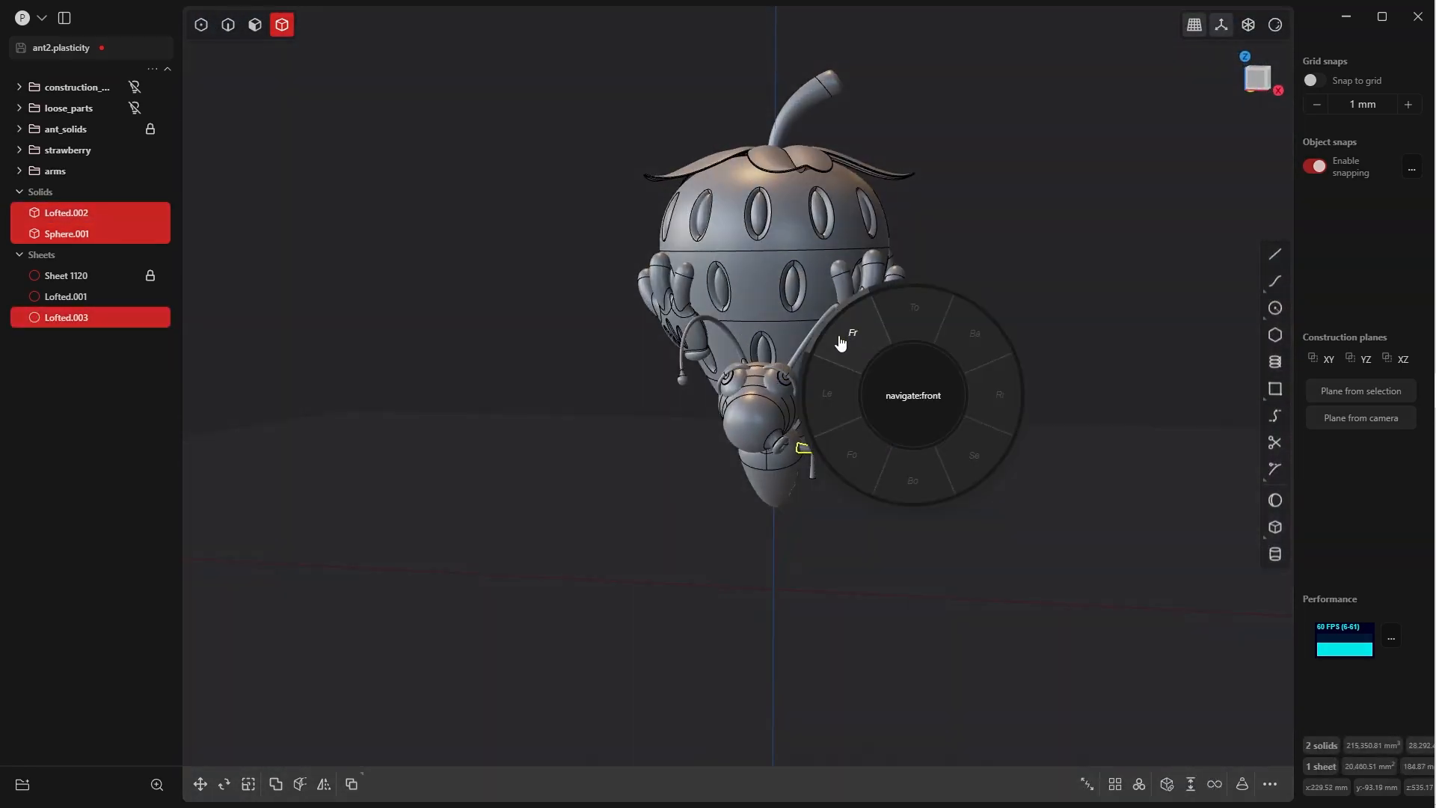
left_click(841, 338)
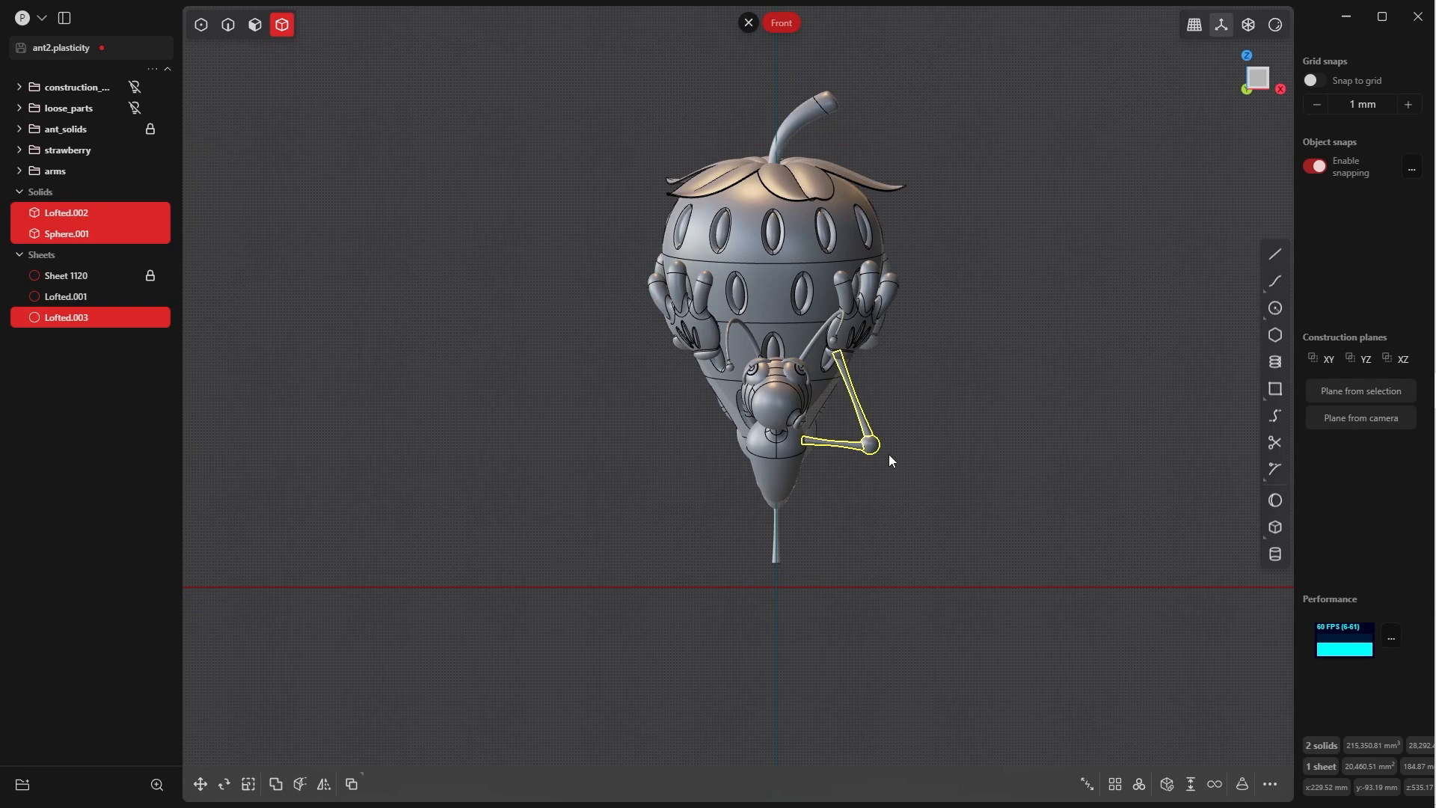
- Mirror the forearm, upper arm and elbow sphere across the X axis plane to form the opposite arm
key("alt+x")
left_click(804, 588)
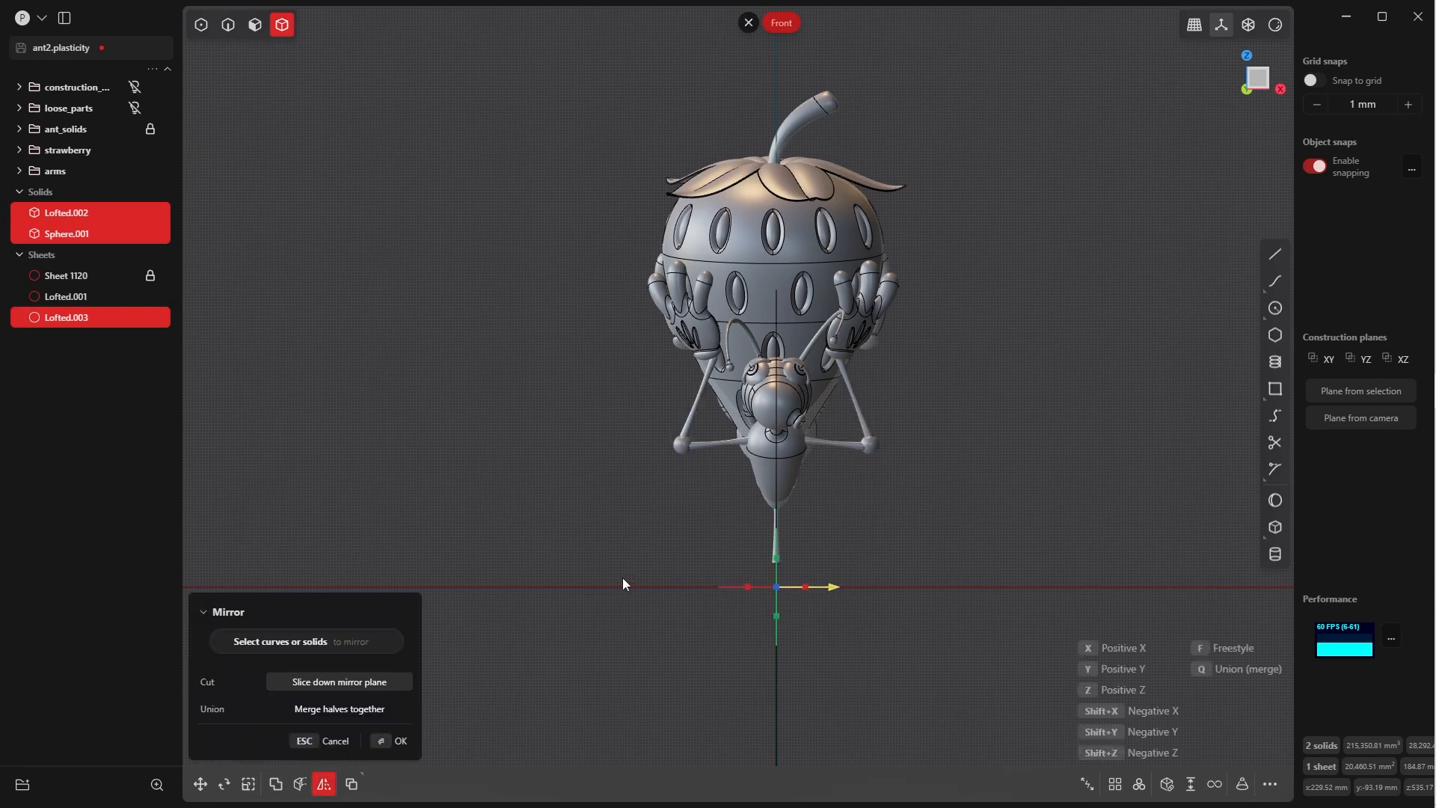
key("Return")
left_click(484, 598)
scroll(658, 449, "up", 5)
middle_click_drag(655, 524, 572, 521, "shift")
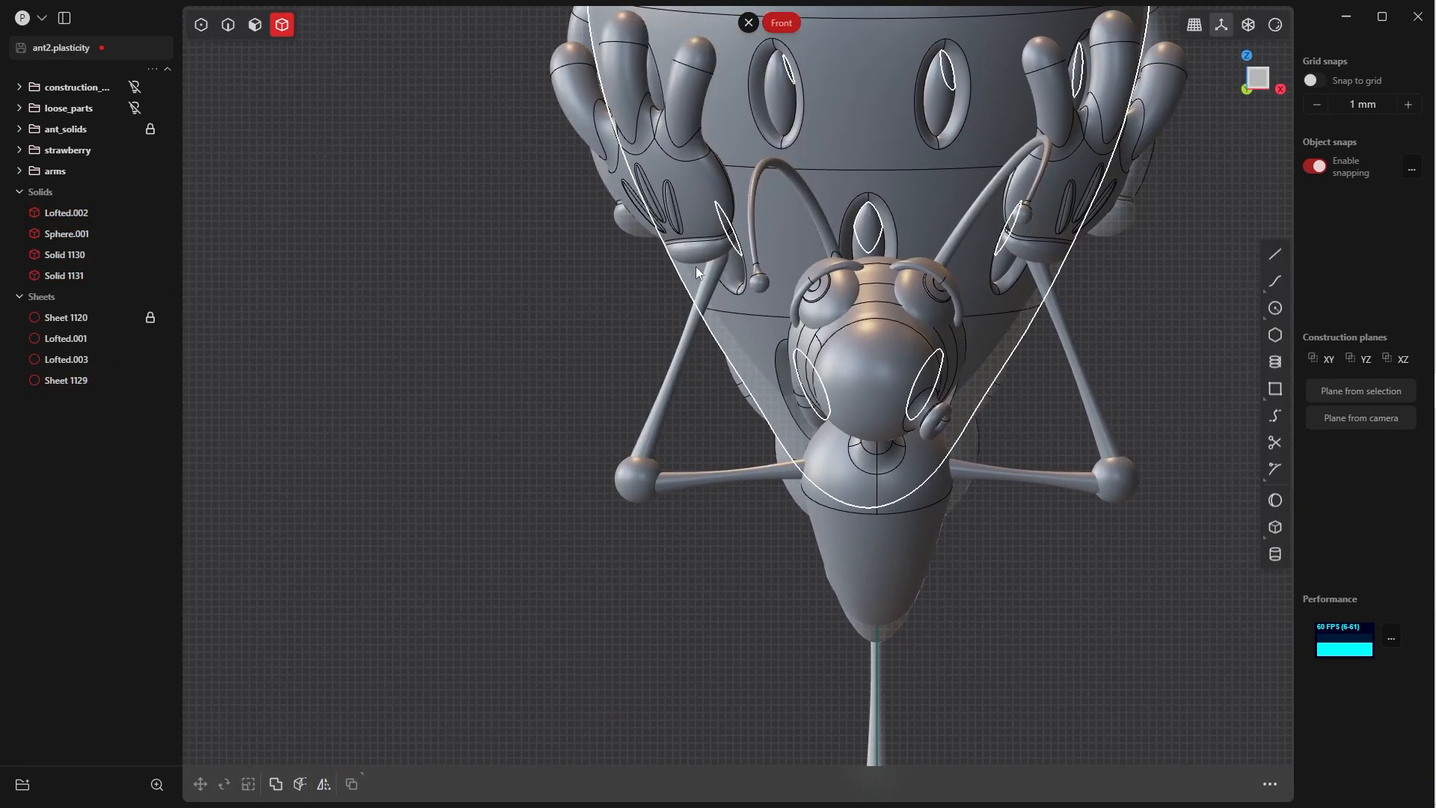
scroll(802, 287, "down", 4)
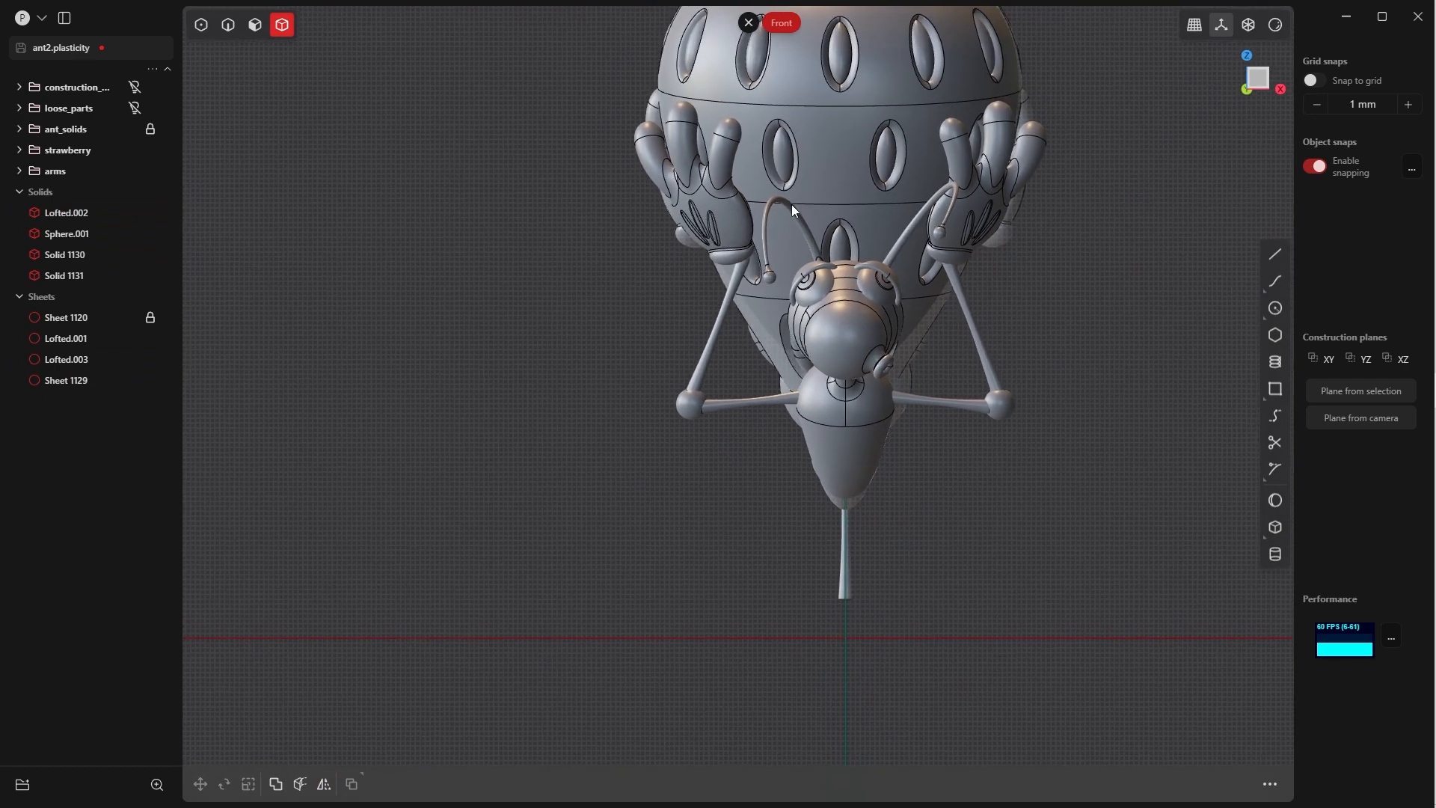
middle_click_drag(792, 204, 641, 328, "shift")
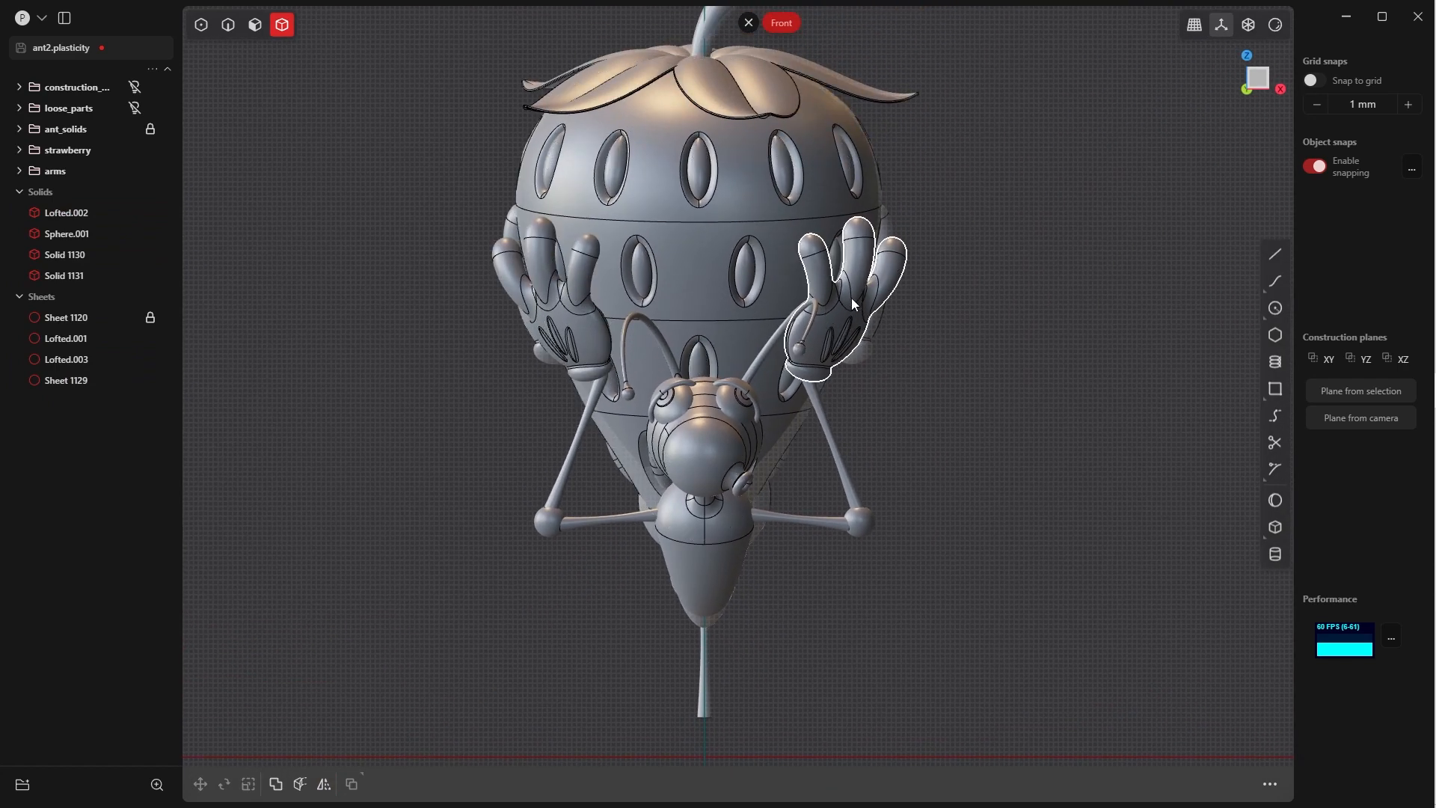
- Turn off object snapping and rotate the mirrored forearm slightly around its elbow end in the front view so it meets the wrist
middle_click_drag(851, 298, 743, 306)
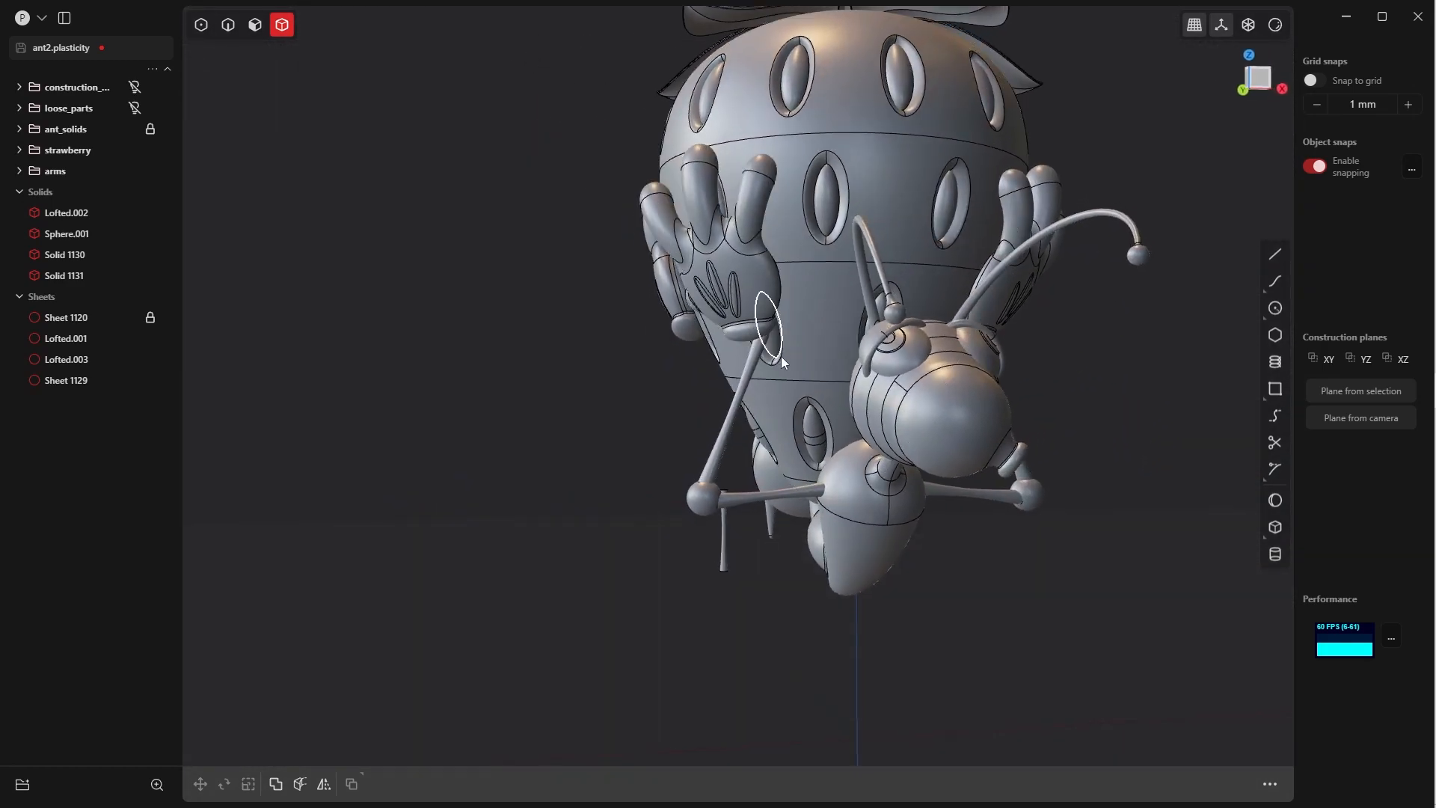
key("grave")
left_click(696, 329)
scroll(757, 397, "up", 4)
left_click(727, 368)
key("r")
left_click(811, 379)
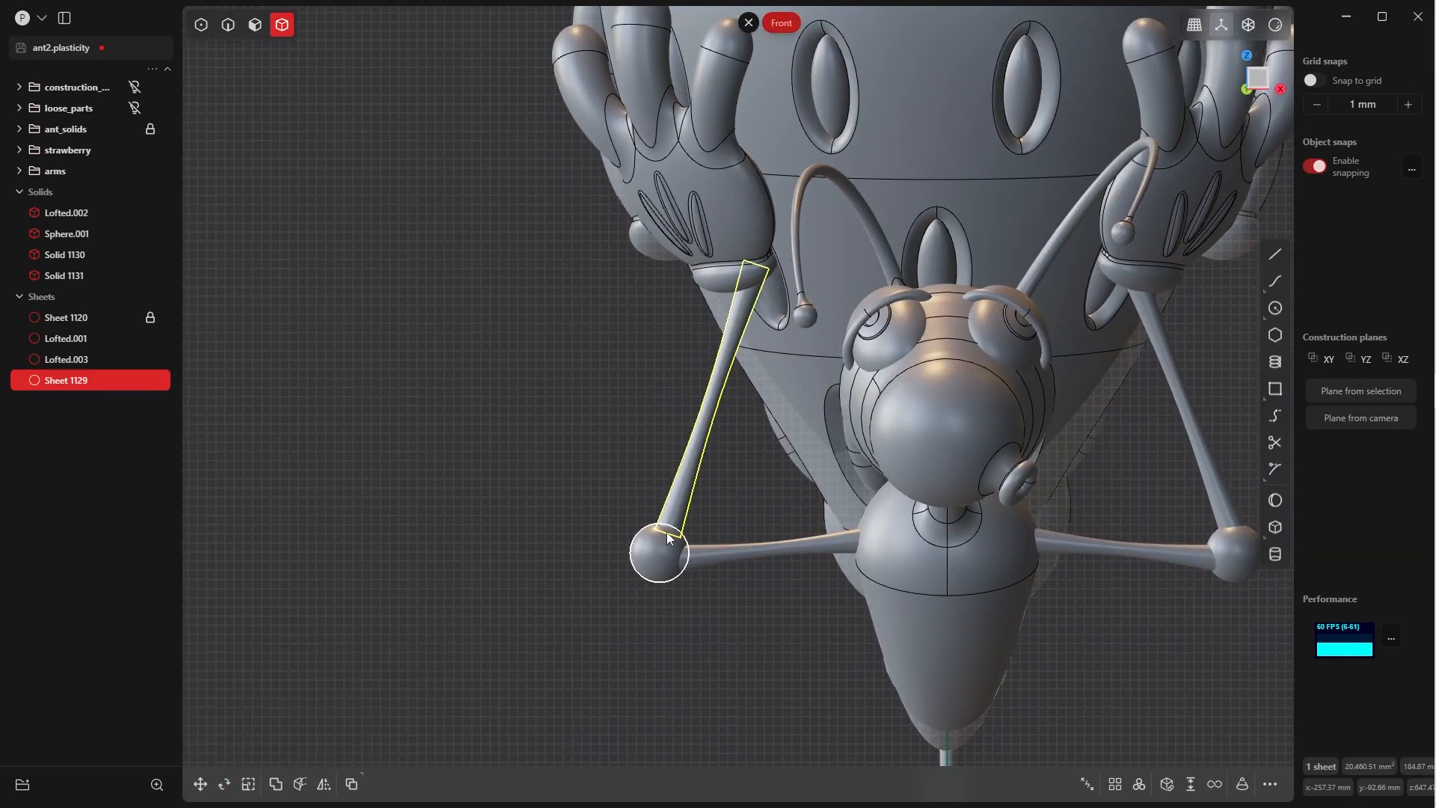
key("r")
key("v")
key("shift+Tab")
left_click(666, 532)
left_click_drag(699, 497, 696, 494)
right_click(696, 494)
- Check the mirrored arm from several angles, and isolate the two open forearm sheets in the scene
middle_click_drag(697, 495, 621, 307)
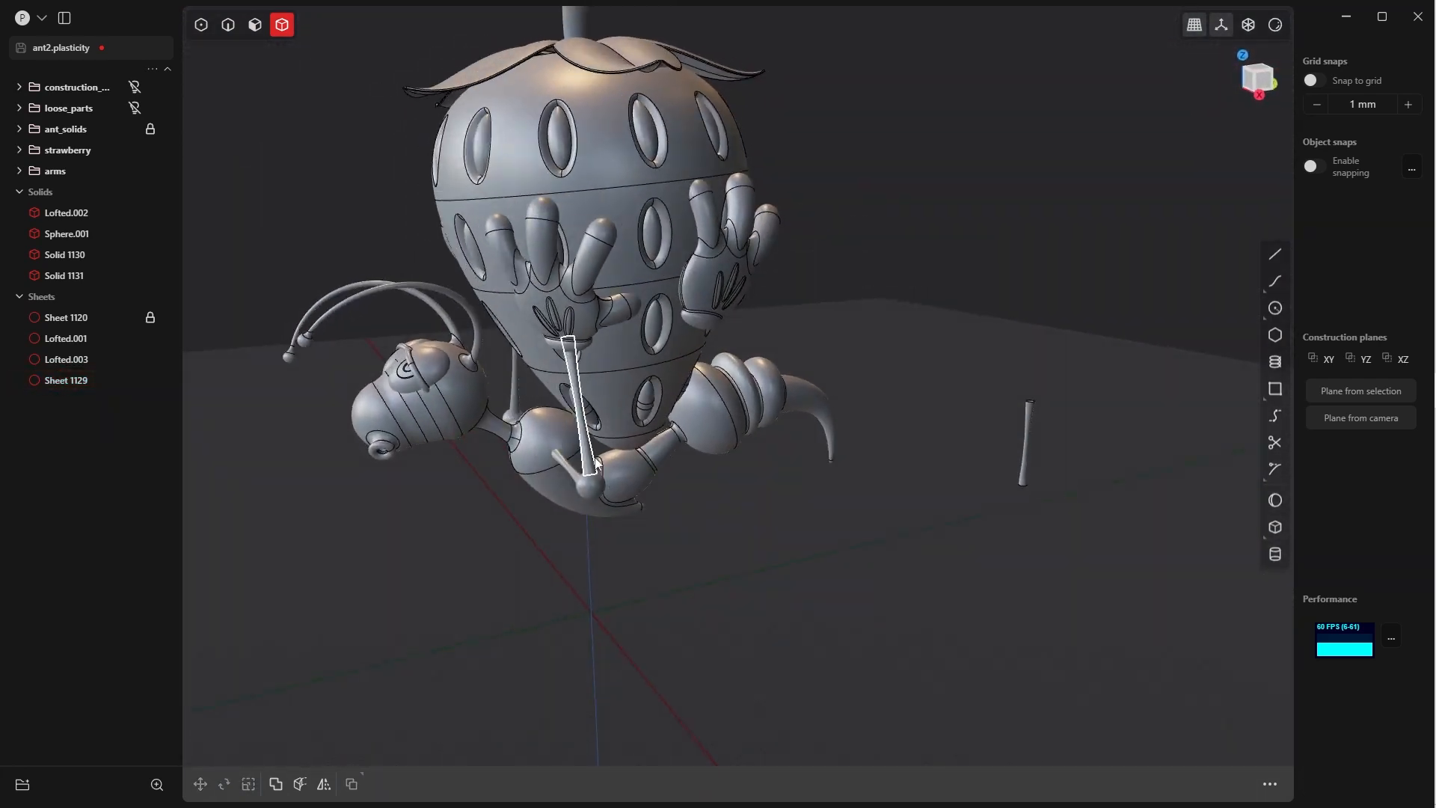
middle_click_drag(595, 457, 568, 491)
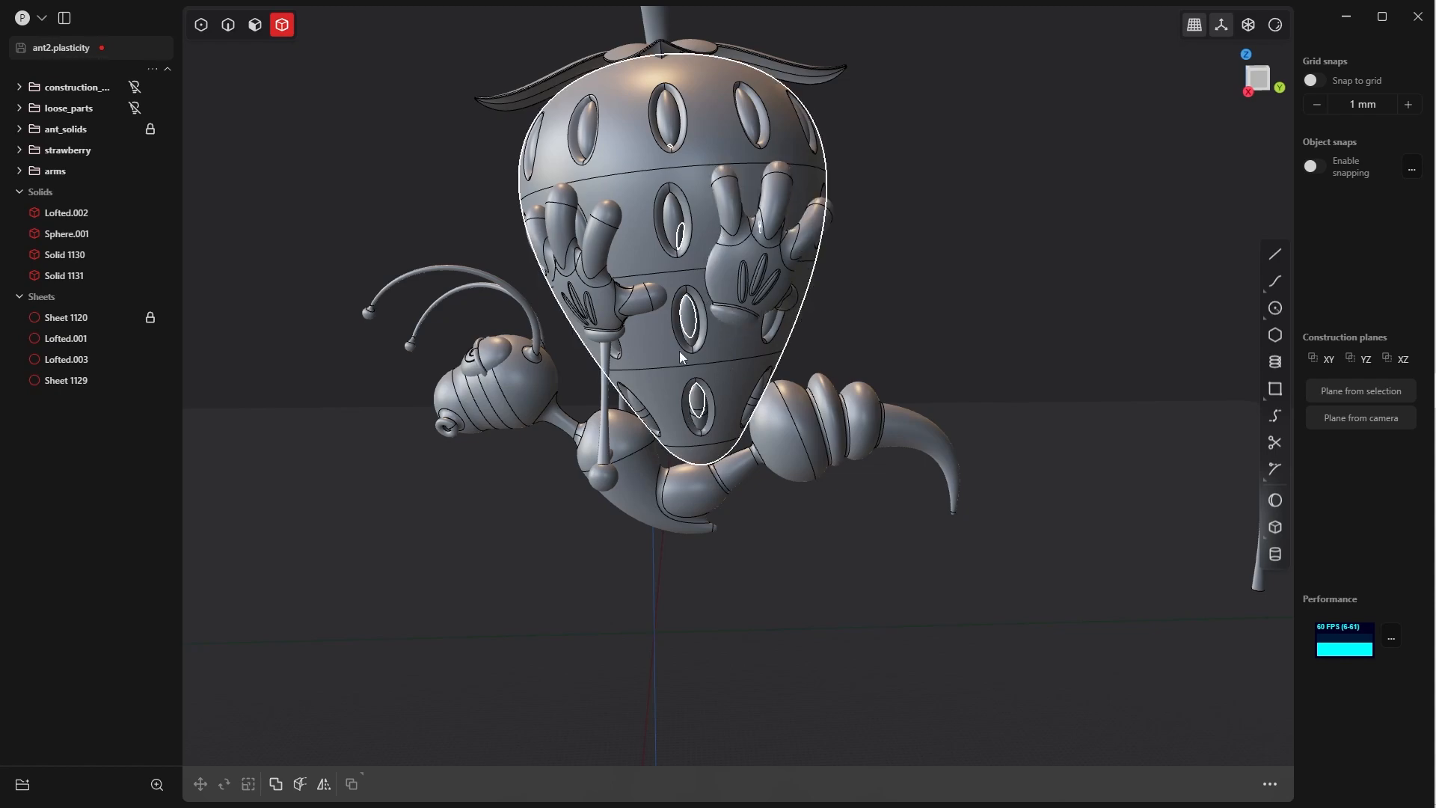
middle_click_drag(679, 352, 881, 388)
left_click(881, 388)
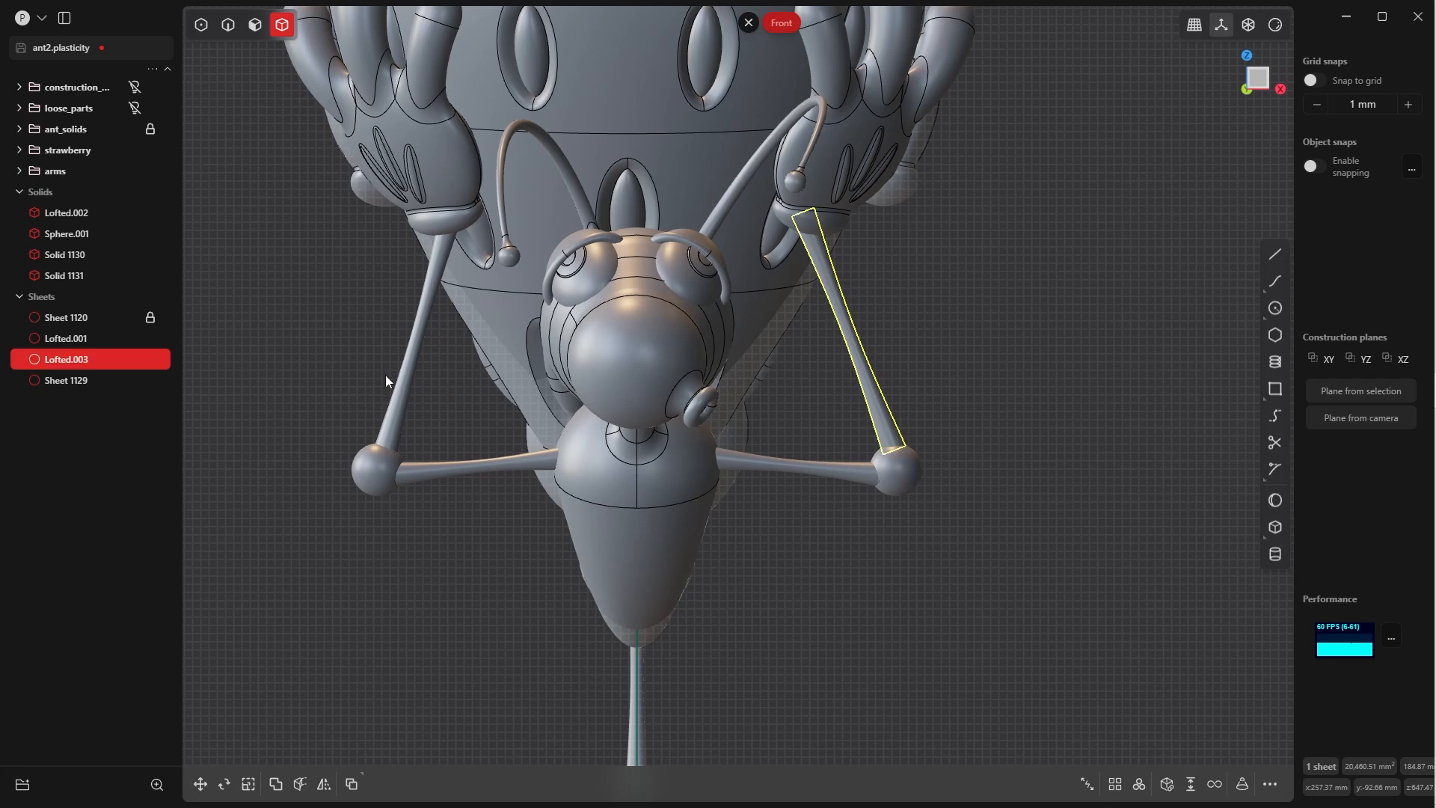
left_click(412, 393)
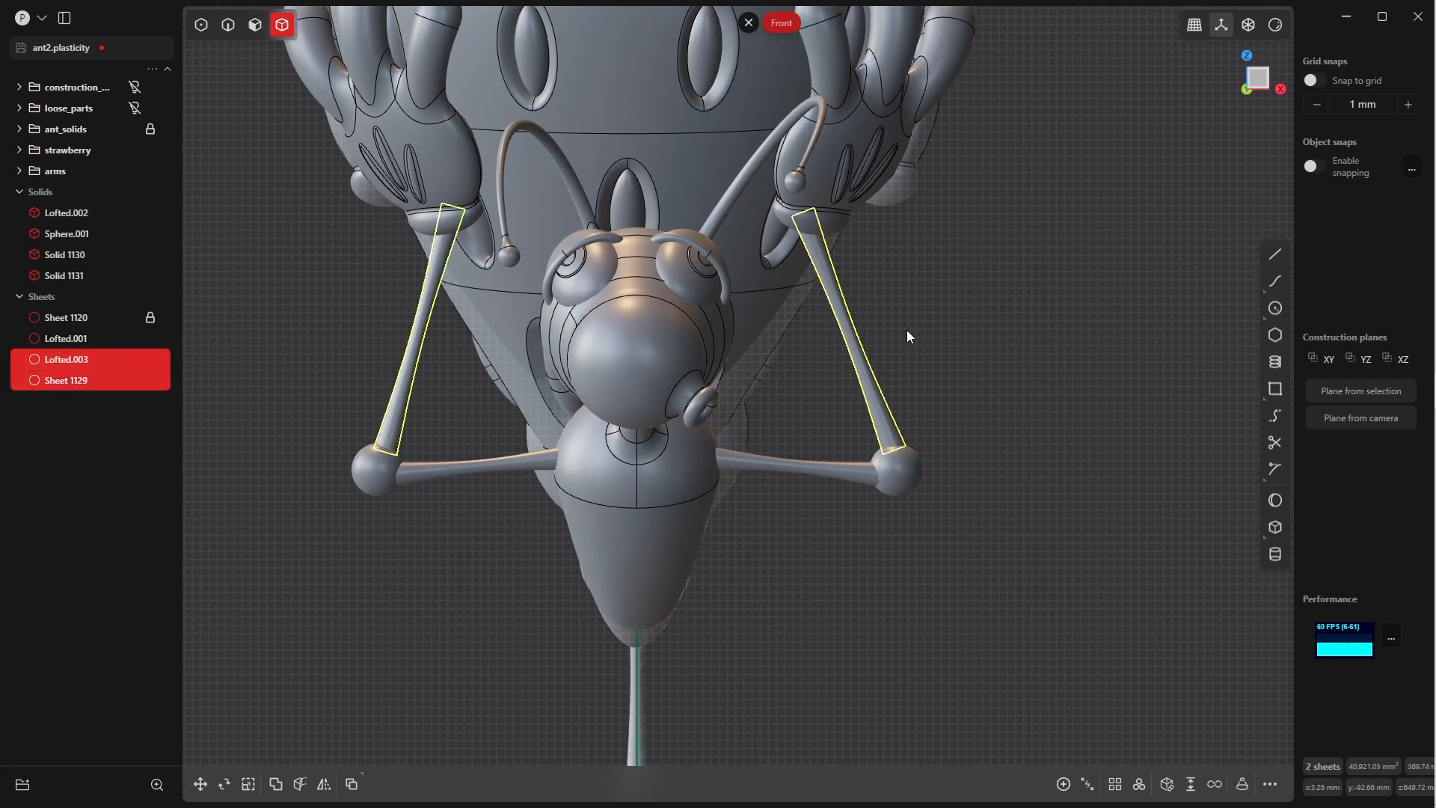
mouse_move(927, 359)
middle_mouse_down("shift")
mouse_move(887, 430)
mouse_move(936, 421)
mouse_move(945, 344)
middle_mouse_up("shift")
key("shift+h")
- Patch both open ends of the original forearm sheet with G0 continuity to close it into a solid
left_click(914, 274)
key("Tab")
double_click(908, 431)
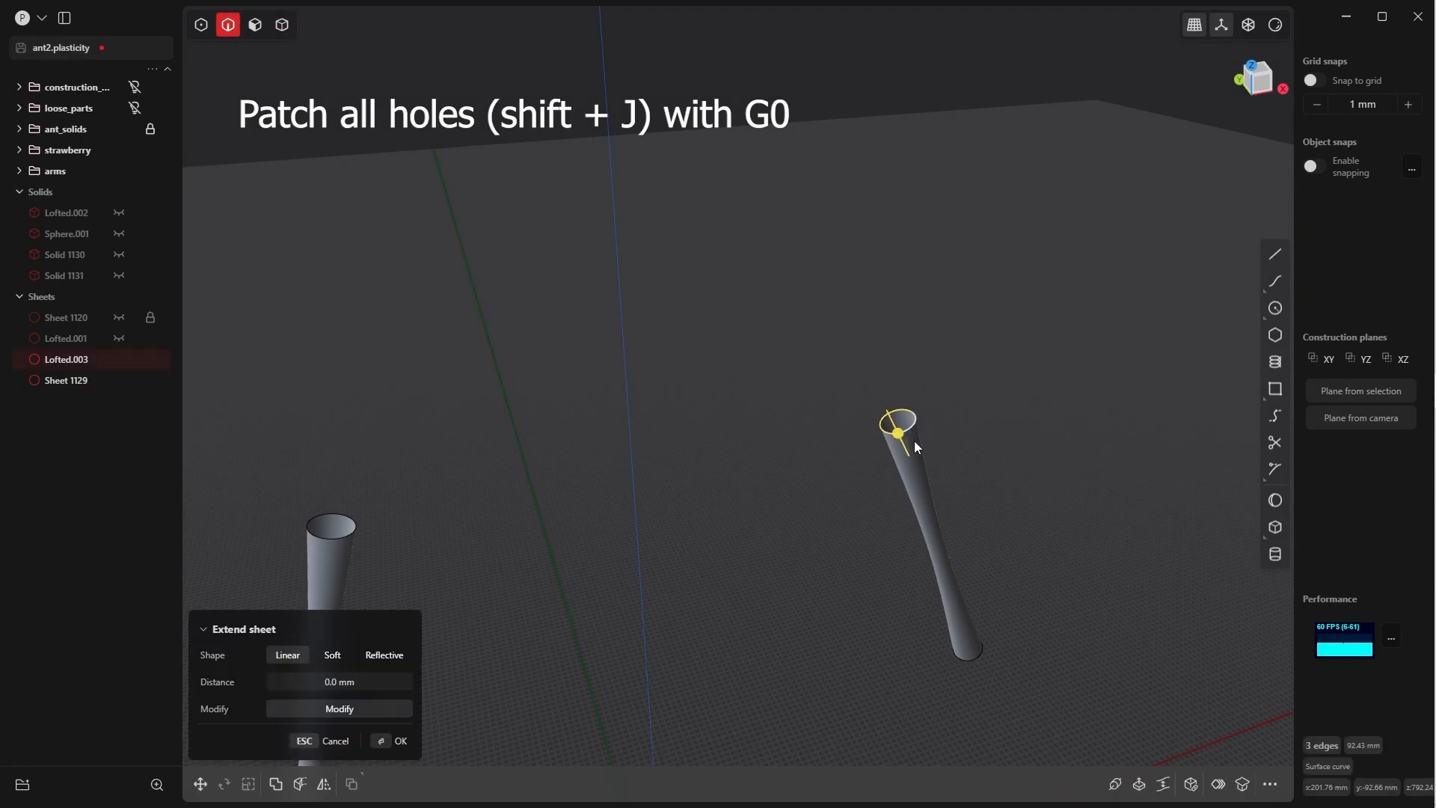
key("shift+j")
left_click(404, 740)
middle_click_drag(860, 673, 740, 195, "shift")
double_click(777, 226)
key("shift+j")
key("Return")
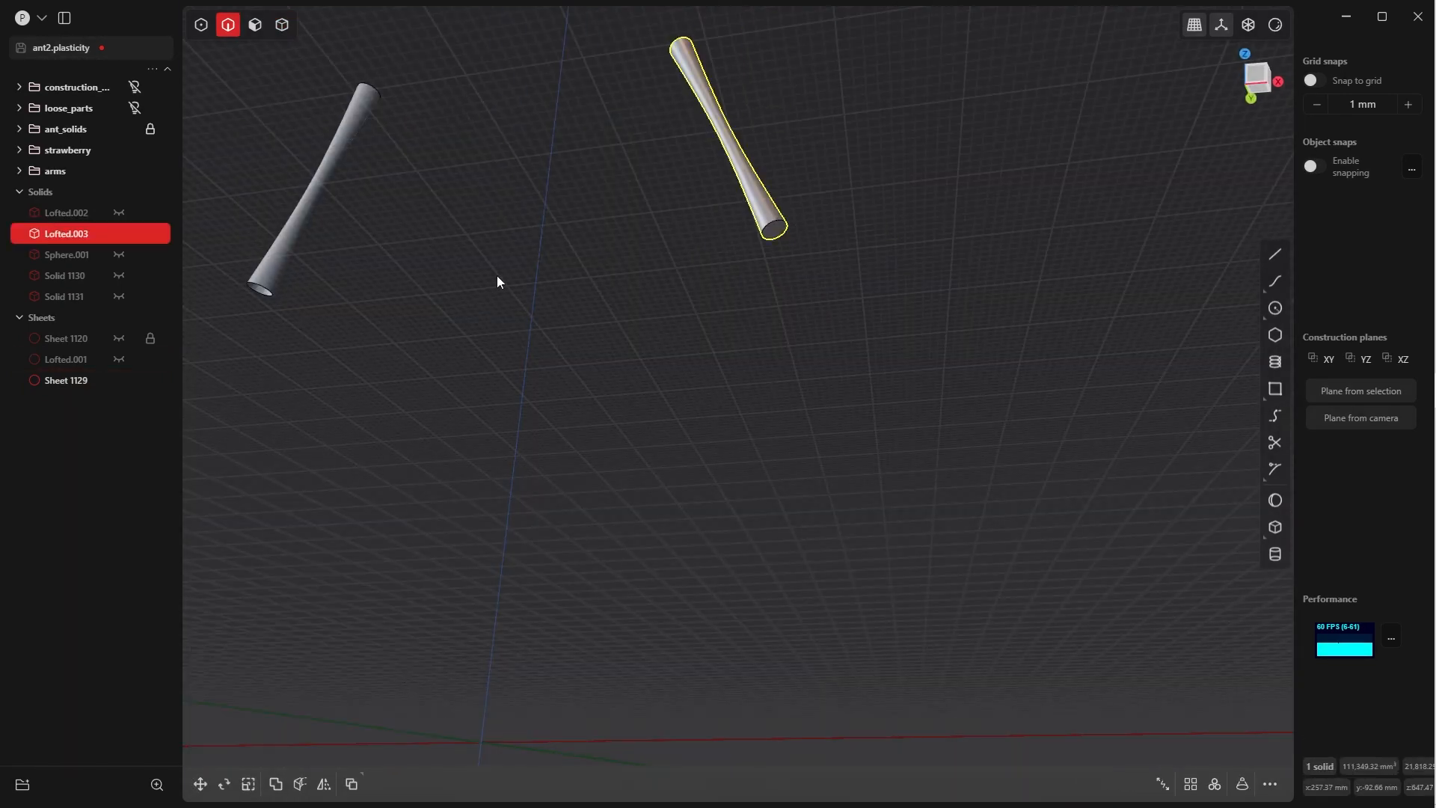
- Patch both open ends of the mirrored forearm sheet so that it becomes a closed solid as well
middle_click_drag(496, 275, 634, 348)
key("Tab")
left_click(550, 435)
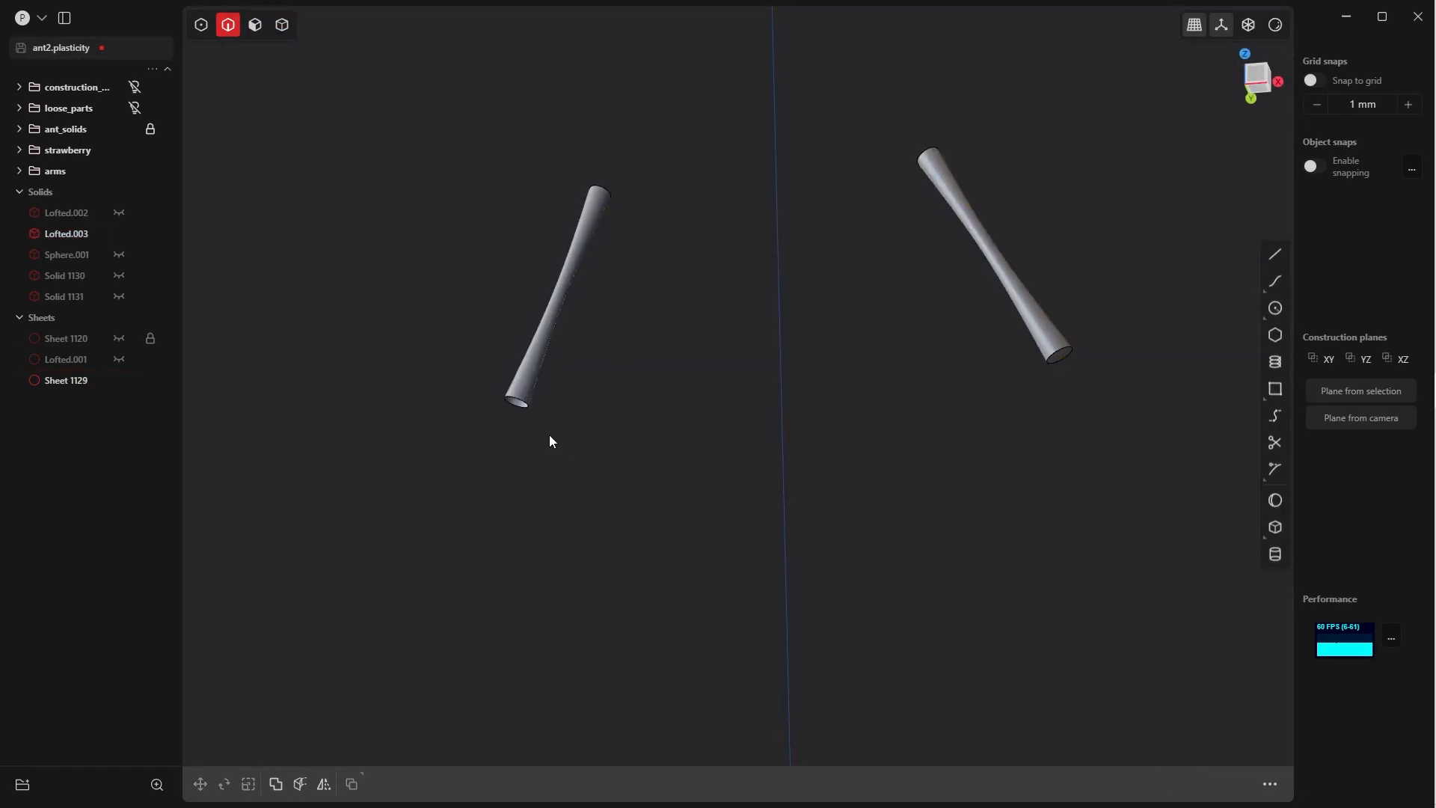
double_click(523, 405)
key("e")
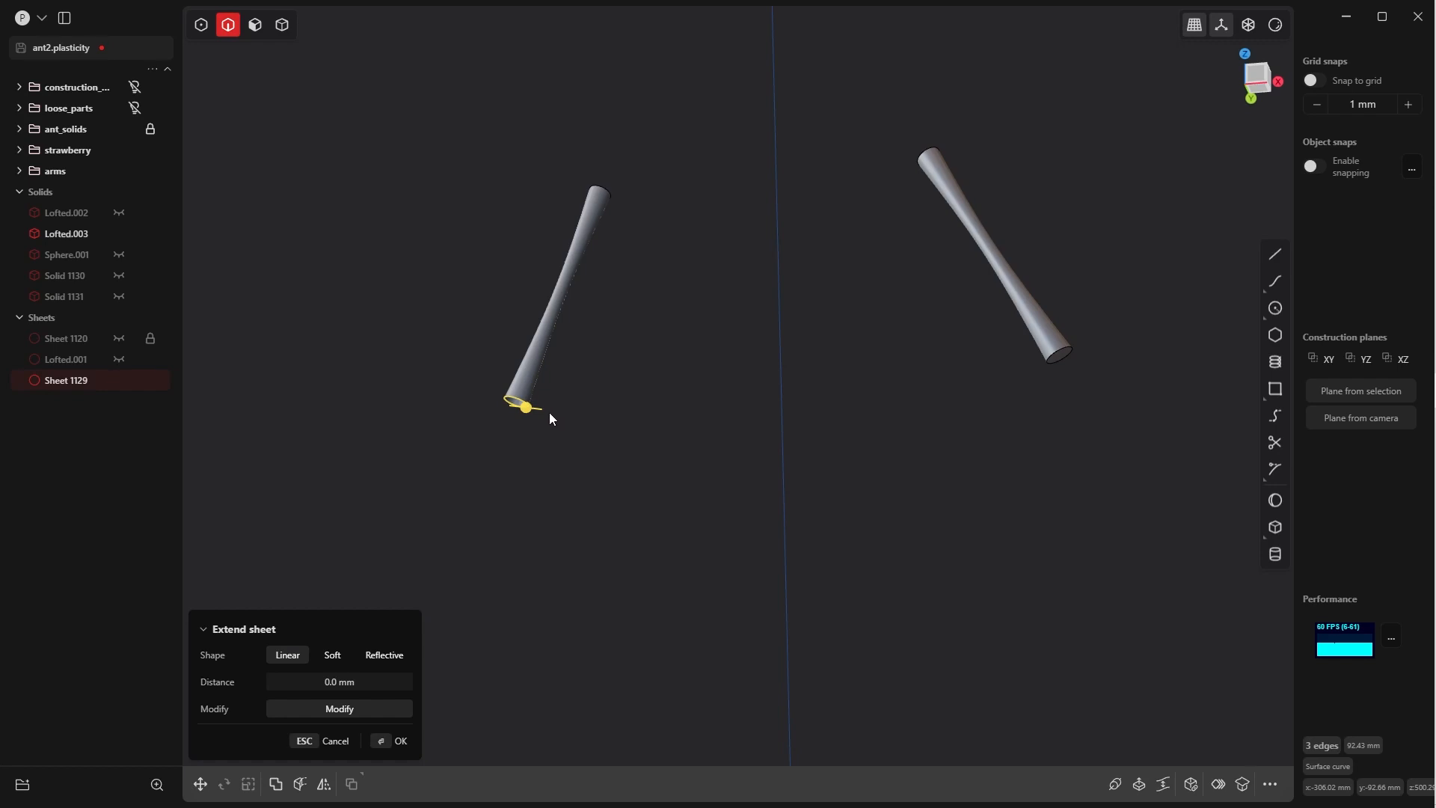
key("shift+p")
left_click(387, 744)
middle_click_drag(690, 243, 649, 259)
double_click(655, 338)
key("shift+p")
right_click(630, 420)
- Unhide all the hidden ant, strawberry and arm parts
left_click(698, 429)
key("alt+h")
scroll(701, 294, "down", 3)
left_click_drag(864, 477, 912, 572)
key("b")
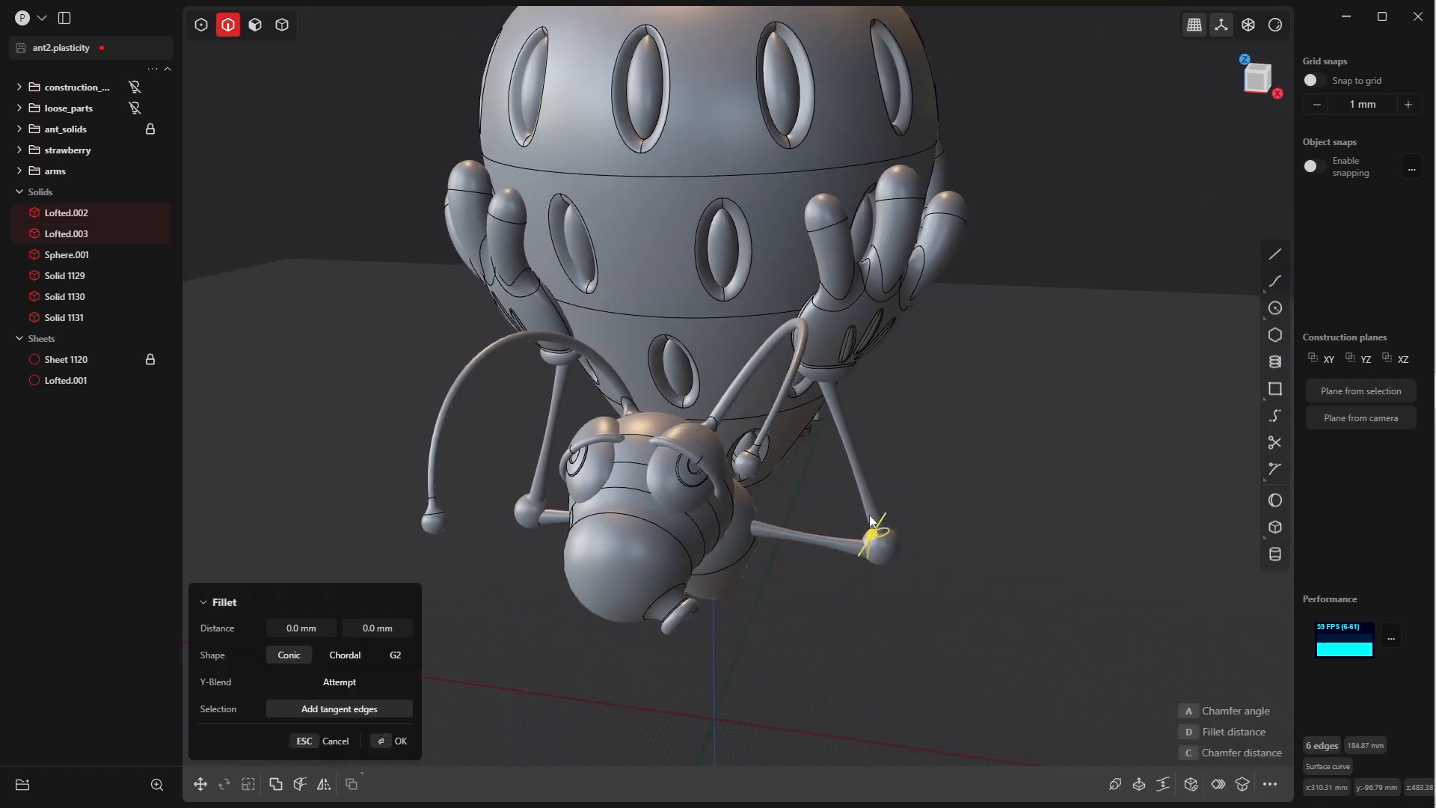
key("Tab")
left_click(1010, 455)
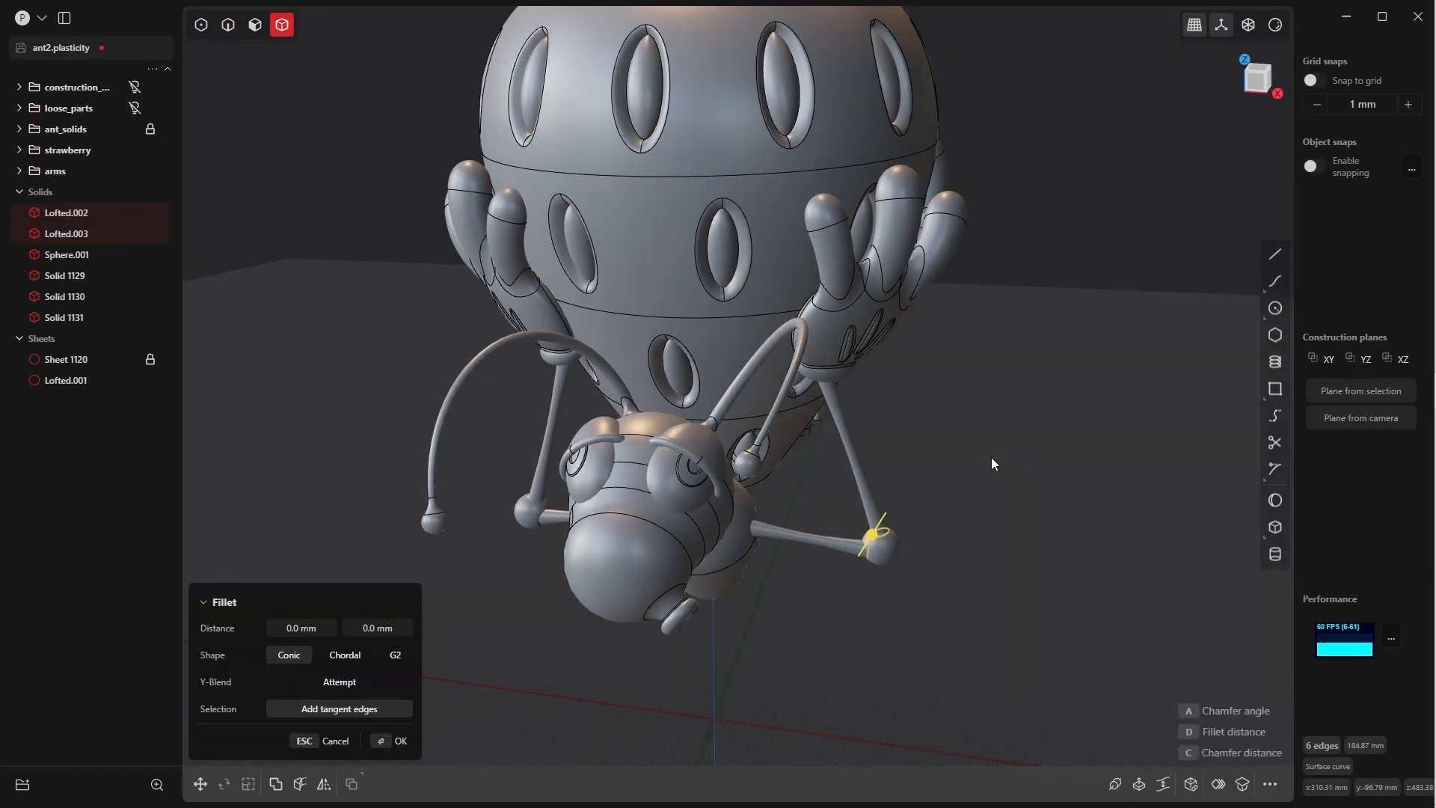
key("Escape")
- Duplicate the original arm's three solids and move the copy in the right view 98.86 mm in Y and -93.24 mm in Z
key("Tab")
left_click(1056, 428)
left_click_drag(921, 580, 852, 509)
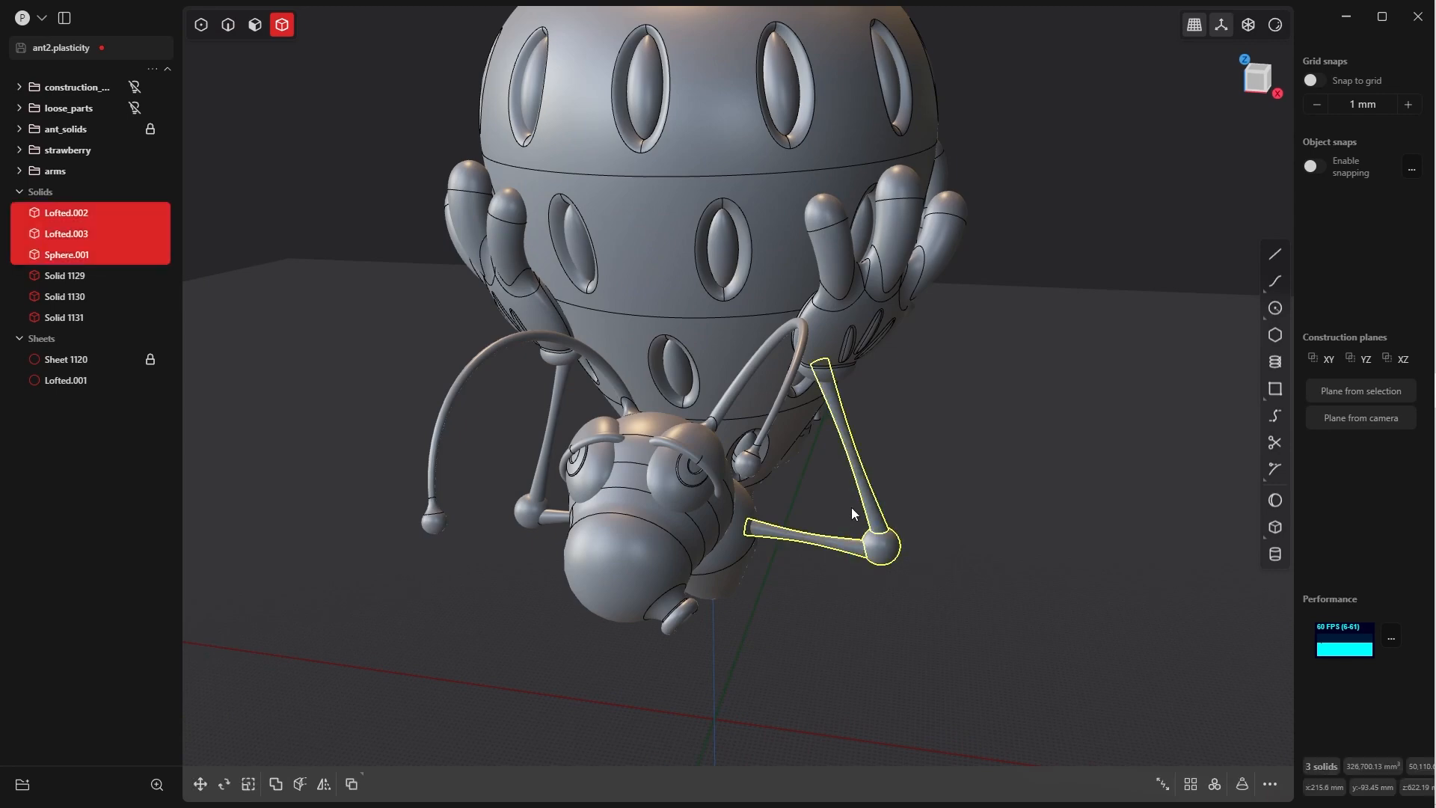
middle_click_drag(851, 507, 552, 392)
key("grave")
left_click(636, 377)
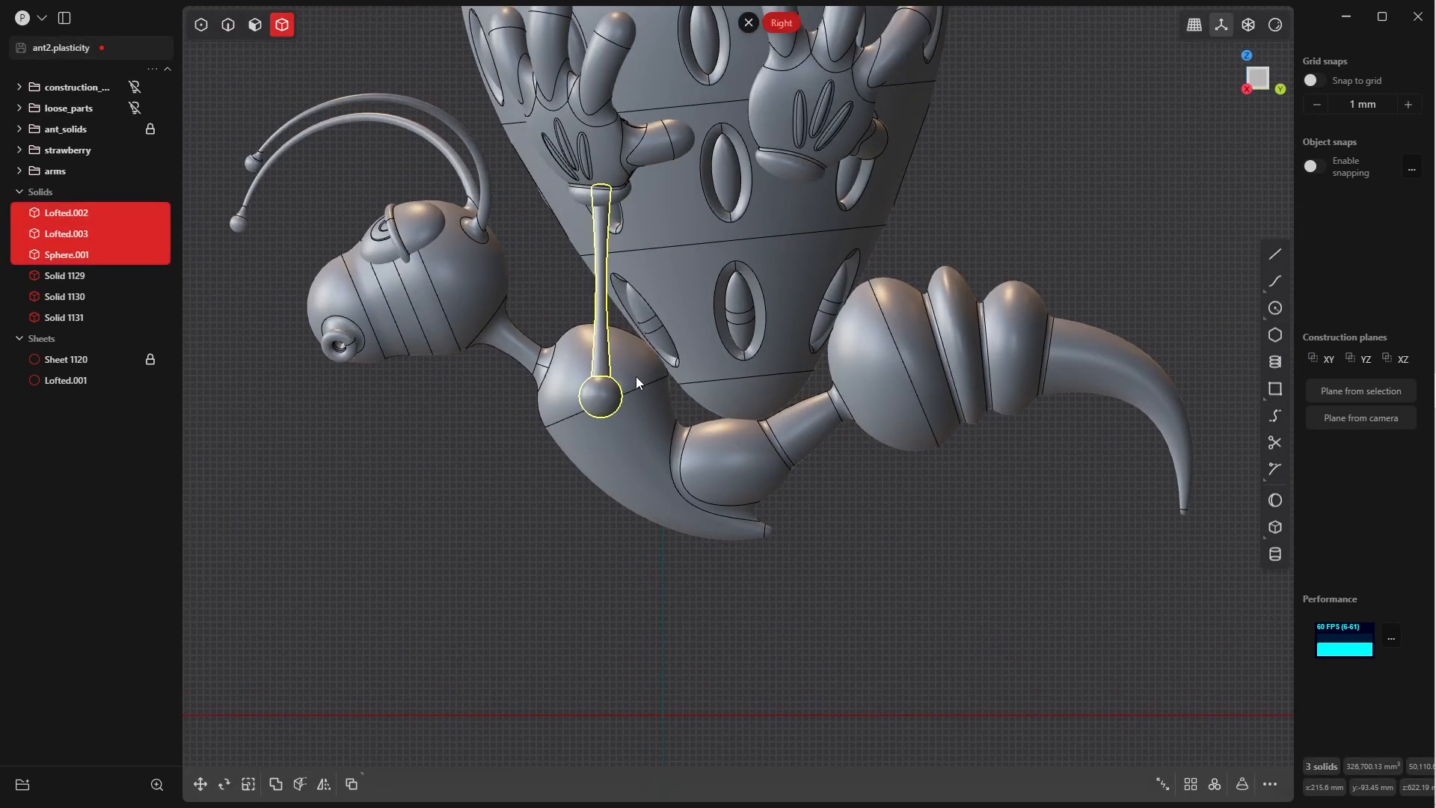
key("ctrl+d")
left_click_drag(637, 266, 694, 334)
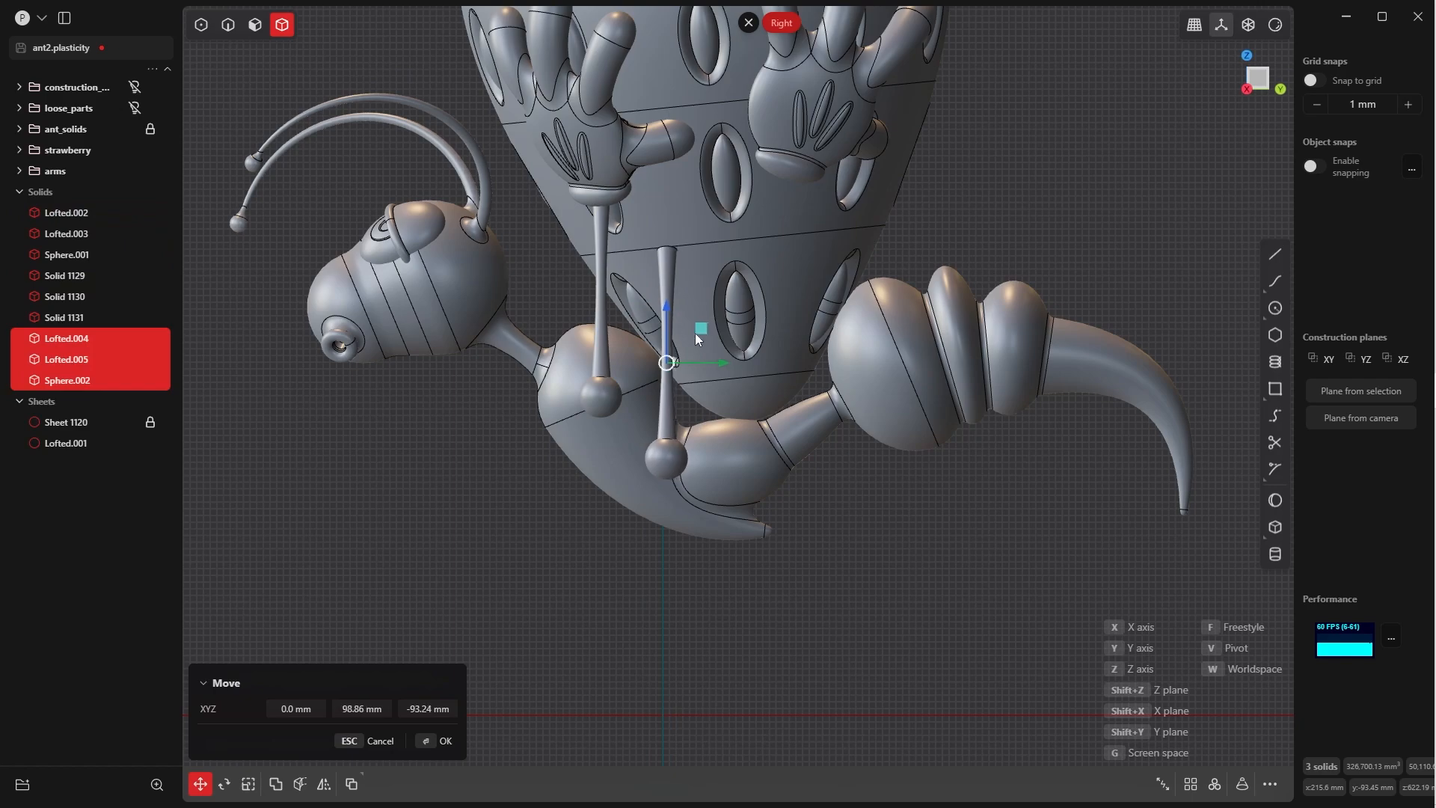
- Shift the duplicated arm about 30 mm along negative X and 16 mm down, bringing its upper-arm end against the body
middle_click_drag(693, 334, 805, 505)
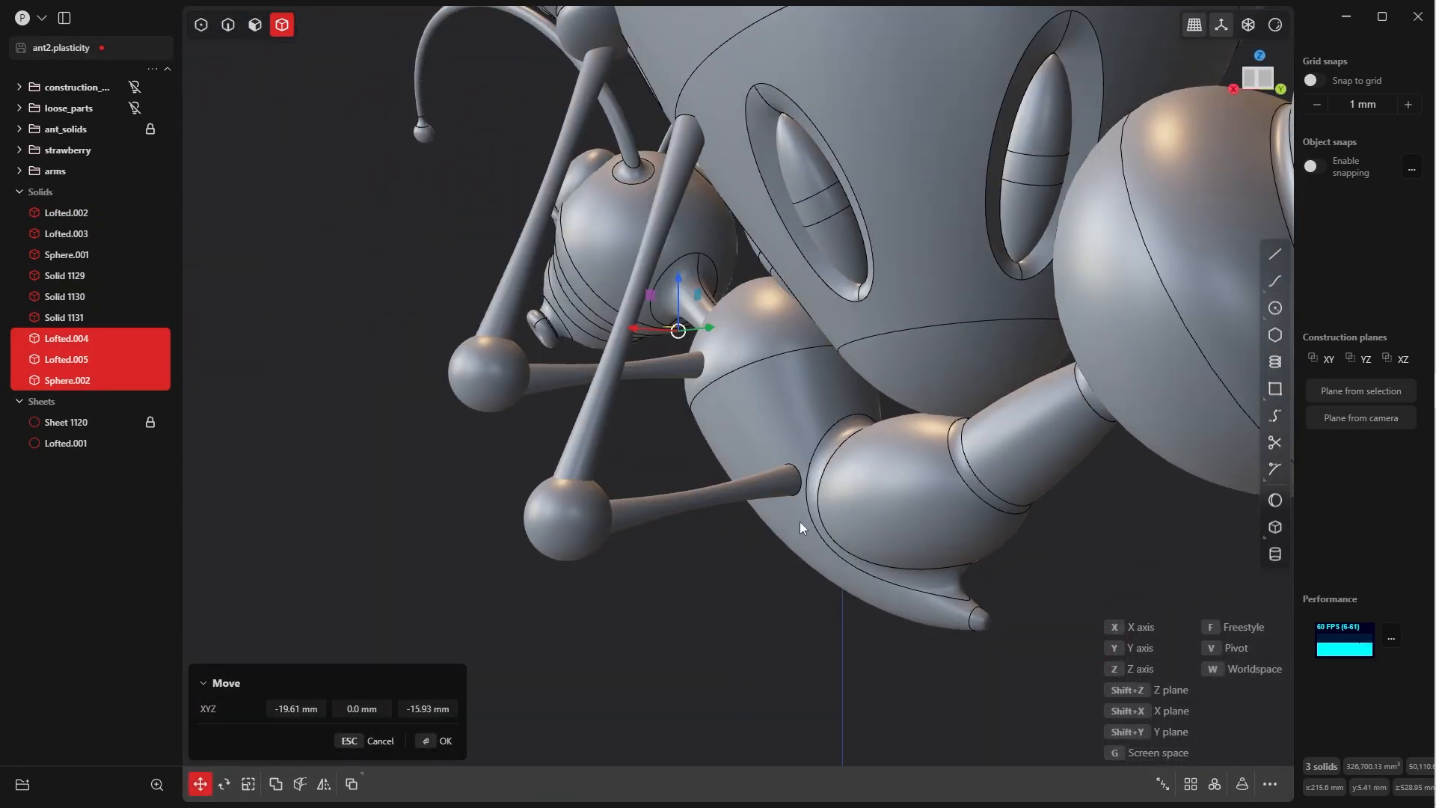
middle_click_drag(792, 445, 626, 471)
left_click_drag(448, 368, 524, 368)
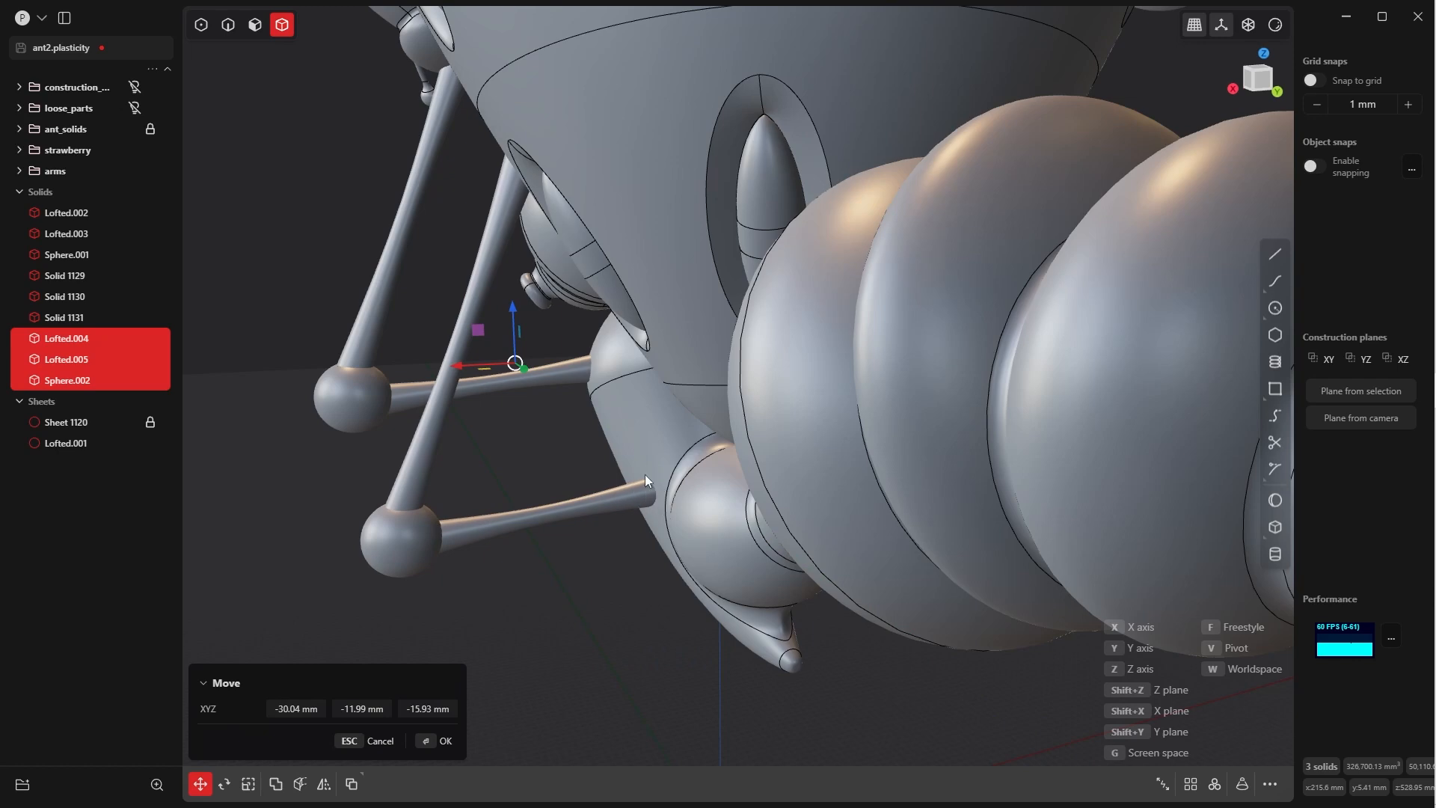
middle_click_drag(646, 481, 693, 437)
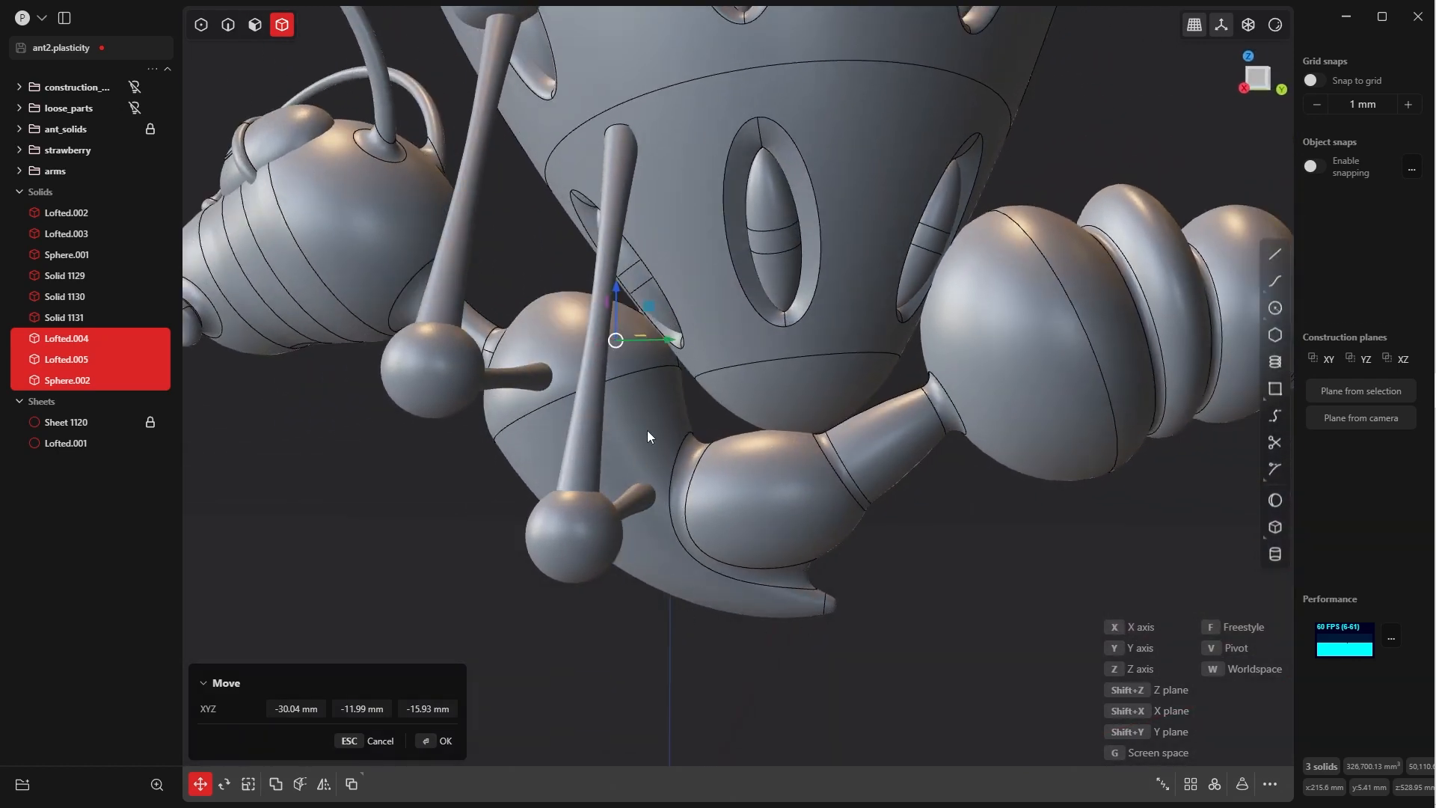
scroll(614, 565, "up", 5)
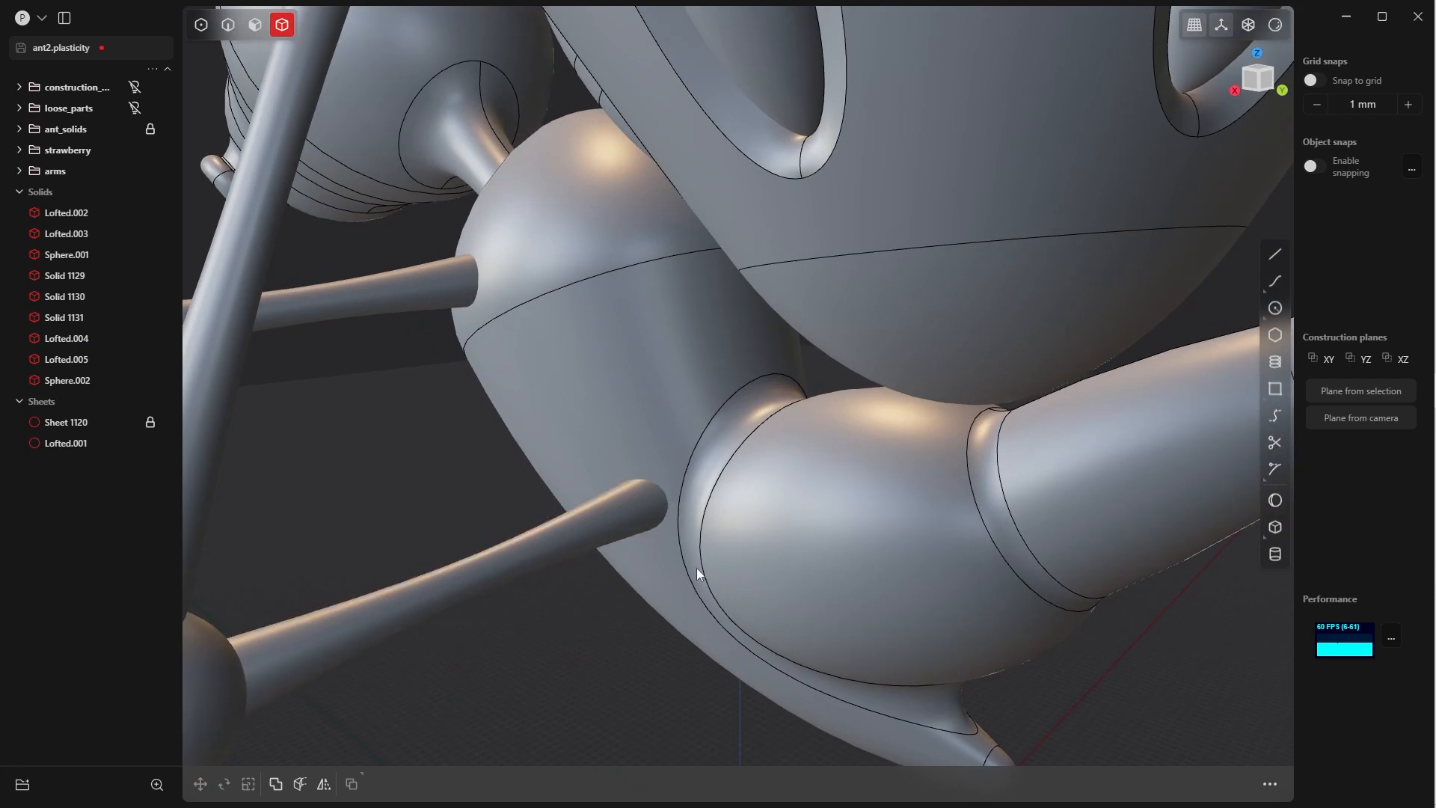
scroll(679, 490, "up", 5)
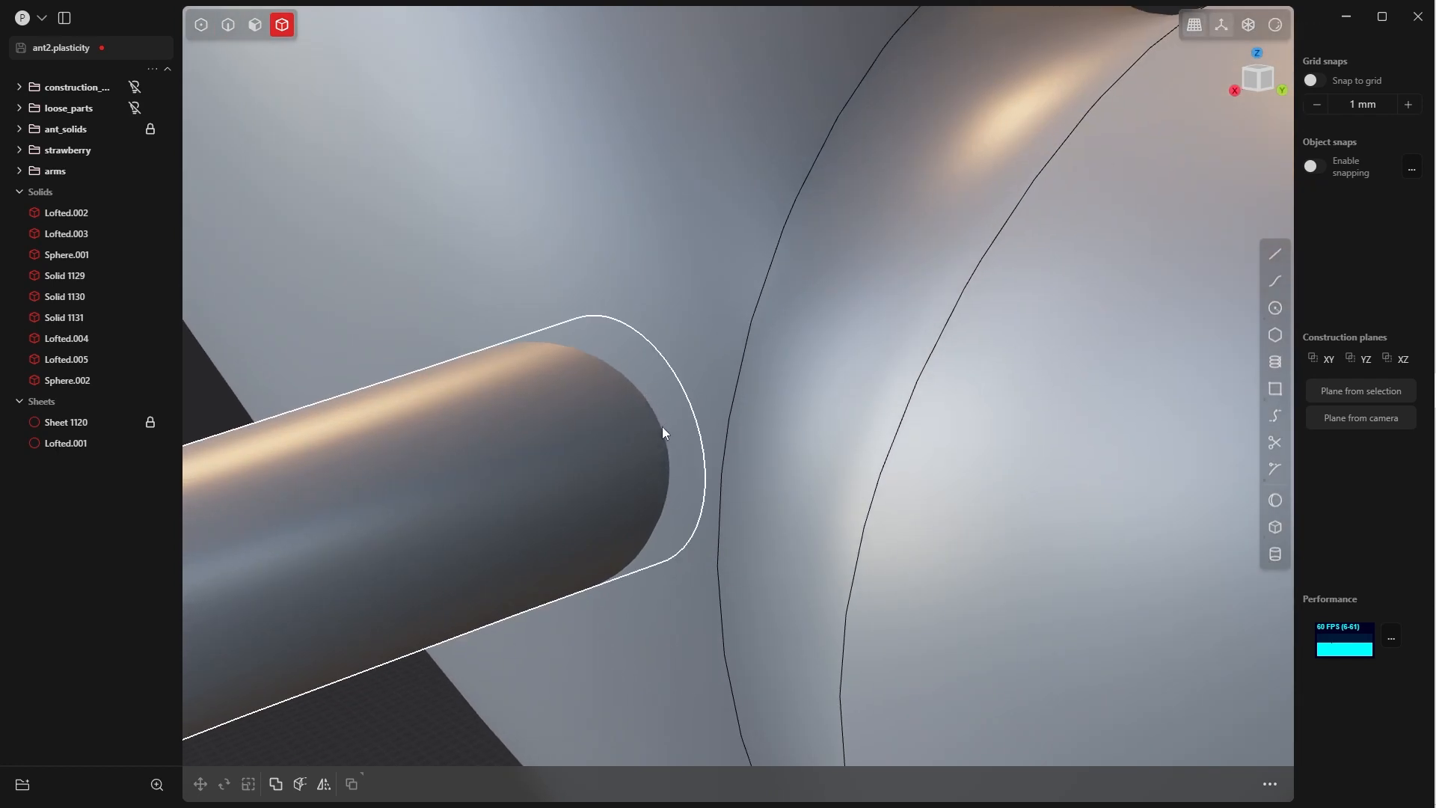
scroll(675, 429, "down", 5)
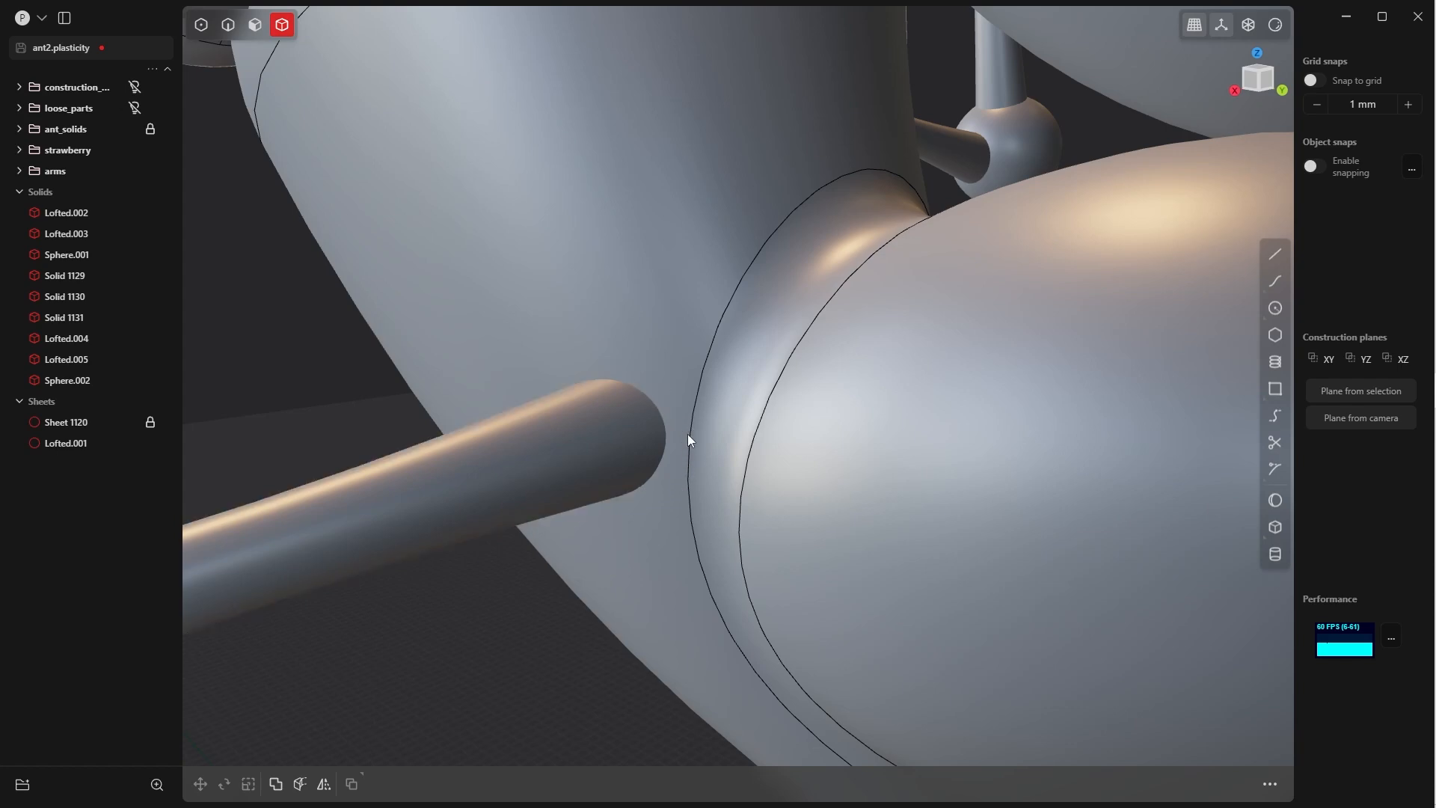
scroll(662, 421, "down", 4)
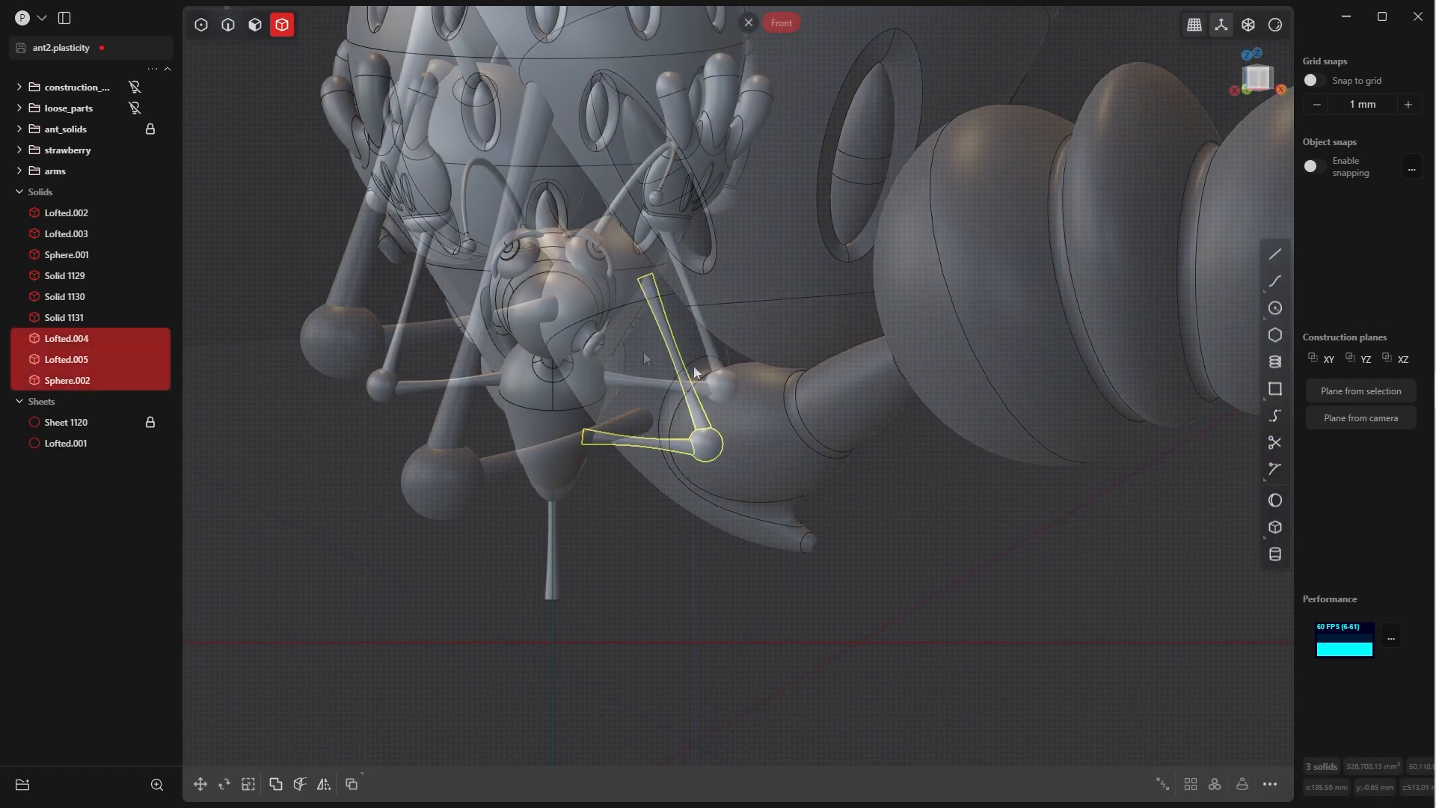
- Rotate the duplicated arm about 13.5° in the front view around its body-side end, raising the elbow
key("KP_1")
scroll(756, 450, "up", 5)
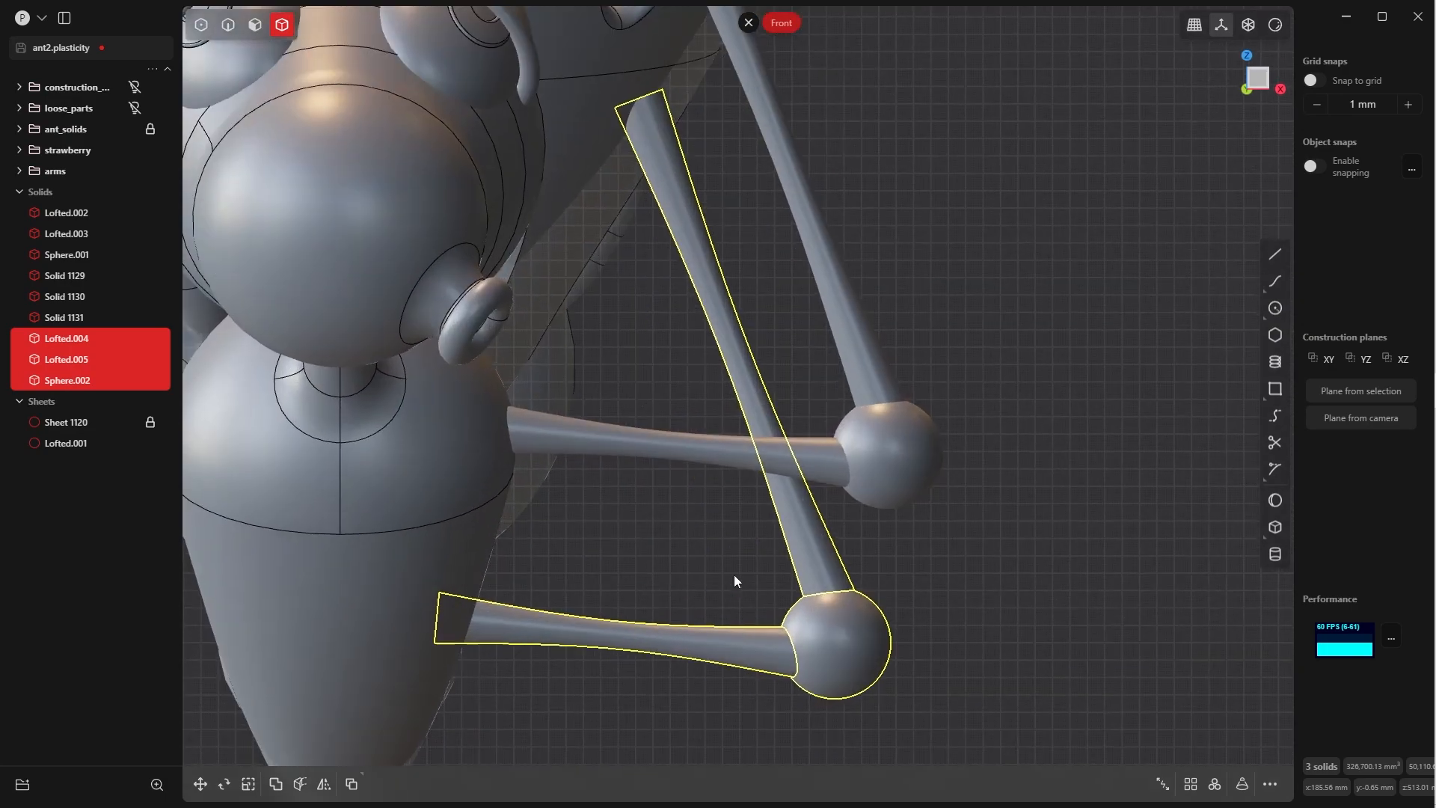
key("r")
key("v")
left_click(526, 453)
left_click_drag(567, 475, 574, 464)
scroll(574, 443, "down", 5)
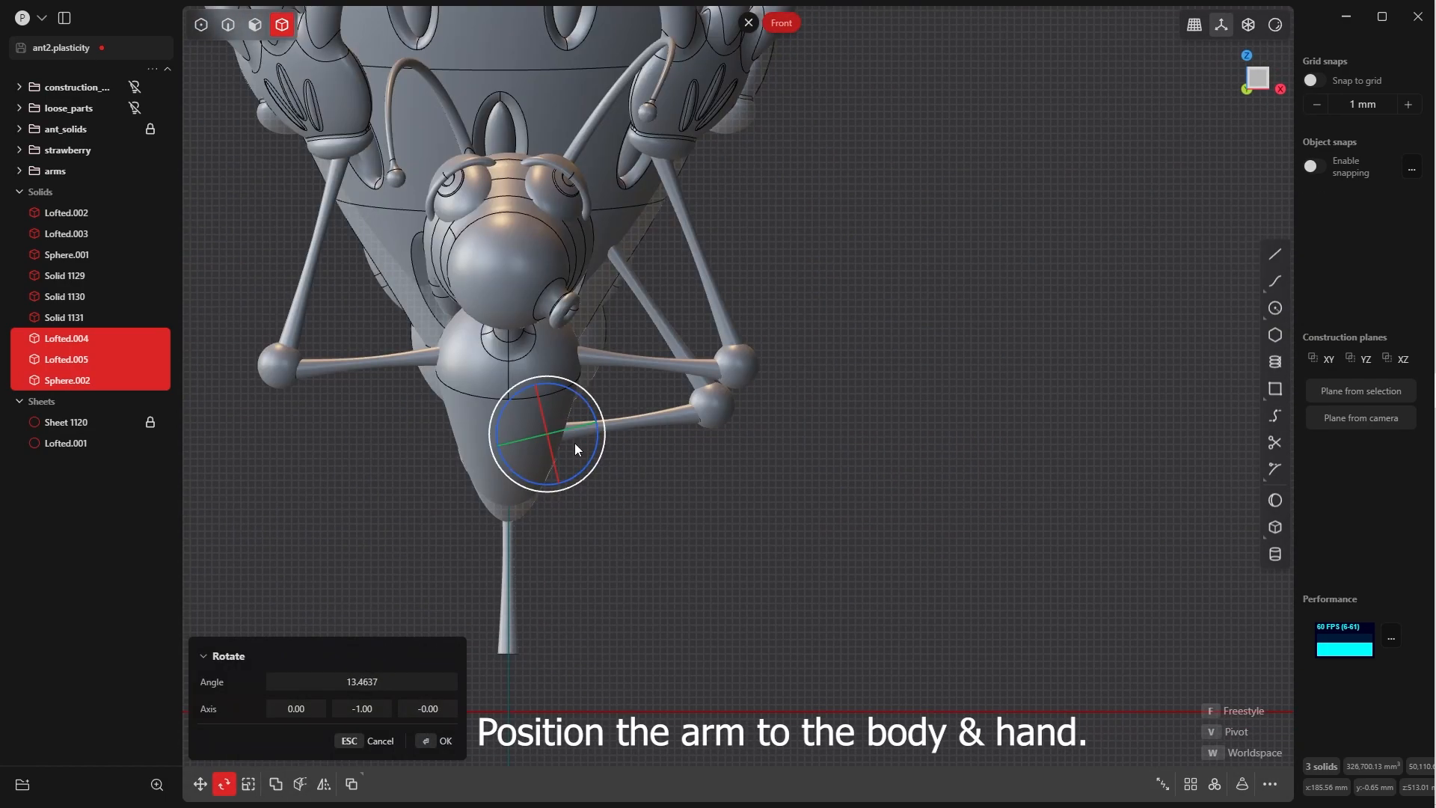
right_click(644, 453)
- Rotate the duplicated arm in the right view around its body-side end to direct its forearm toward the hand
middle_click_drag(815, 443, 724, 459)
key("grave")
left_click(658, 410)
key("r")
key("grave")
scroll(705, 484, "up", 5)
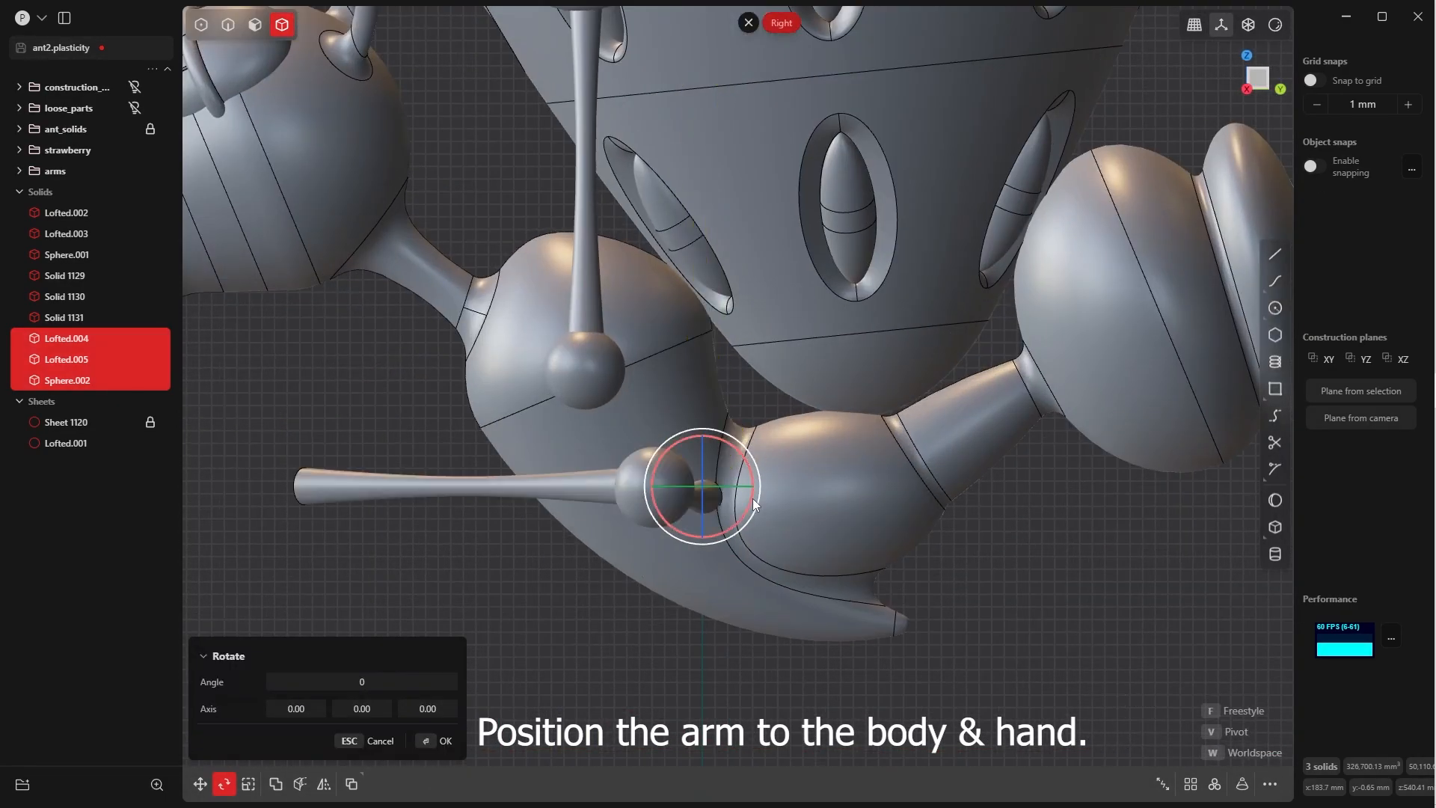
- Rotate the loose second arm about the free end of its lower bar, swinging it upward in the right side view
left_click_drag(752, 499, 751, 509)
middle_click_drag(710, 499, 789, 503)
key("grave")
key("r")
key("v")
left_click(667, 480)
left_click_drag(704, 441, 728, 452)
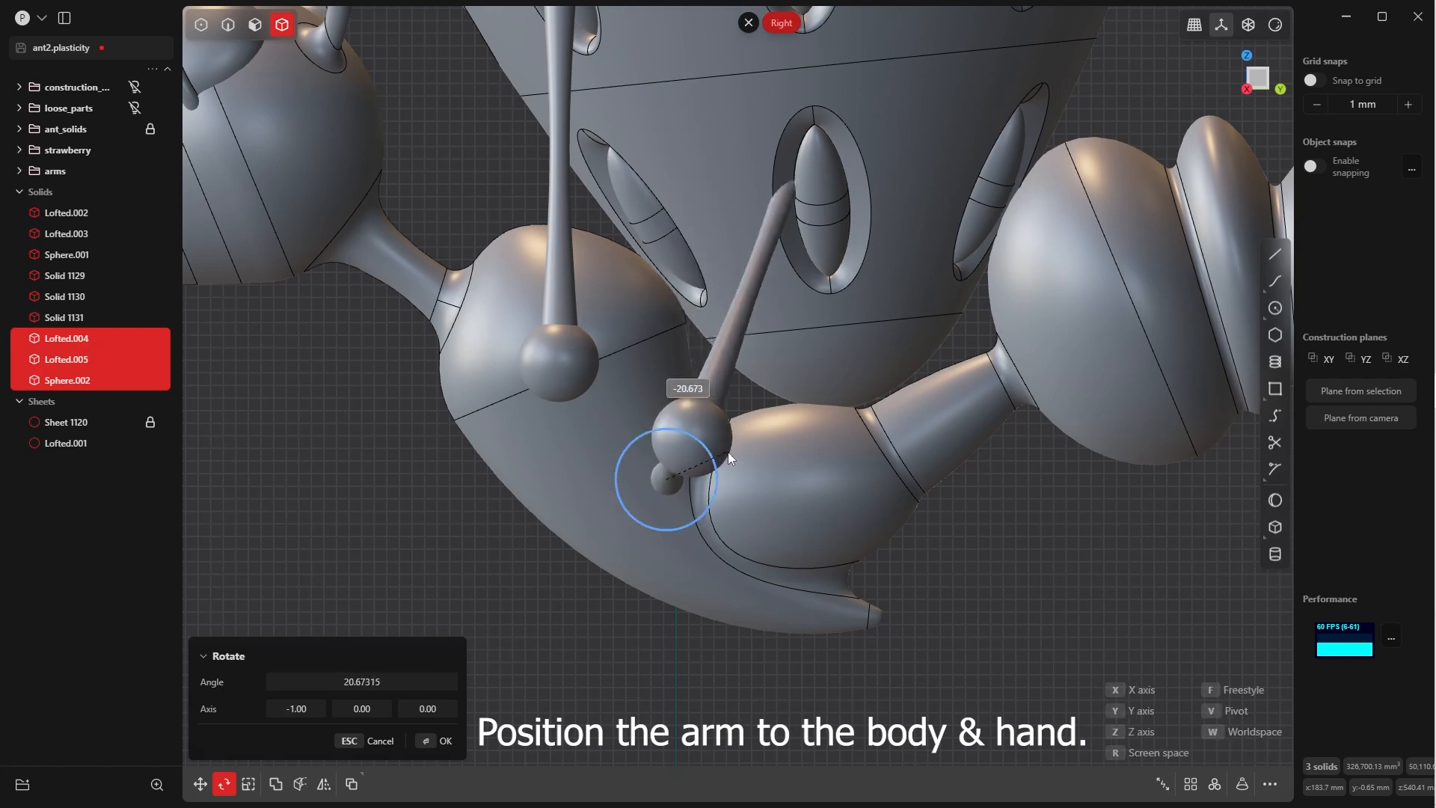
scroll(727, 447, "down", 5)
right_click(748, 422)
- Move the second arm's parts closer to the rear hand, bringing the upper bar to the wrist
key("grave")
left_click(754, 423)
key("g")
left_click_drag(797, 415, 889, 415)
right_click(647, 394)
scroll(646, 404, "up", 5)
key("g")
left_click_drag(629, 410, 694, 403)
middle_click_drag(694, 403, 740, 450)
right_click(741, 450)
- Shift the second arm's upper bar slightly and rotate it about its wrist end
key("grave")
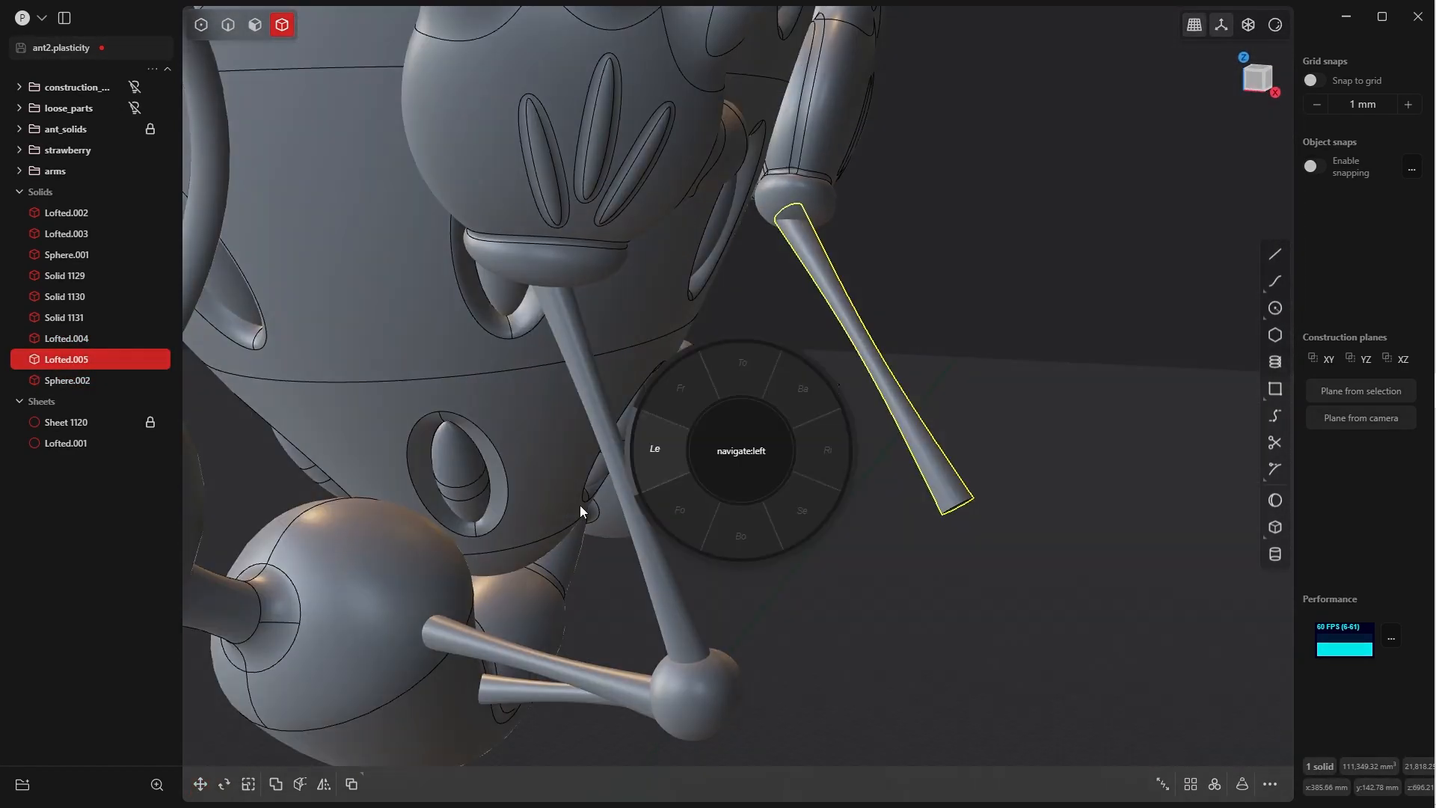
left_click(581, 504)
key("g")
left_click_drag(515, 421, 510, 421)
key("r")
key("v")
left_click(690, 243)
middle_click_drag(643, 419, 703, 284, "shift")
left_click_drag(714, 158, 451, 640)
middle_click_drag(451, 640, 782, 568)
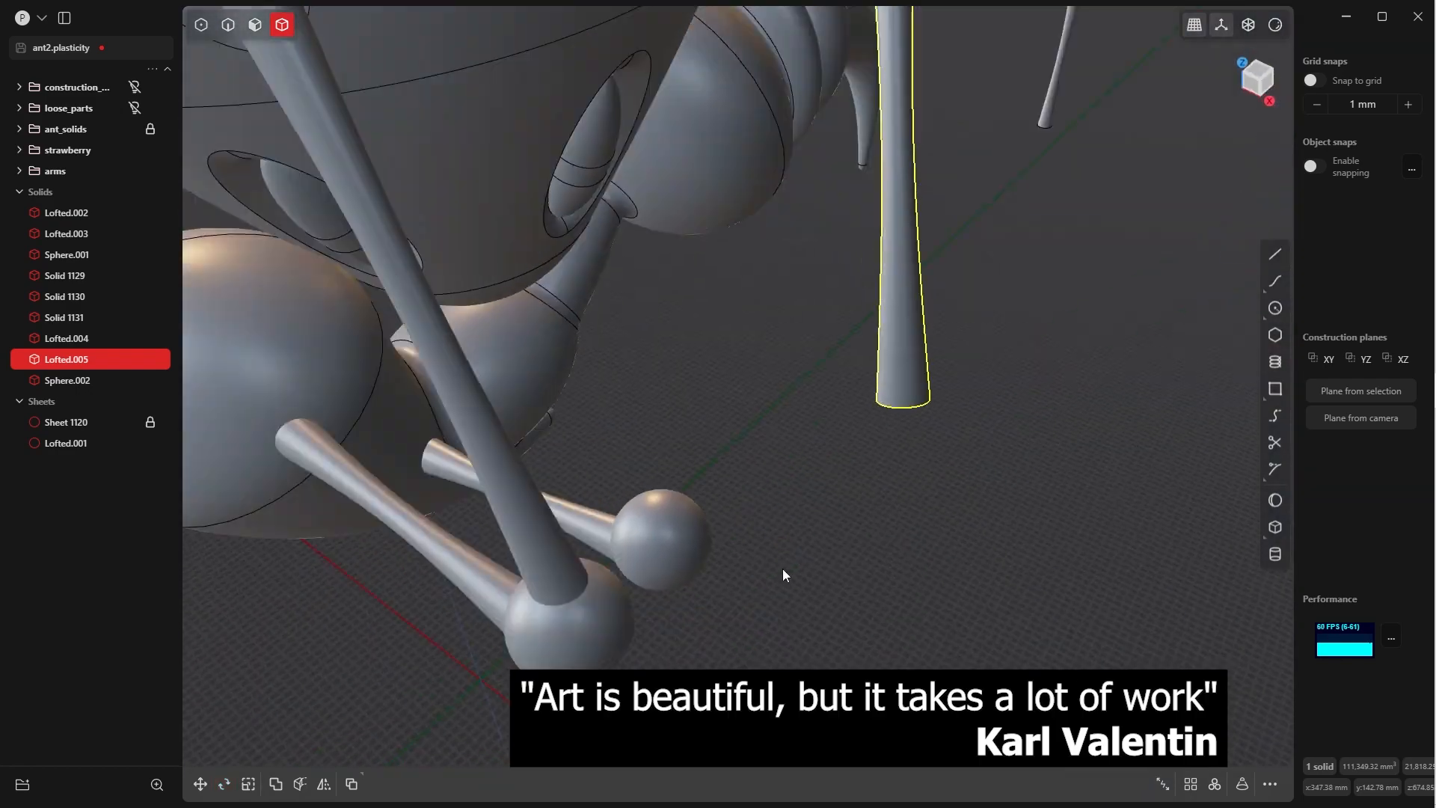
- Rotate the picked pieces of the second arm around a chosen pivot point
scroll(823, 523, "down", 5)
left_click(876, 497)
left_click(821, 495, "shift")
left_click(659, 547)
key("r")
left_click(744, 505)
left_click_drag(768, 458, 778, 469)
right_click(488, 678)
- Rotate the second arm's upper bar about its wrist end in the back view, angling it toward the elbow
scroll(769, 522, "down", 5)
middle_click_drag(488, 678, 567, 550)
left_click(567, 549)
key("grave")
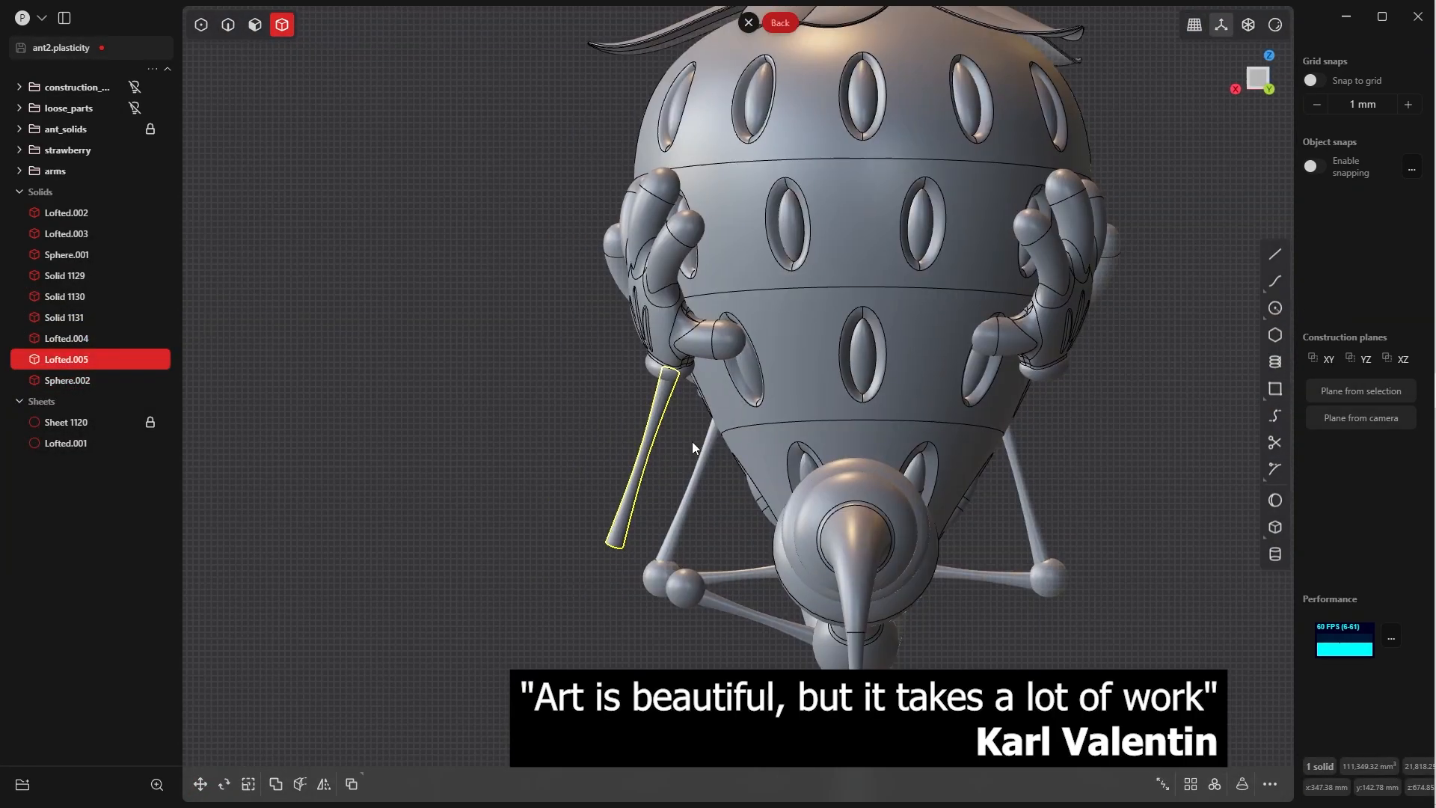
key("r")
left_click(669, 372)
left_click_drag(631, 333, 625, 356)
key("r")
right_click(625, 356)
- Rotate and move the second arm's lower bar and elbow sphere together toward the lower end of the upper bar
key("grave")
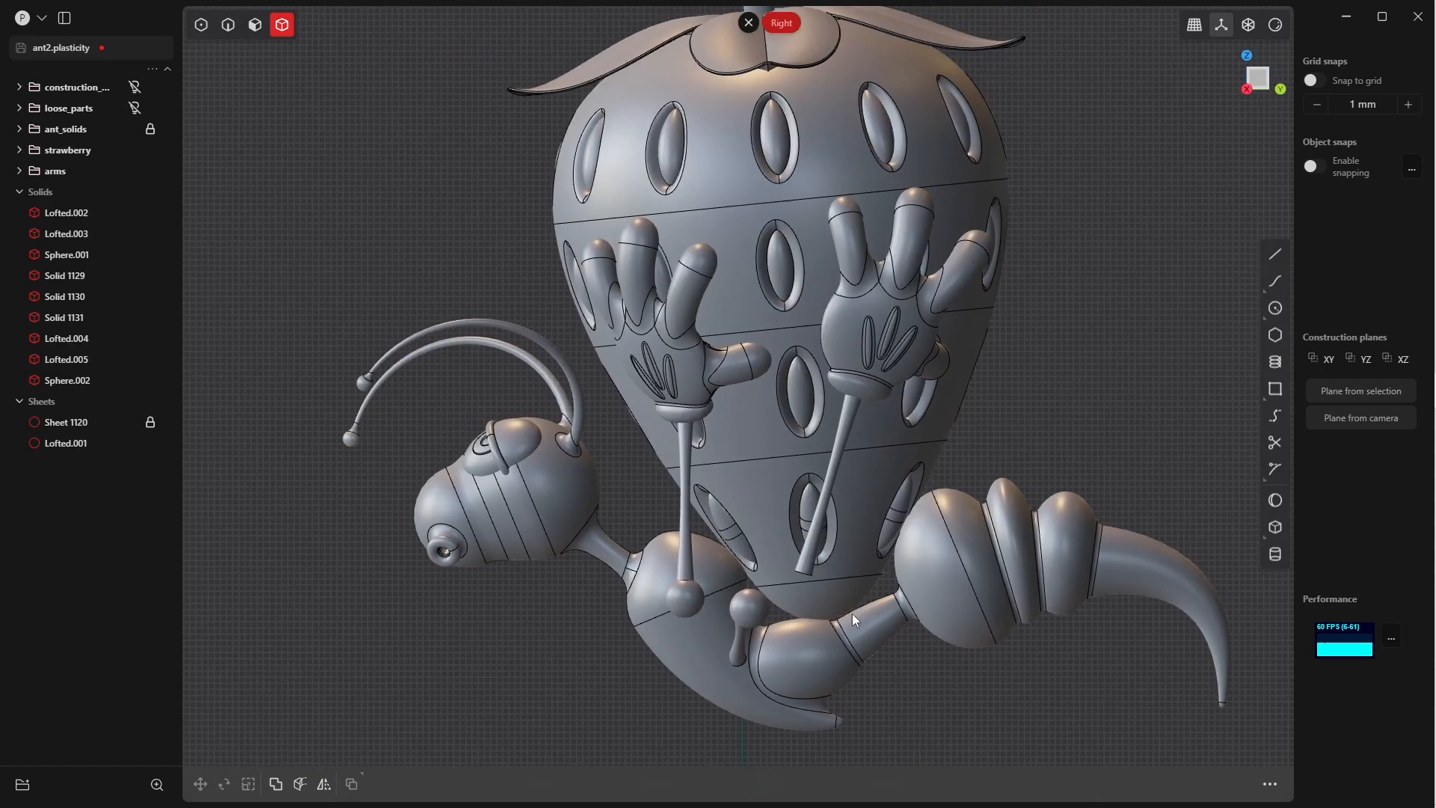
scroll(786, 606, "up", 4)
left_click(763, 650)
left_click(722, 621, "shift")
key("grave")
left_click(736, 762)
key("r")
left_click_drag(655, 535, 668, 555)
key("g")
right_click(709, 584)
middle_click_drag(709, 583, 595, 447)
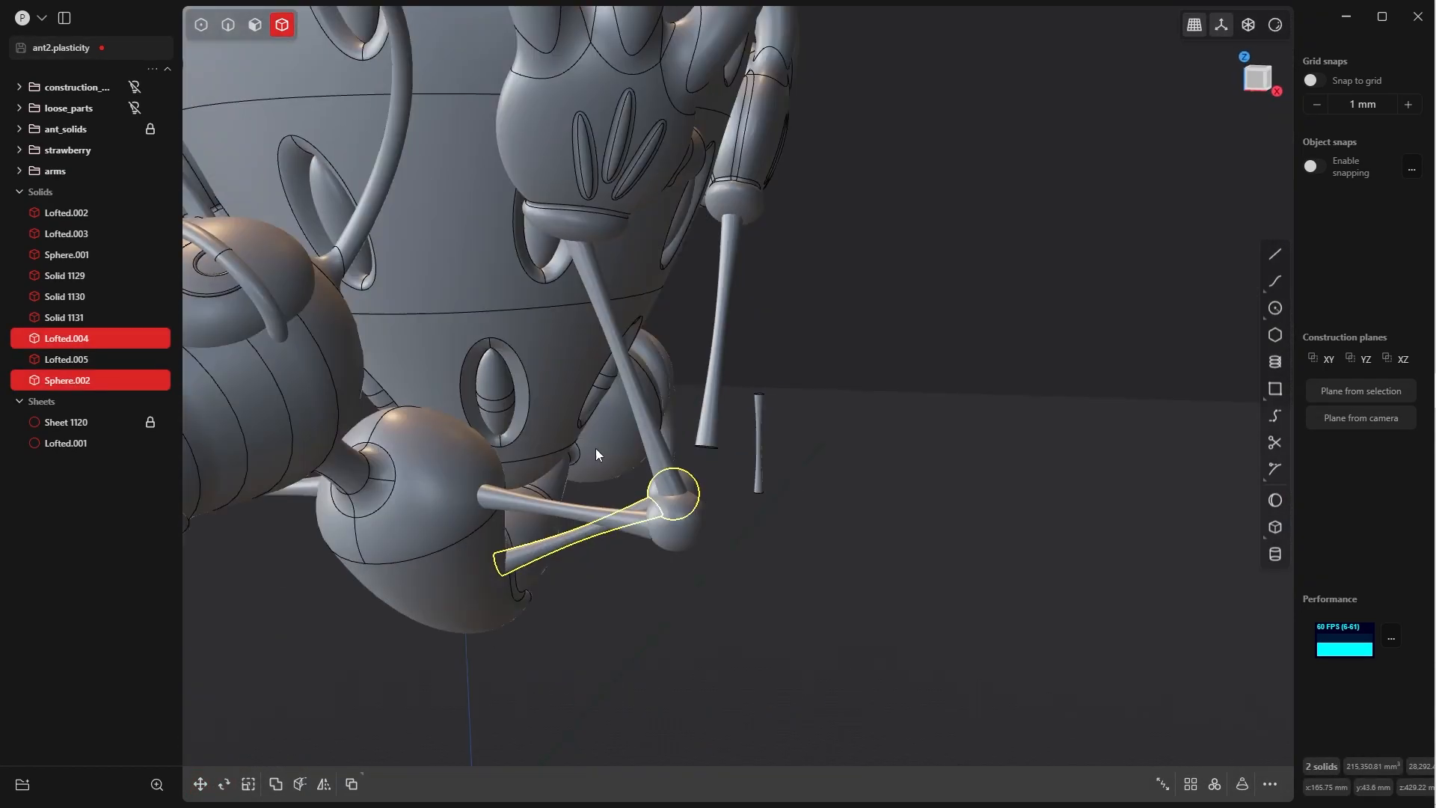
- Rotate the lower bar and elbow sphere slightly together to angle the lower bar toward the body
key("grave")
scroll(711, 586, "up", 4)
key("r")
left_click_drag(696, 573, 702, 564)
right_click(703, 561)
- Shift the second arm's upper bar slightly downward in the front view and rotate it to line up with the wrist
middle_click_drag(704, 561, 996, 353)
left_click(881, 356)
key("grave")
key("g")
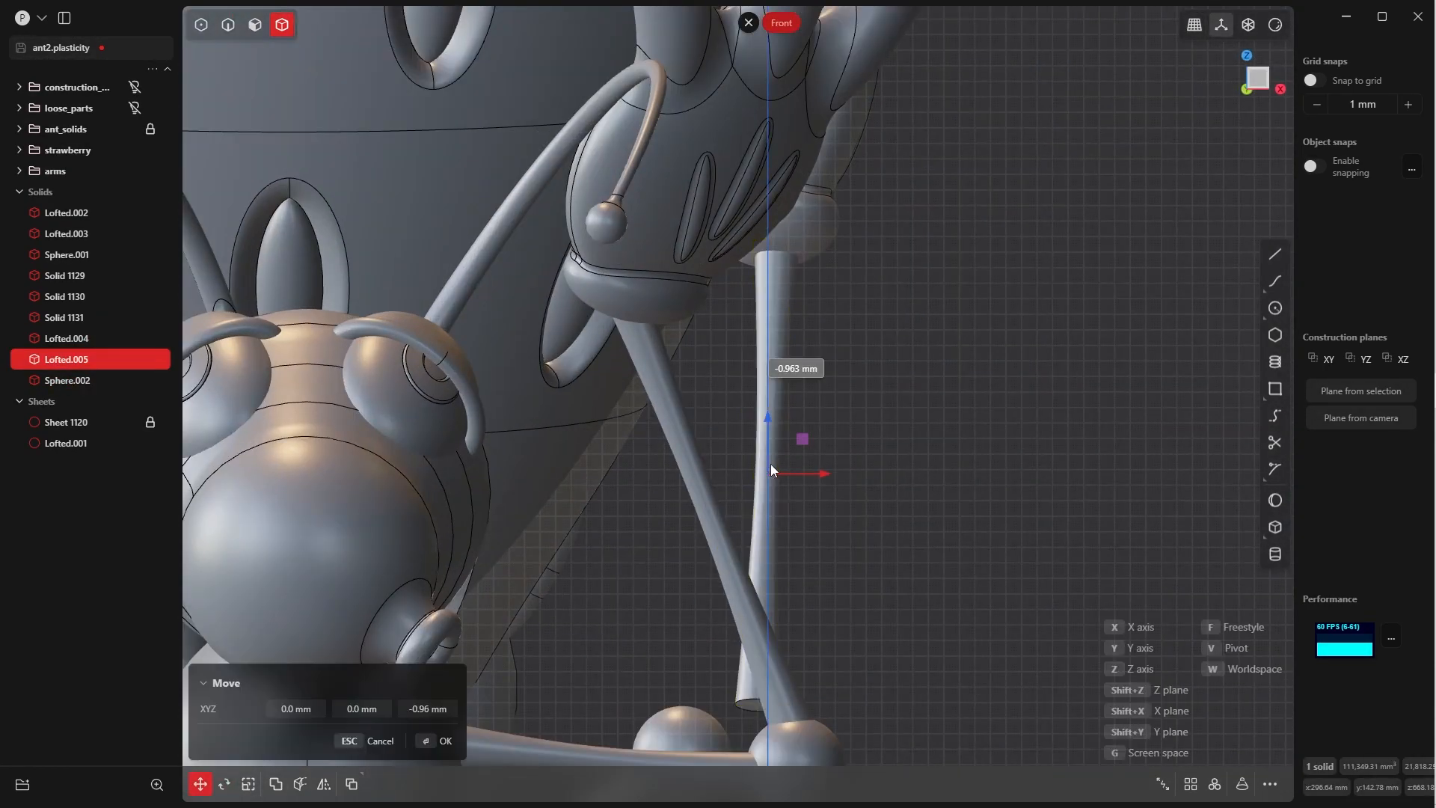
left_click_drag(770, 464, 770, 480)
key("r")
left_click_drag(842, 163, 848, 172)
left_click(429, 740)
- Nudge the picked piece of the second arm slightly into line with its neighbouring parts
middle_click_drag(823, 381, 695, 404)
left_click(540, 528)
key("g")
left_click_drag(539, 528, 541, 523)
left_click(442, 741)
- Move two pieces of the second arm together to meet the adjoining bar and rotate them into alignment
middle_click_drag(571, 539, 379, 654)
left_click(741, 377)
left_click(679, 311, "shift")
key("g")
left_click_drag(705, 380, 742, 423)
left_click(444, 742)
key("r")
left_click(698, 449)
right_click(742, 423)
- Adjust the elbow height along Z and shift the lower bar along X to seat it in the elbow sphere
middle_click_drag(882, 374, 814, 473)
scroll(640, 514, "up", 4)
key("g")
key("z")
left_click(676, 515)
left_click(576, 477)
key("g")
key("x")
left_click(582, 478)
middle_click_drag(582, 479, 639, 410)
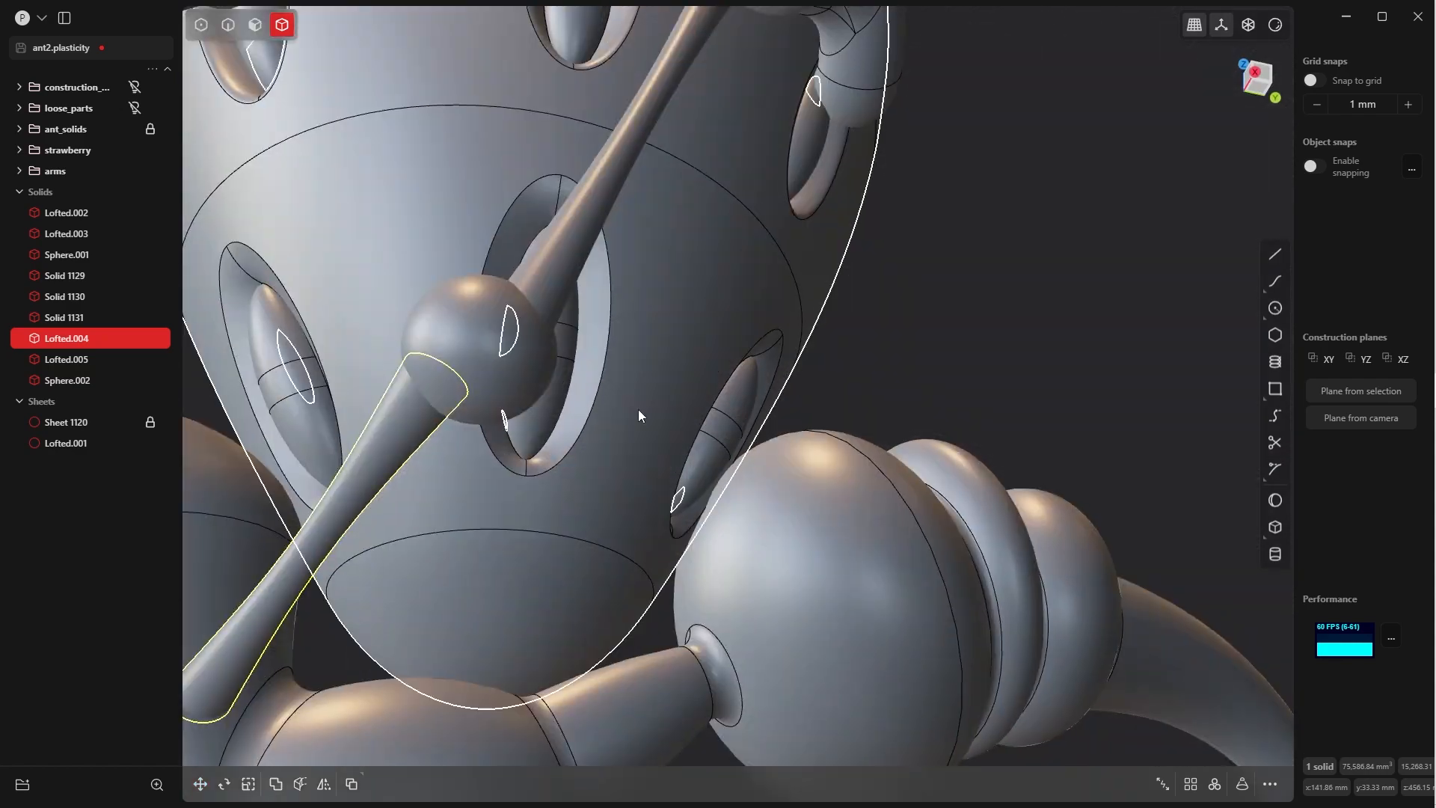
- Rotate the second arm's lower bar slightly about a chosen pivot to align its end with the elbow sphere
key("r")
key("v")
left_click(487, 455)
left_click_drag(525, 423, 526, 427)
left_click(442, 740)
- Rotate the picked elbow piece slightly about another pivot point to refine the joint
middle_click_drag(479, 673, 465, 616)
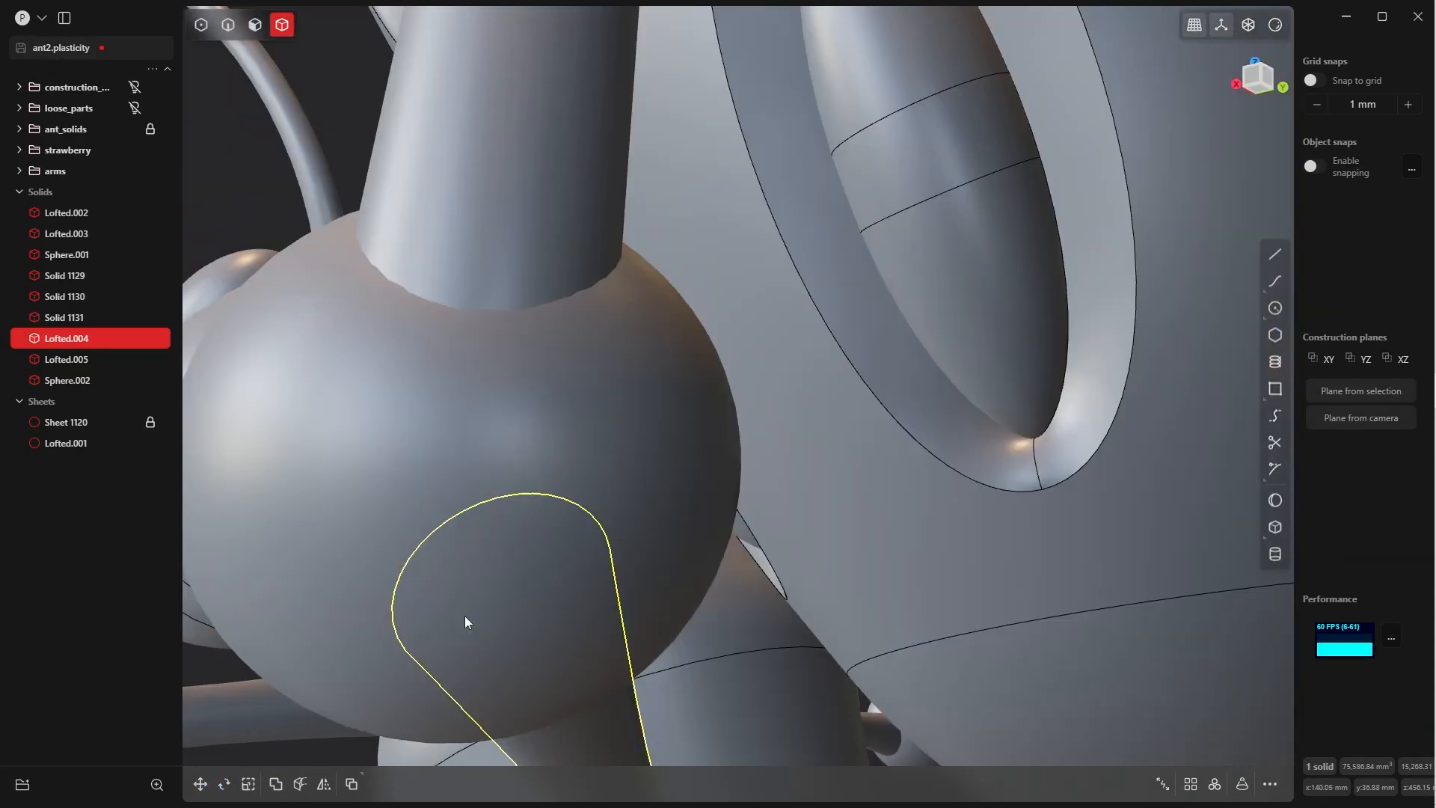
left_click(486, 493)
middle_click_drag(486, 449, 526, 341)
scroll(526, 341, "up", 4)
key("r")
key("v")
left_click(580, 249)
left_click_drag(628, 254, 626, 264)
right_click(627, 263)
- Rotate the second arm's upper bar by about 0.8° around its wrist end to meet the elbow sphere
middle_click_drag(643, 359, 792, 545)
scroll(792, 544, "up", 3)
left_click(636, 370)
key("r")
key("v")
left_click(678, 226)
left_click_drag(715, 201, 710, 195)
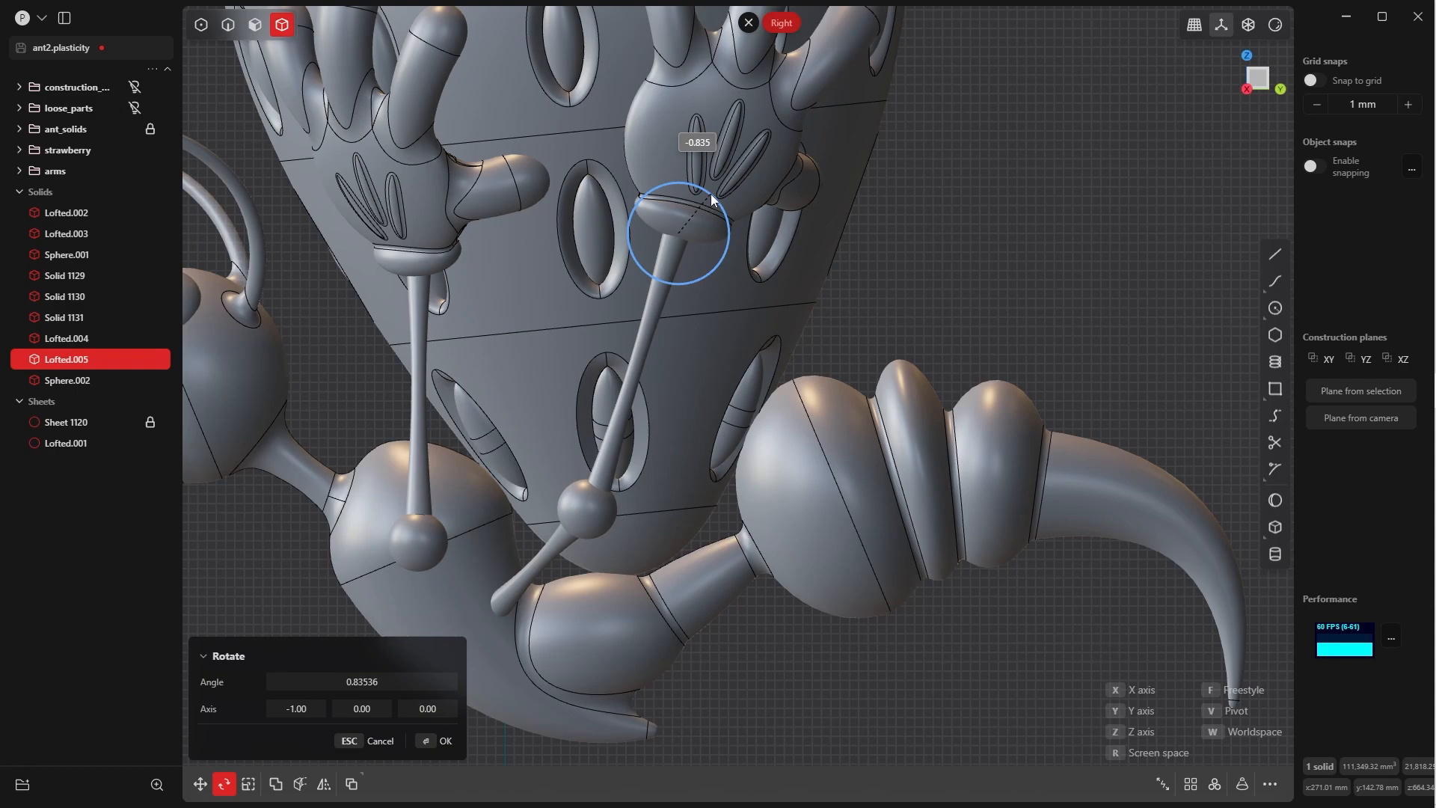
right_click(657, 281)
- Mirror the second arm's upper bar, elbow sphere and lower bar across the X direction to the opposite side of the body
middle_click_drag(703, 434, 821, 485)
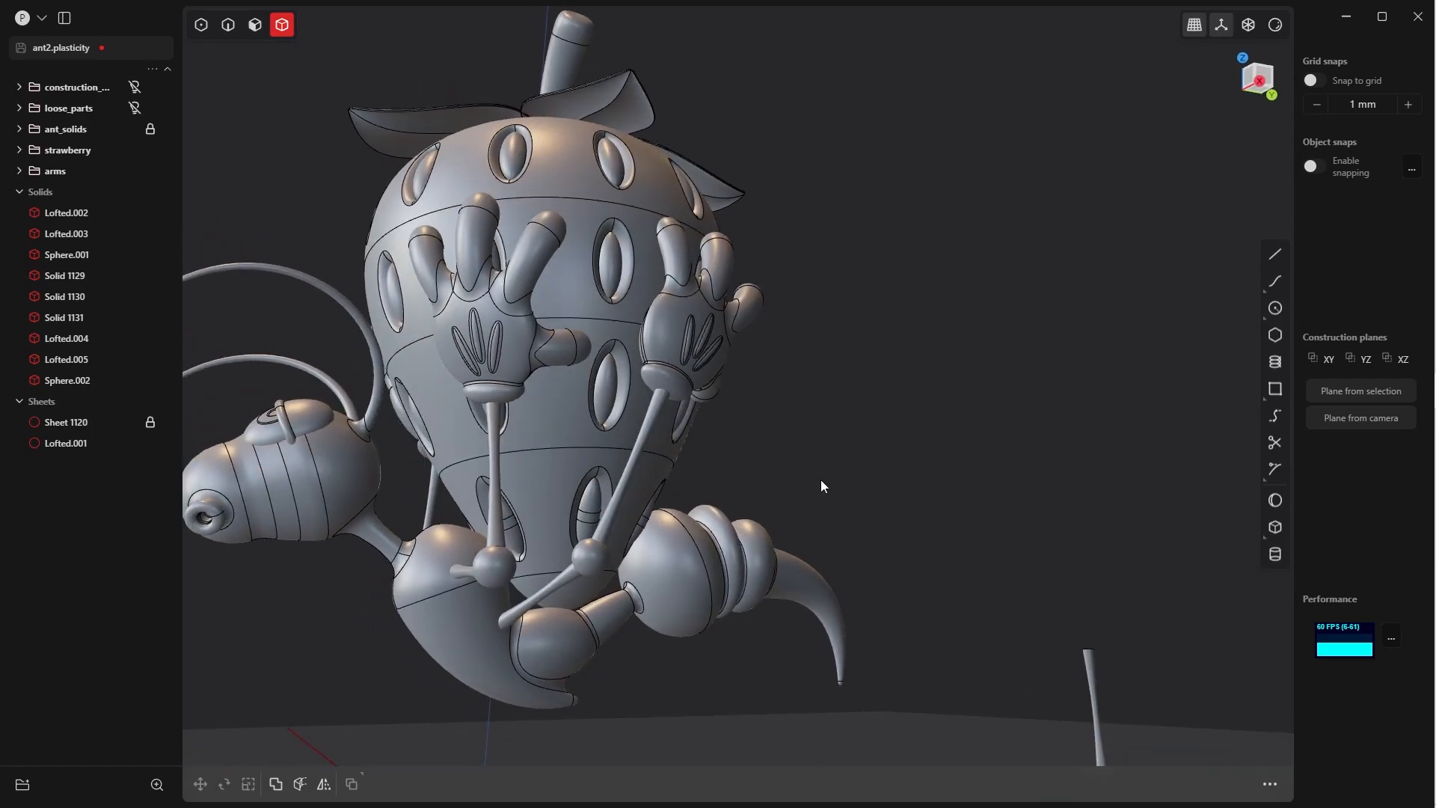
mouse_move(746, 461)
middle_mouse_down()
mouse_move(788, 447)
mouse_move(760, 484)
middle_mouse_up()
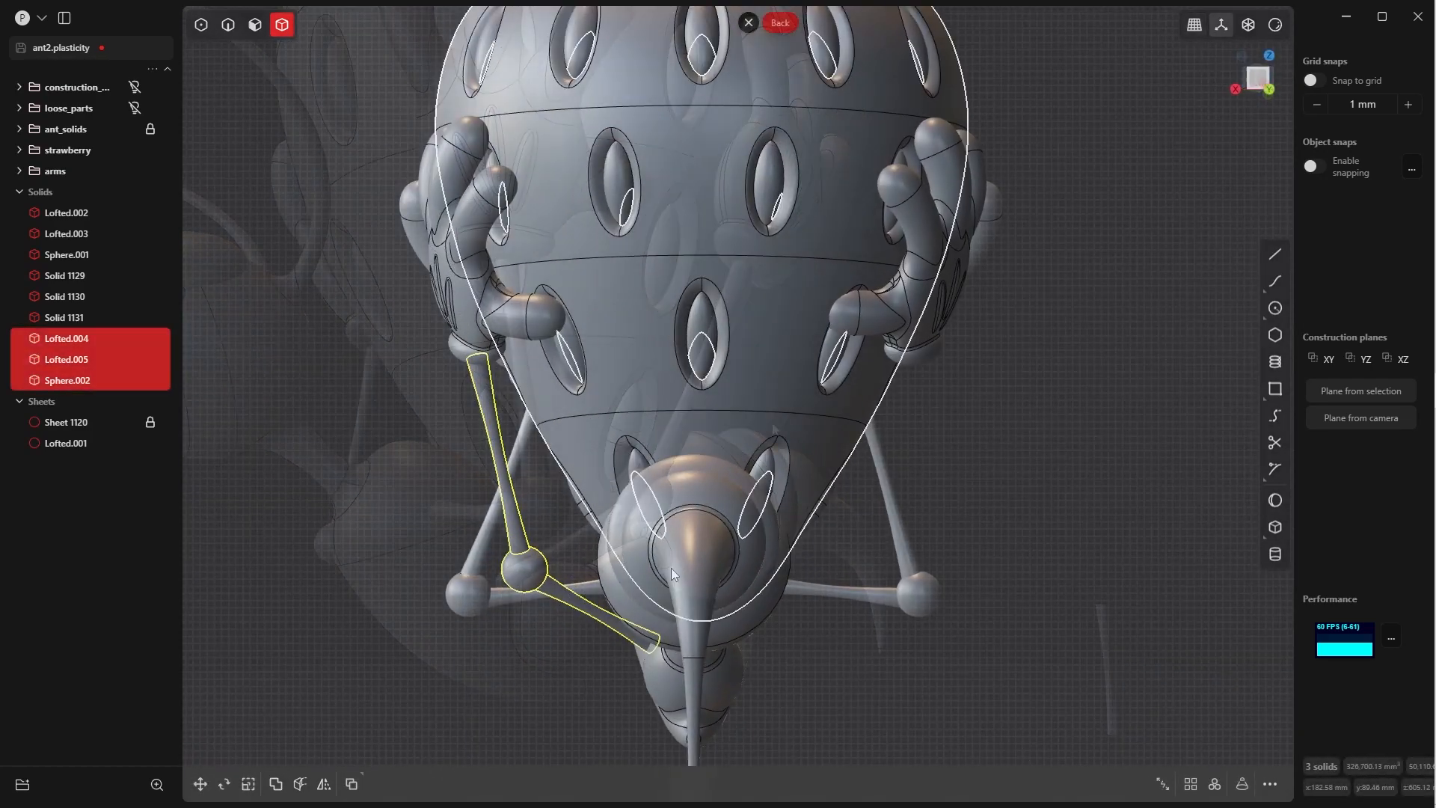
middle_click_drag(671, 568, 621, 473, "shift")
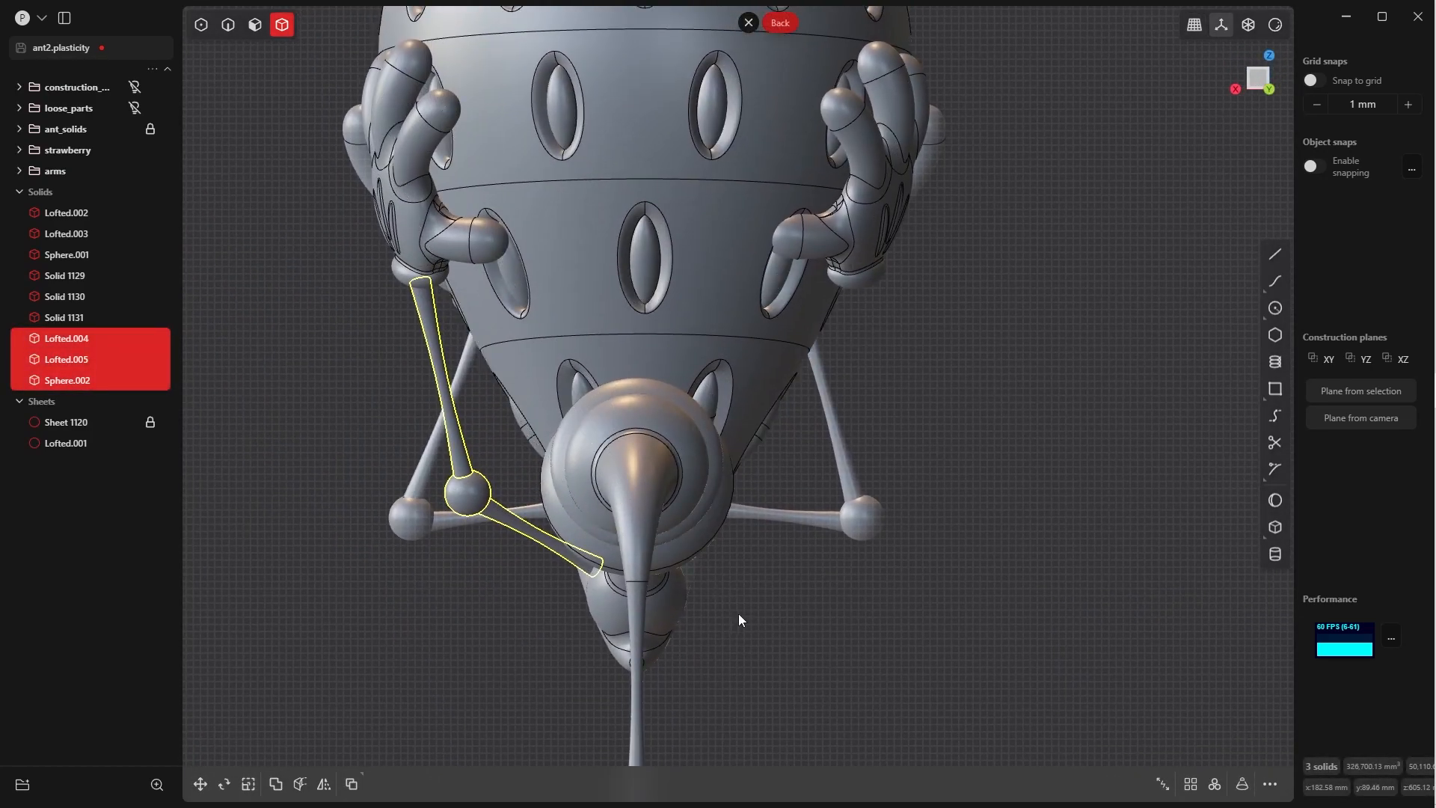
key("alt+x")
scroll(725, 606, "up", 5)
scroll(758, 720, "down", 6)
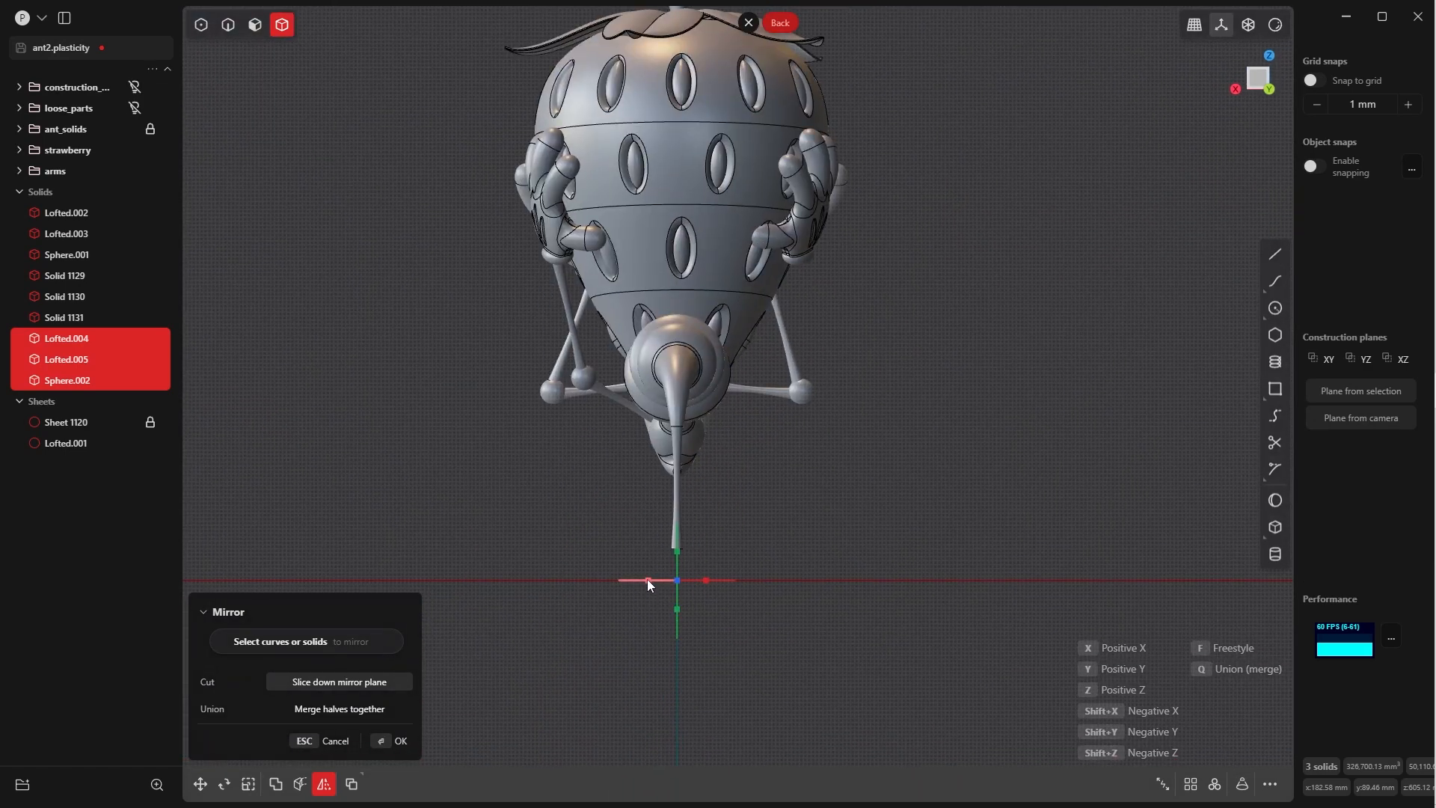
left_click(379, 742)
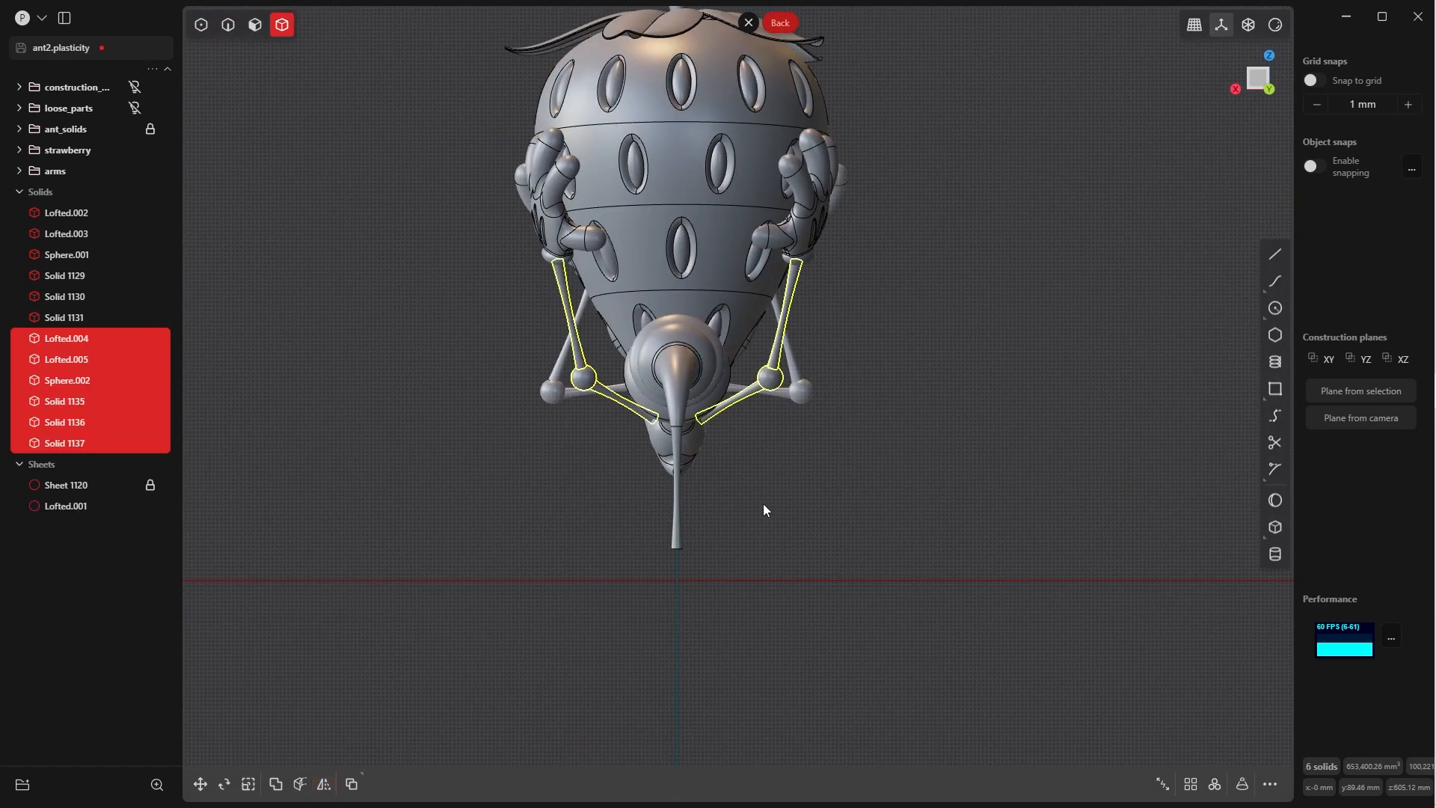
middle_click_drag(763, 504, 504, 335)
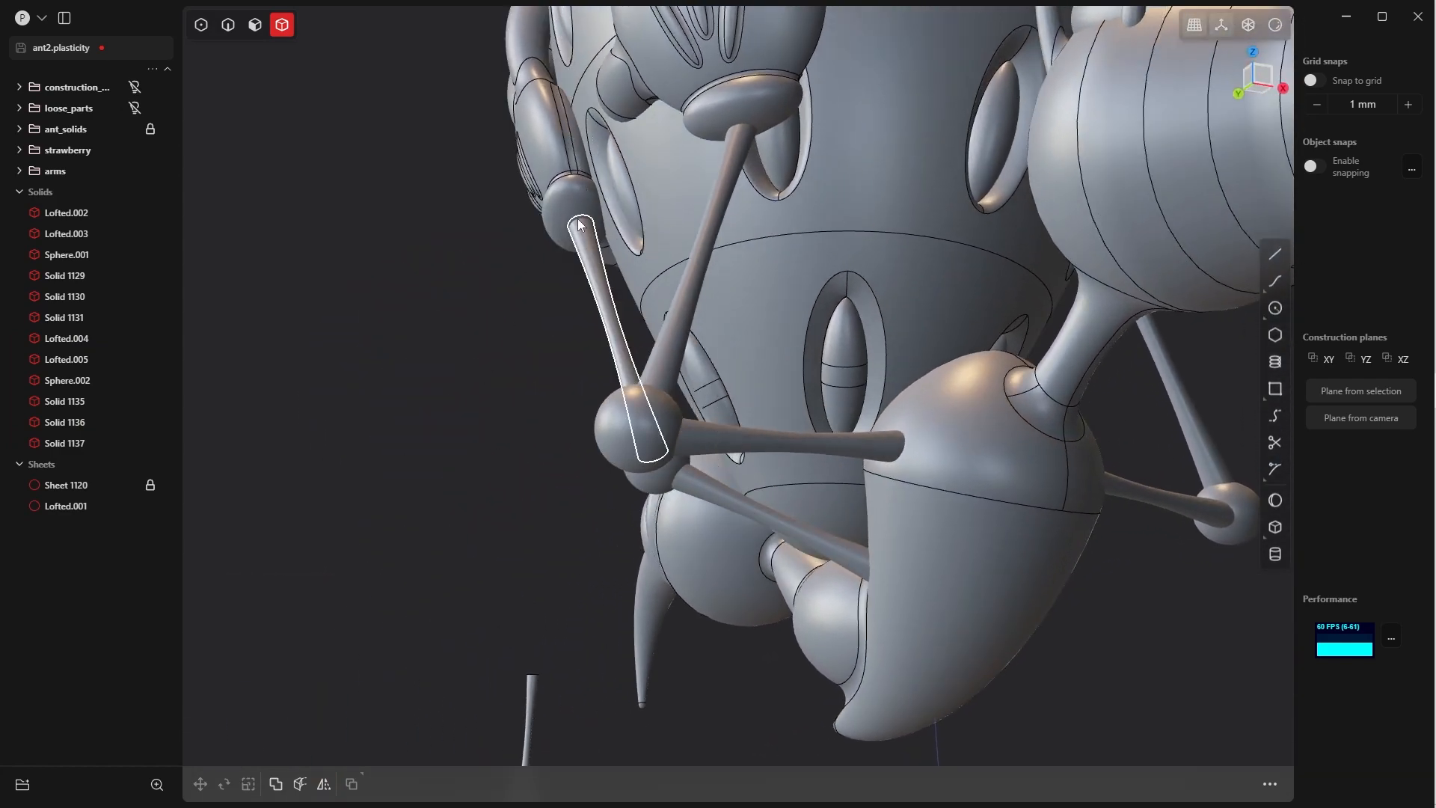
middle_click_drag(590, 225, 738, 300)
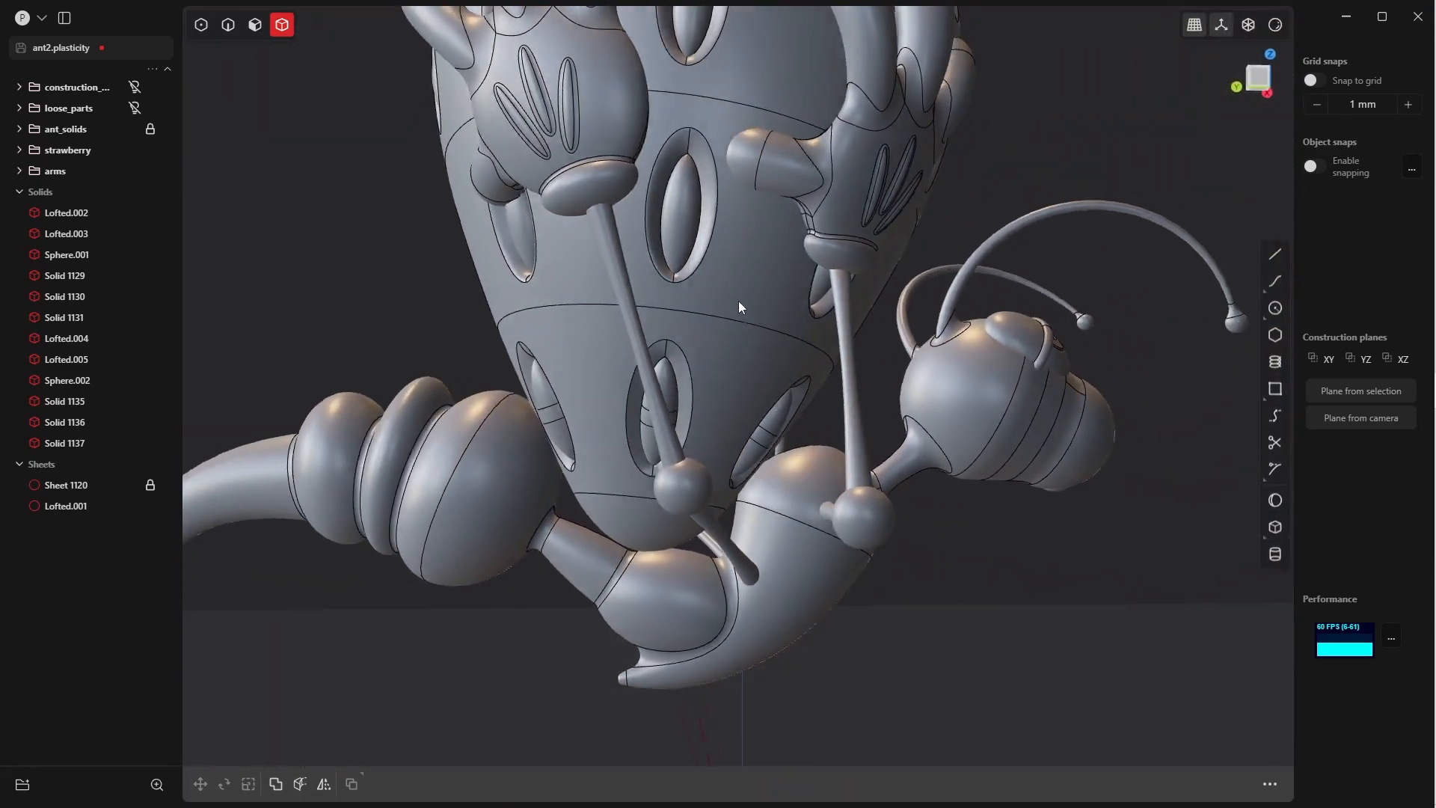
scroll(738, 301, "down", 5)
middle_click_drag(719, 181, 621, 262)
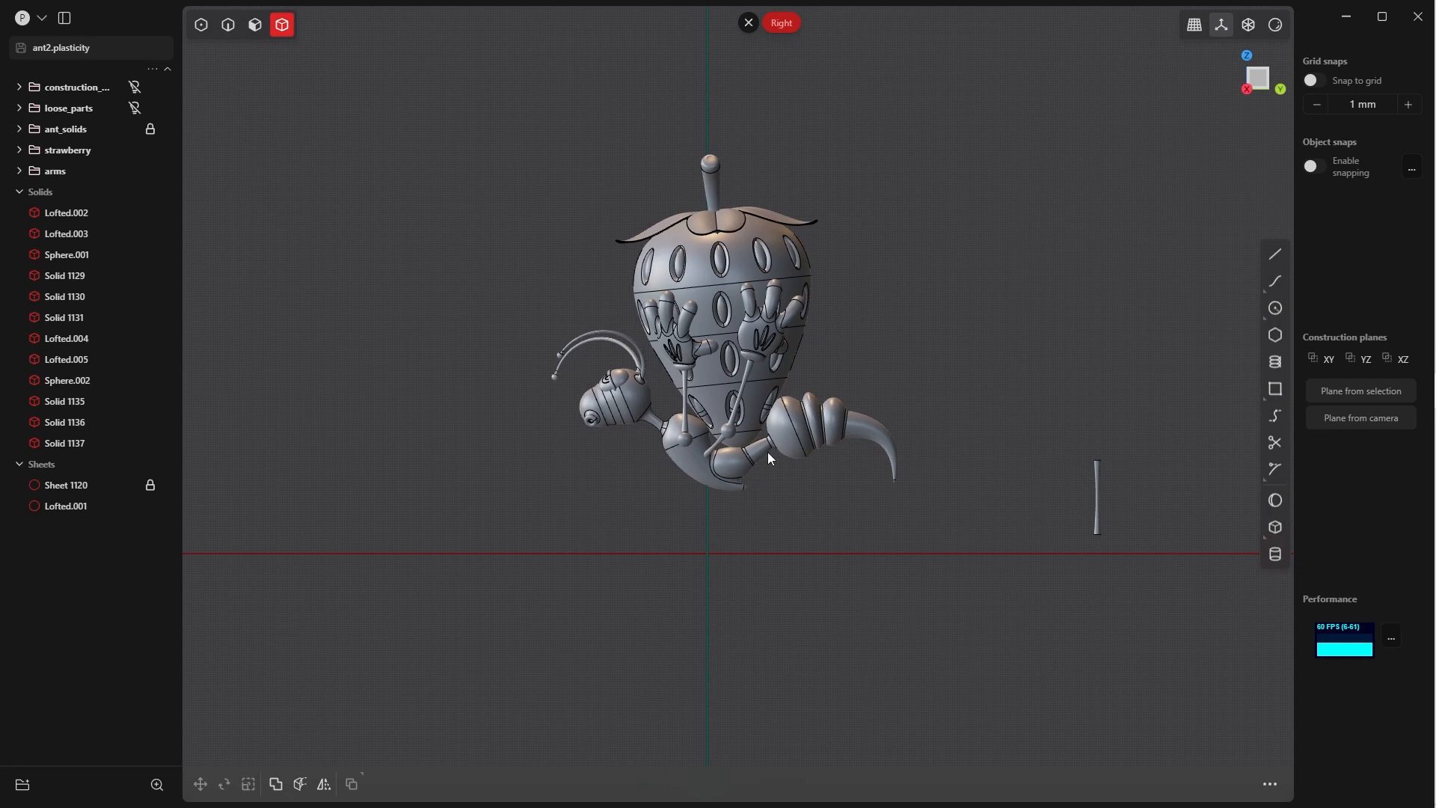
- Duplicate the spare lofted bar standing apart from the model and place the copy below the ant's rear abdomen
left_click(1107, 498)
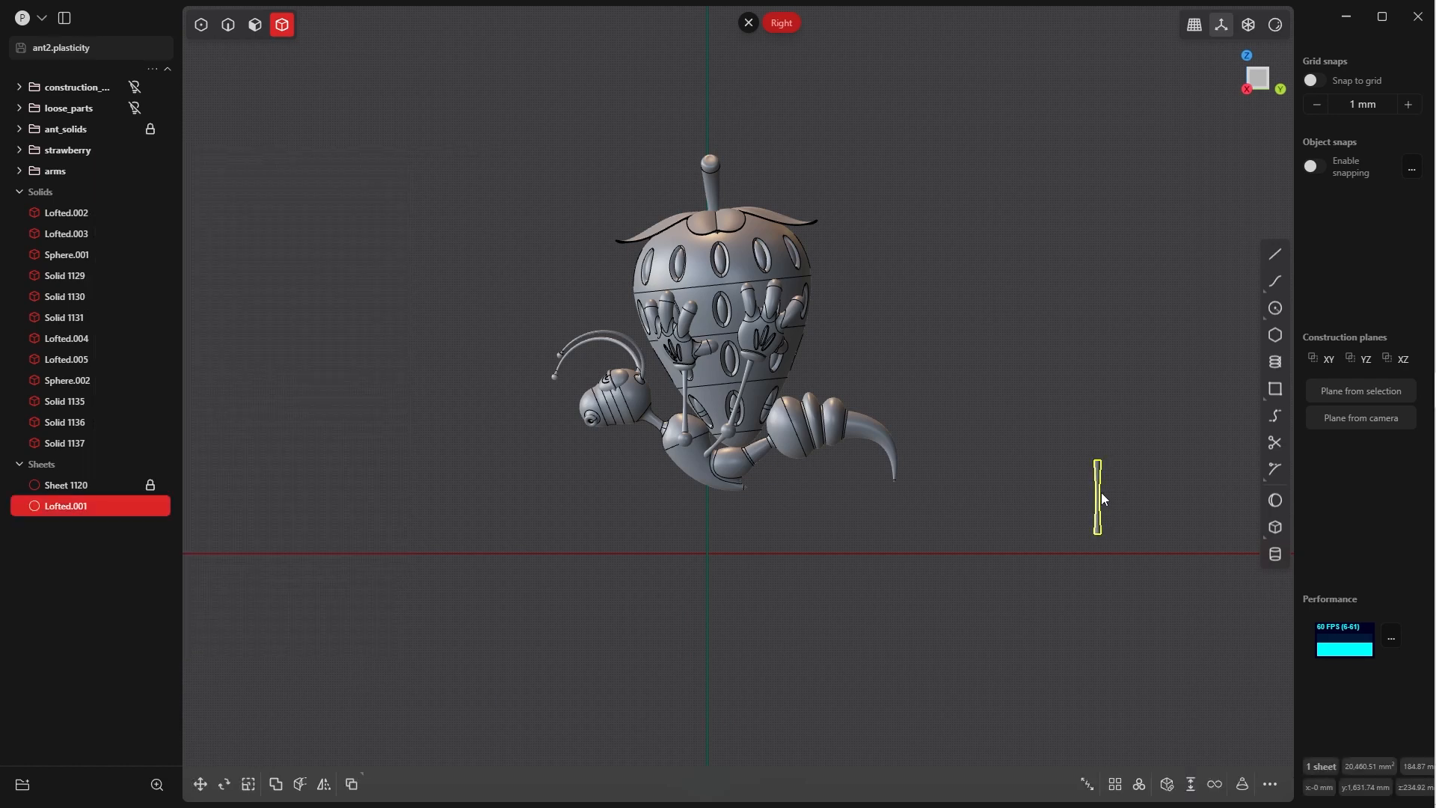
key("ctrl+d")
left_click(839, 516)
scroll(845, 522, "up", 5)
left_click(794, 441)
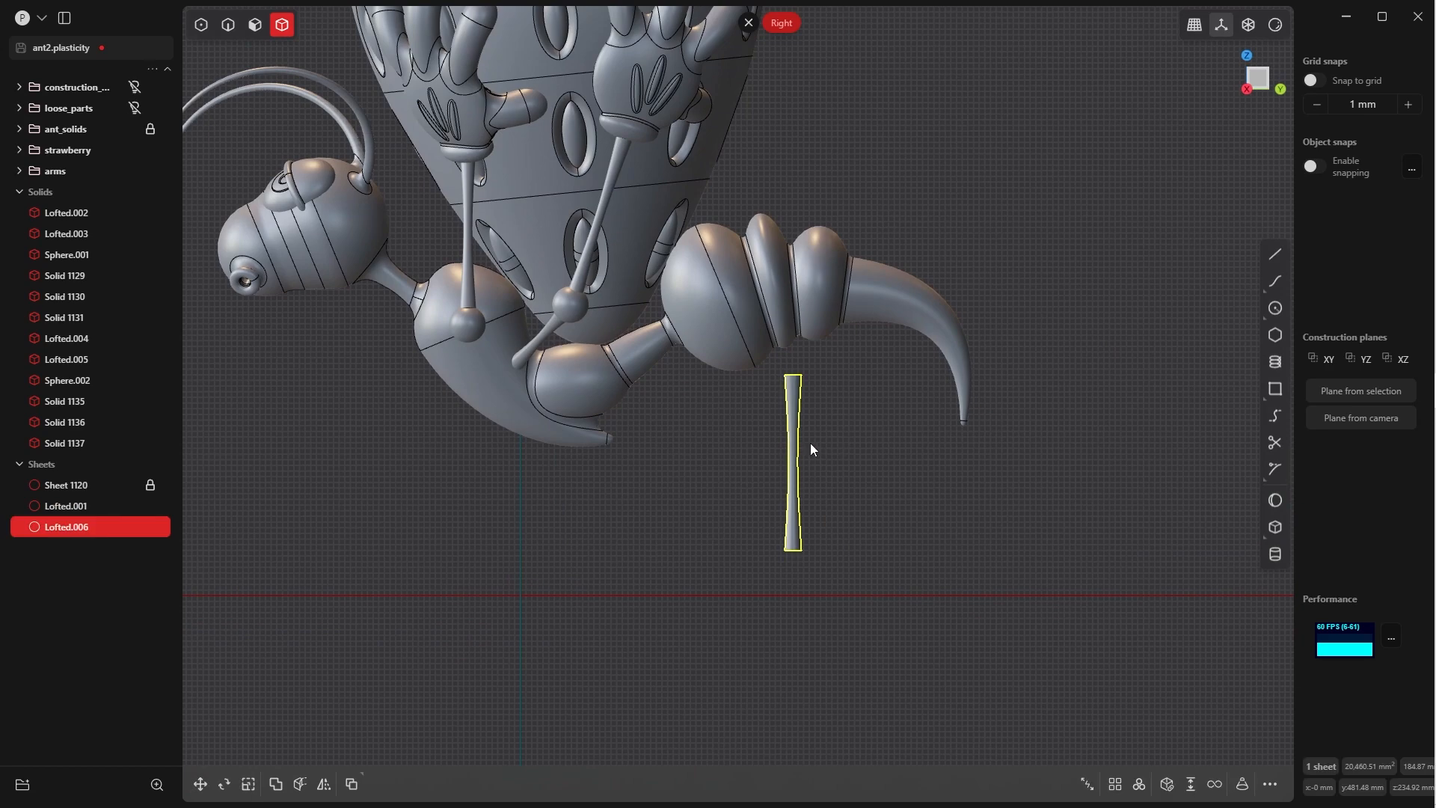
- Tilt the copied bar in the front view and move it sideways away from the body's centre
key("KP_1")
key("r")
left_click(763, 491)
key("g")
key("g")
left_click(826, 486)
middle_click_drag(827, 487, 666, 478)
right_click(939, 443)
- Move the tilted bar -222.61 mm in Y, 63.51 mm in Z and about 75 mm in X toward the body
key("g")
key("g")
left_click(812, 397)
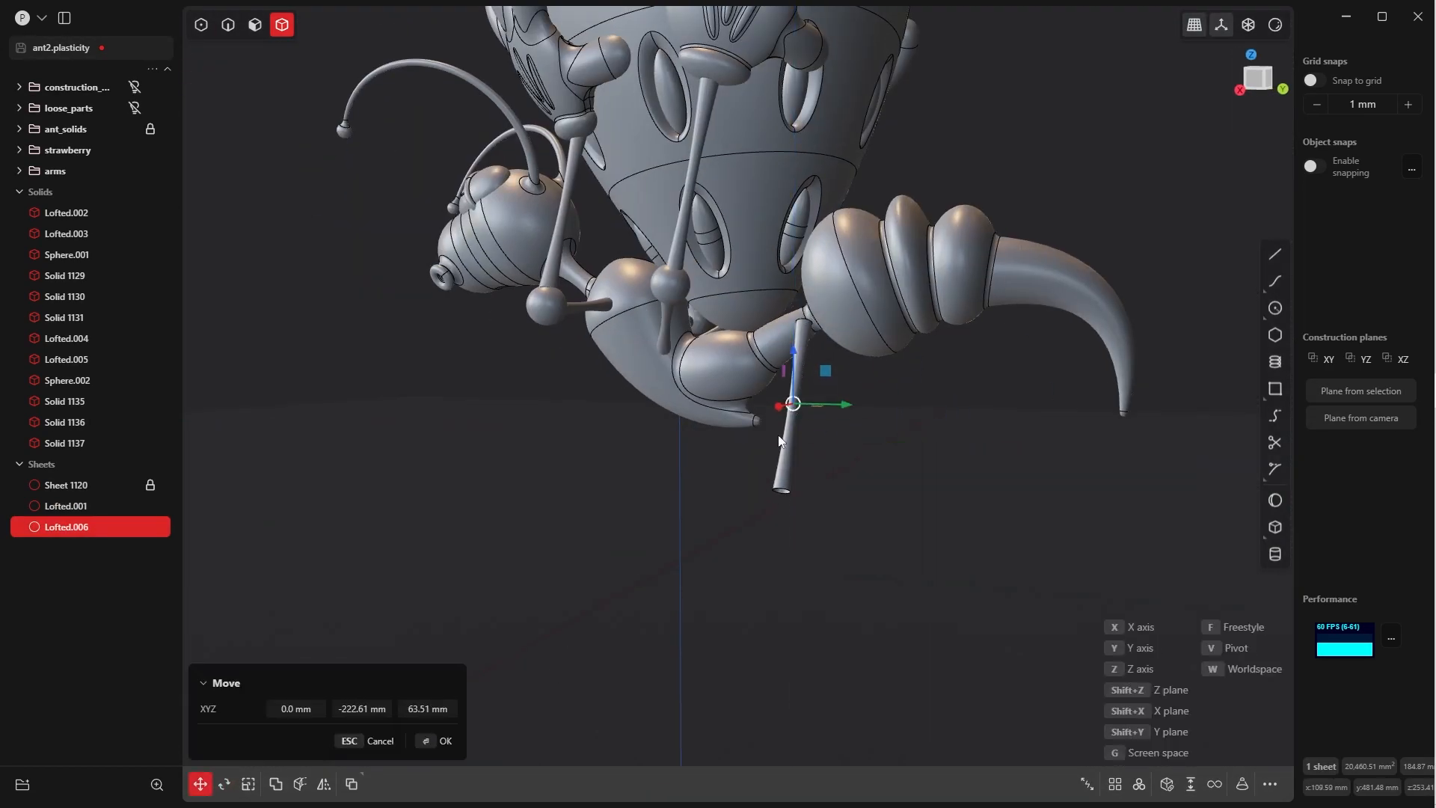
middle_click_drag(890, 423, 961, 471)
left_click_drag(816, 419, 849, 439)
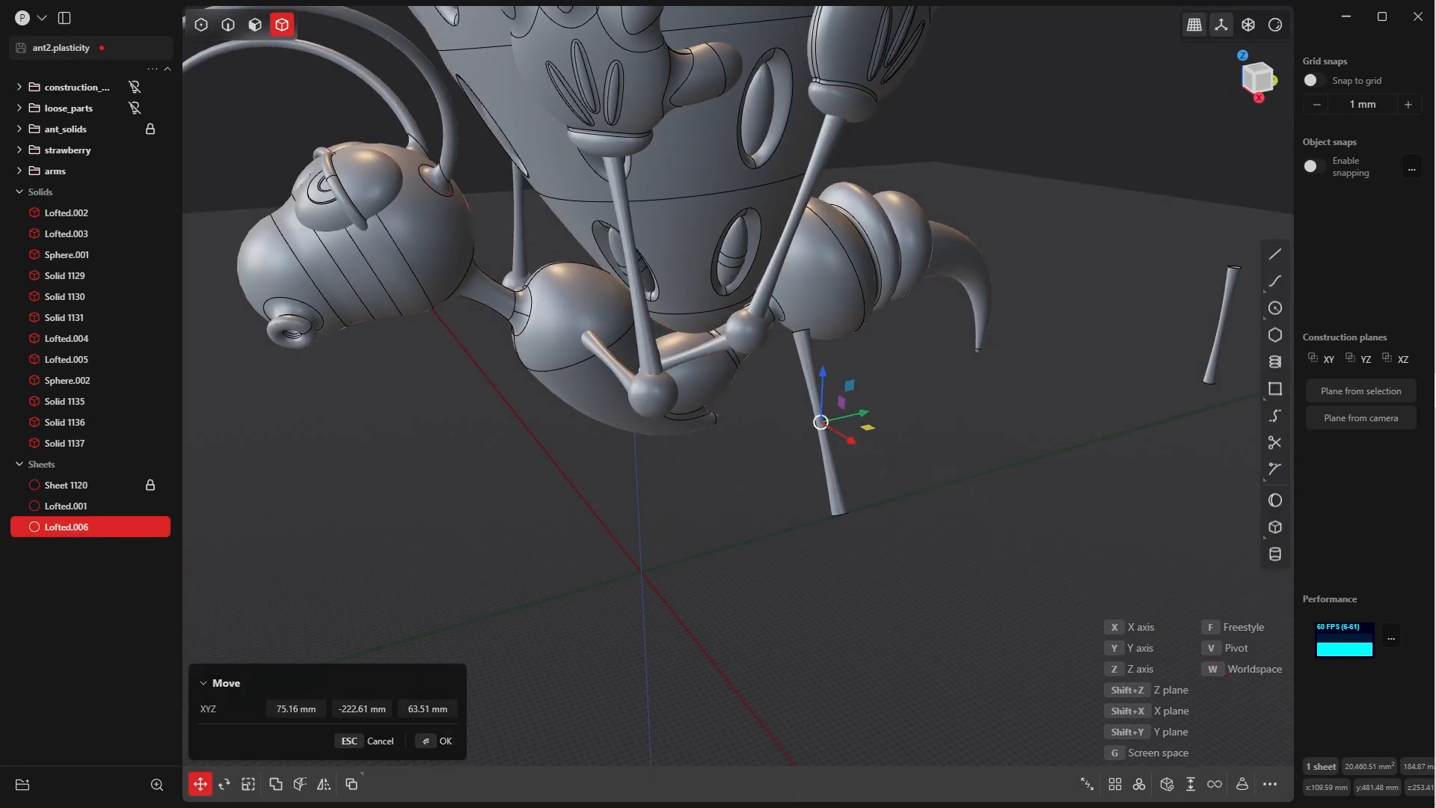
left_click(428, 741)
scroll(764, 445, "up", 5)
middle_click_drag(756, 434, 643, 486)
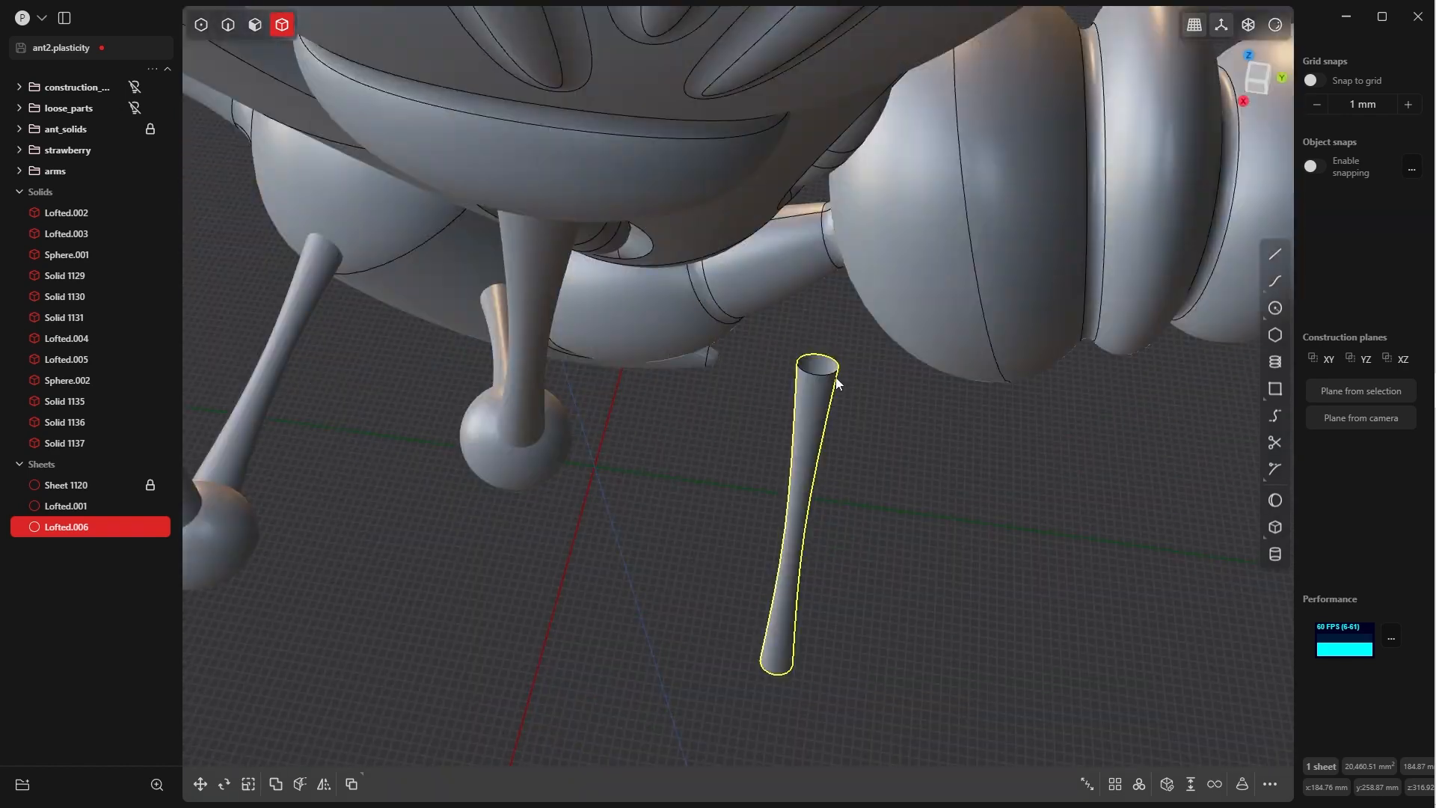
- Patch the open holes at both ends of the copied bar to close it into a solid
key("Tab")
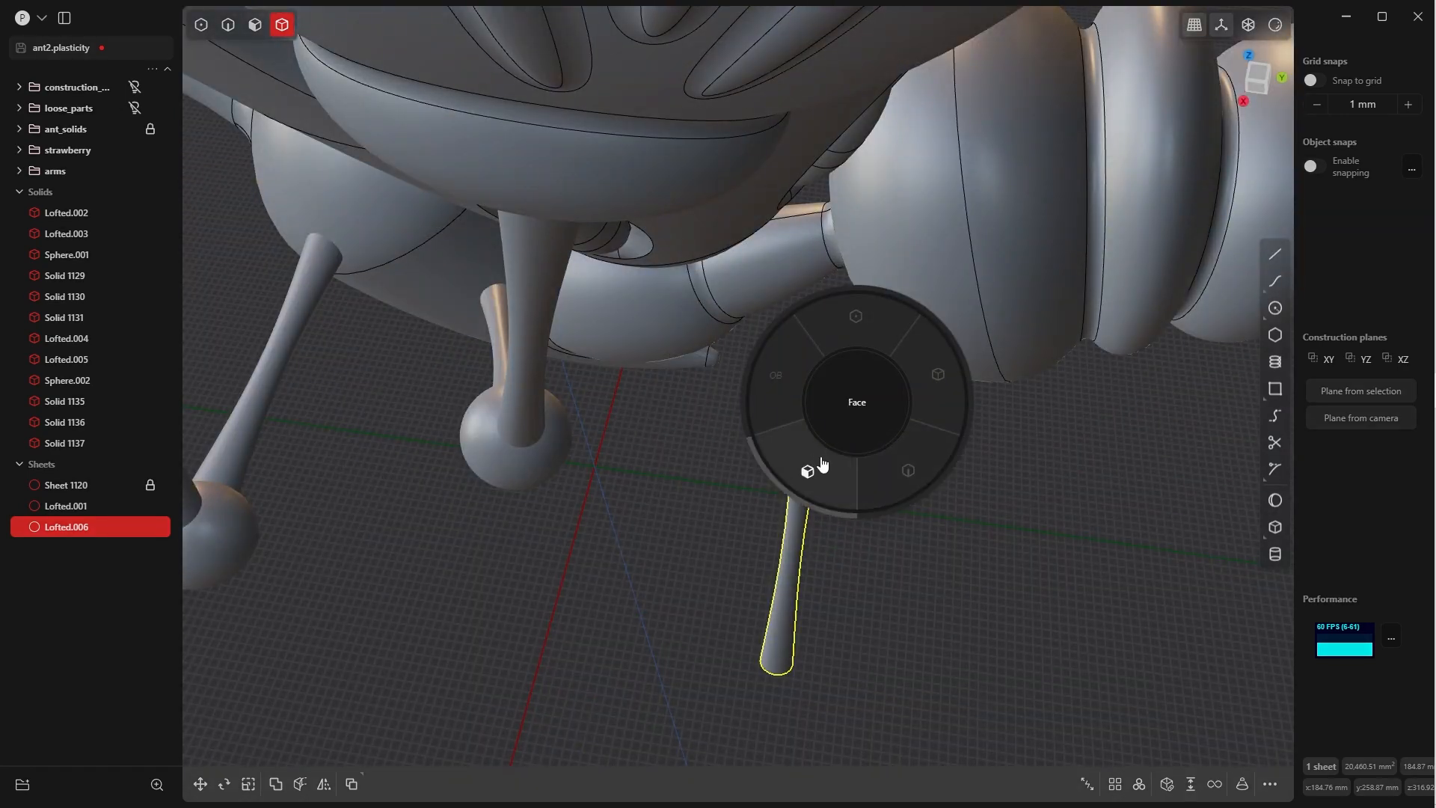
key("shift+j")
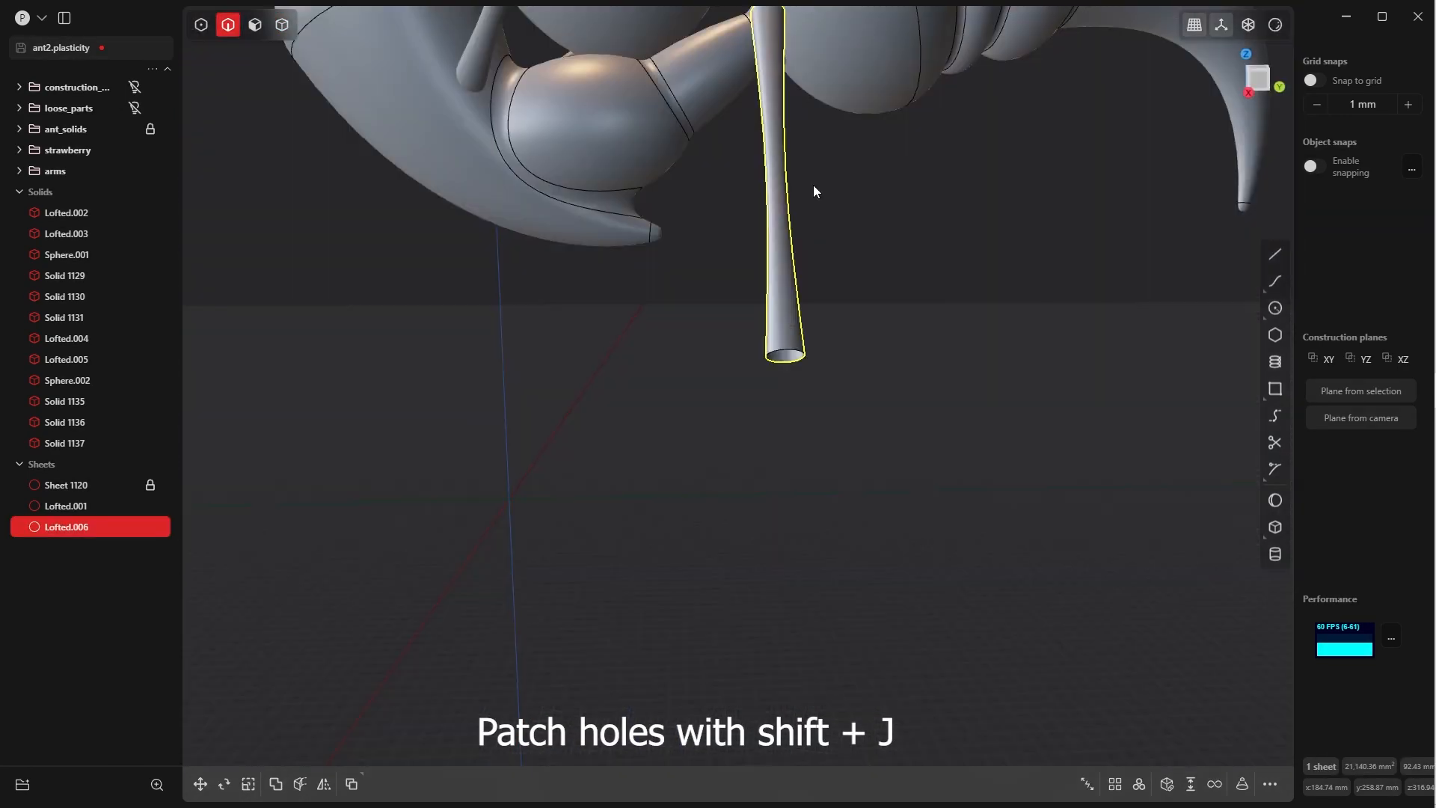
middle_click_drag(814, 186, 950, 352)
- Move the capped bar along X and Z to bring its upper end against the narrow body section before the abdomen
key("g")
key("x")
left_click(716, 379)
key("z")
left_click(733, 482)
key("Return")
middle_click_drag(733, 478, 640, 394)
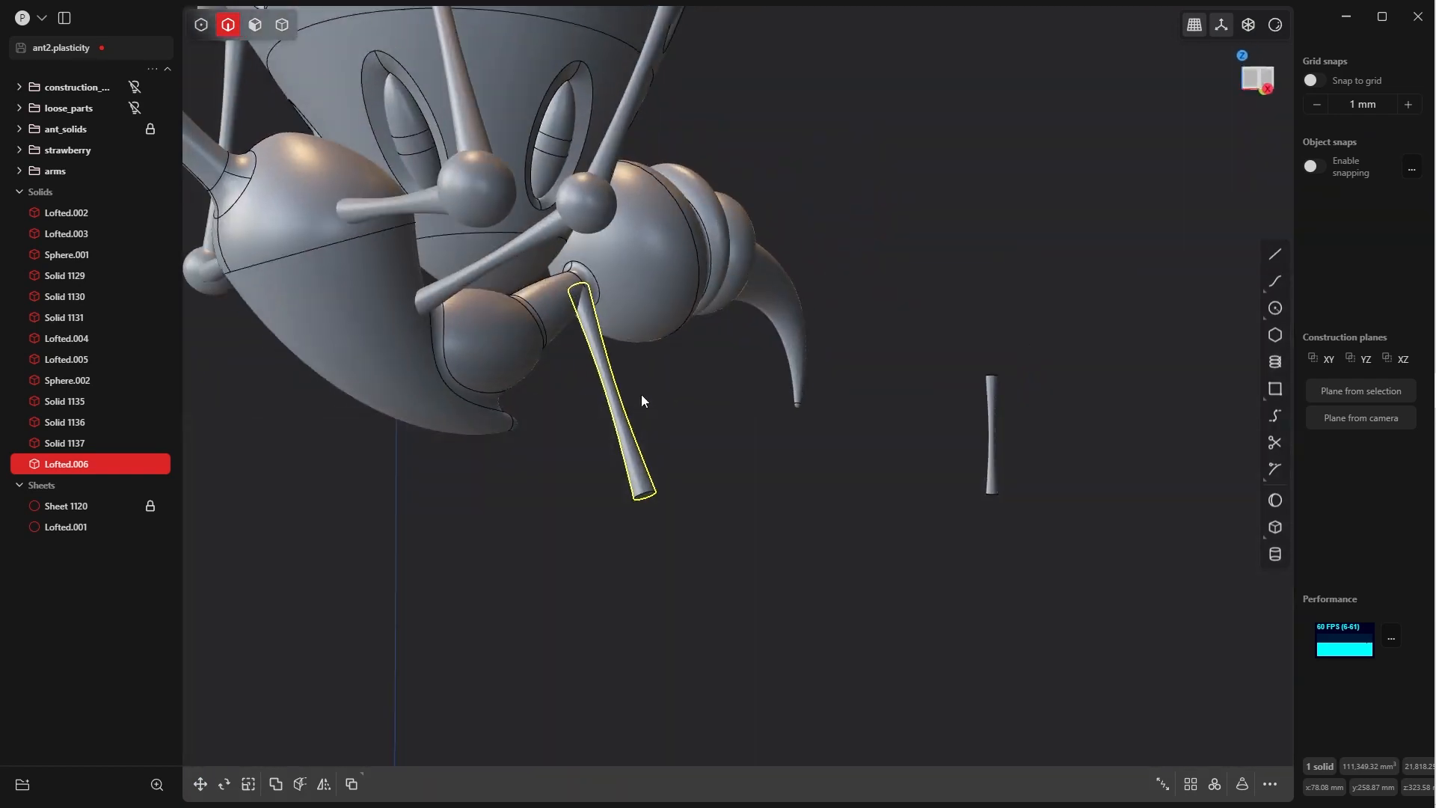
- Rotate the capped bar about the X axis in the side view and reposition it at the narrow body section
key("KP_3")
key("r")
key("x")
left_click(673, 486)
key("g")
left_click(553, 464)
key("Return")
- Fine-tune the bar's tilt in the side view and move it -20.83 mm in Y
middle_click_drag(555, 494, 549, 379, "shift")
scroll(562, 432, "up", 1)
key("r")
left_click_drag(596, 268, 578, 299)
left_click(424, 742)
key("g")
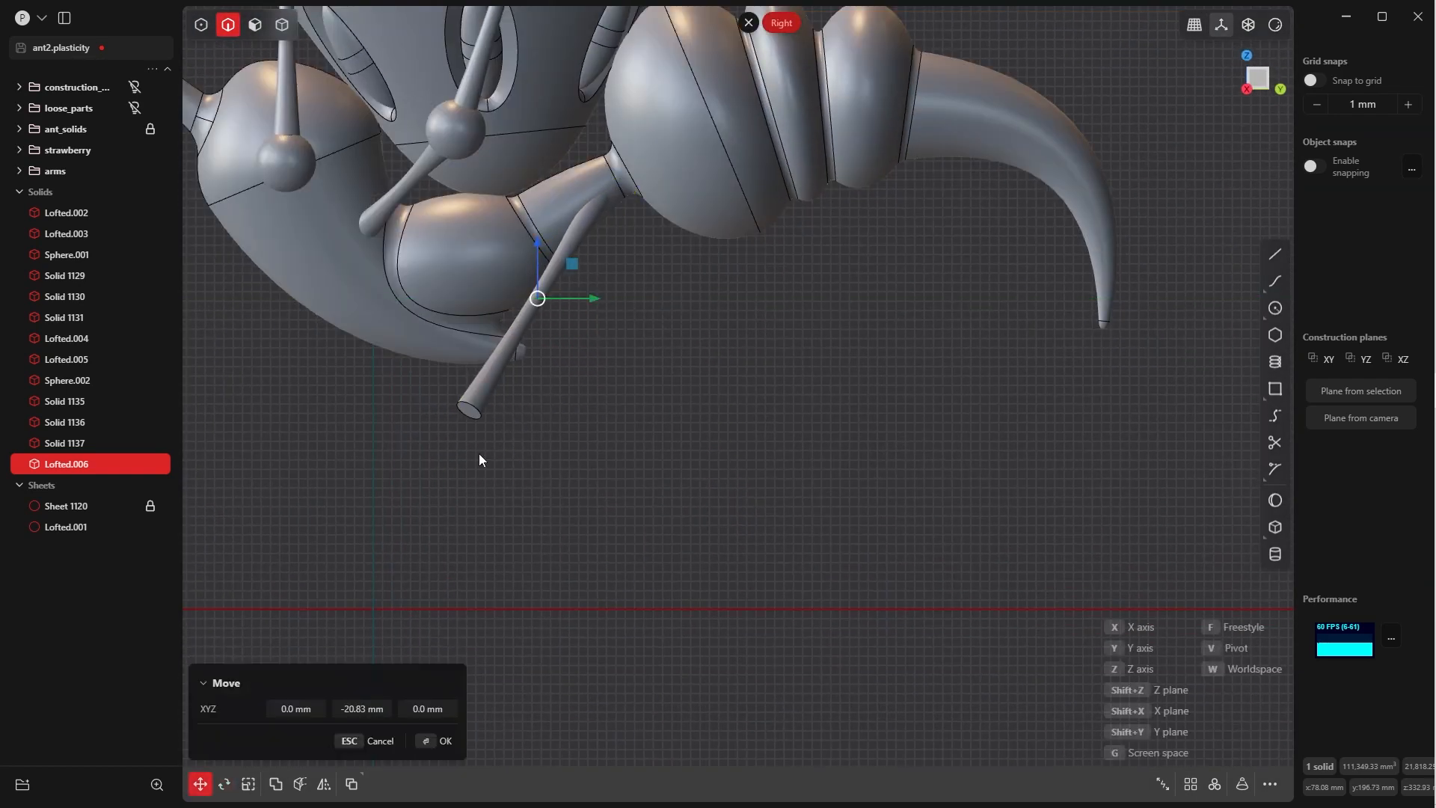
key("Return")
- Duplicate the upper leg bar, place the copy below it, and rotate the copy in the side view to form the lower leg
middle_click_drag(479, 453, 504, 584)
left_click(504, 584)
key("KP_3")
key("4")
left_click(592, 350)
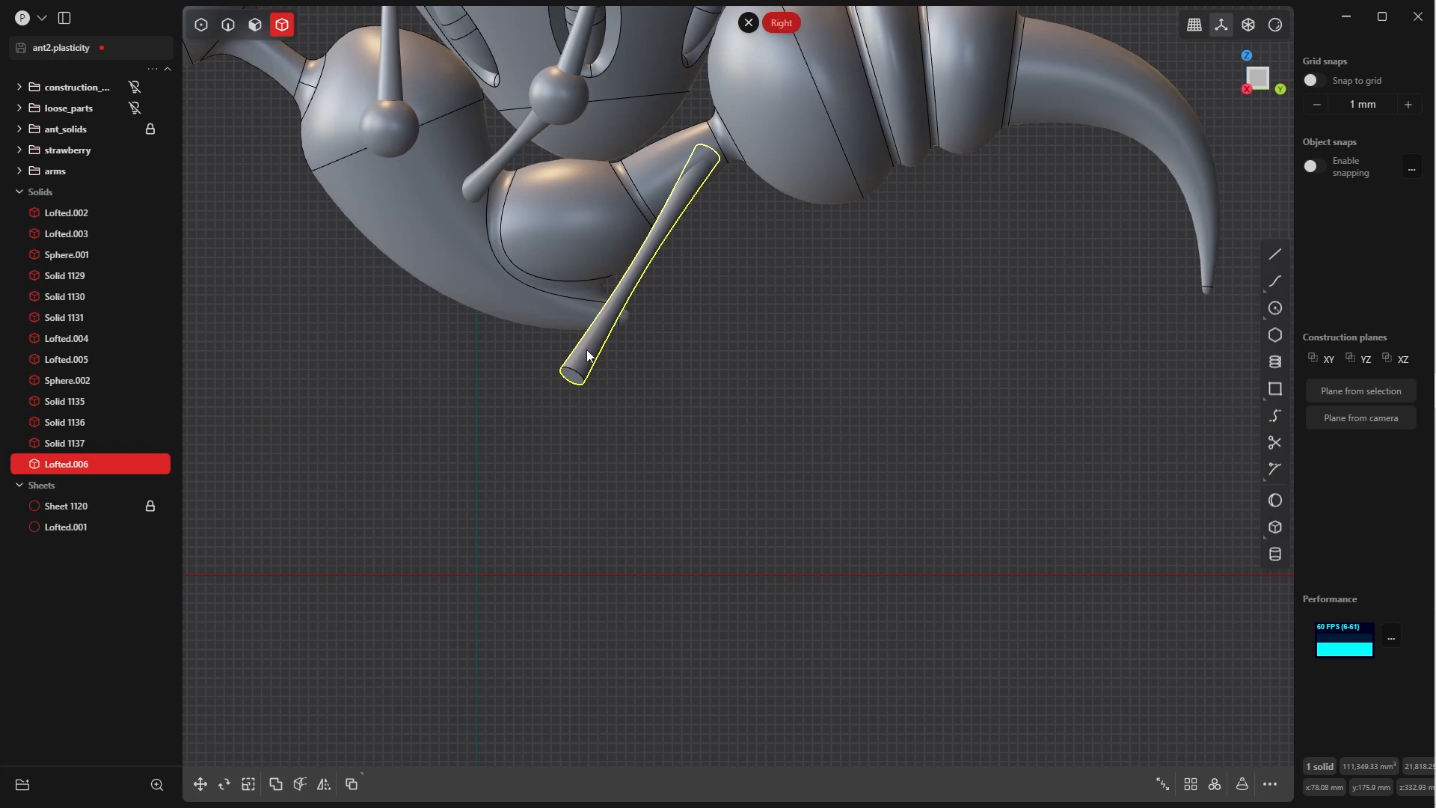
scroll(588, 355, "down", 3)
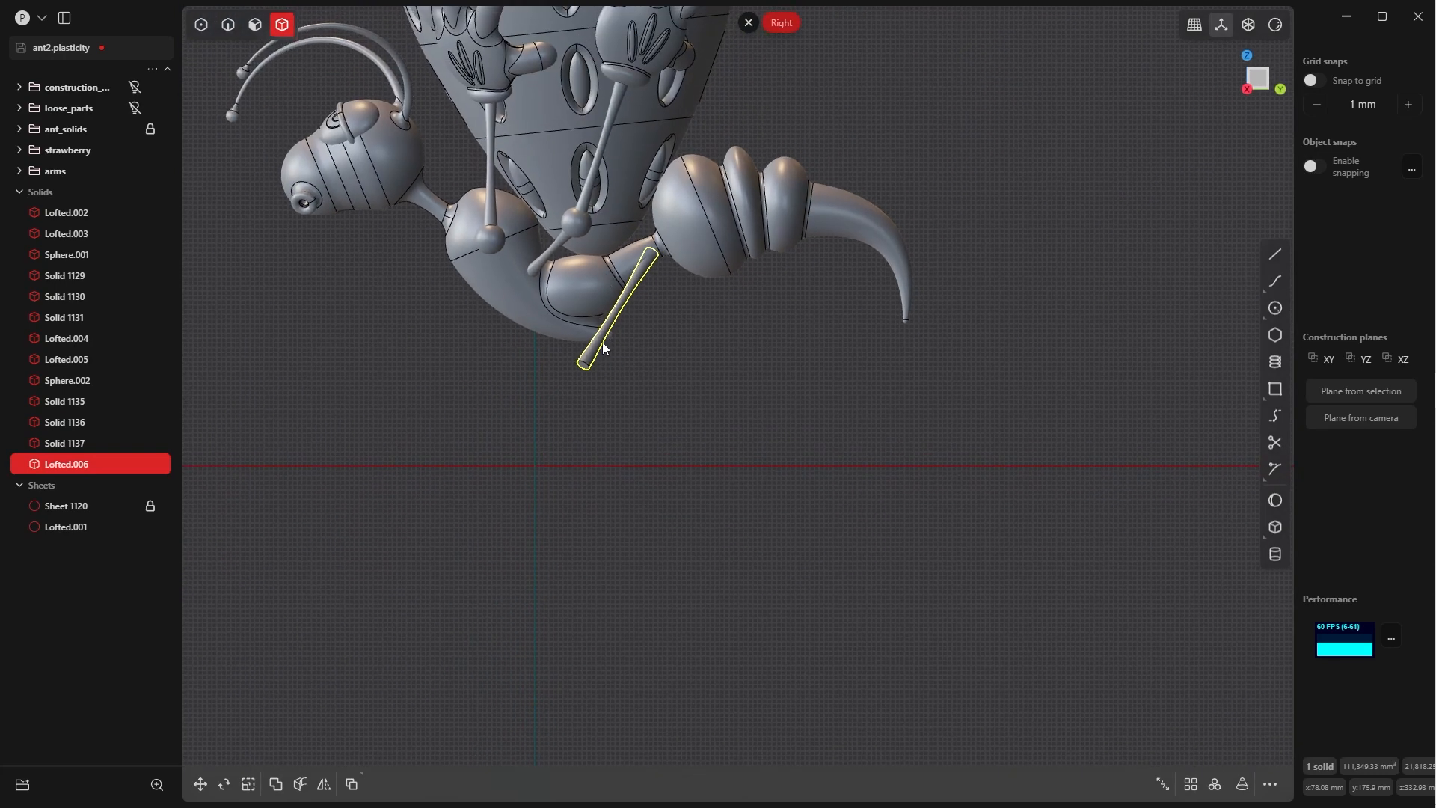
key("shift+d")
left_click_drag(618, 308, 651, 433)
key("r")
left_click_drag(699, 401, 624, 330)
key("Return")
- Rotate the lower leg bar about 67.2° around the Y axis in the front view so it slants inward
key("KP_1")
key("r")
left_click_drag(764, 434, 753, 493)
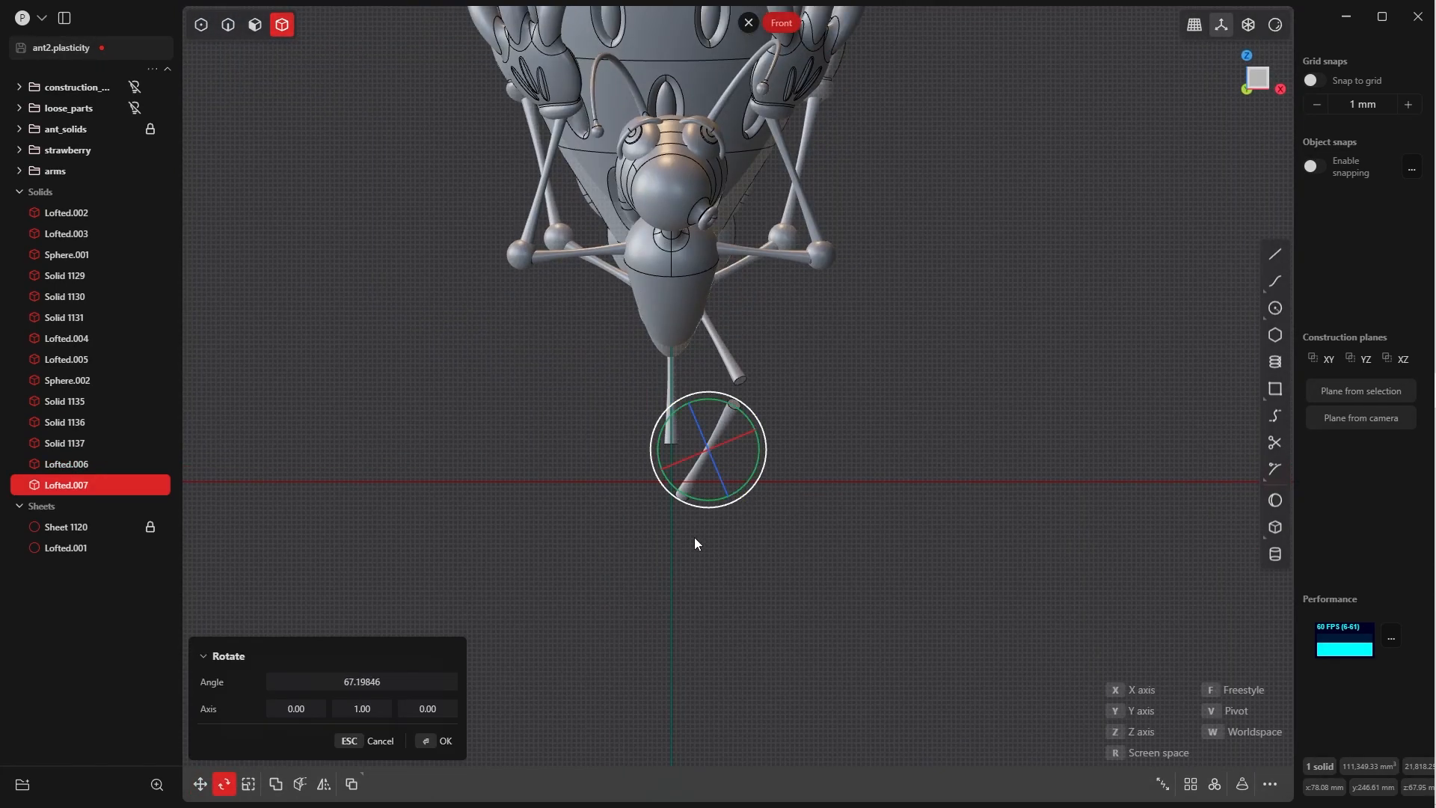
key("Return")
- Adjust the lower leg bar's tilt in the side view and move it under the upper bar's end in the side and front views
key("KP_3")
key("r")
key("g")
key("KP_1")
scroll(740, 490, "up", 4)
key("g")
middle_click_drag(740, 490, 581, 410)
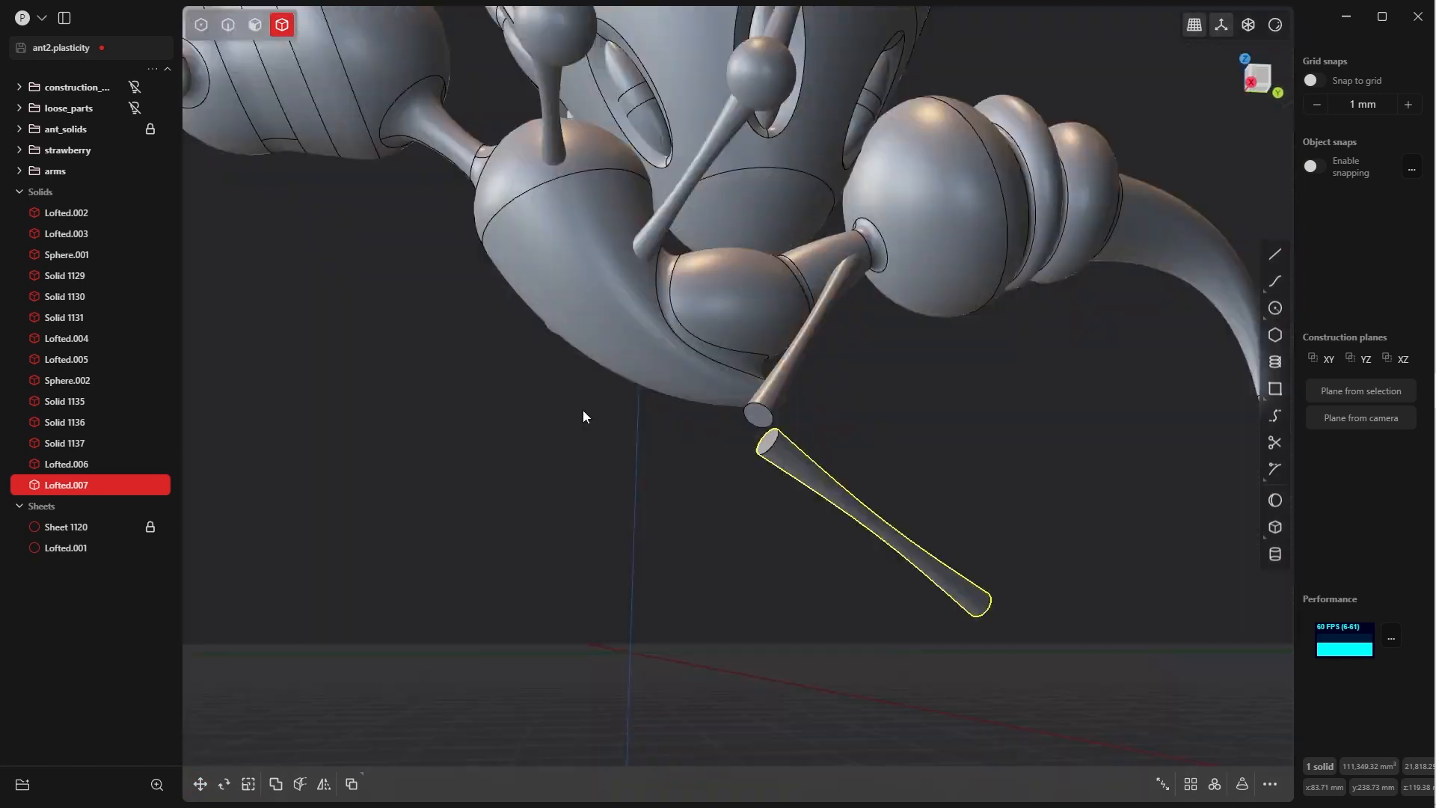
- Nudge the lower leg bar in the side view and from another angle to line its top up with the upper bar's lower end
key("KP_3")
key("g")
key("Return")
middle_click_drag(849, 435, 552, 425)
left_click(737, 523)
key("g")
left_click_drag(706, 530, 697, 528)
middle_click_drag(697, 527, 798, 434)
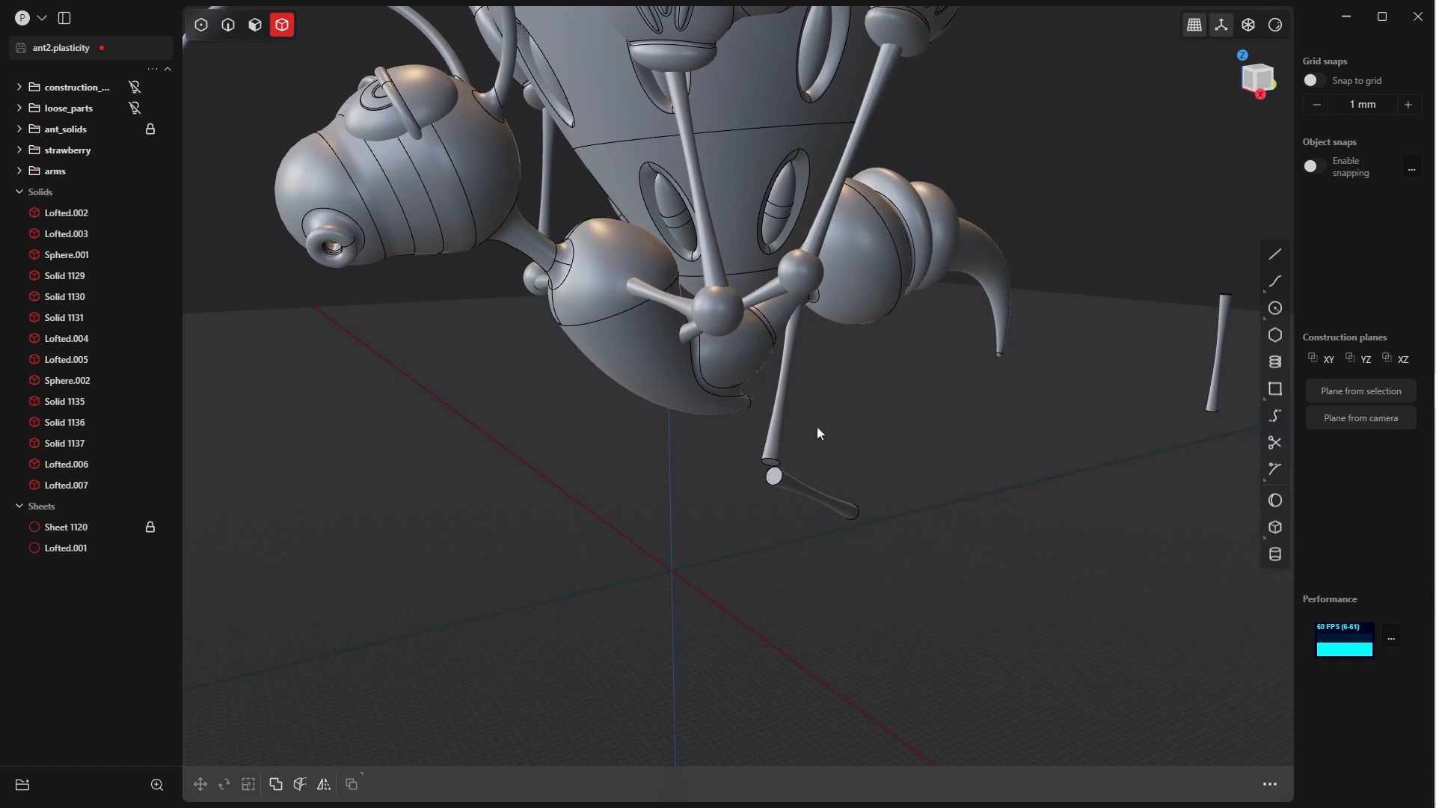
- Mirror the upper leg bar across the ant's centre plane along X, keeping the original
middle_click_drag(817, 426, 922, 471)
left_click(807, 458)
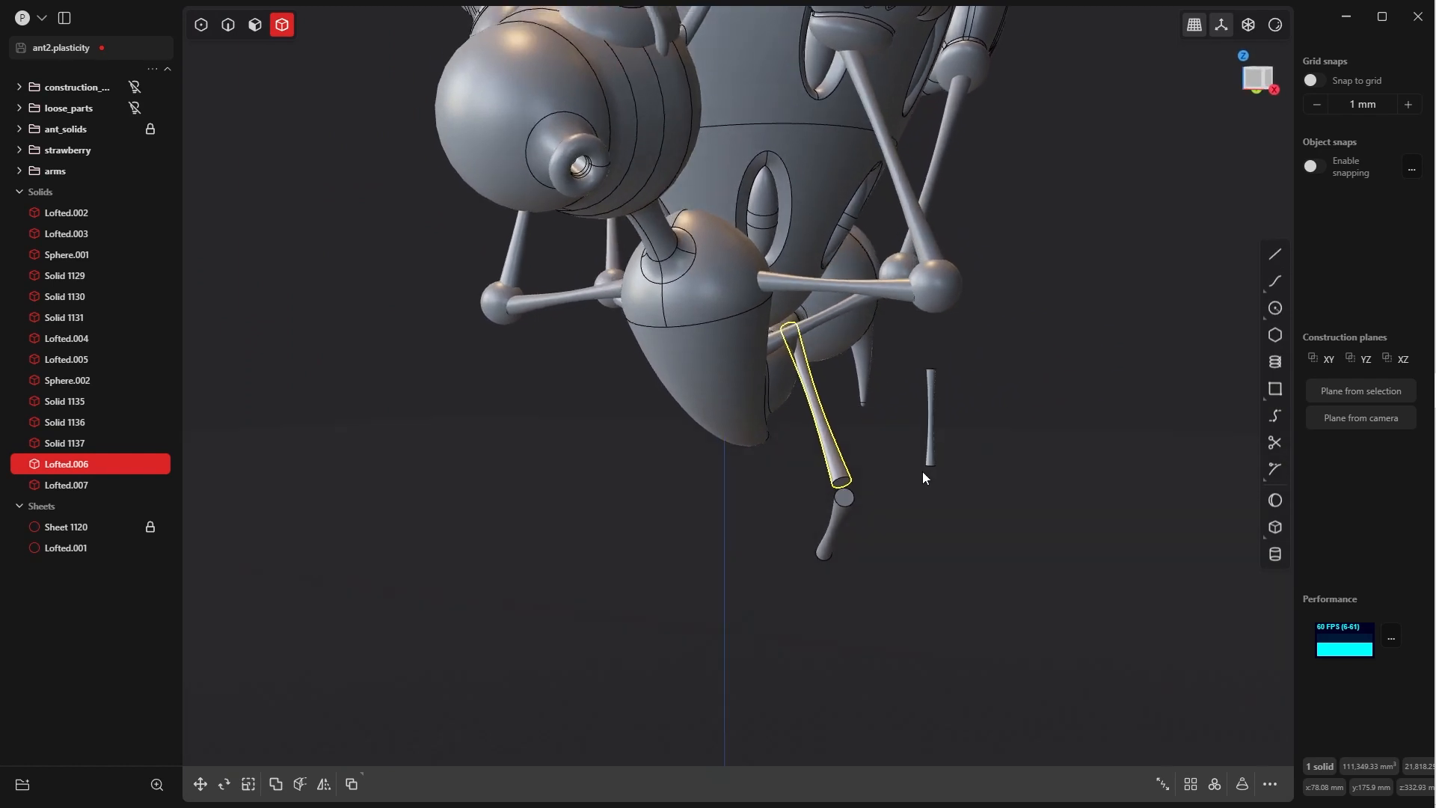
key("alt+x")
left_click(751, 635)
left_click(393, 745)
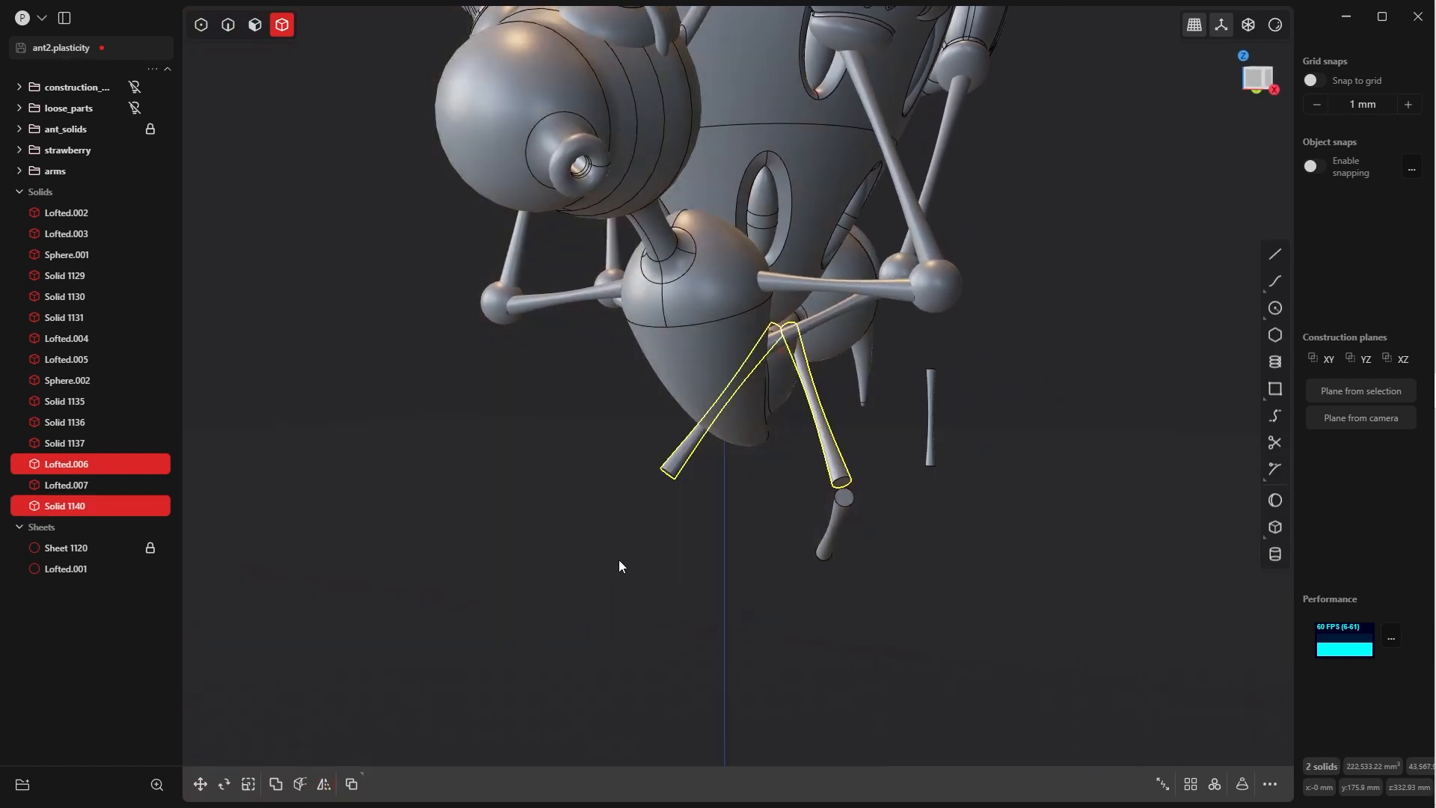
- Rotate the mirrored upper leg bar about 46.22° around X, with the pivot at its attachment to the body, so it swings forward
left_click(676, 470)
key("ctrl+KP_3")
key("r")
key("v")
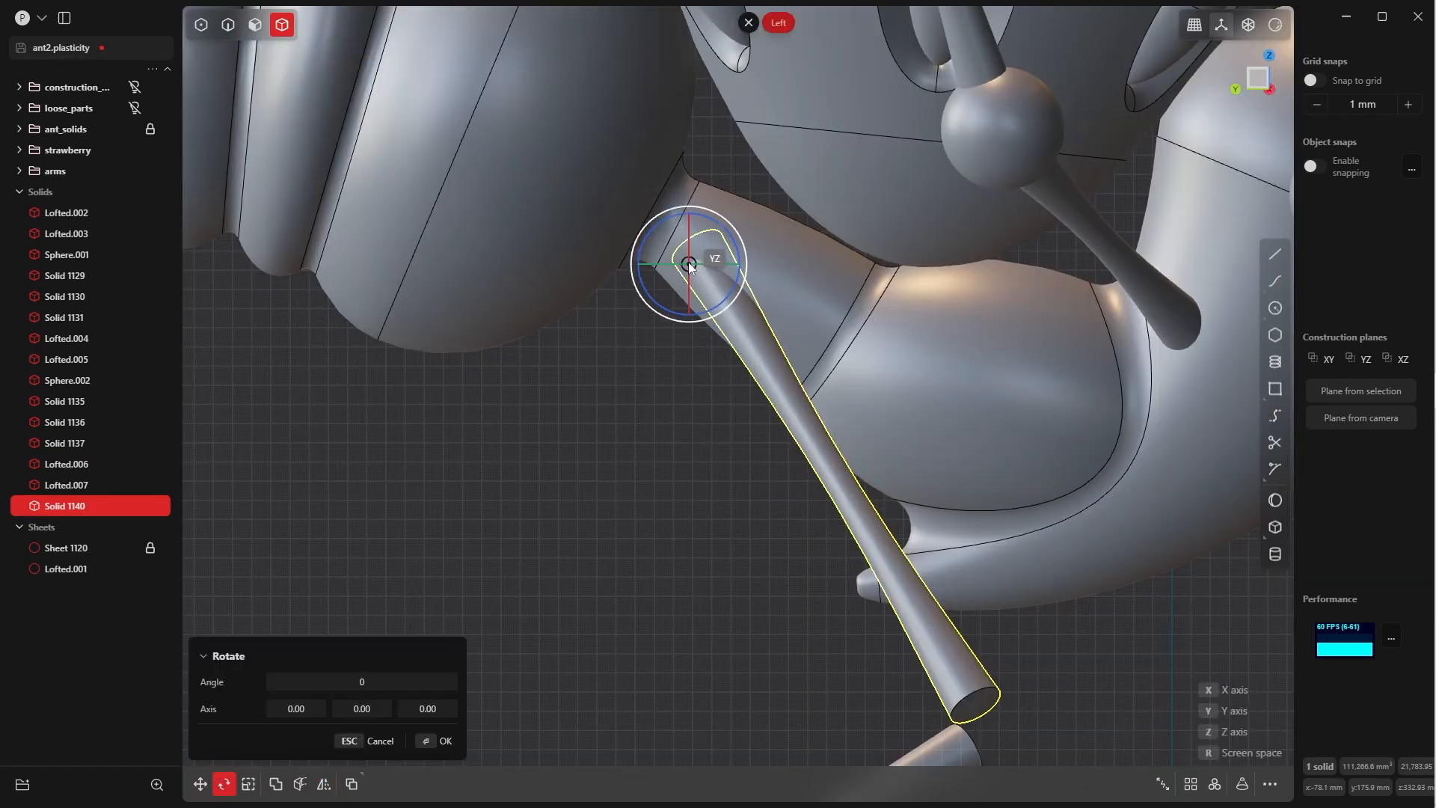
left_click(685, 246)
left_click_drag(649, 209, 580, 229)
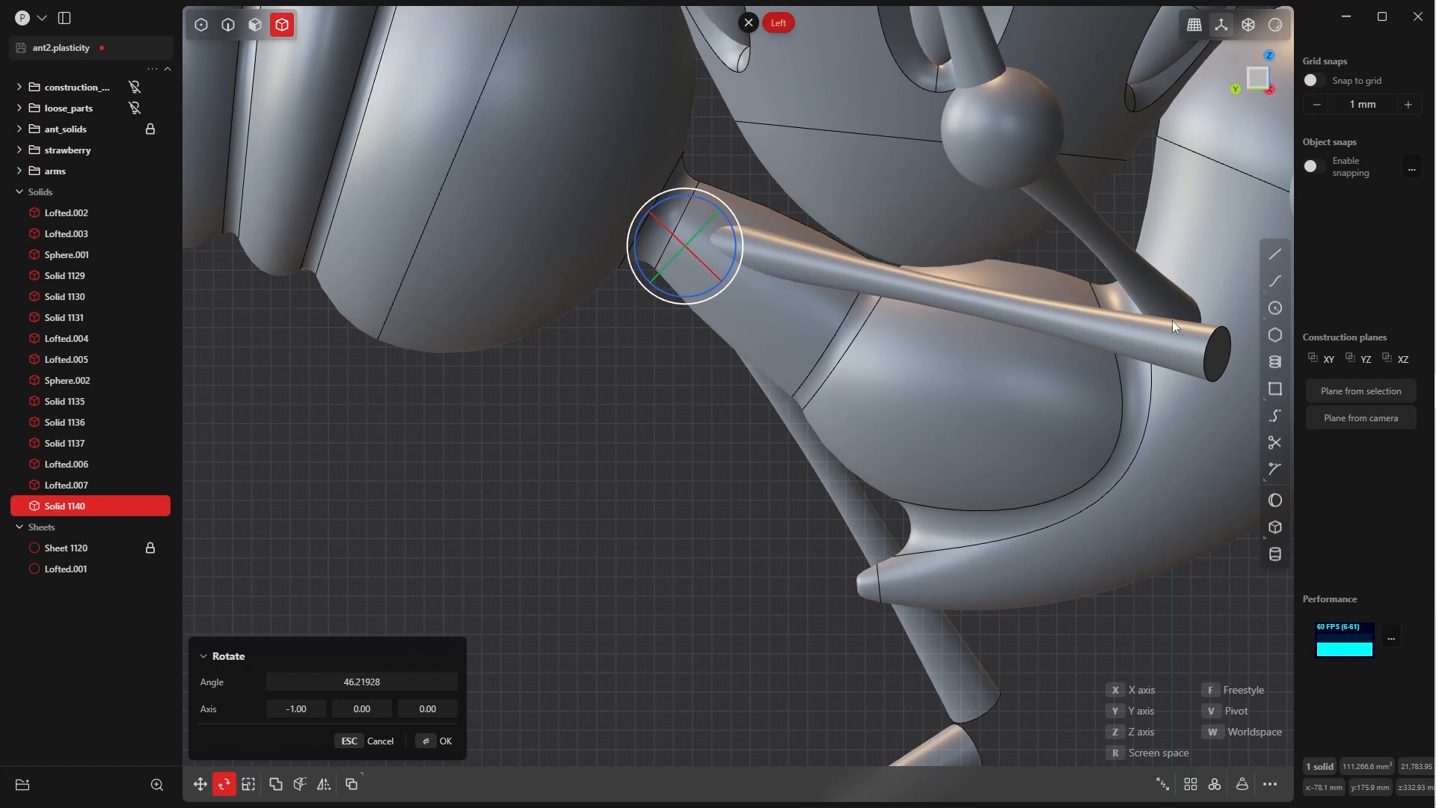
scroll(1171, 324, "down", 3)
right_click(935, 306)
middle_click_drag(830, 255, 785, 232)
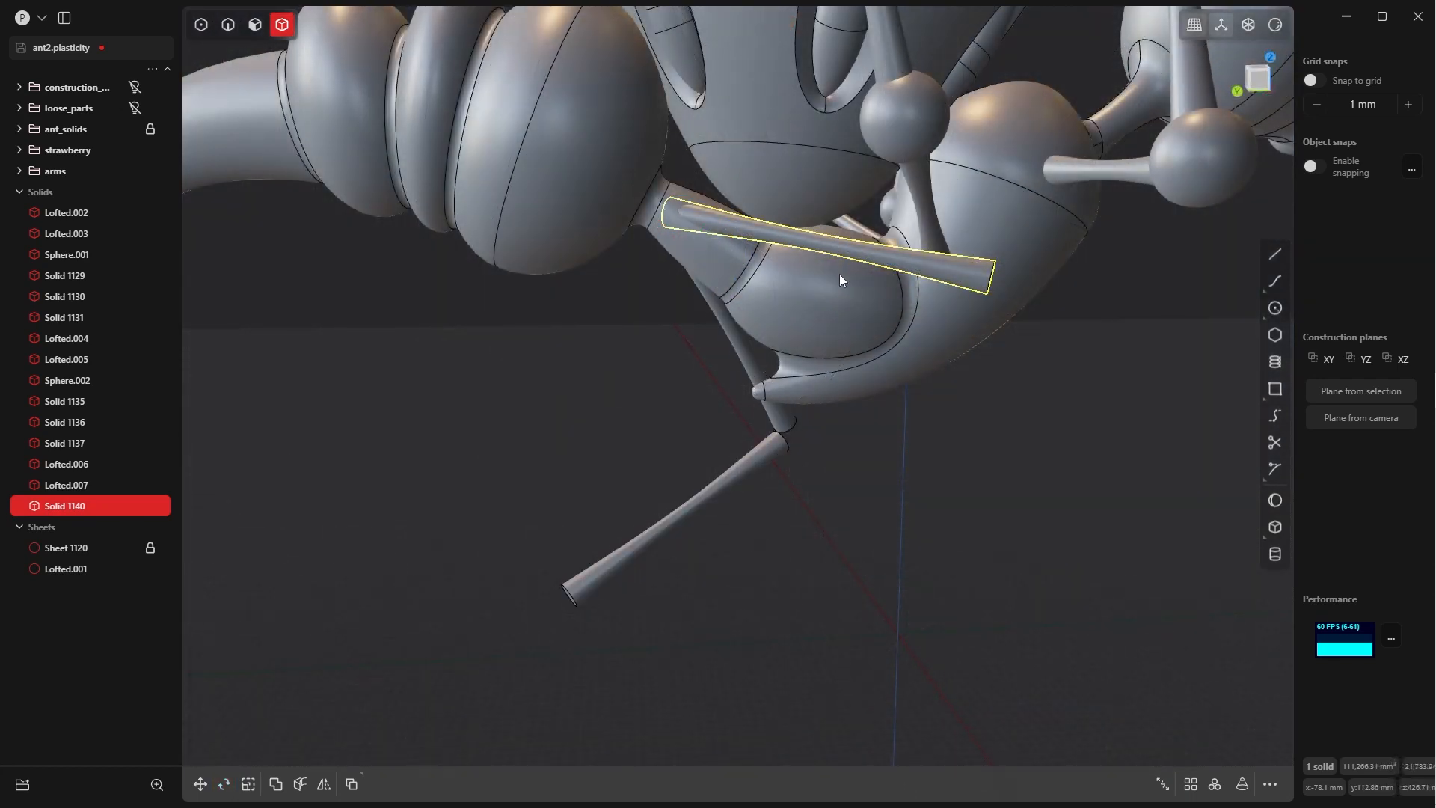
- Isolate the original upper leg bar to work on its end face
left_click(743, 348)
middle_click_drag(743, 348, 932, 360)
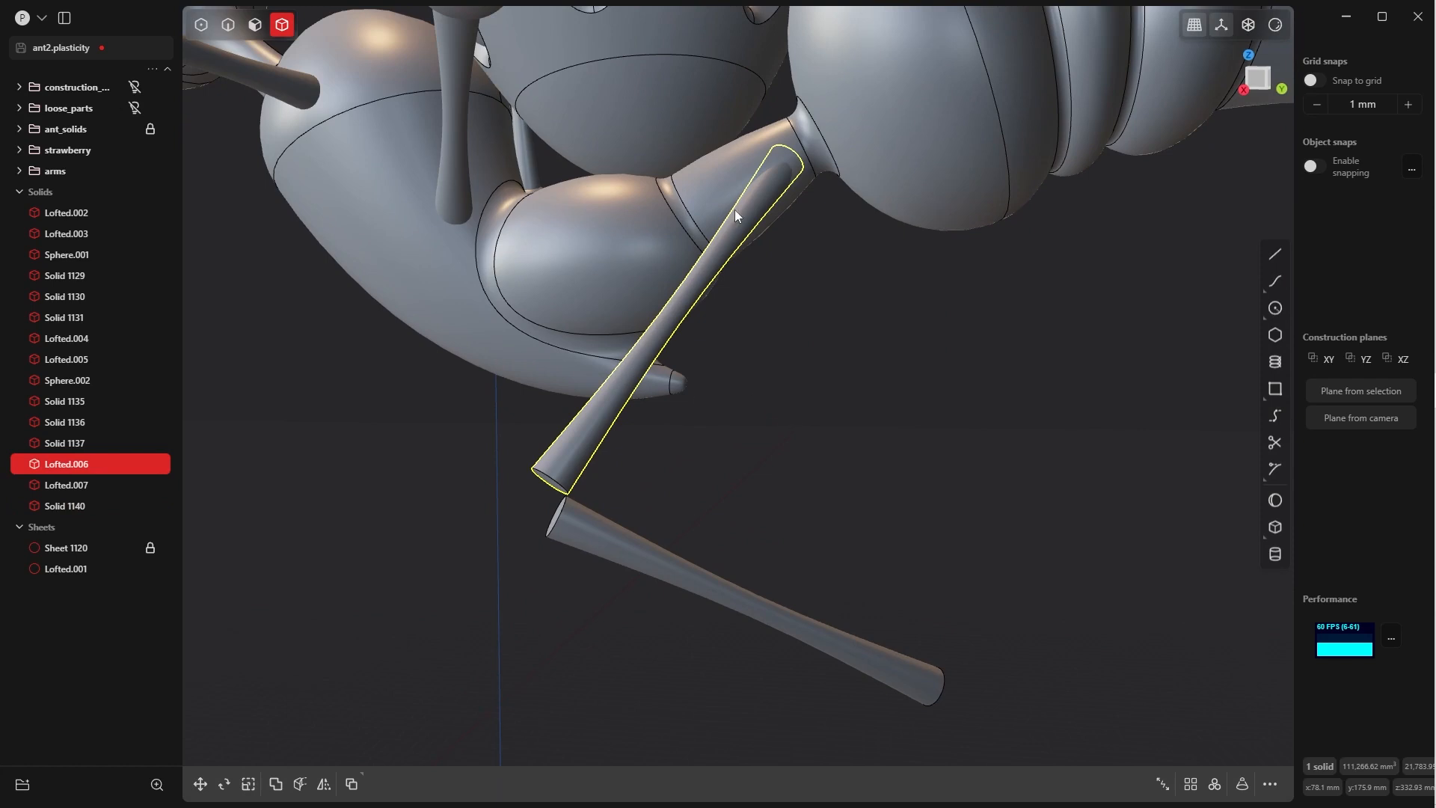
middle_click_drag(692, 301, 739, 414)
key("shift+h")
middle_click_drag(758, 332, 778, 343)
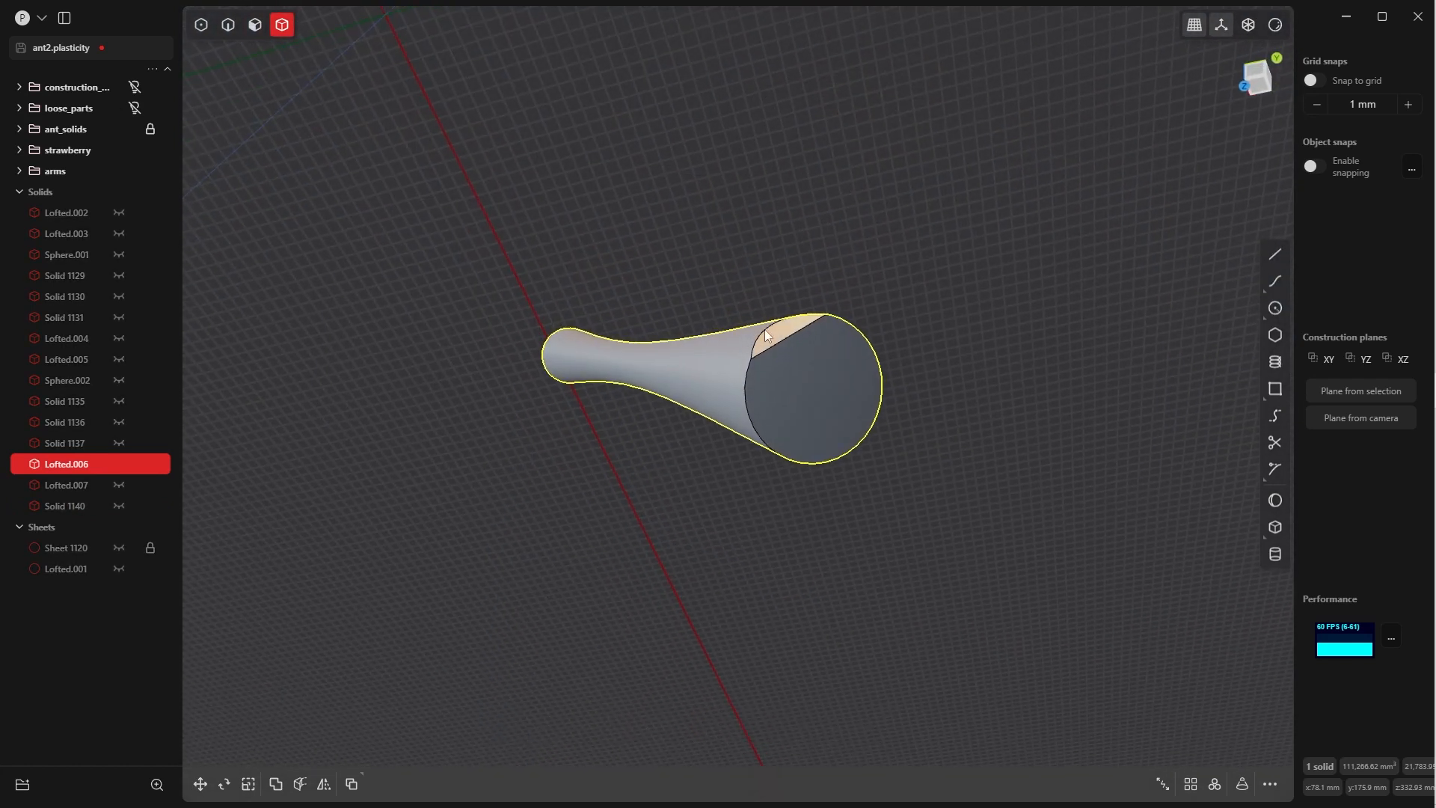
- Try offsetting the small flat facet at the bar's wider end by 16.51 mm, and undo the offset
middle_click_drag(645, 323, 625, 293)
key("Tab")
left_click(545, 382)
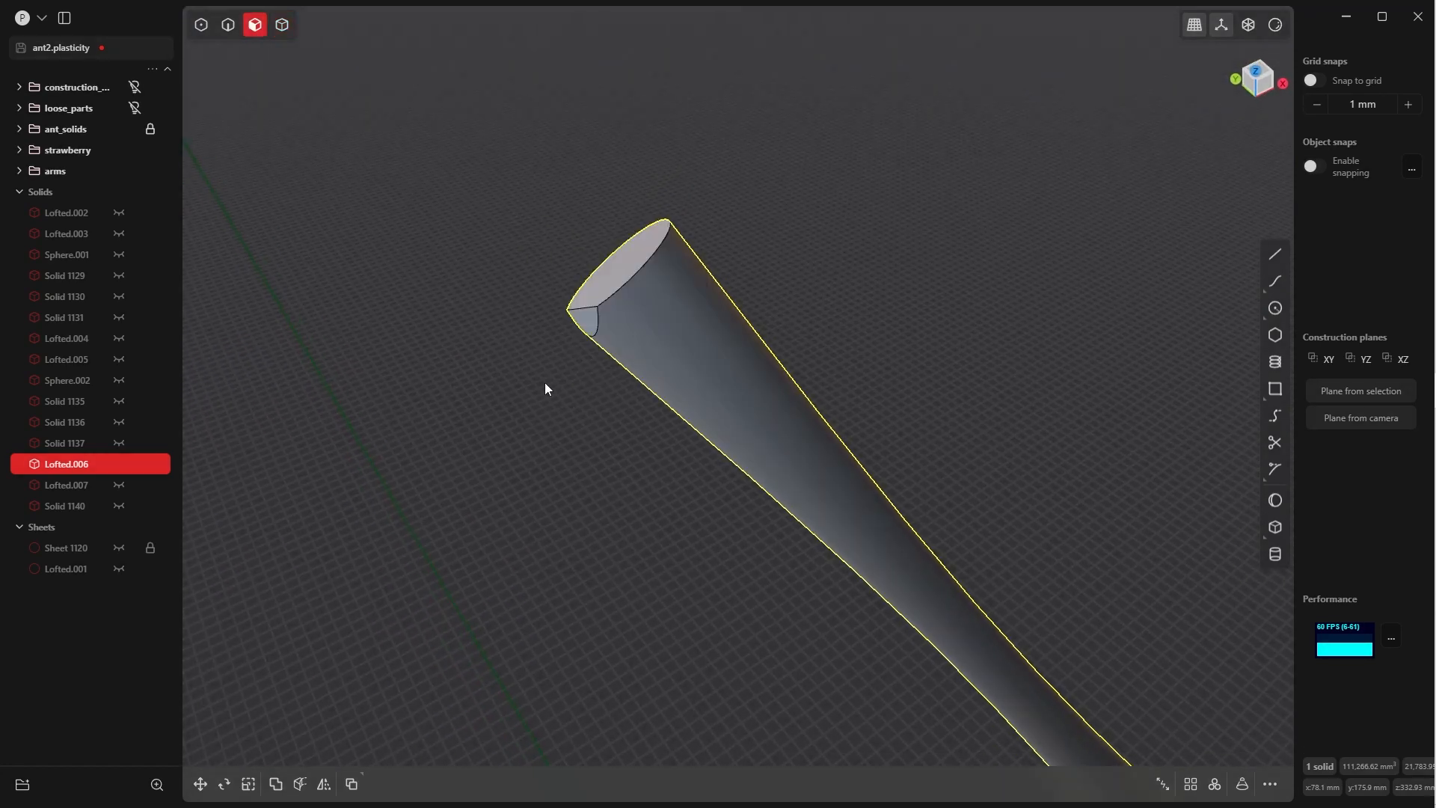
left_click(584, 319)
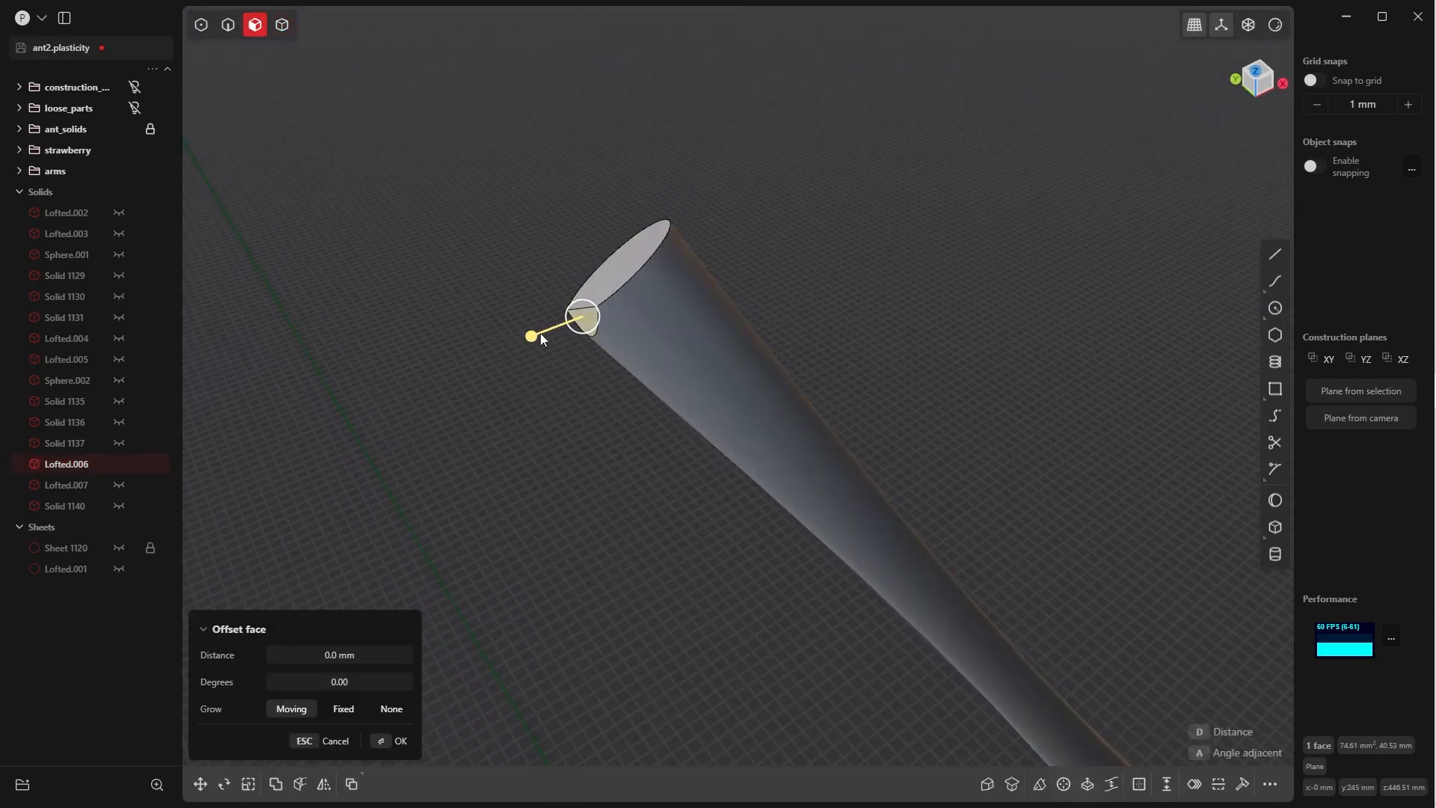
left_click_drag(540, 335, 463, 365)
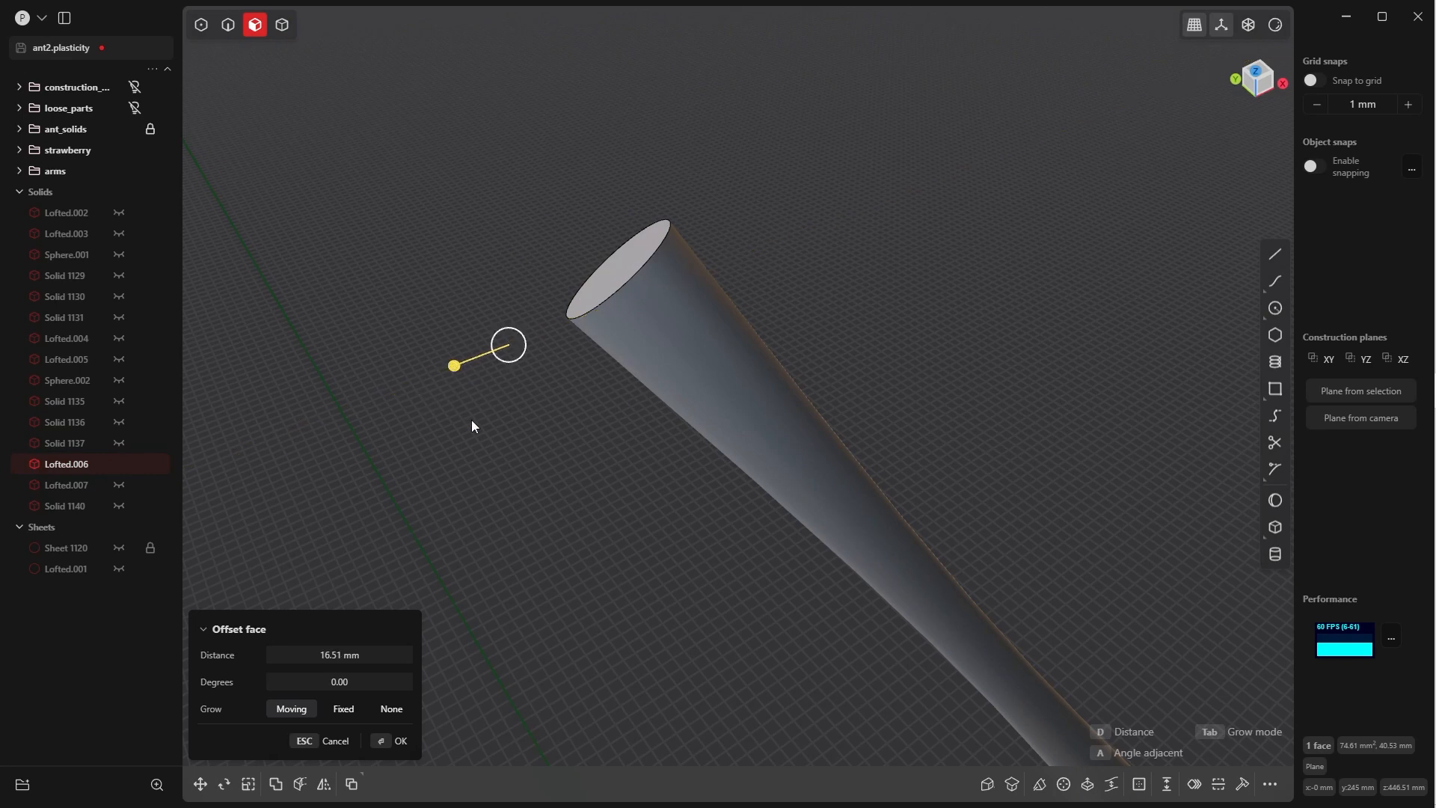
left_click(390, 740)
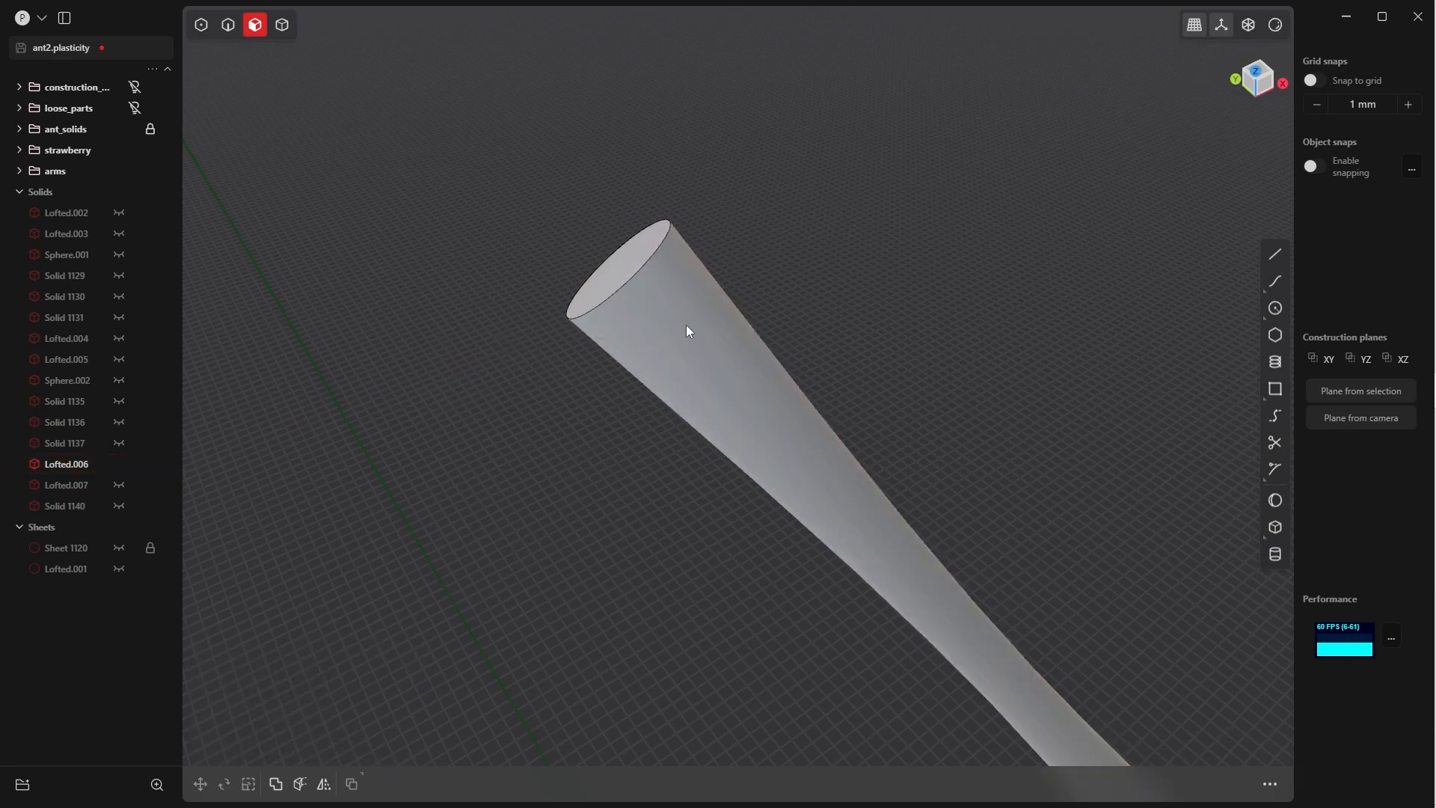
scroll(685, 324, "down", 3)
key("ctrl+z")
left_click(739, 257)
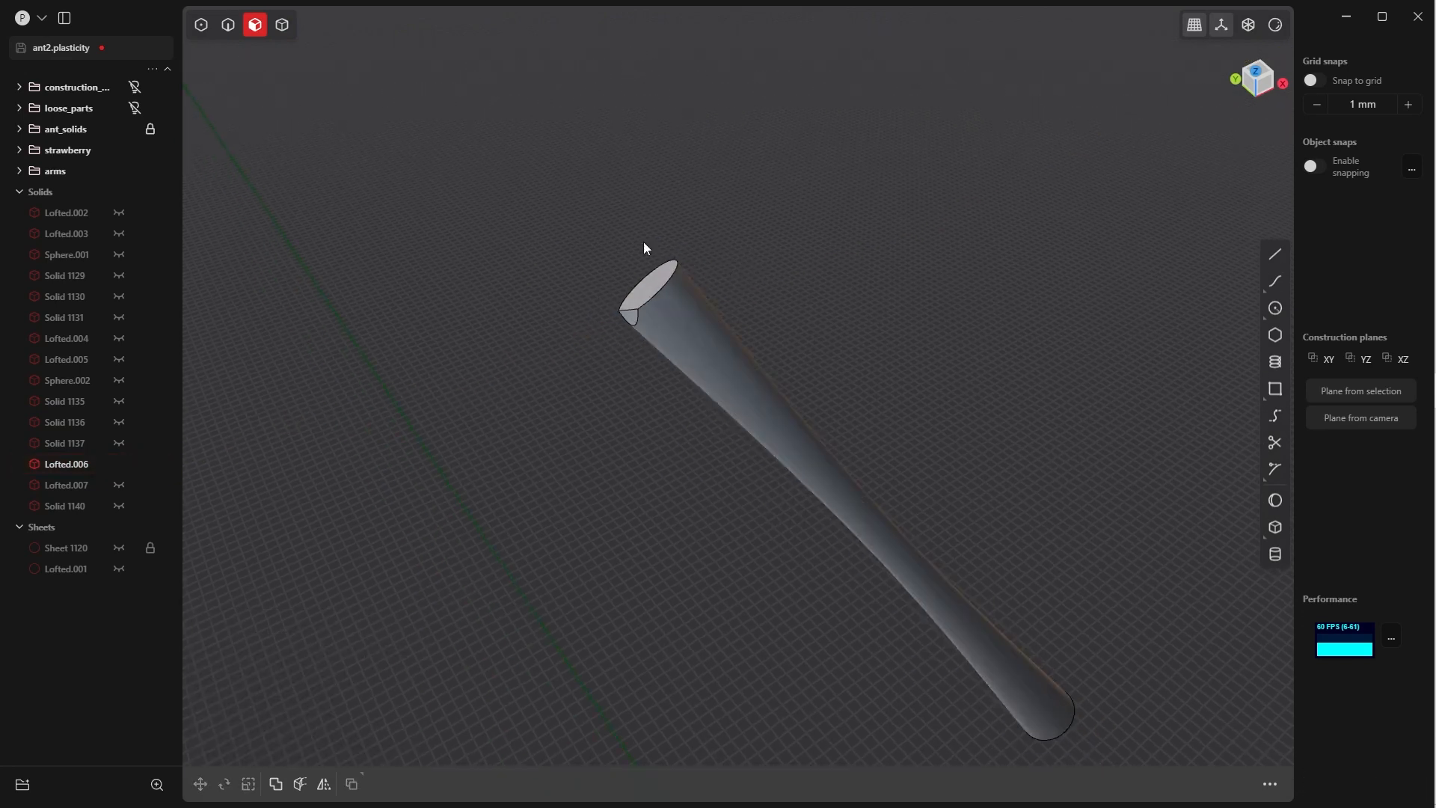
- Offset the small flat facet at the bar's end by 12.11 mm to make the end fully round
middle_click_drag(643, 246, 670, 297)
scroll(650, 322, "up", 3)
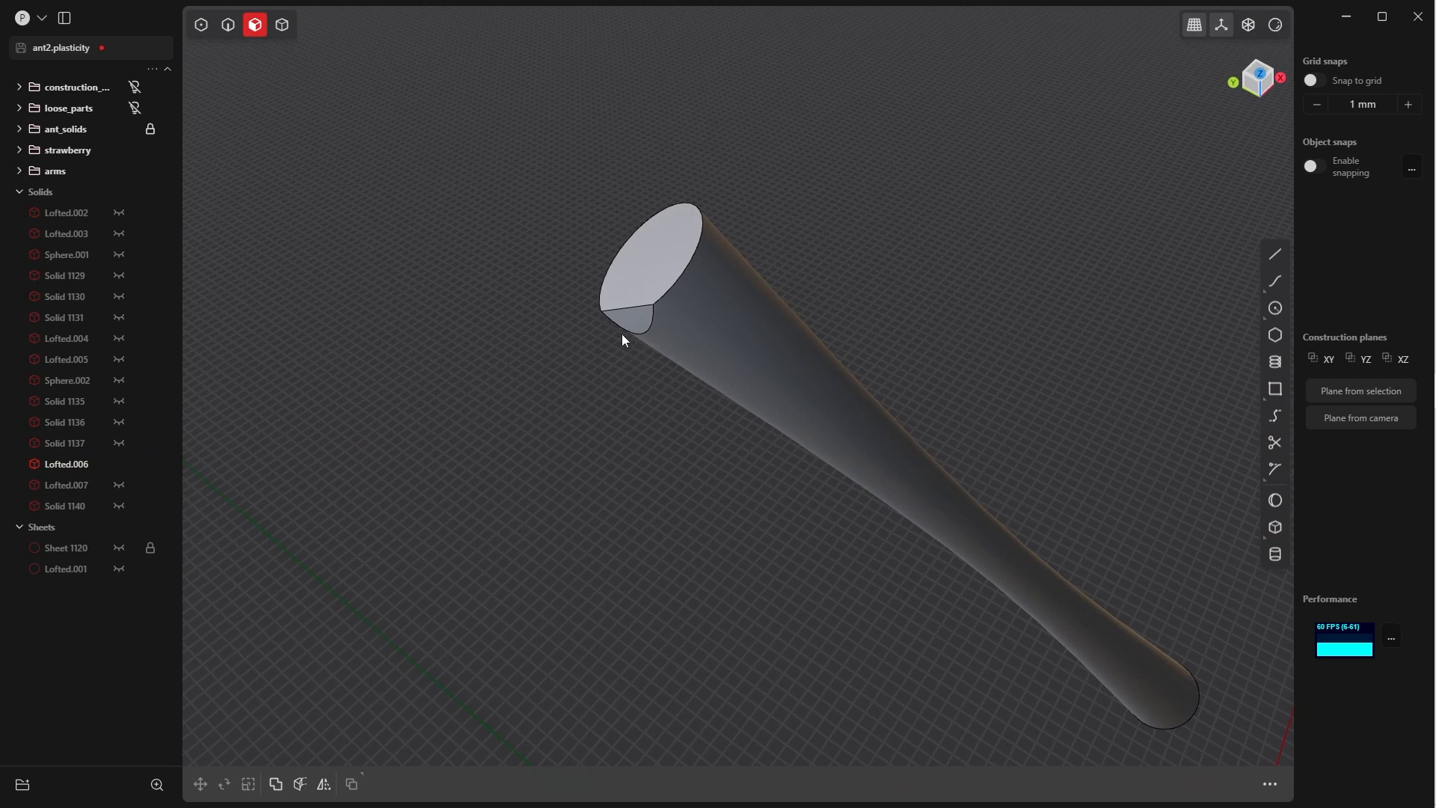
key("Tab")
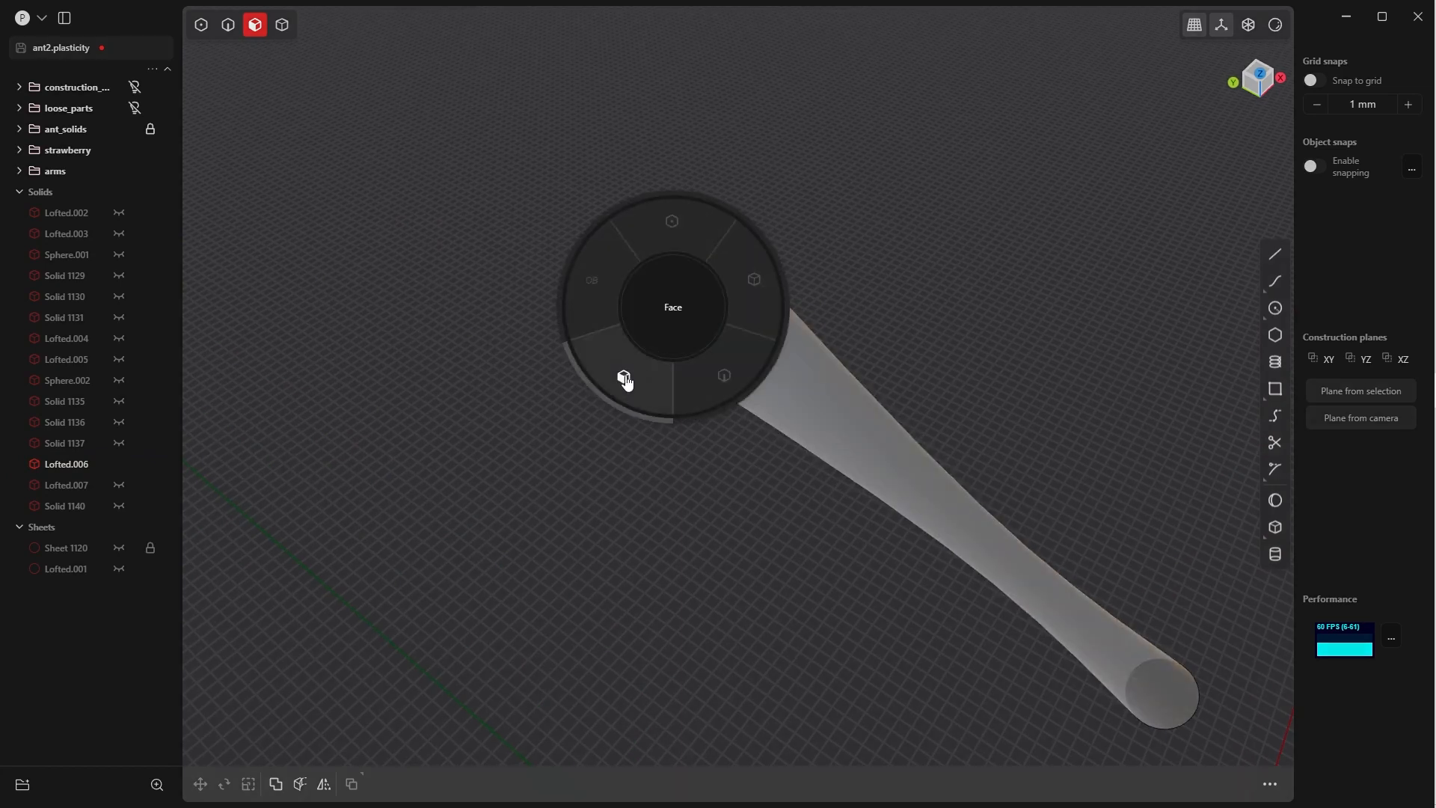
left_click(626, 380)
left_click(632, 322)
key("o")
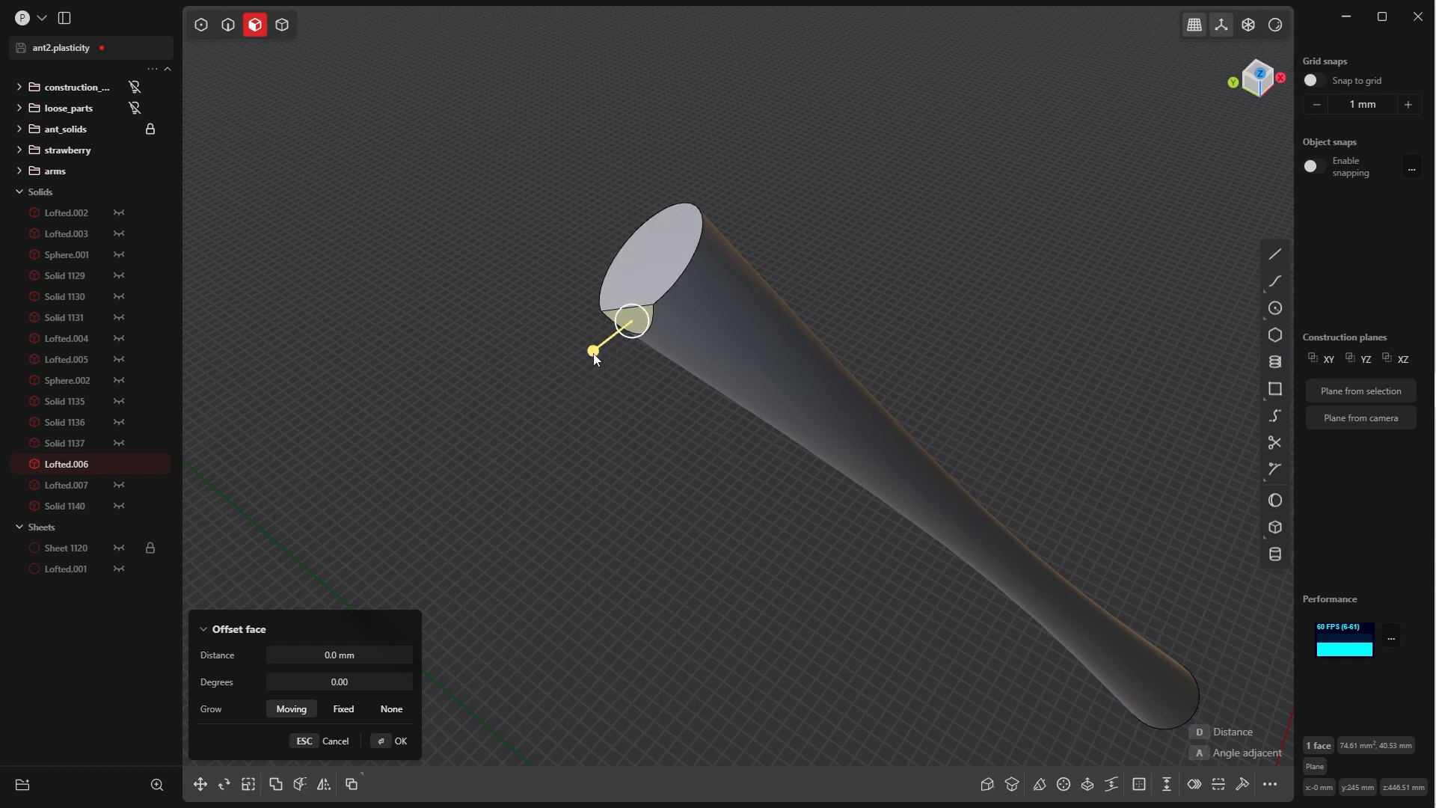
left_click_drag(596, 360, 584, 365)
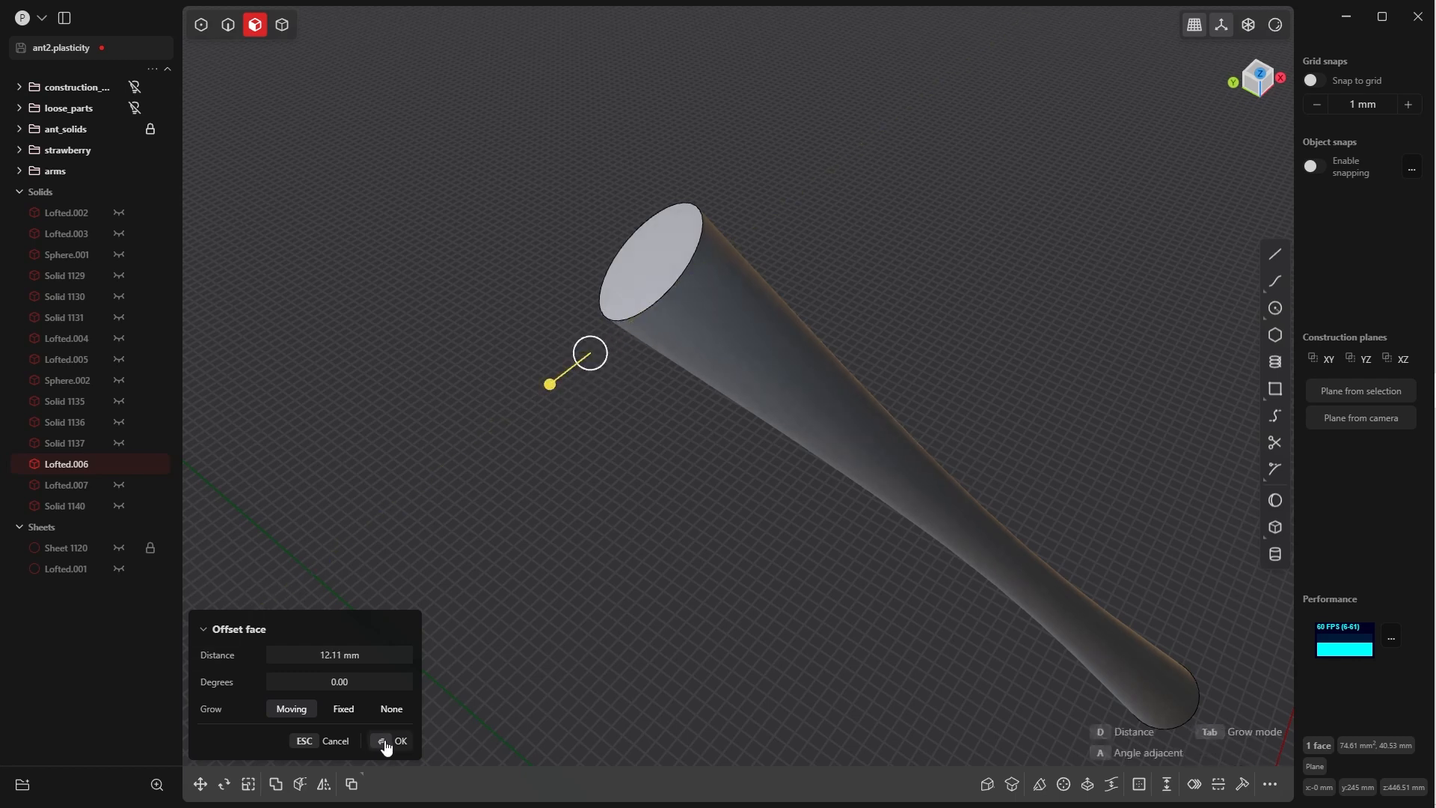
left_click(385, 743)
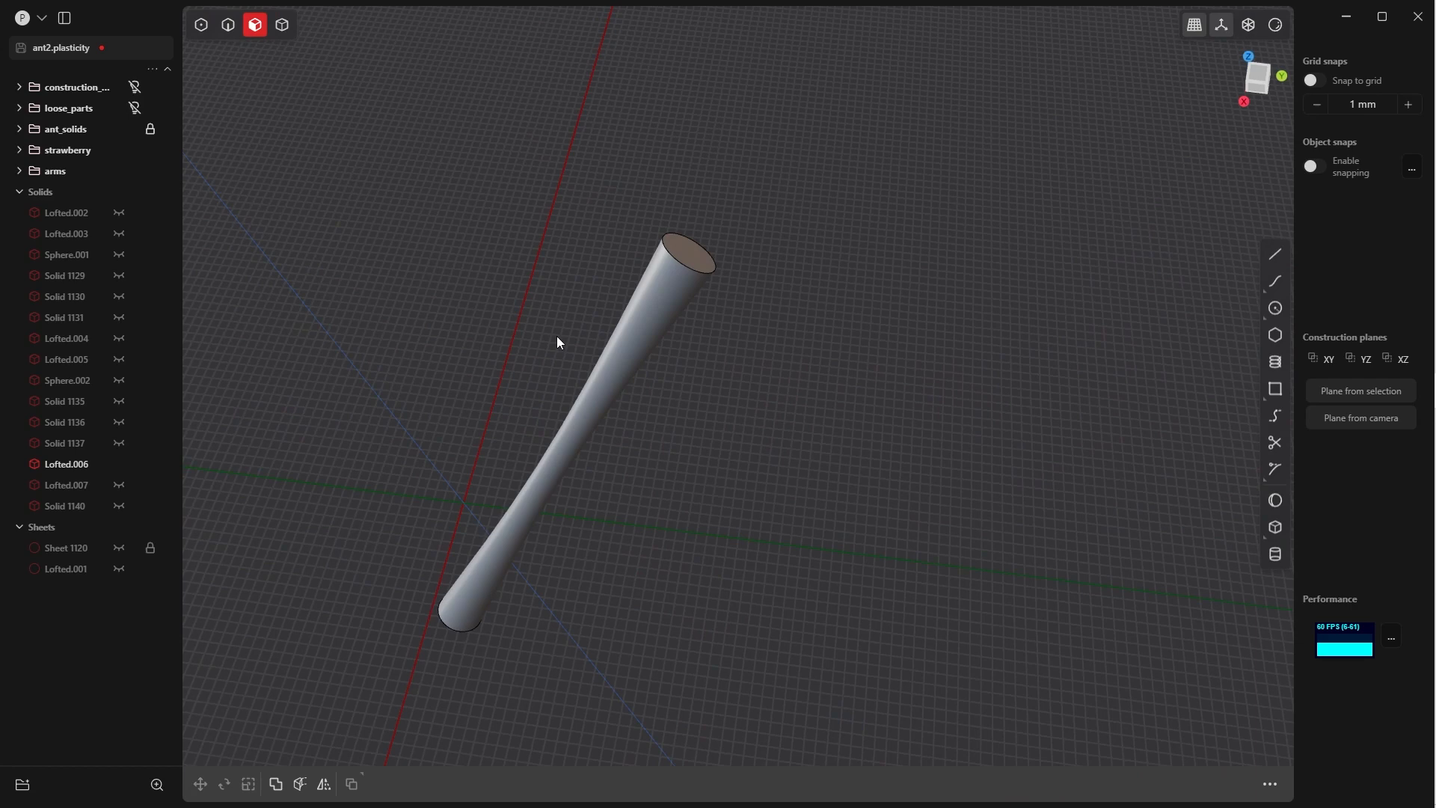
- Shorten the upper leg bar by scaling it along its length, with object snapping enabled and the pivot at its upper end face's centre
key("grave")
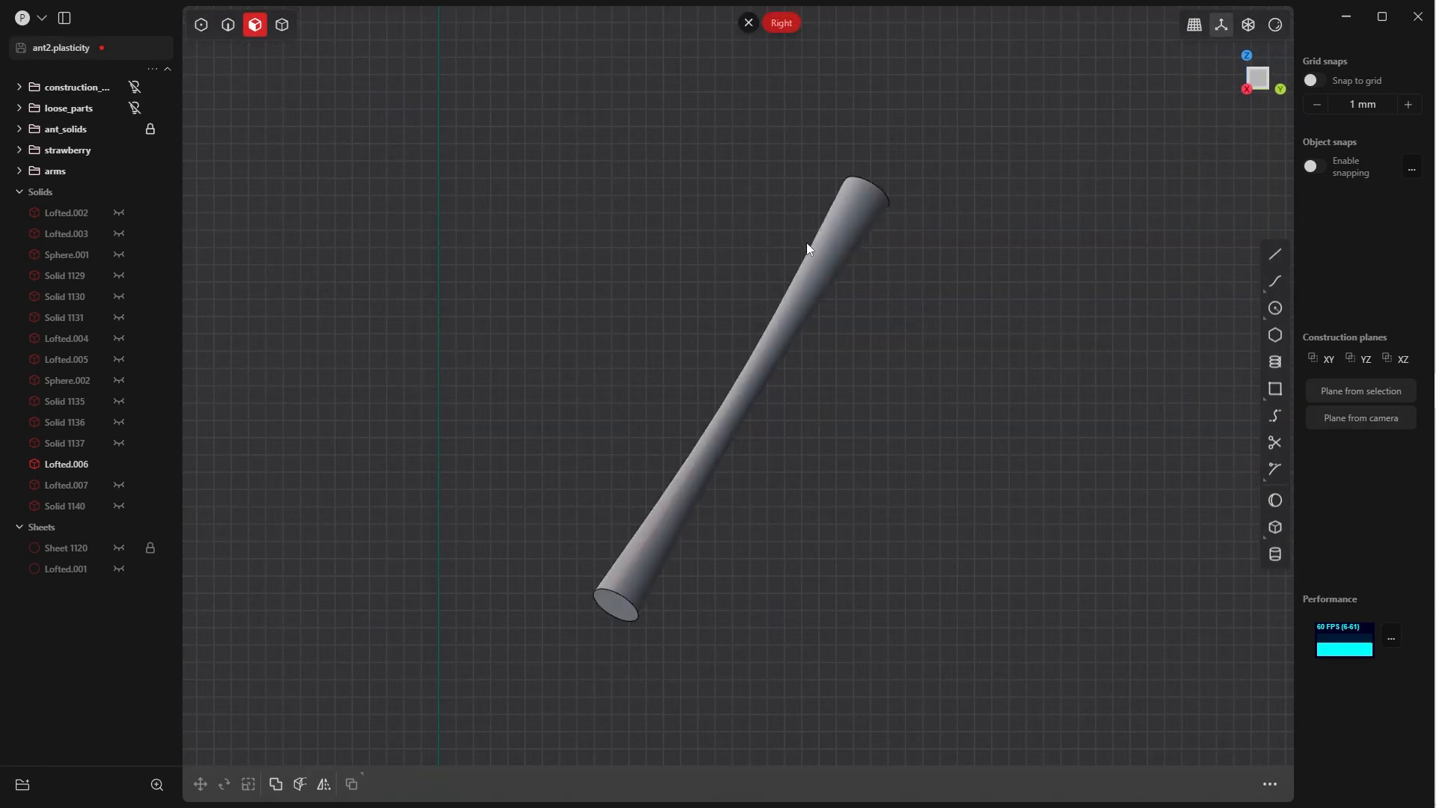
key("Tab")
left_click(881, 220)
left_click(841, 258)
middle_click_drag(840, 258, 684, 334)
key("s")
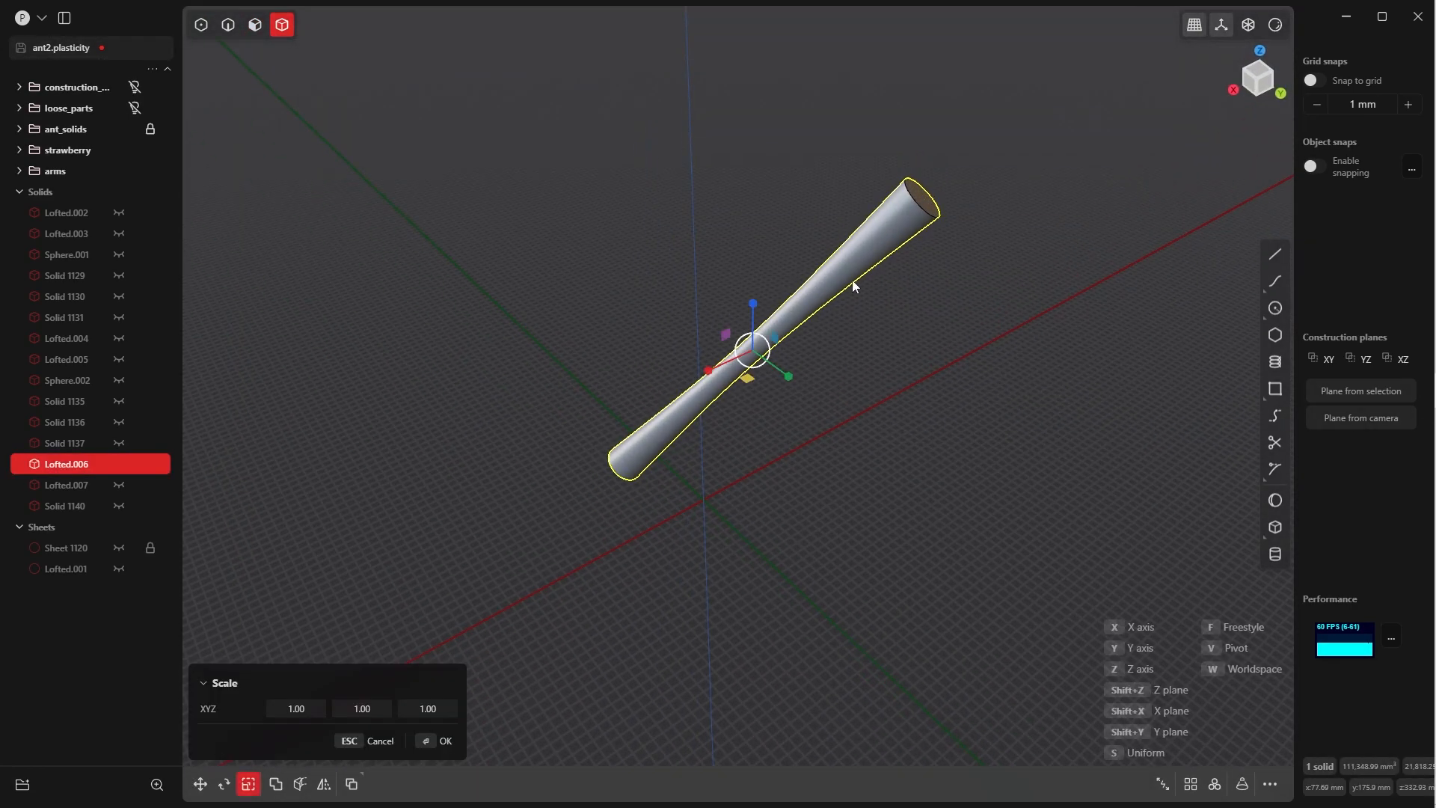
key("v")
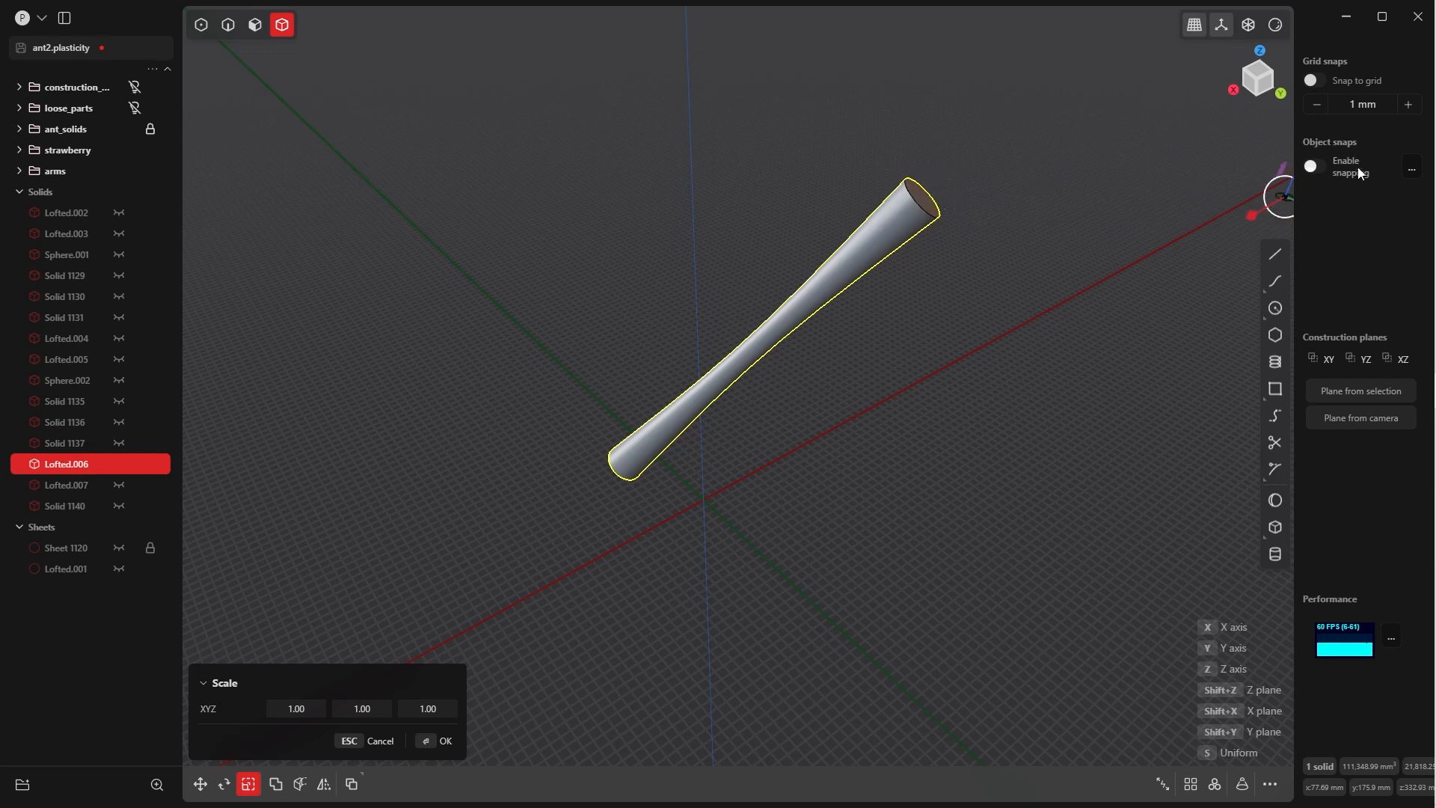
left_click(924, 198)
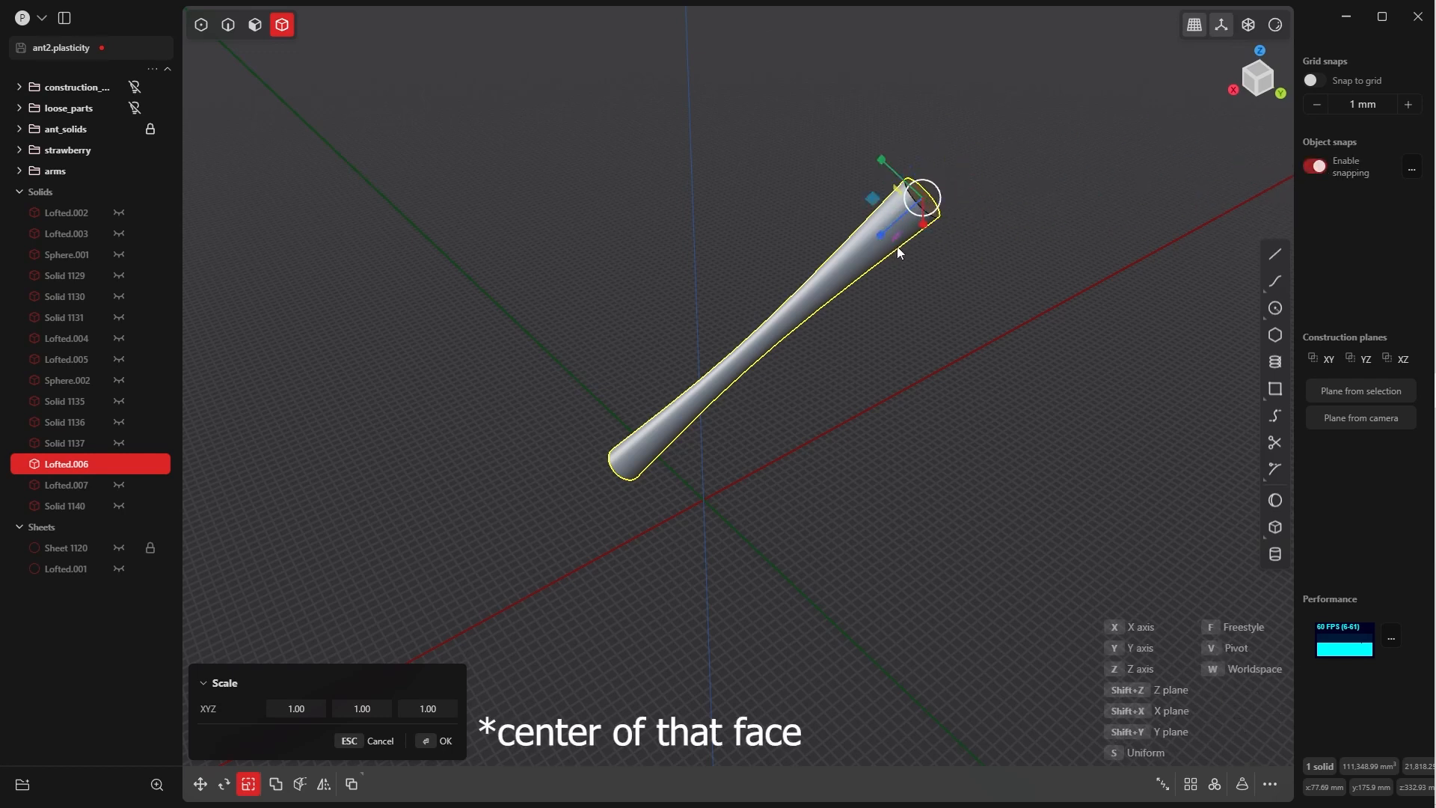
key("z")
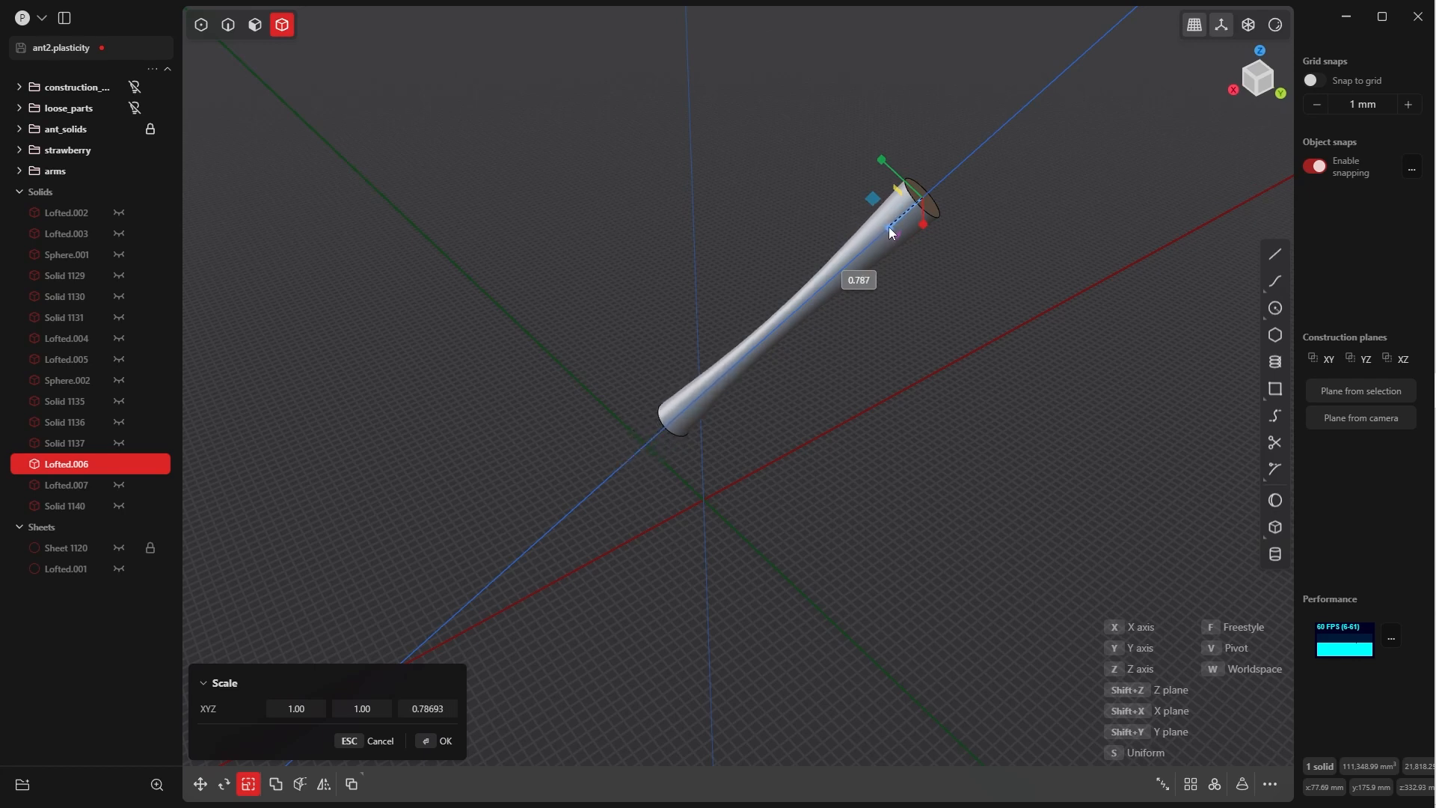
left_click(888, 227)
left_click(448, 711)
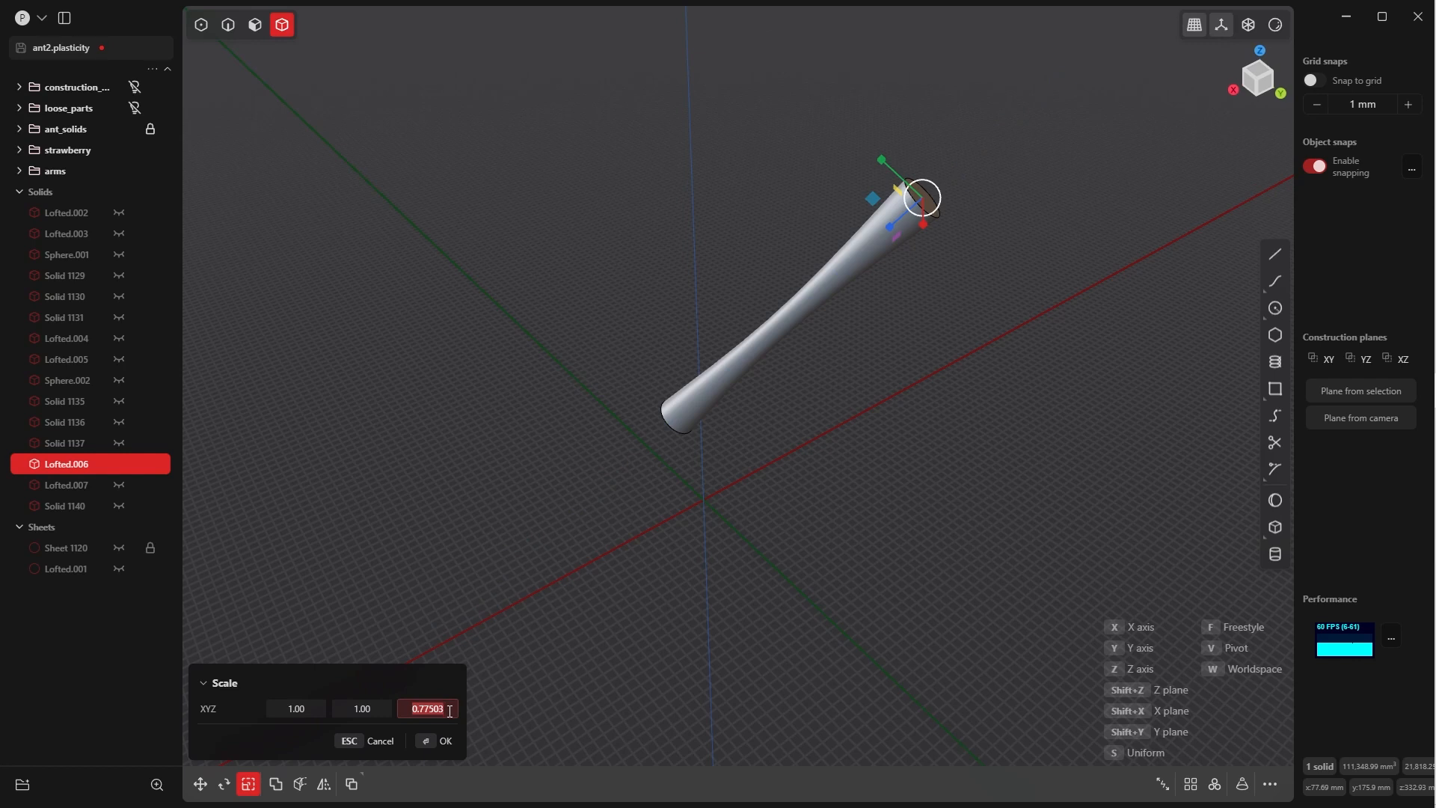
key("BackSpace")
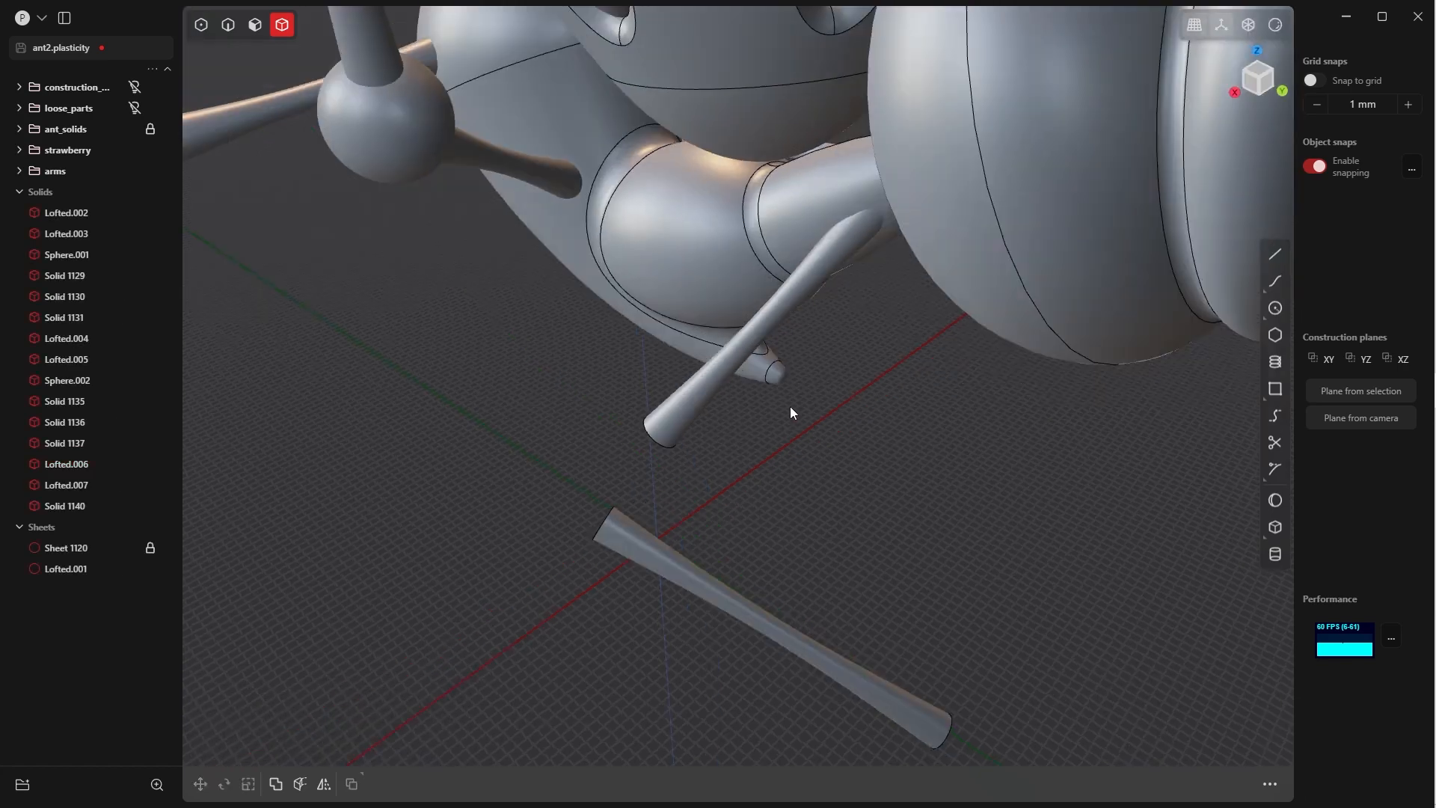
- Move the lower leg bar up toward the shortened upper bar's lower end in the side and front views
middle_click_drag(789, 406, 814, 379)
key("KP_3")
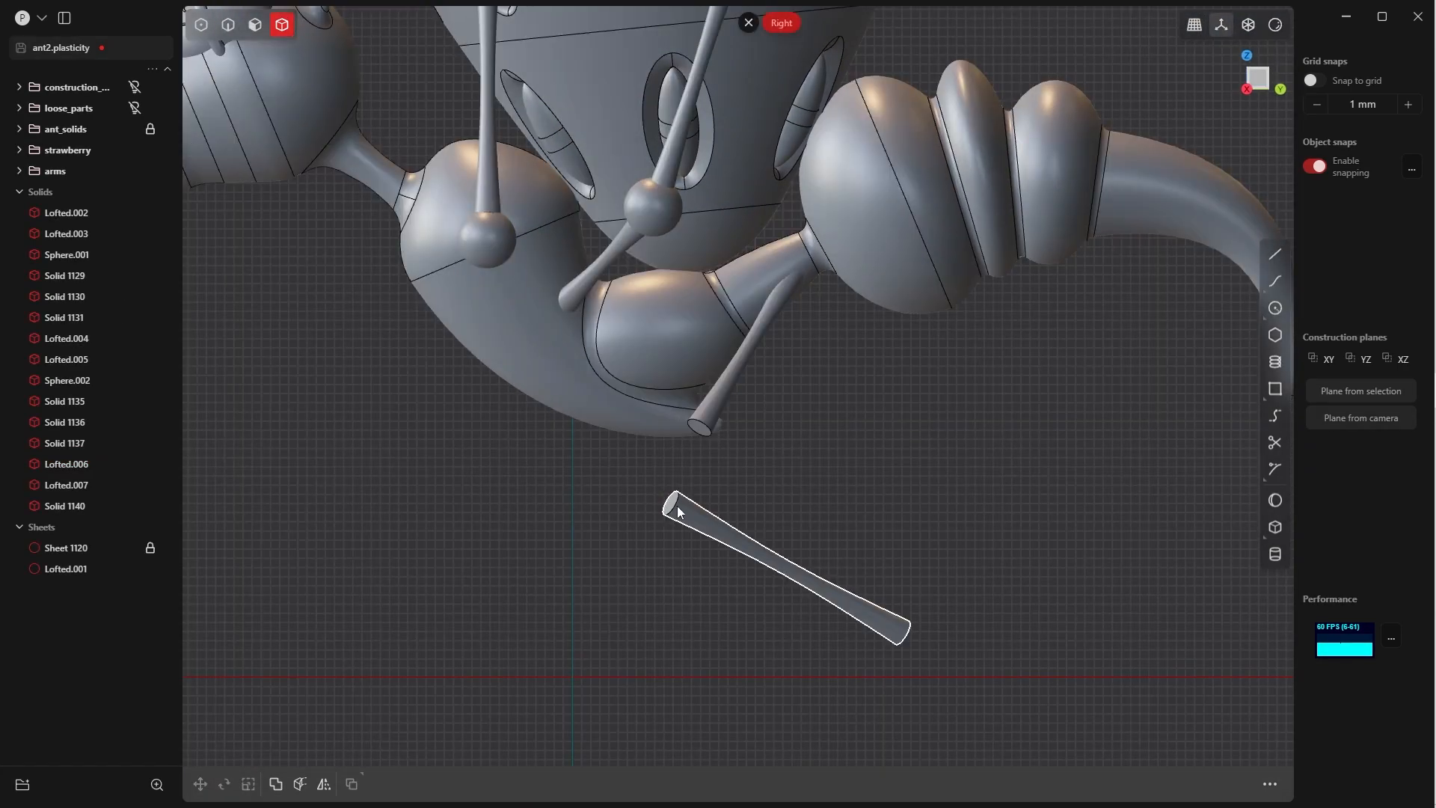
left_click(676, 507)
key("g")
key("g")
key("grave")
key("g")
key("g")
left_click(833, 469)
- Rotate the lower leg bar slightly in the front view and move it against the upper bar's end
key("r")
key("r")
left_click(900, 463)
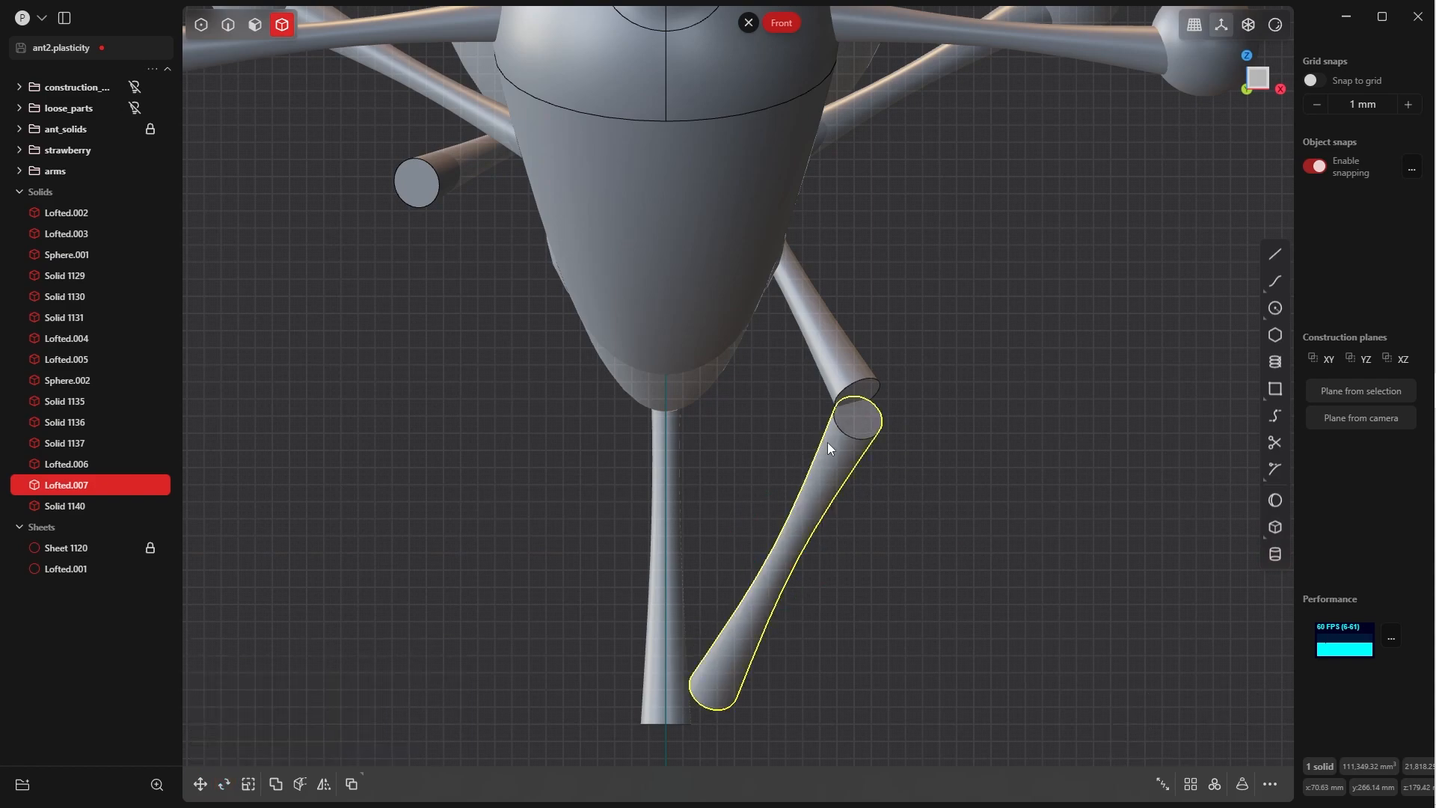
key("g")
key("g")
left_click(829, 453)
key("grave")
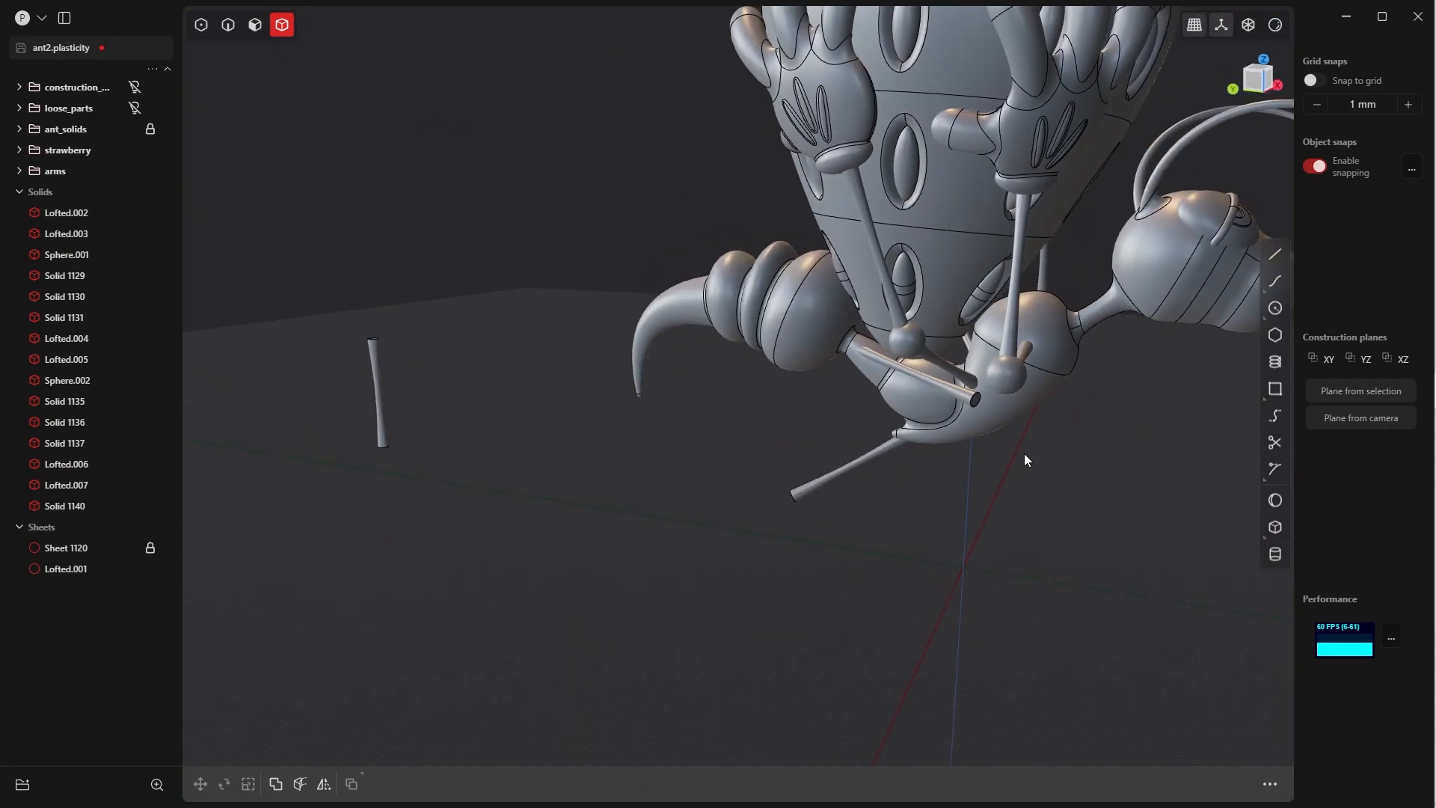
middle_click_drag(1026, 458, 1221, 439)
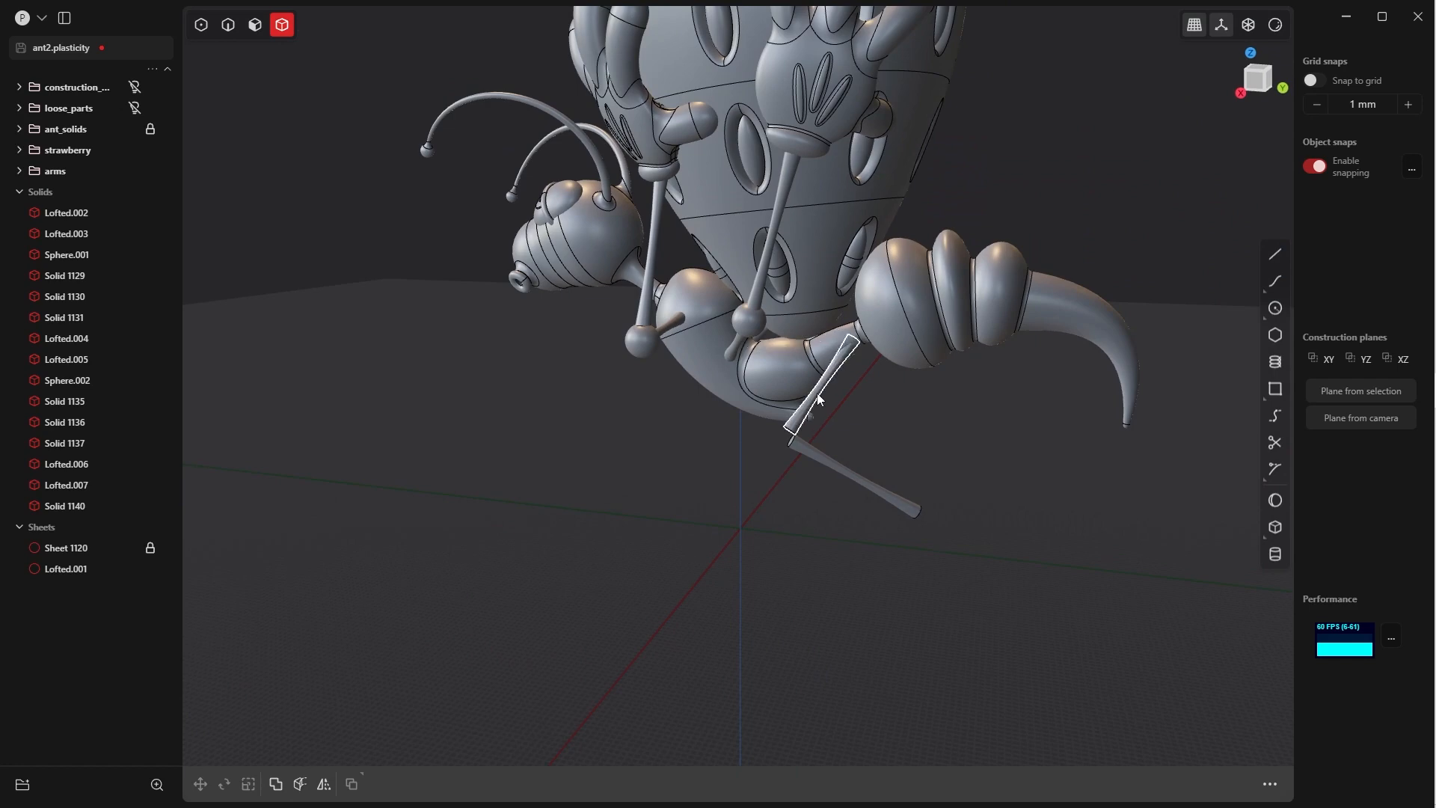
middle_click_drag(818, 395, 904, 371)
middle_click_drag(905, 371, 977, 377)
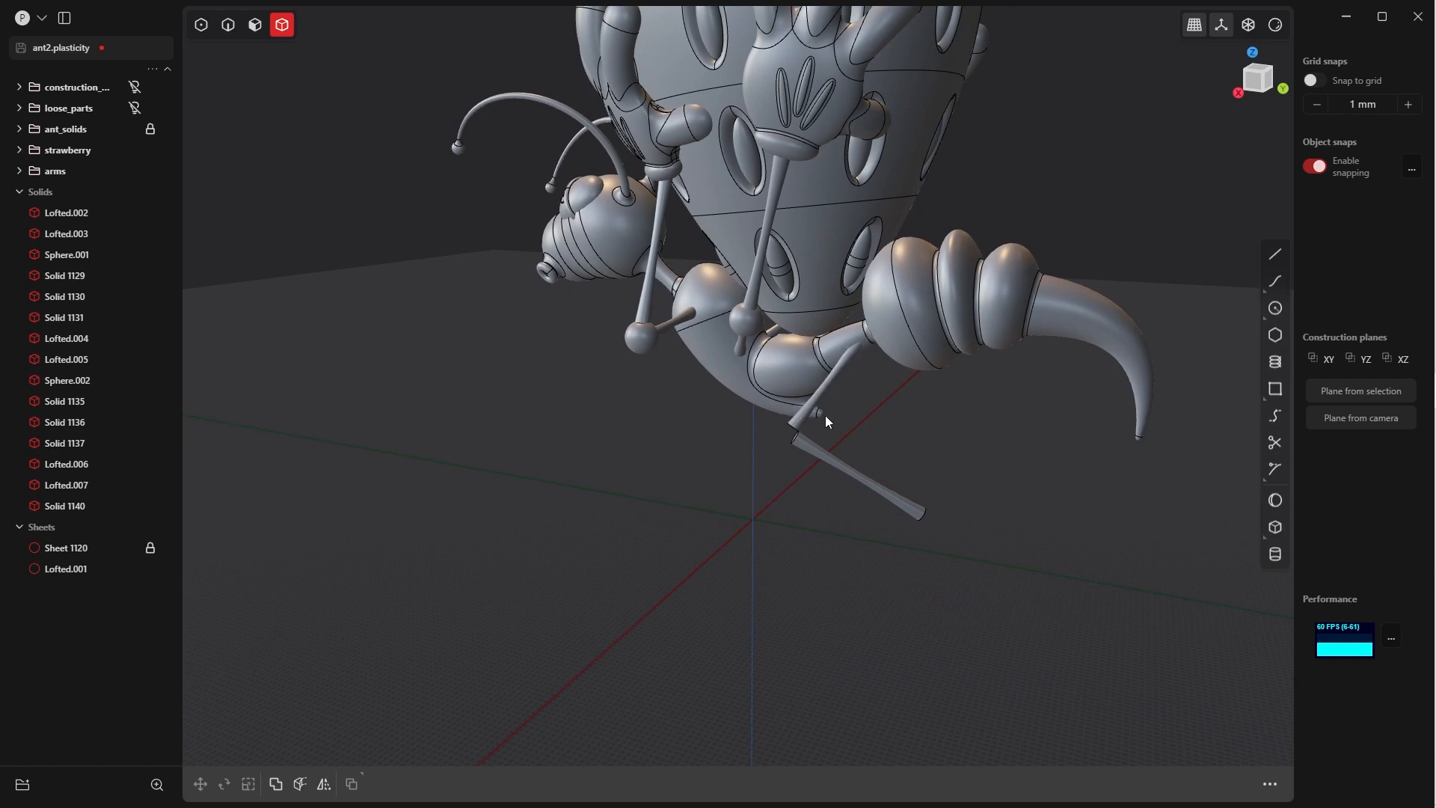
- Isolate the raised leg's upper bar and offset the small flat facet at its wide end to make the end fully round
middle_click_drag(836, 453, 643, 436)
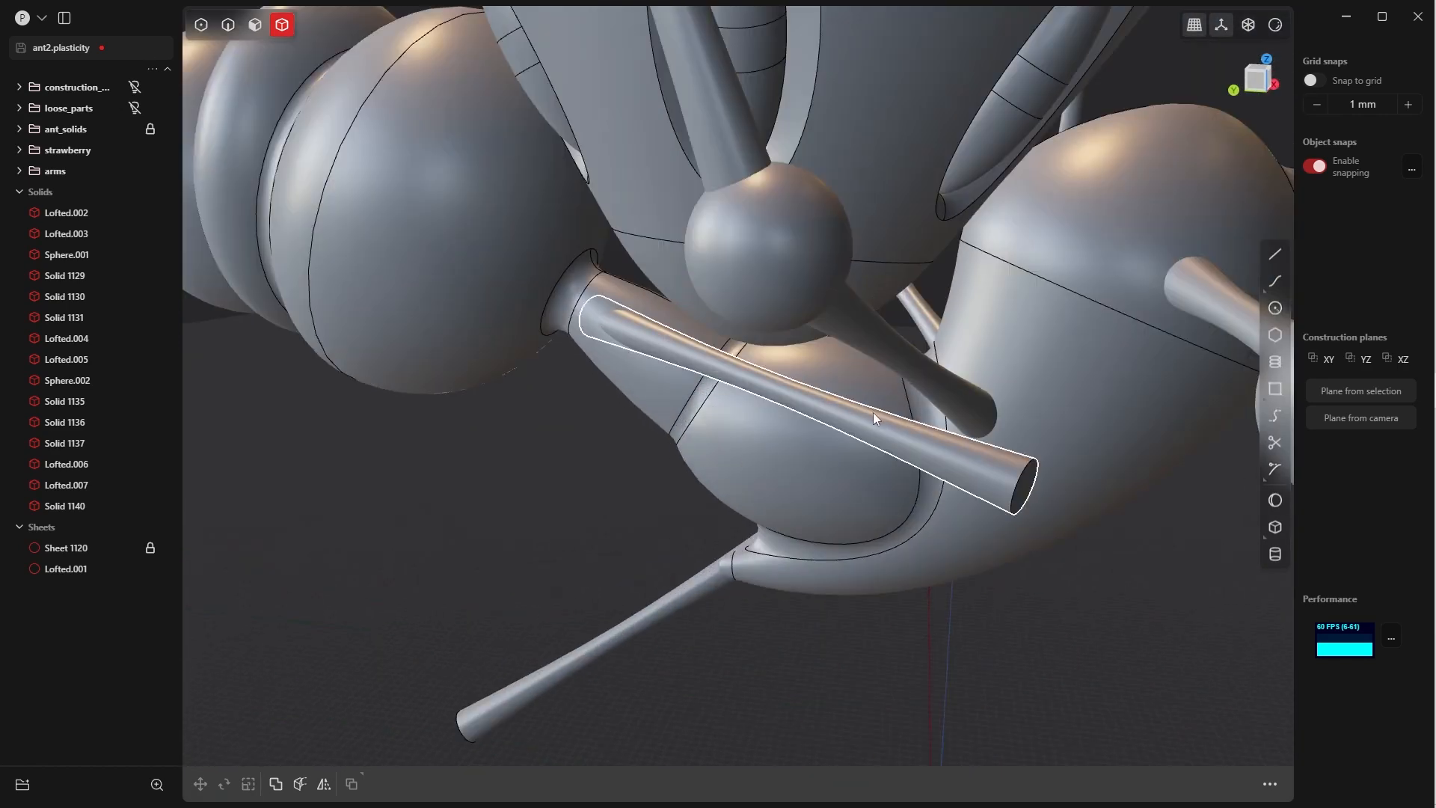
left_click(869, 422)
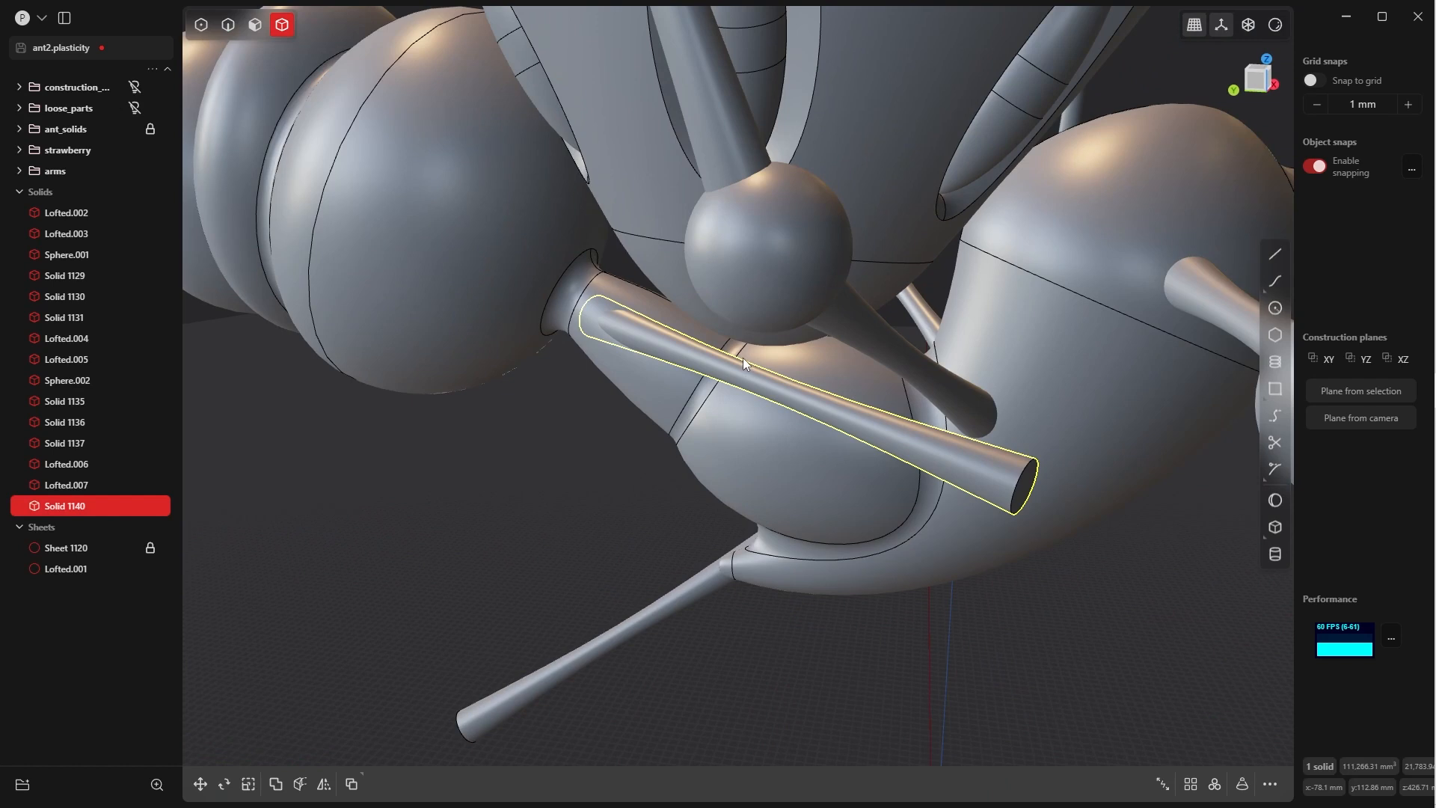
key("shift+h")
middle_click_drag(730, 360, 885, 400)
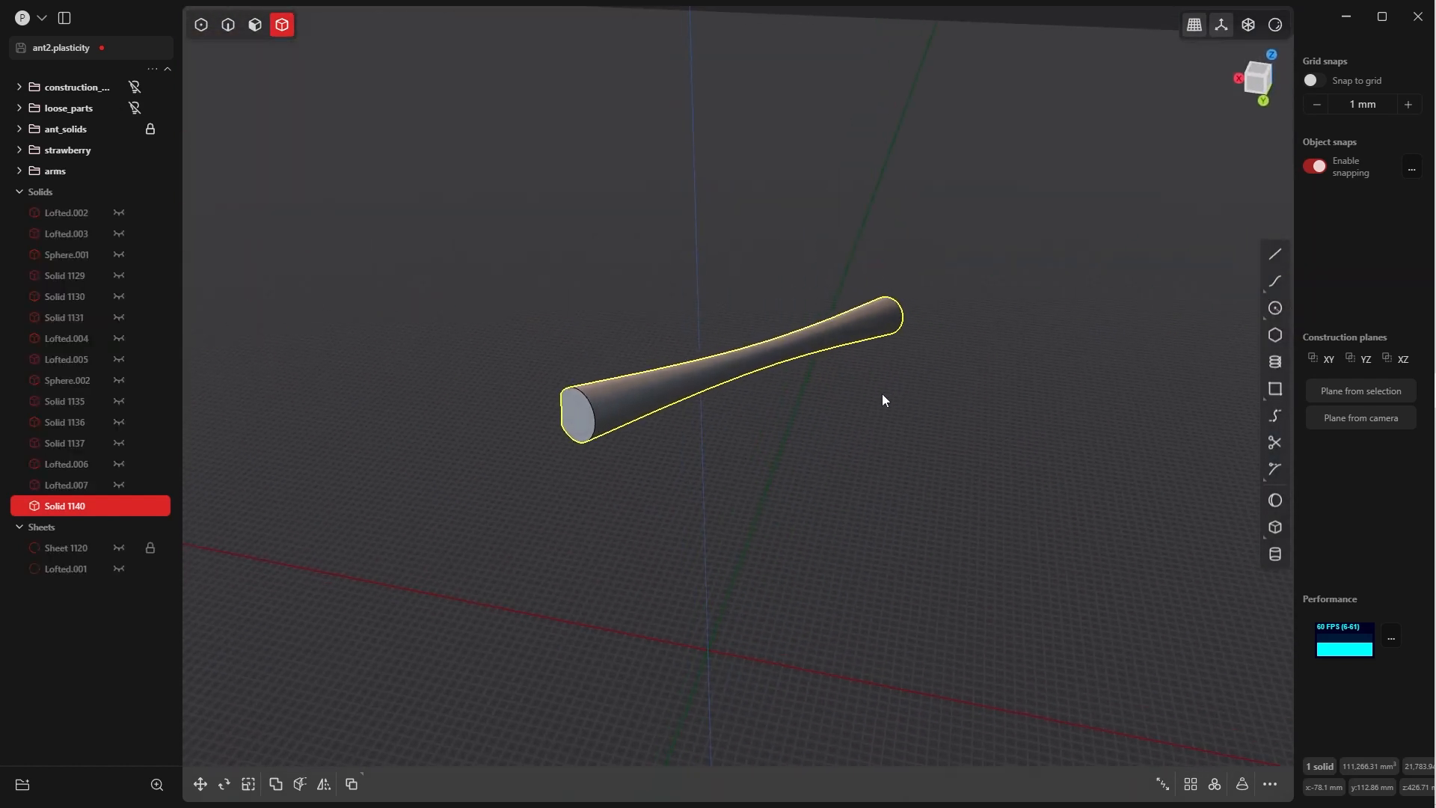
key("Tab")
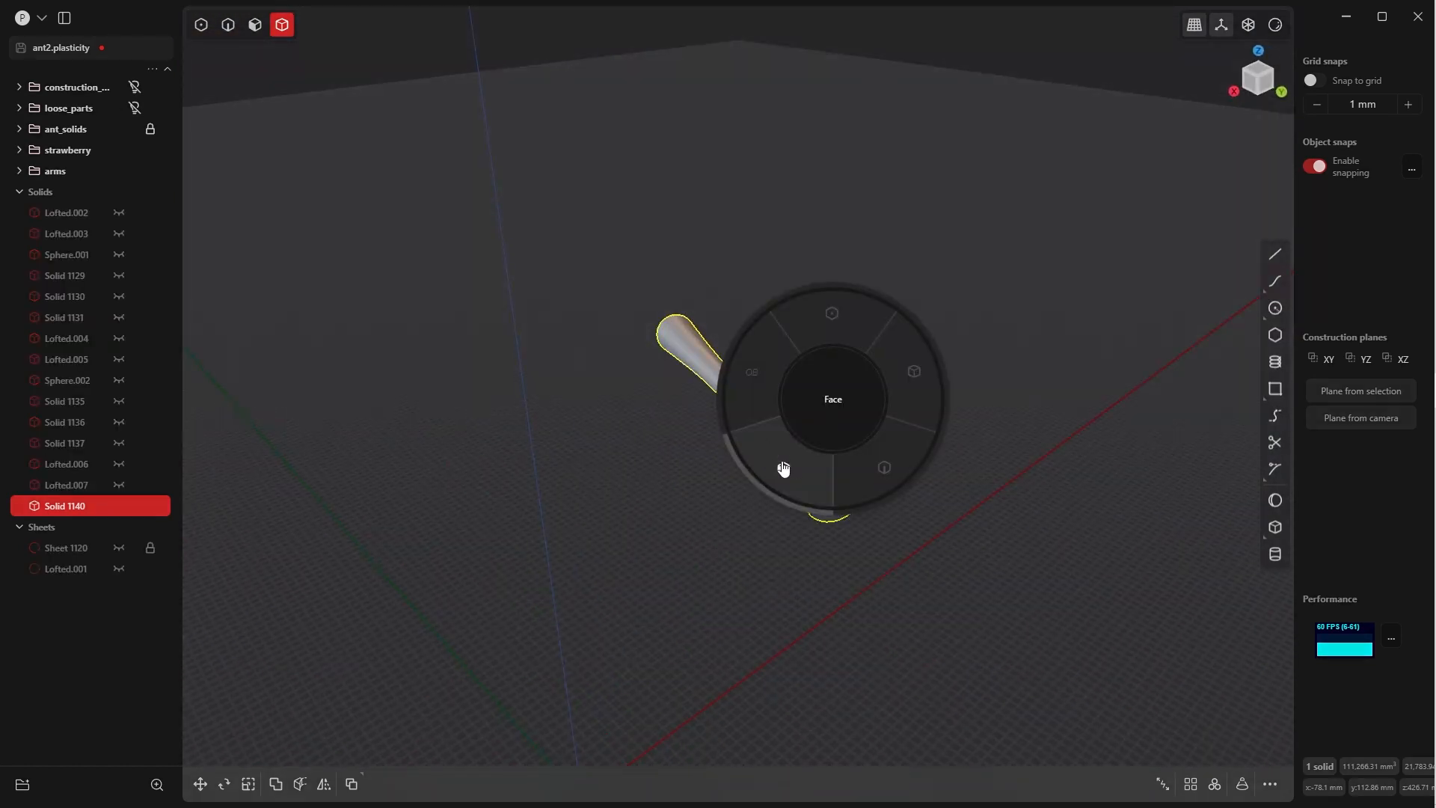
left_click(783, 469)
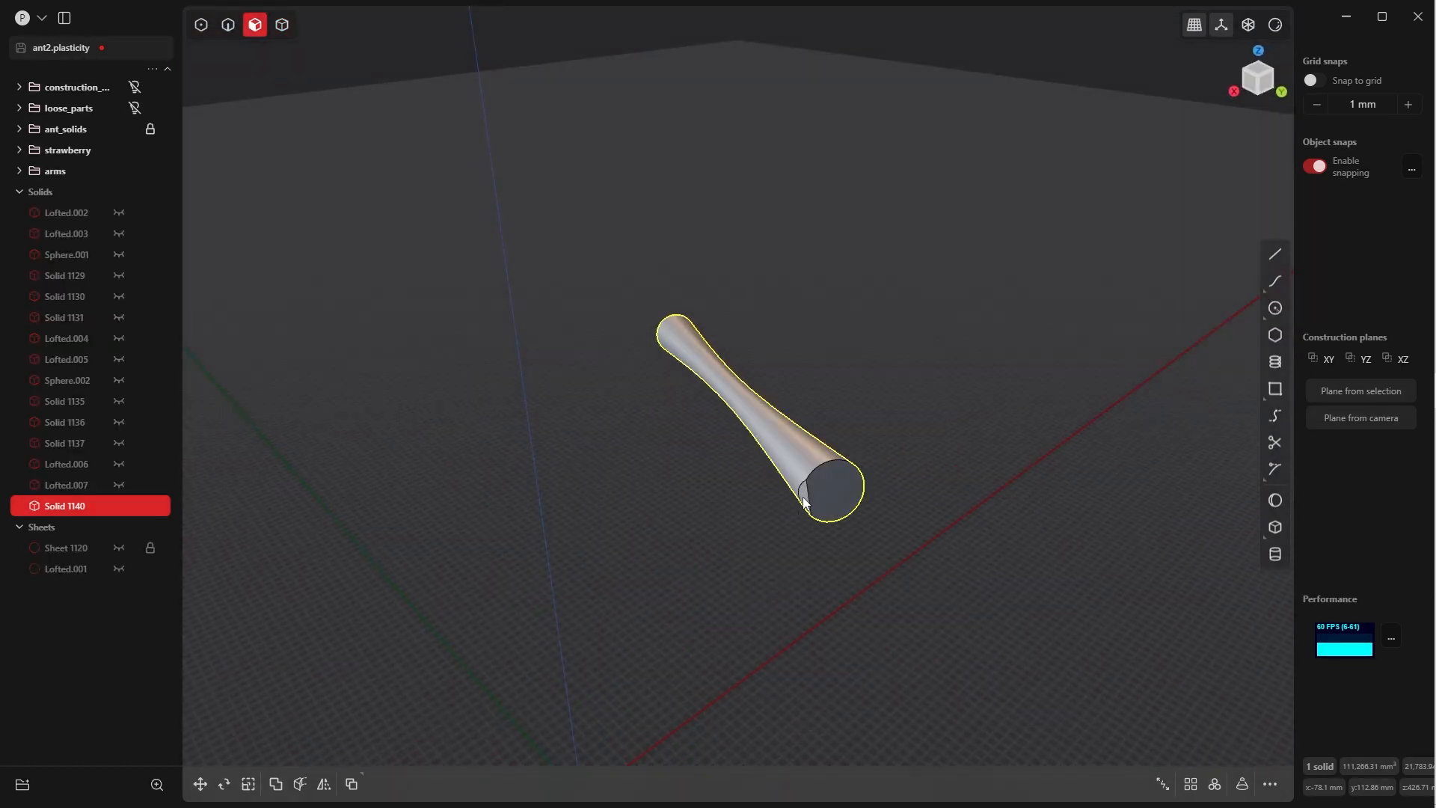
left_click(805, 502)
key("o")
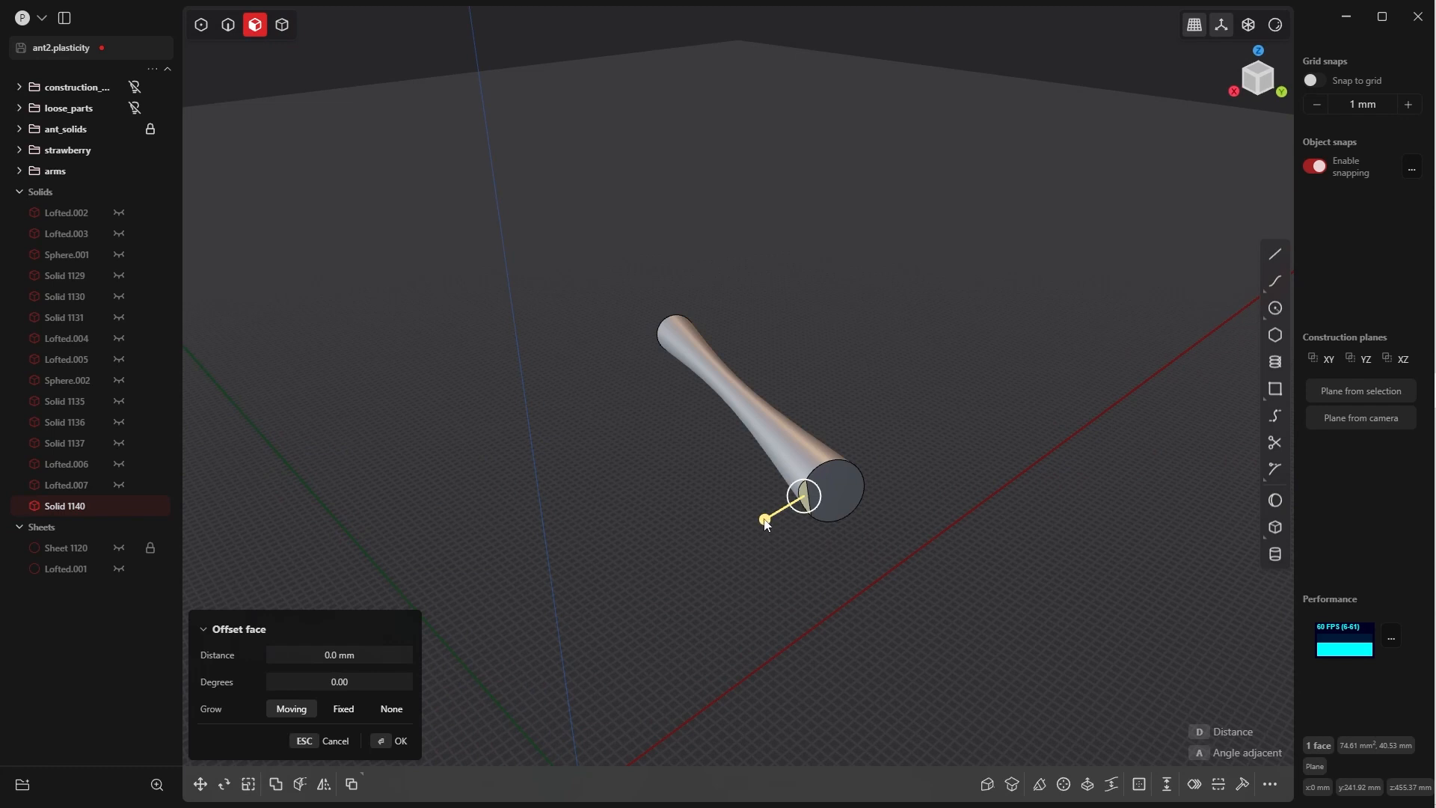
left_click_drag(763, 522, 751, 451)
left_click(385, 746)
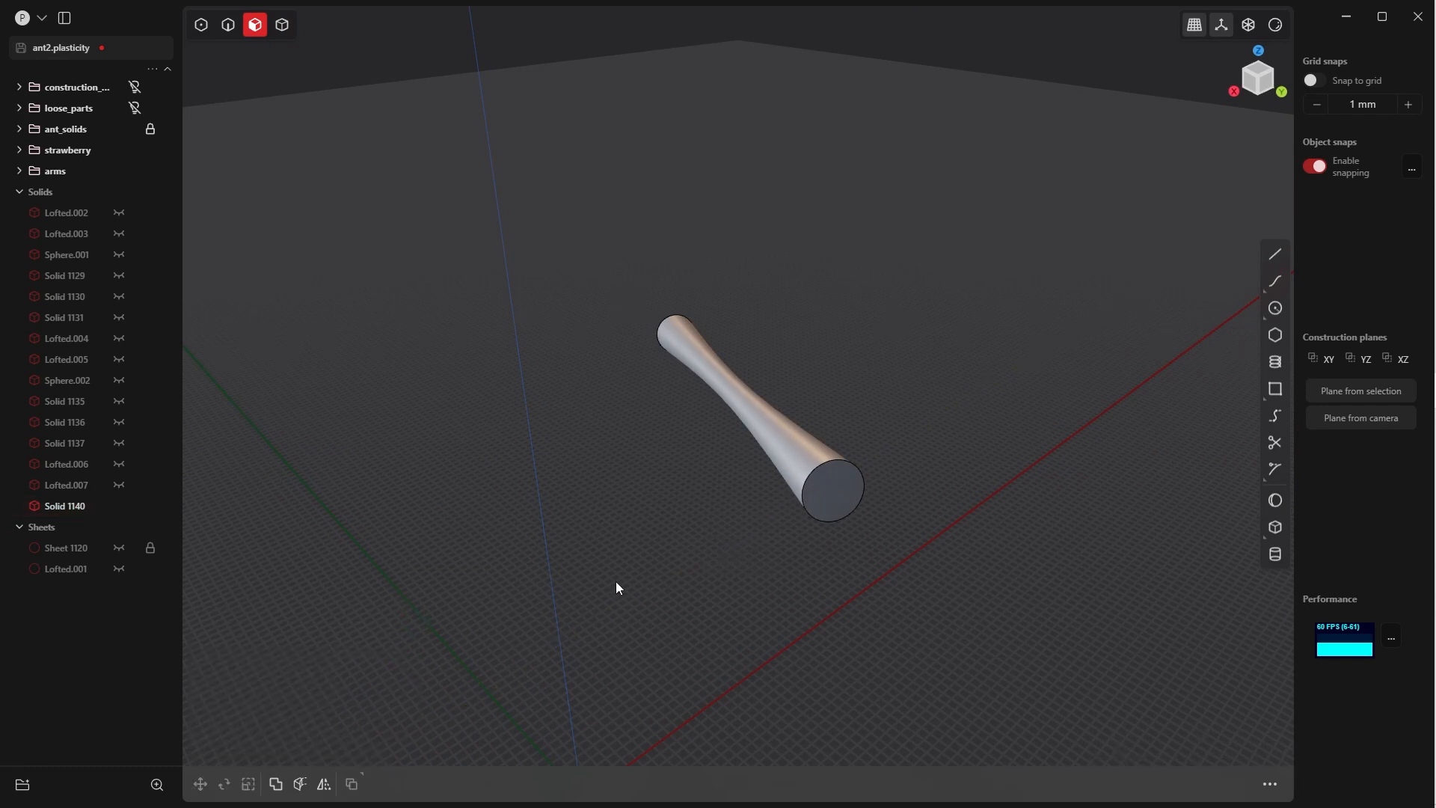
- Shorten the raised upper leg bar by scaling it along its length, with the pivot at its wide end face's centre
middle_click_drag(715, 489, 675, 478)
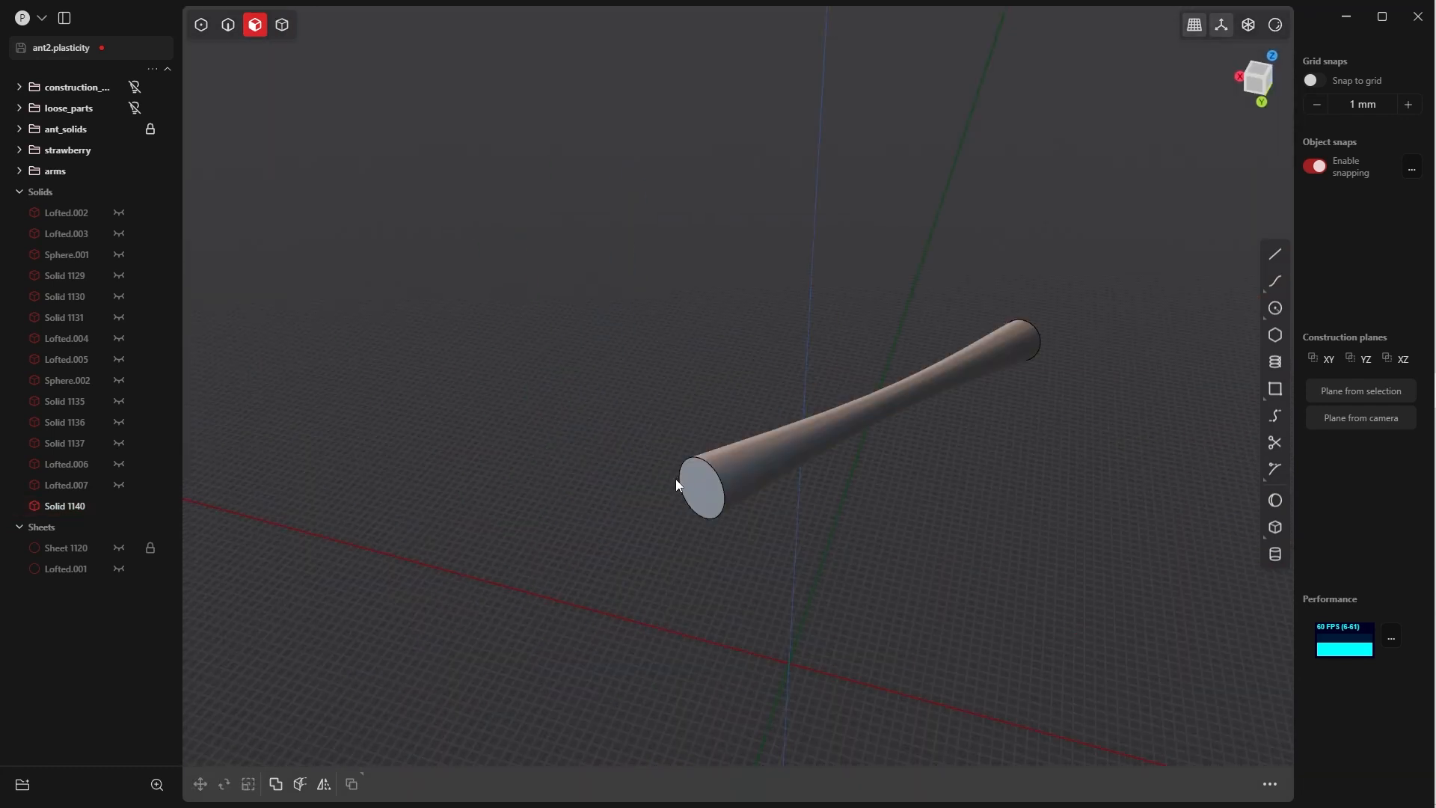
key("4")
left_click(798, 444)
key("s")
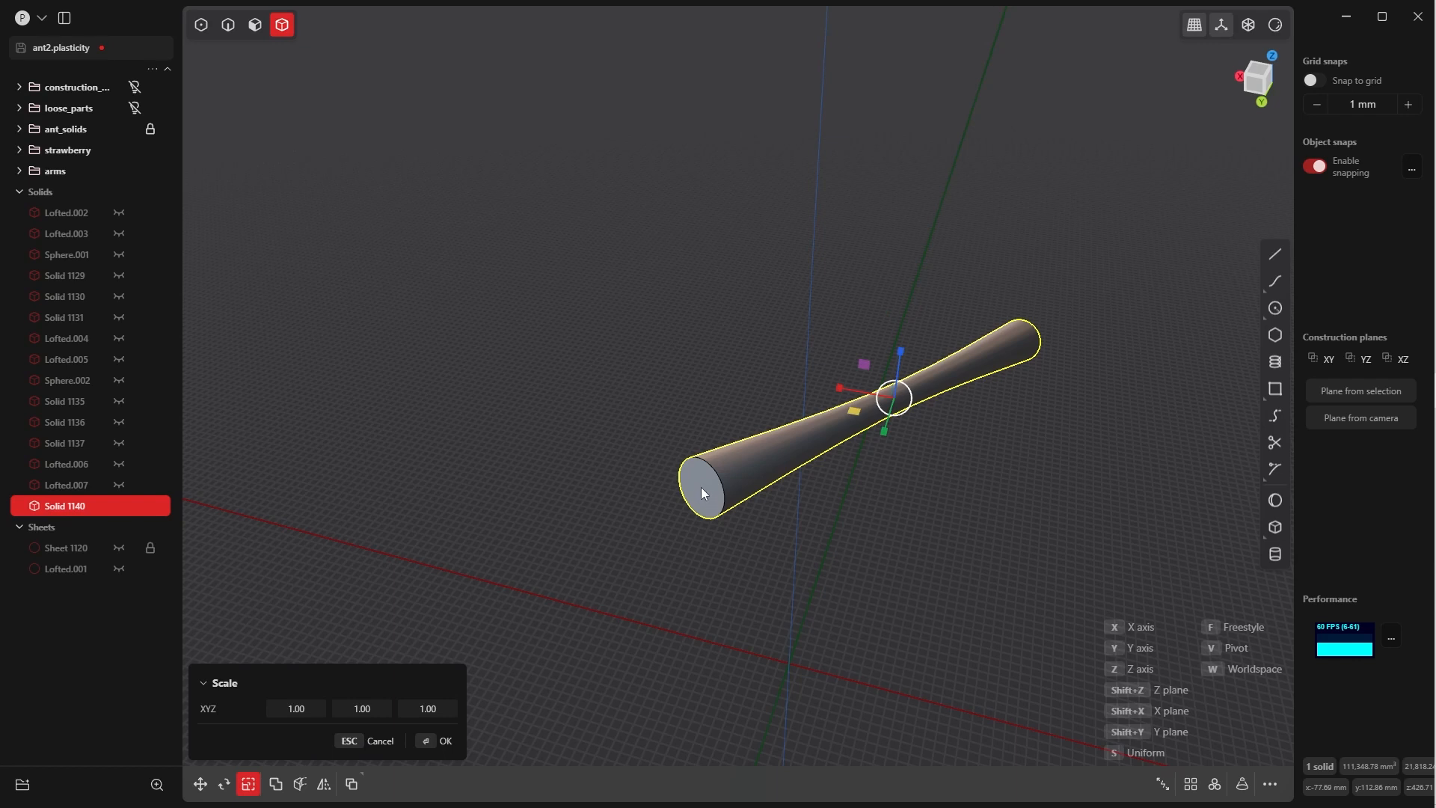
key("v")
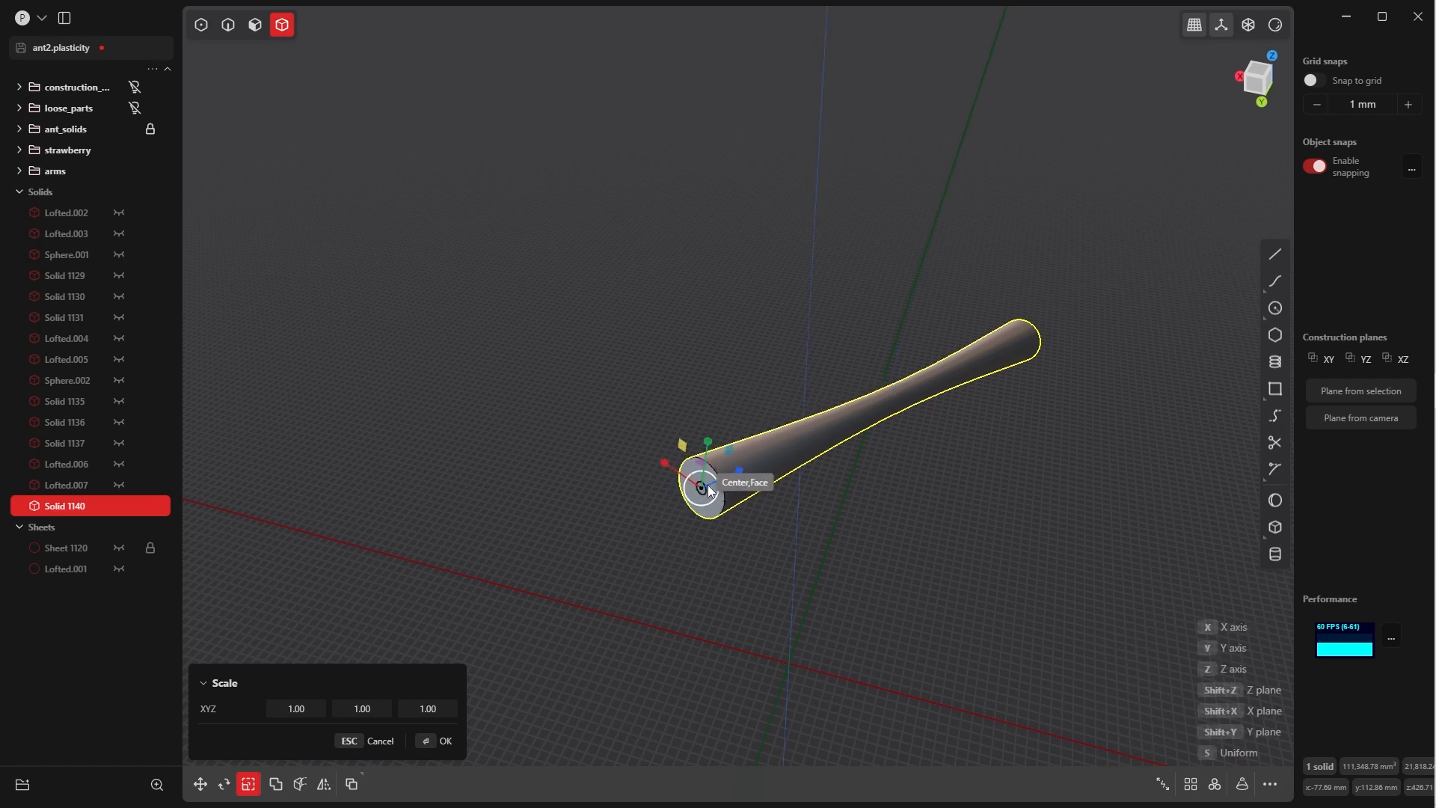
left_click(704, 487)
middle_click_drag(747, 473, 677, 425)
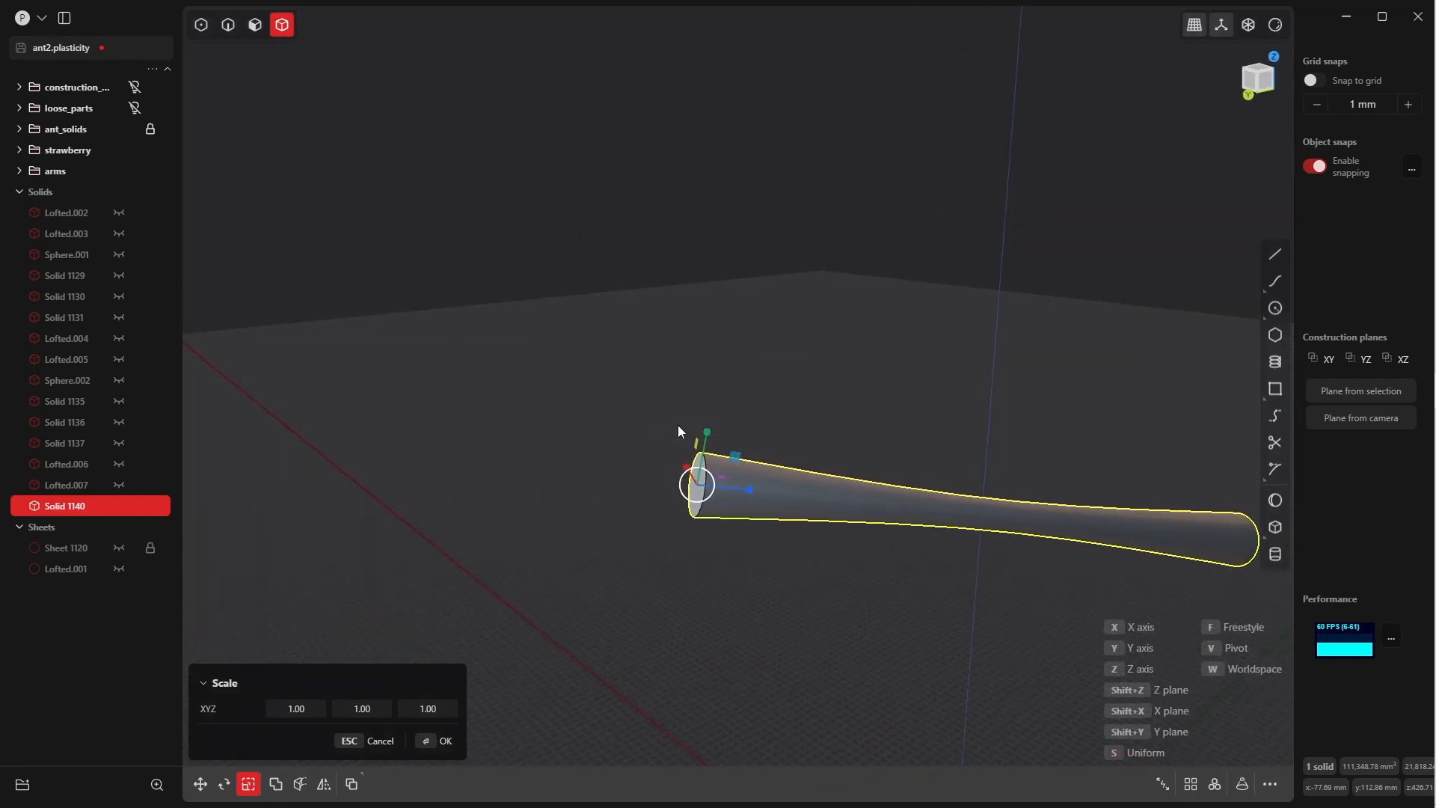
left_click_drag(749, 491, 733, 487)
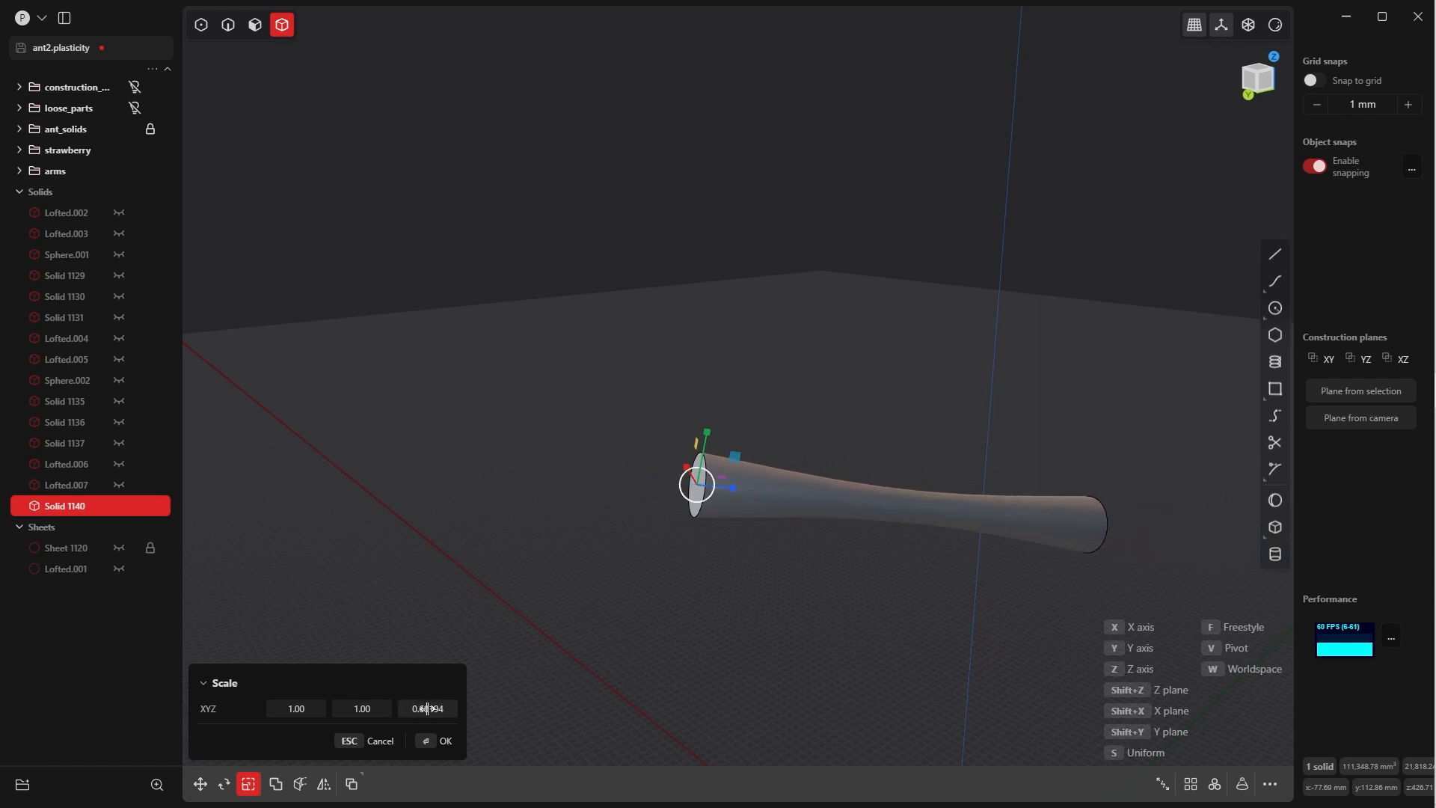
left_click(429, 708)
left_click(725, 607)
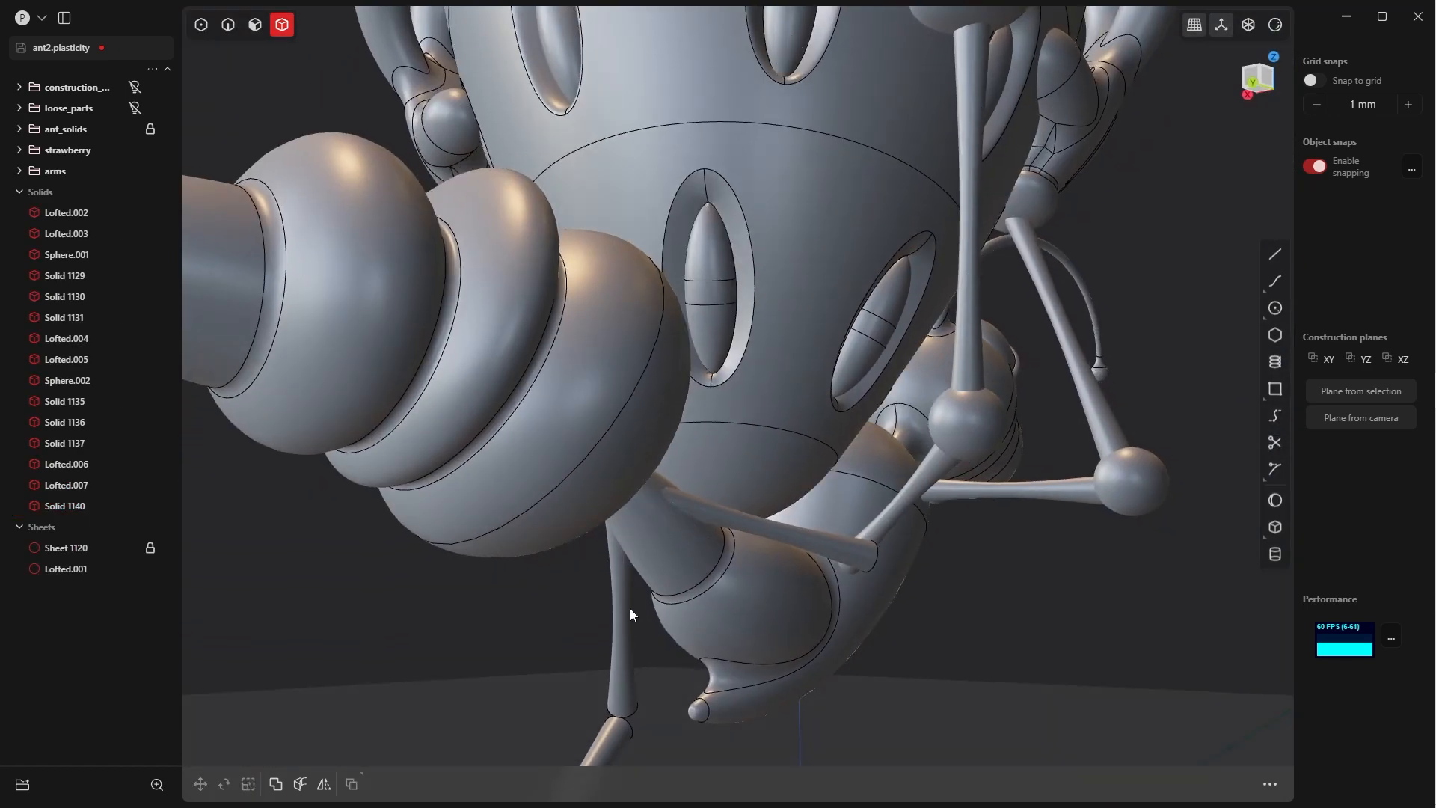
- Lengthen the existing lower leg bar by offsetting its free end face 50 mm
middle_click_drag(686, 441, 538, 414)
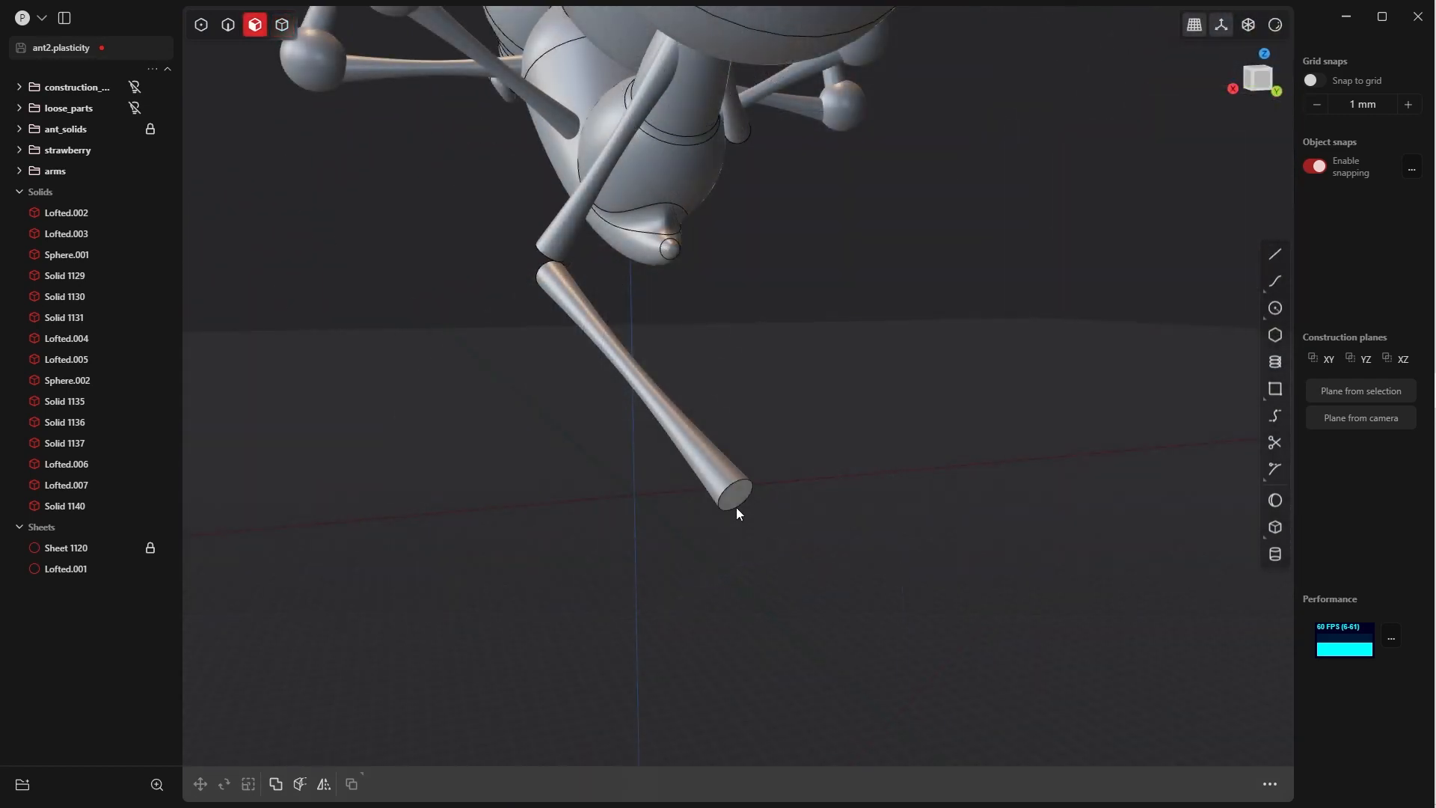
left_click_drag(733, 496, 823, 571)
left_click(358, 654)
type("50")
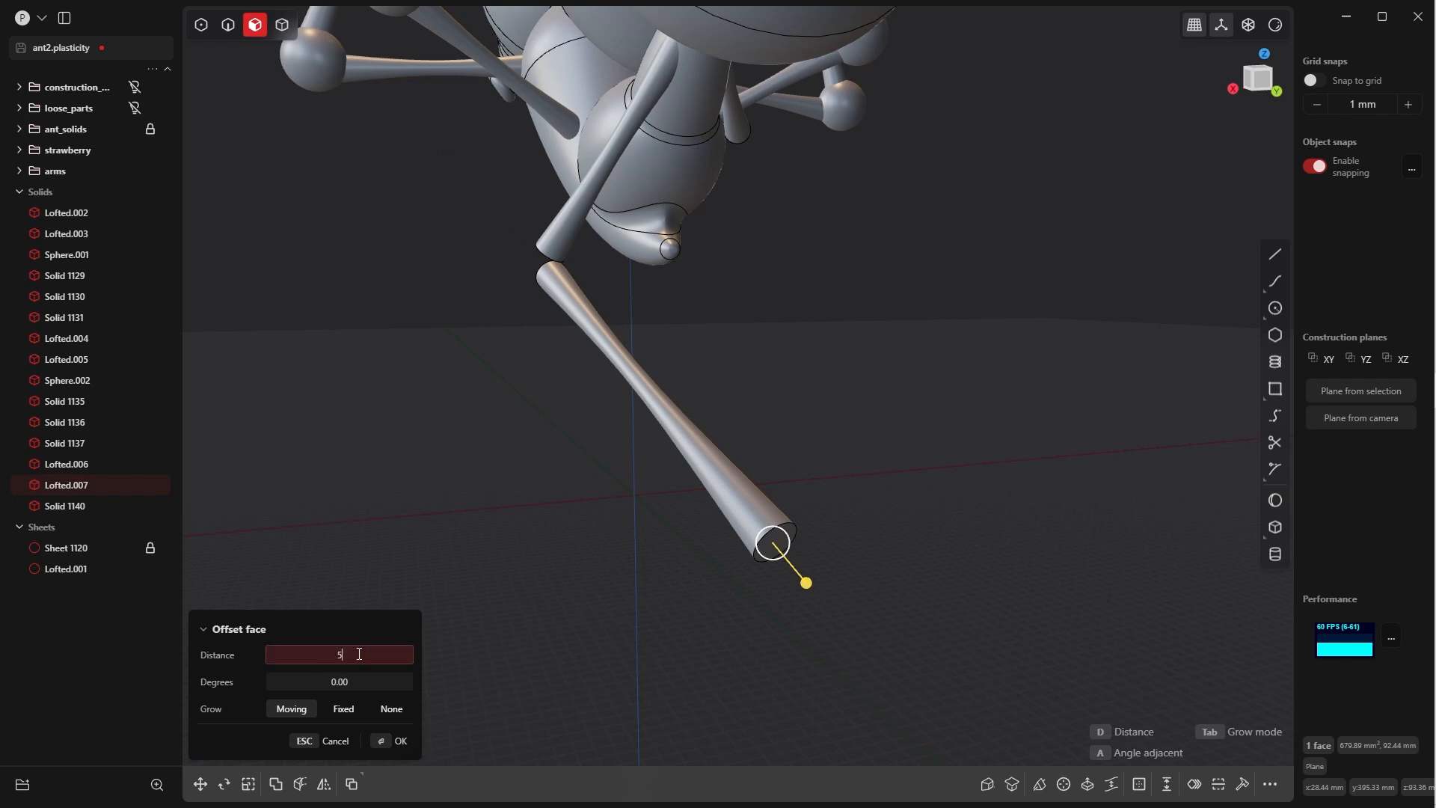
key("Return")
key("Return")
scroll(770, 365, "down", 5)
middle_click_drag(771, 365, 825, 382)
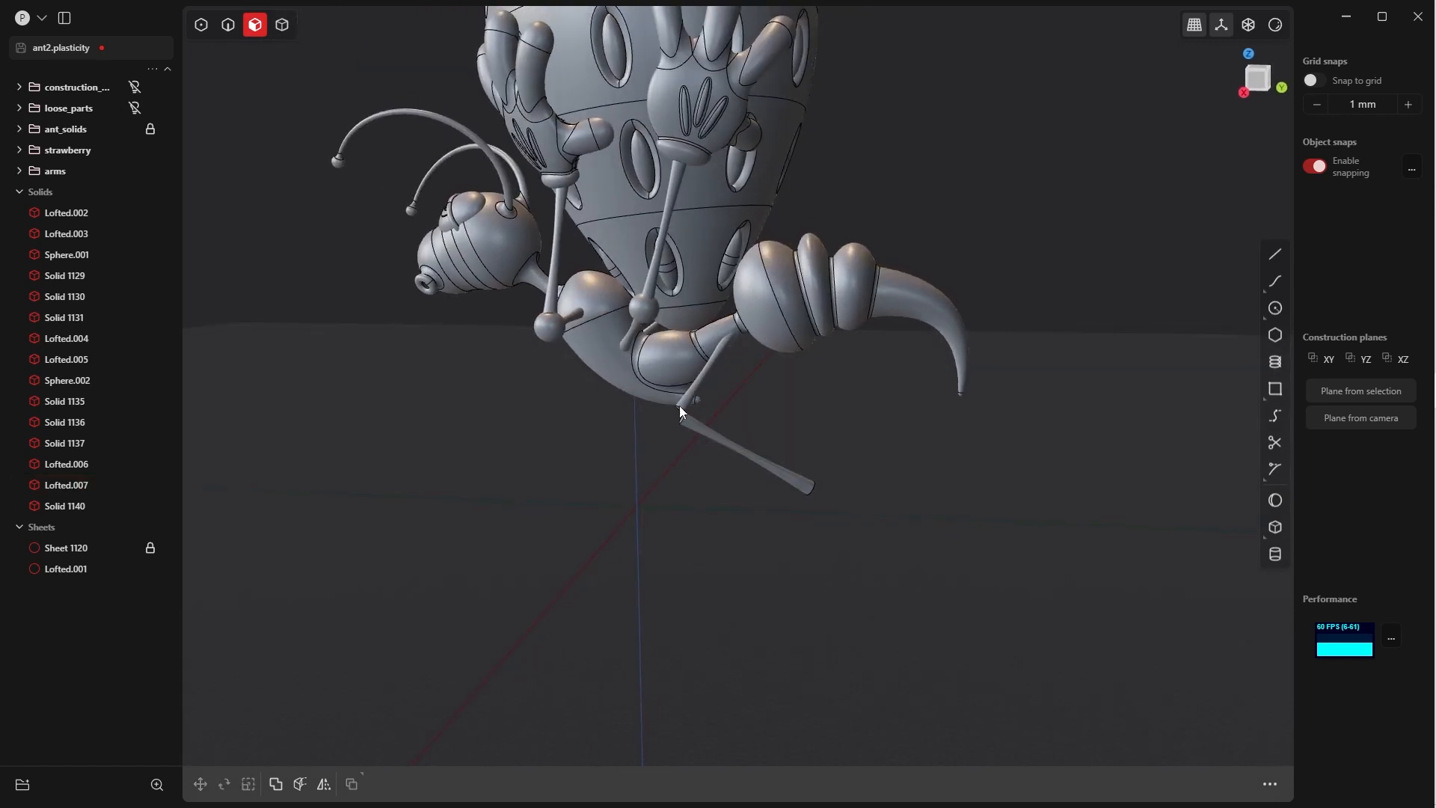
- Duplicate the lengthened lower leg bar and move the copy -384.05 mm along X to the ant's other side
left_click(621, 490)
key("Tab")
middle_click_drag(769, 419, 550, 458)
left_click(622, 483)
key("ctrl+d")
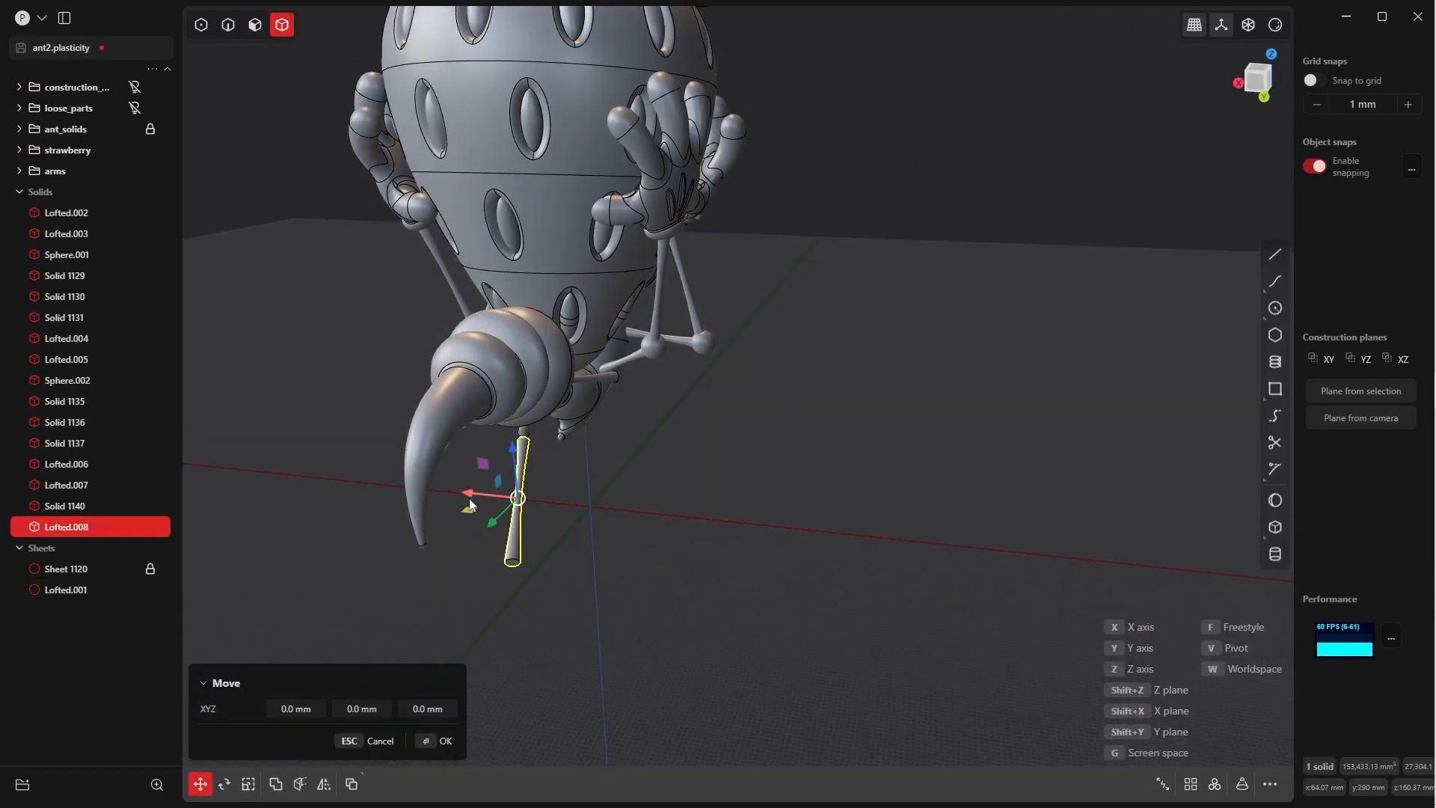
left_click_drag(469, 498, 616, 510)
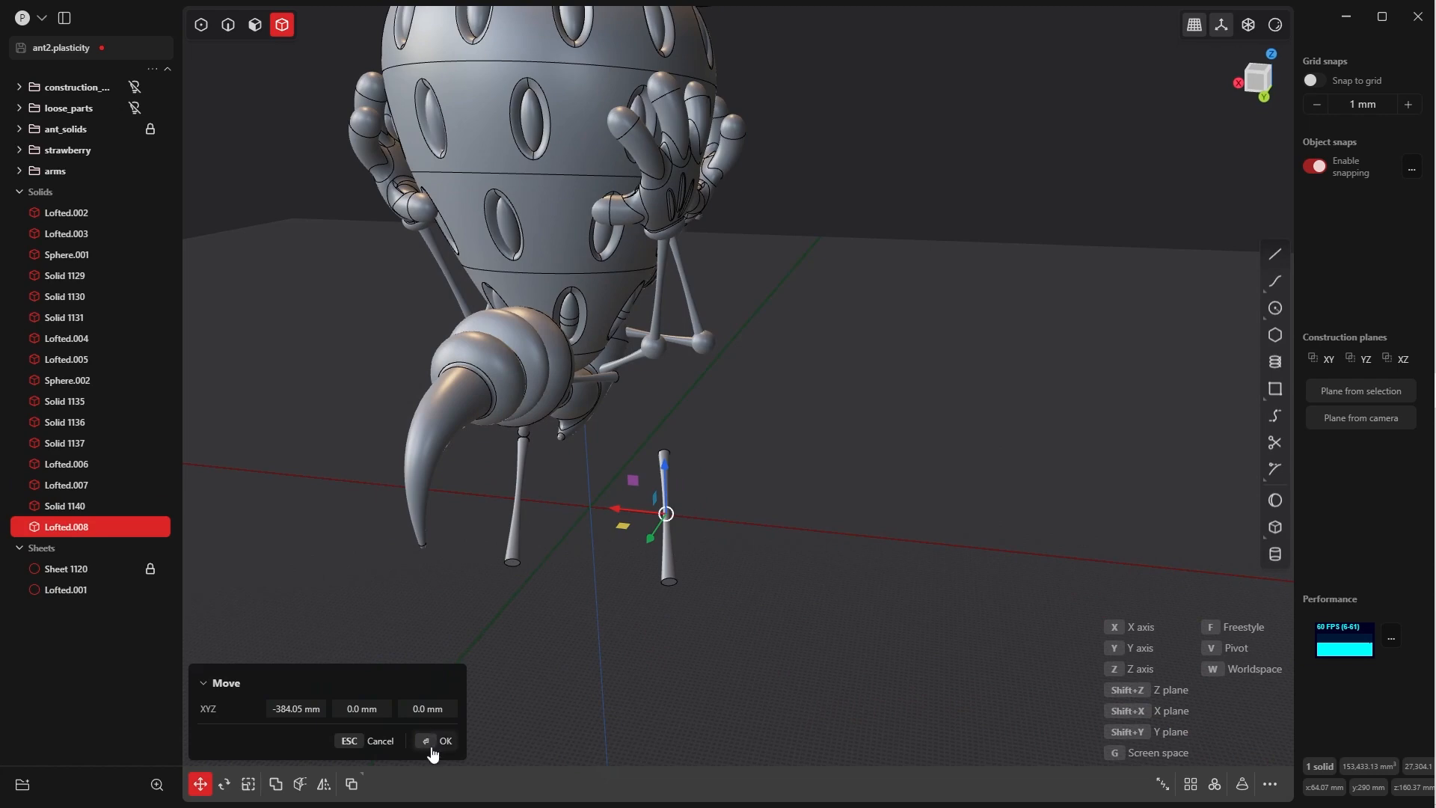
left_click(433, 744)
- Rotate the copied lower leg bar steeper in the left view and move it to the raised upper bar's end in the left and front views
middle_click_drag(568, 568, 680, 421)
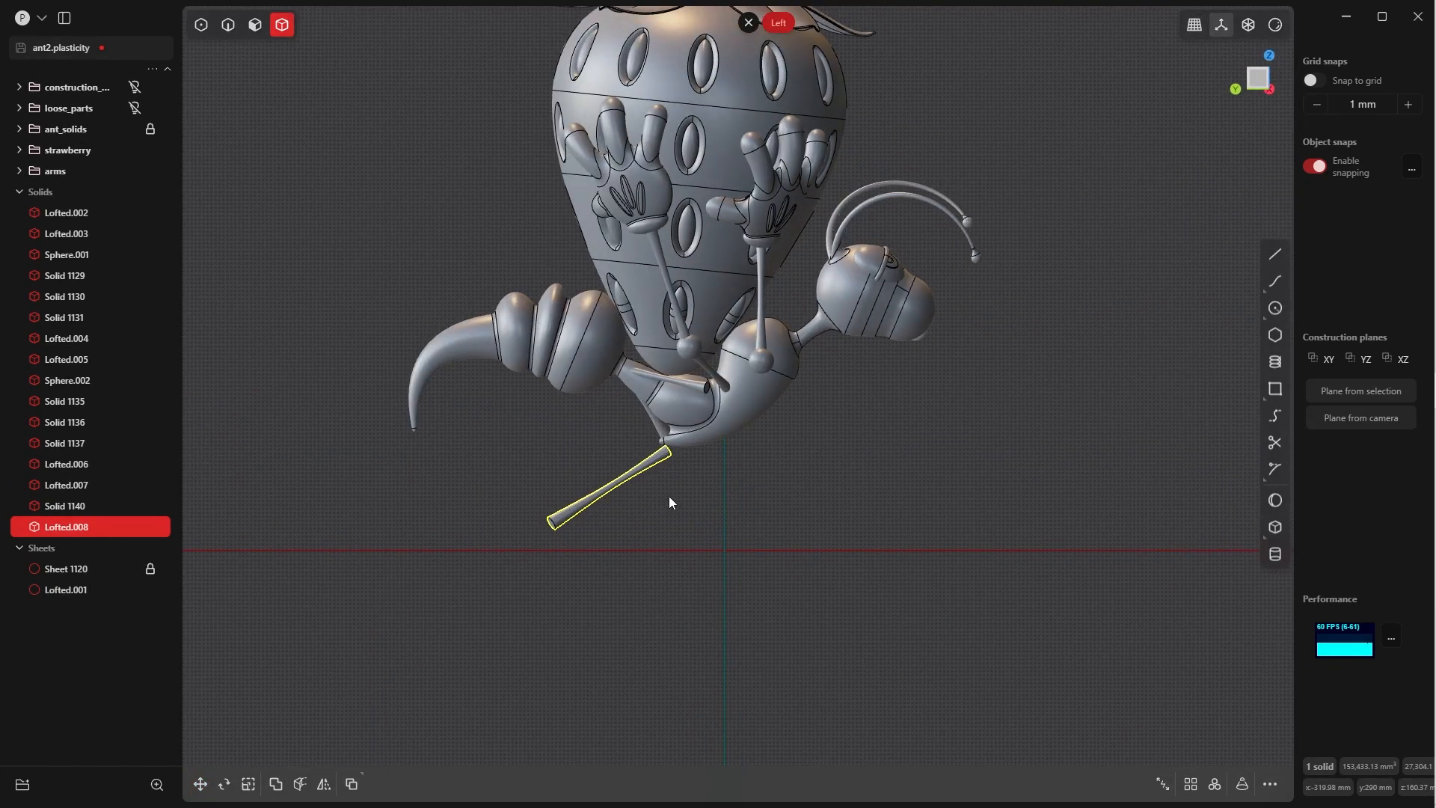
key("r")
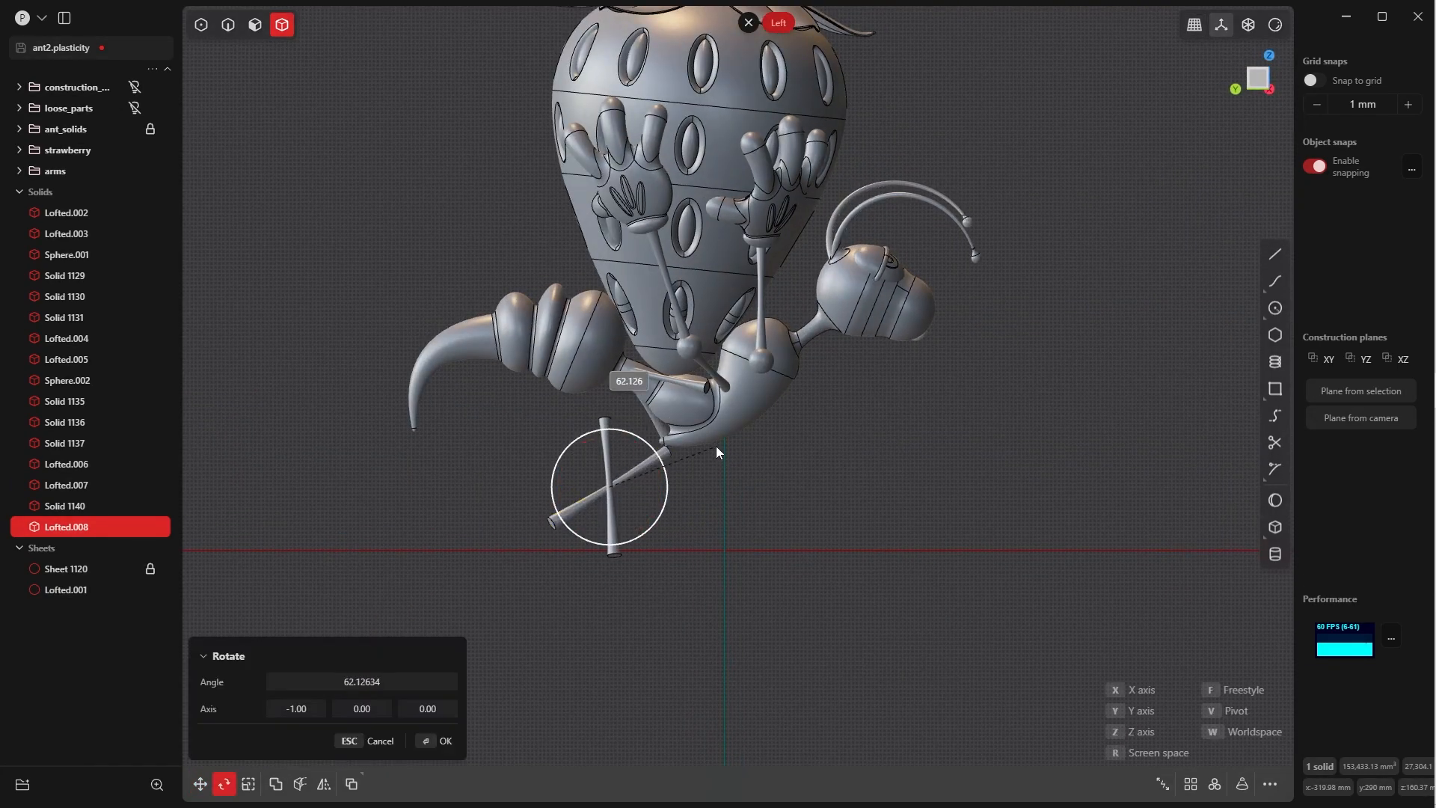
left_click(681, 441)
key("g")
left_click(800, 505)
middle_click_drag(800, 505, 694, 485, "alt")
scroll(694, 485, "up", 5)
key("g")
key("x")
left_click(824, 424)
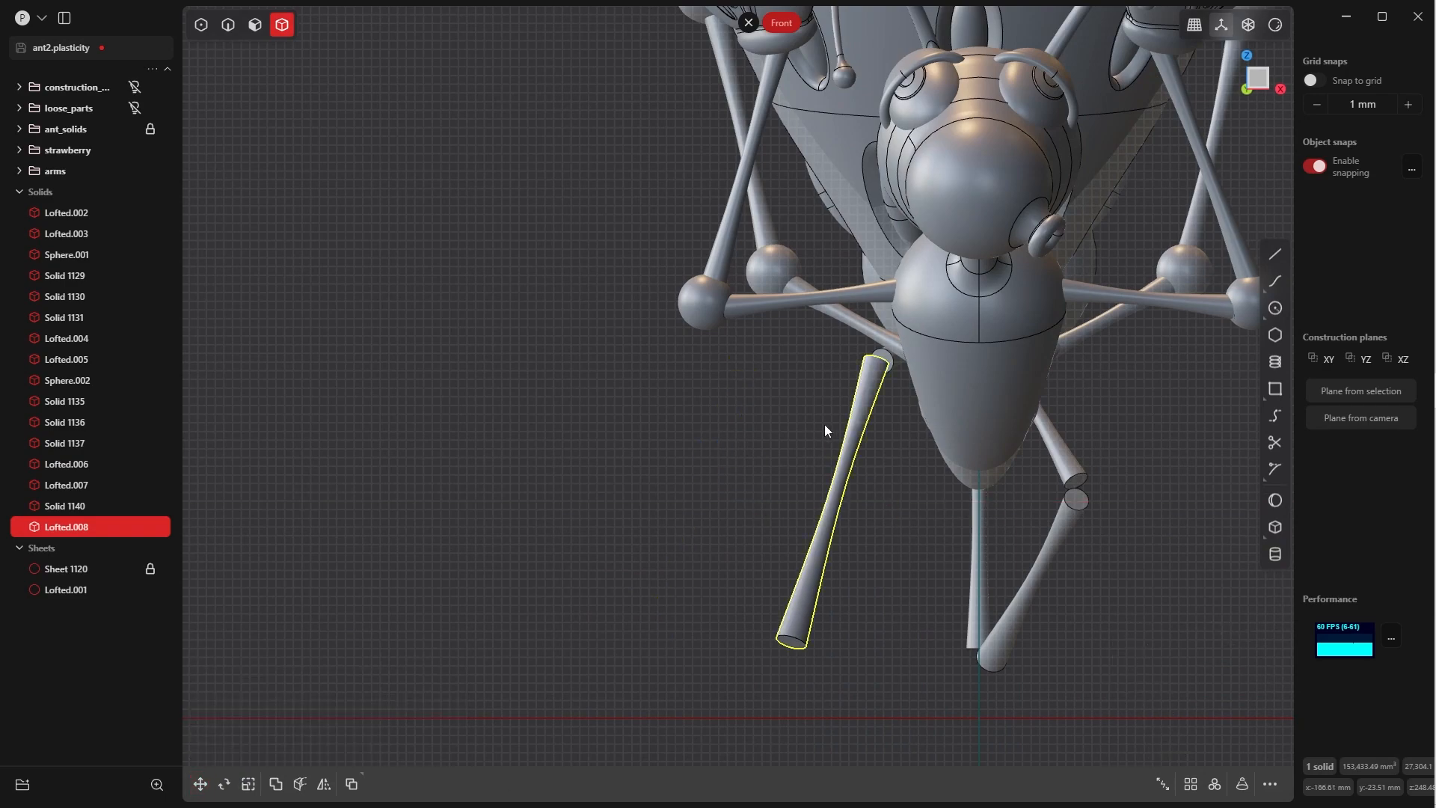
- Nudge the copied lower leg bar closer so its upper end meets the raised upper bar's end
scroll(733, 540, "up", 5)
scroll(733, 540, "down", 2)
key("g")
left_click(449, 741)
middle_click_drag(778, 523, 860, 510)
key("g")
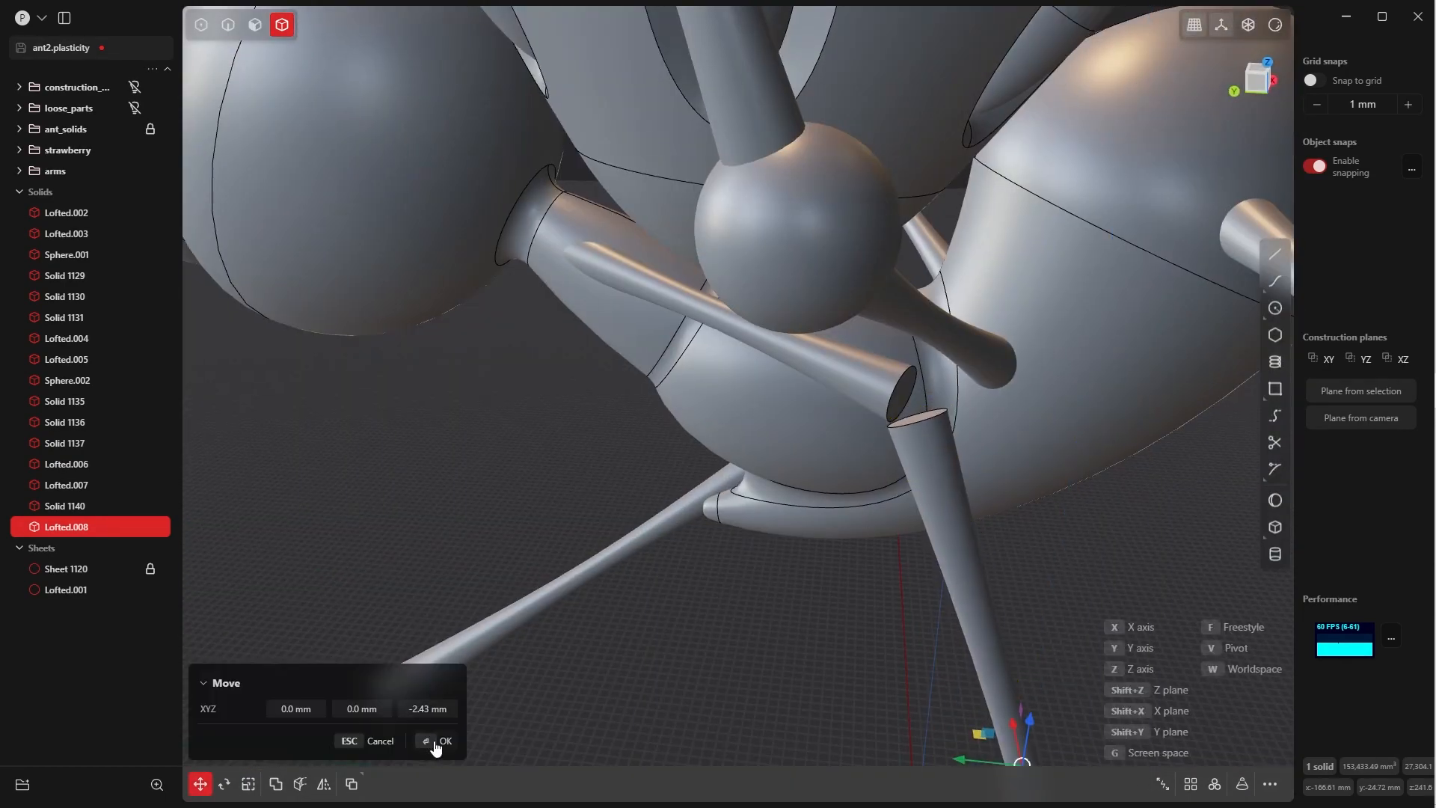
left_click(436, 743)
key("g")
left_click_drag(961, 757, 965, 757)
left_click(445, 740)
- With object snapping disabled, rotate the raised upper leg bar in the left view and shift it about 12.7 mm along Y
left_click(492, 341)
scroll(492, 341, "down", 10)
middle_click_drag(492, 341, 1042, 482)
scroll(1044, 485, "up", 10)
left_click(591, 513)
key("r")
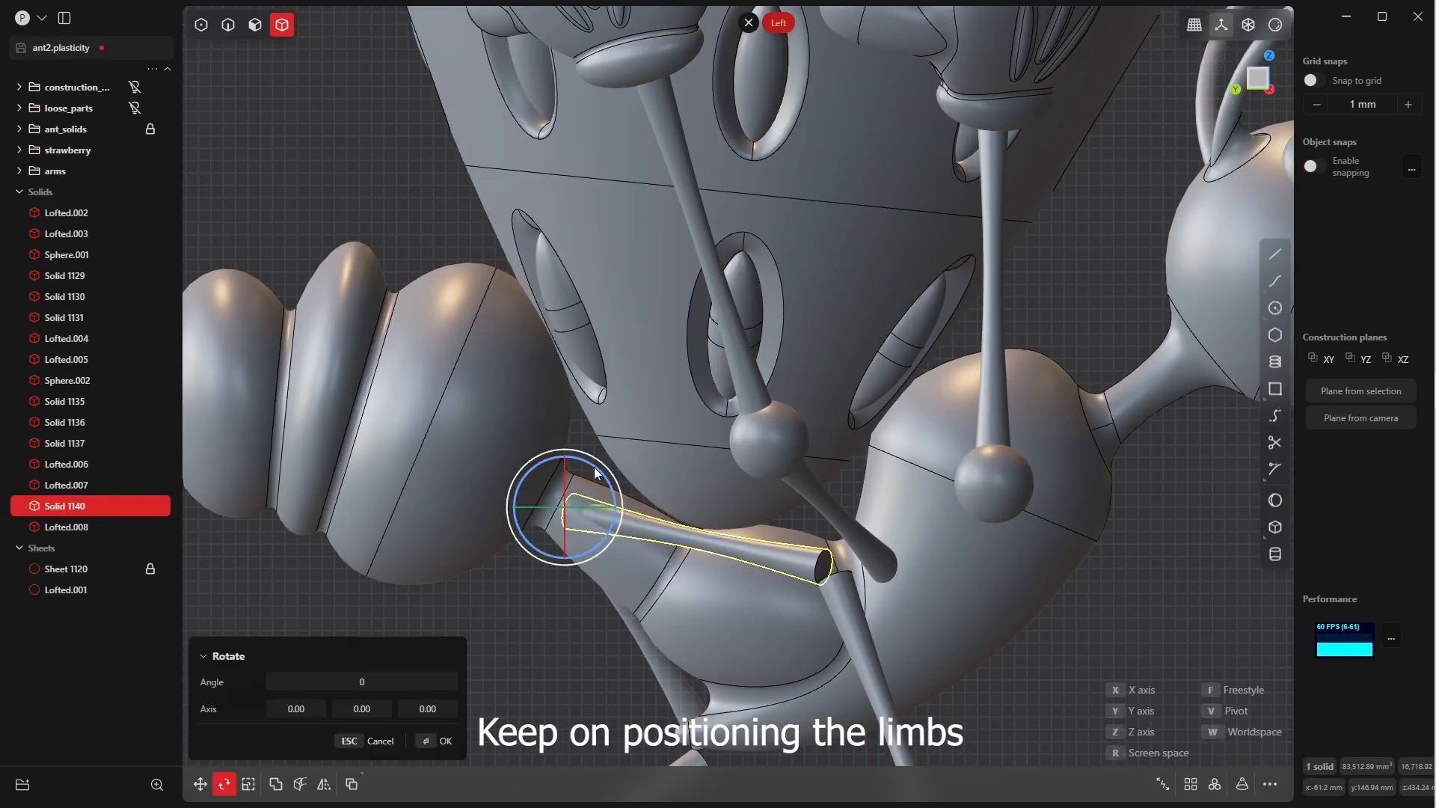
left_click(480, 679)
middle_click_drag(480, 679, 586, 529)
key("grave")
key("g")
key("y")
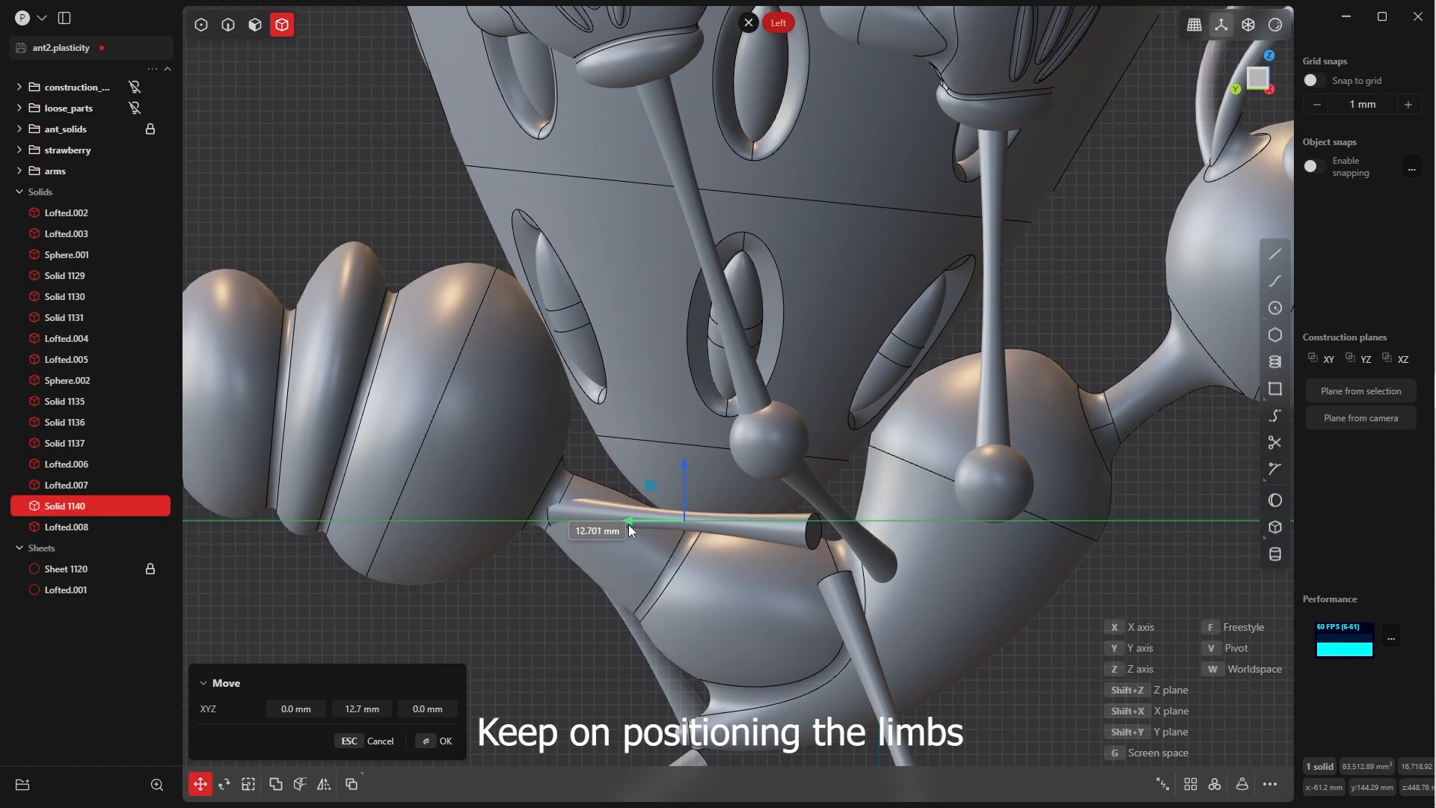
left_click(629, 524)
- Adjust the raised upper leg bar in the bottom view by rotating it and moving it about -12.1 mm along X
key("grave")
key("r")
key("Escape")
key("r")
key("r")
left_click(653, 417)
key("g")
key("x")
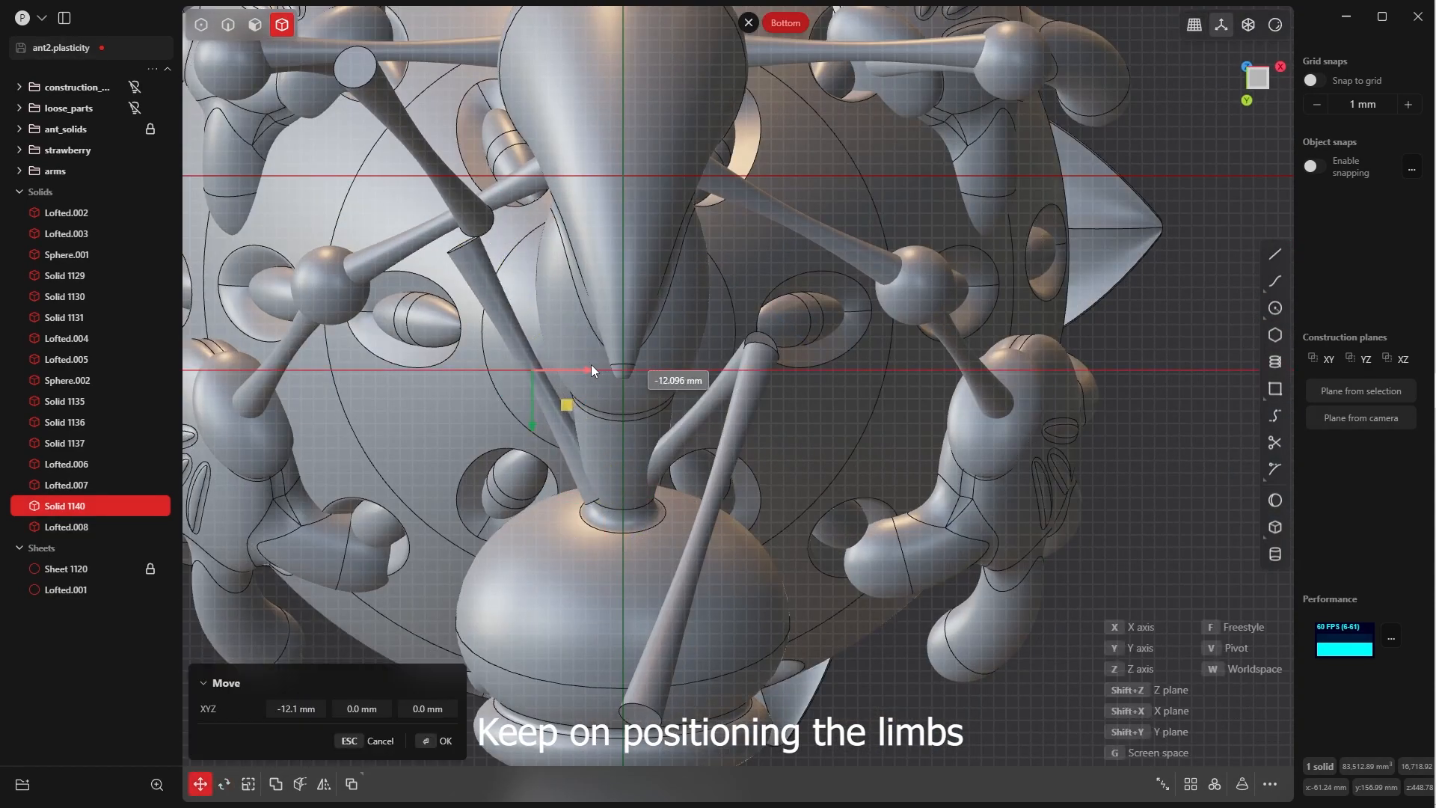
left_click(589, 366)
key("r")
key("r")
left_click(683, 442)
- Shift and slightly rotate the copied lower leg bar in the bottom view to bring it toward the repositioned upper bar's end
left_click(453, 176)
middle_click_drag(453, 177, 674, 324, "shift")
key("g")
key("x")
left_click(653, 299)
key("r")
key("r")
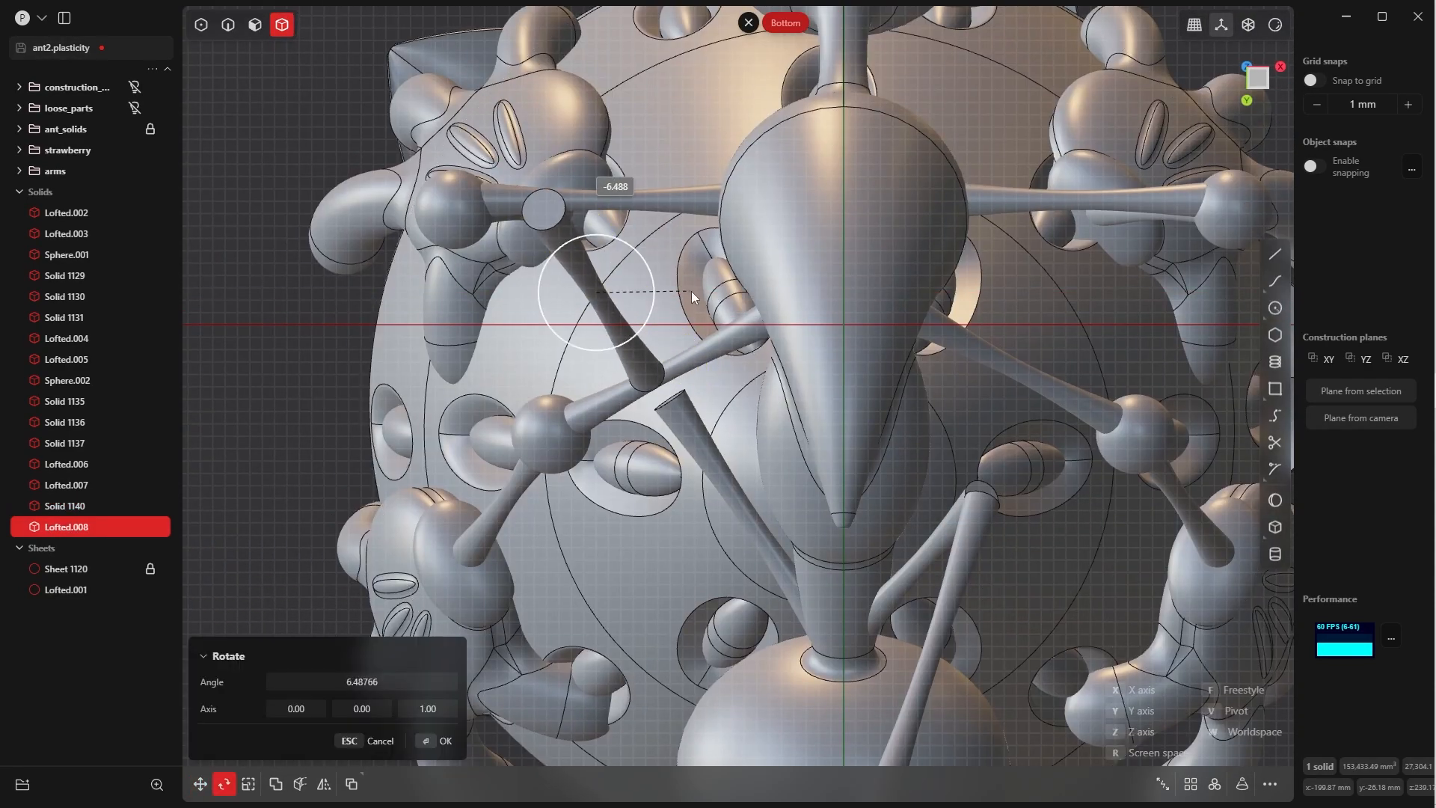
left_click(679, 337)
key("g")
key("g")
left_click(679, 398)
- Align the copied lower leg bar's height and depth with the raised upper bar's end in the left and front views
middle_click_drag(679, 398, 992, 477)
key("grave")
key("g")
key("g")
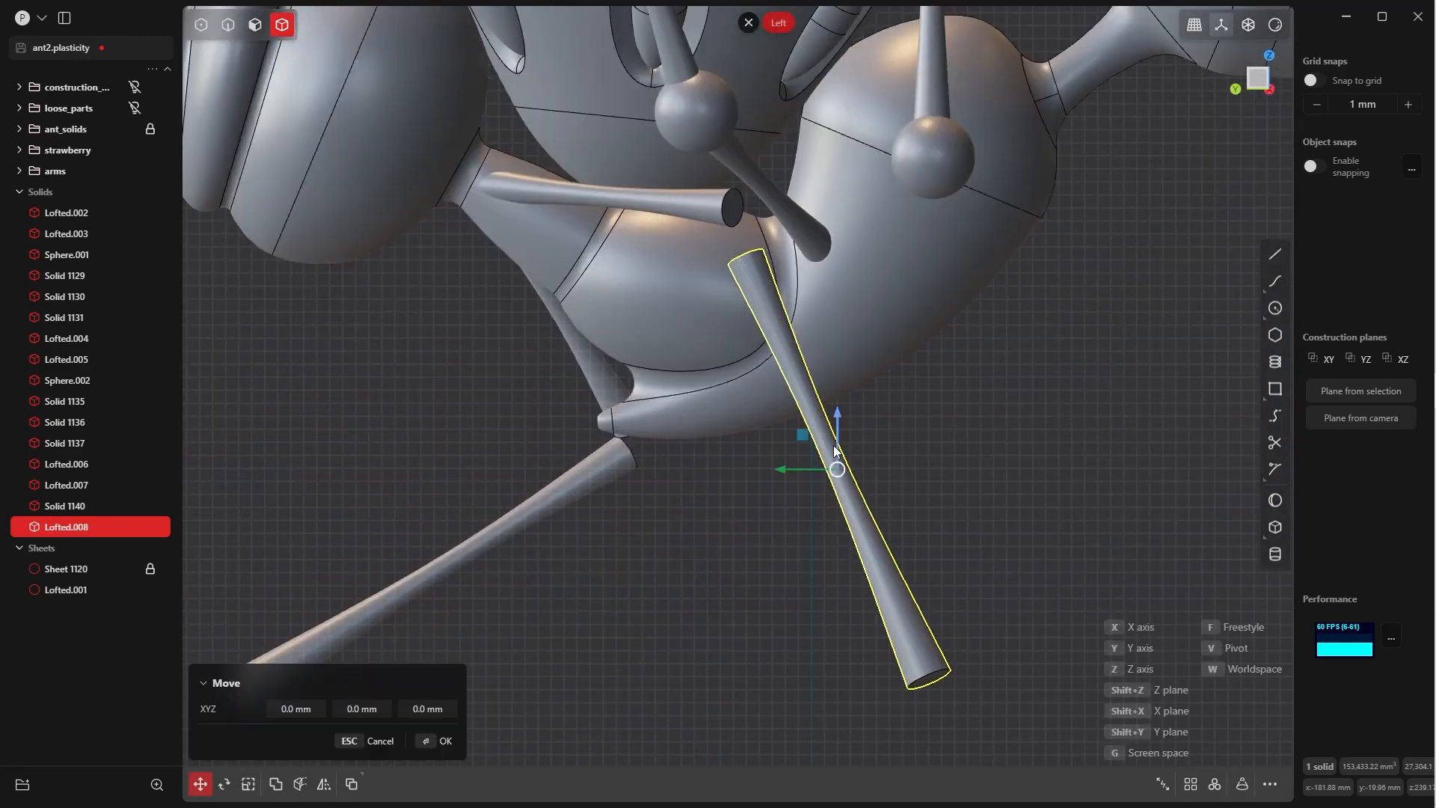
left_click(839, 465)
middle_click_drag(839, 465, 765, 441)
key("grave")
key("g")
key("z")
left_click(444, 742)
key("Escape")
- Duplicate the rear arm's elbow sphere and move the copy 36.78 mm along Y and -248.28 mm along Z to knee height
scroll(693, 323, "down", 5)
key("grave")
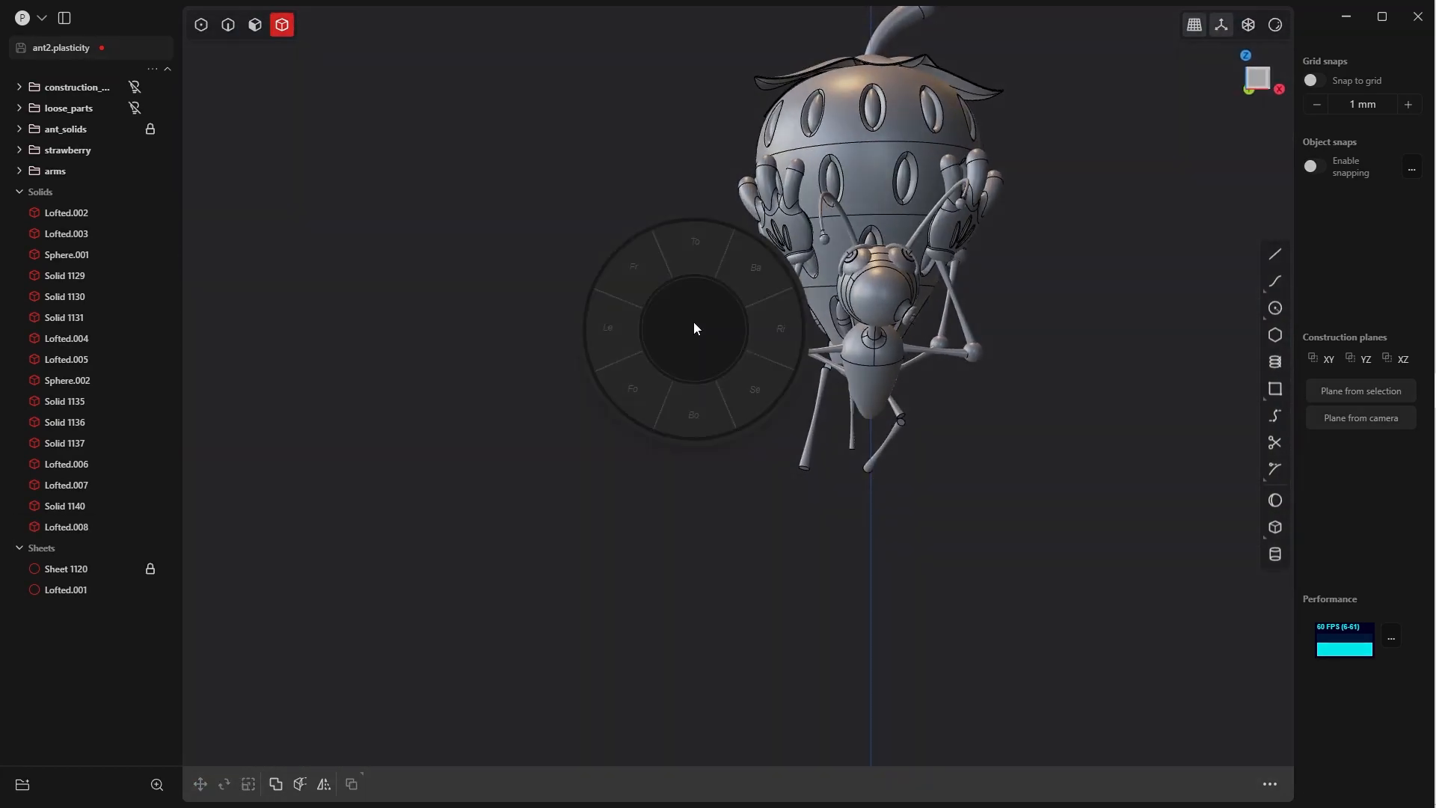
middle_click_drag(693, 323, 683, 456)
key("grave")
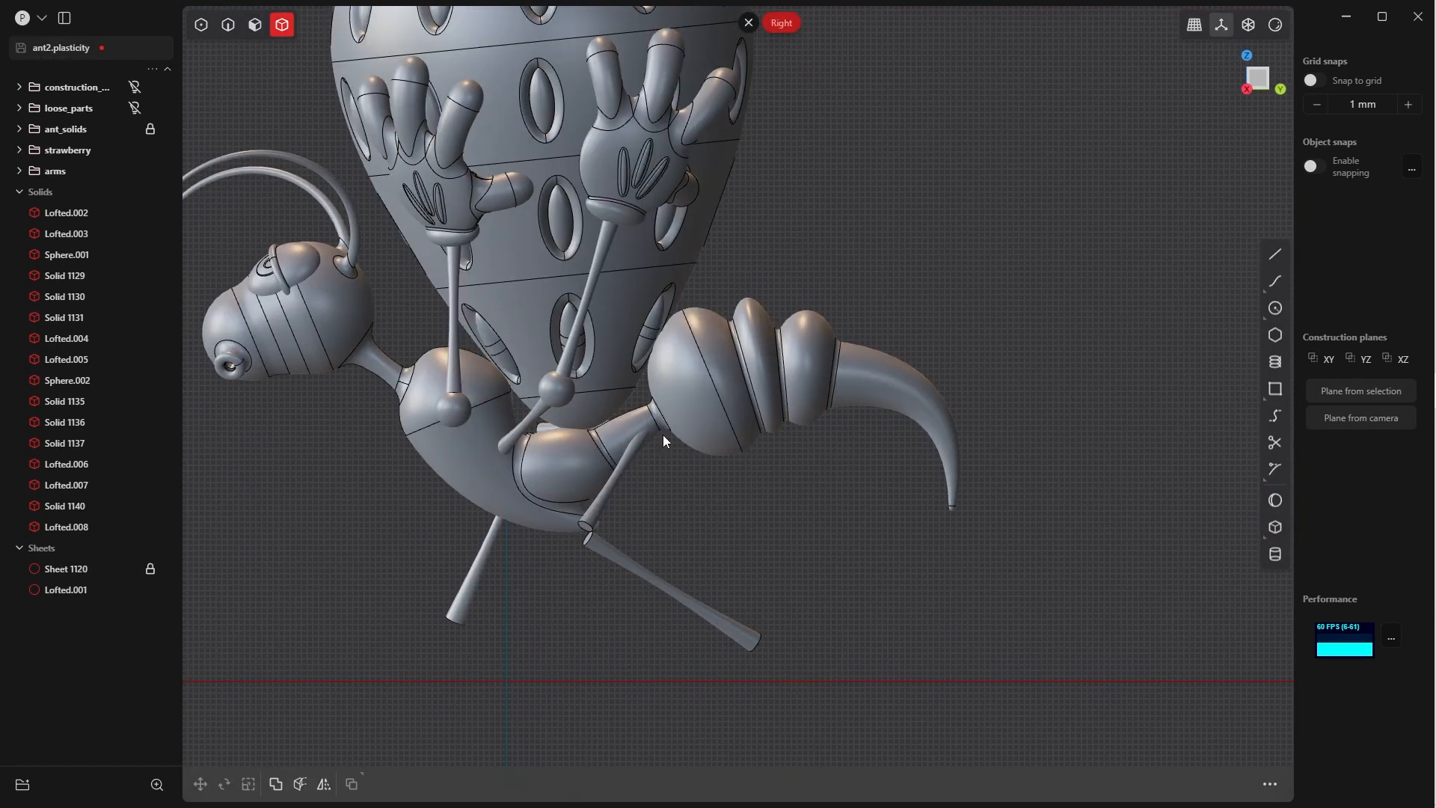
left_click(765, 381)
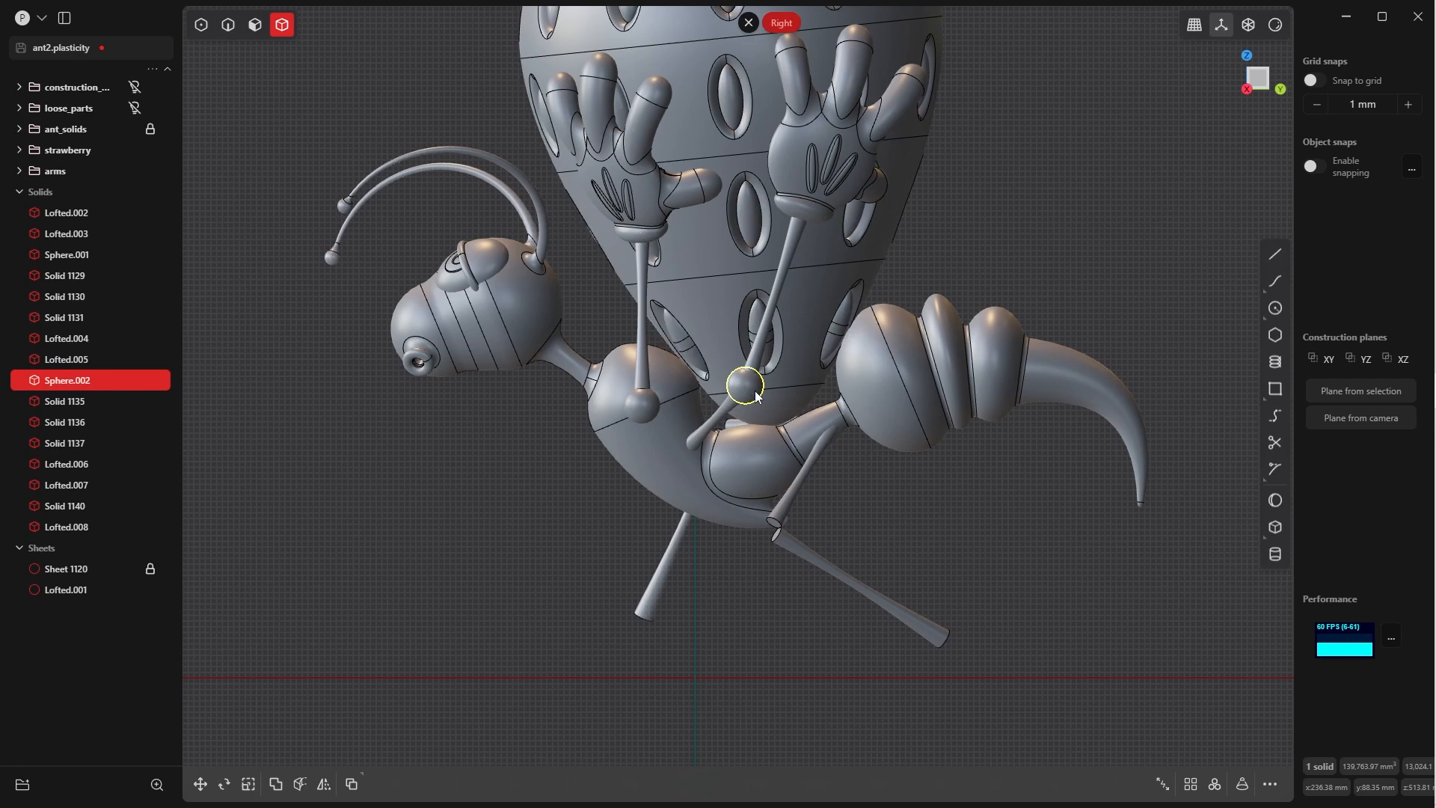
key("shift+d")
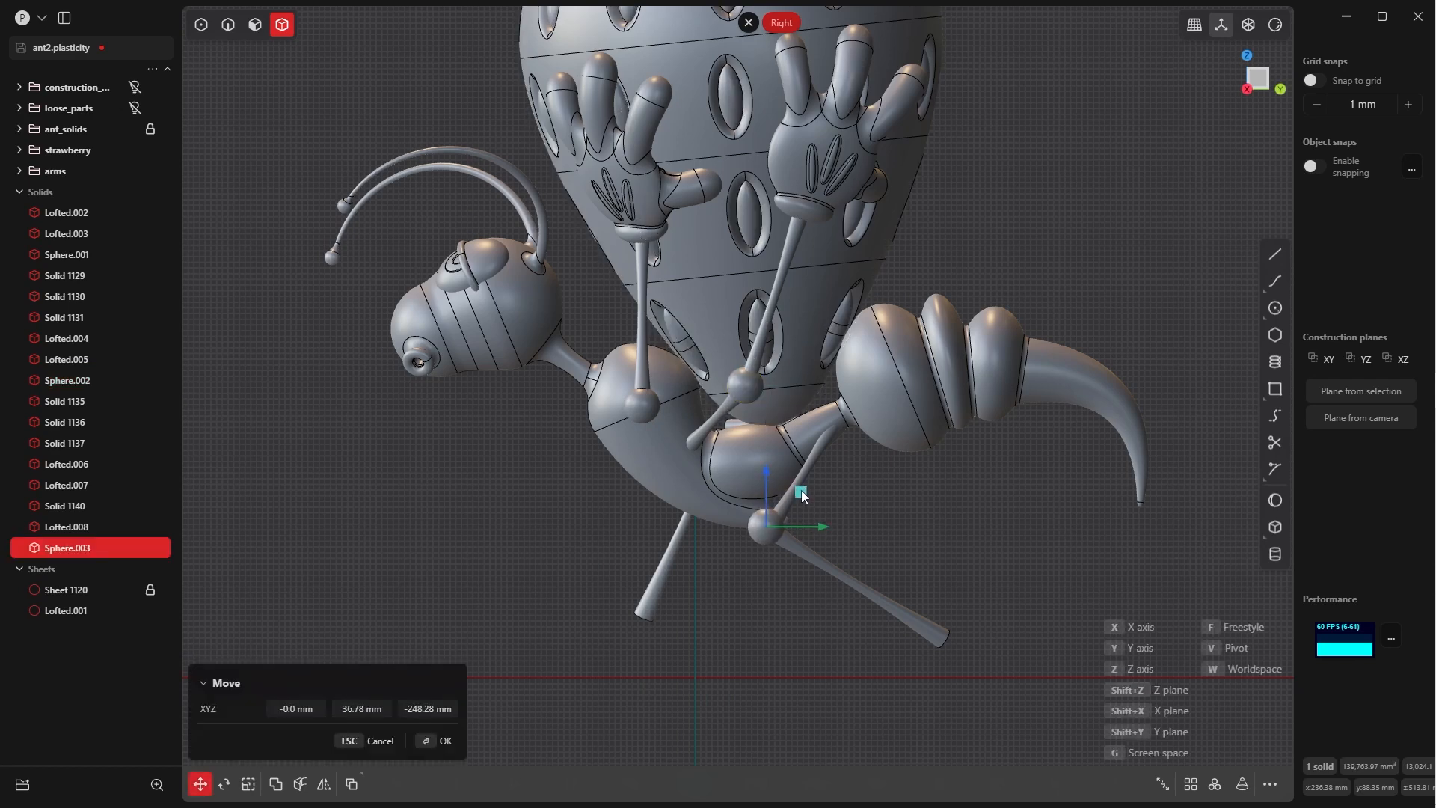
left_click(443, 737)
- Move the copied sphere -121.06 mm along X and 14.17 mm along Y onto the knee in the bottom view
key("grave")
left_click(857, 392)
scroll(853, 477, "up", 5)
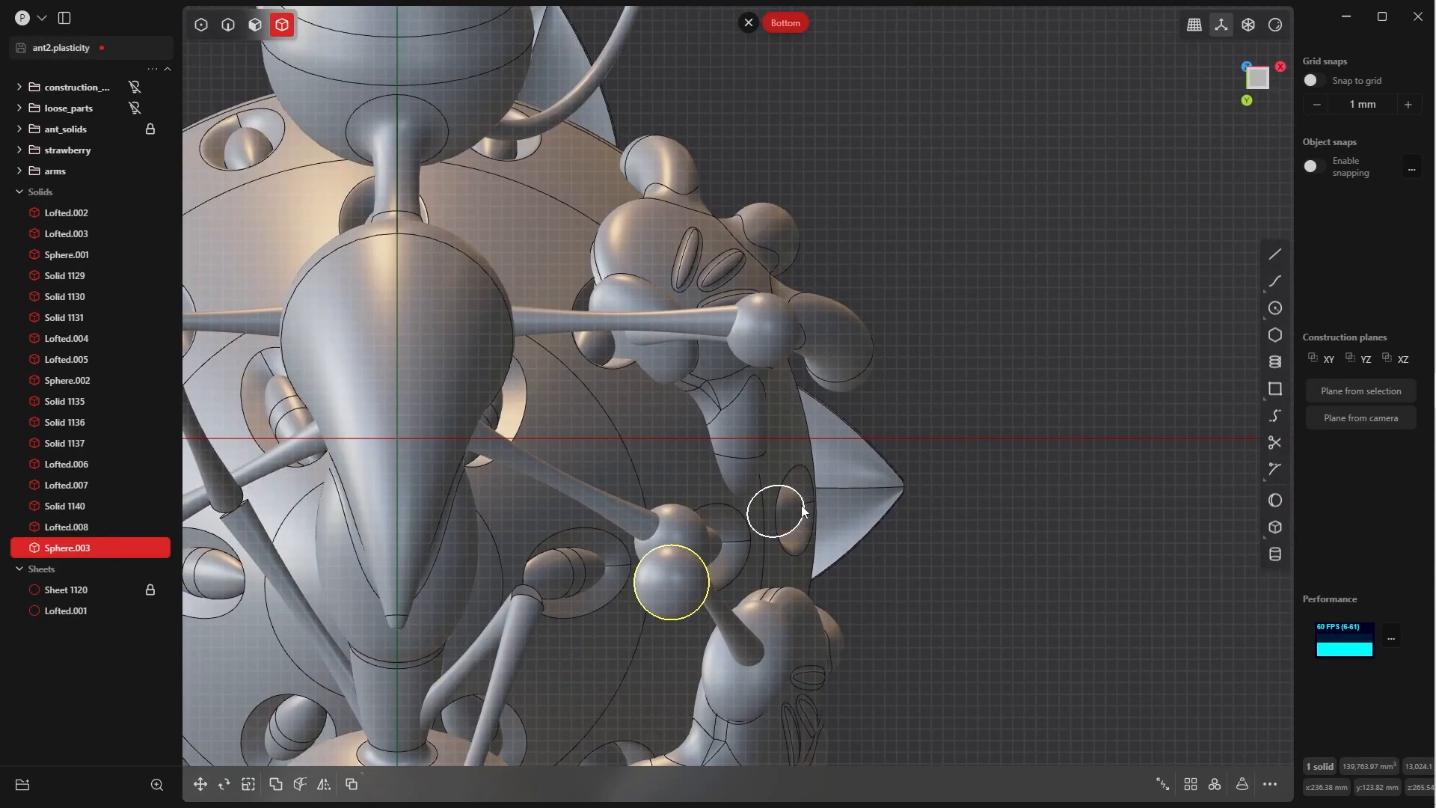
middle_click_drag(695, 587, 806, 466, "shift")
key("g")
key("x")
key("y")
left_click(694, 516)
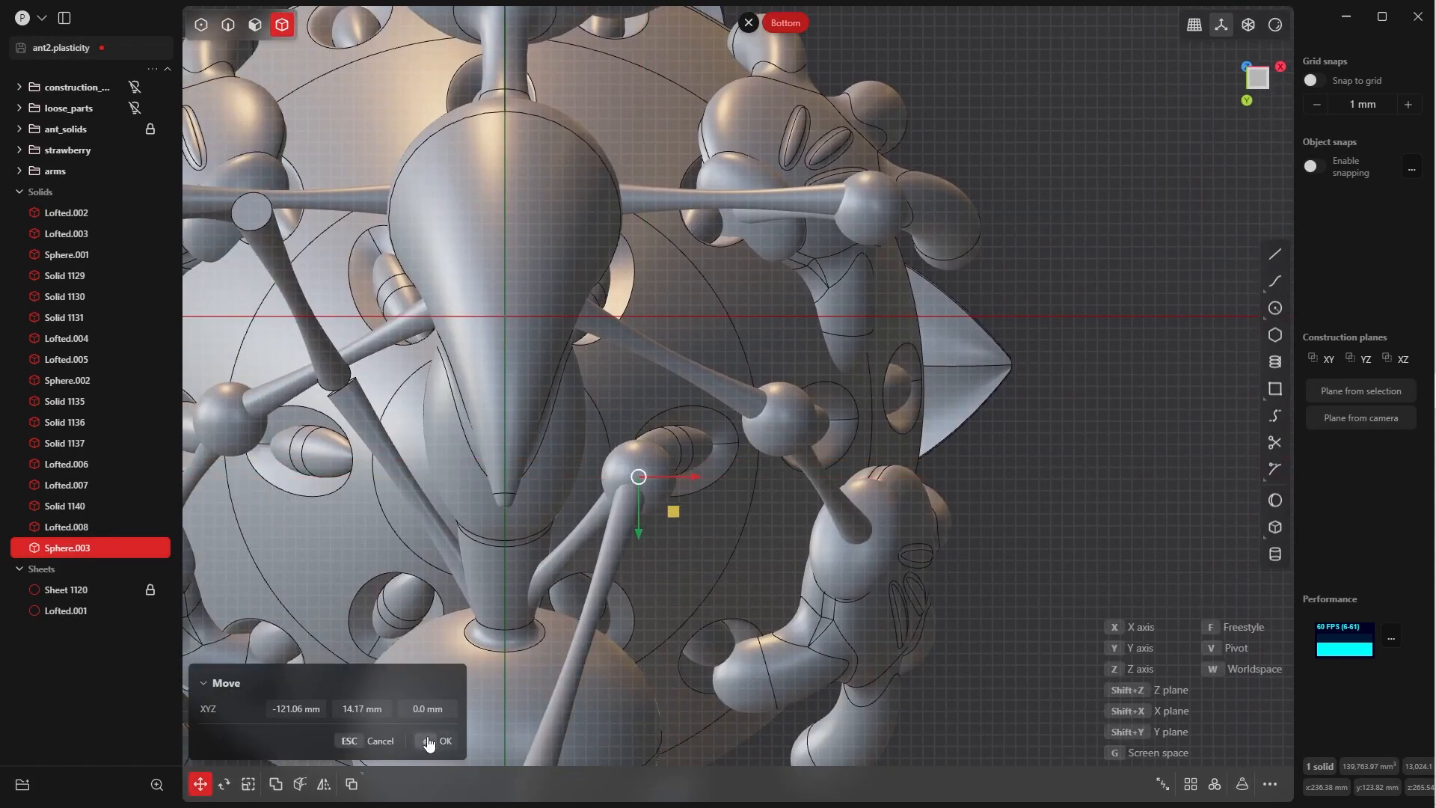
left_click(434, 740)
- Duplicate the knee sphere and move the copy onto the raised leg's knee using the side and bottom views
key("grave")
left_click(696, 477)
key("grave")
left_click(781, 484)
key("shift+d")
left_click(436, 740)
key("grave")
key("g")
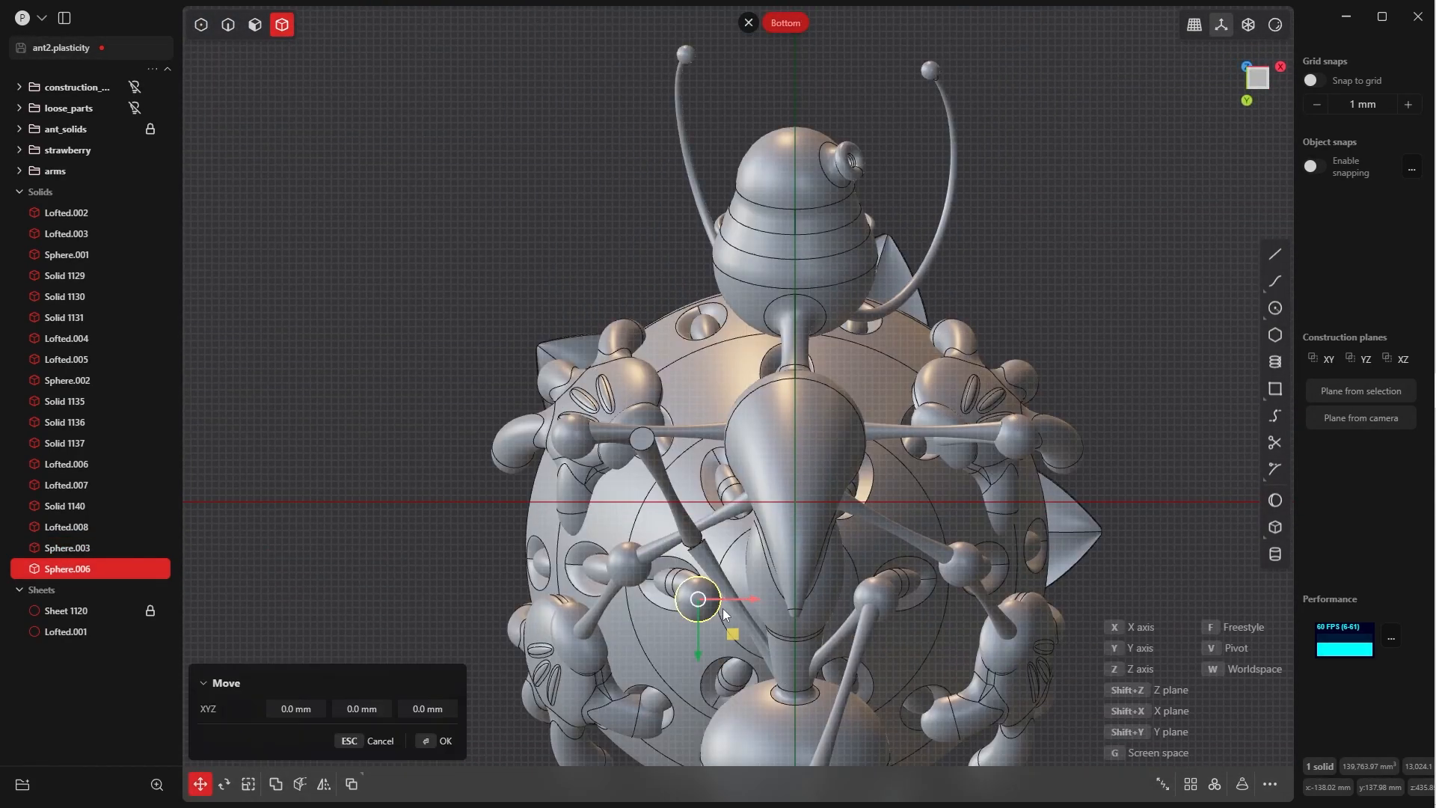
left_click(436, 740)
- Move the copied sphere onto the raised leg's knee, at the end of its upper bar, in the bottom view
middle_click_drag(662, 187, 824, 325)
scroll(815, 389, "up", 4)
middle_click_drag(798, 501, 666, 209, "shift")
left_click(720, 367)
scroll(720, 366, "down", 5)
scroll(795, 470, "up", 2)
scroll(823, 426, "up", 4)
scroll(758, 471, "down", 3)
scroll(745, 457, "up", 5)
scroll(756, 439, "down", 2)
- Rotate the rear arm's upper bar beside the raised leg's knee in the bottom view
left_click(793, 434)
key("grave")
left_click(839, 451)
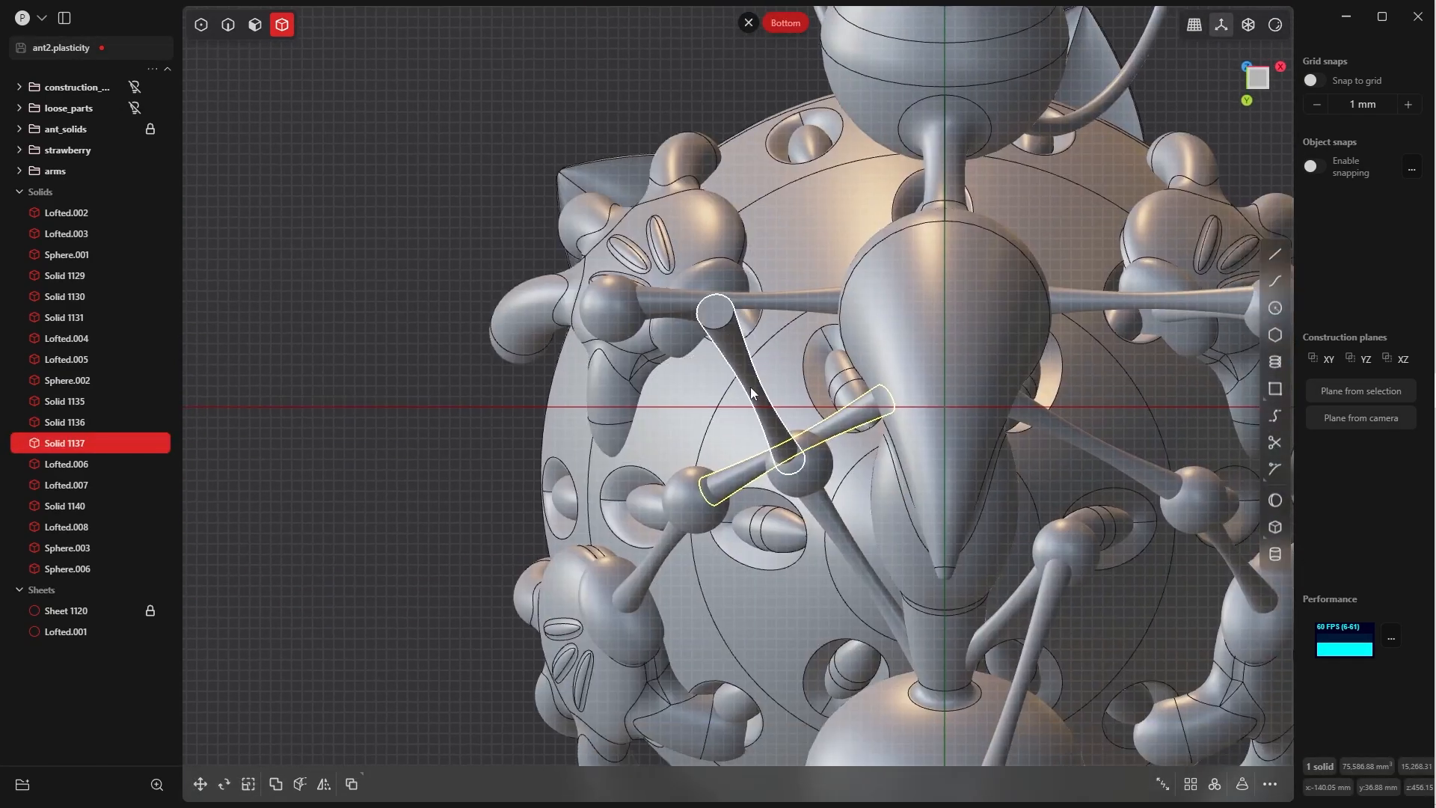
scroll(750, 383, "up", 4)
middle_click_drag(894, 468, 694, 406, "shift")
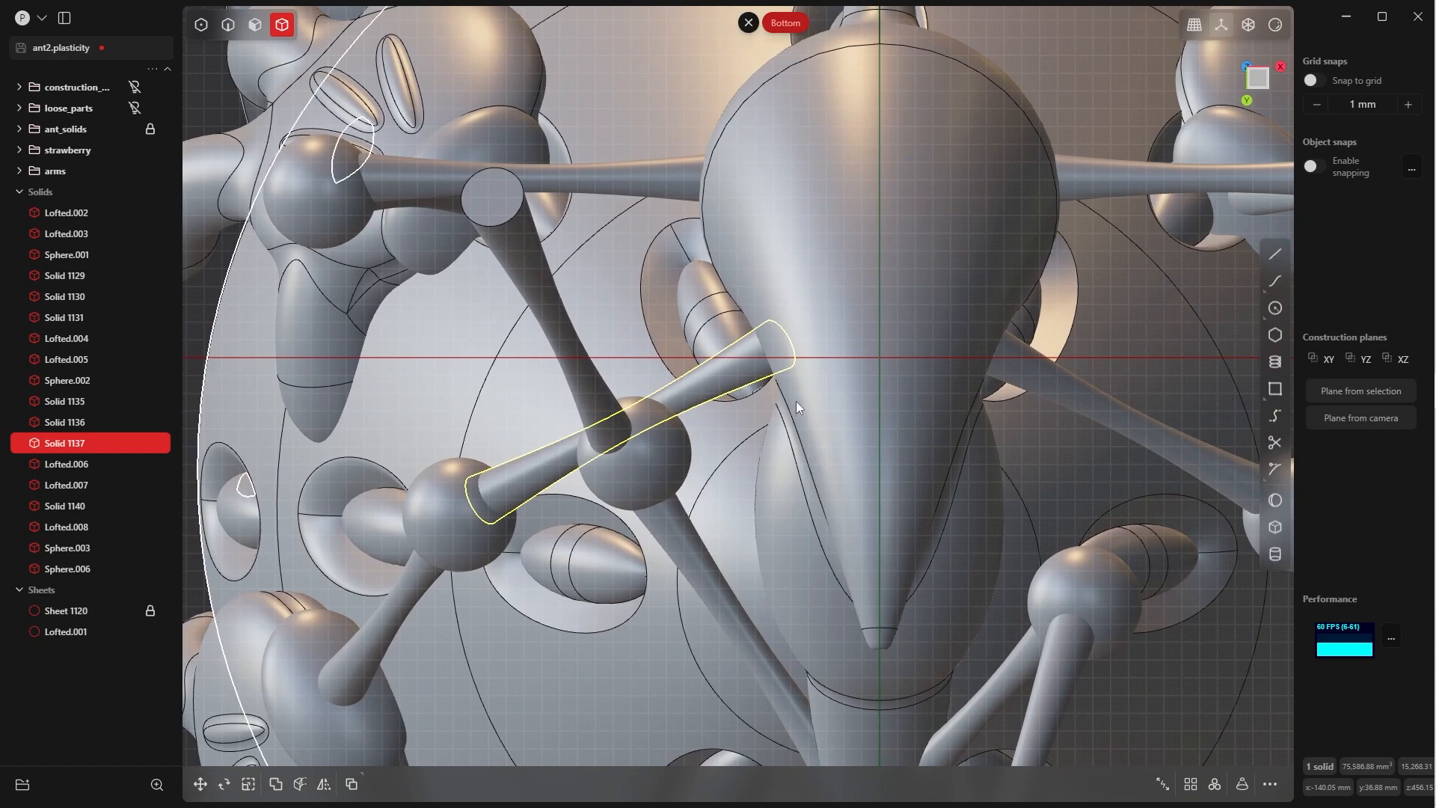
key("r")
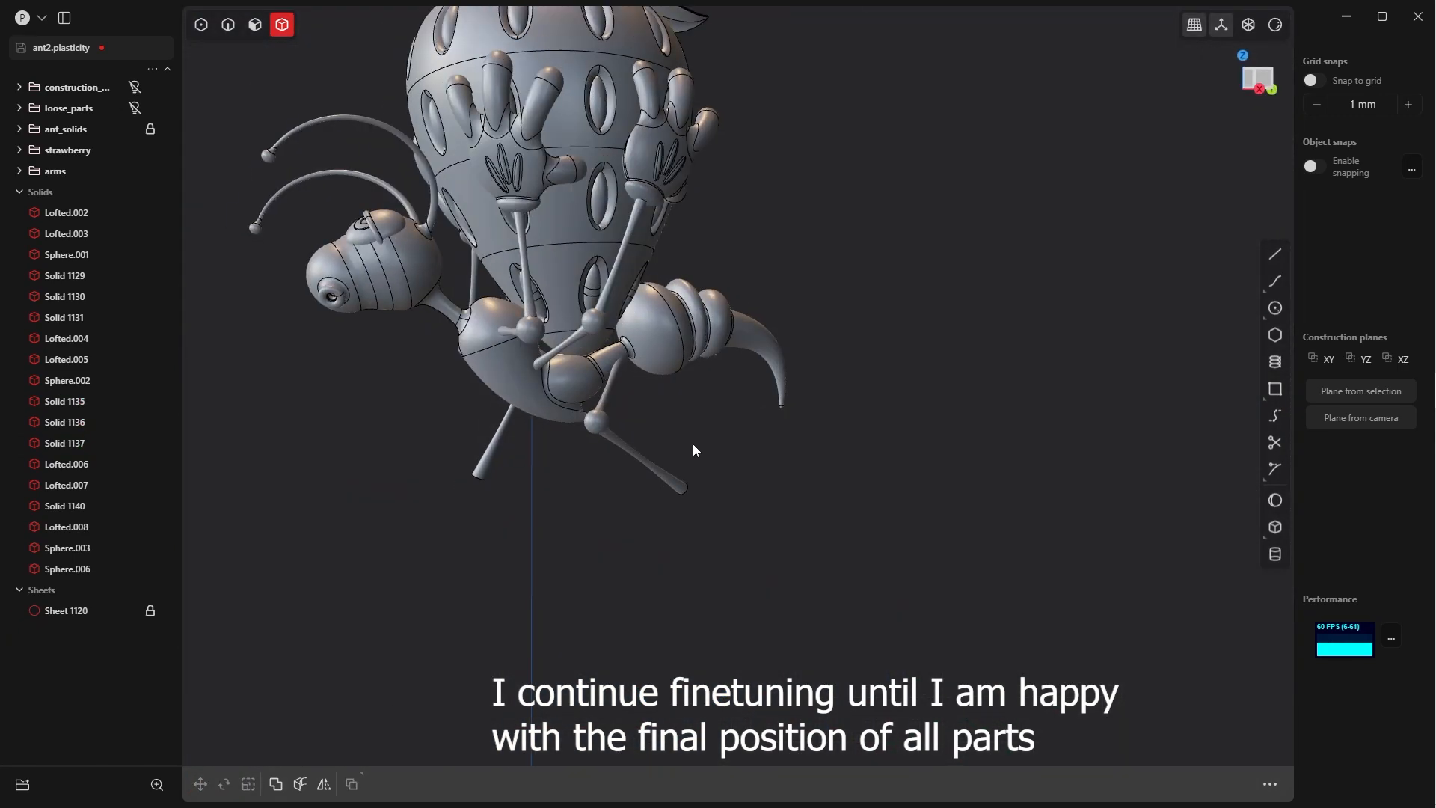
- Duplicate the circular end face of the rear leg's lower bar as a separate sheet
middle_click_drag(647, 459, 710, 513)
scroll(710, 513, "up", 2)
key("Tab")
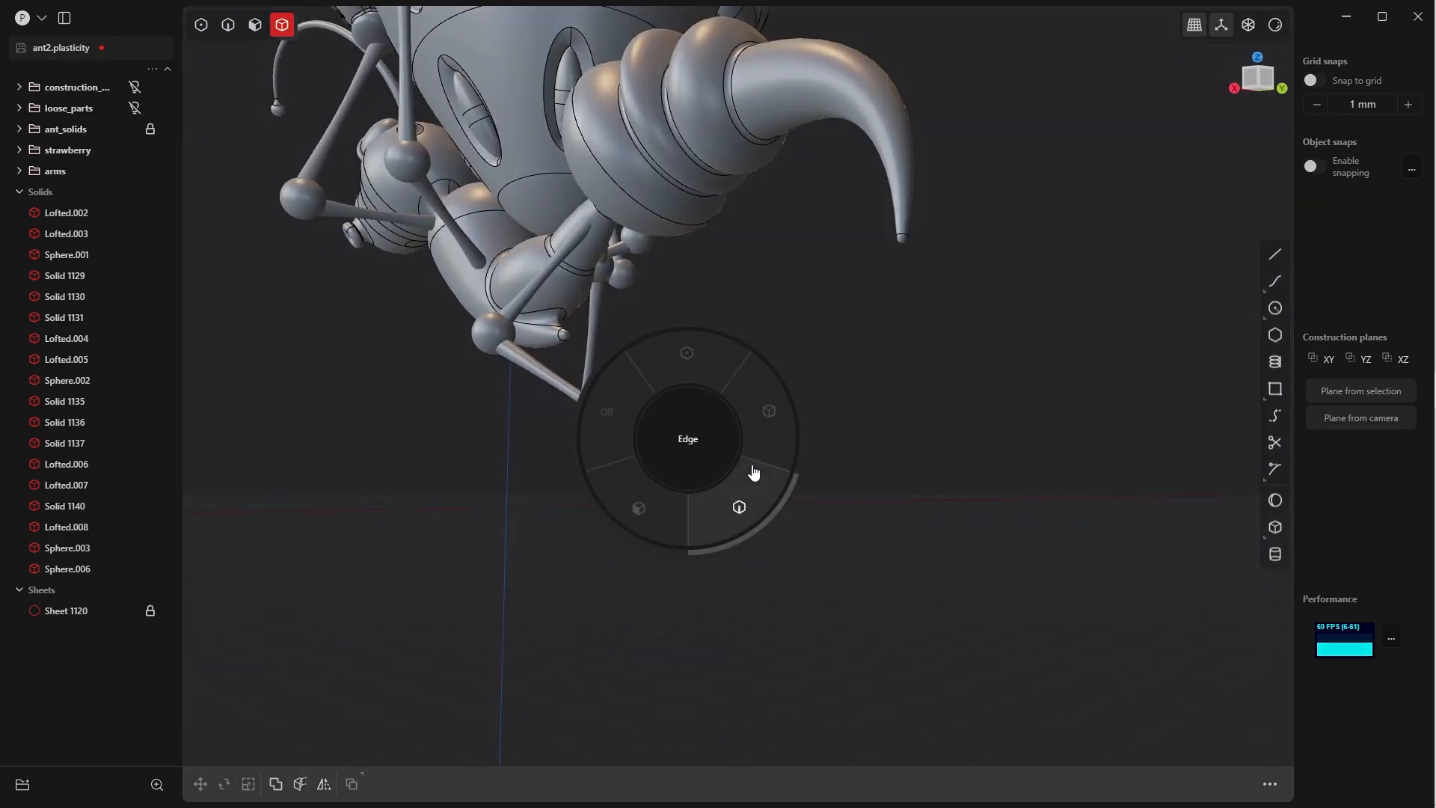
left_click(745, 500)
scroll(695, 557, "up", 4)
left_click(676, 404)
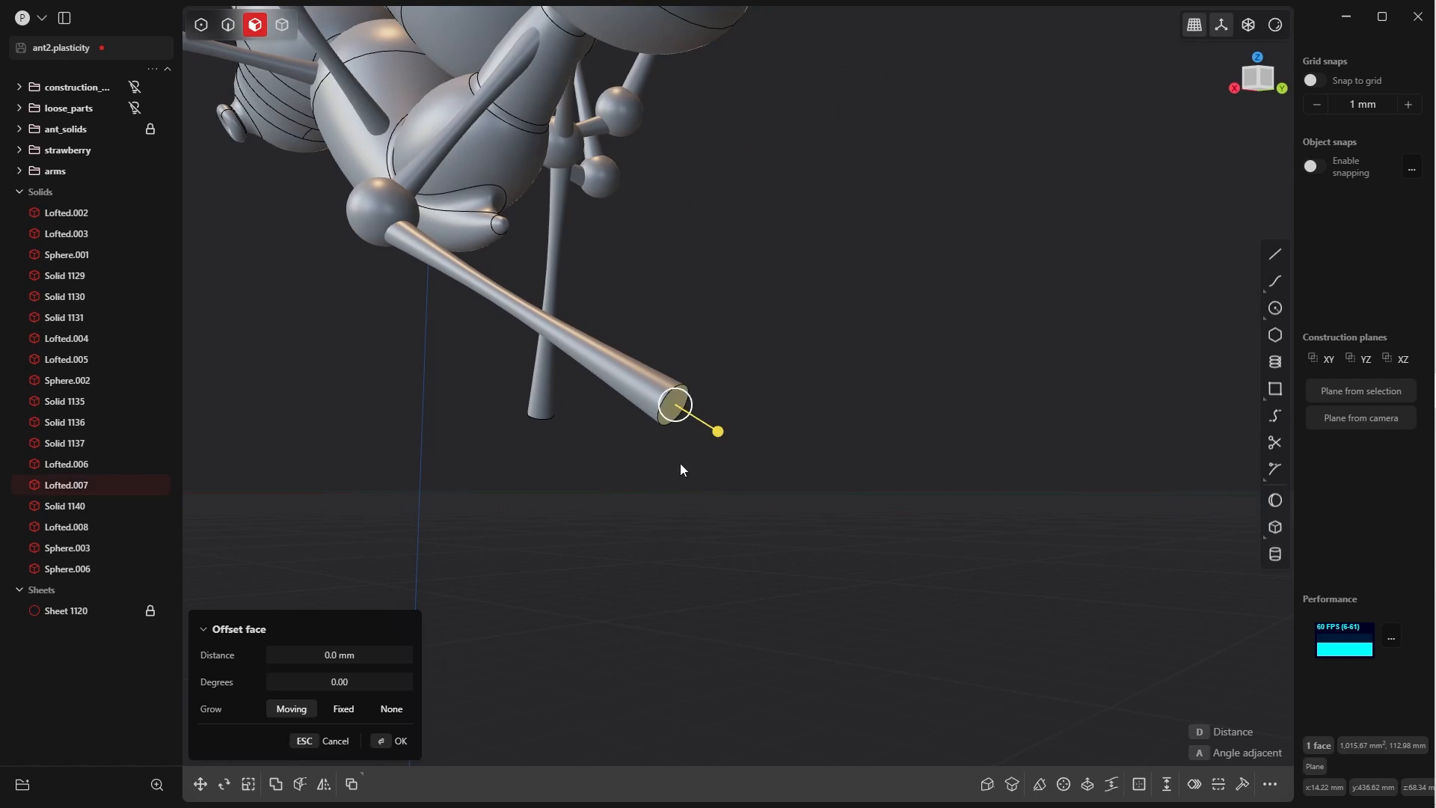
key("shift+d")
left_click(417, 752)
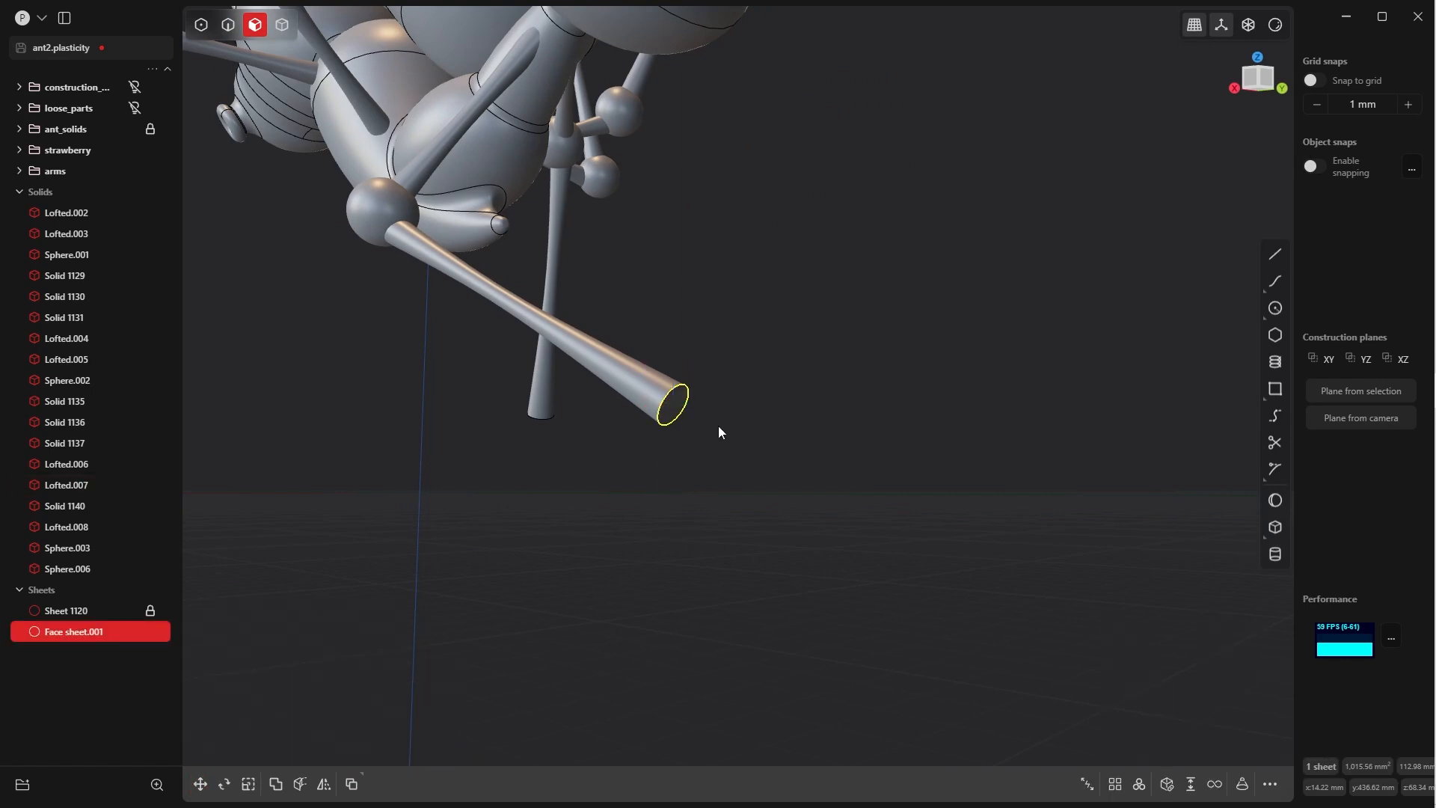
- Scale the duplicated face sheet uniformly to slightly more than twice its size
key("s")
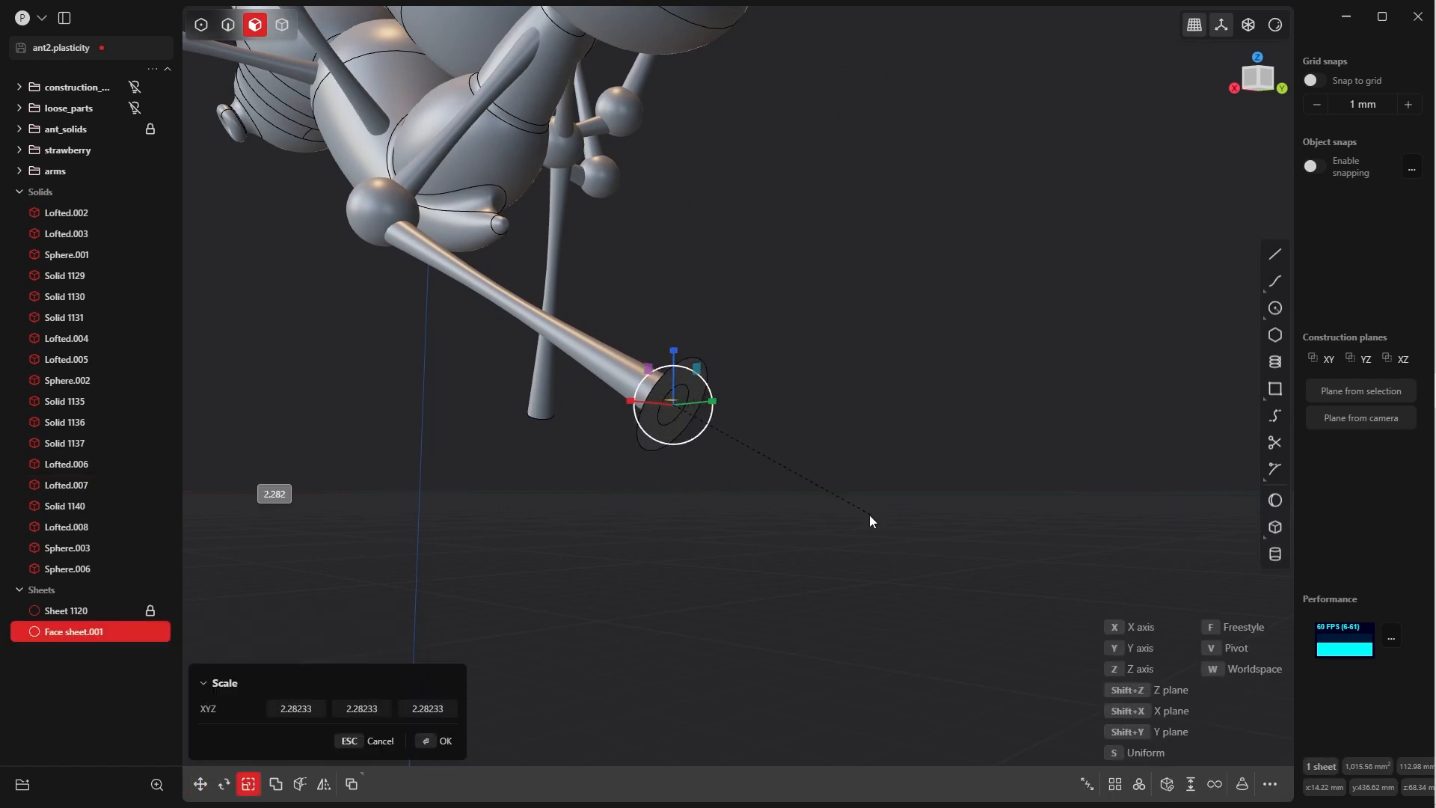
left_click(856, 516)
left_click(430, 742)
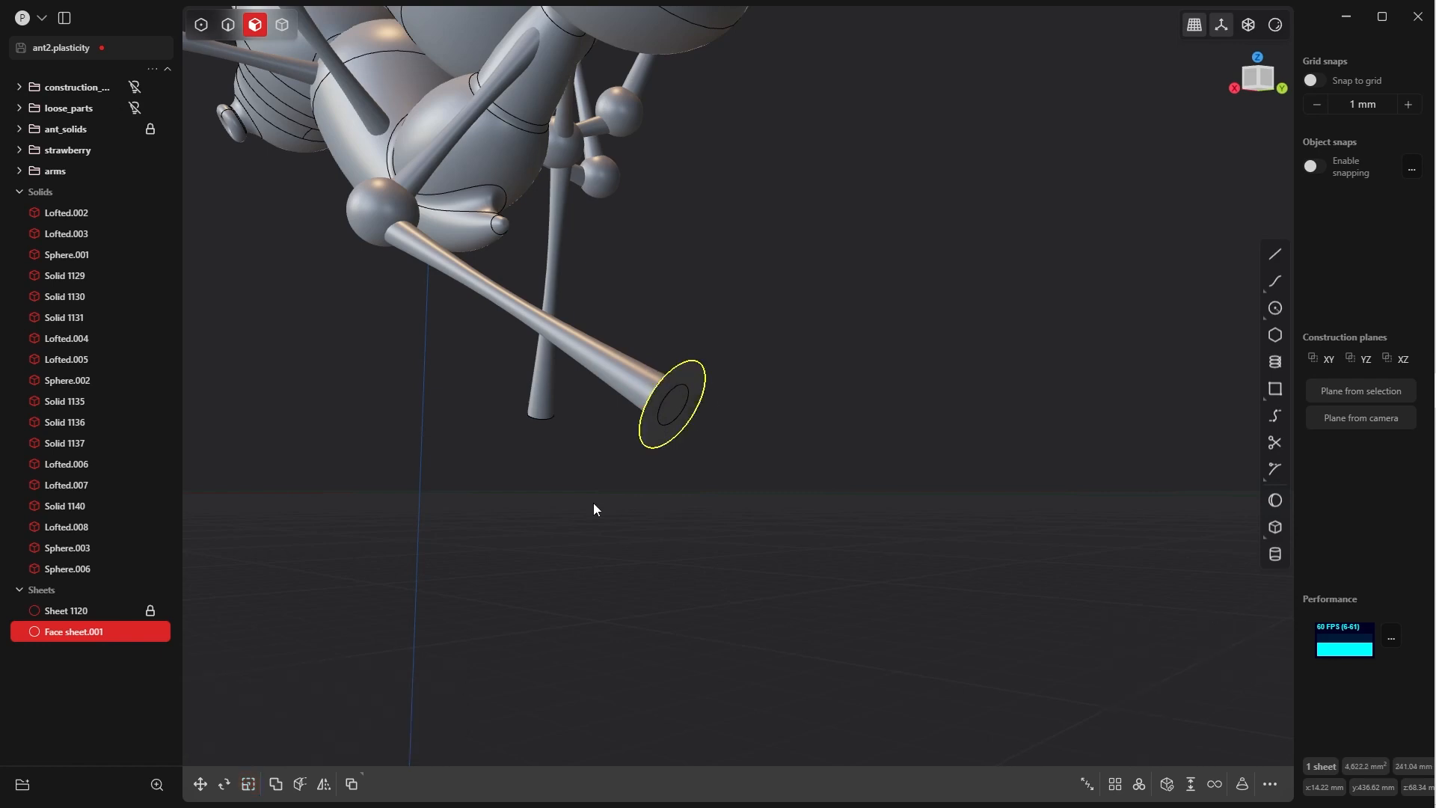
- Extrude the enlarged face sheet 12.44 mm away from the leg into a separate foot disc
scroll(602, 463, "up", 3)
key("Tab")
left_click(626, 360)
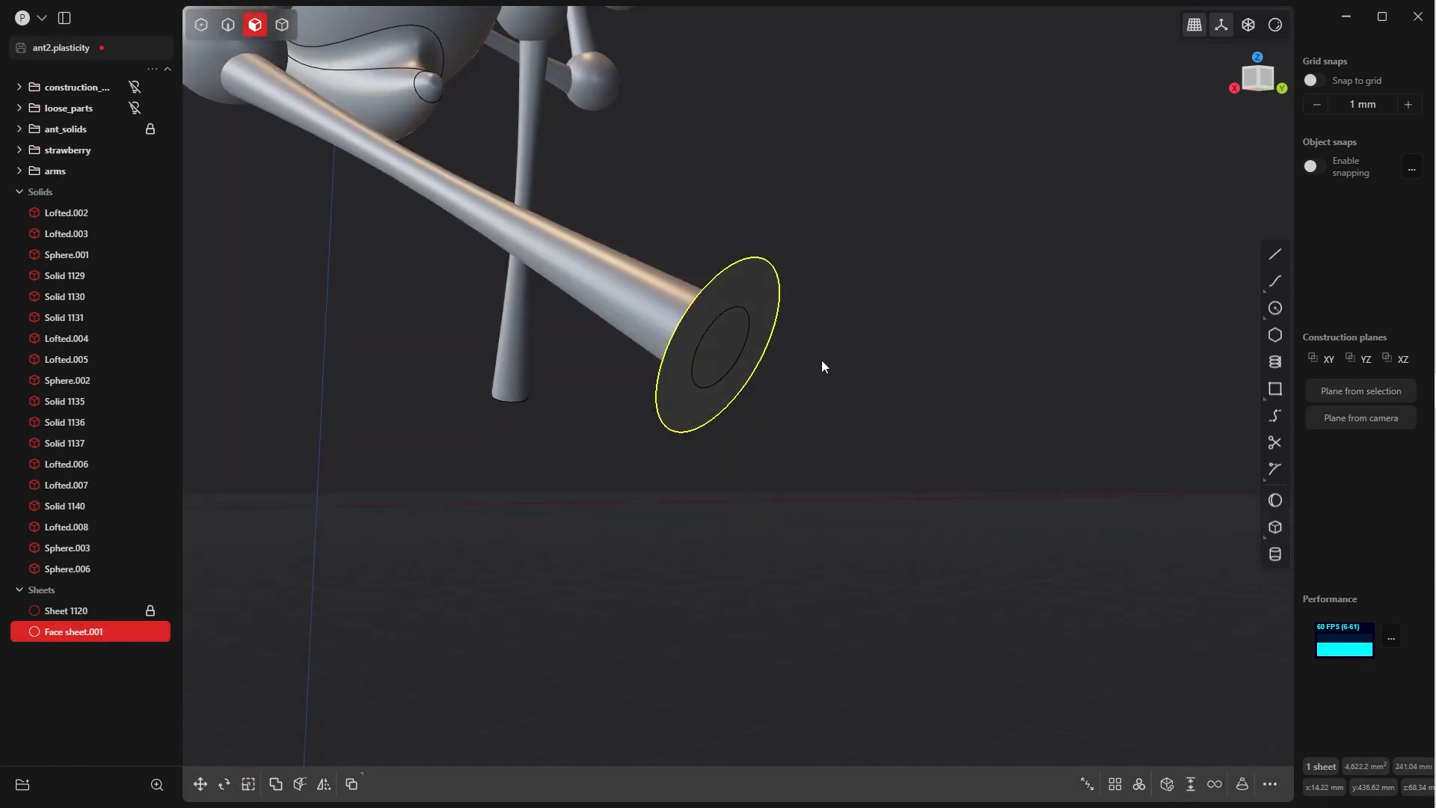
left_click(821, 361)
left_click(744, 295)
left_click_drag(791, 317, 830, 367)
key("e")
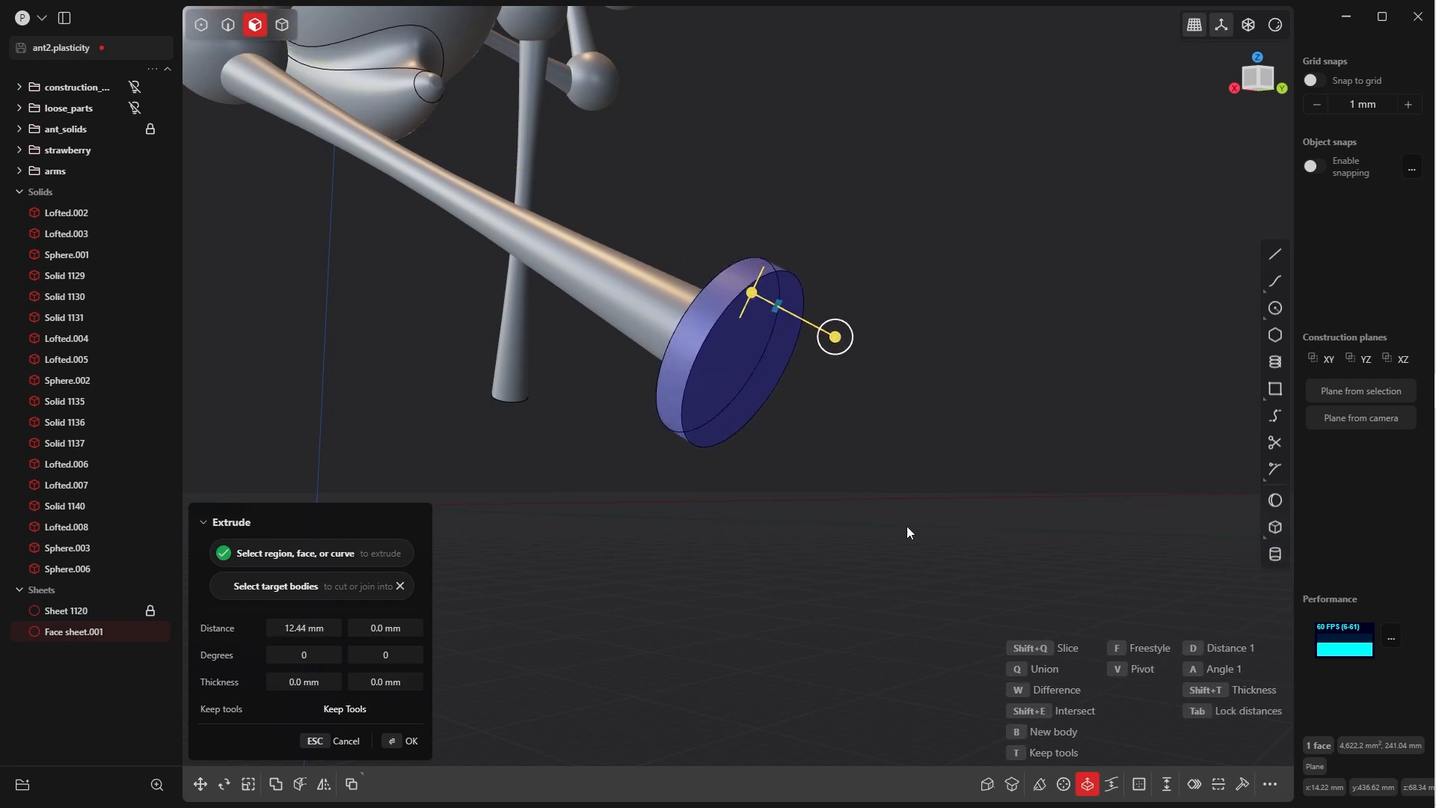
left_click(585, 558)
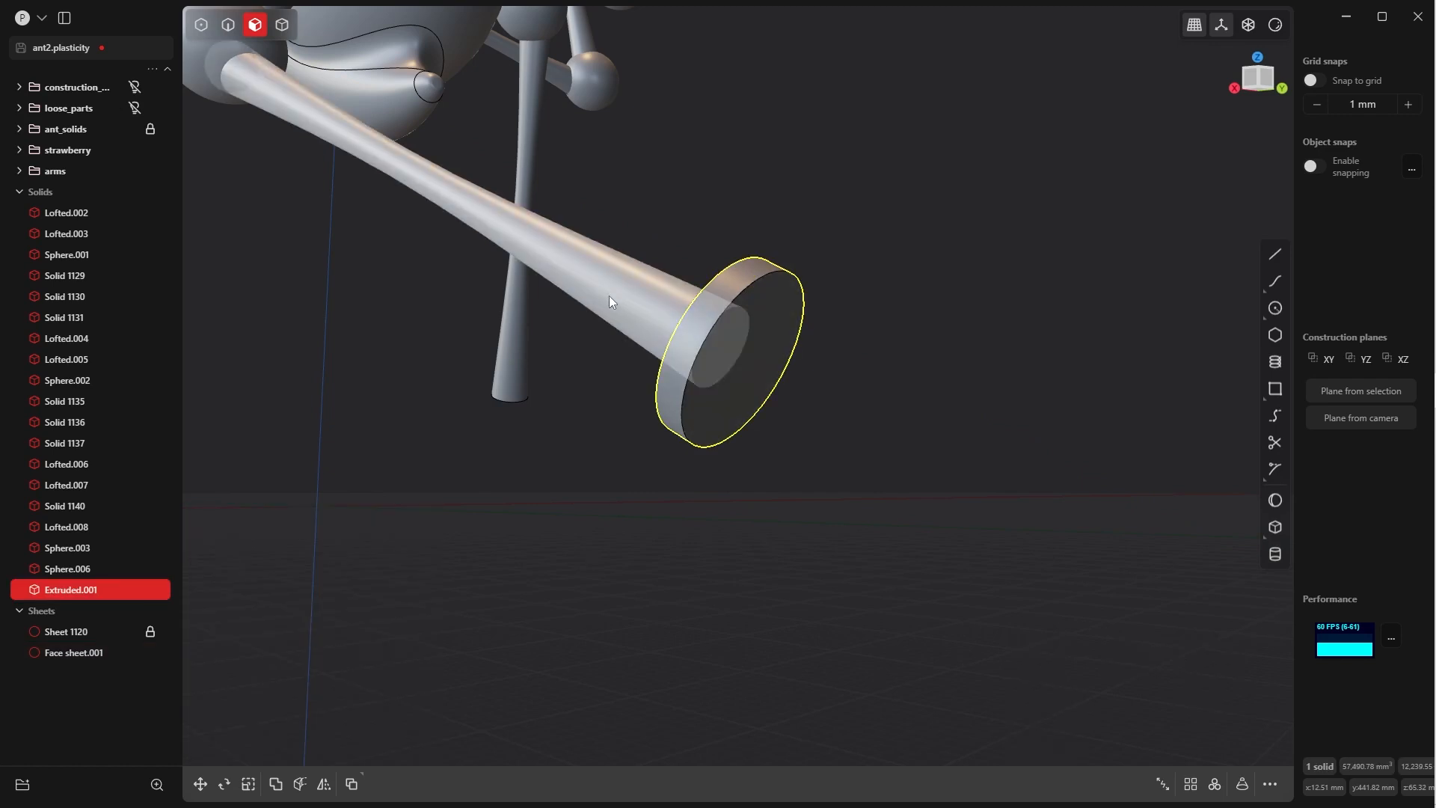
- Stretch the foot disc to about twice its length along its own Z axis in the right view, pivoting on its upper edge
middle_click_drag(675, 322, 829, 348)
left_click(811, 424)
scroll(811, 419, "down", 3)
key("grave")
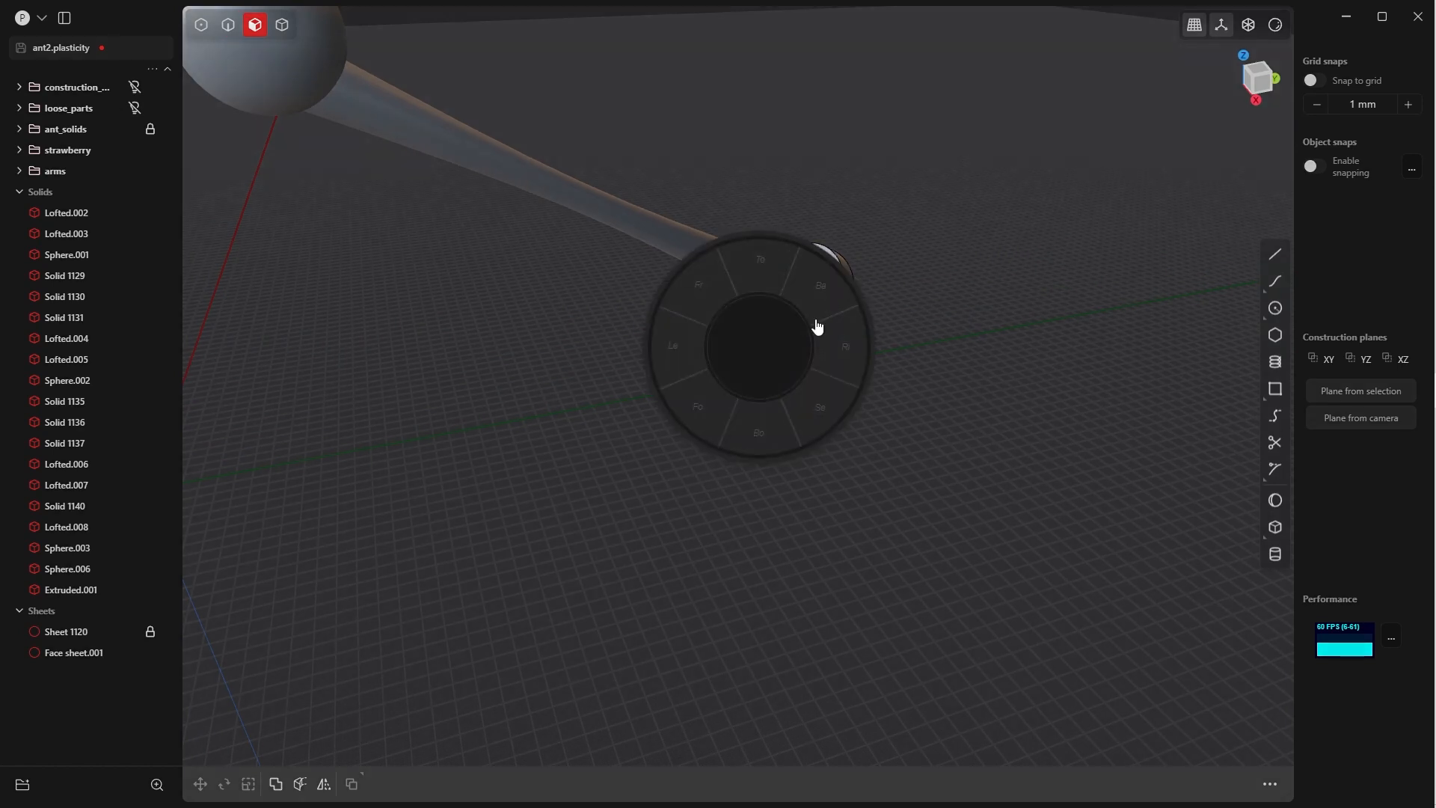
left_click(839, 326)
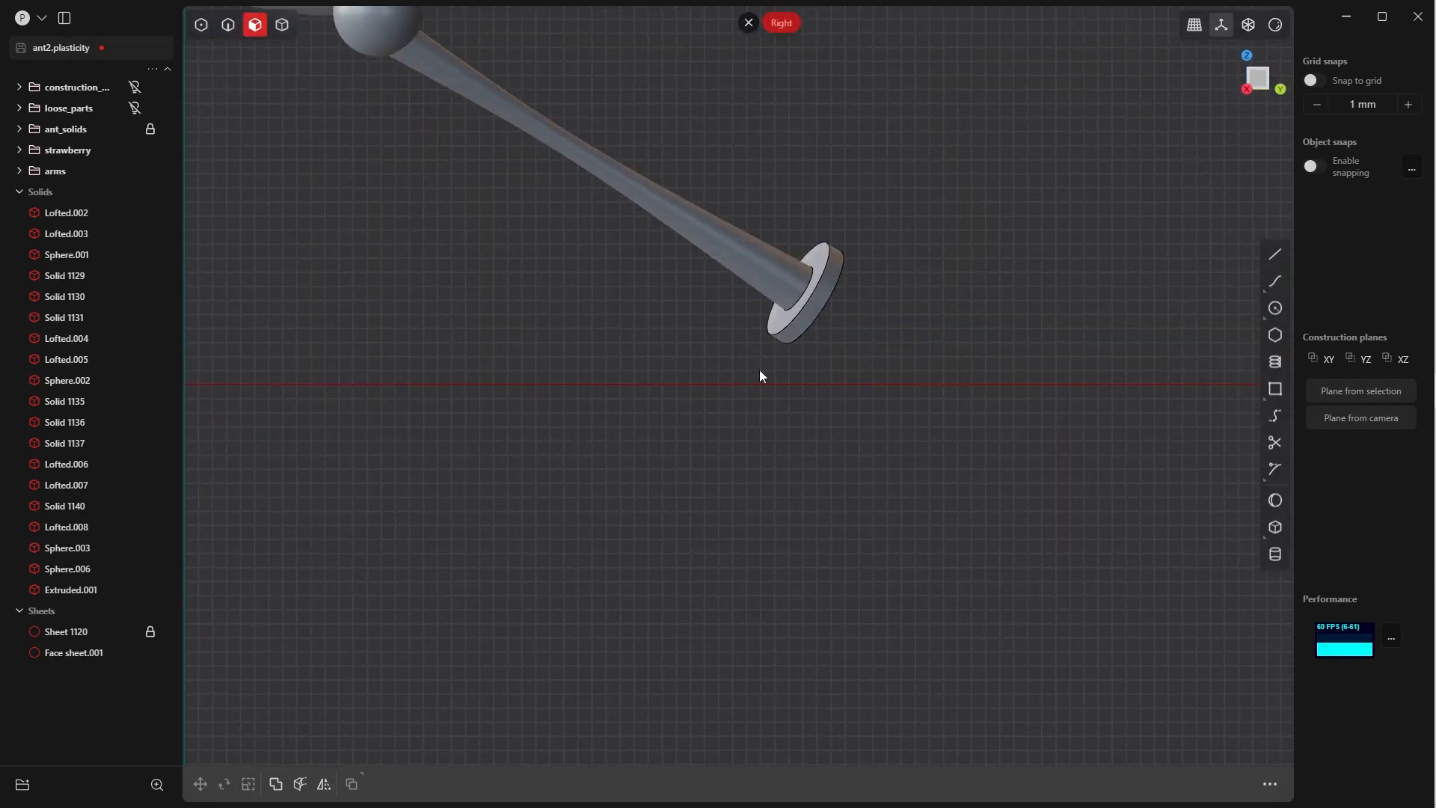
scroll(850, 274, "up", 3)
scroll(814, 303, "down", 2)
key("4")
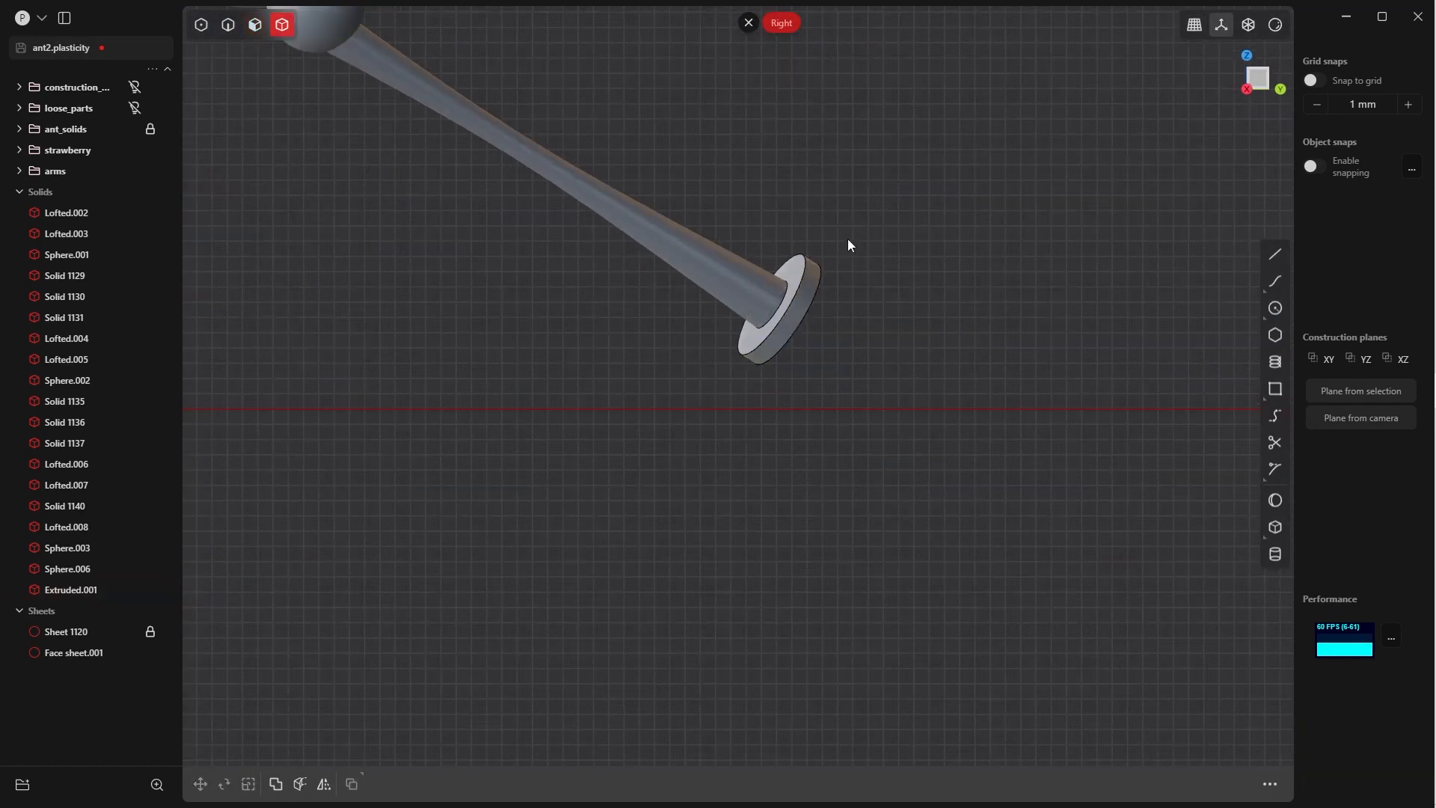
left_click(813, 282)
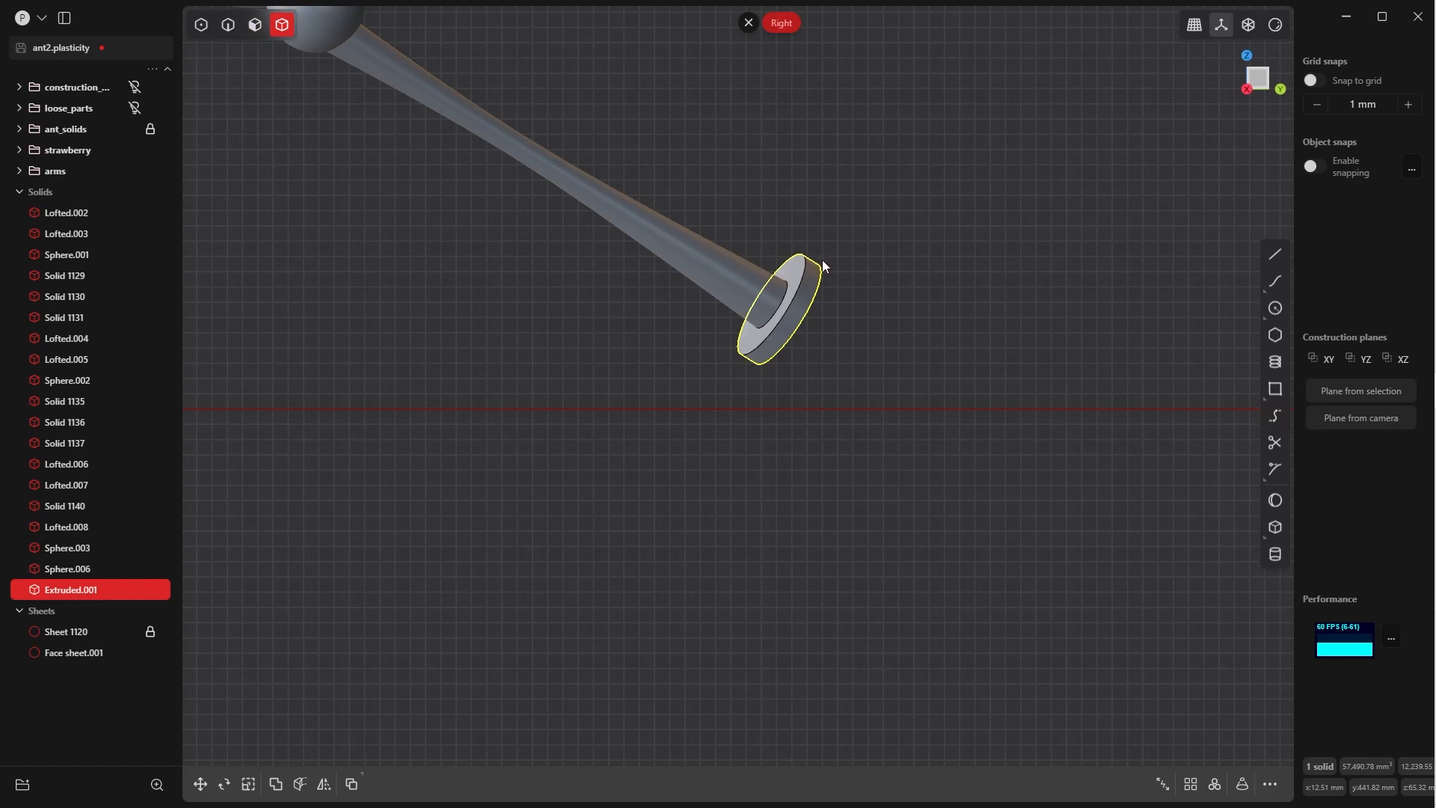
key("s")
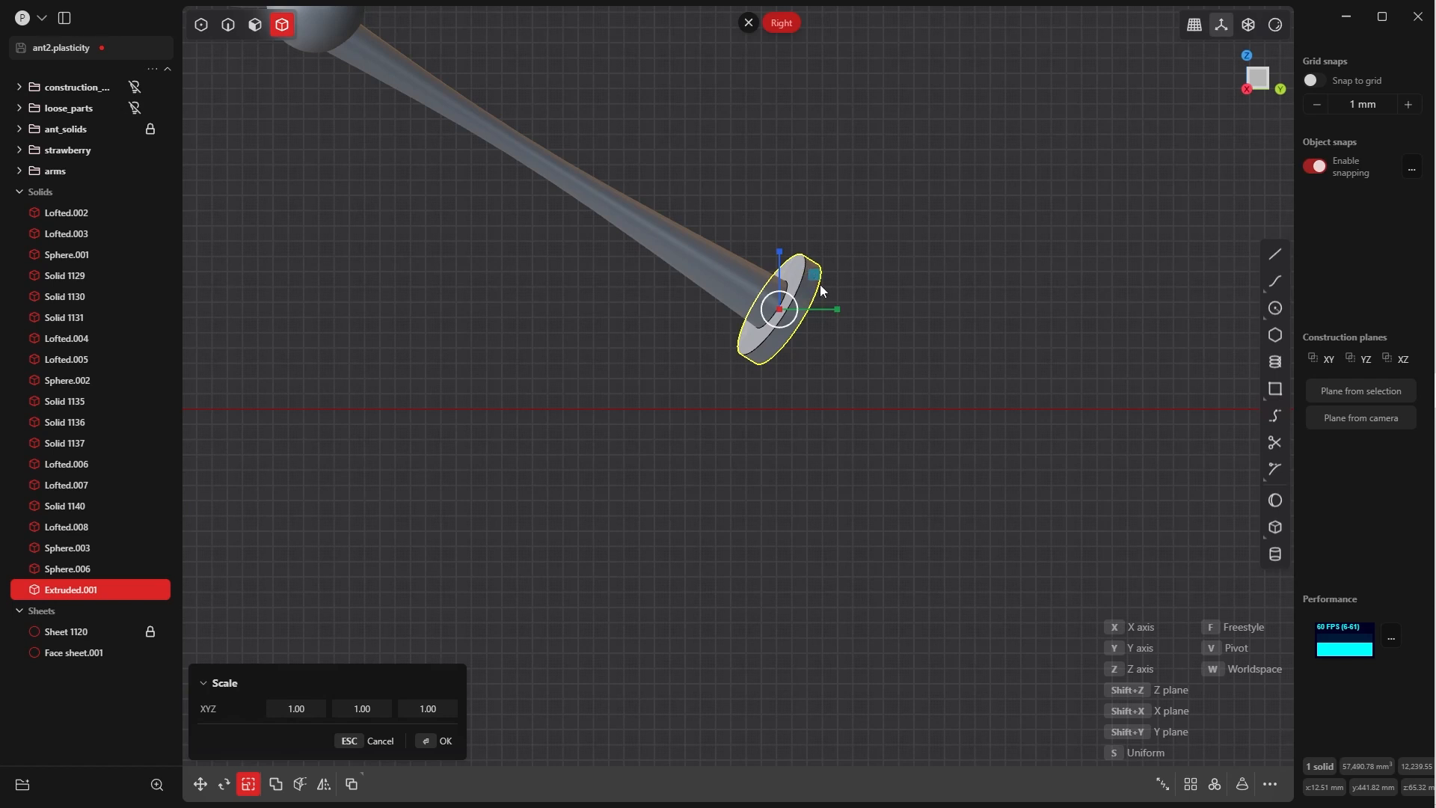
key("v")
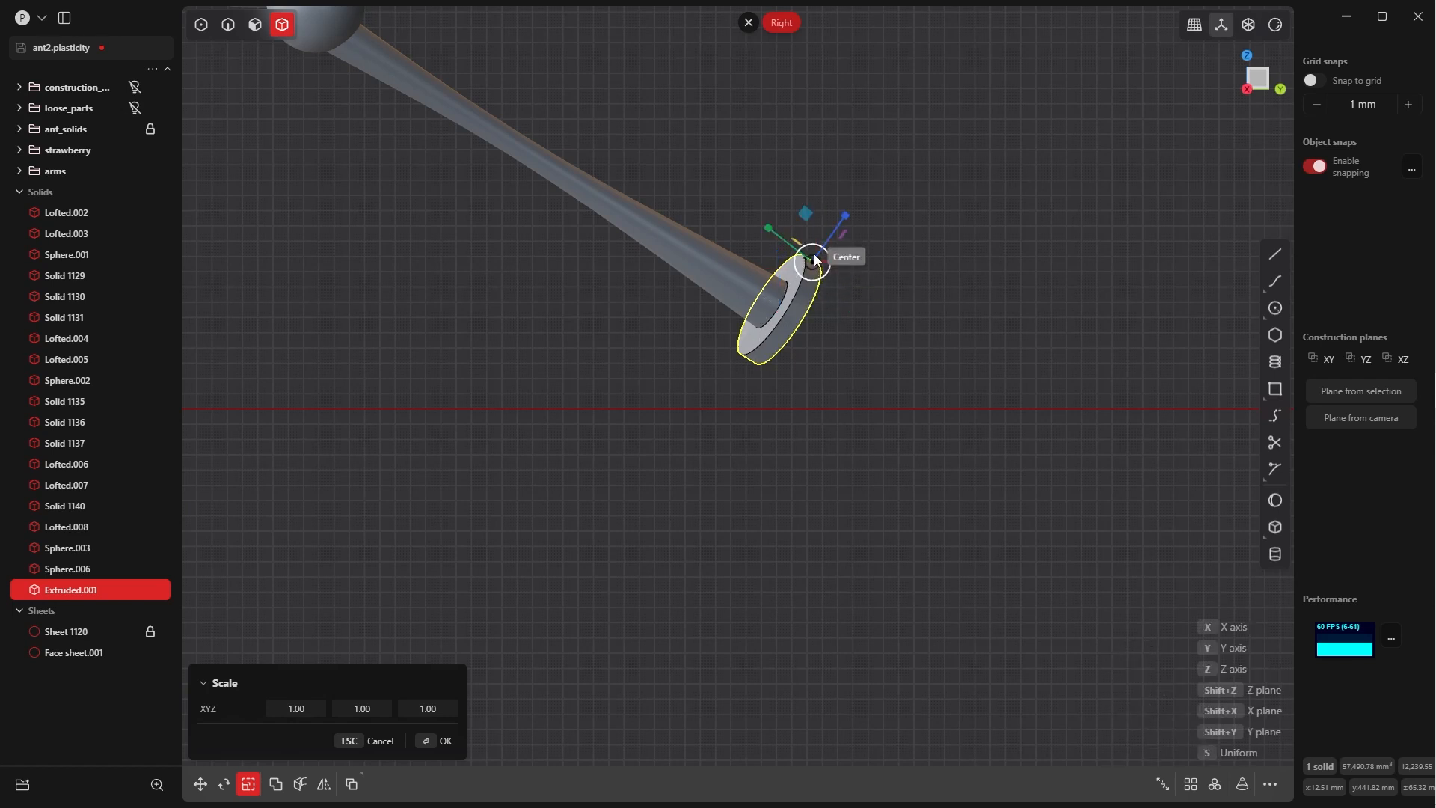
left_click(813, 261)
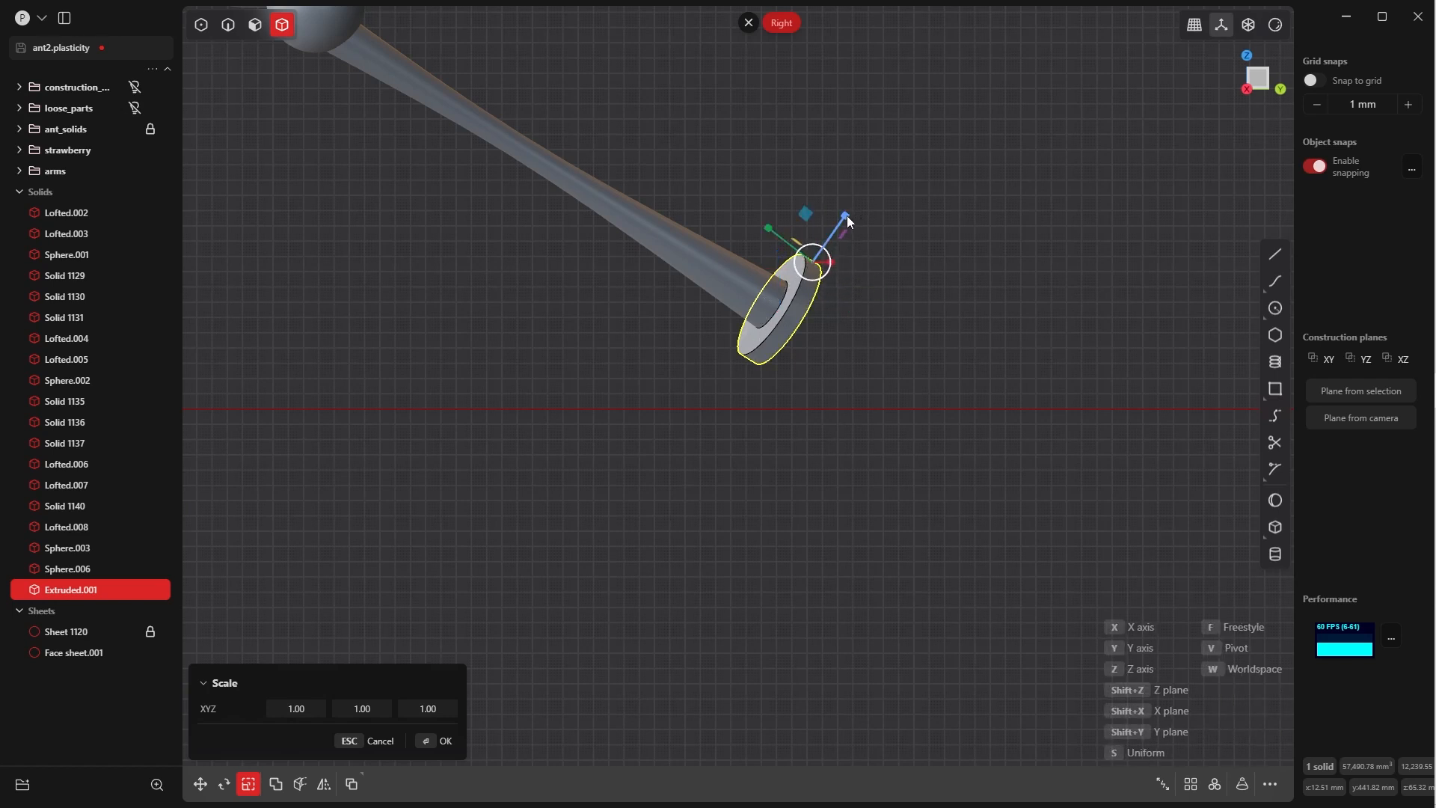
left_click_drag(847, 216, 854, 156)
left_click(422, 743)
left_click(563, 633)
- Delete the leftover circular face sheet at the rear leg's foot
middle_click_drag(770, 288, 828, 329)
scroll(828, 416, "up", 5)
key("Tab")
left_click(857, 288)
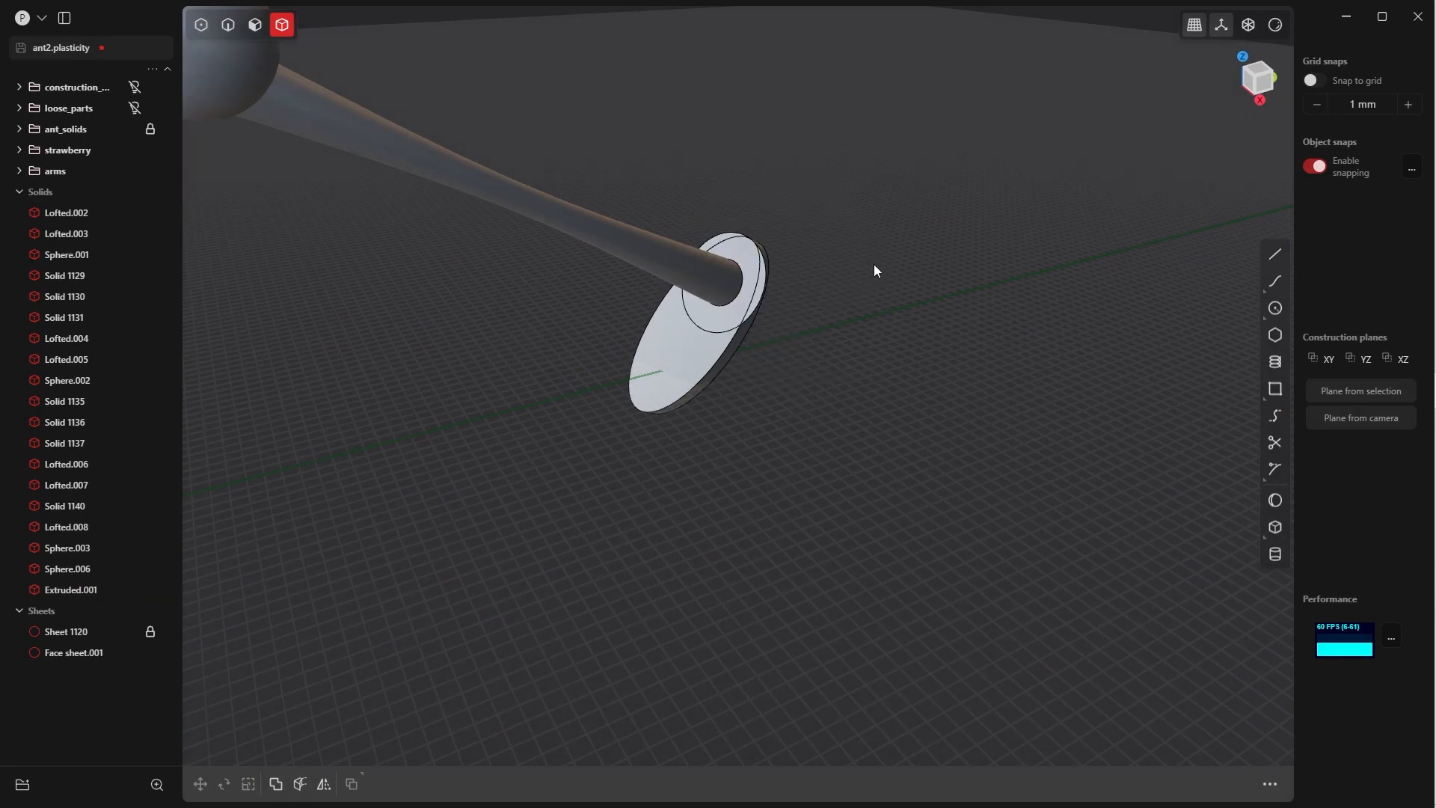
left_click(765, 288)
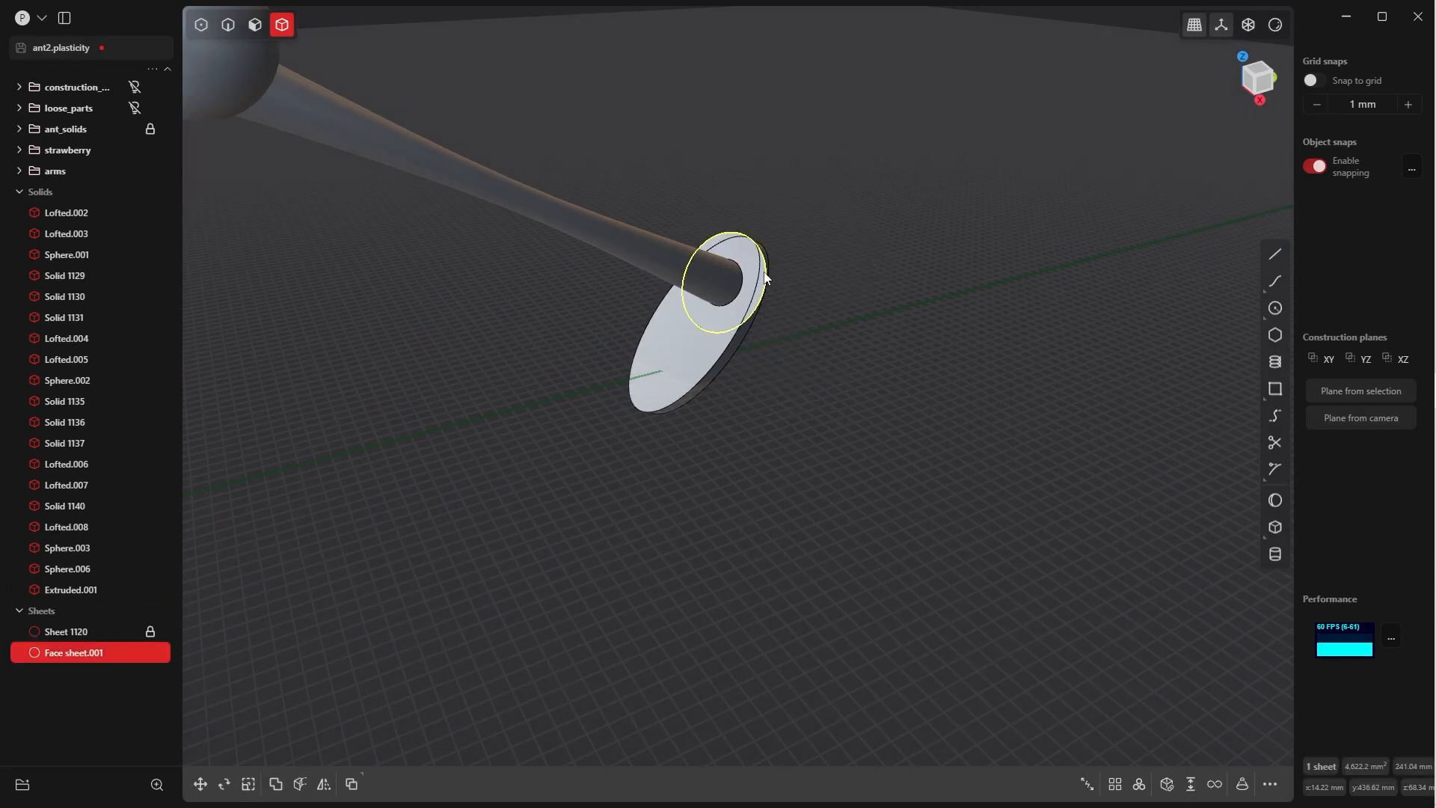
key("Delete")
- Place a copy of the oval foot plate on the end face of the front leg's lower bar, using the plate's face centre as base
scroll(764, 276, "down", 5)
left_click(783, 457)
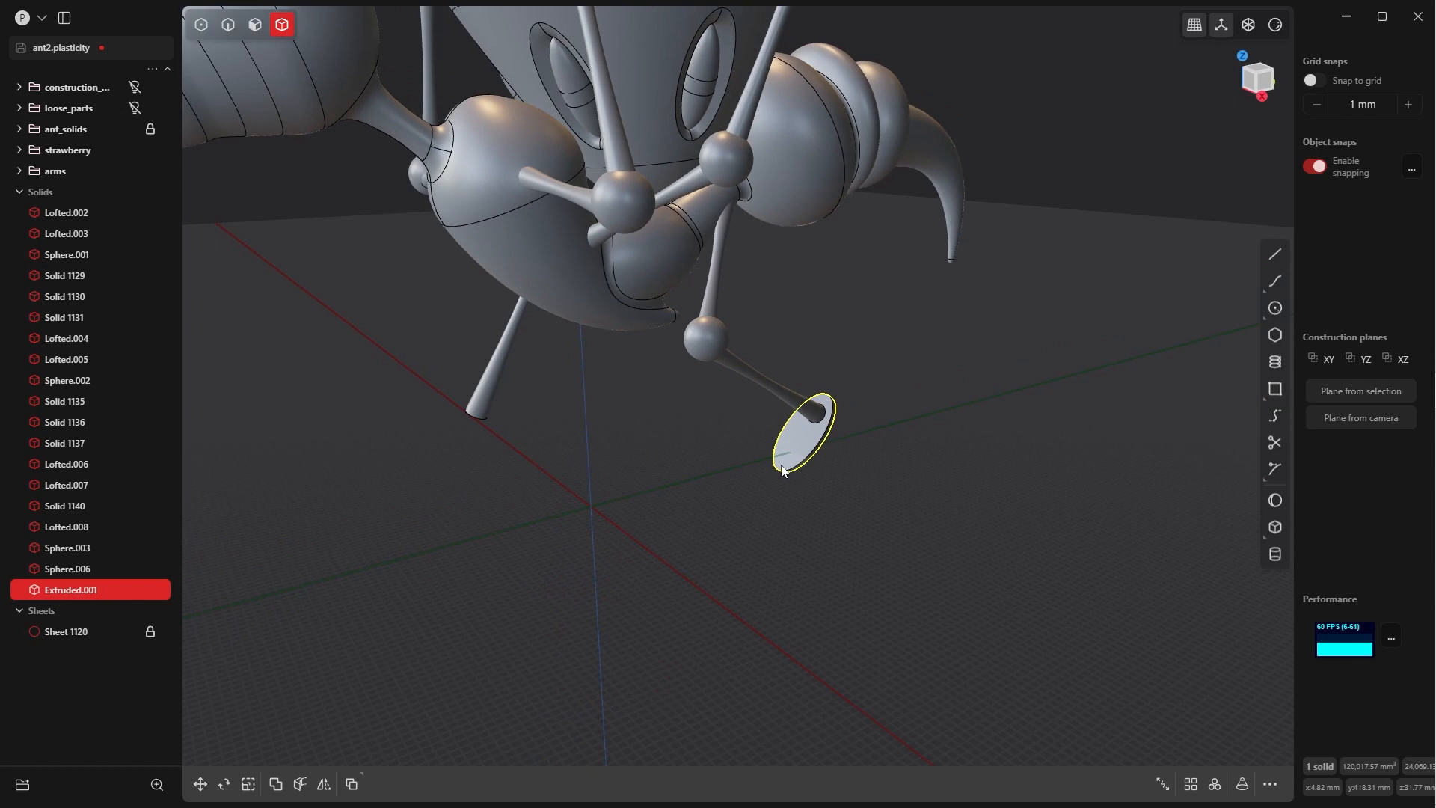
key("ctrl+d")
scroll(812, 420, "up", 3)
scroll(829, 476, "up", 5)
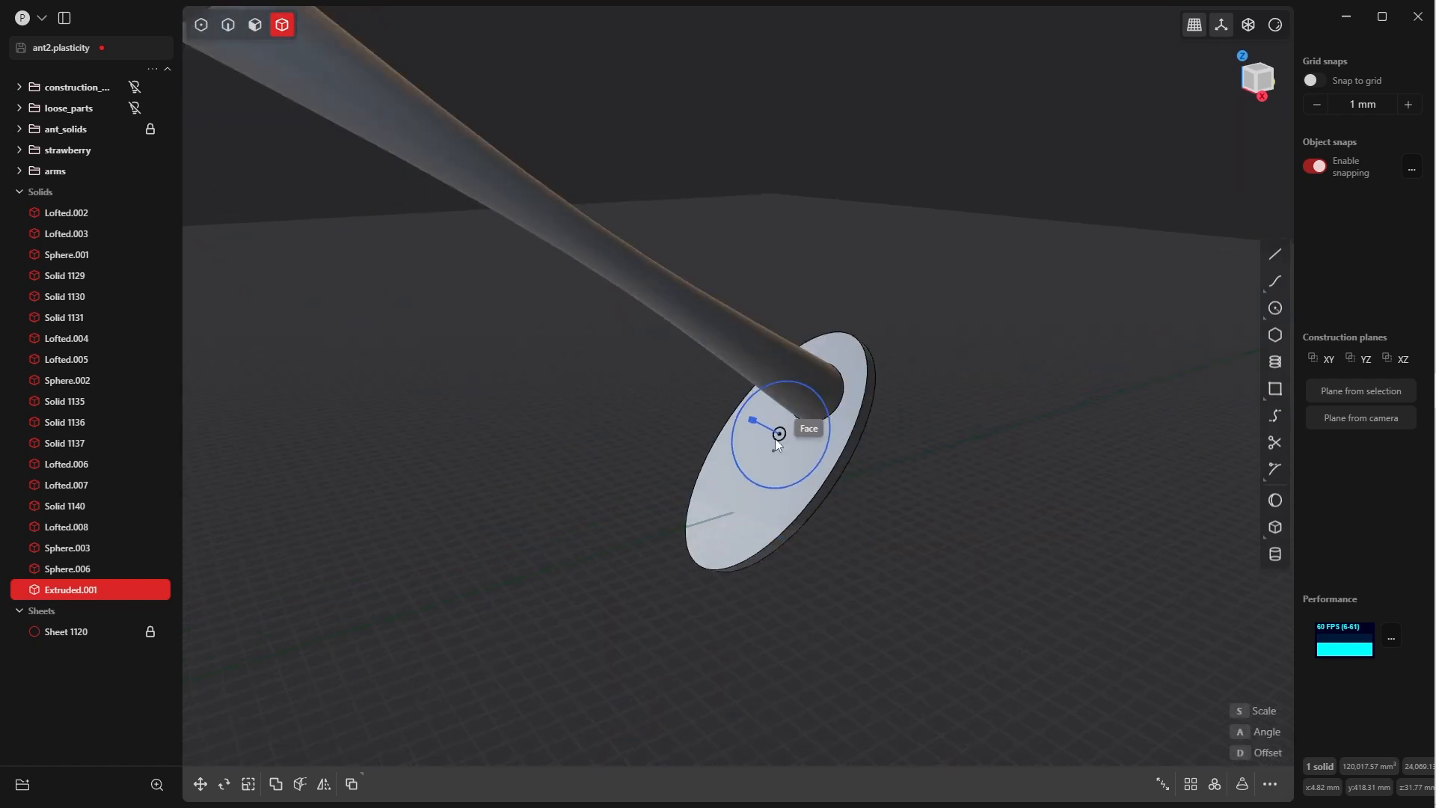
scroll(774, 451, "down", 5)
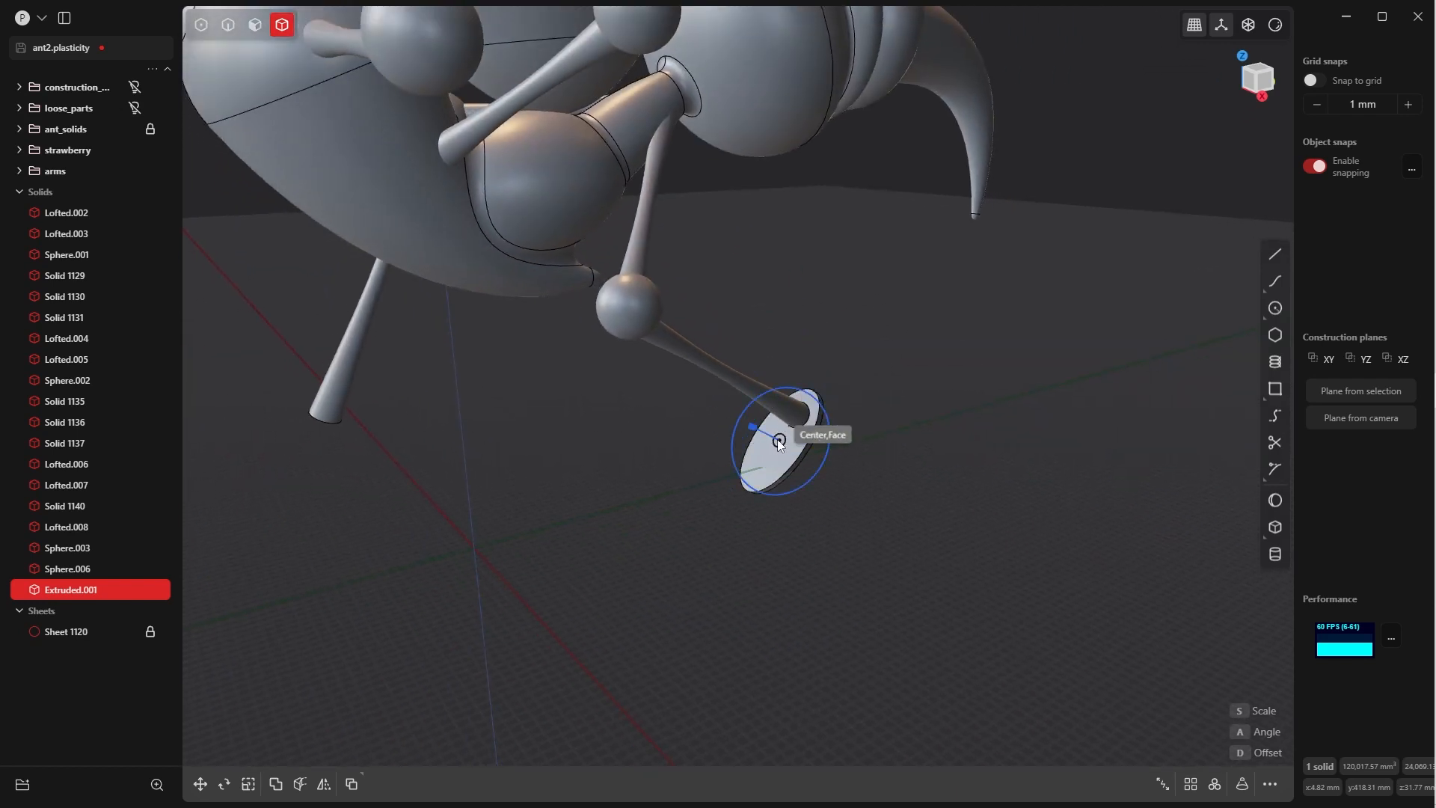
left_click(779, 440)
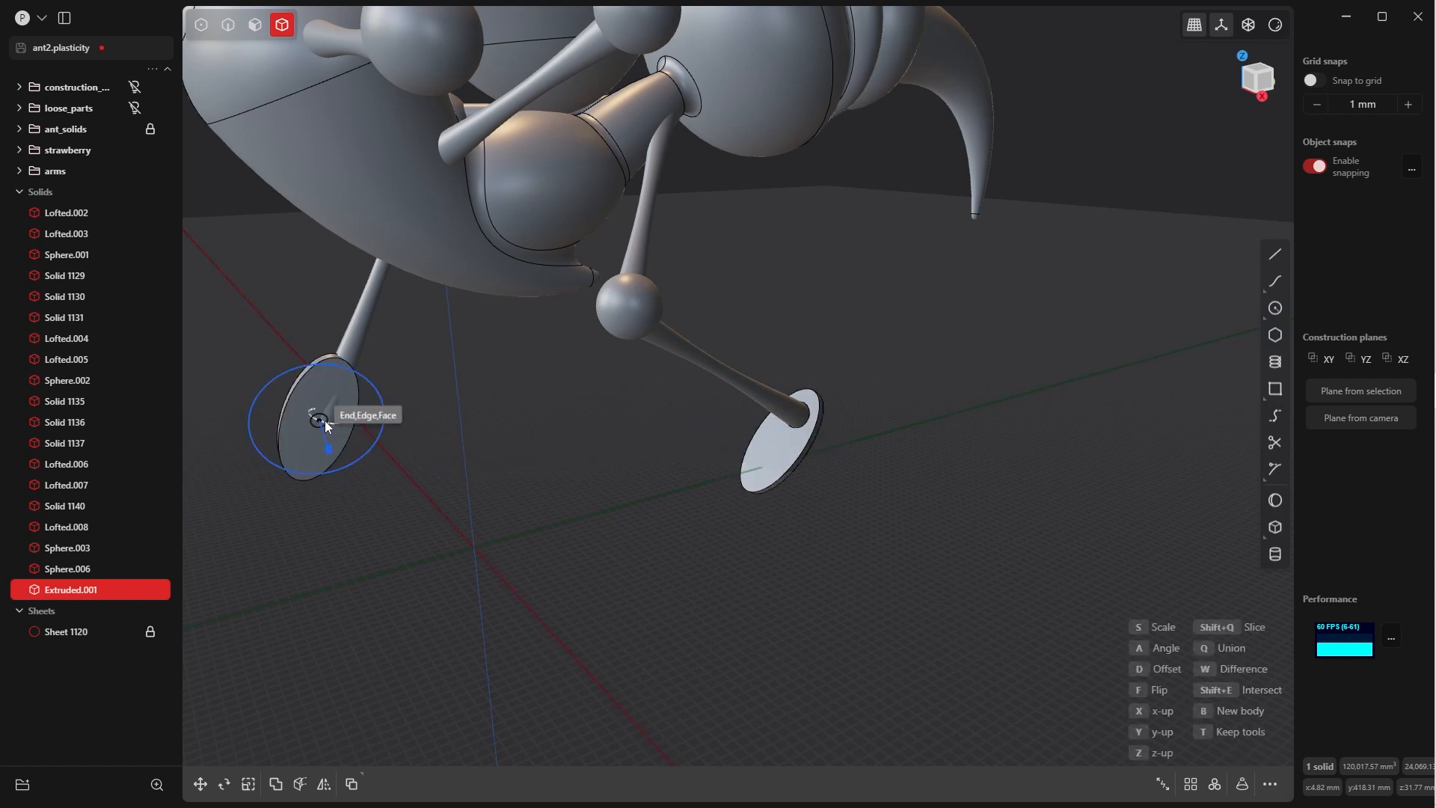
left_click(323, 423)
middle_click_drag(387, 420, 638, 430)
scroll(638, 443, "up", 5)
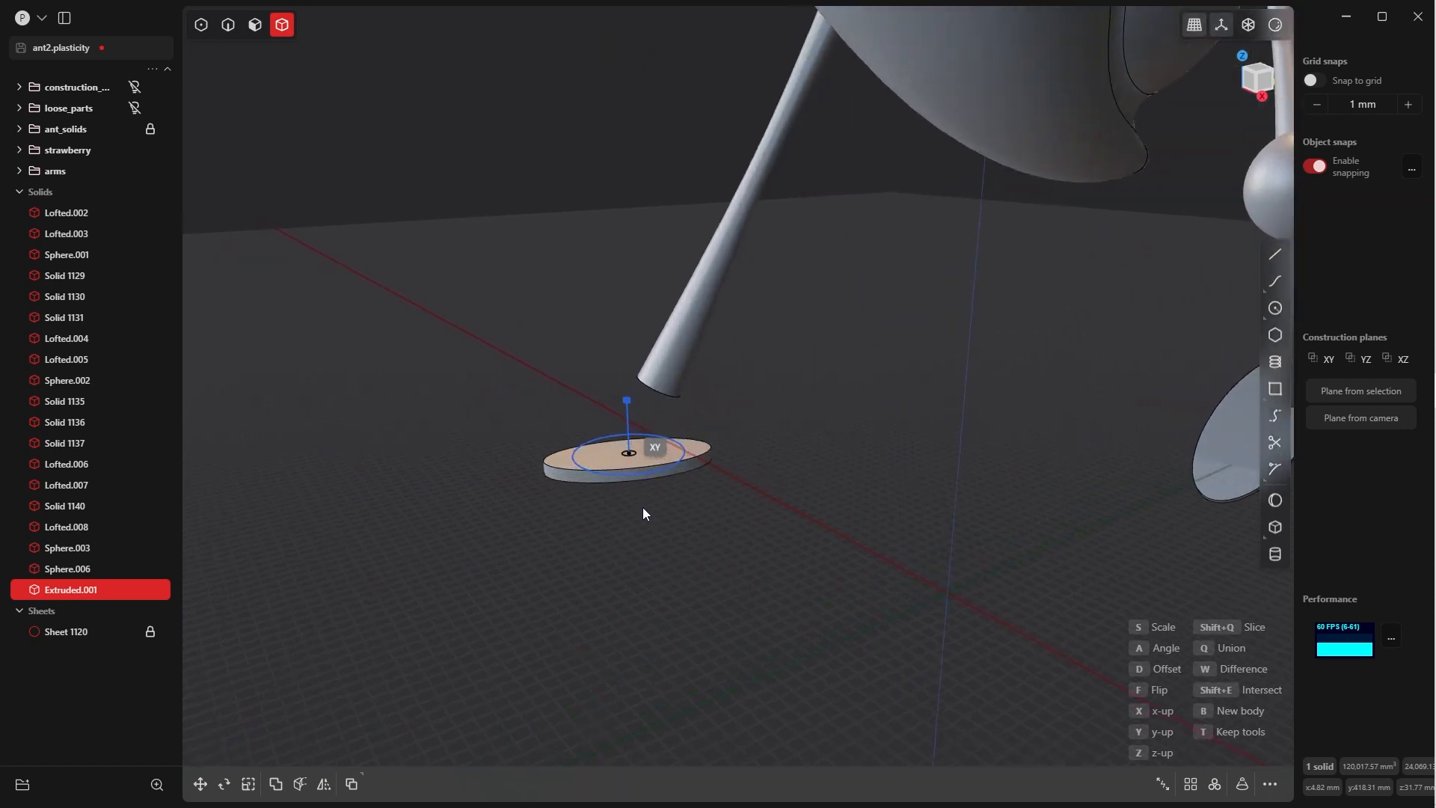
left_click(661, 391)
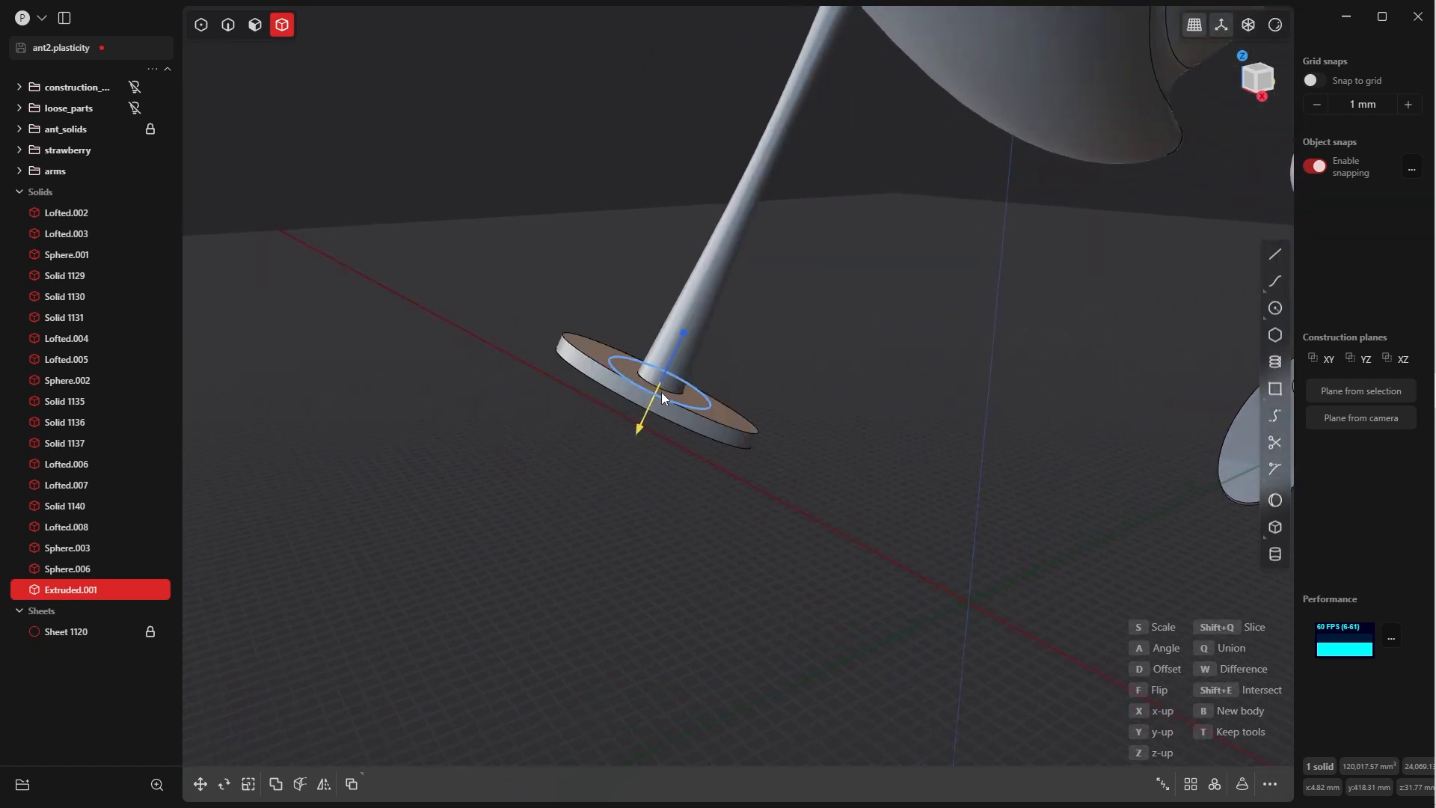
left_click(647, 406)
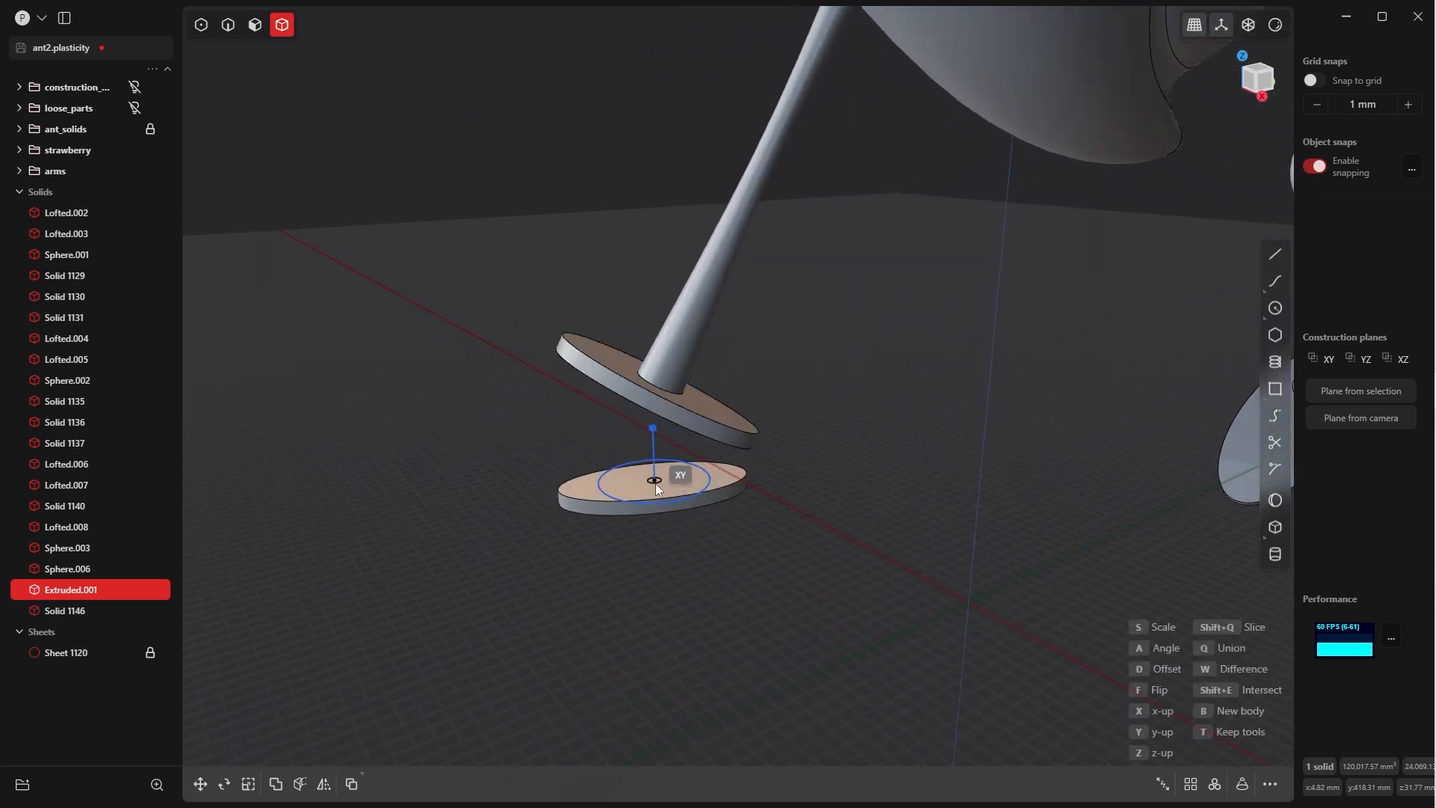
key("Escape")
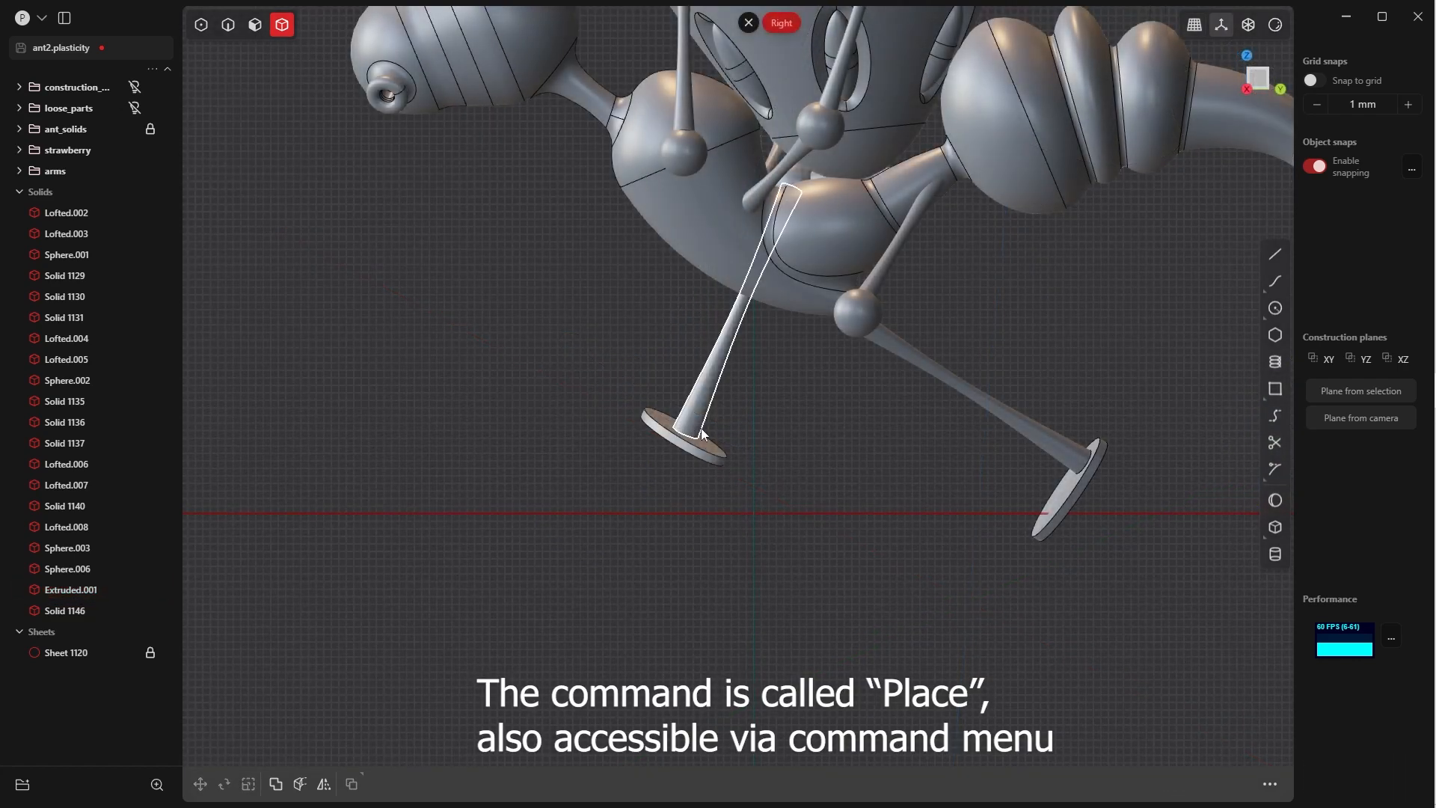
- Move the front leg's foot plate -24.41 mm along Y and 11.81 mm along Z in the right view
key("Tab")
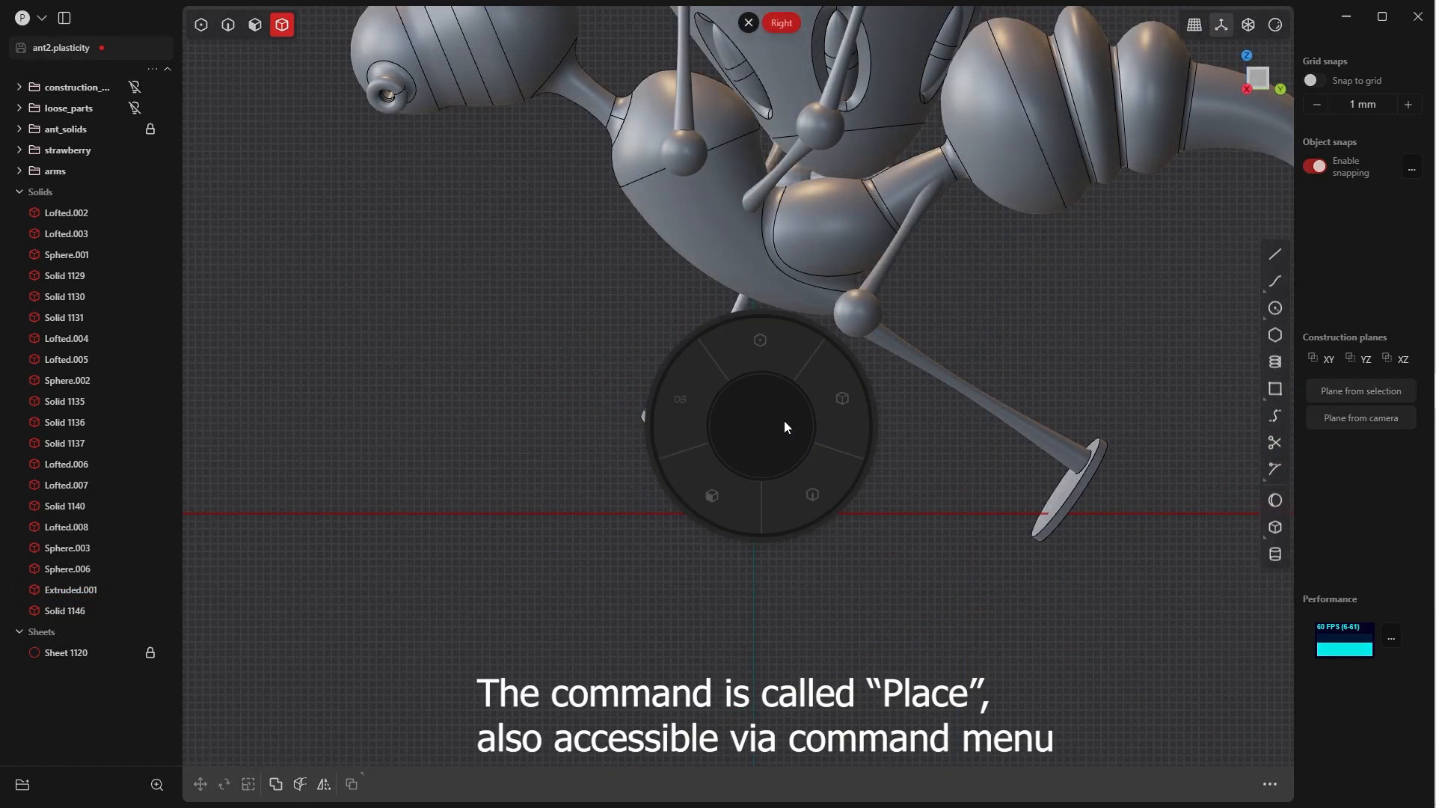
left_click(839, 422)
scroll(743, 528, "up", 2)
scroll(670, 450, "up", 2)
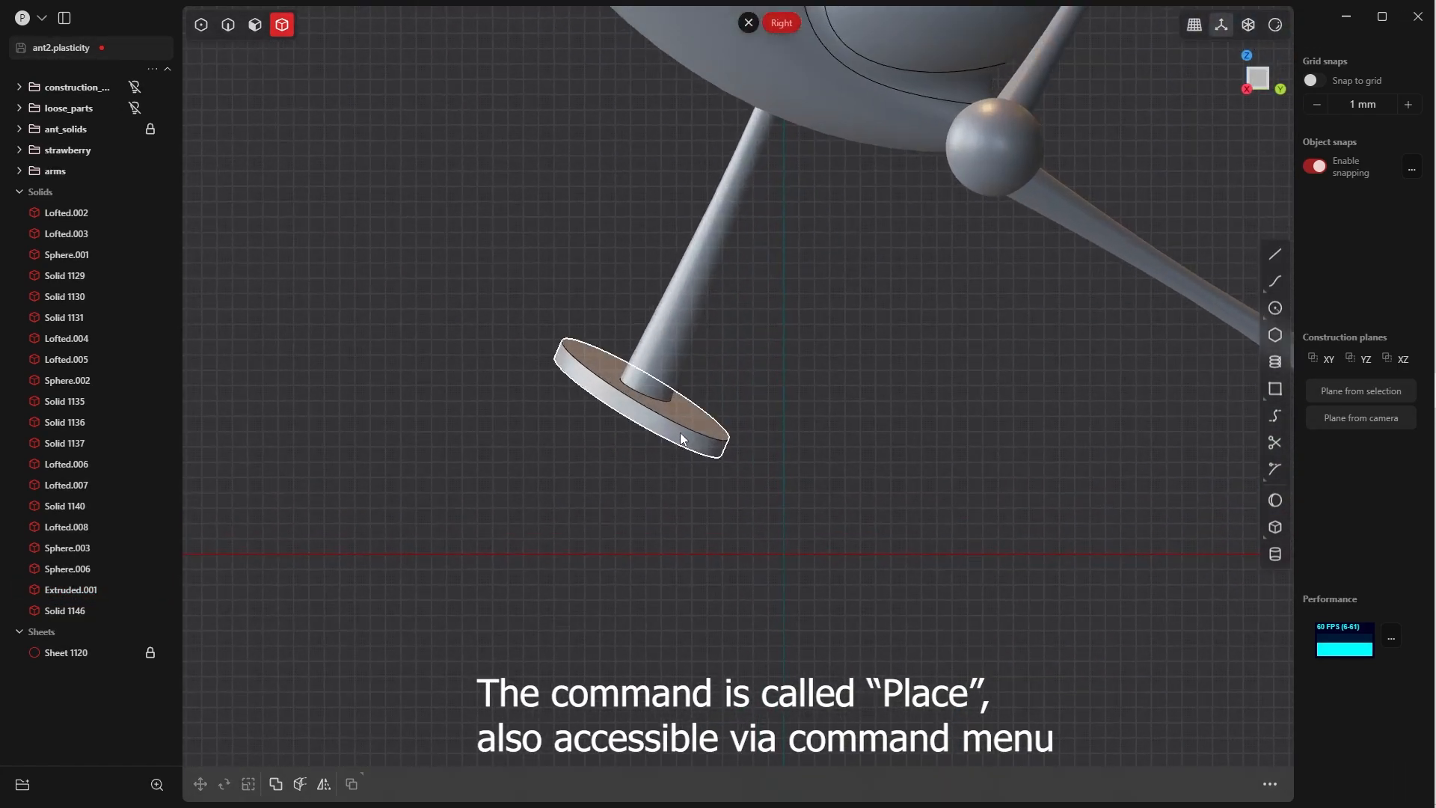
left_click(686, 429)
scroll(688, 427, "up", 3)
key("g")
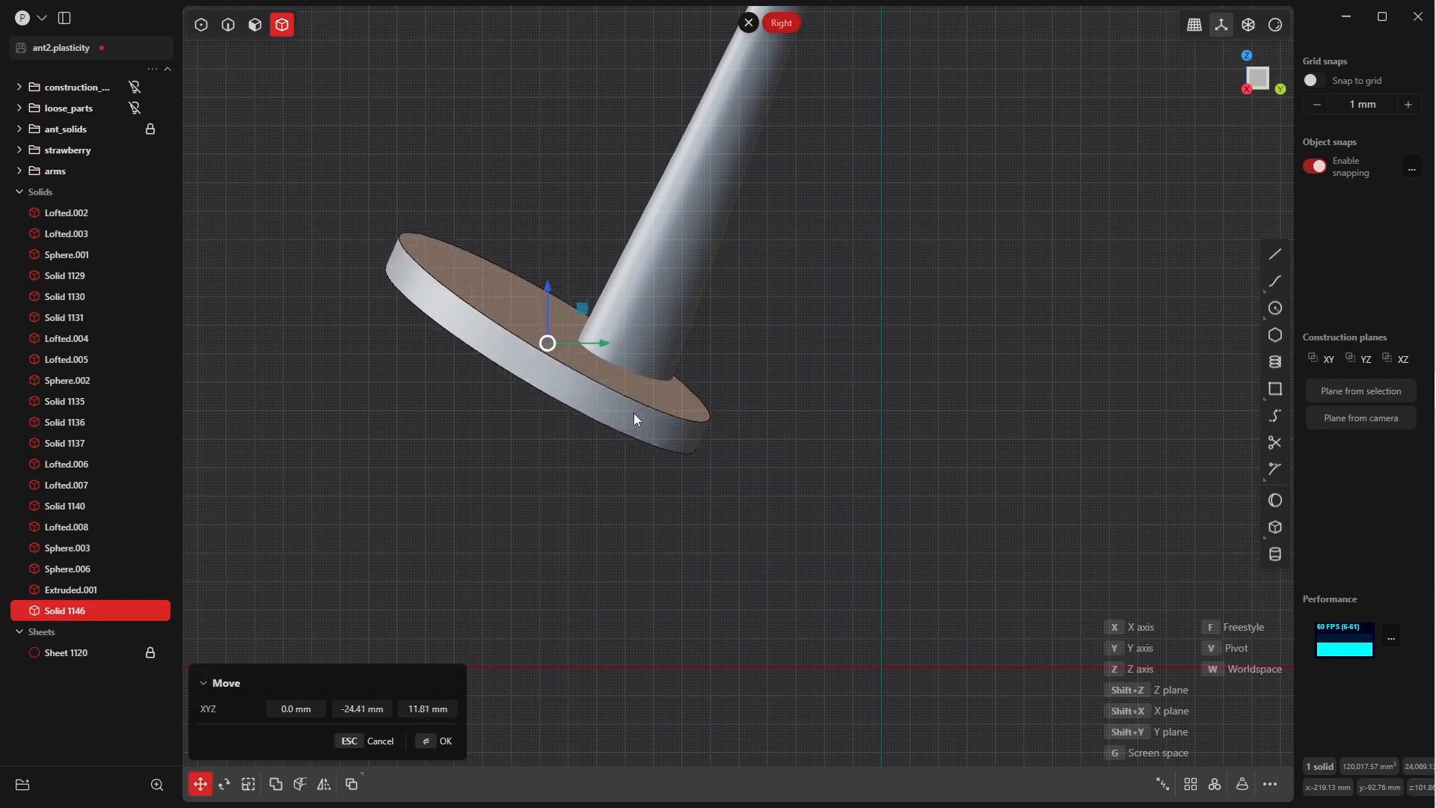
left_click(628, 418)
- Shift the front foot plate along X under its leg bar and raise it about 5.5 mm along Z
middle_click_drag(617, 449, 486, 501)
key("g")
key("x")
left_click(457, 730)
key("KP_1")
key("g")
key("z")
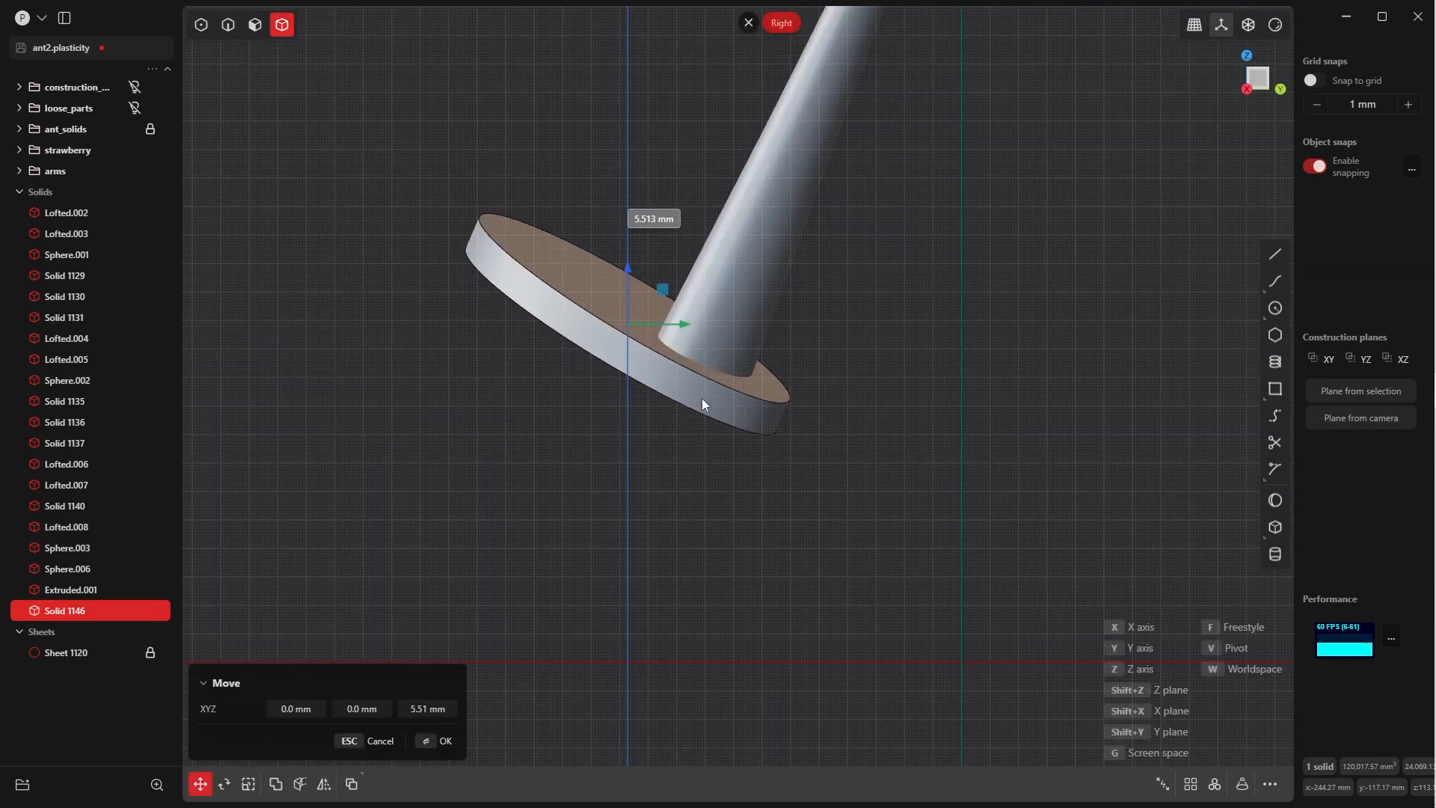
left_click(702, 398)
- Rotate the front foot plate about a pivot at the leg bar's lower end to turn it outward
scroll(701, 398, "down", 4)
middle_click_drag(701, 398, 590, 490)
key("r")
key("v")
left_click(739, 347)
key("r")
left_click(702, 383)
scroll(806, 477, "down", 5)
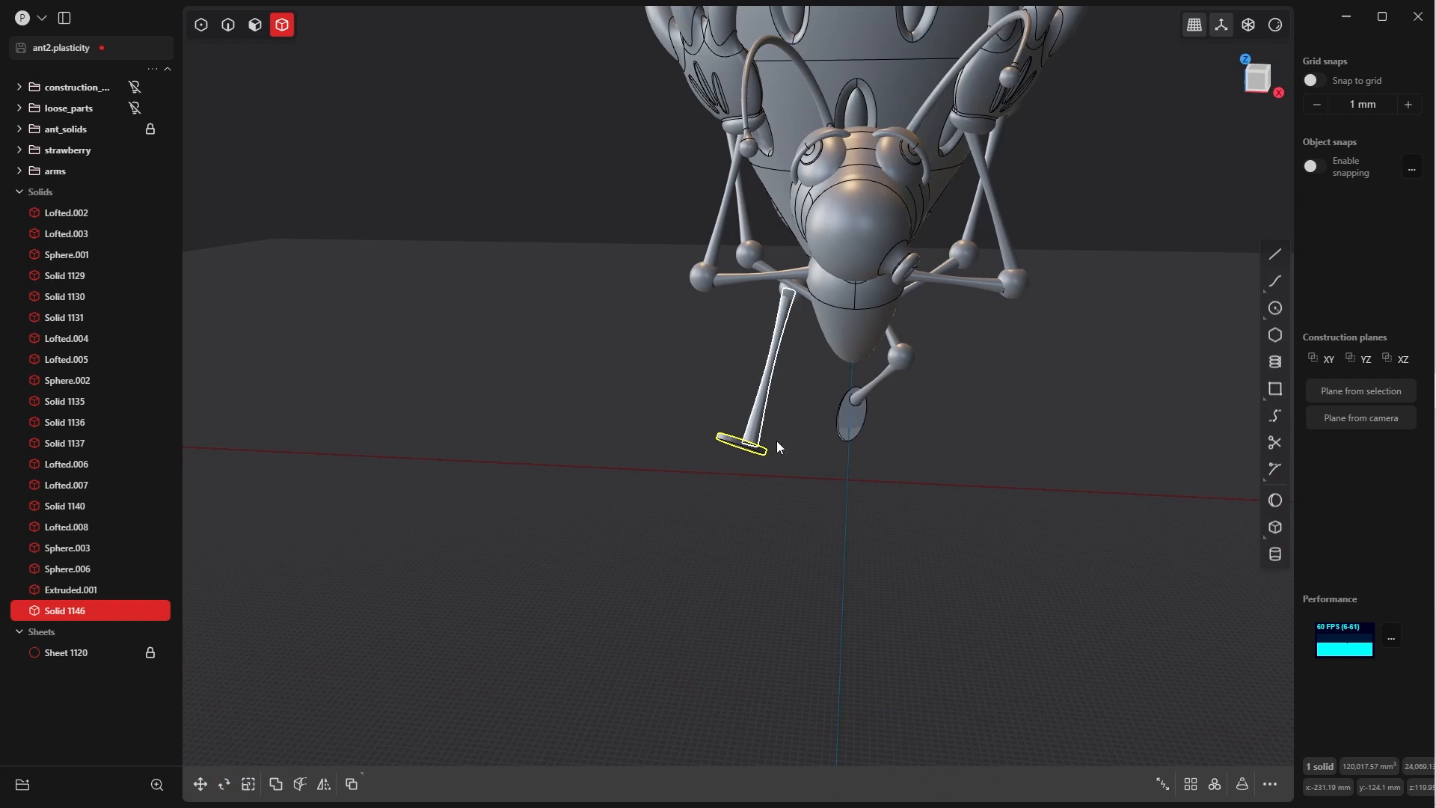
middle_click_drag(776, 442, 831, 517)
left_click(765, 457)
scroll(831, 517, "up", 3)
scroll(831, 463, "up", 3)
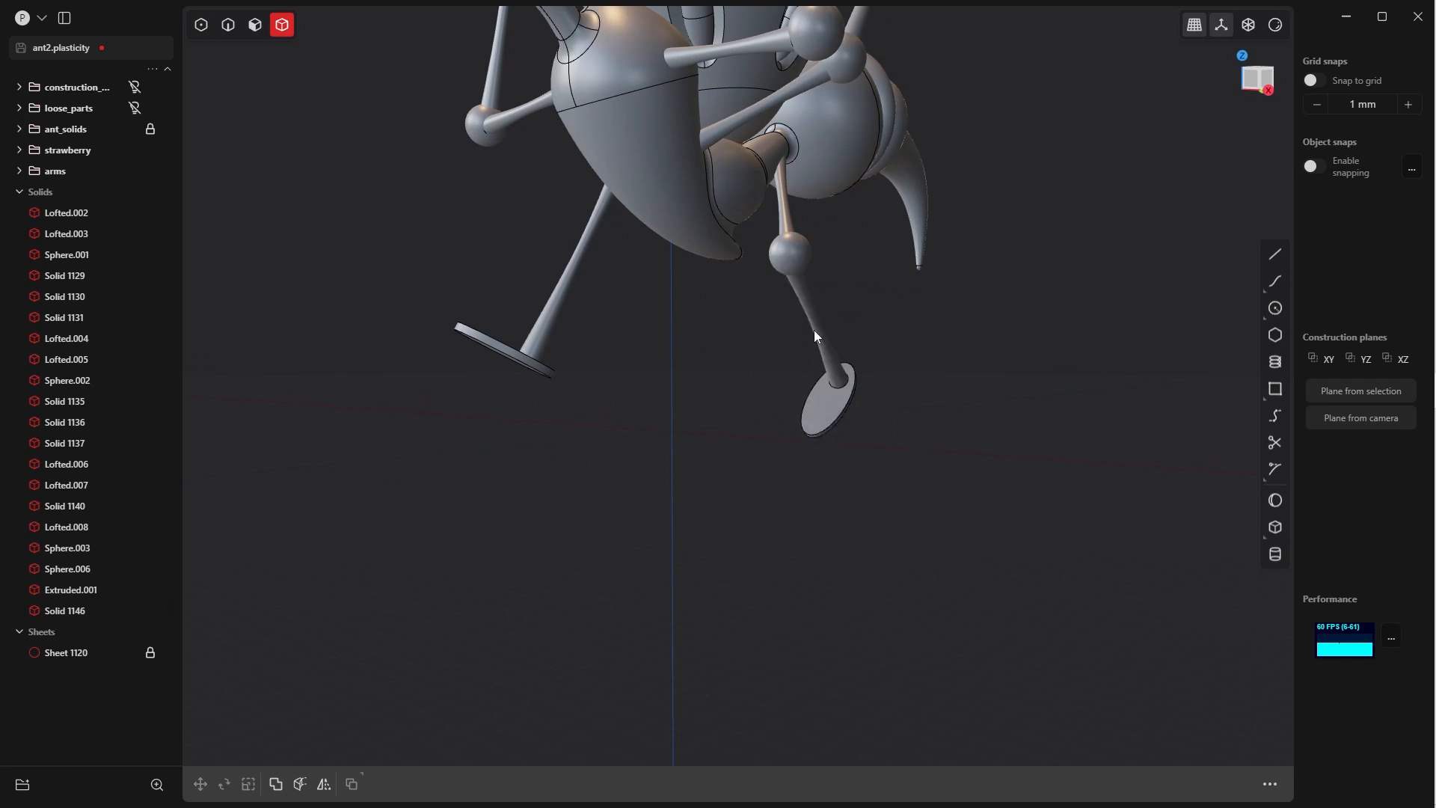
middle_click_drag(822, 396, 793, 329)
scroll(827, 311, "down", 5)
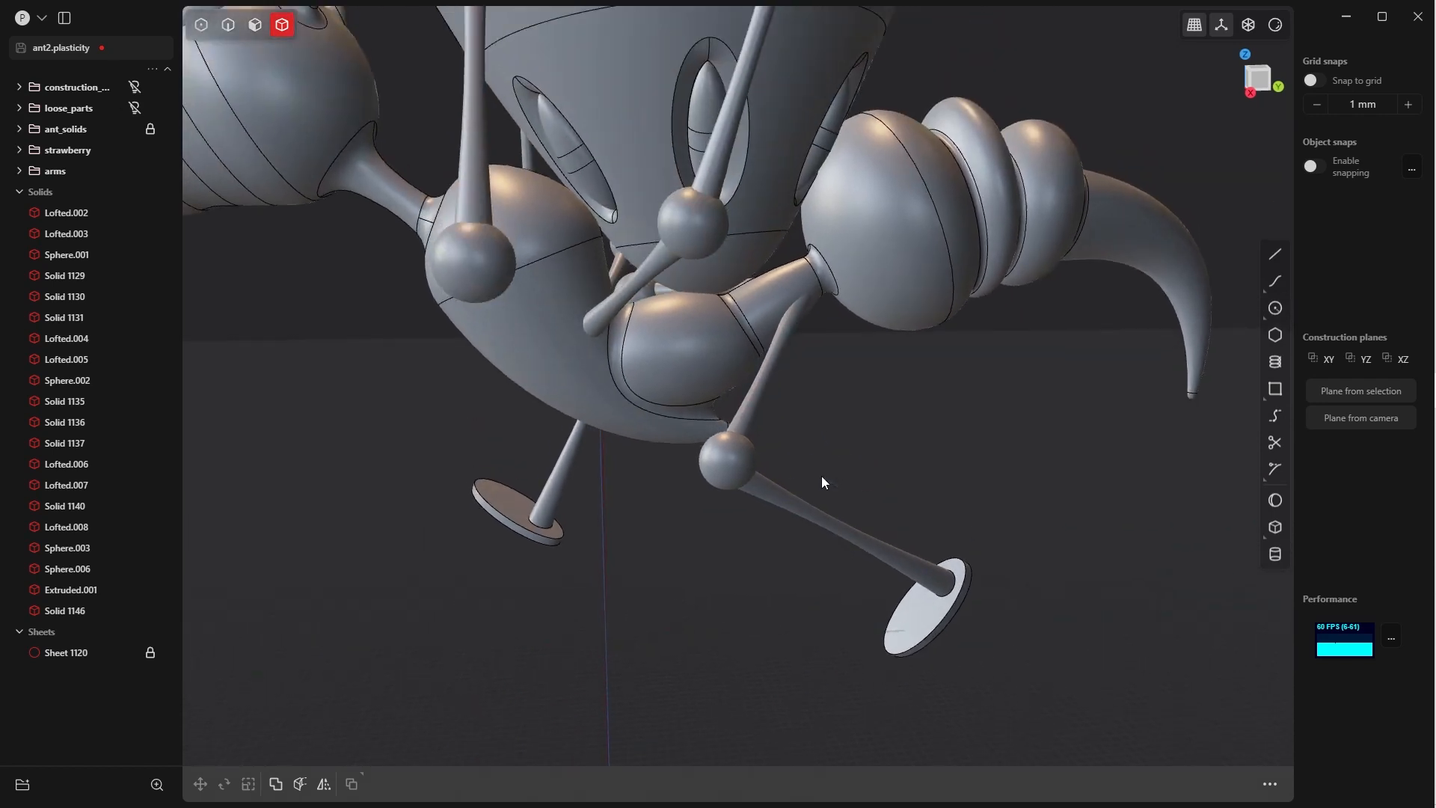
- Examine the ant's legs, foot plates and overall pose under the strawberry from several sides
middle_click_drag(788, 359, 729, 419)
middle_click_drag(782, 550, 697, 528)
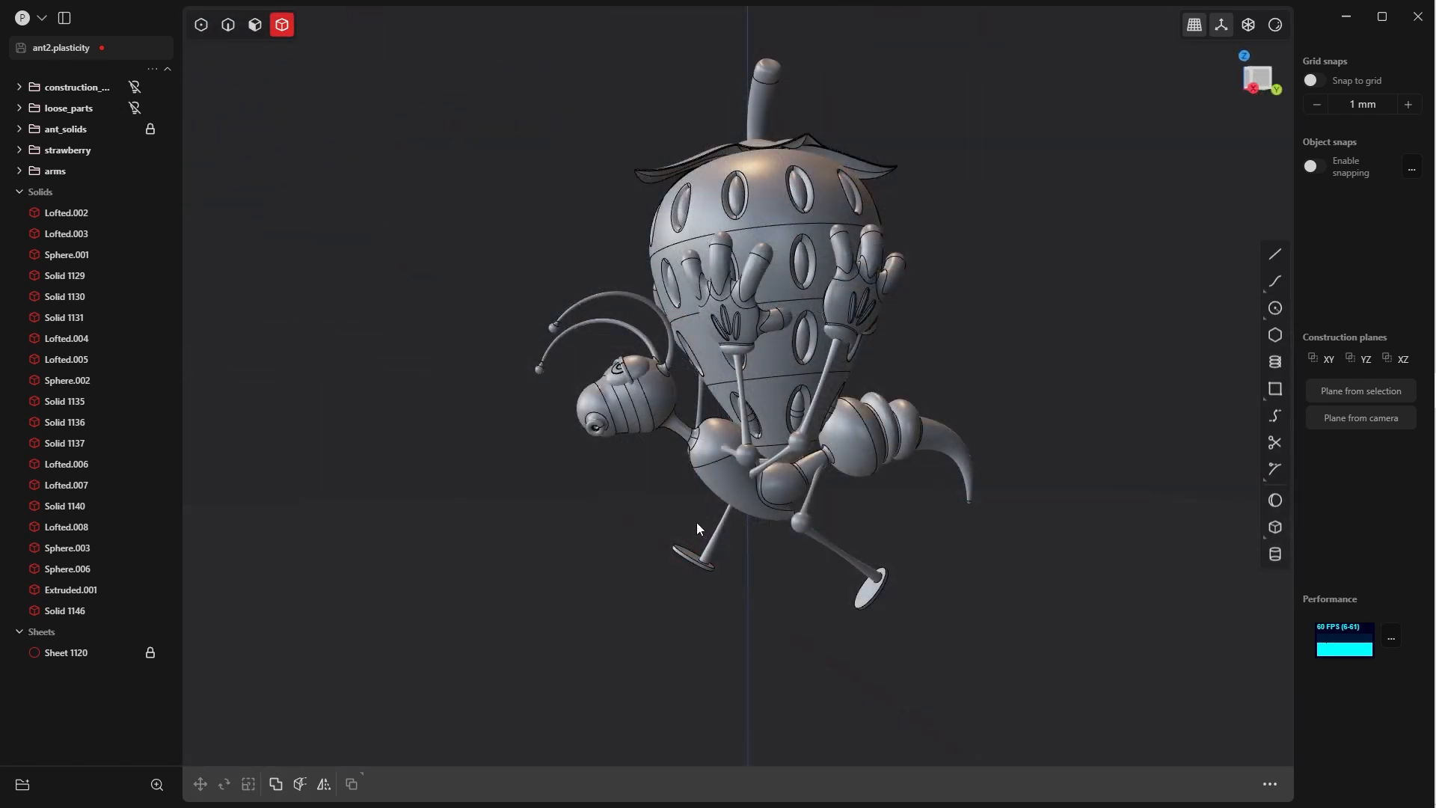
key("Tab")
left_click(782, 437)
middle_click_drag(733, 541, 690, 527)
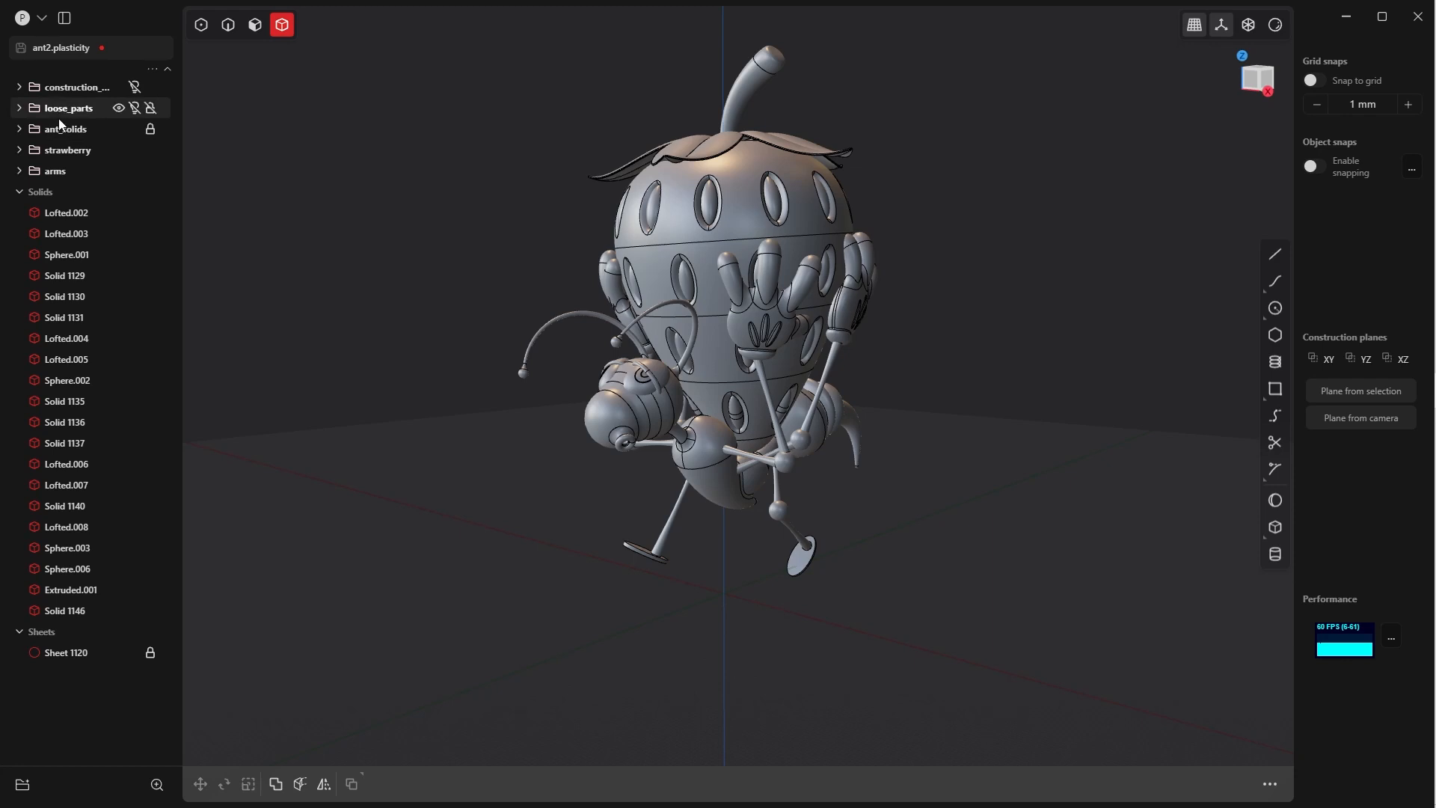
middle_click_drag(779, 500, 719, 467)
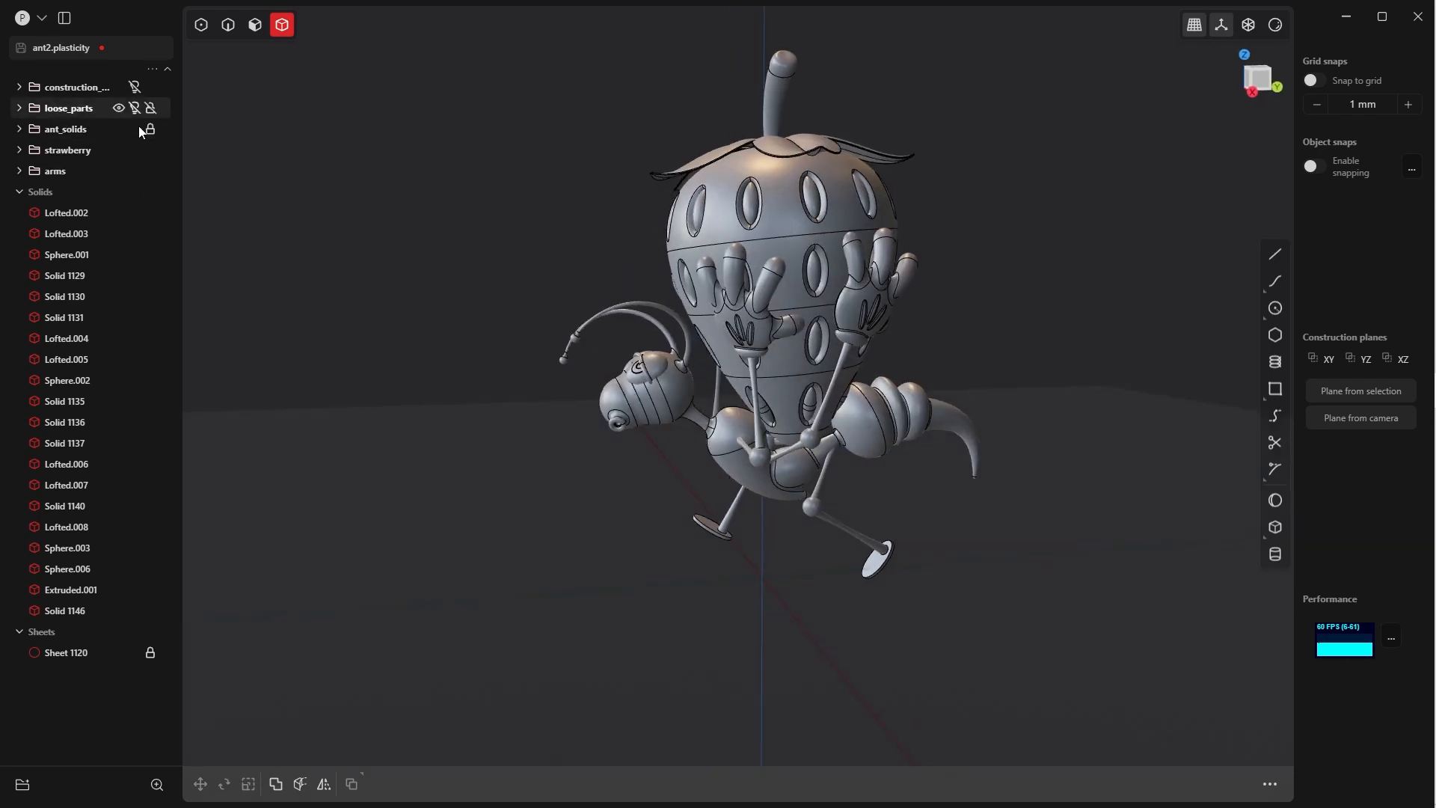
scroll(819, 515, "up", 3)
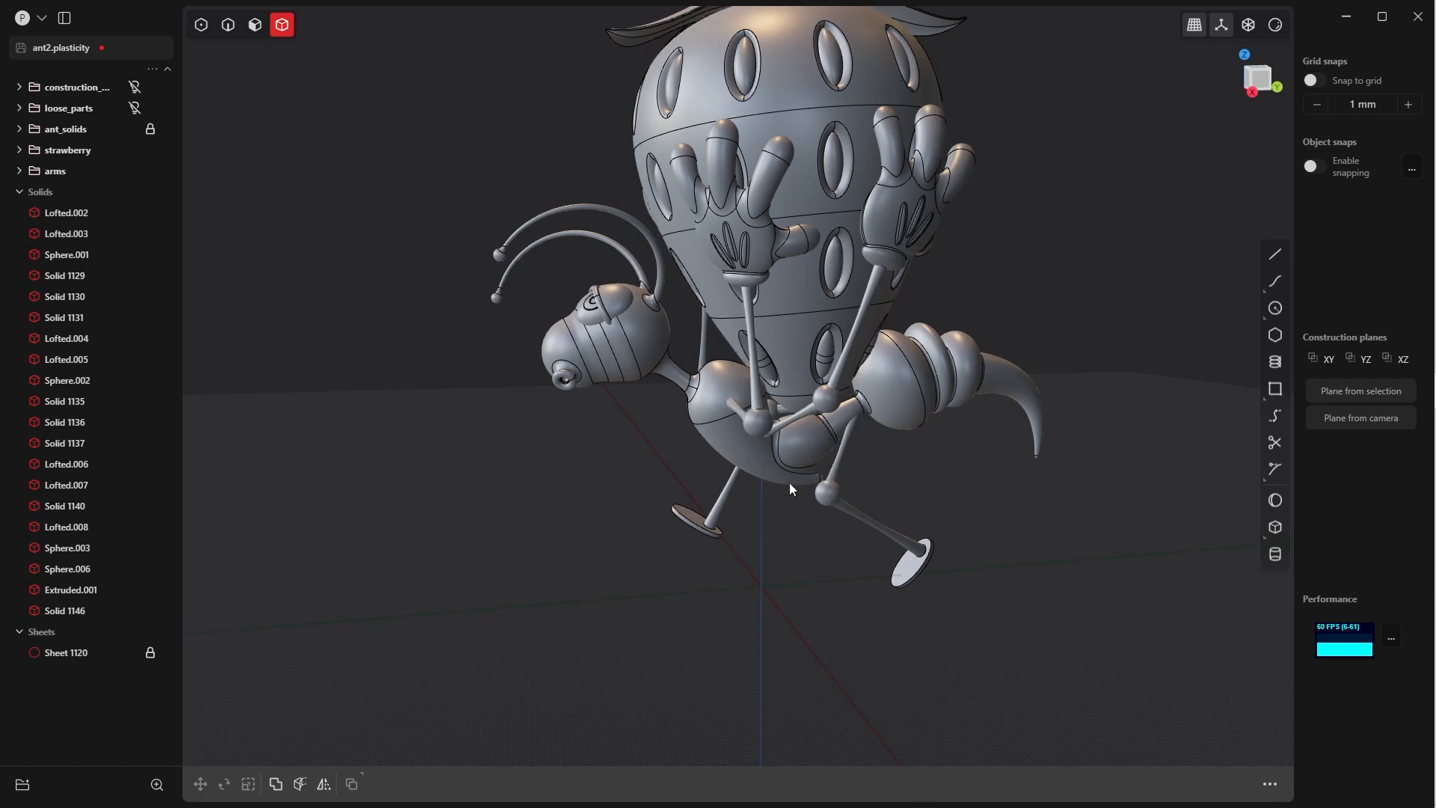
scroll(788, 482, "down", 3)
middle_click_drag(788, 482, 576, 458)
- Duplicate all arm and leg bars with their joint spheres in place and put the copies in the loose_parts folder
scroll(673, 494, "up", 4)
middle_click_drag(682, 504, 671, 385)
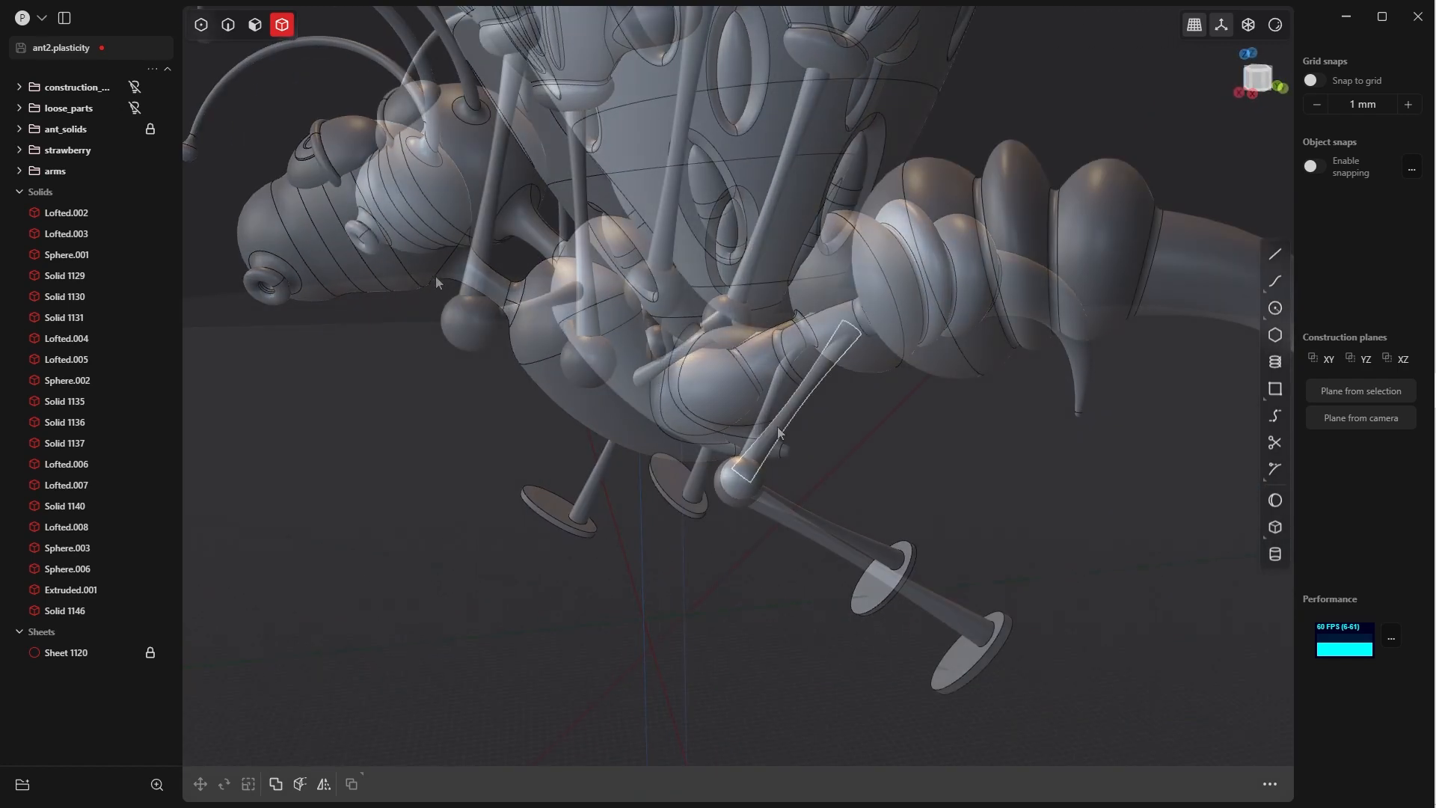
left_click(778, 429)
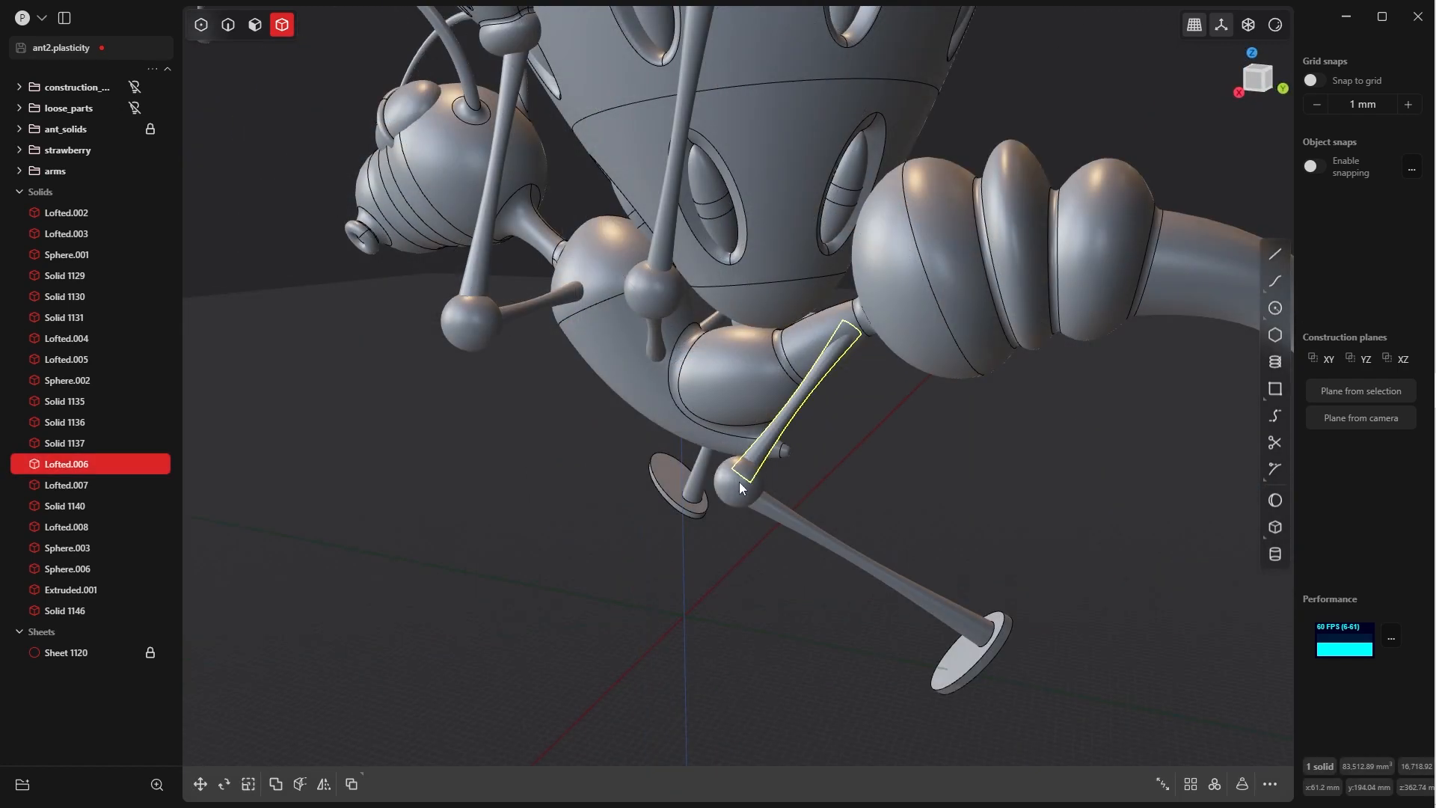
left_click(739, 483, "shift")
left_click(785, 515, "shift")
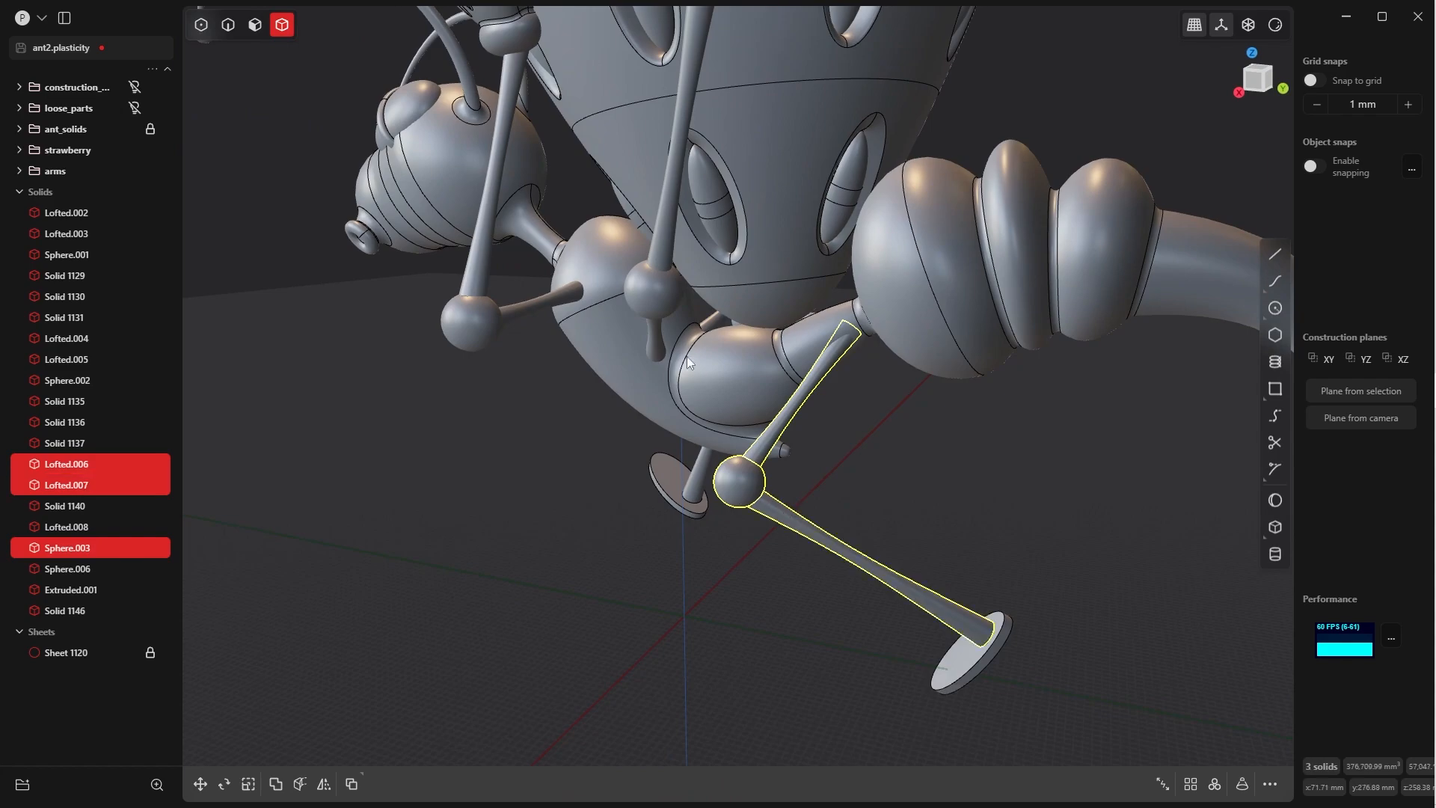
left_click(655, 293, "shift")
left_click(663, 250, "shift")
left_click(655, 341, "shift")
left_click(514, 309, "shift")
left_click(475, 318, "shift")
left_click(478, 284, "shift")
middle_click_drag(509, 310, 542, 357)
left_click(541, 348, "shift")
left_click(586, 329, "shift")
left_click(621, 269, "shift")
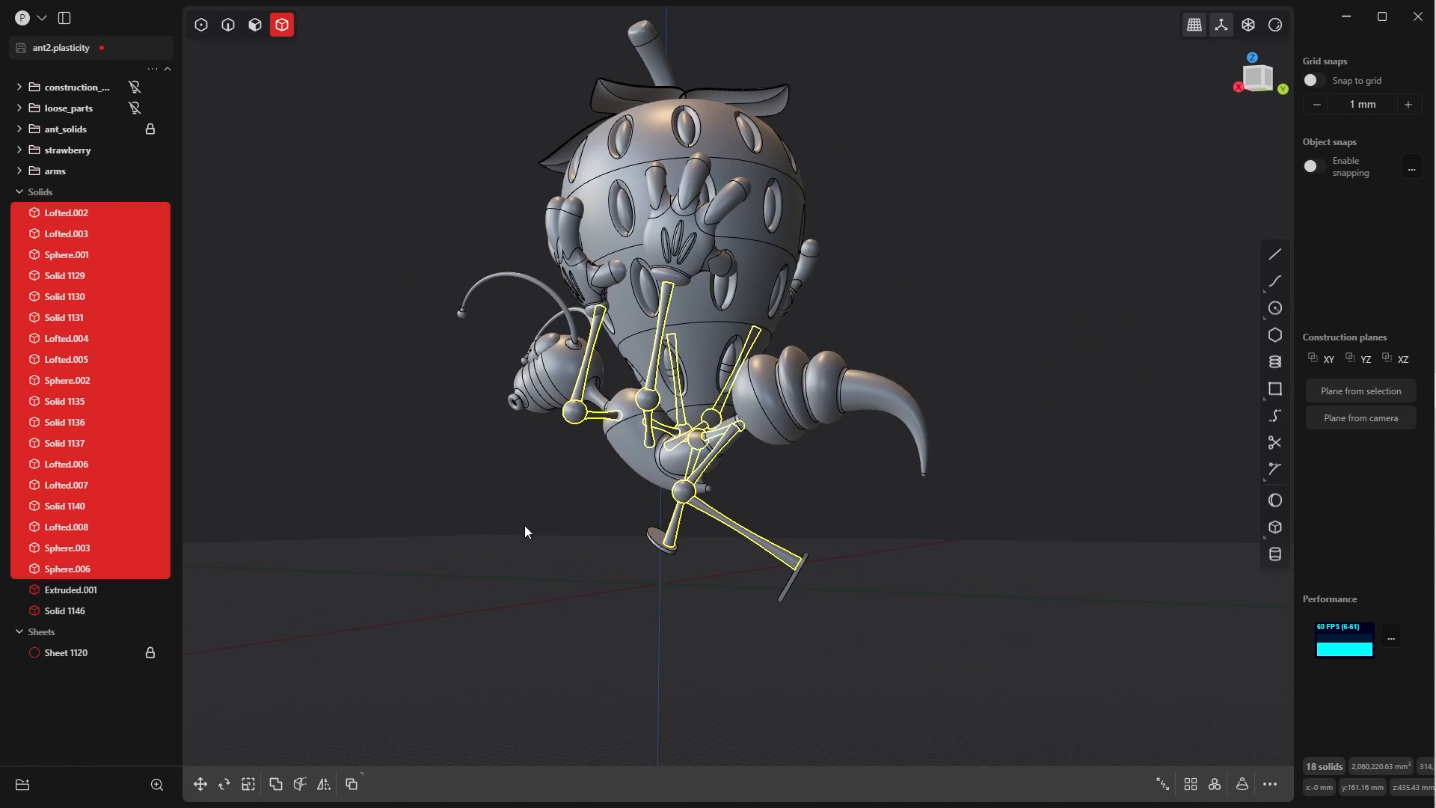
key("shift+d")
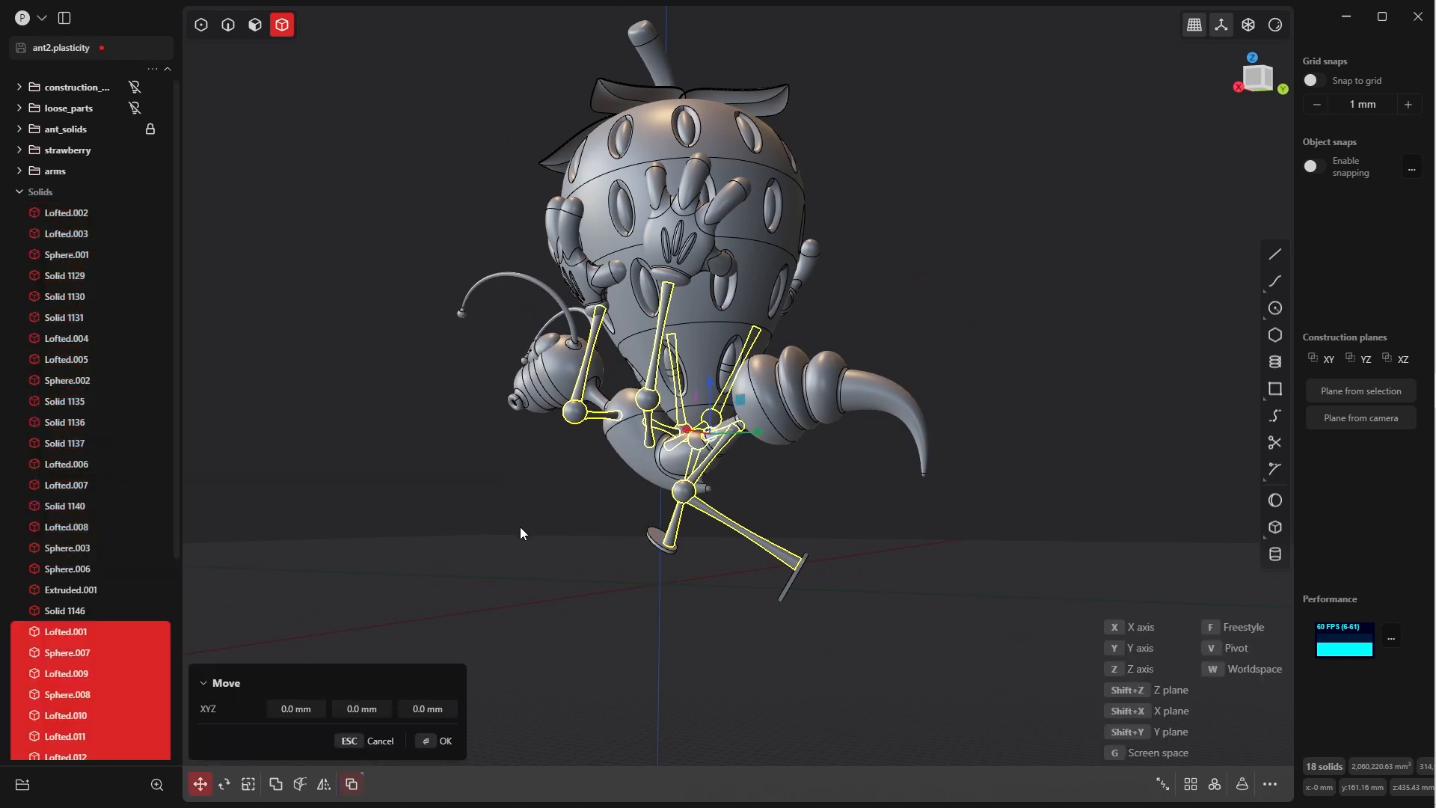
right_click(514, 528)
left_click_drag(71, 628, 68, 106)
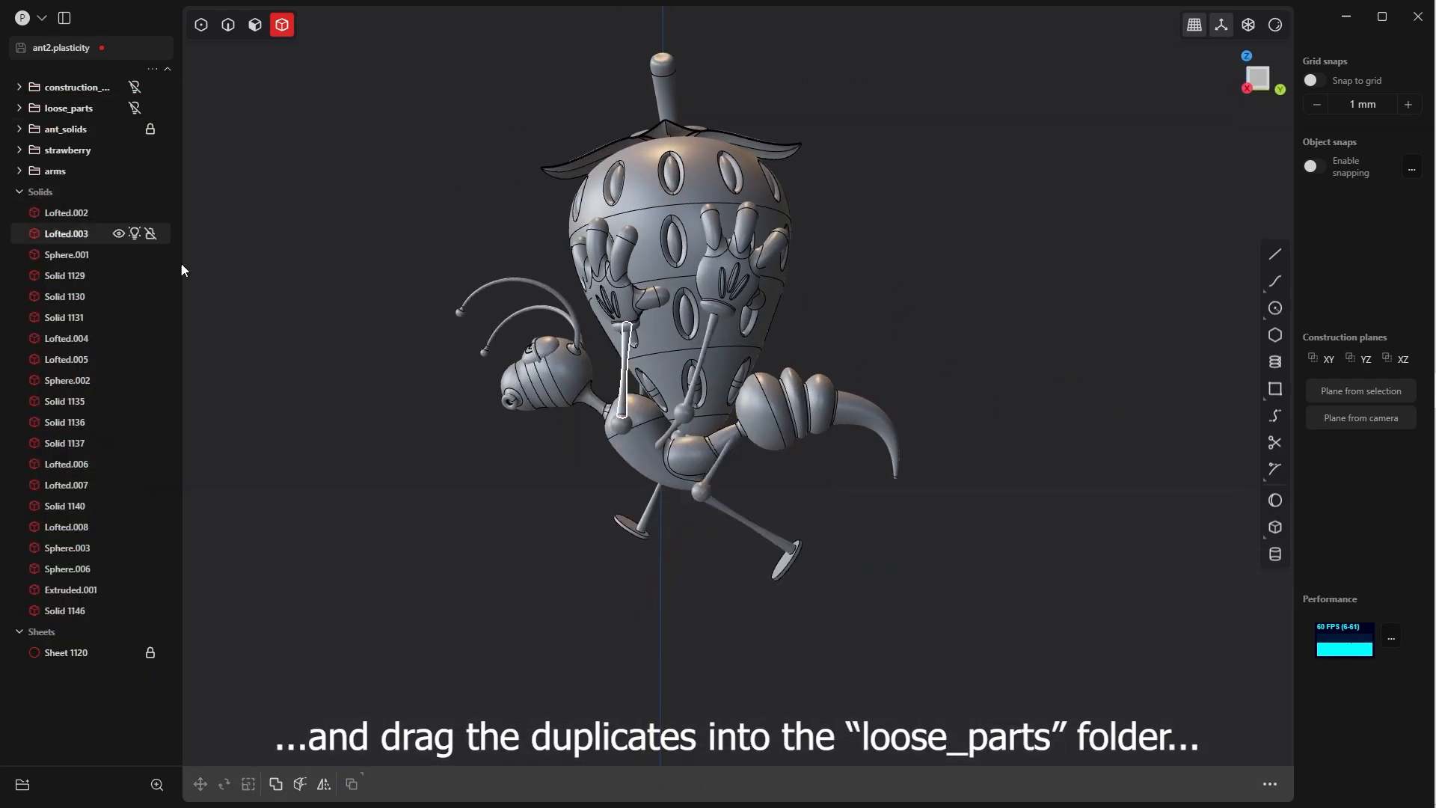
- Hide the strawberry and arms folders so only the ant's body and limb bars remain in view
scroll(572, 441, "up", 5)
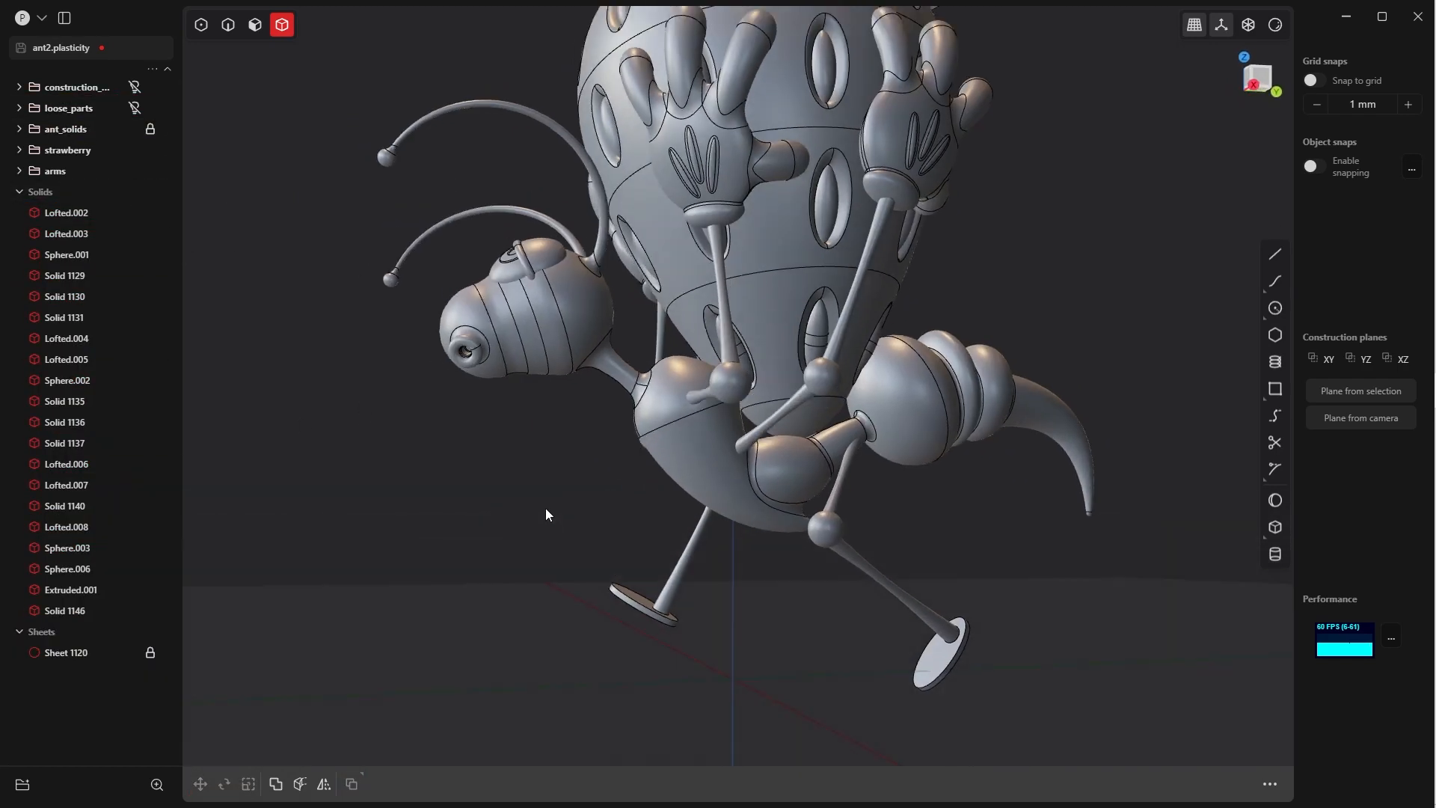
middle_click_drag(545, 511, 262, 227)
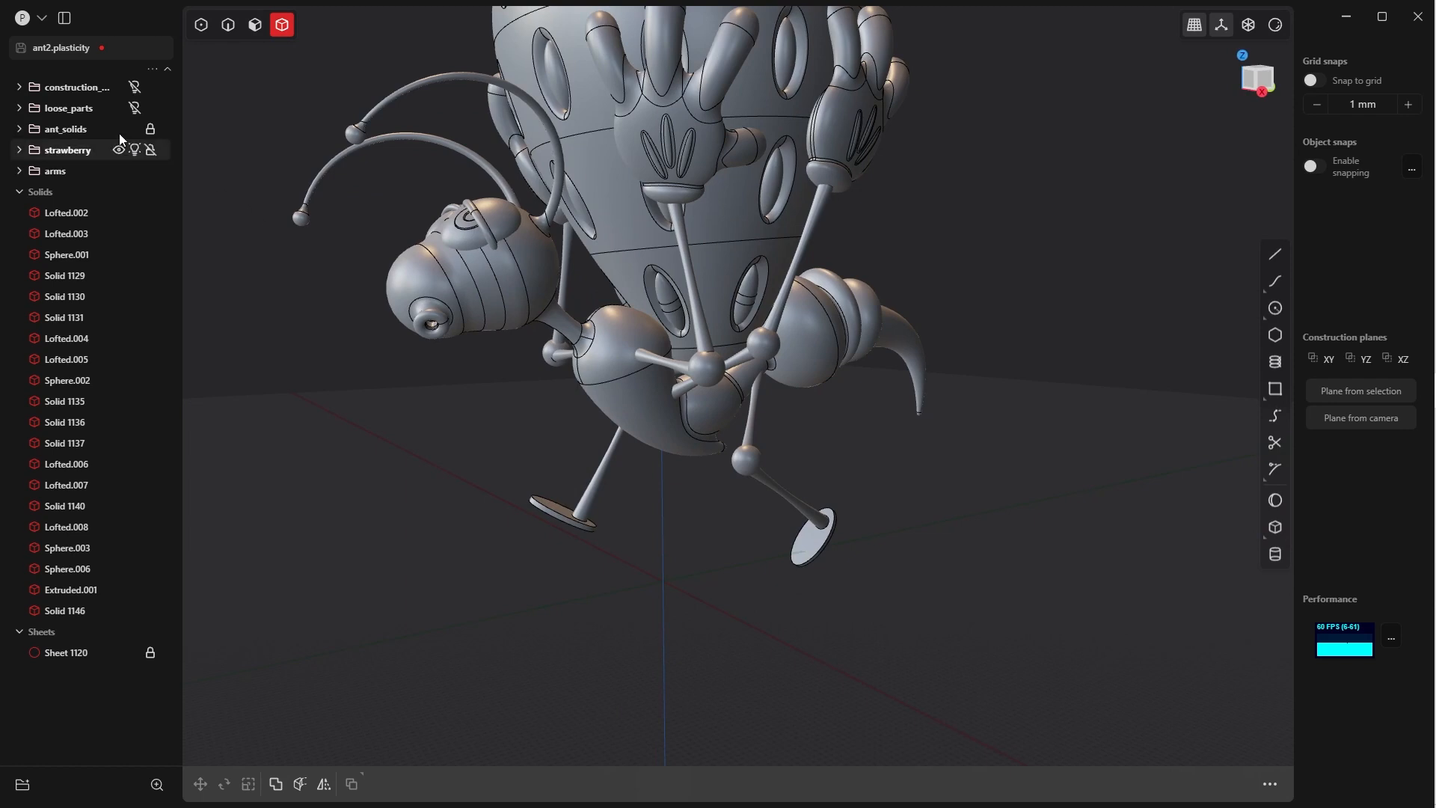
left_click(136, 150)
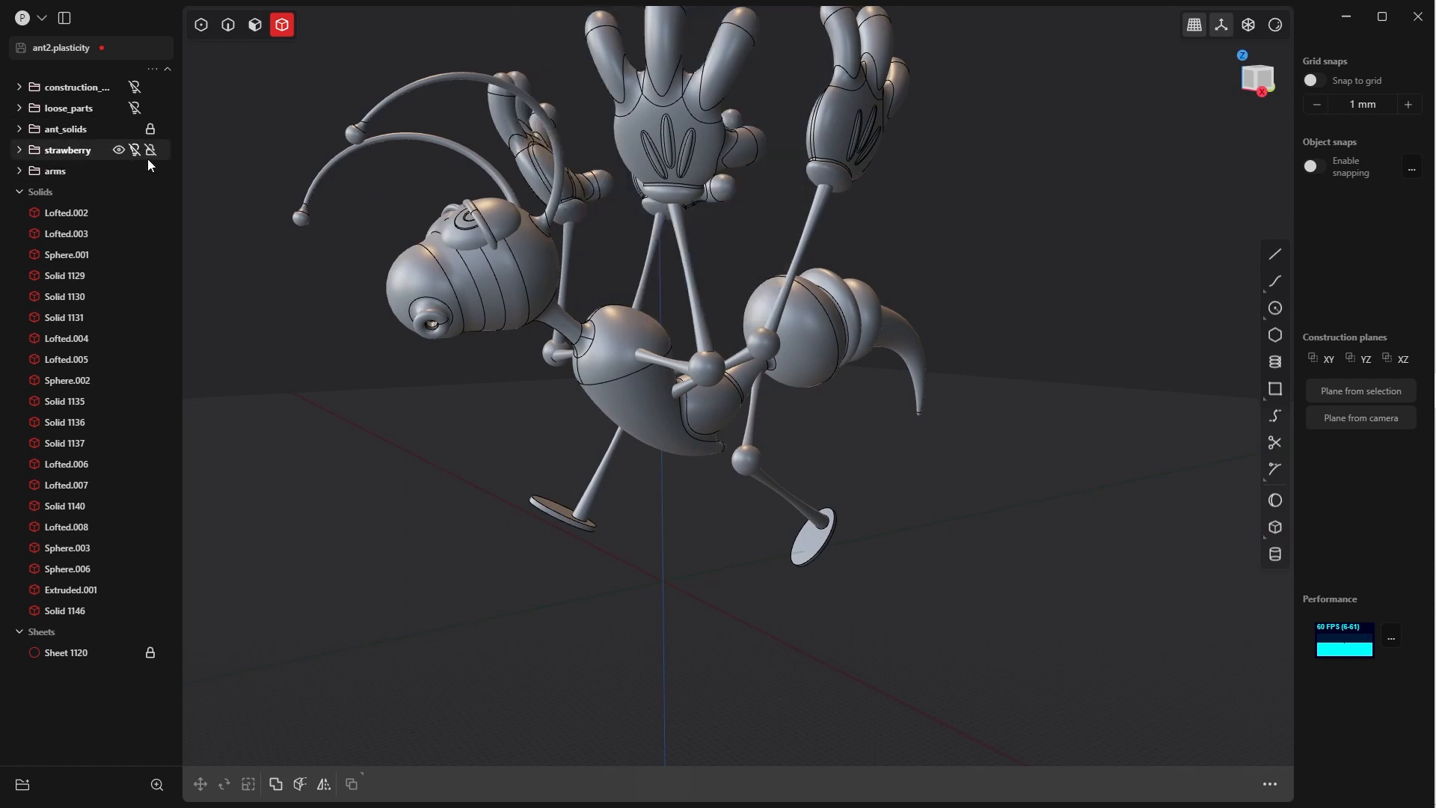
middle_click_drag(509, 378, 288, 278)
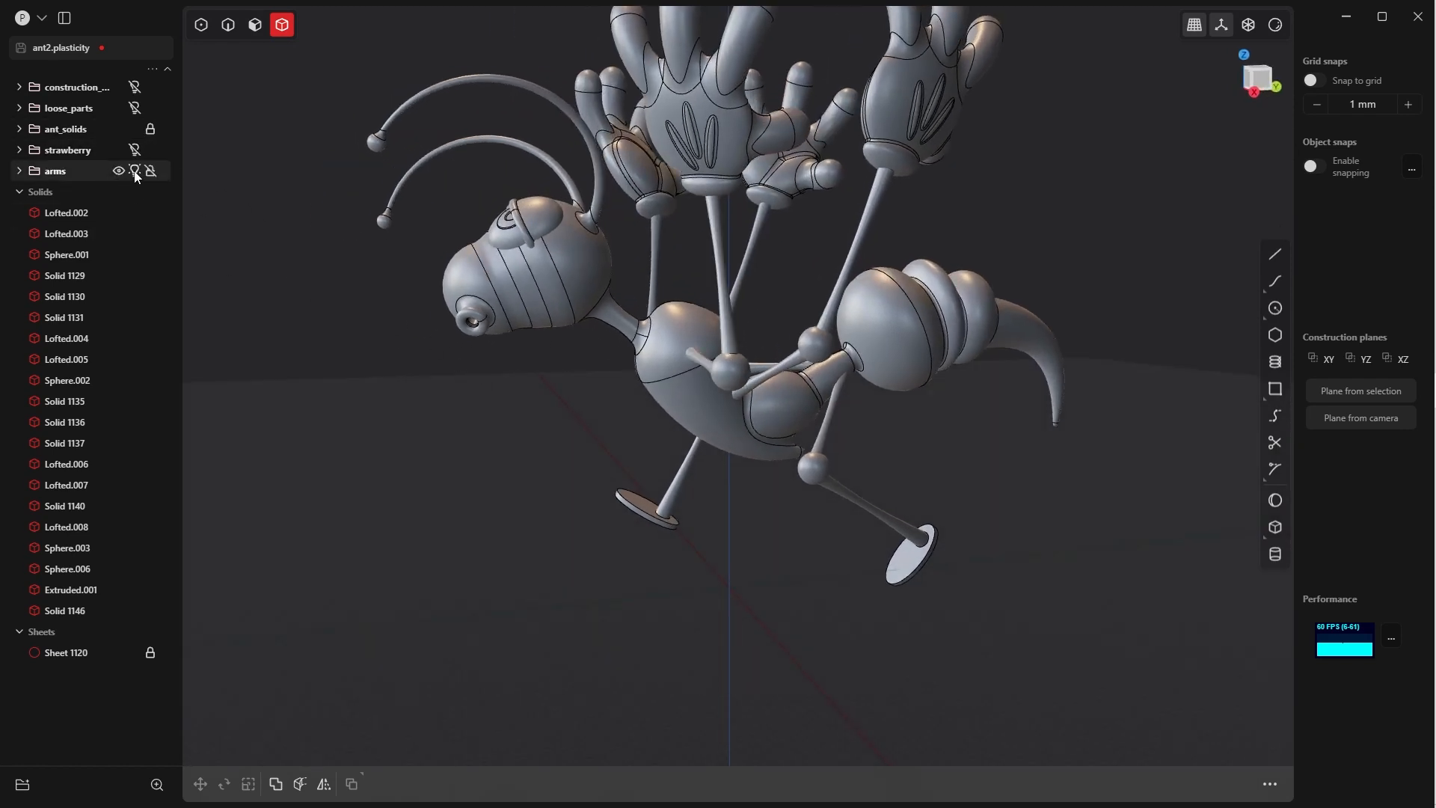
left_click(135, 171)
- Try to Boolean-union all limb bars and joint spheres with the ant's body, Sheet 1120, in one operation
key("KP_3")
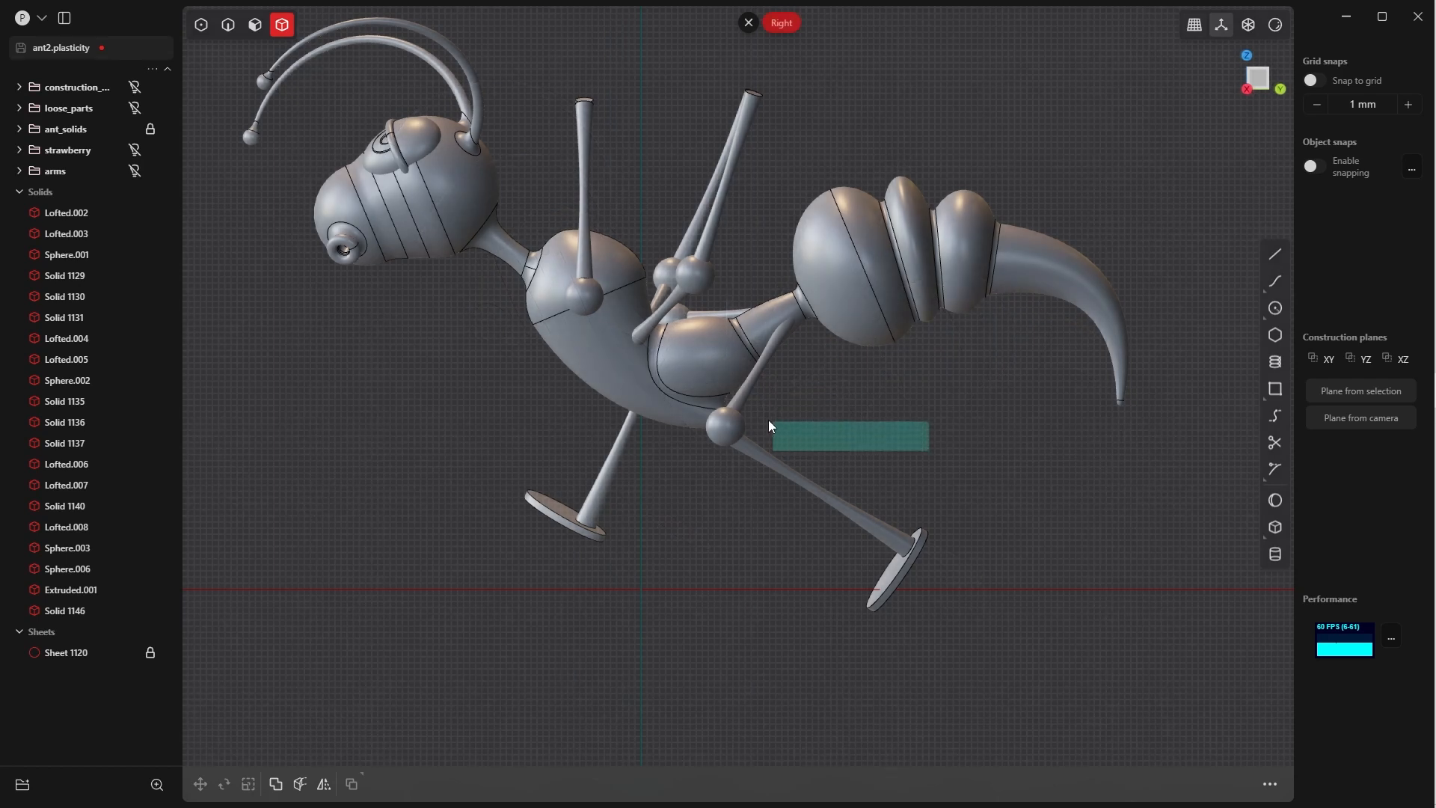
left_click_drag(770, 426, 511, 123)
middle_click_drag(684, 275, 728, 334)
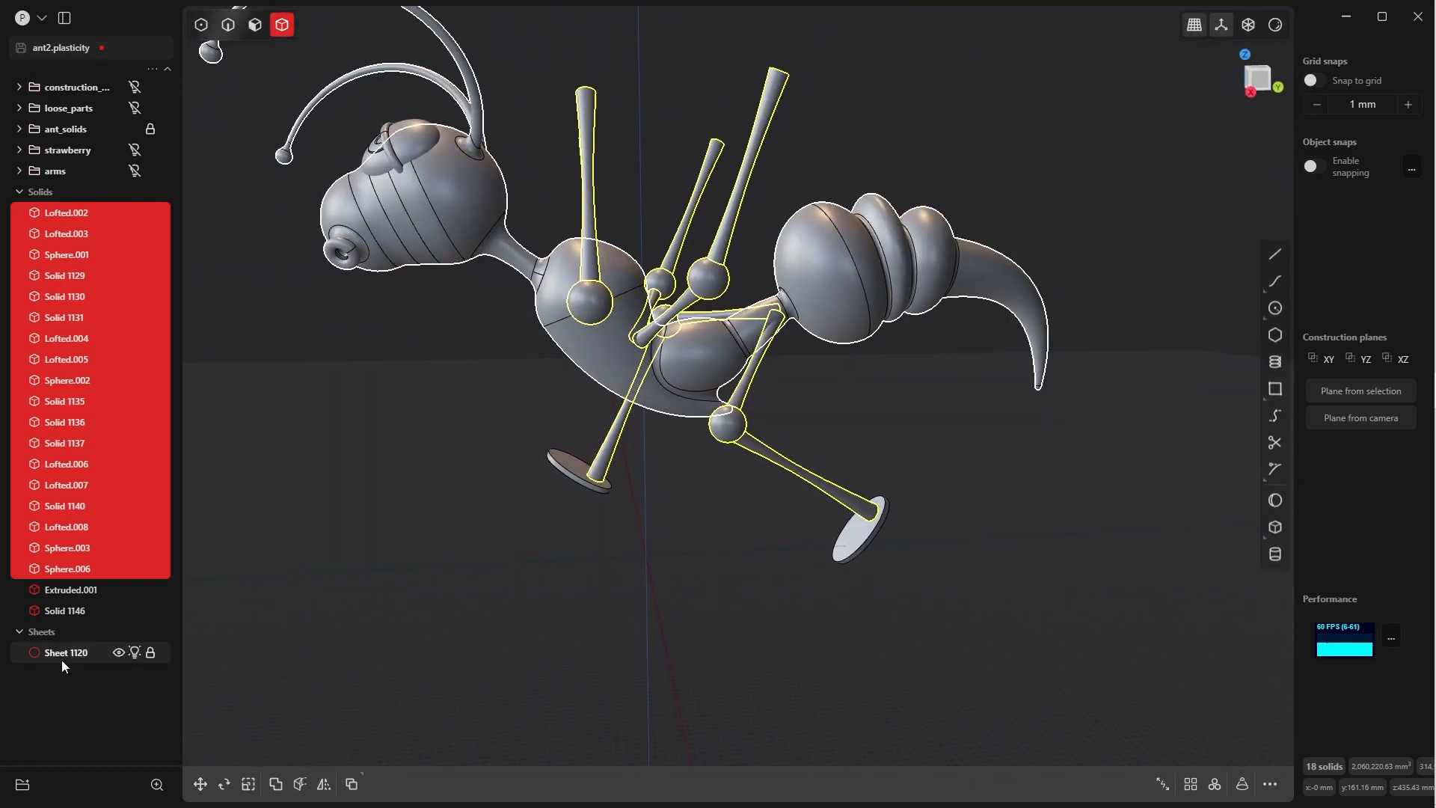
left_click(61, 655)
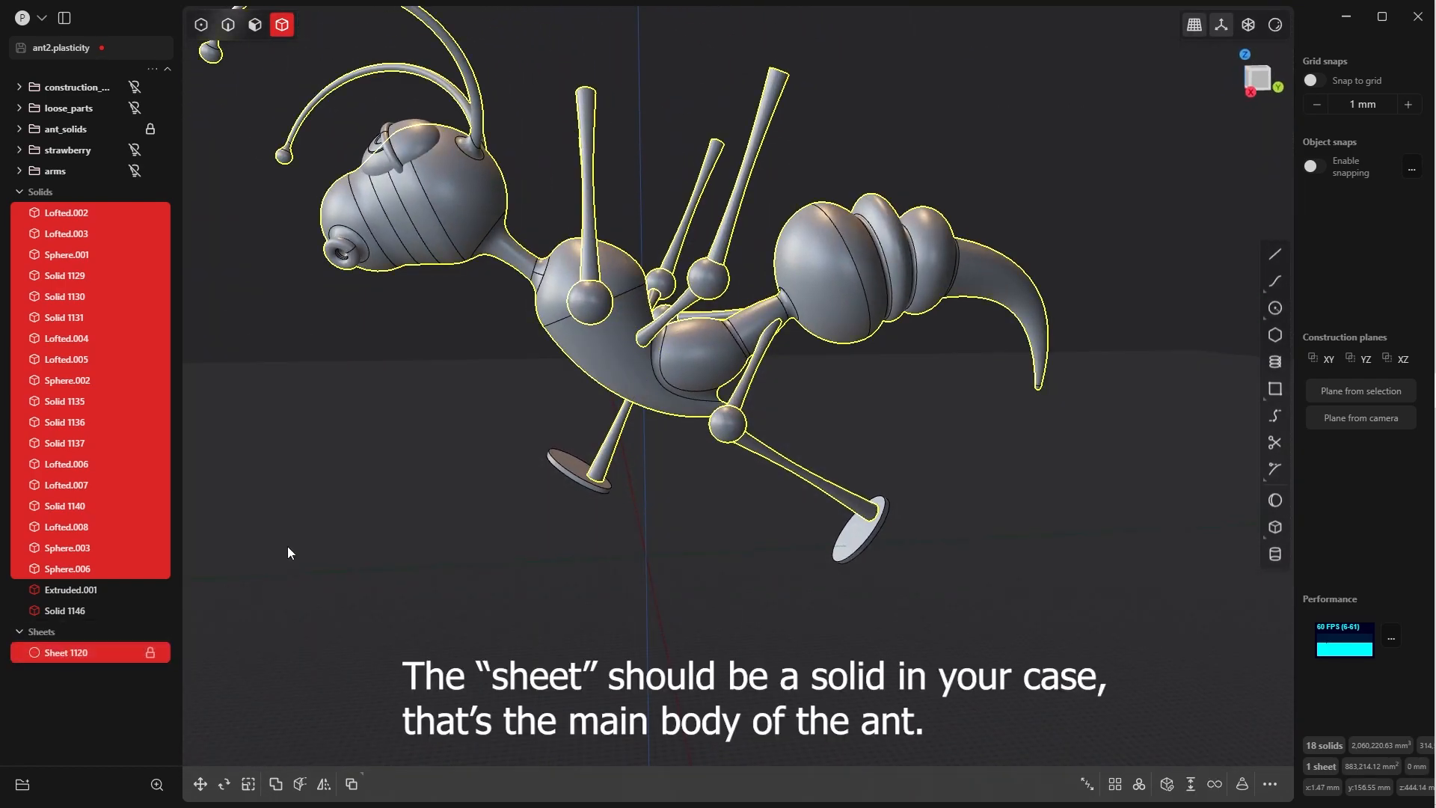
key("q")
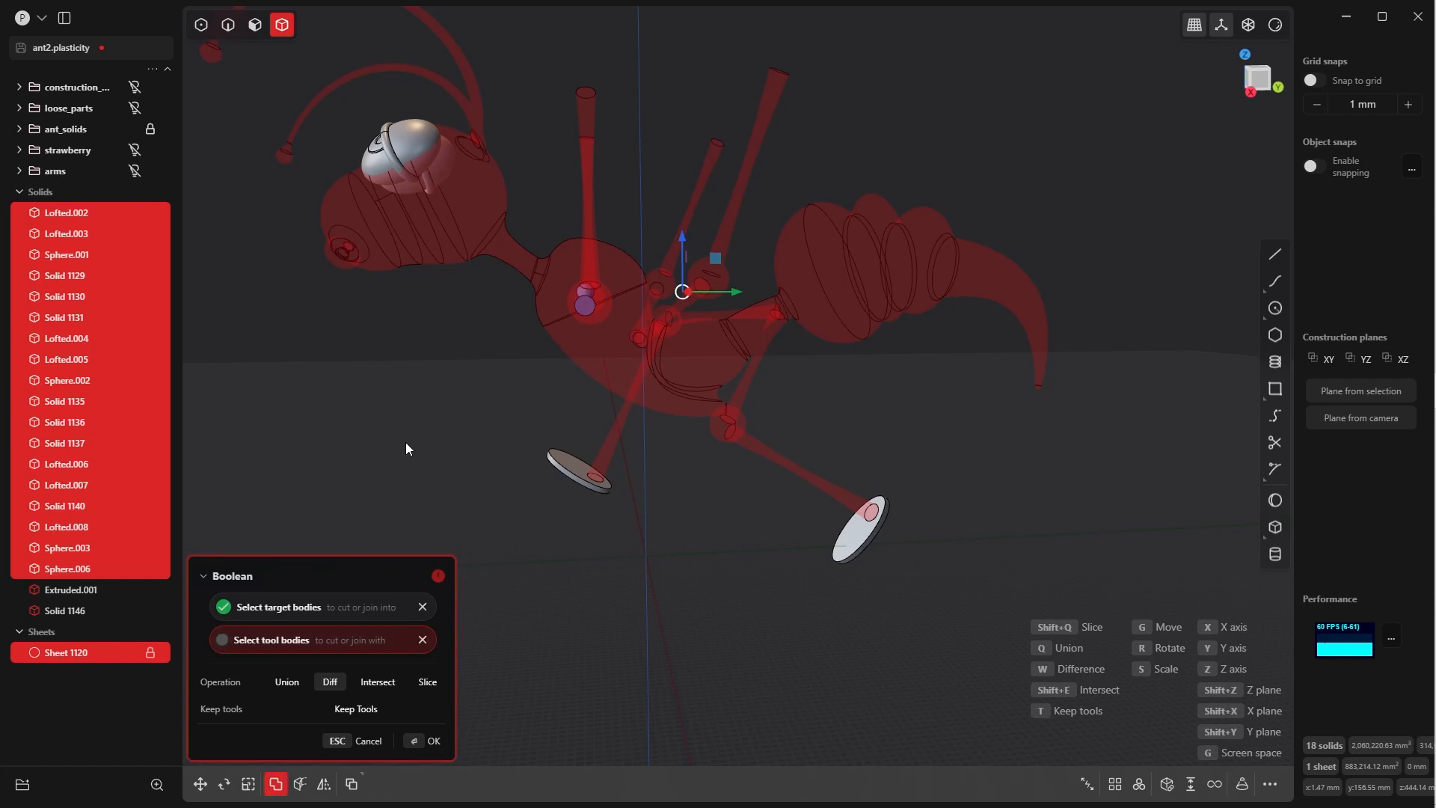
key("q")
key("Return")
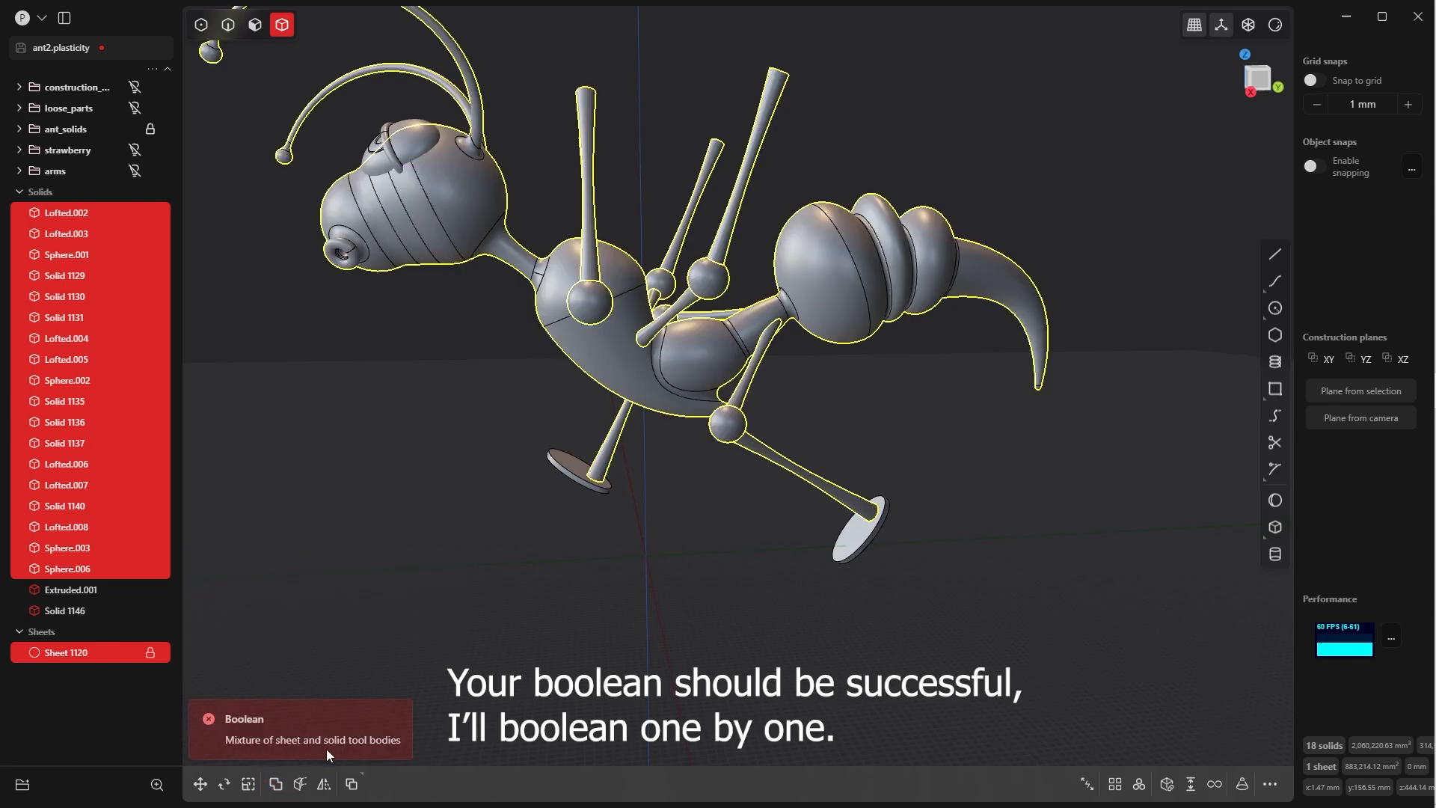
left_click(402, 640)
- Boolean-union the rear leg's upper bar, Lofted.006, with the ant's body, Sheet 1120
scroll(486, 530, "up", 3)
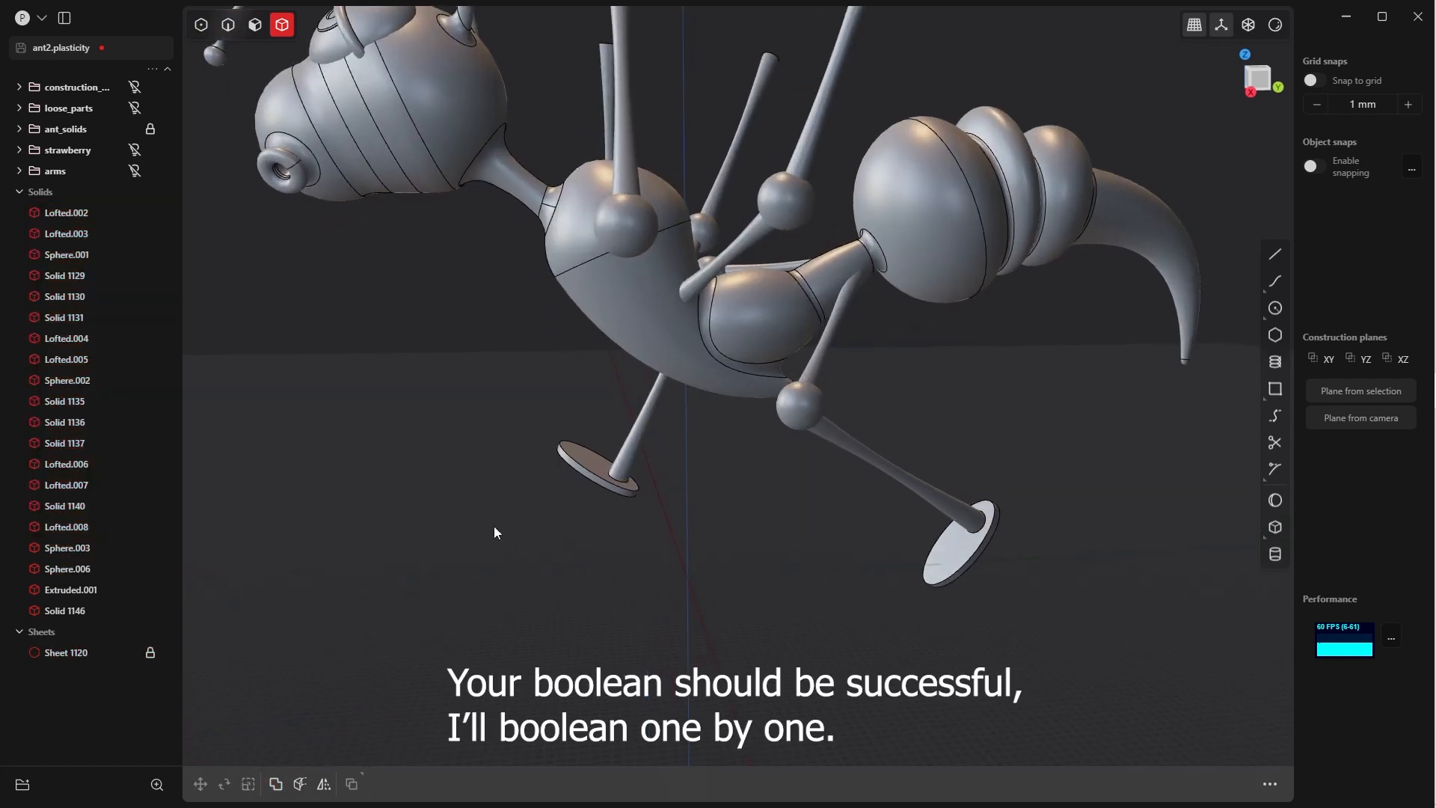
middle_click_drag(494, 526, 487, 488)
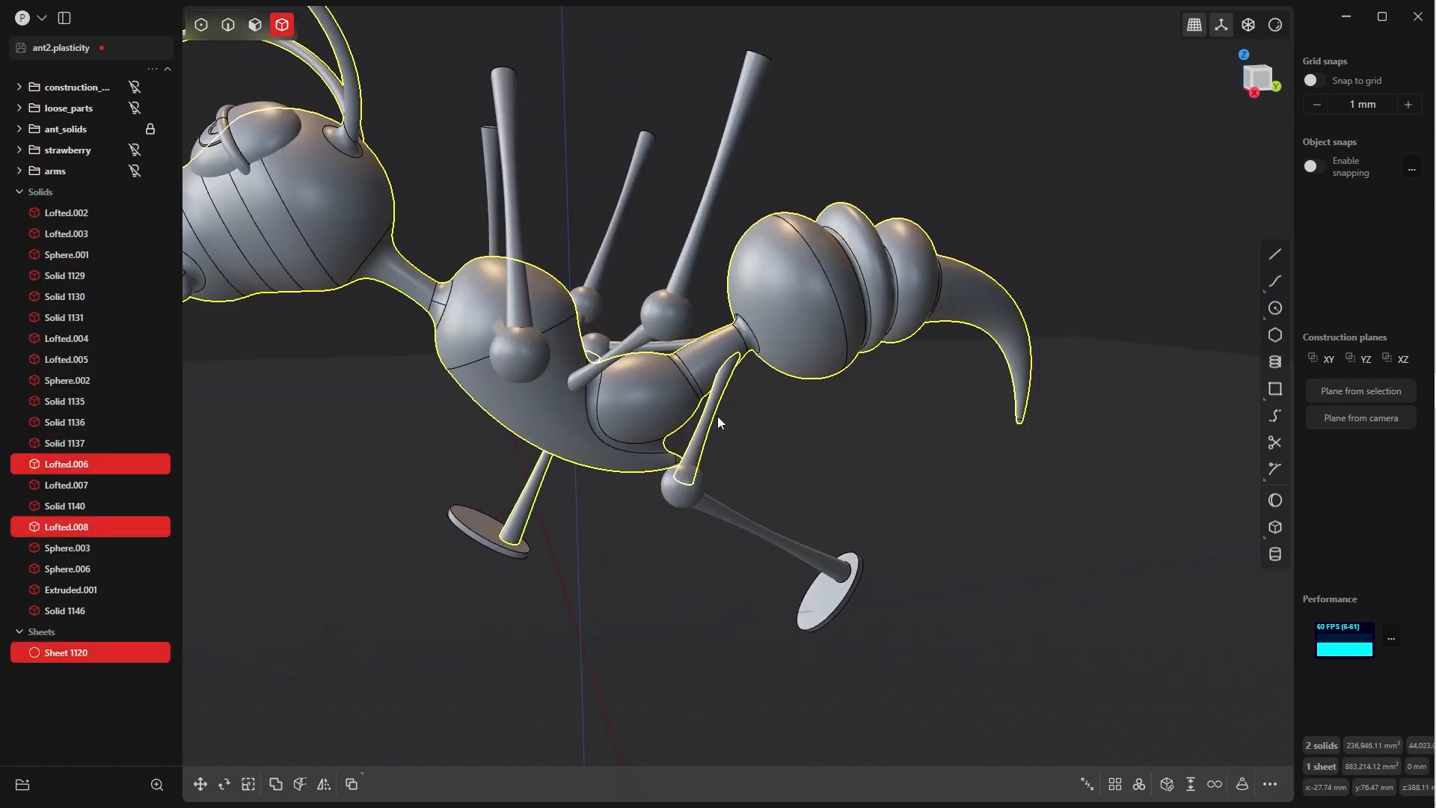
middle_click_drag(718, 423, 676, 430)
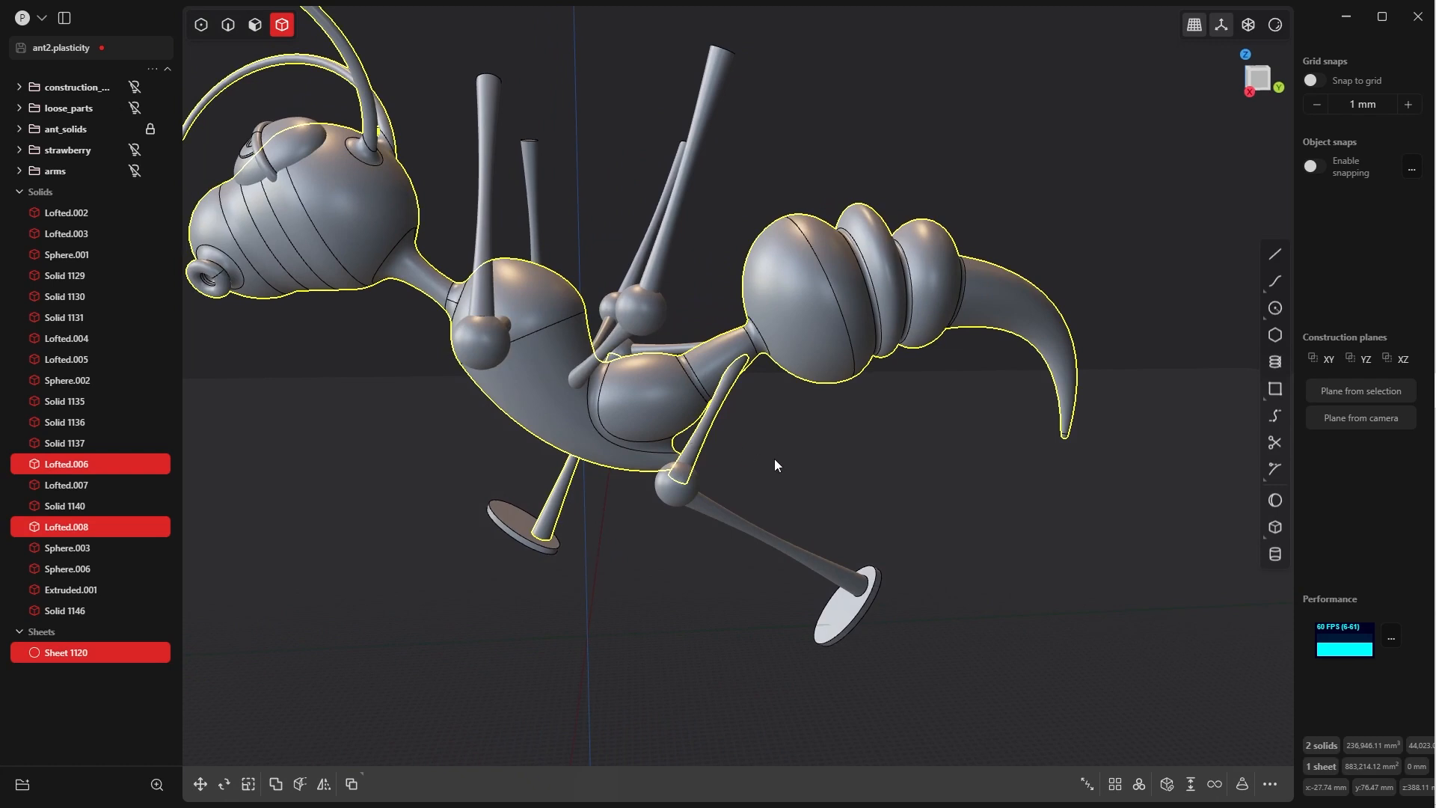
left_click(774, 459)
left_click(705, 433)
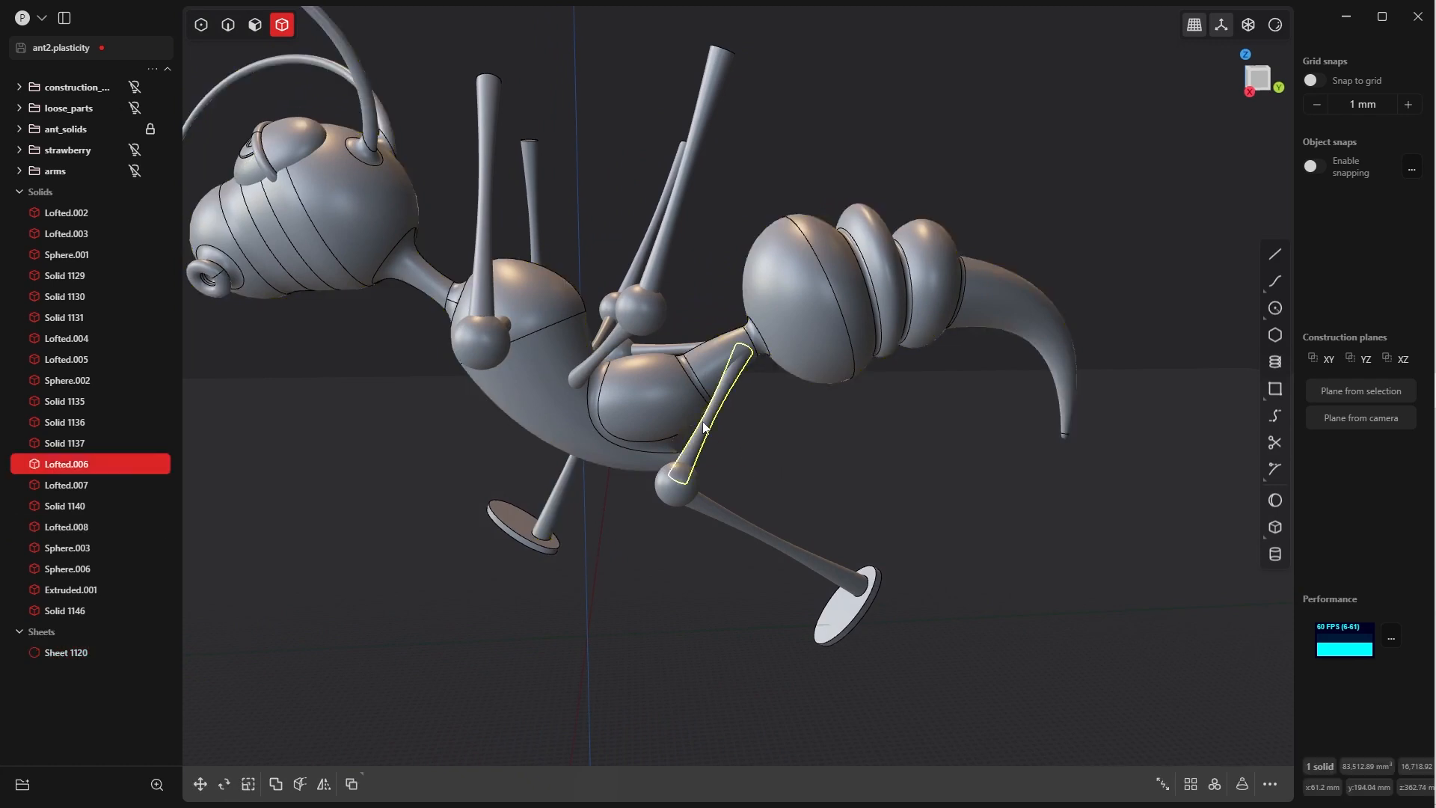
left_click(669, 394, "shift")
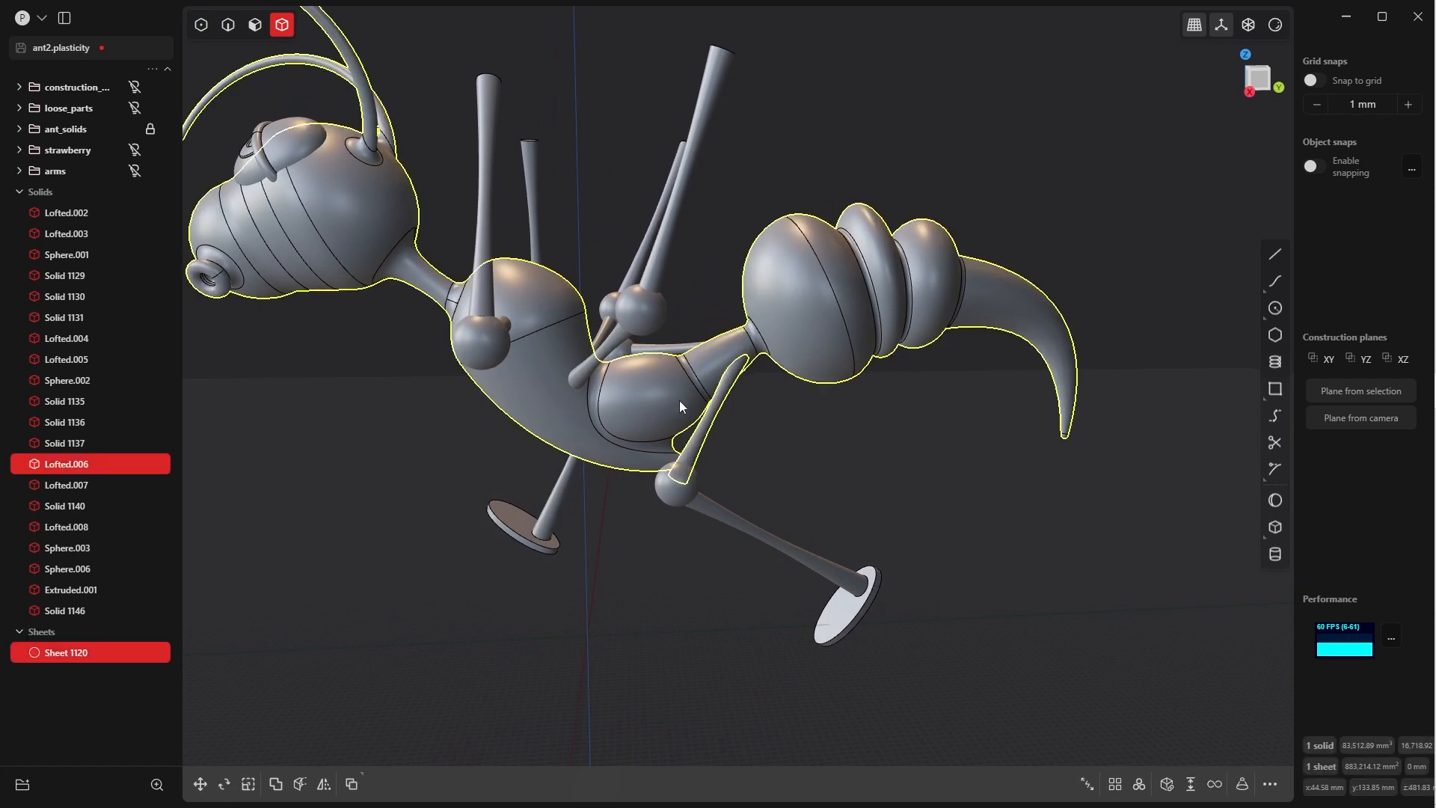
key("q")
key("q")
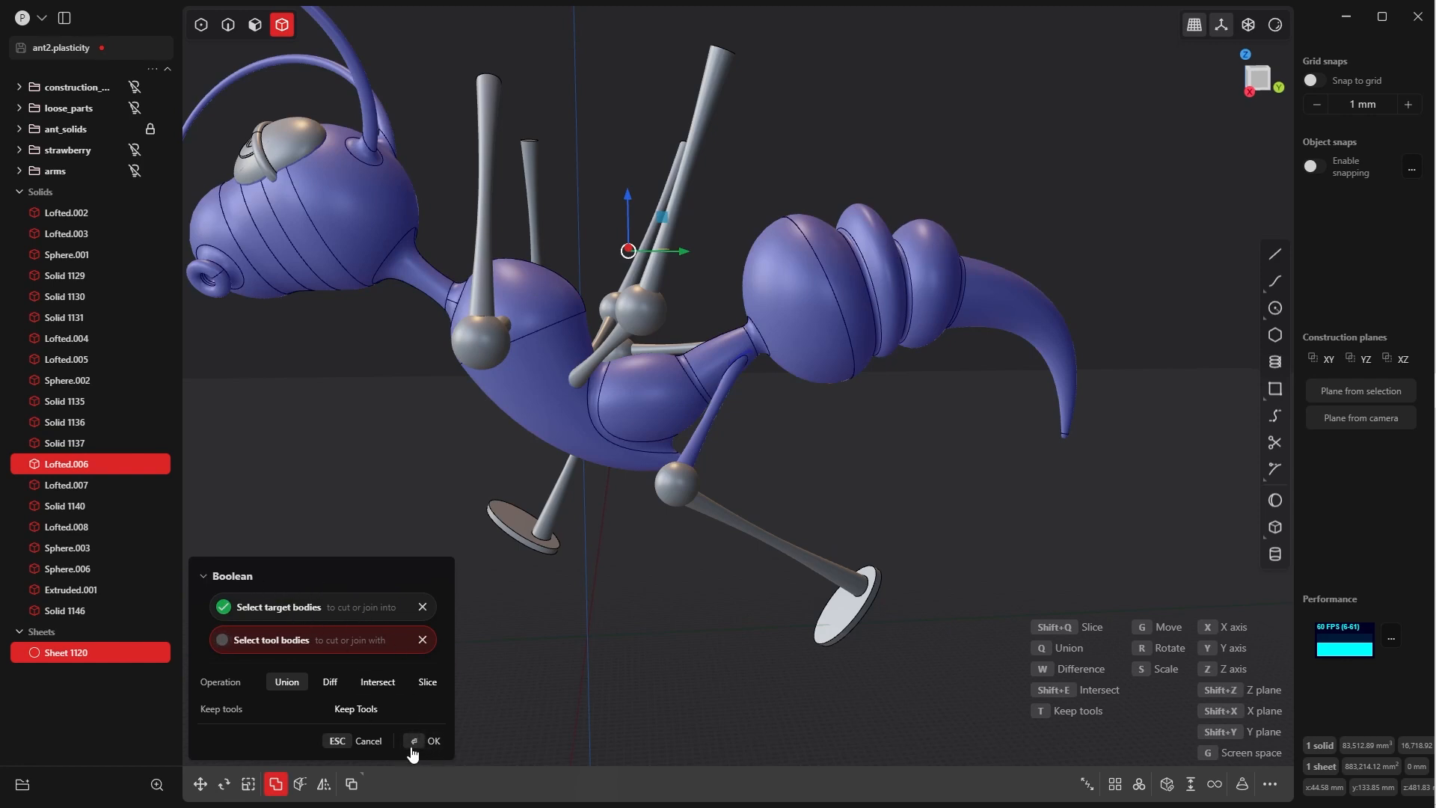
left_click(413, 750)
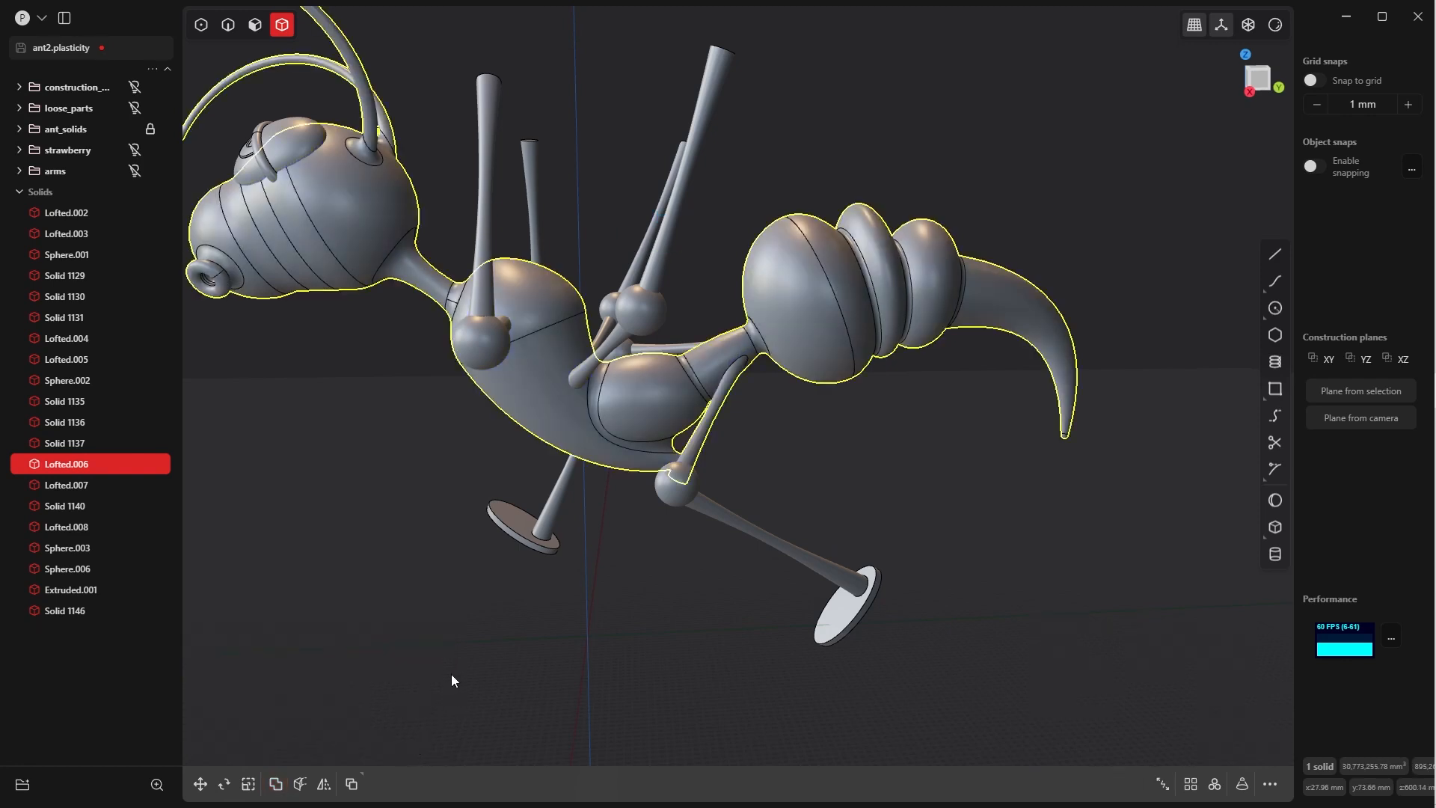
left_click(451, 674)
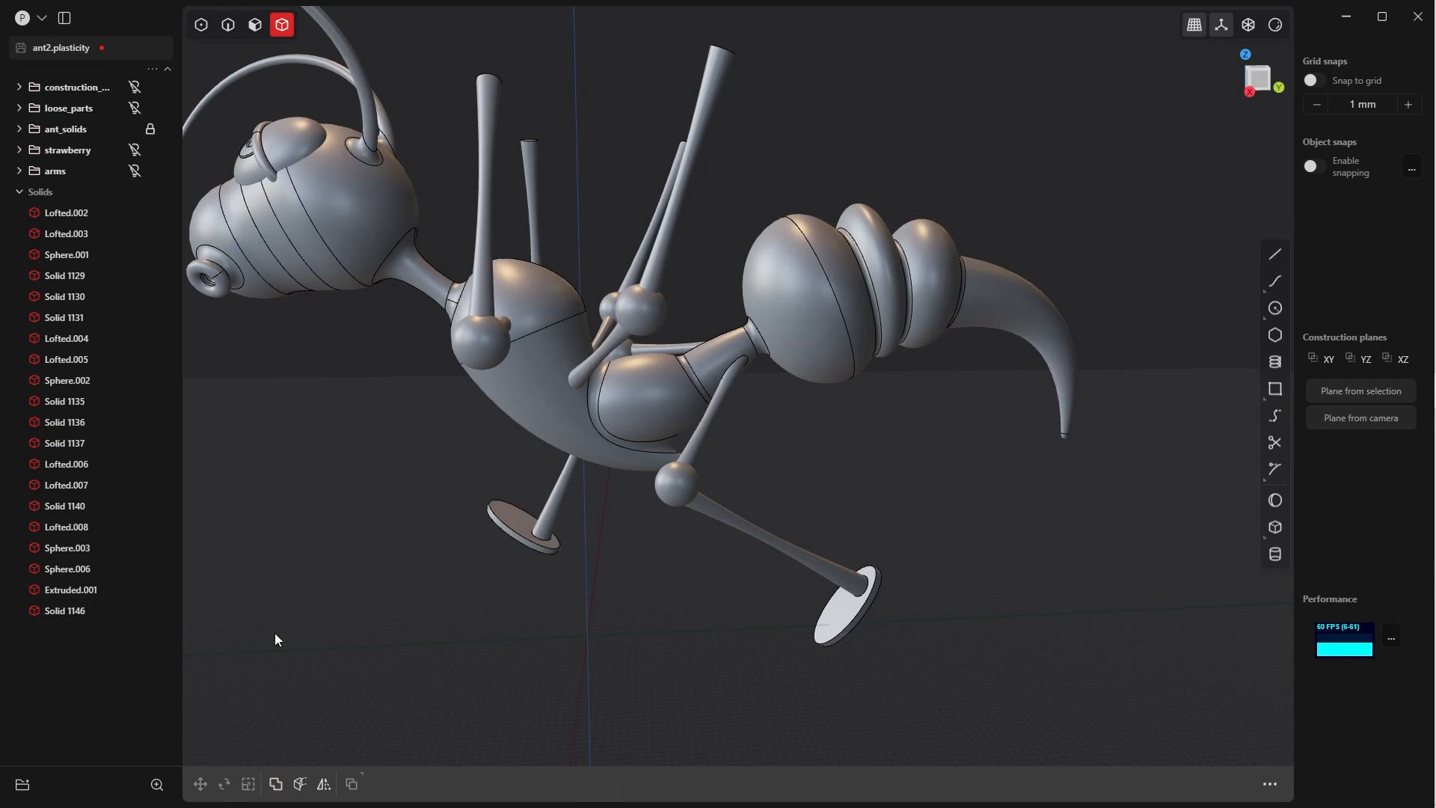
- Select the body with all remaining limb bars and joint spheres in the right view, leaving out the foot plates, and Boolean-union them
middle_click_drag(319, 596, 632, 403)
key("grave")
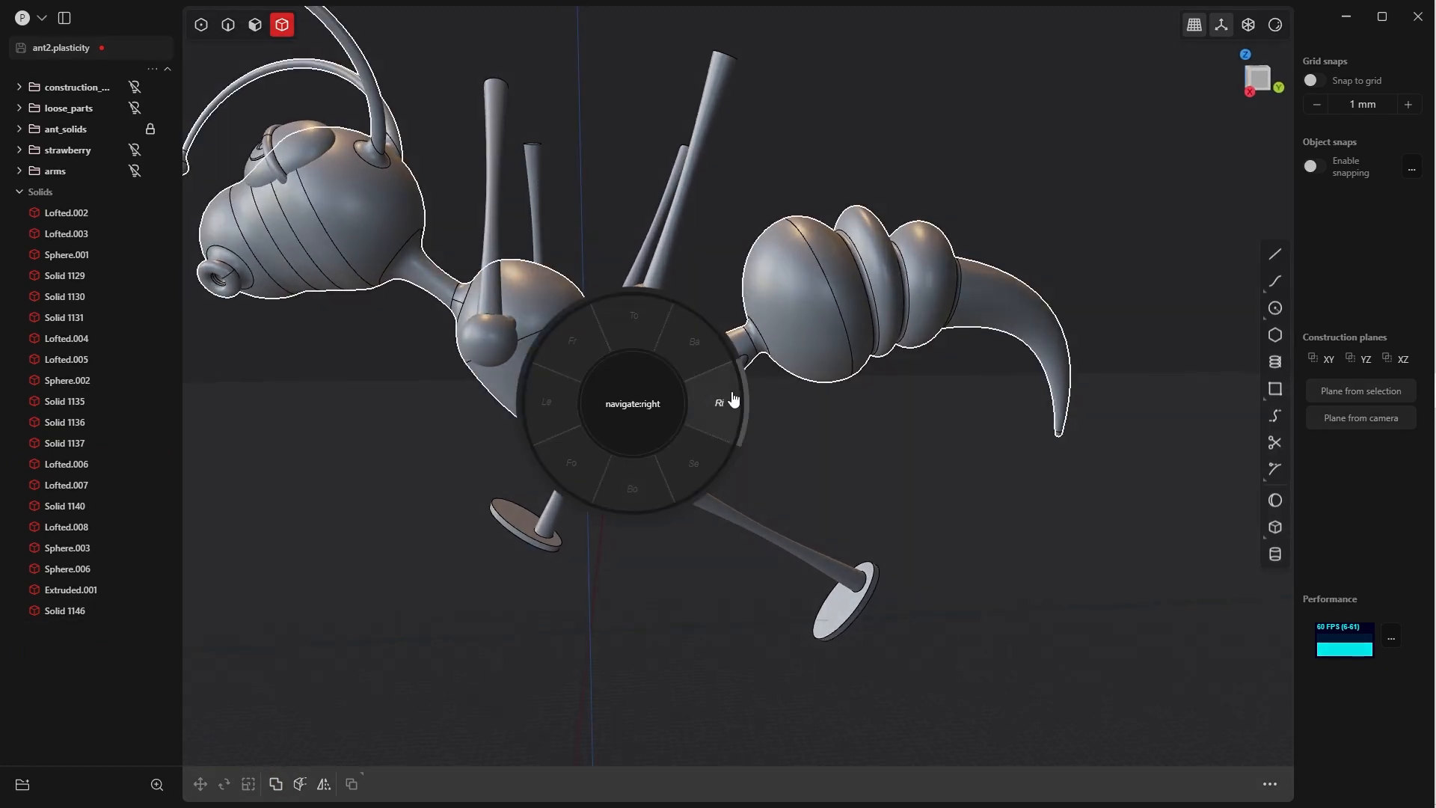
left_click(732, 400)
left_click_drag(857, 458, 534, 270)
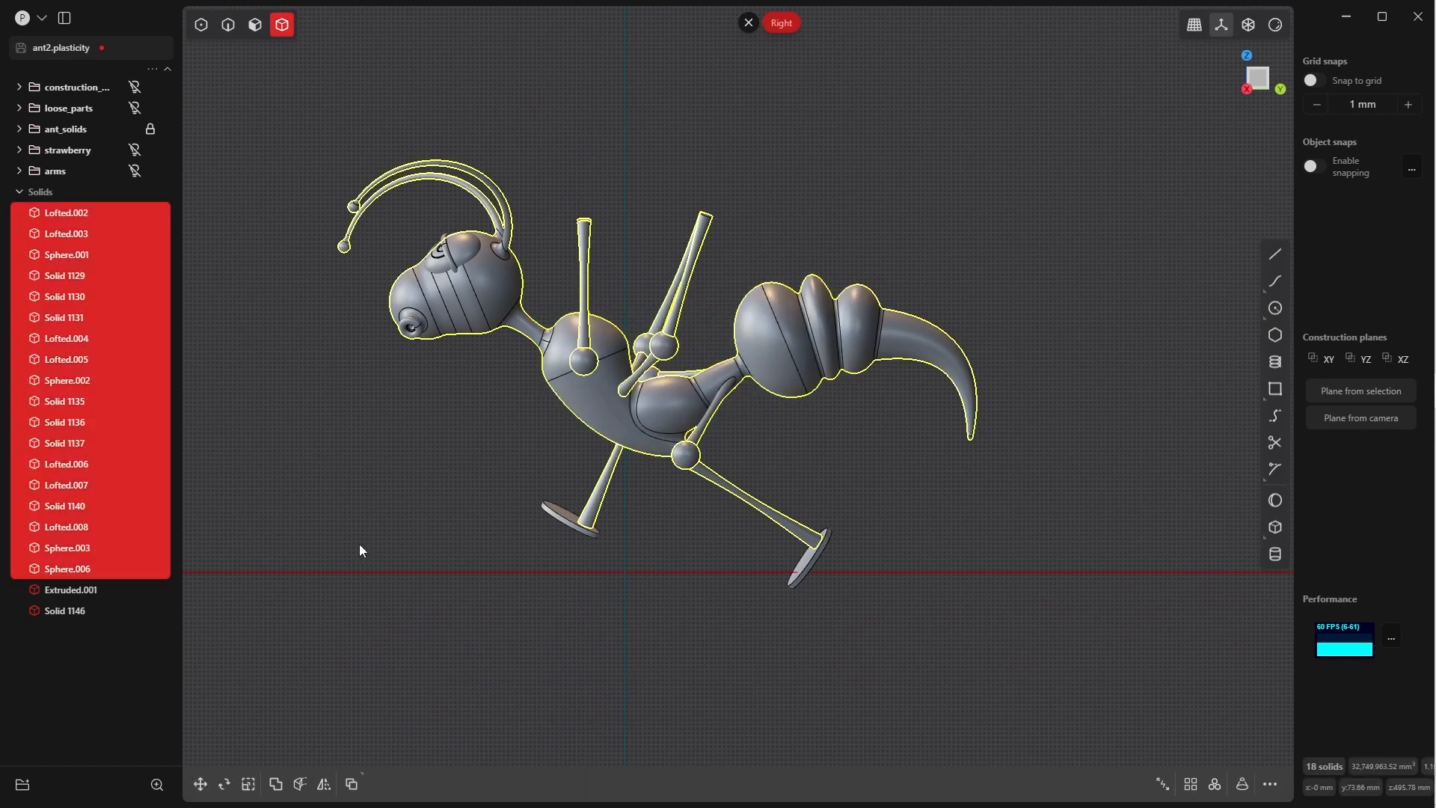
key("q")
key("q")
left_click(423, 740)
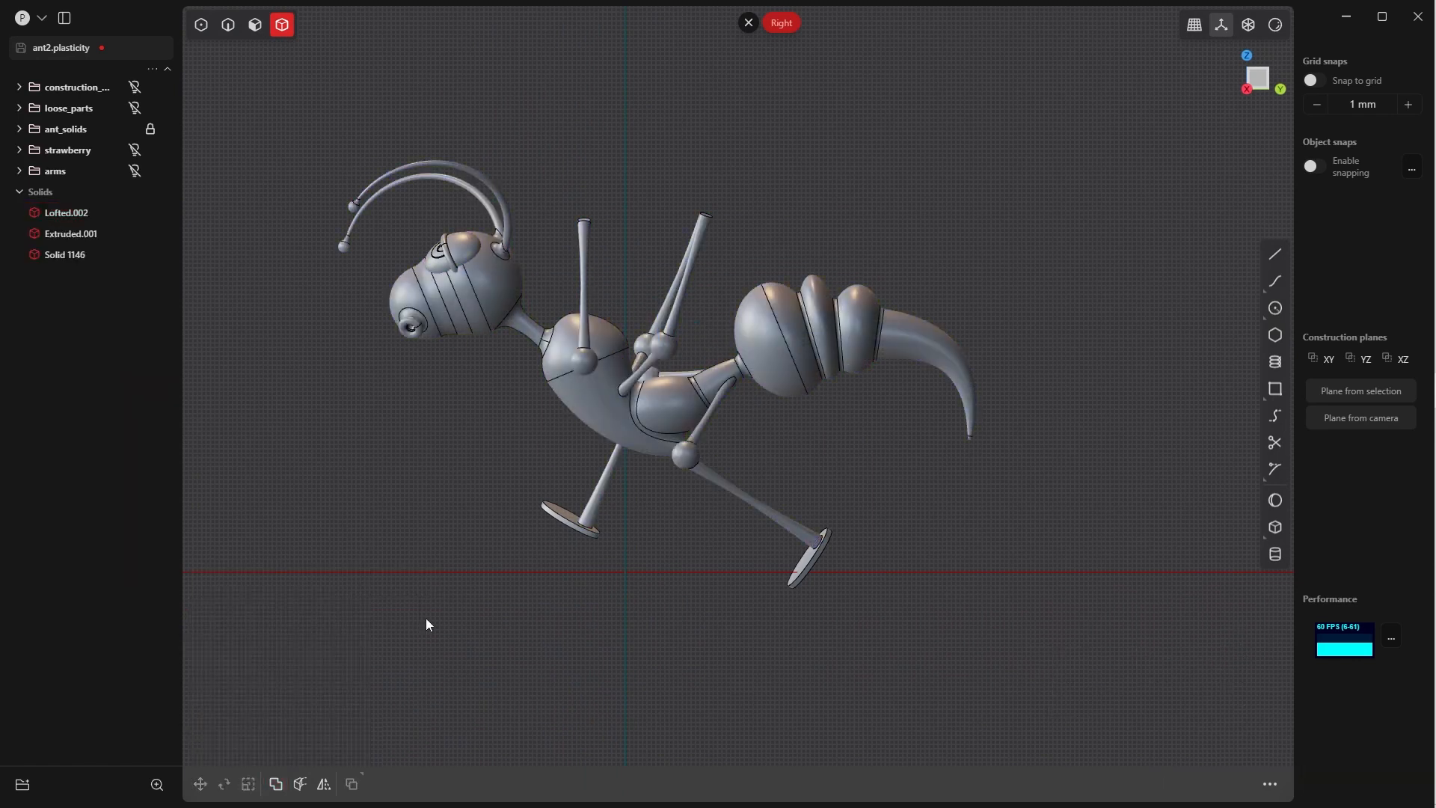
- Show the strawberry folder again alongside the merged ant
middle_click_drag(552, 385, 689, 385)
scroll(700, 456, "up", 5)
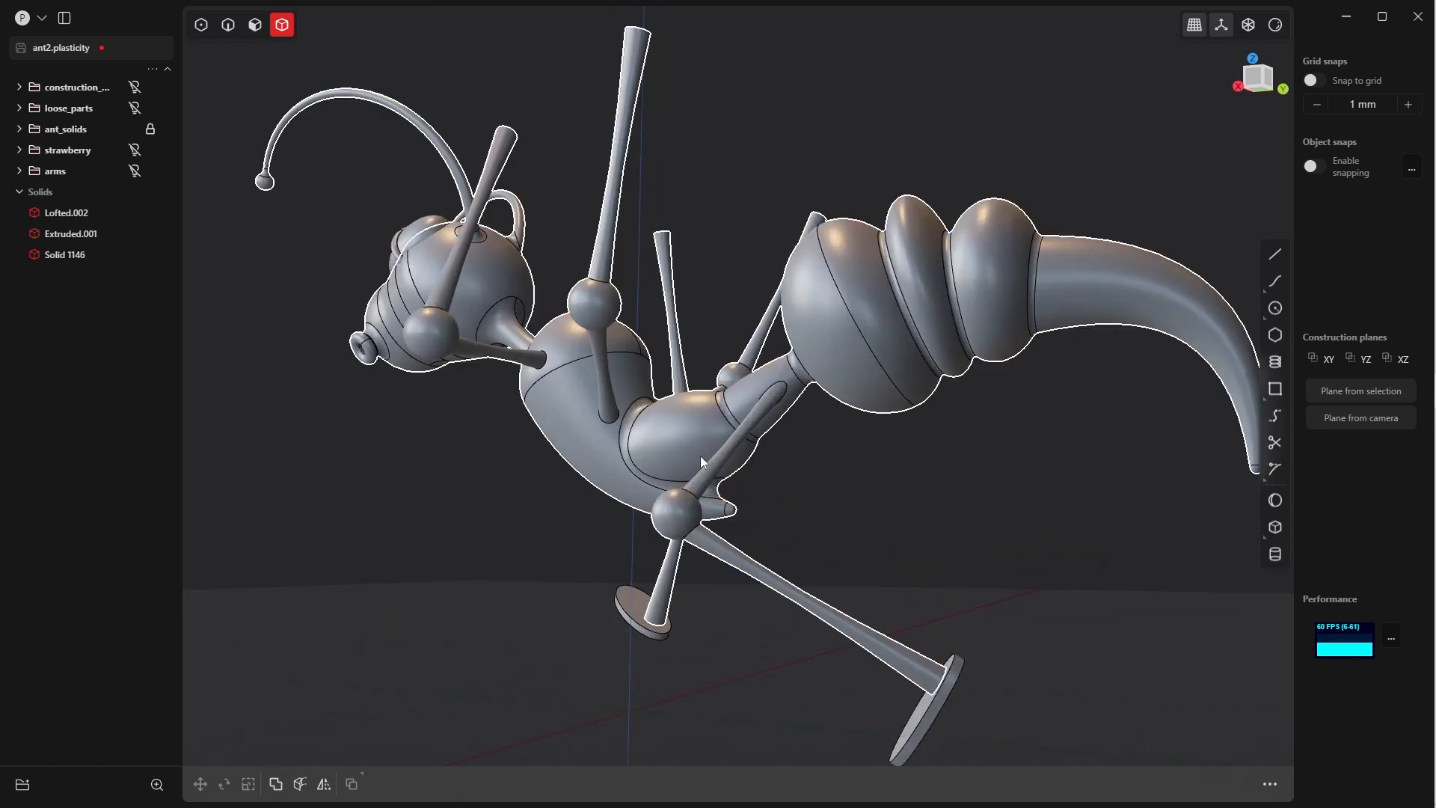
mouse_move(675, 457)
middle_mouse_down("shift")
mouse_move(577, 349)
mouse_move(685, 456)
middle_mouse_up("shift")
scroll(685, 456, "up", 4)
scroll(685, 456, "down", 3)
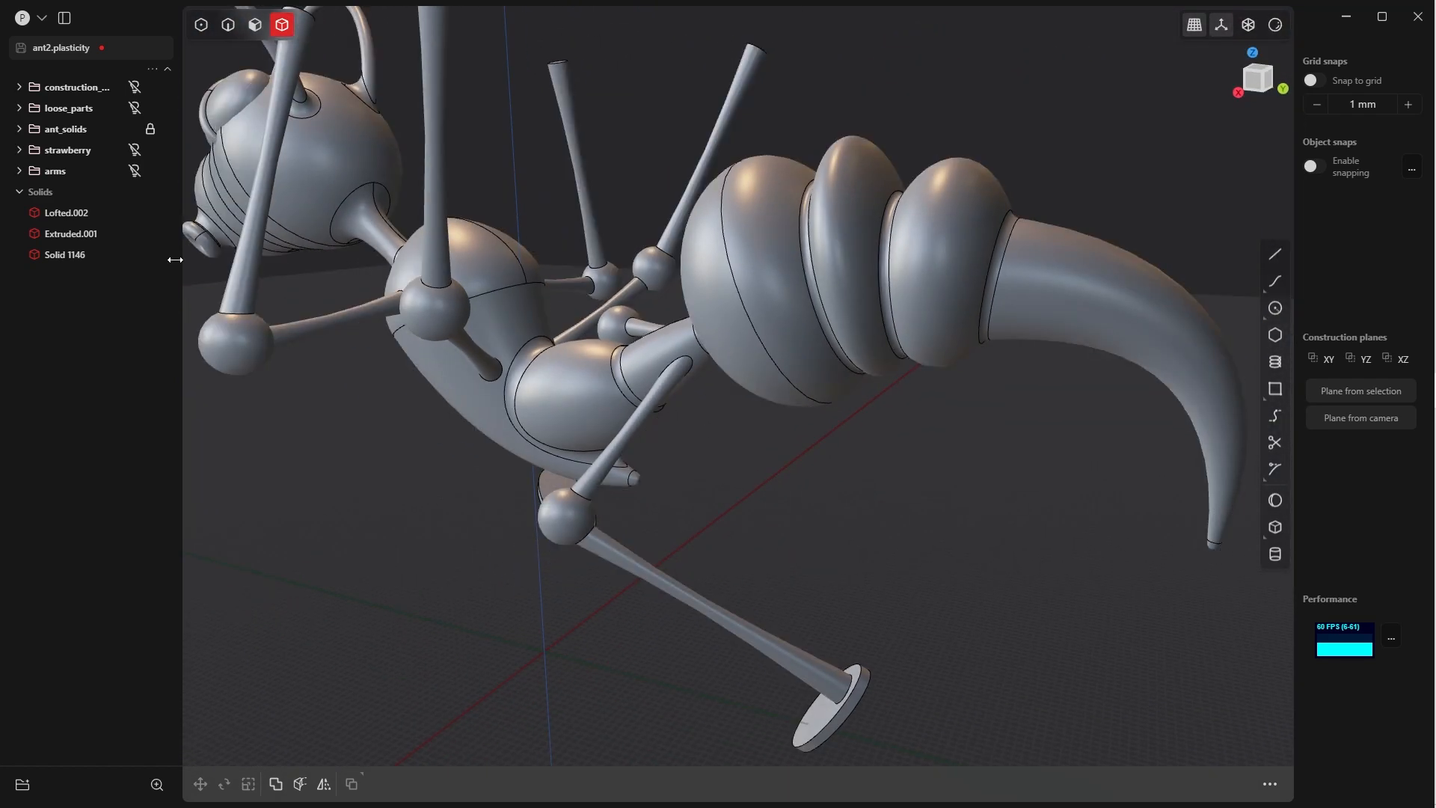
scroll(487, 410, "up", 8)
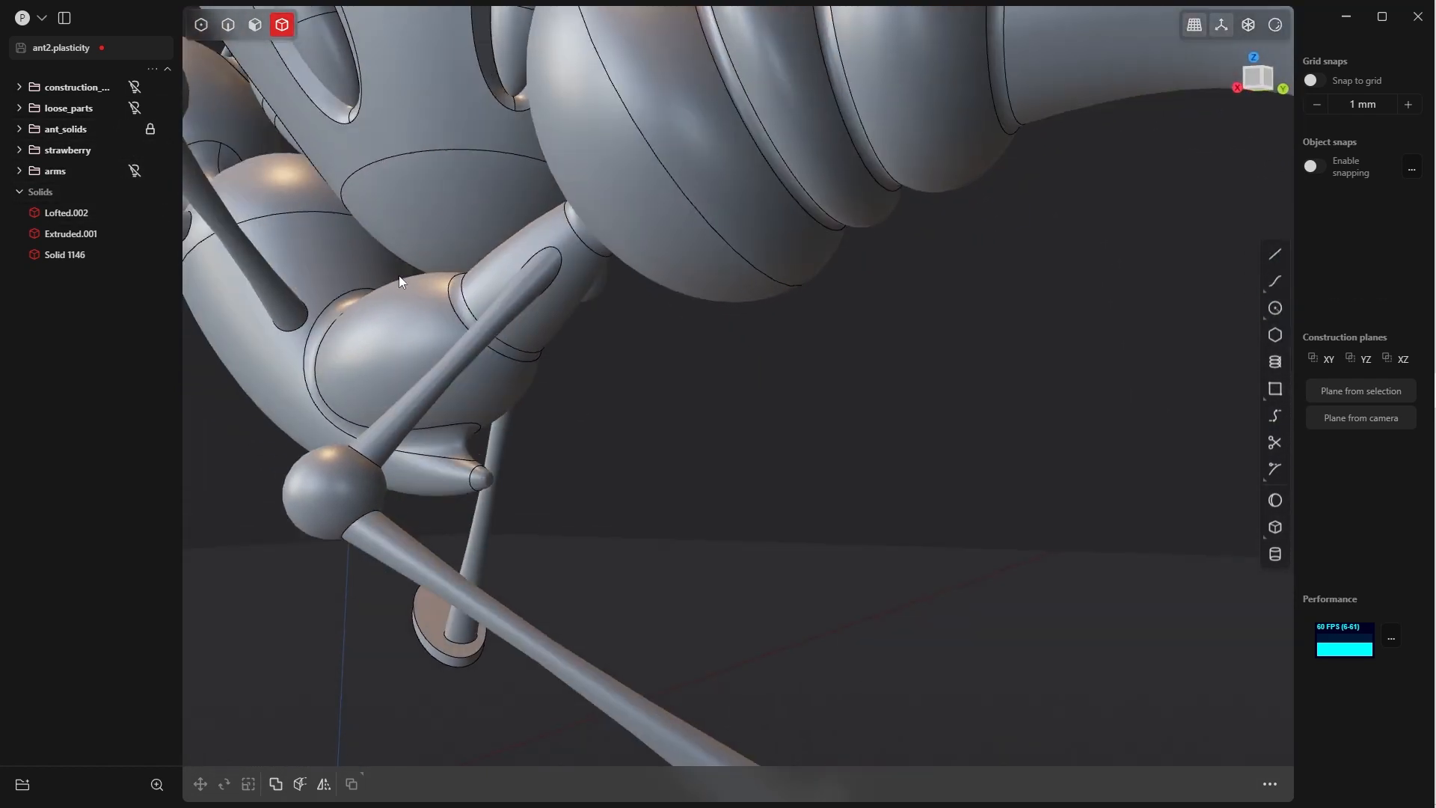
- Fillet the two edges where the rear legs' upper bars meet the ant's narrow waist
middle_click_drag(398, 275, 386, 274)
key("Tab")
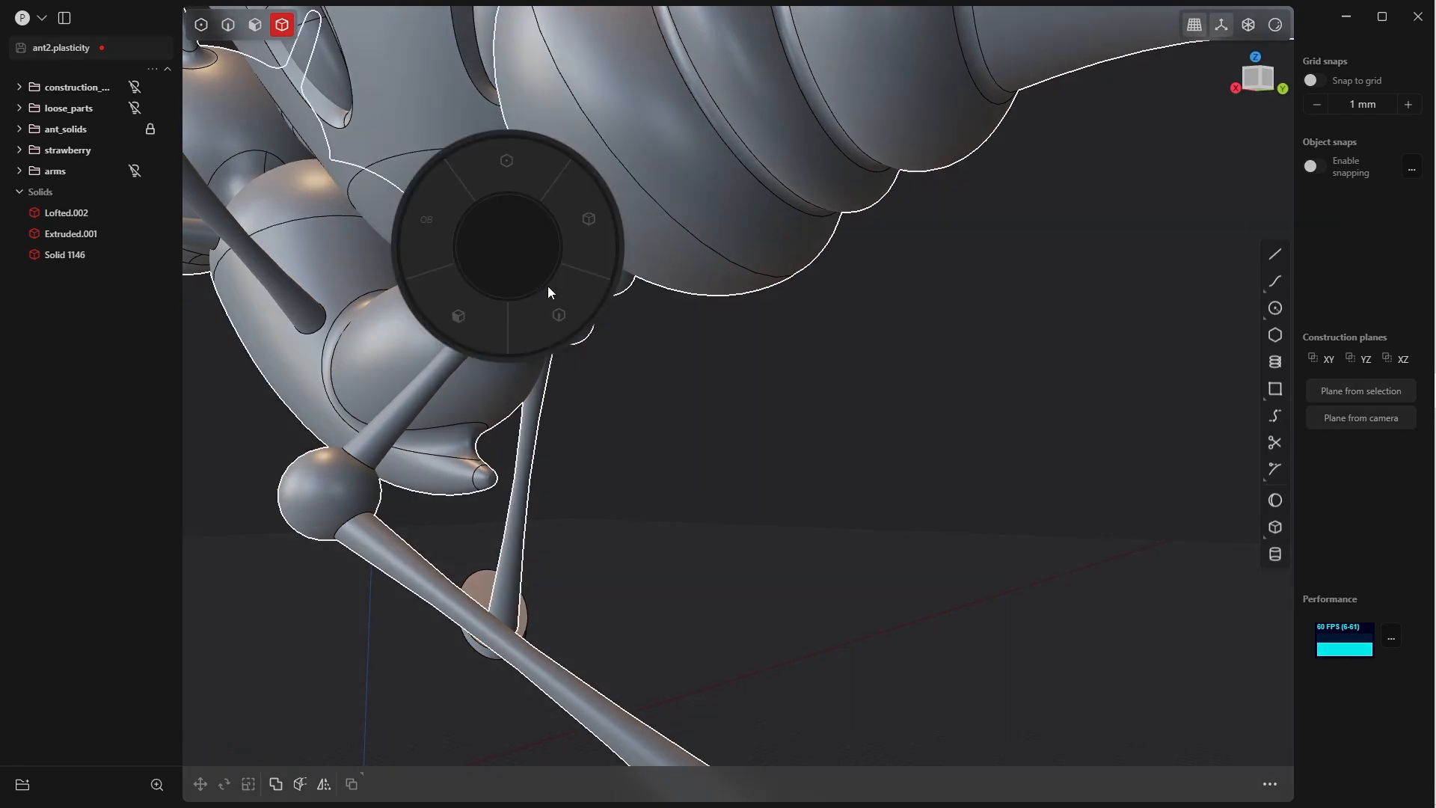
left_click(566, 308)
middle_click_drag(607, 380, 581, 371)
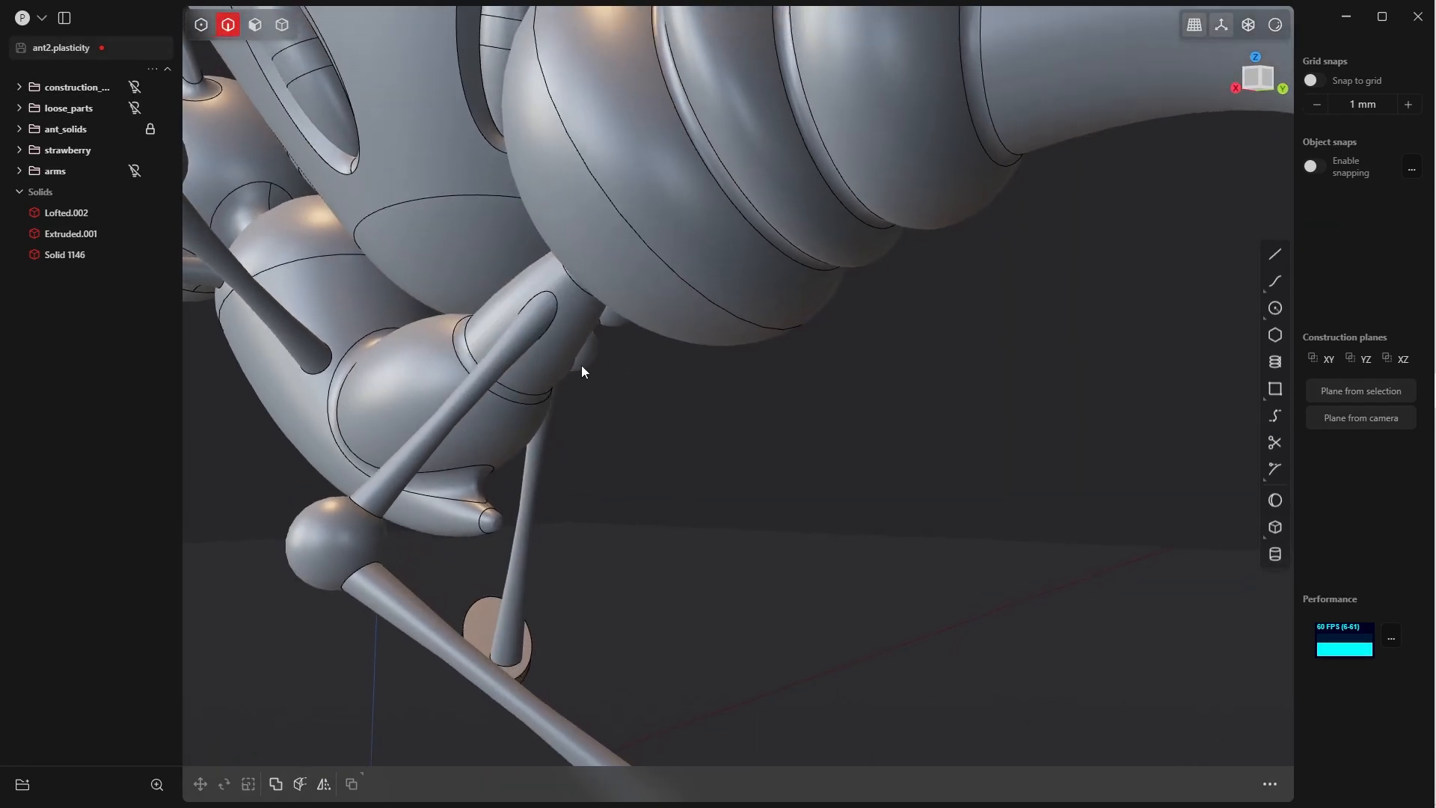
left_click(554, 312)
mouse_move(553, 312)
middle_mouse_down()
mouse_move(448, 302)
mouse_move(569, 325)
middle_mouse_up()
left_click(575, 280)
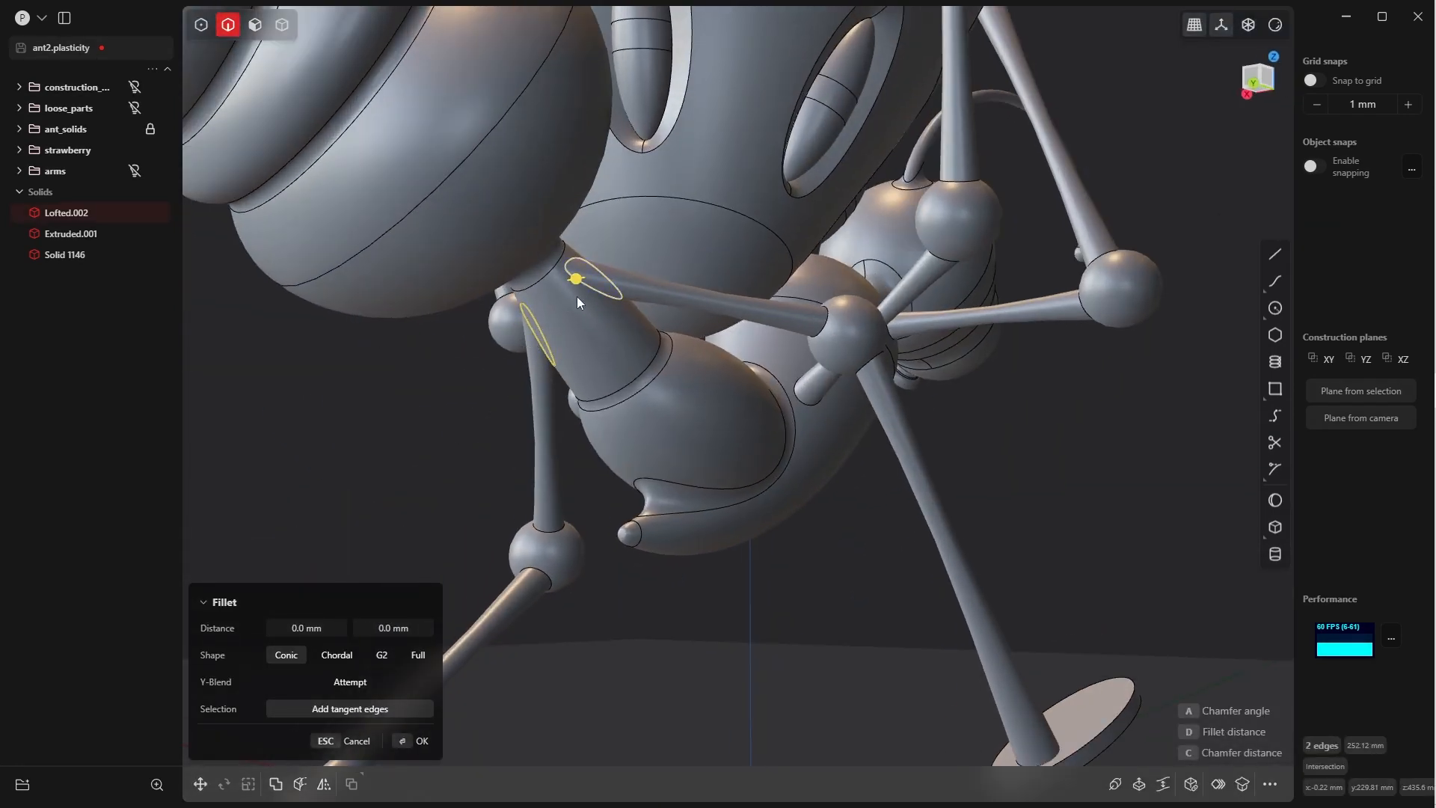
middle_click_drag(569, 319, 570, 344)
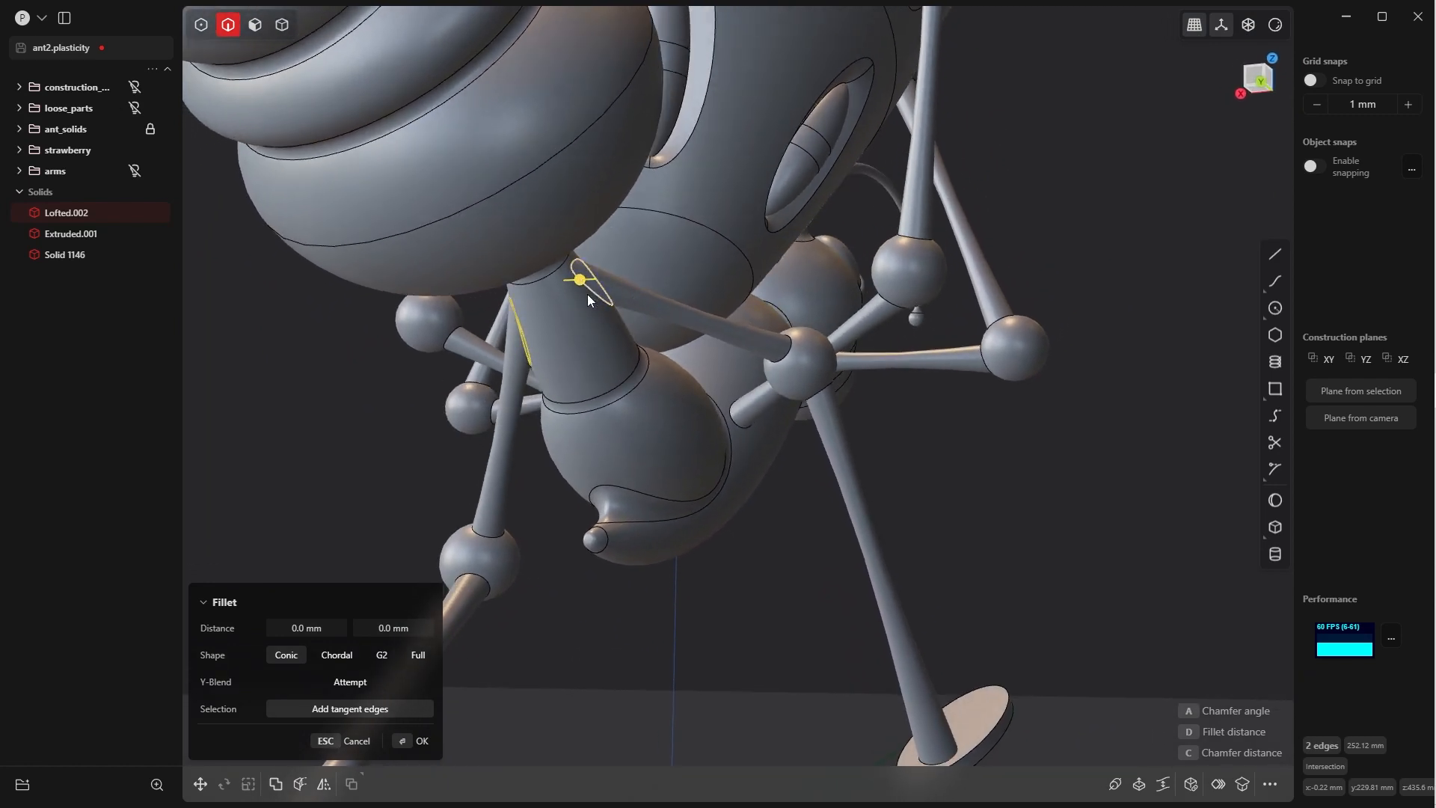
middle_click_drag(588, 299, 669, 354)
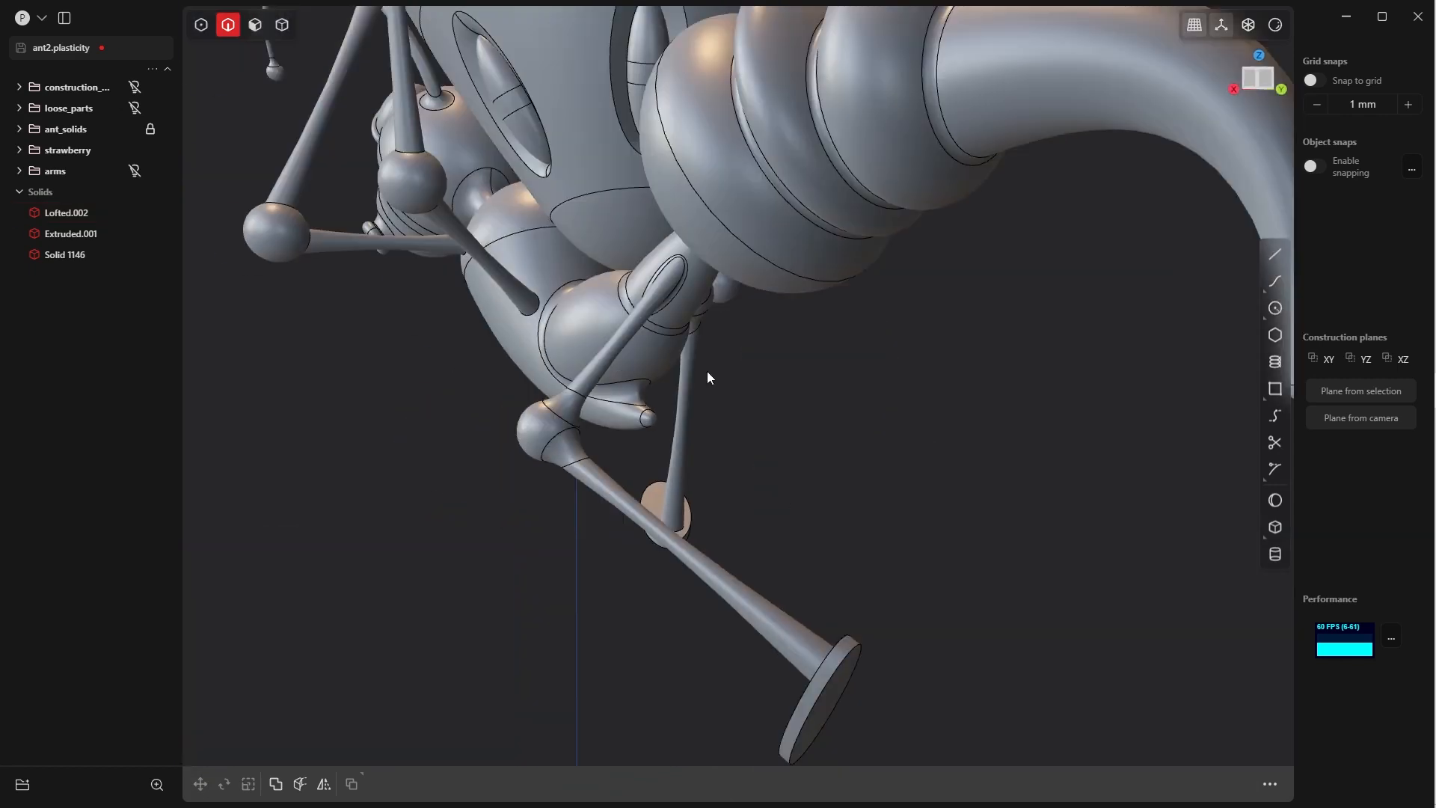
- Try to fillet both edges where the lower pair of arm bars meets the thorax, using a distance of about 10 mm
mouse_move(707, 371)
middle_mouse_down()
mouse_move(858, 353)
mouse_move(727, 463)
mouse_move(723, 360)
middle_mouse_up()
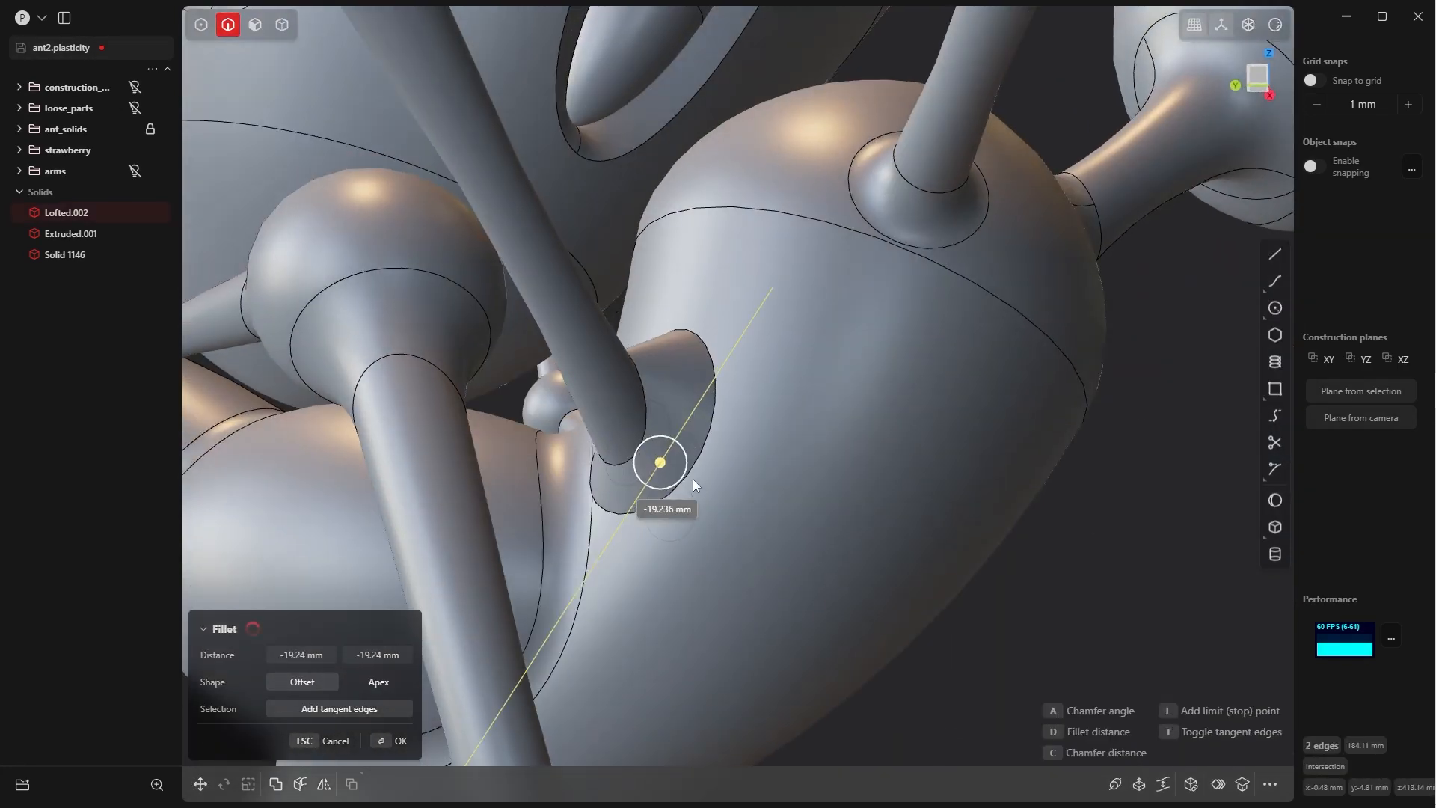
left_click_drag(693, 480, 624, 481)
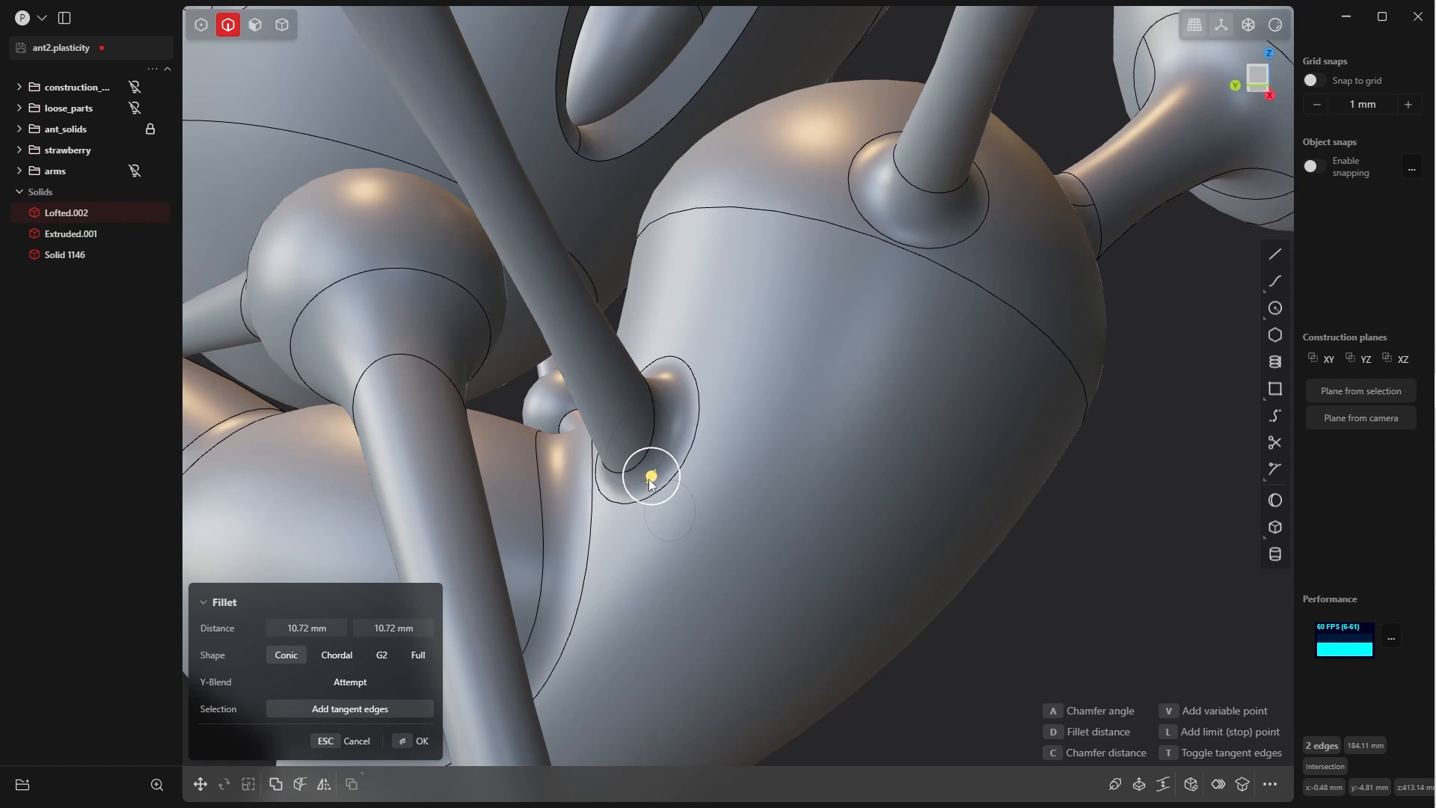
left_click_drag(650, 482, 642, 484)
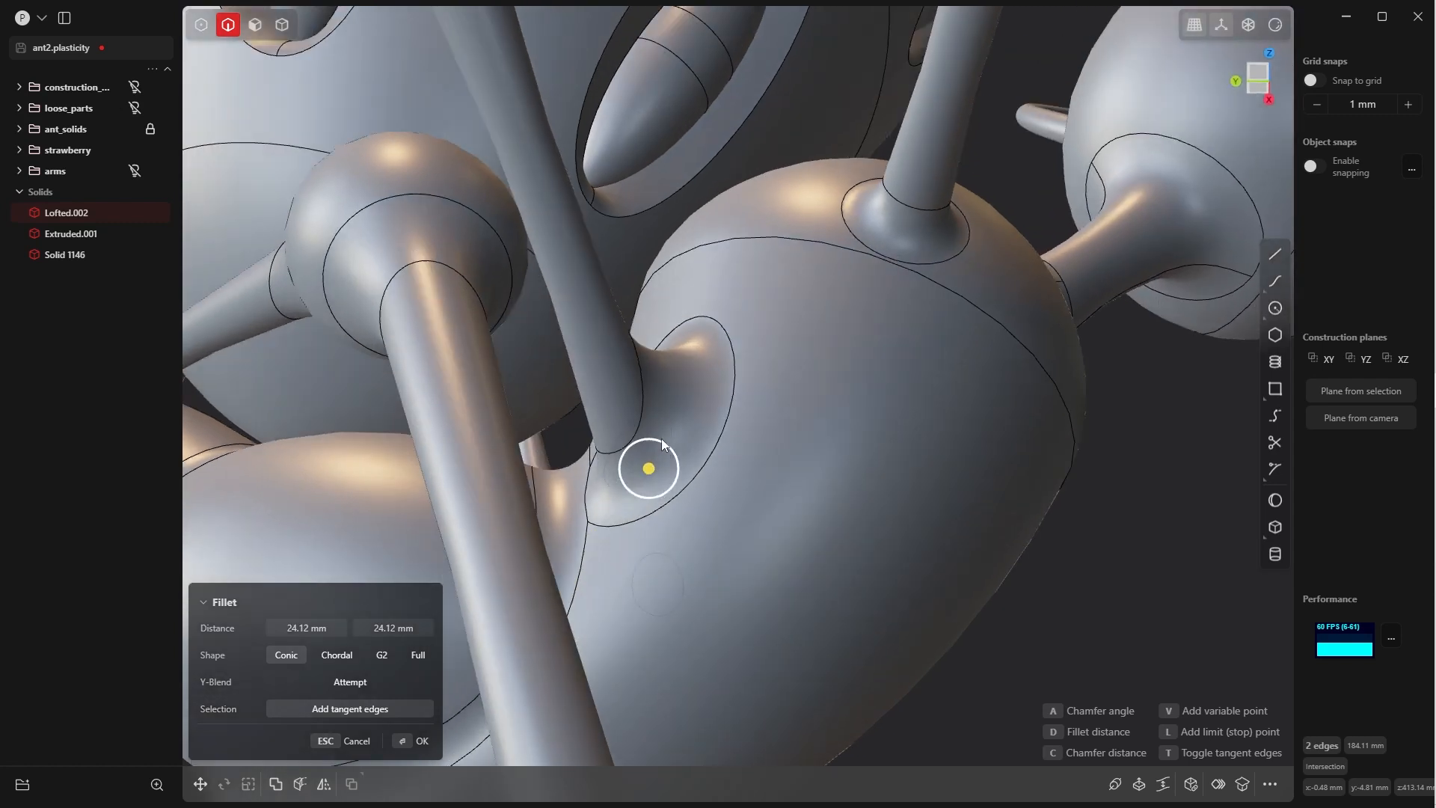
left_click_drag(649, 468, 626, 482)
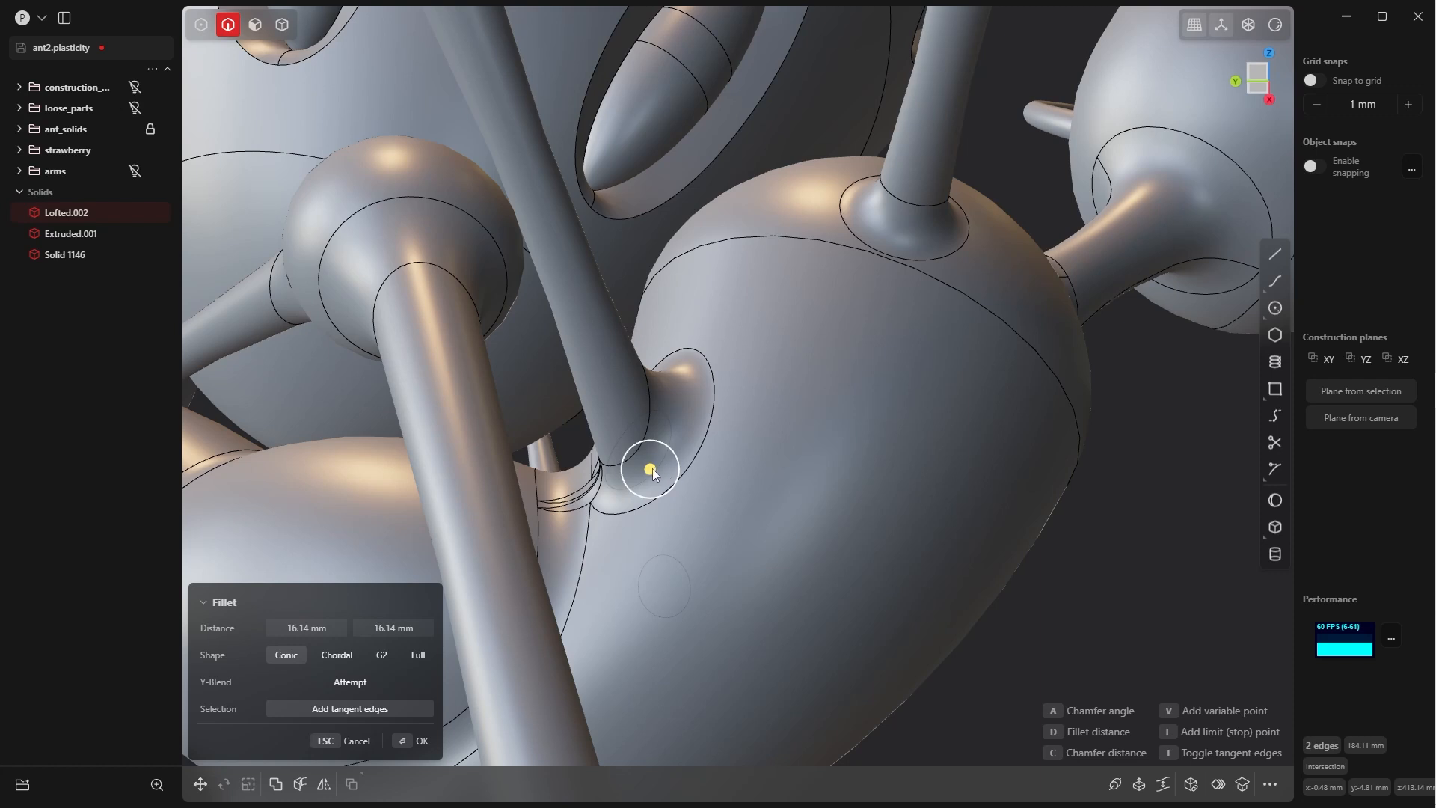
left_click_drag(652, 469, 650, 478)
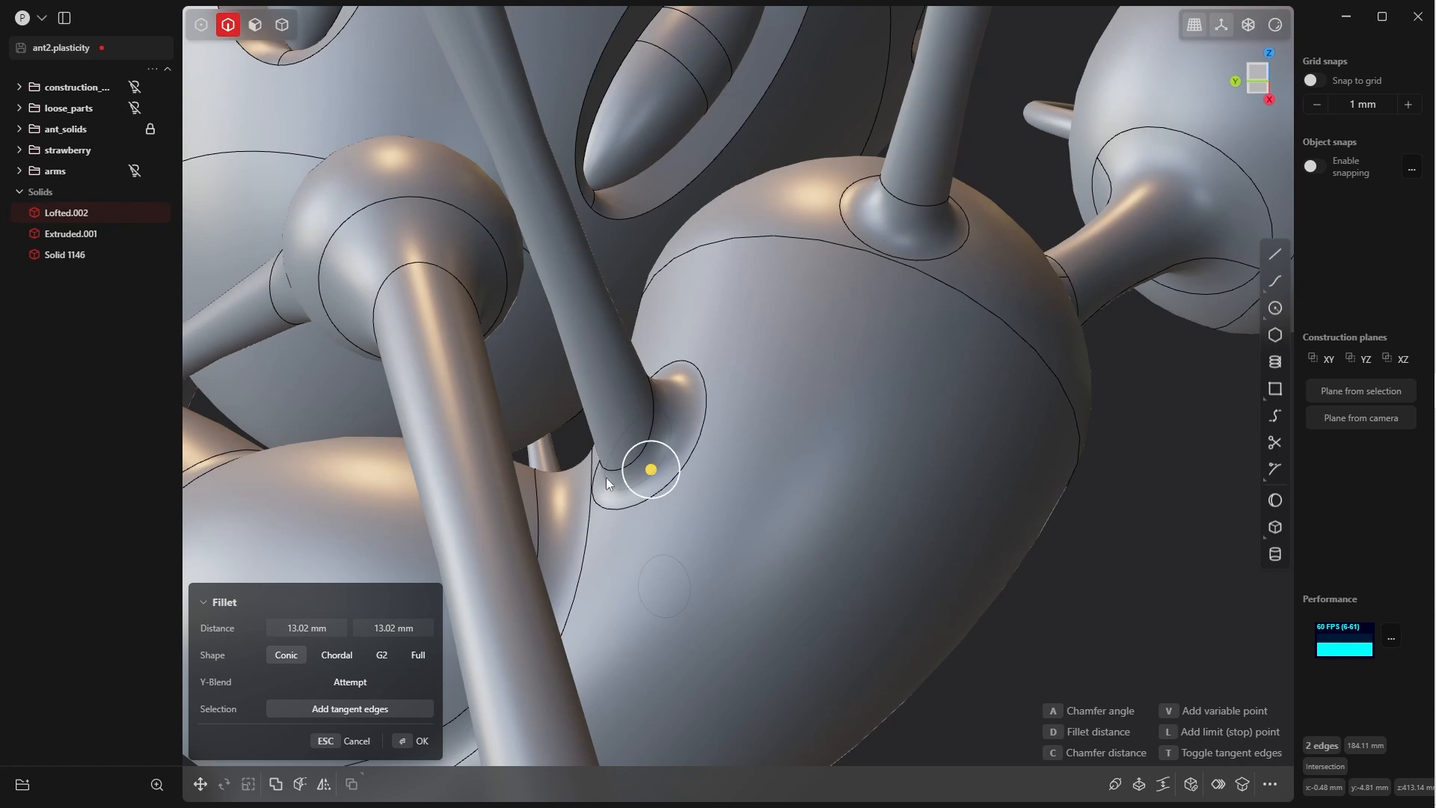
middle_click_drag(608, 420, 622, 380)
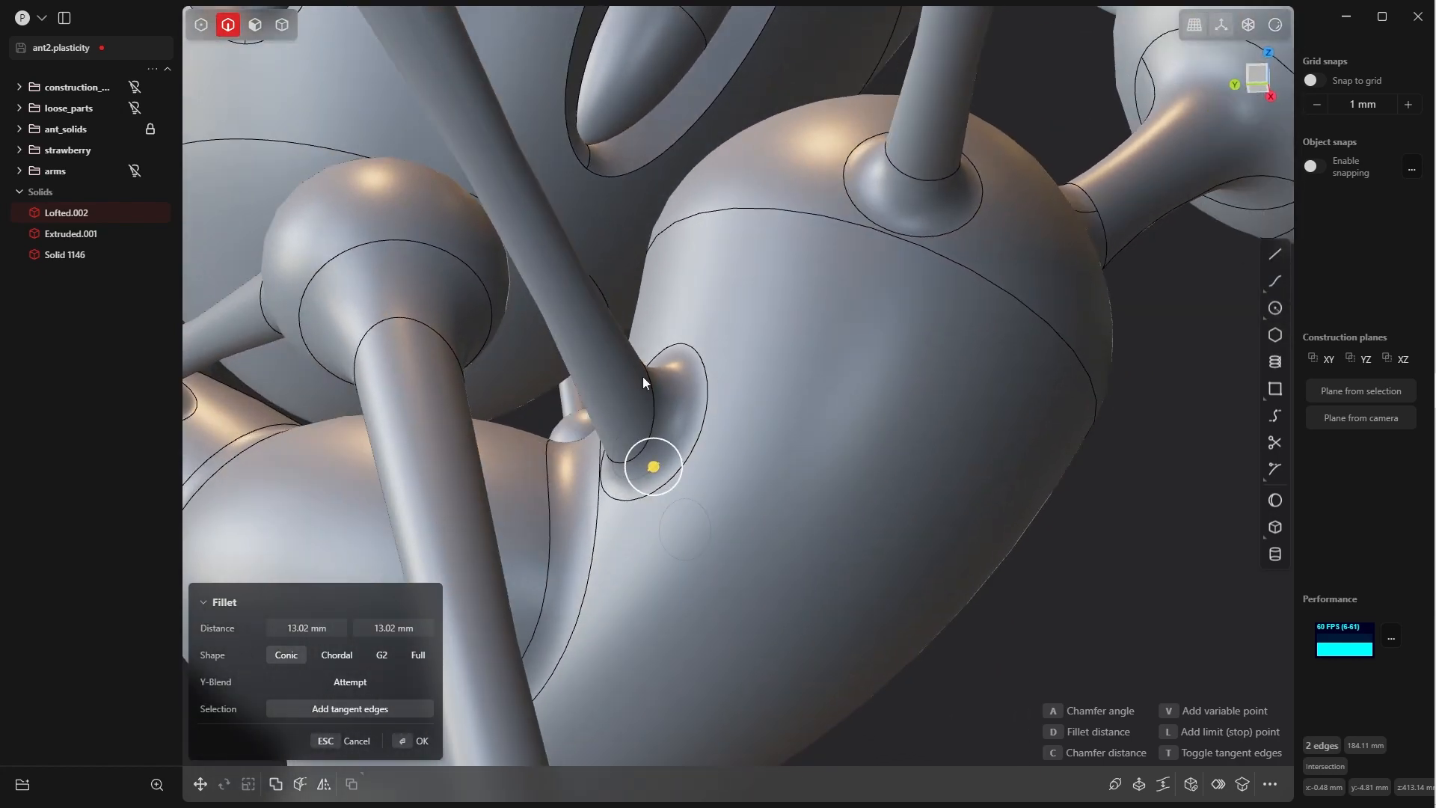
middle_click_drag(649, 429, 784, 374)
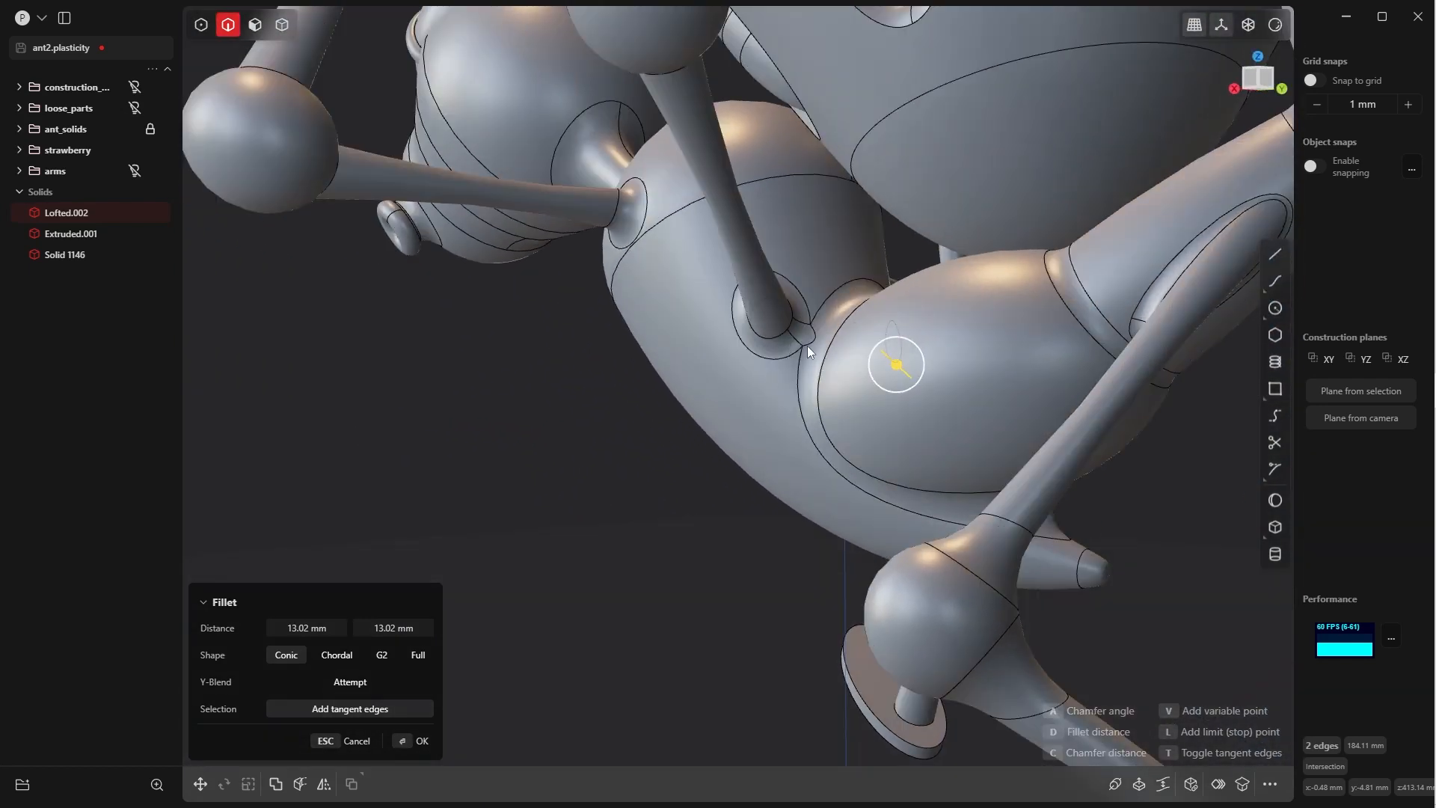
scroll(791, 451, "up", 5)
left_click_drag(972, 382, 962, 370)
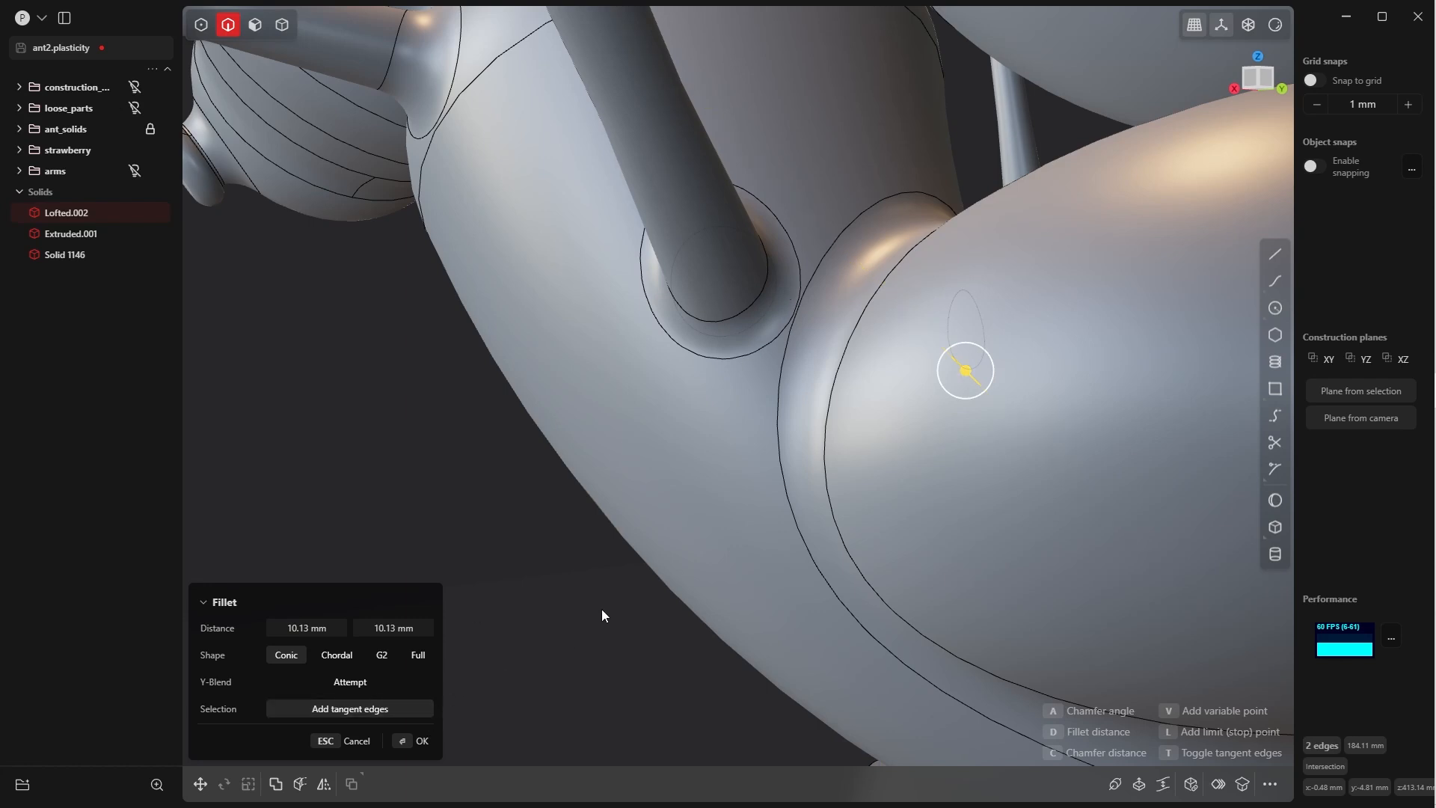
key("Return")
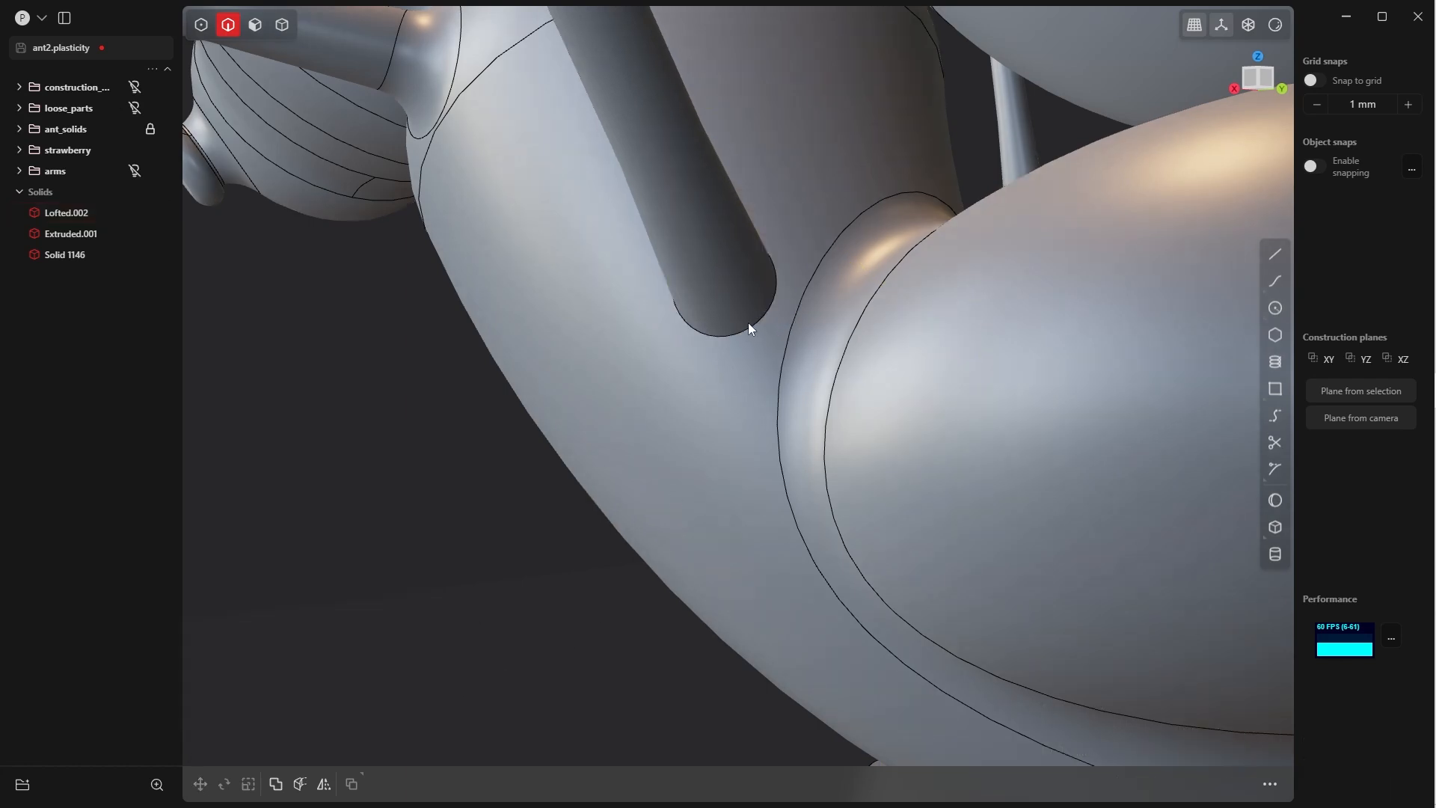
- Fillet the single edge where one lower arm bar meets the thorax
left_click(751, 326)
key("f")
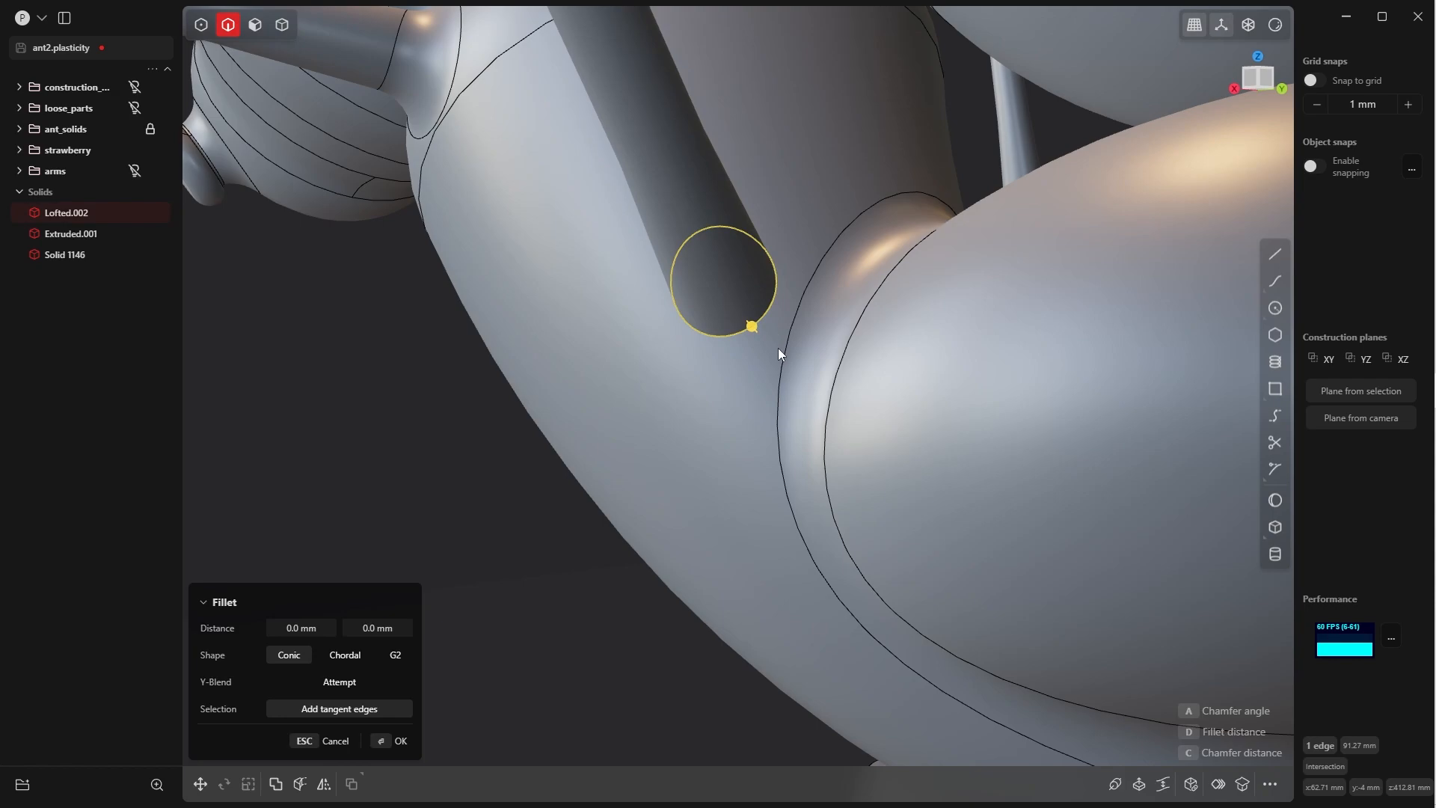
key("d")
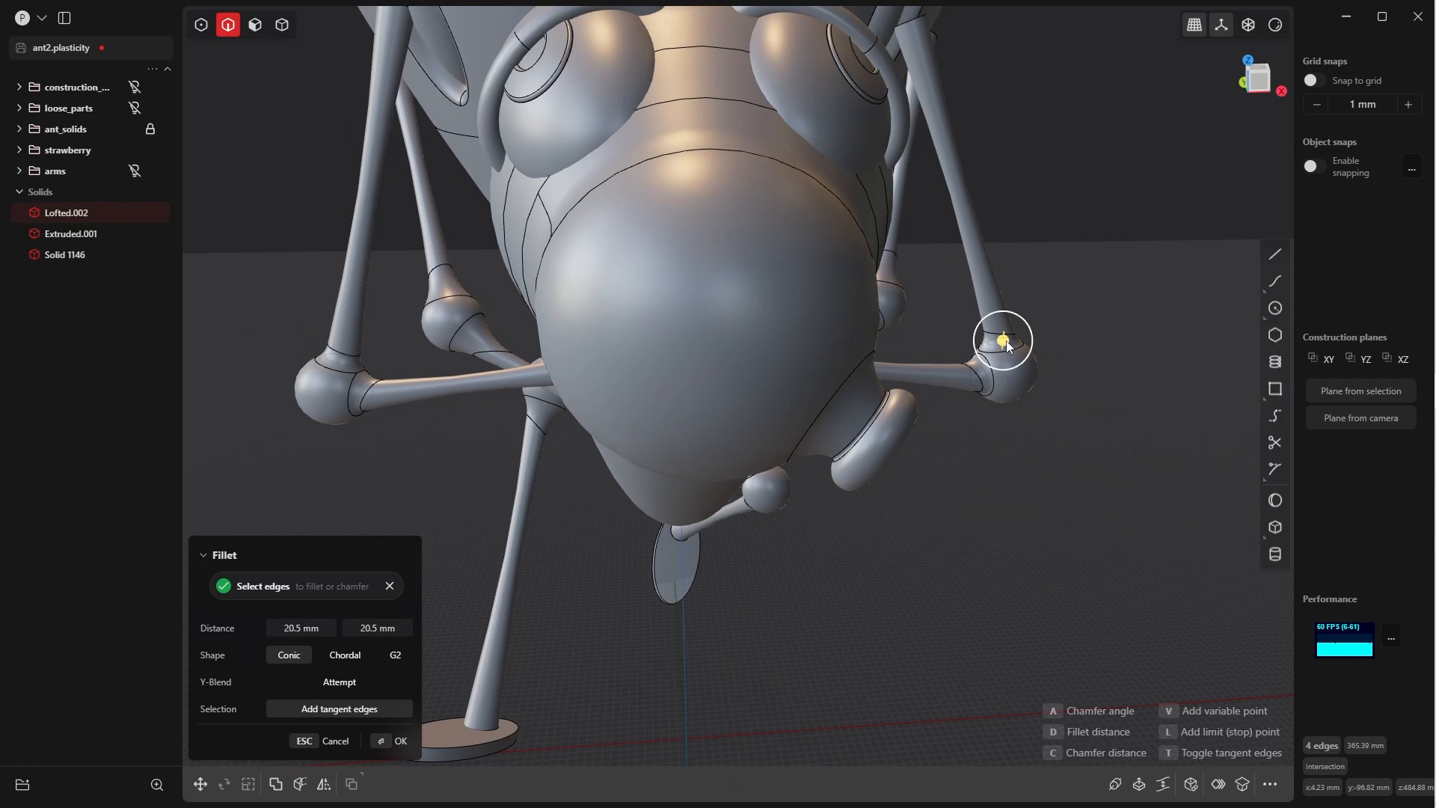
- Fillet the four selected edges where the arm bars meet the joint spheres, with a distance of about 14.2 mm
left_click_drag(1005, 344, 985, 353)
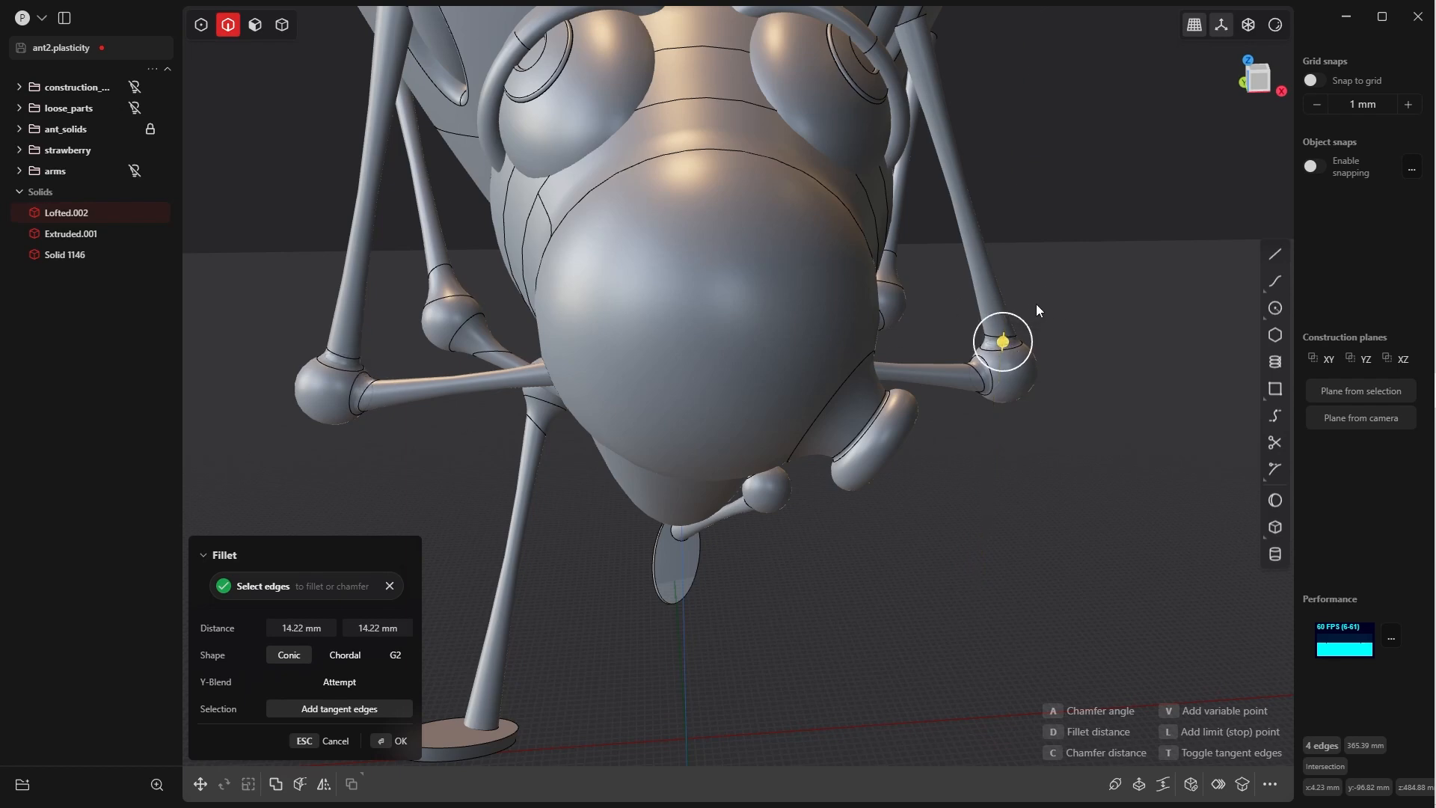
left_click(396, 741)
- Examine the filleted limb joints on the ant from several angles
scroll(469, 303, "down", 5)
middle_click_drag(469, 303, 639, 329)
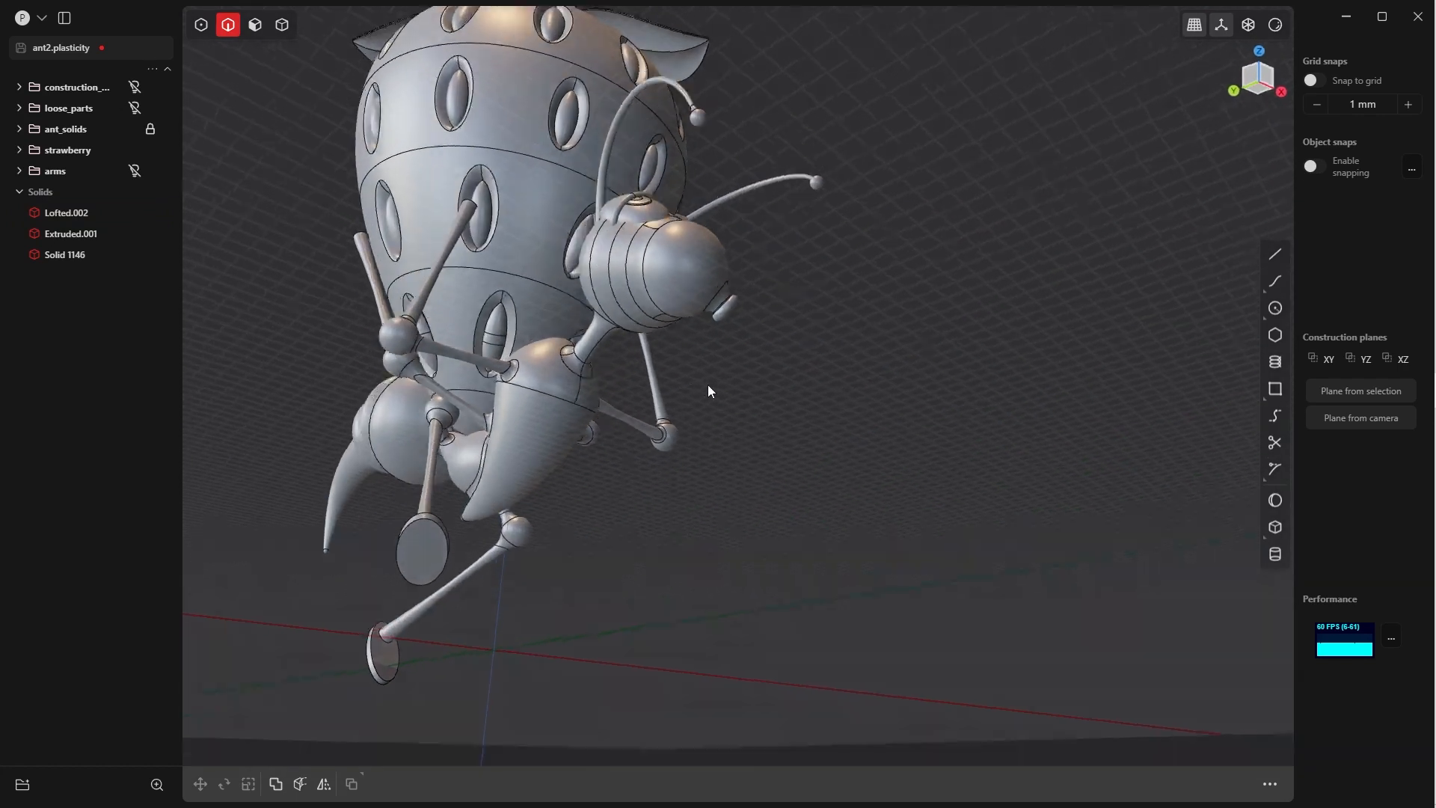
middle_click_drag(708, 385, 639, 402)
scroll(848, 434, "down", 5)
scroll(639, 403, "up", 4)
middle_click_drag(625, 453, 691, 439)
middle_click_drag(691, 438, 778, 452, "shift")
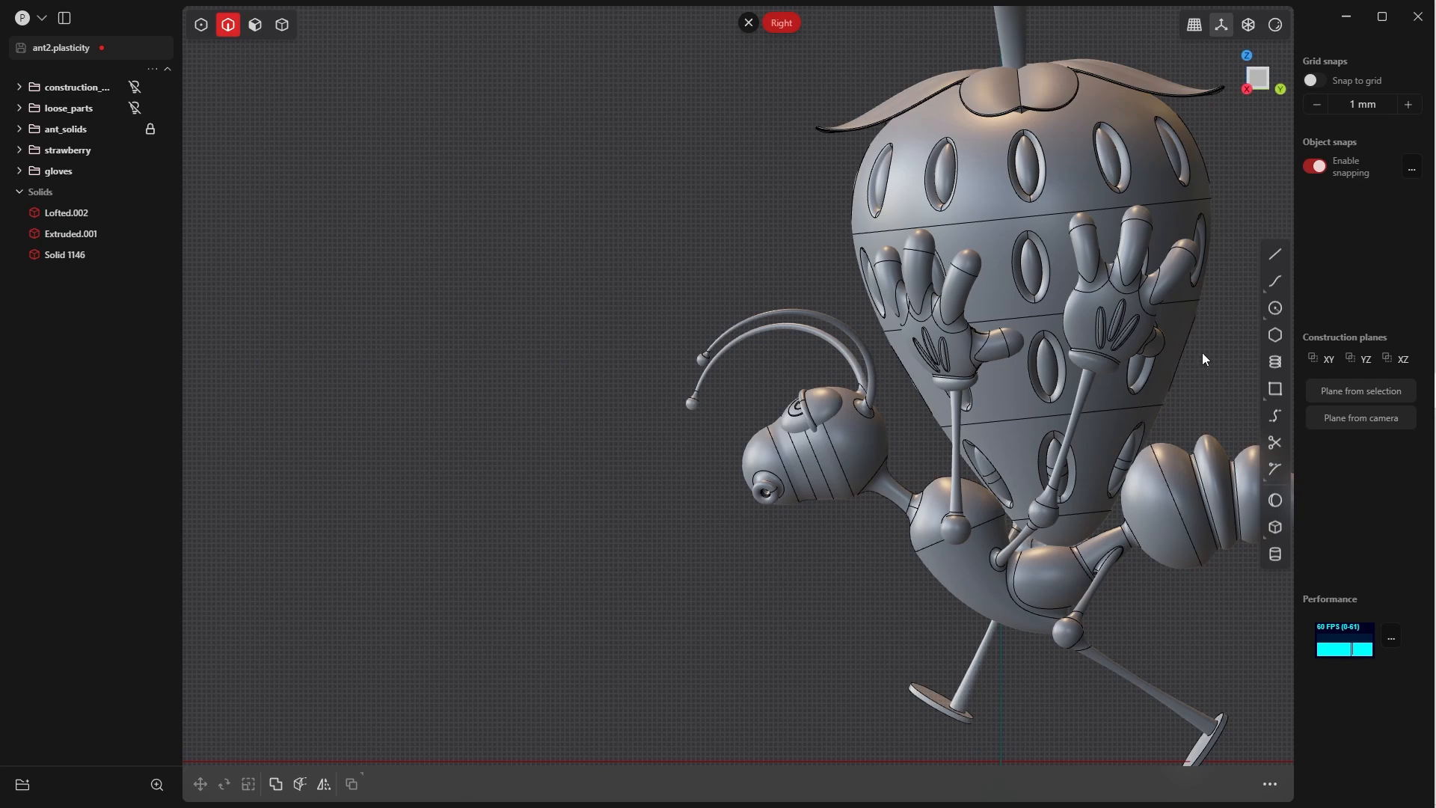
- Sketch a small flat ellipse in front of the ant as a note head, and duplicate it as a larger upright ellipse
left_click(1276, 312)
left_click(442, 465)
left_click(470, 465)
key("s")
key("shift+d")
left_click(425, 750)
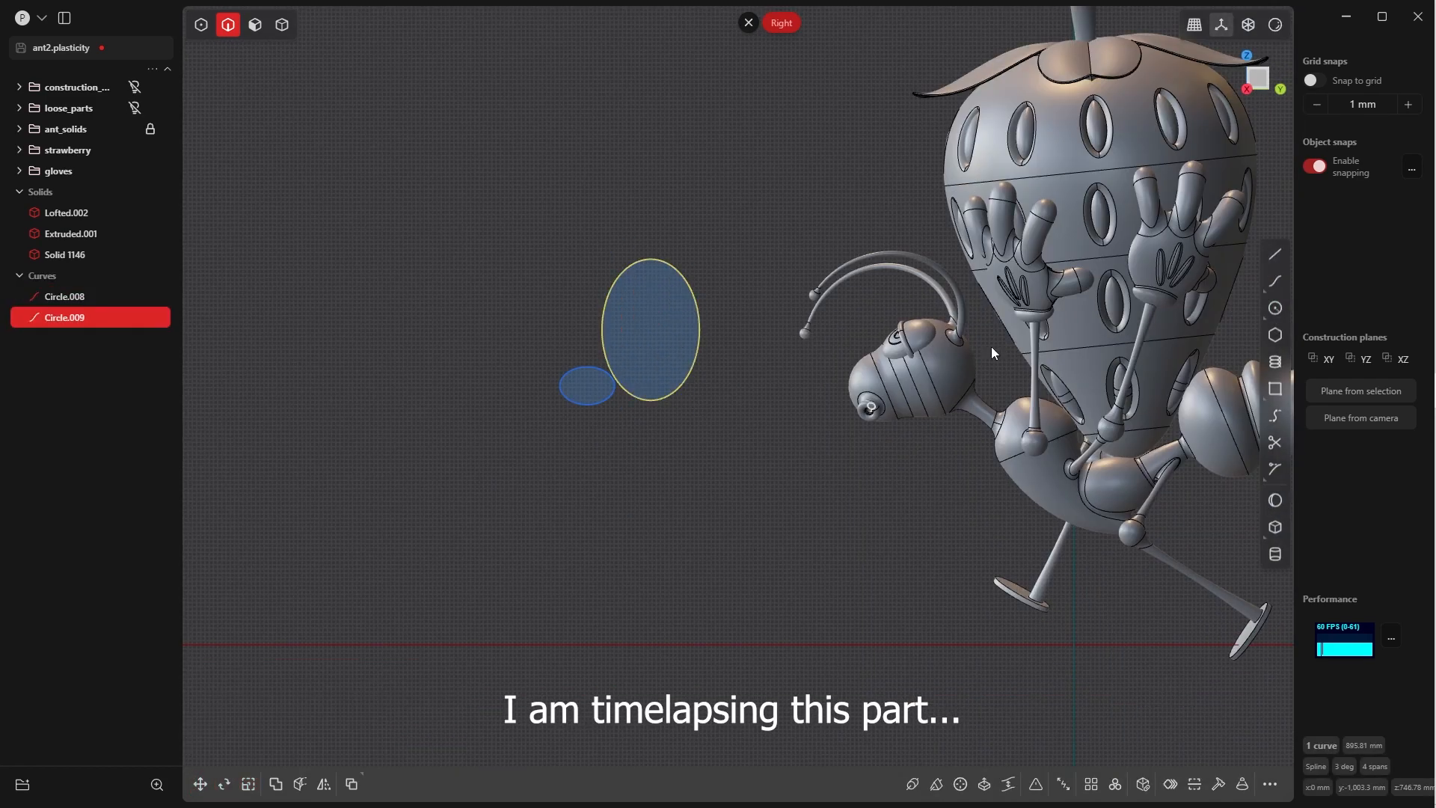
- Move and rotate the large ellipse against the note head, and duplicate it slightly offset to outline a thin curved stem
scroll(598, 389, "up", 8)
key("g")
left_click(441, 745)
scroll(676, 419, "down", 5)
key("r")
left_click(442, 742)
key("shift+d")
- Trim the overlapping ellipses to leave a note head with a curved, tapering stem
key("t")
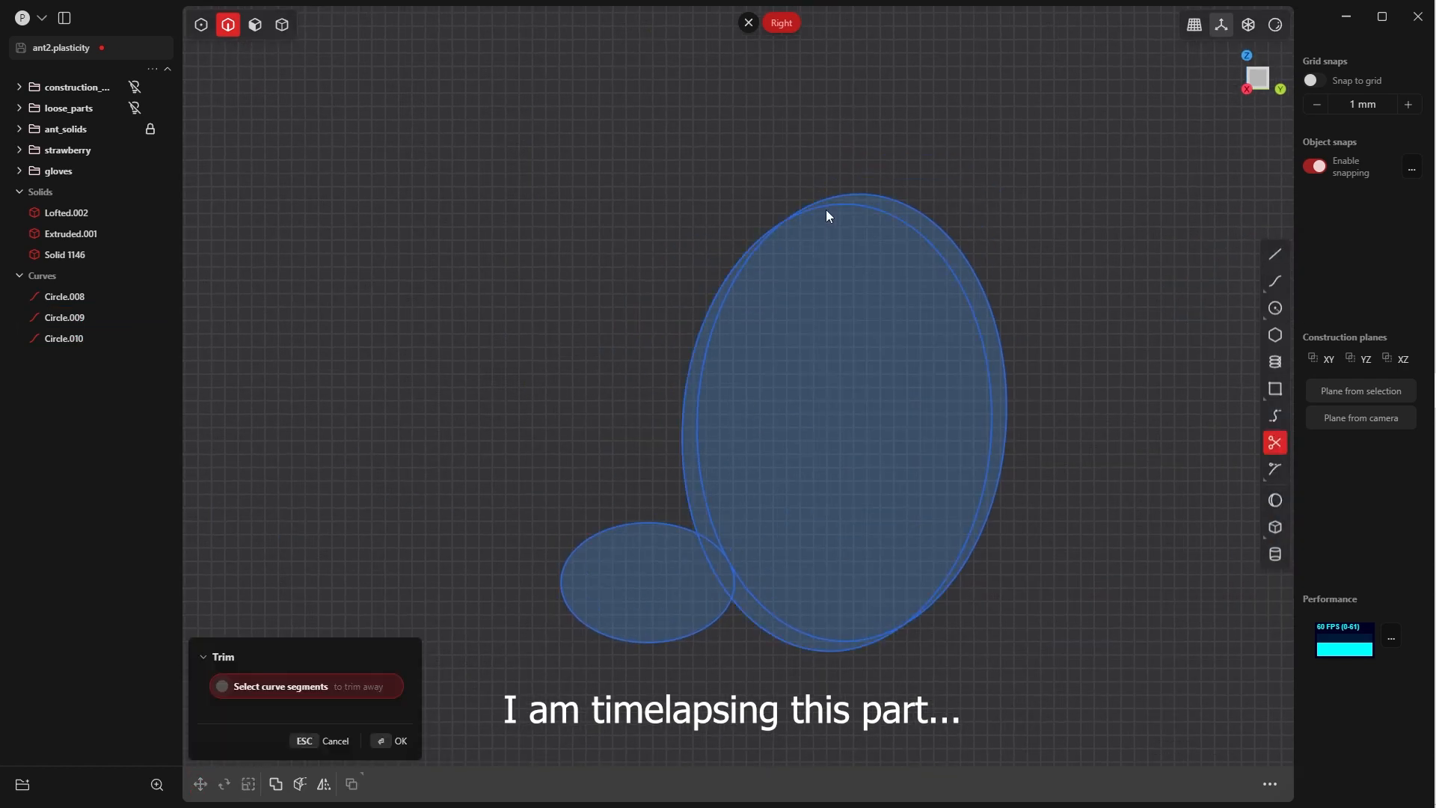
left_click(826, 212)
scroll(617, 257, "down", 3)
- Duplicate the music note beside the original and place a circle touching the copy's stem tip
left_click_drag(497, 184, 706, 538)
key("shift+d")
scroll(823, 419, "up", 3)
left_click(855, 271)
key("g")
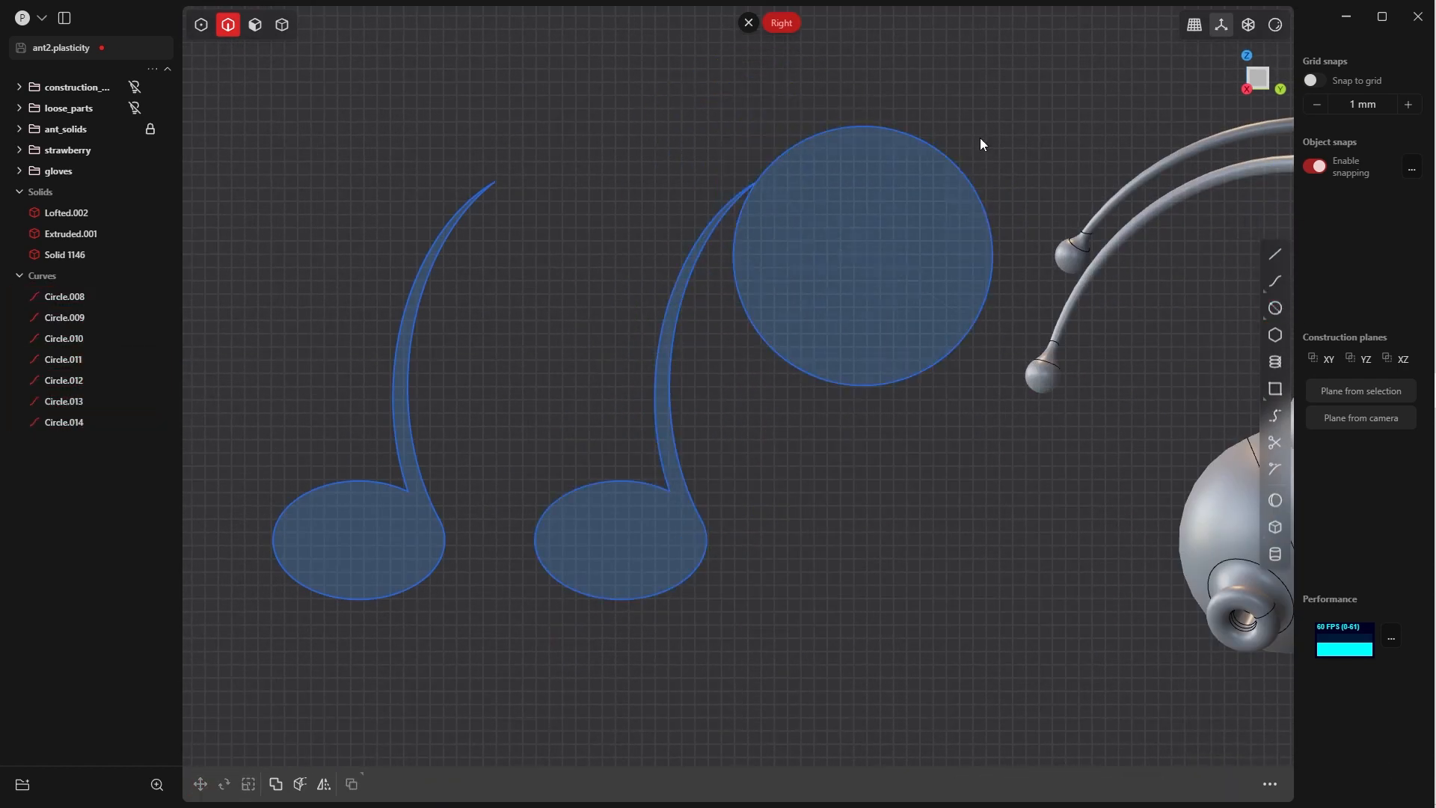
- Duplicate the circle with an offset and trim both into a crescent flag on the second note's stem
key("shift+d")
key("t")
left_click(770, 211)
left_click(868, 158)
- Duplicate the plain note twice into free space and rotate the second copy by about 22.4 degrees
scroll(822, 389, "down", 5)
key("shift+d")
left_click(403, 345)
key("shift+d")
key("r")
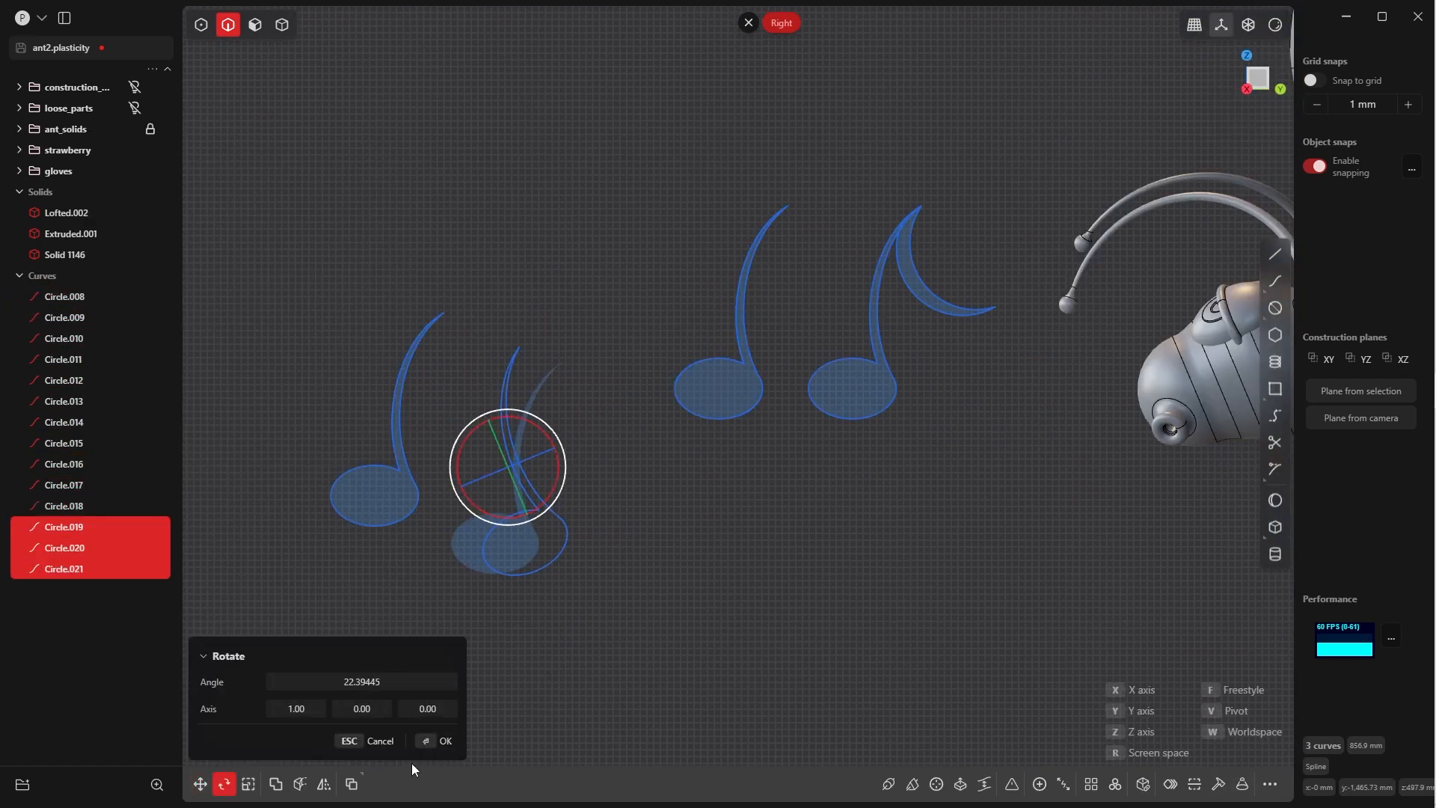
left_click(411, 768)
- Span the two new notes' stem tips with a circle and an offset duplicate, and trim them into a crescent beam
left_click(545, 311)
left_click(682, 316)
scroll(651, 299, "up", 3)
key("shift+d")
left_click(639, 209)
key("t")
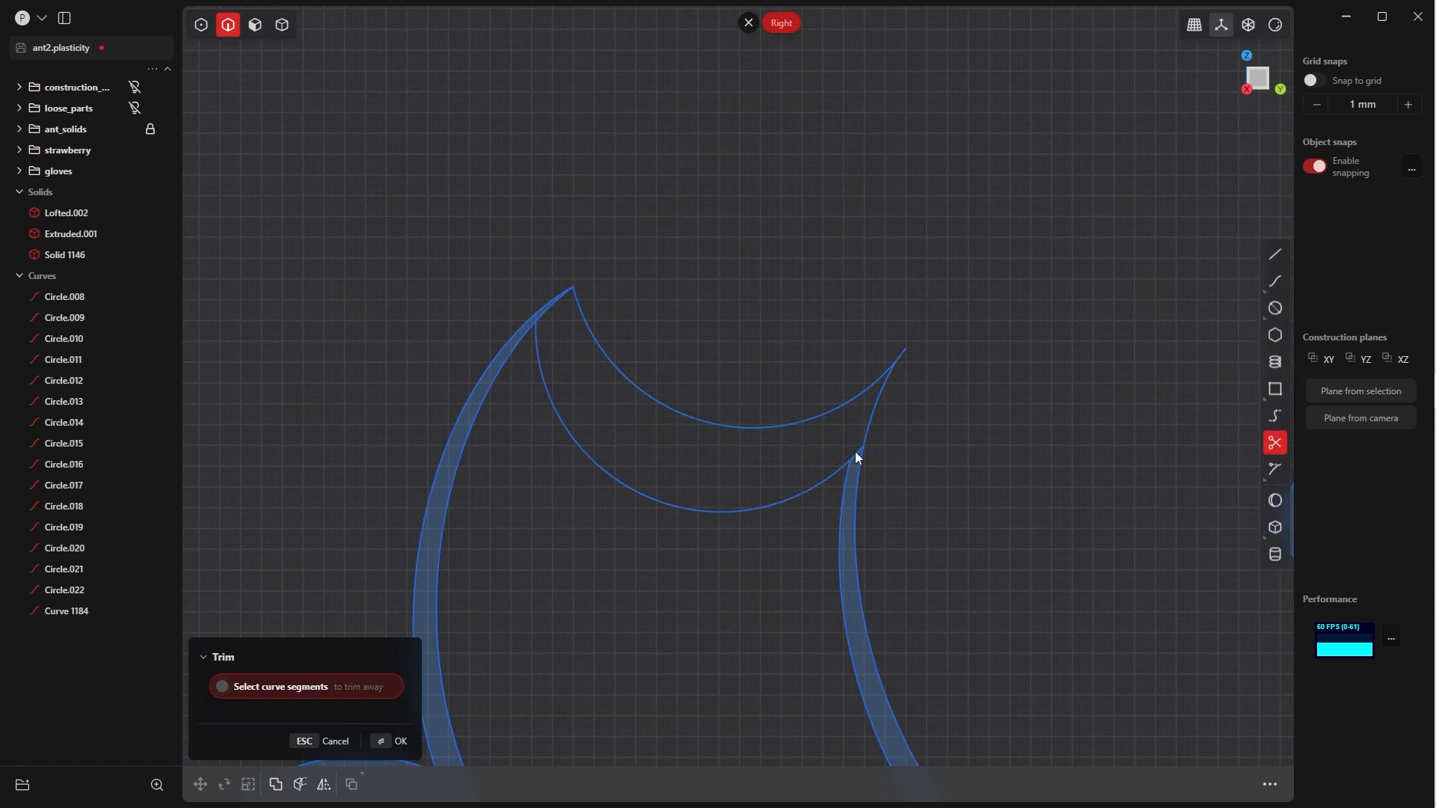
left_click(855, 451)
scroll(808, 419, "up", 5)
scroll(801, 367, "down", 5)
- Try to join all curves of the beamed note, and likewise the three curves of the first plain note
left_click_drag(822, 201, 402, 585)
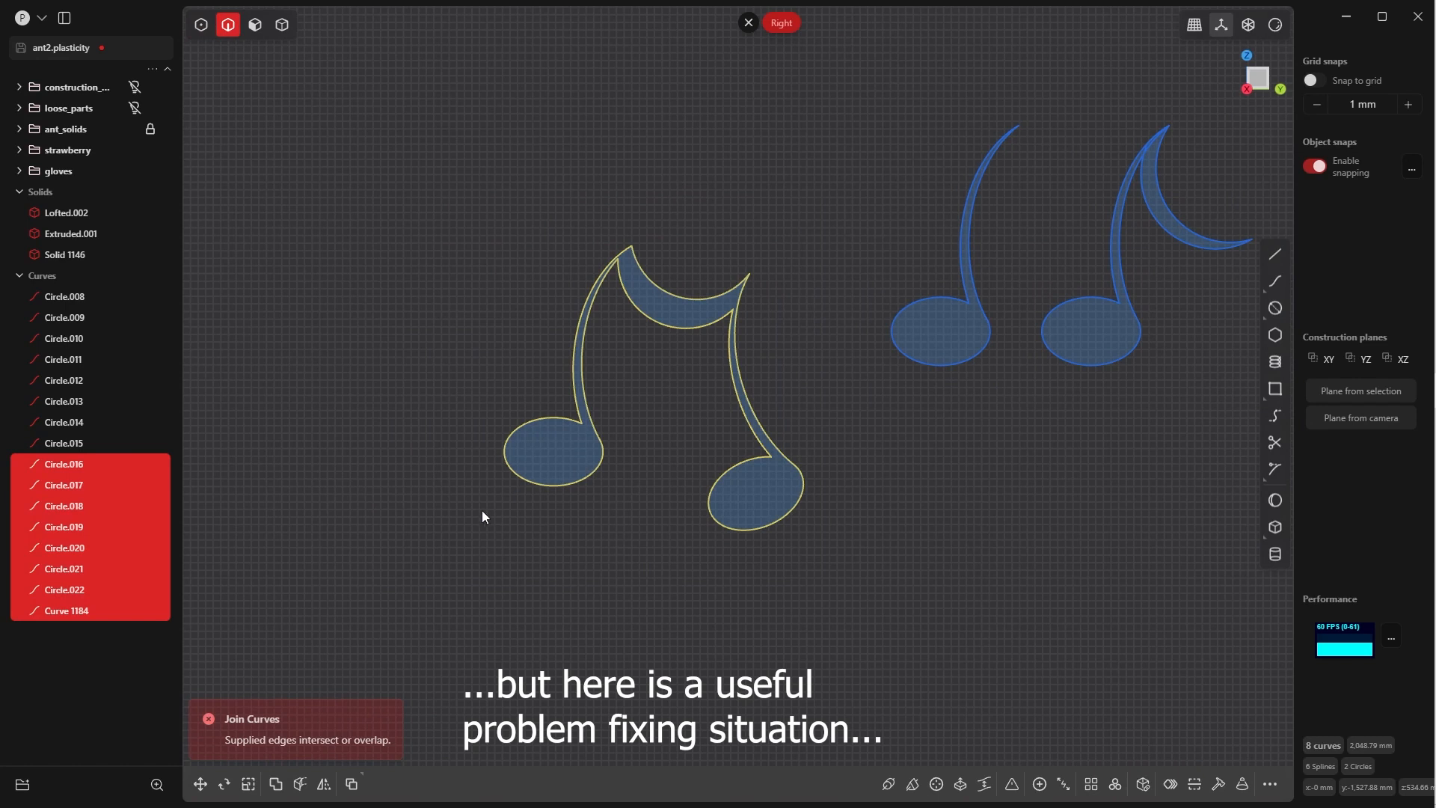
left_click(861, 344)
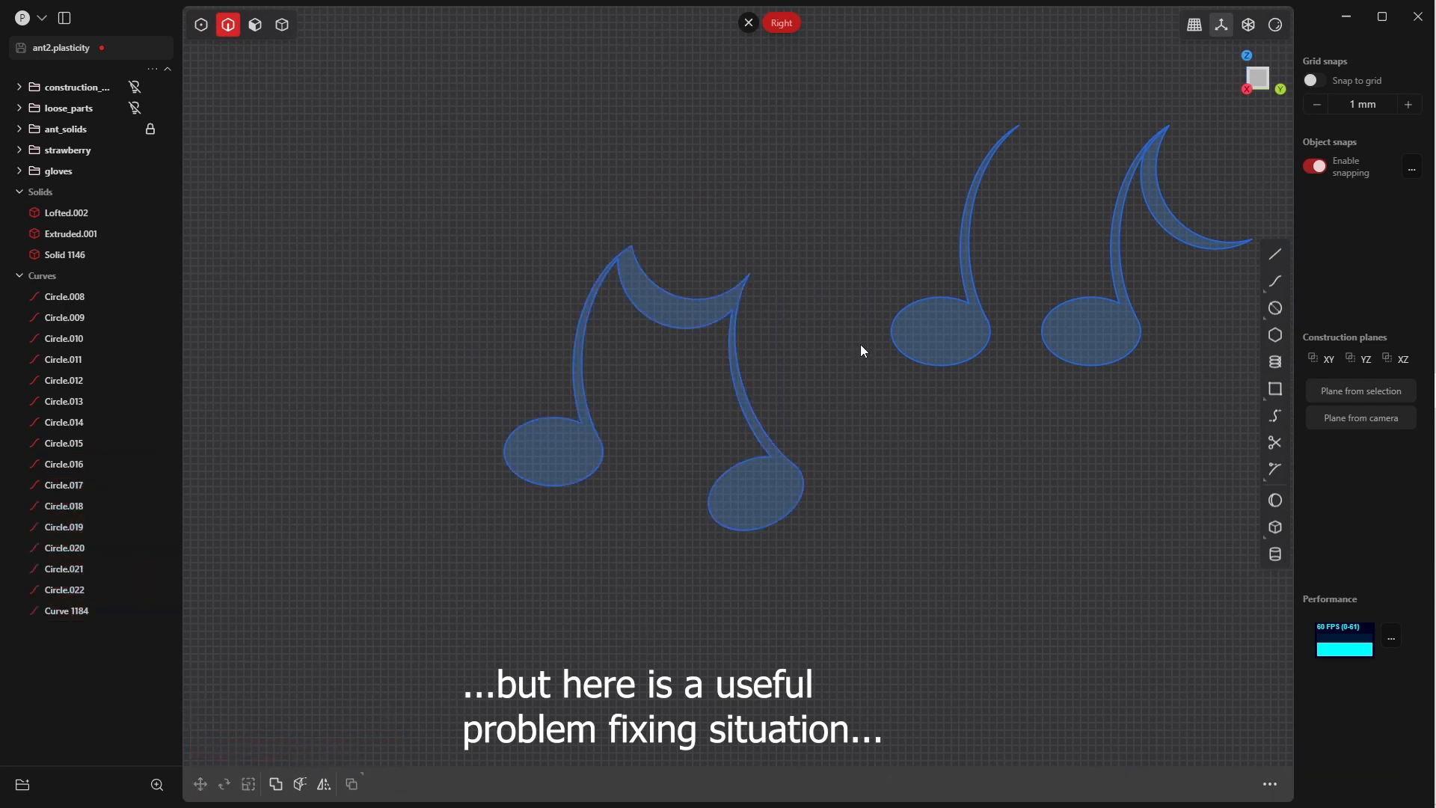
left_click_drag(1032, 97, 862, 420)
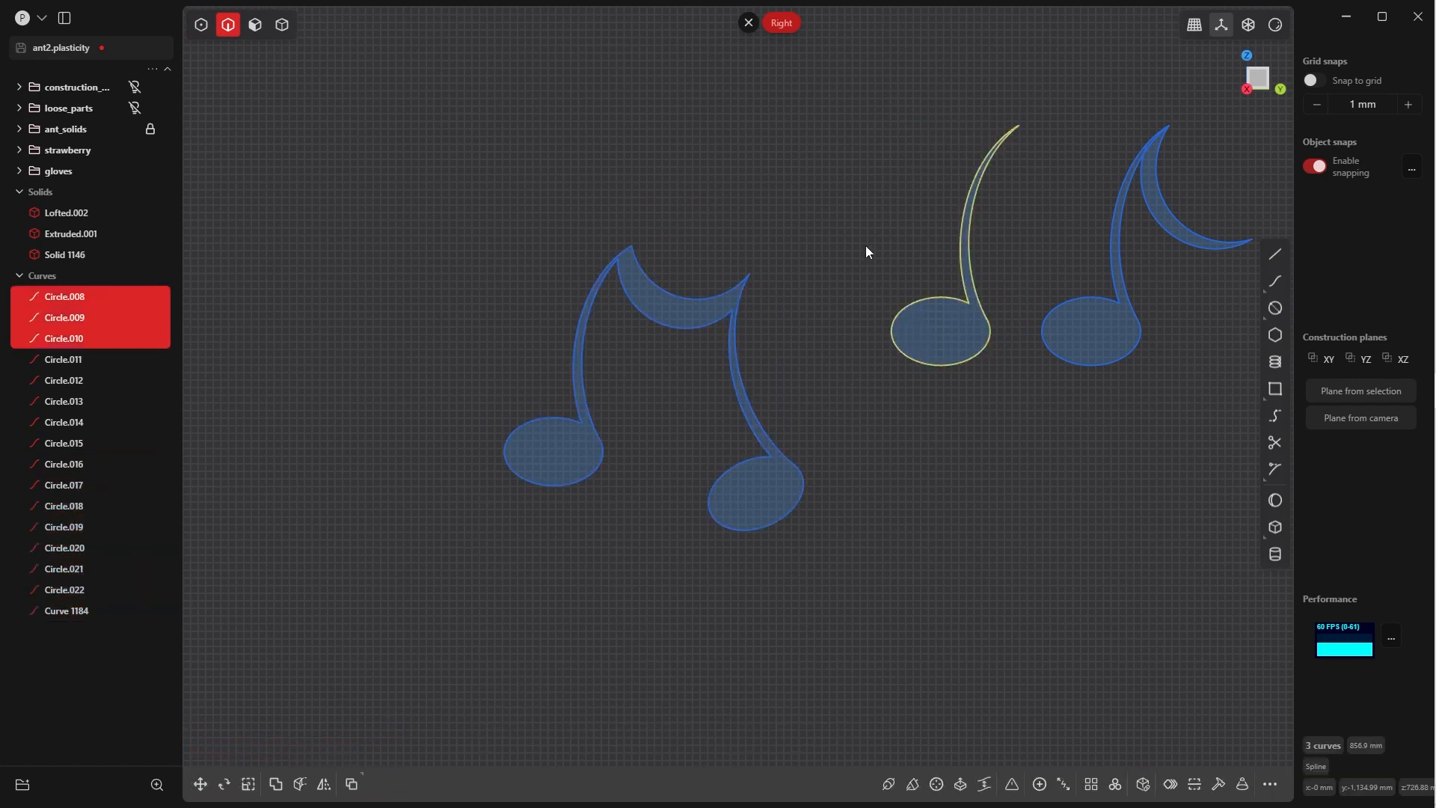
key("j")
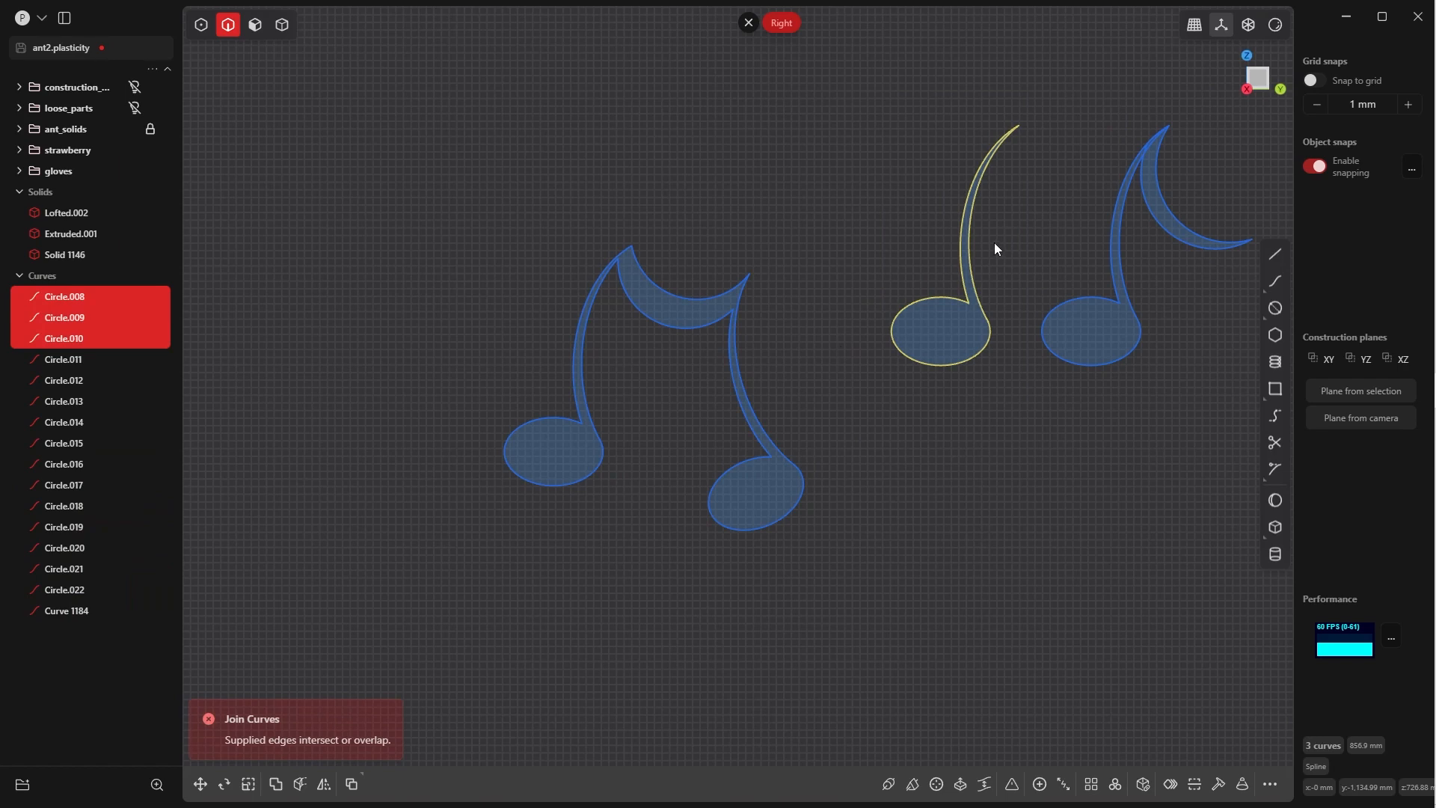
- Examine the first plain note's stem tip and the junction between its stem and head for overlapping curves
middle_click_drag(956, 272, 791, 394, "shift")
scroll(793, 397, "up", 5)
scroll(909, 190, "up", 7)
middle_click_drag(908, 190, 742, 643, "shift")
scroll(742, 644, "up", 1)
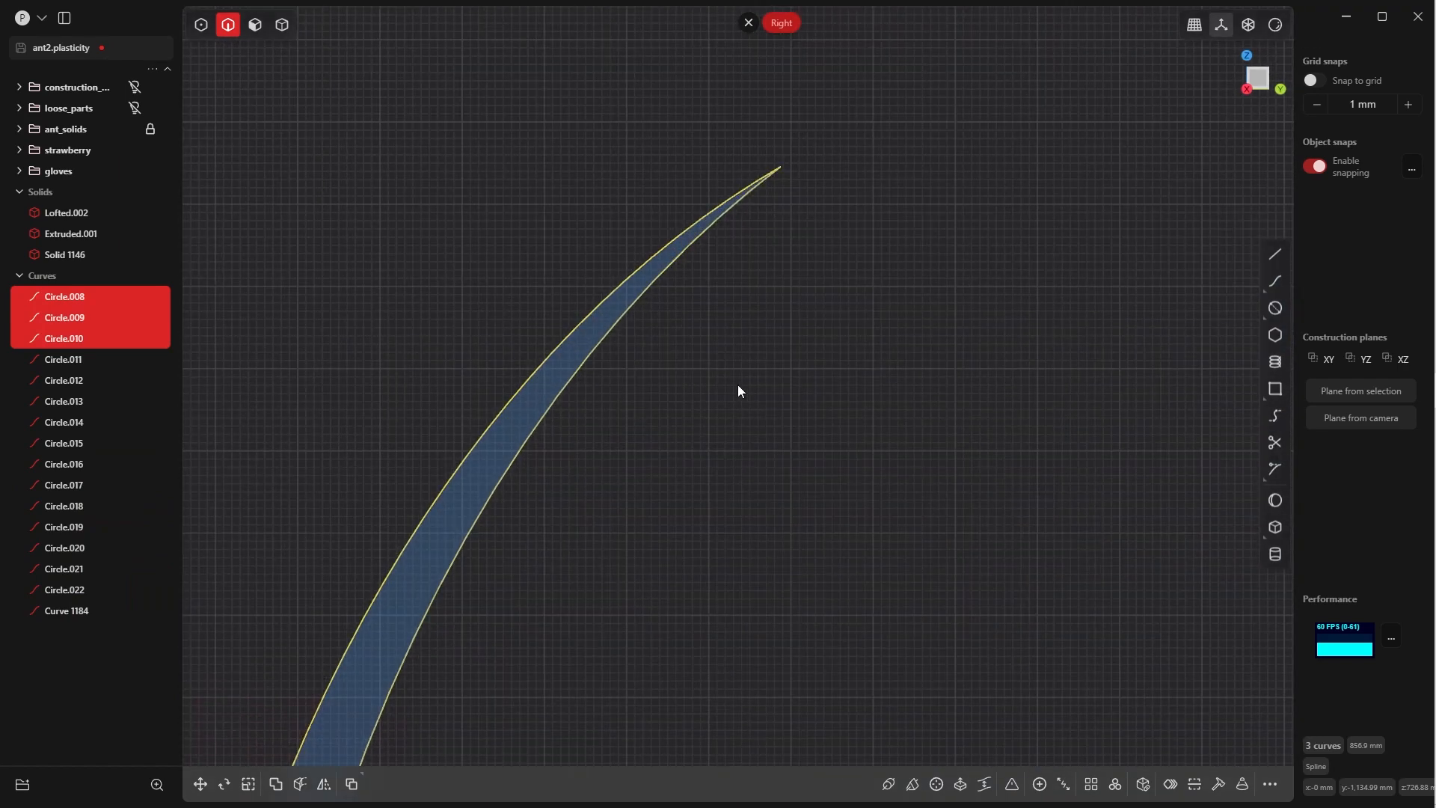
scroll(738, 387, "down", 3)
middle_click_drag(714, 565, 796, 168, "shift")
scroll(796, 168, "down", 7)
scroll(748, 434, "up", 6)
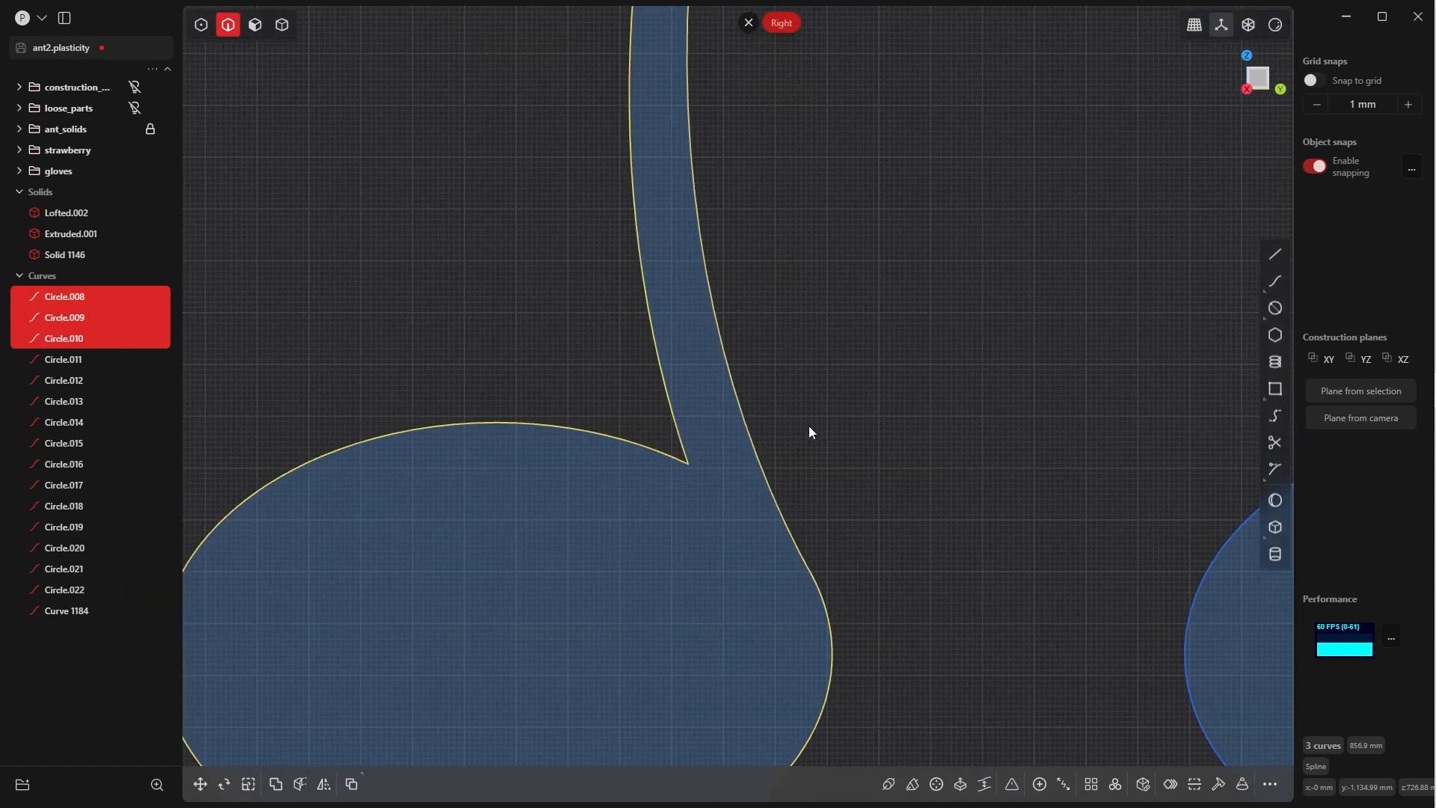
- Join the first note's head curve with the inner stem curve, Circle.008 and Circle.010, leaving out the outer stem curve
left_click(809, 433)
left_click(676, 427)
left_click(655, 450, "shift")
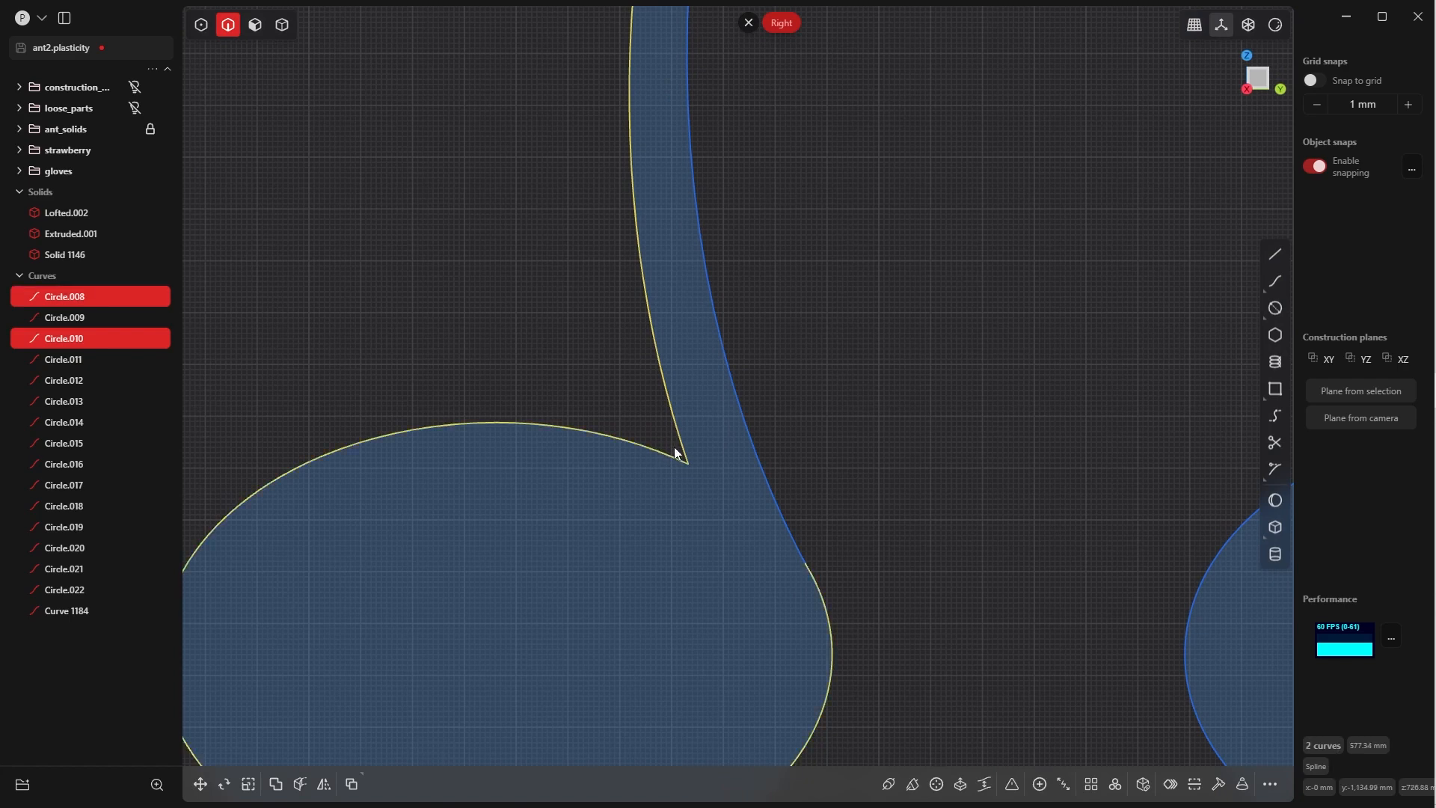
key("j")
scroll(765, 270, "down", 3)
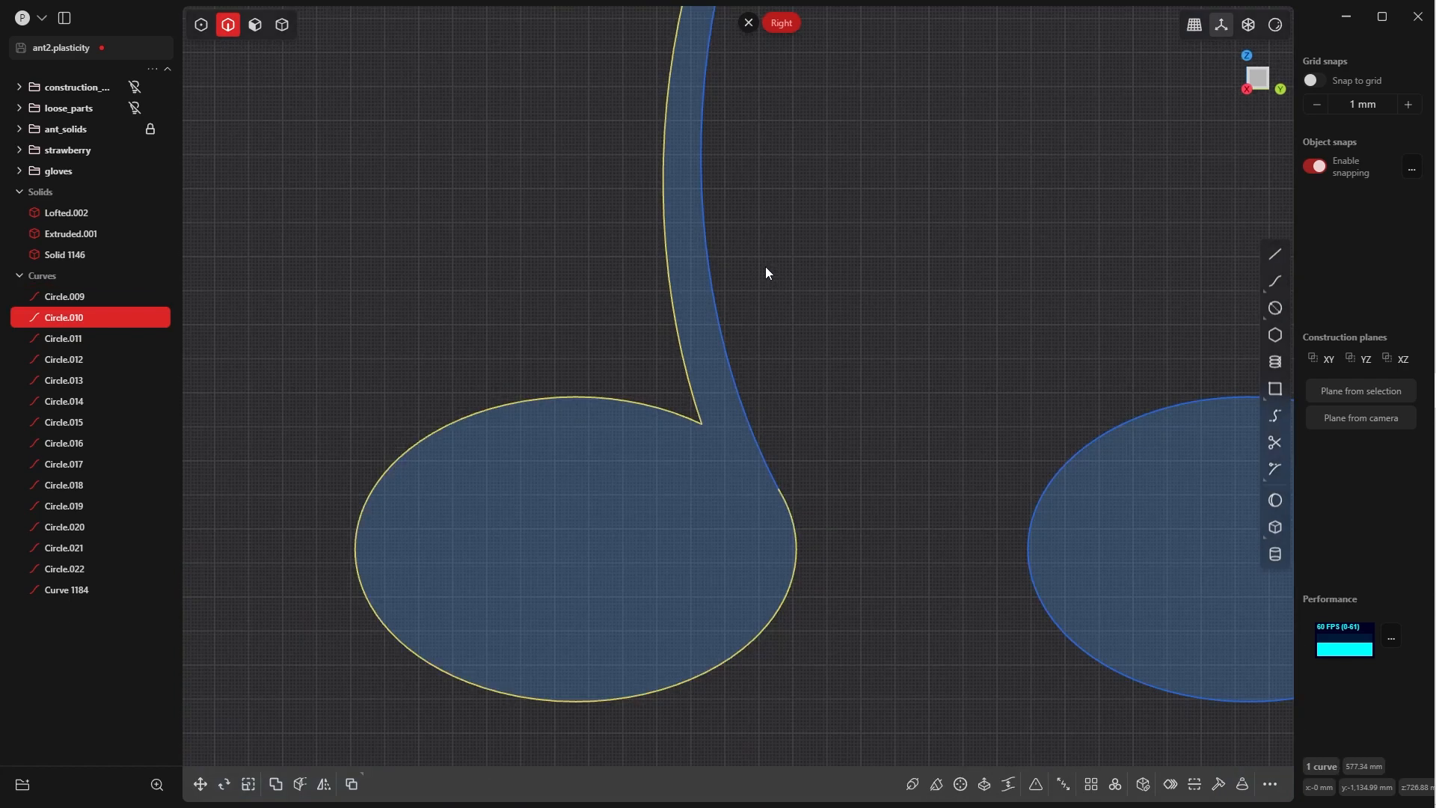
- Try to join the first plain note's head outline, Circle.010, with its outer stem curve, Circle.009
scroll(709, 431, "down", 2)
left_click(710, 434, "shift")
key("j")
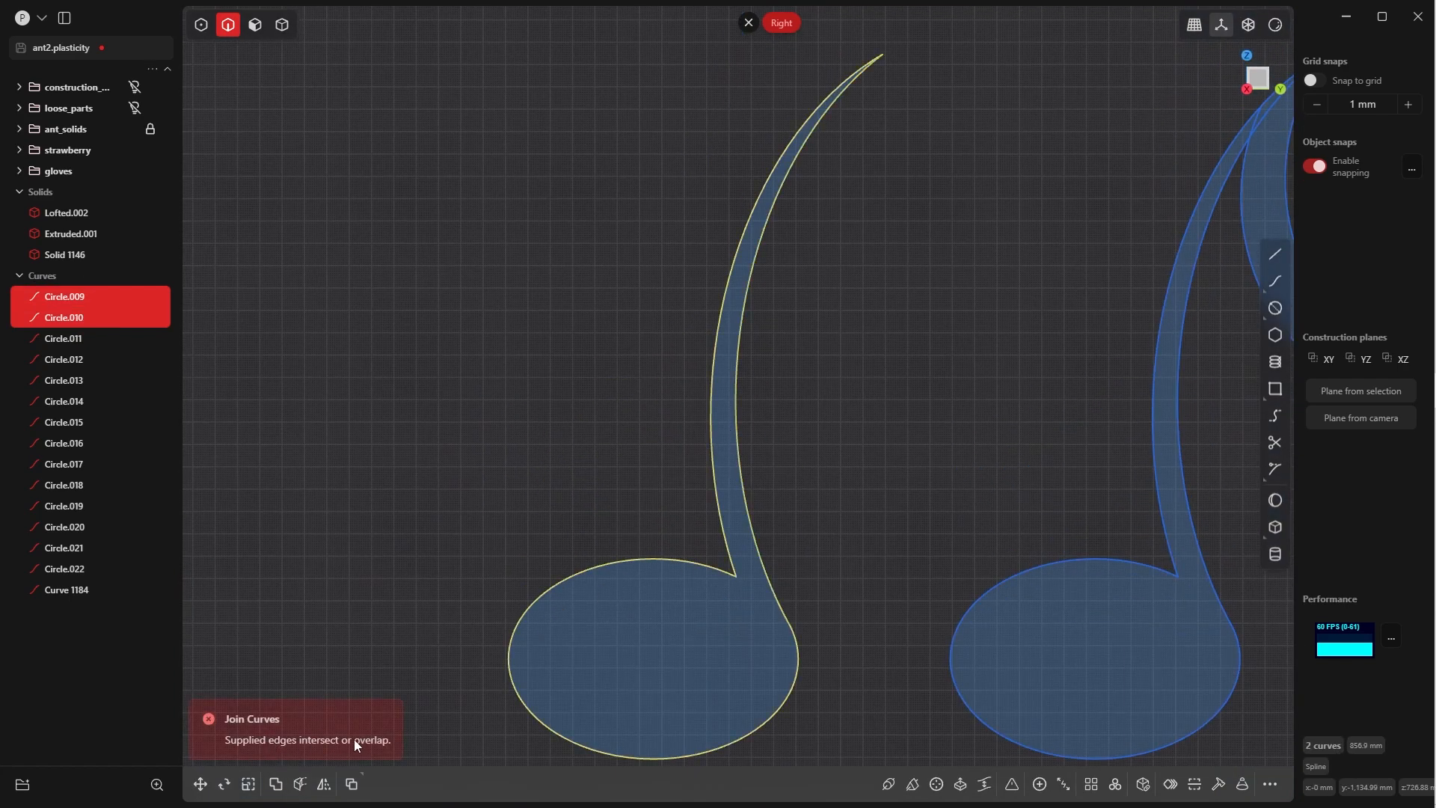
scroll(740, 415, "down", 4)
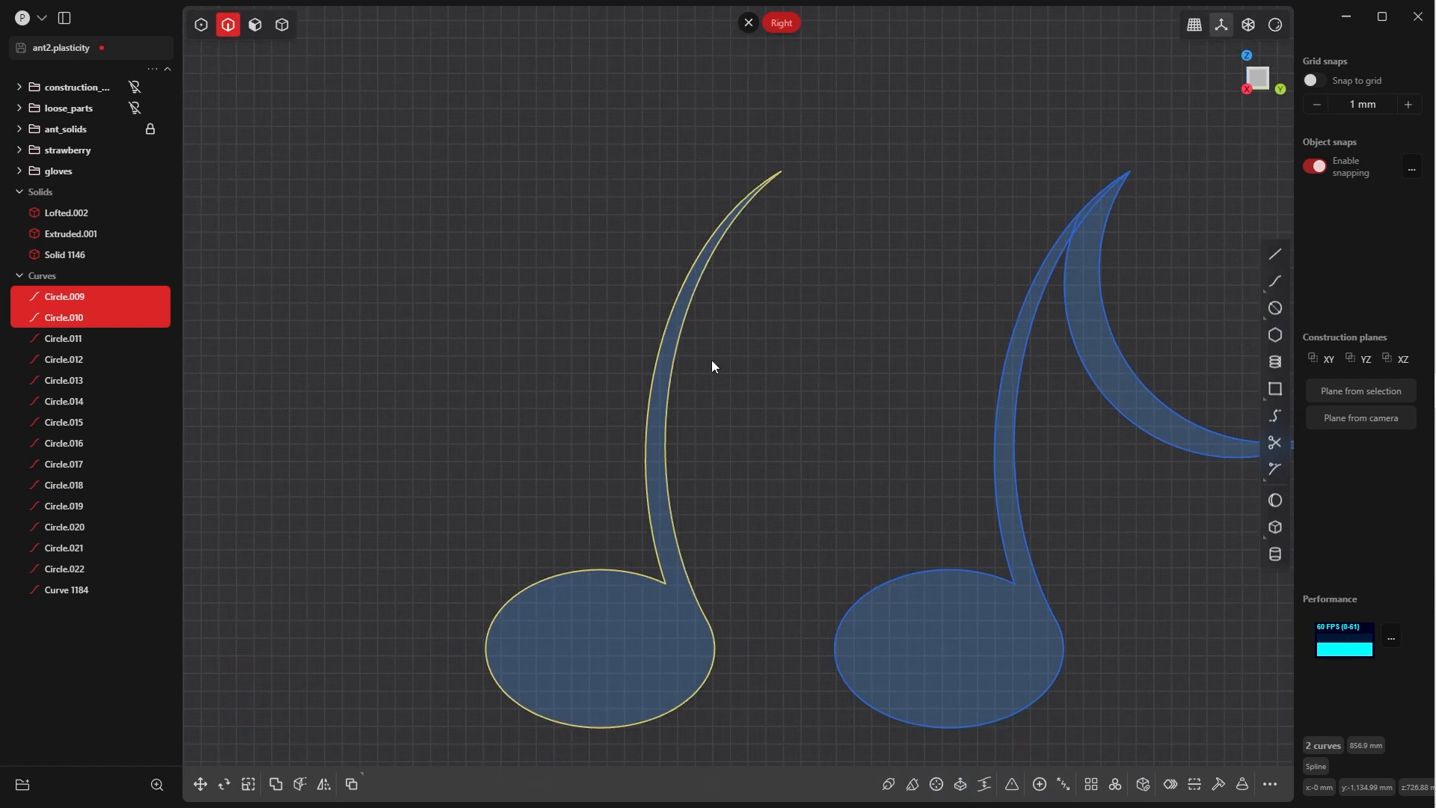
key("ctrl+z")
- Trim the overlapping curve piece where the first note's outer stem curve meets its head
key("Tab")
left_click(769, 370)
scroll(706, 636, "up", 8)
left_click(713, 517)
key("g")
left_click(700, 524)
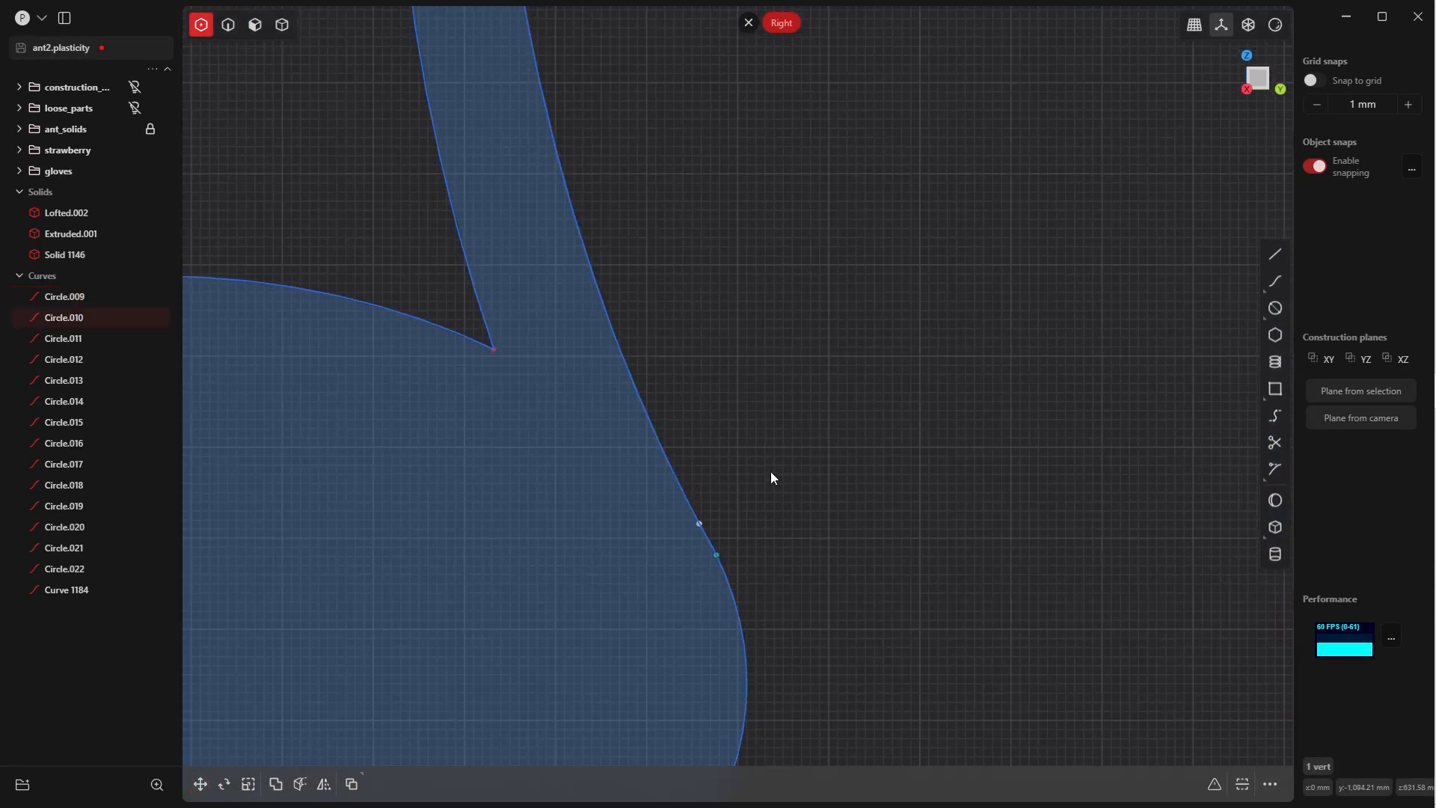
key("g")
key("shift+a")
left_click(696, 526)
left_click(837, 390)
key("t")
key("2")
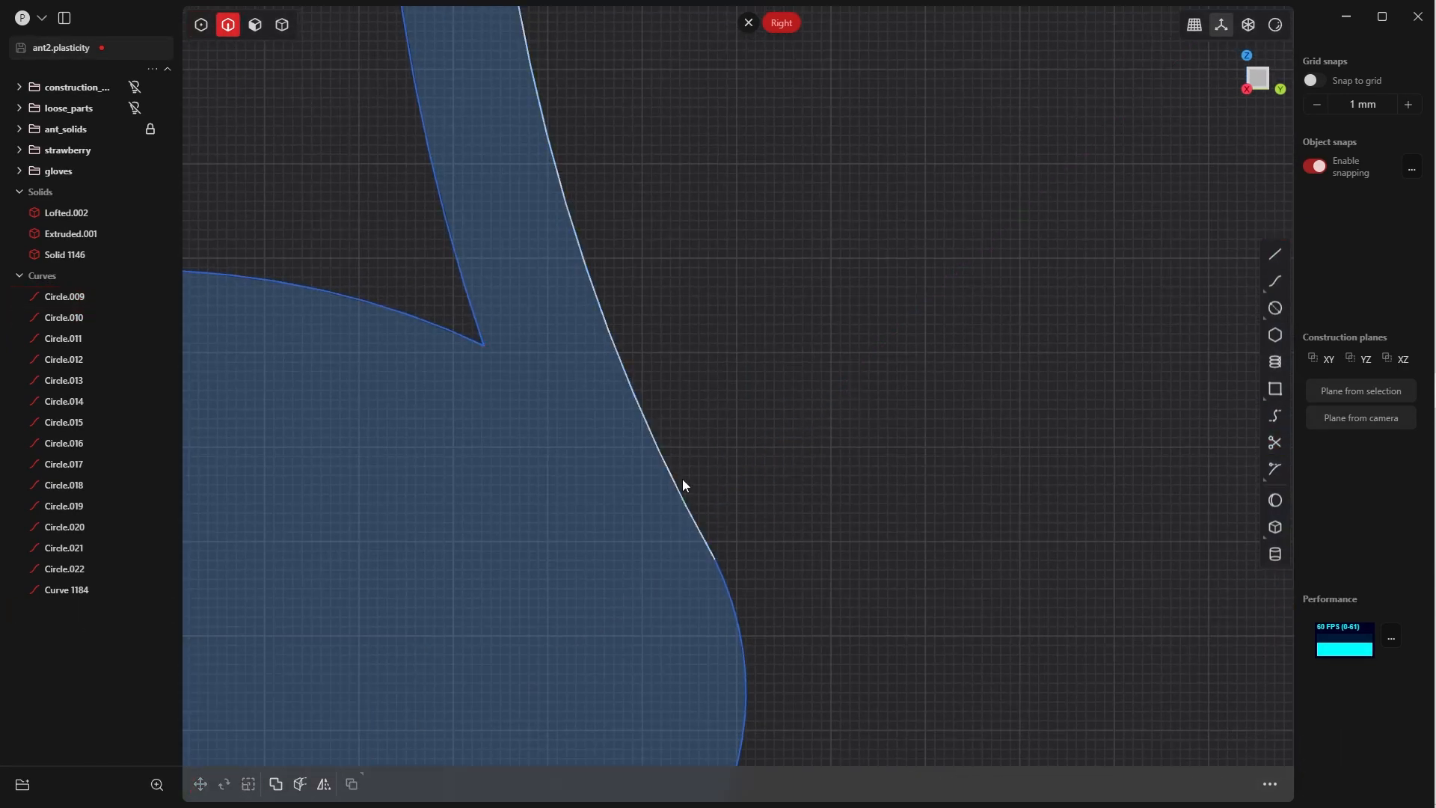
- Join the first note's head outline and outer stem curve into one closed curve
scroll(693, 441, "down", 6)
left_click(711, 500)
left_click(694, 460, "shift")
key("j")
- Examine the junction between the flagged note's outer stem curve and its head for overlapping curves
scroll(715, 471, "down", 4)
mouse_move(715, 471)
middle_mouse_down("shift")
mouse_move(711, 616)
mouse_move(739, 480)
mouse_move(723, 446)
middle_mouse_up("shift")
scroll(824, 442, "down", 5)
middle_click_drag(821, 438, 564, 410, "shift")
scroll(688, 516, "up", 4)
scroll(690, 526, "up", 3)
middle_click_drag(753, 452, 711, 545, "shift")
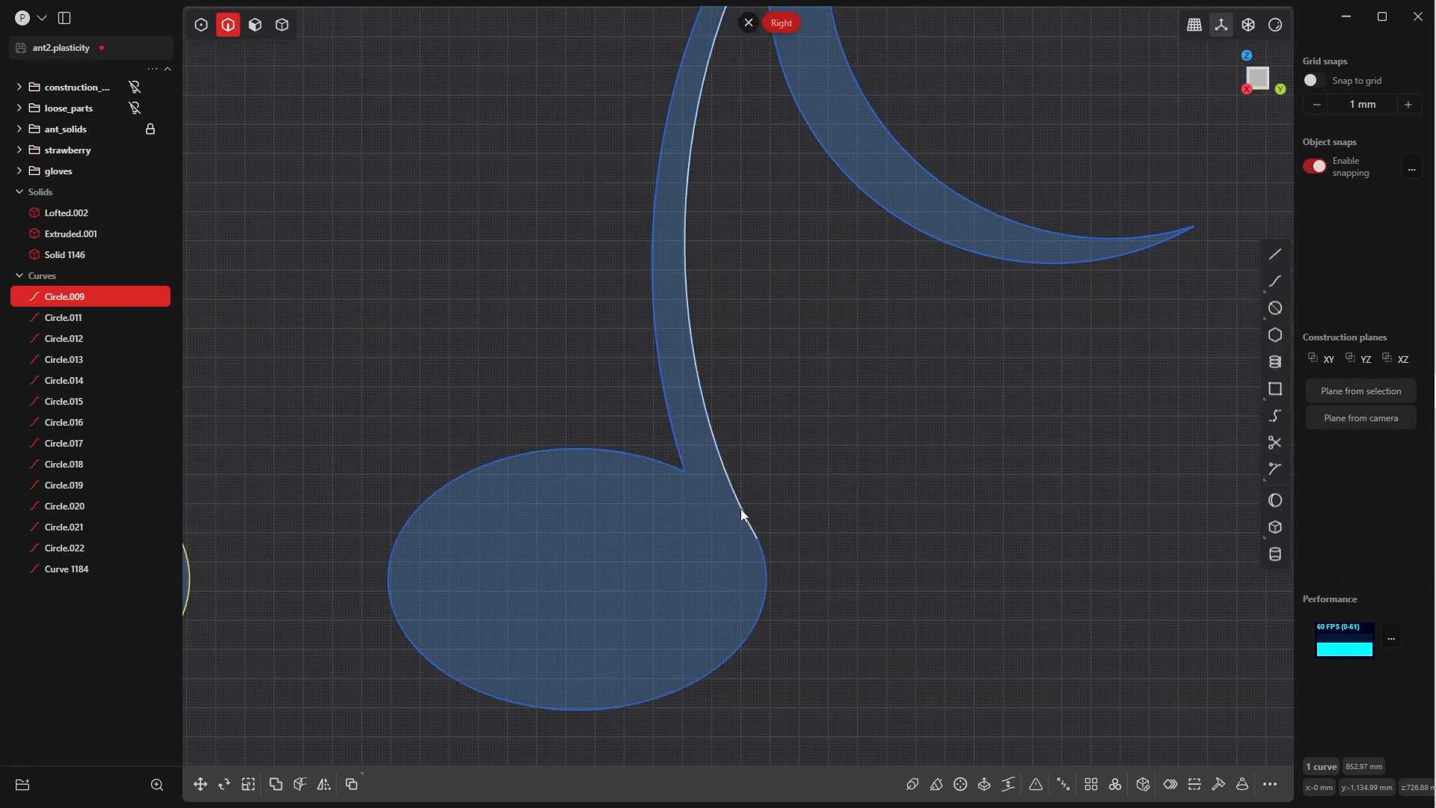
scroll(742, 524, "up", 5)
middle_click_drag(779, 624, 733, 458, "shift")
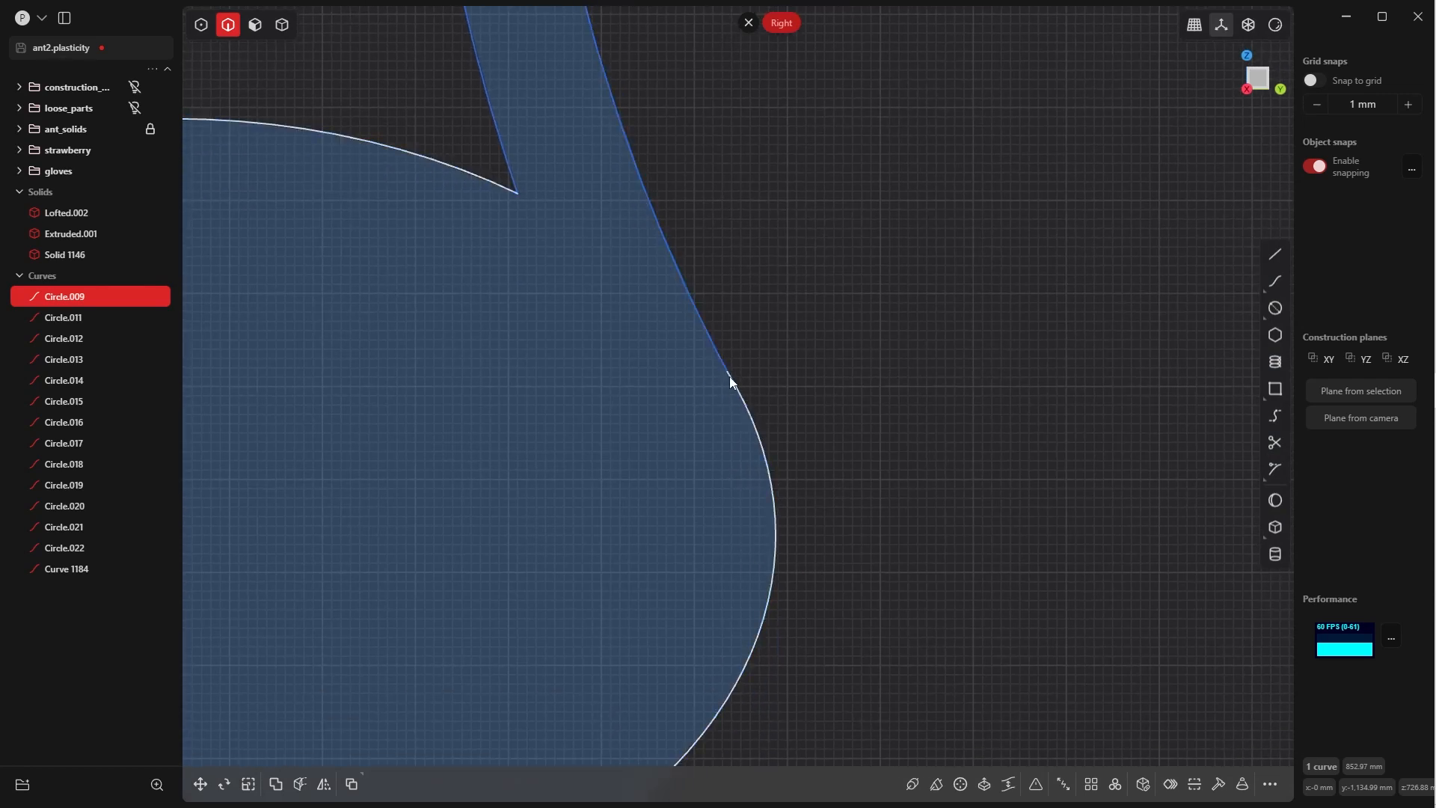
scroll(725, 306, "down", 2)
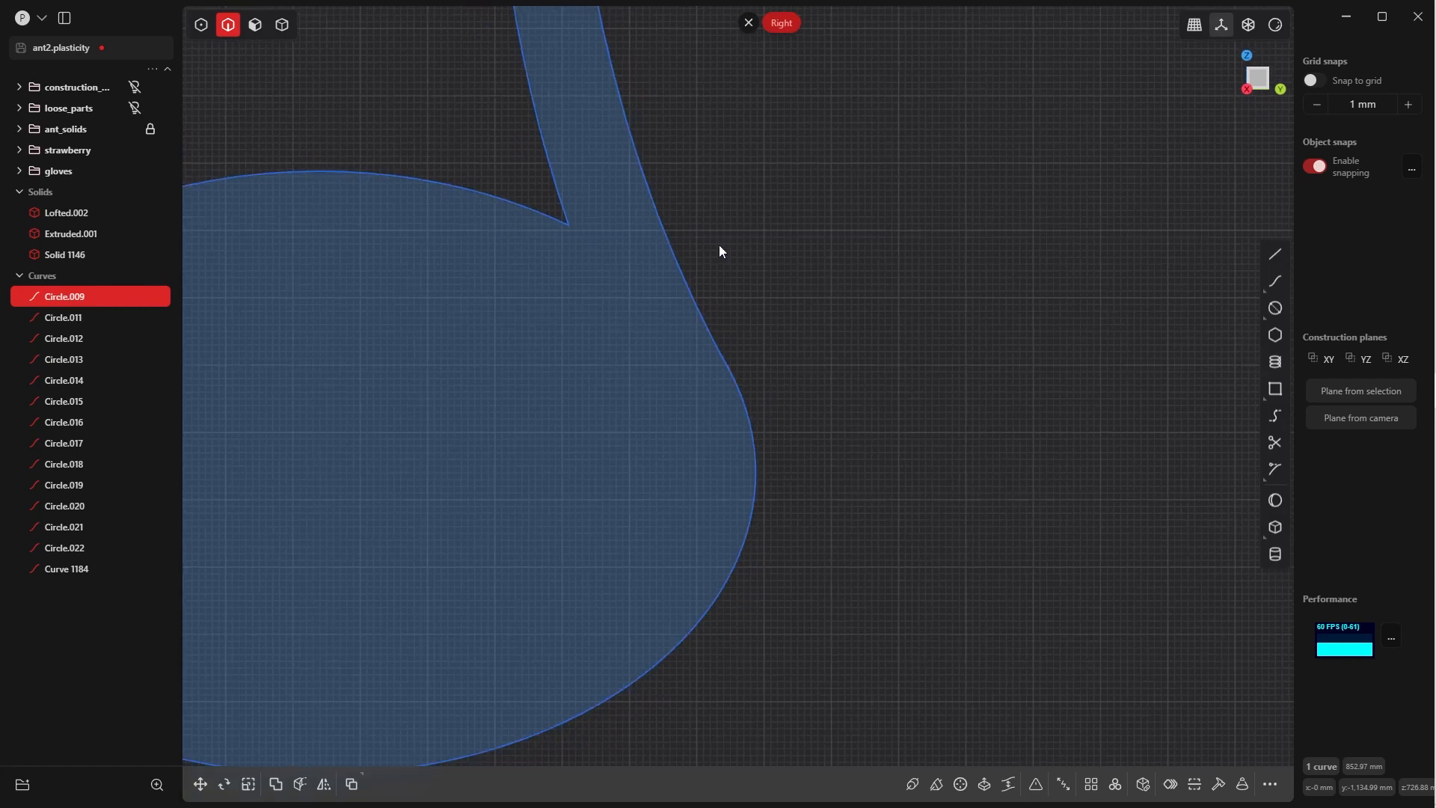
scroll(721, 247, "down", 6)
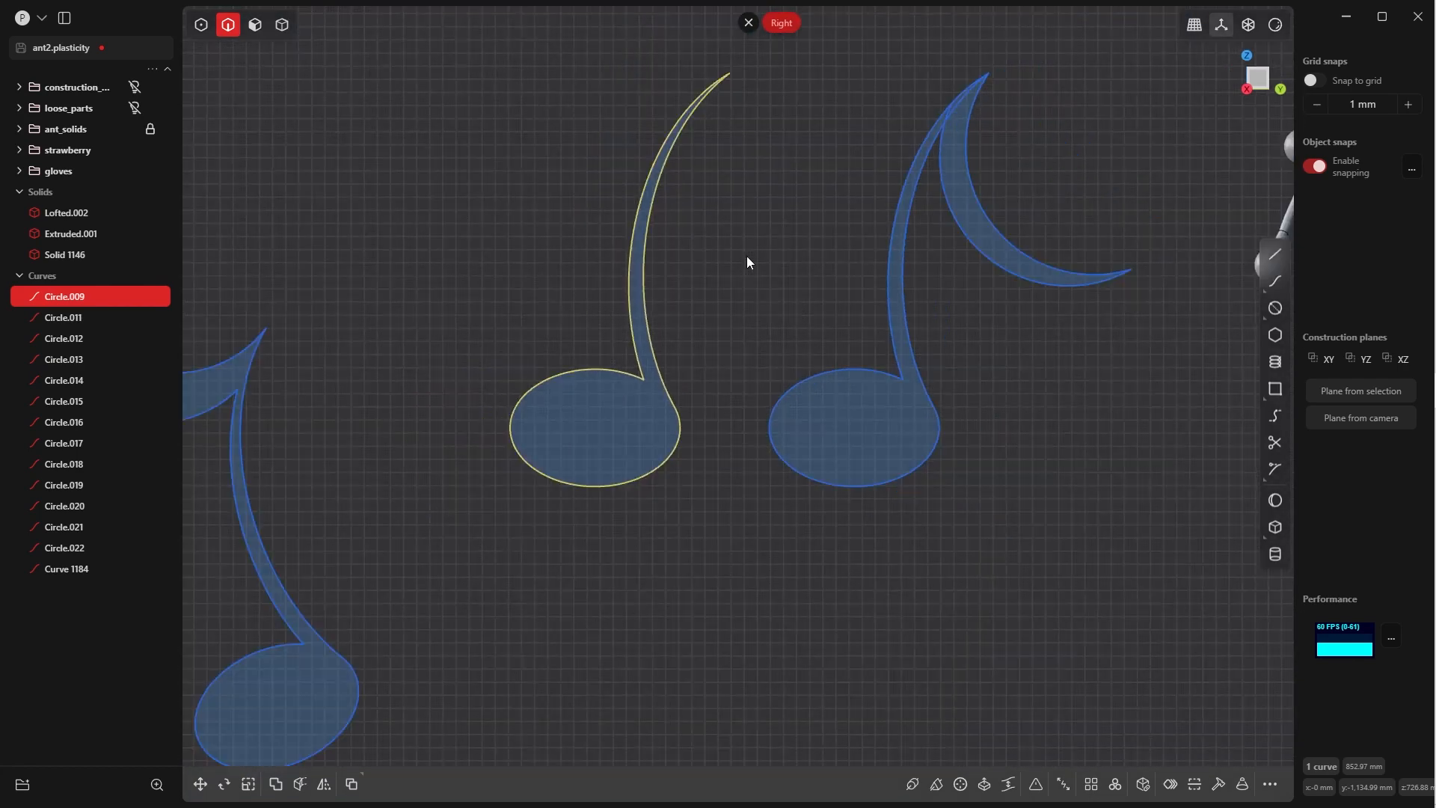
- Join the flagged note's head curve, Circle.013, with its inner stem curve, Circle.011
middle_click_drag(746, 256, 642, 355, "shift")
left_click(779, 414)
left_click(755, 462, "shift")
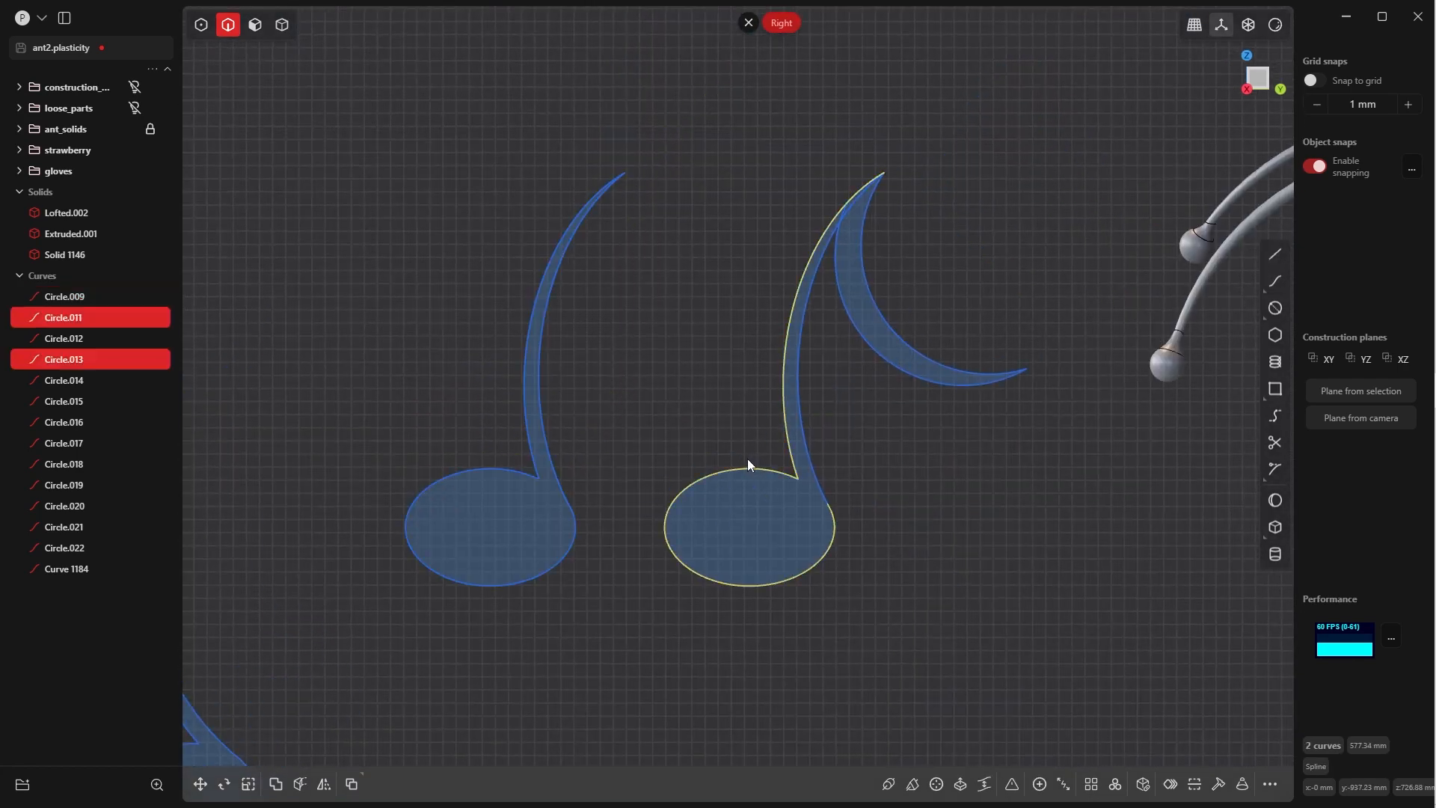
key("j")
- Trim the overlapping curve pieces where the flag crosses the flagged note's stem
middle_click_drag(756, 442, 651, 499, "shift")
left_click(754, 393)
scroll(749, 335, "up", 5)
middle_click_drag(749, 334, 714, 479, "shift")
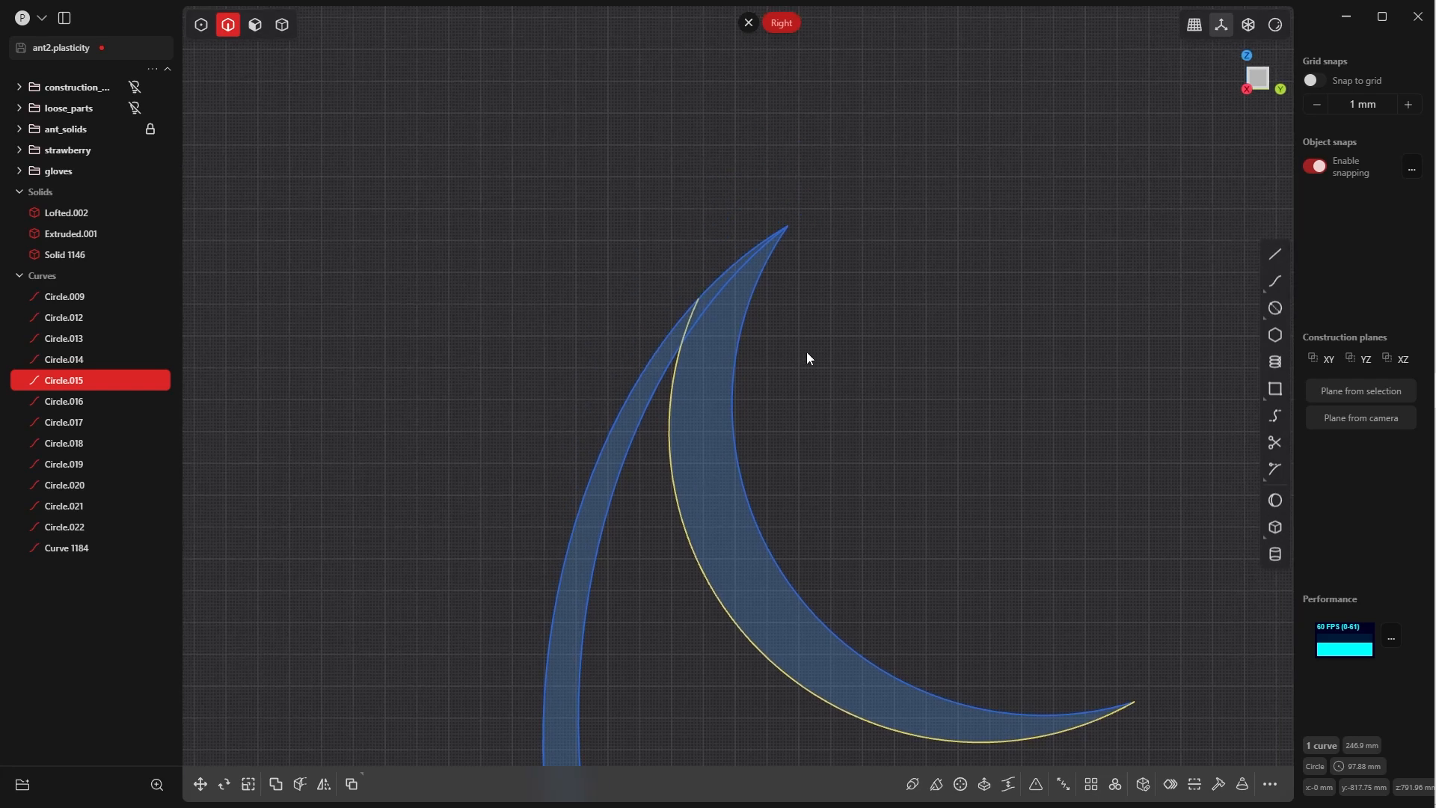
left_click(806, 352)
key("t")
left_click_drag(698, 315, 686, 322)
- Join the flag's two arcs, Circle.014 and Circle.015, and connect them with the flagged note's joined stem and head outline
left_click(744, 460)
left_click(701, 531, "shift")
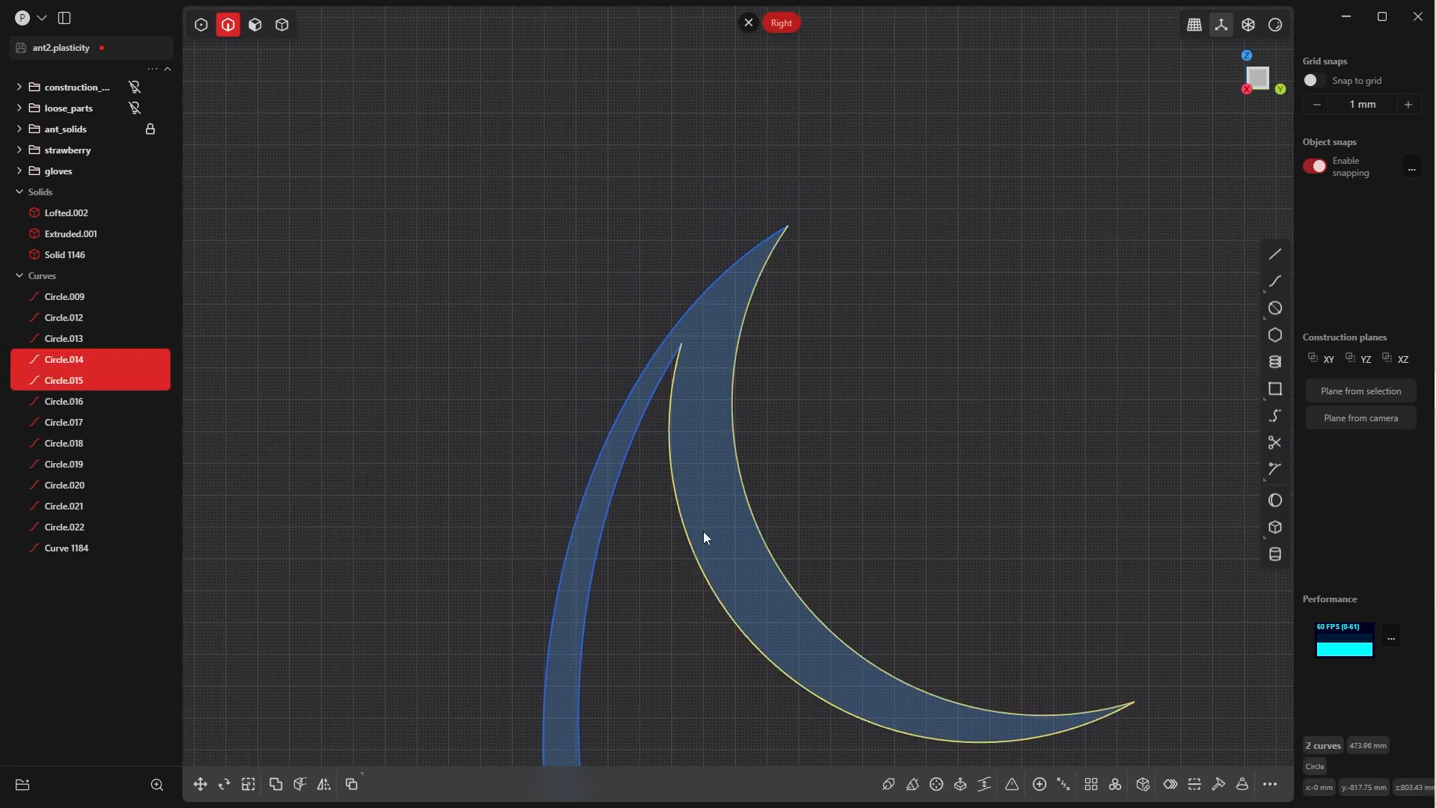
key("j")
left_click(696, 311, "shift")
key("j")
- Trim the overlapping curve piece where the flagged note's outer stem curve meets its head
scroll(699, 636, "down", 3)
middle_click_drag(699, 635, 707, 335, "shift")
scroll(683, 564, "up", 8)
middle_click_drag(682, 564, 650, 432, "shift")
key("Tab")
left_click(840, 291)
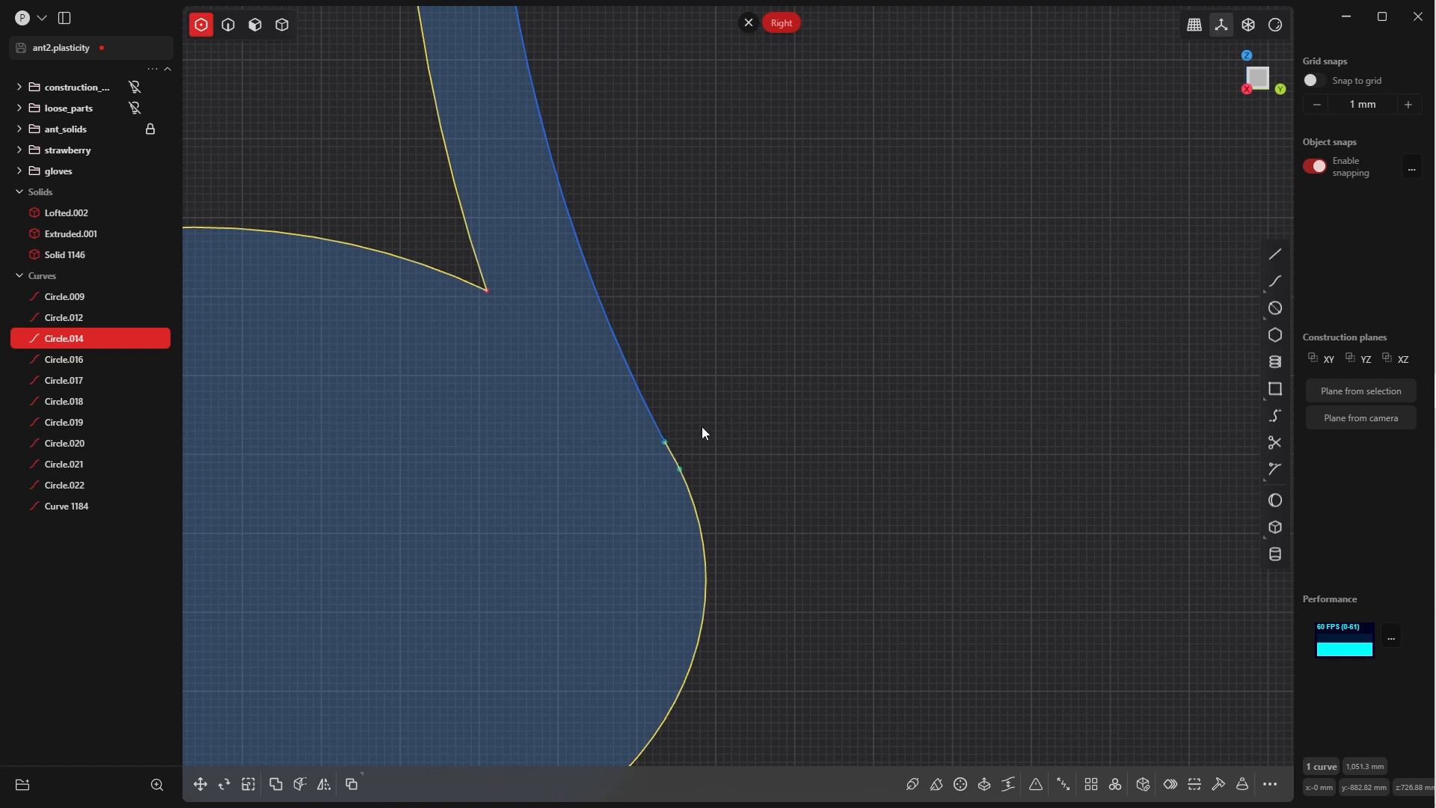
scroll(701, 426, "up", 5)
middle_click_drag(714, 486, 736, 341, "shift")
key("shift+a")
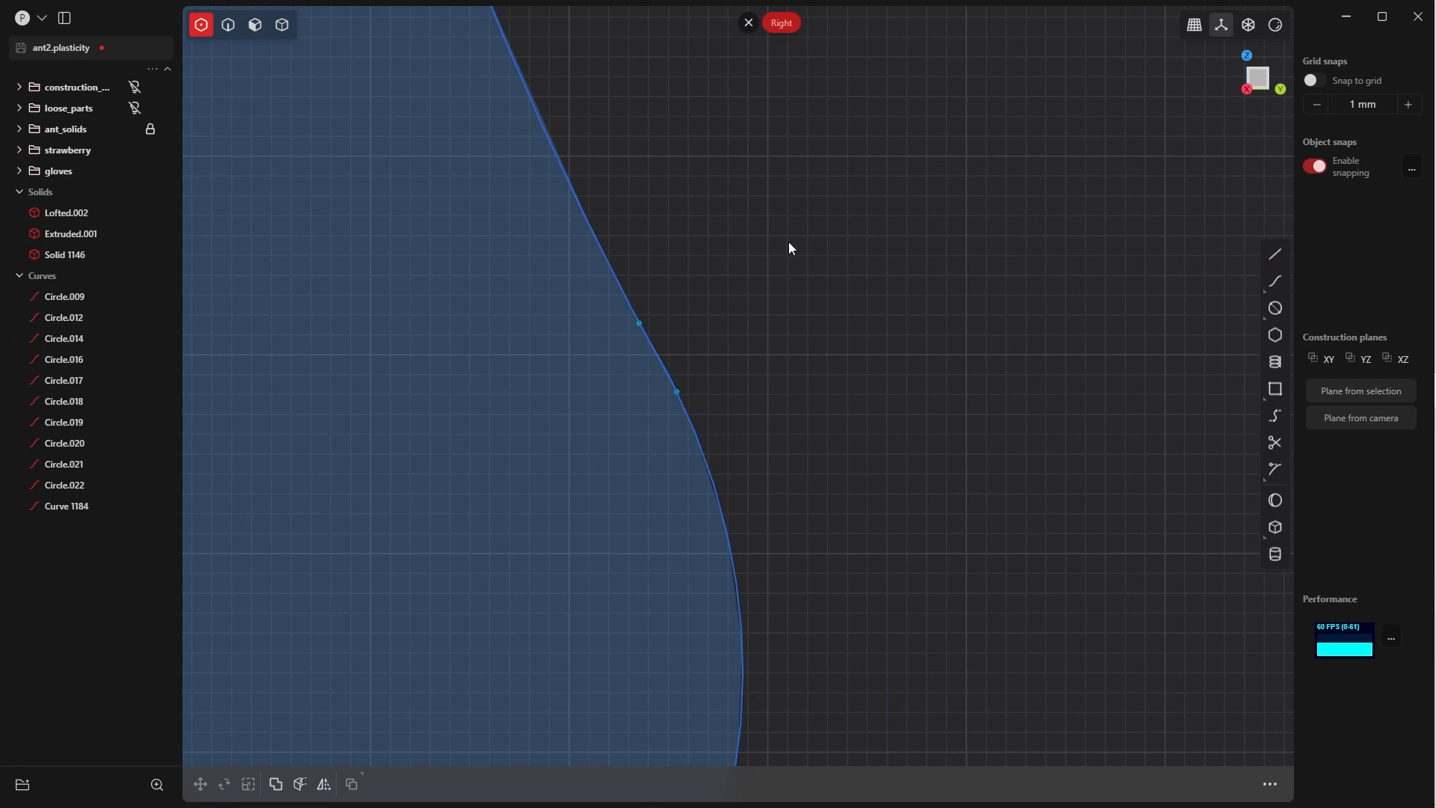
key("t")
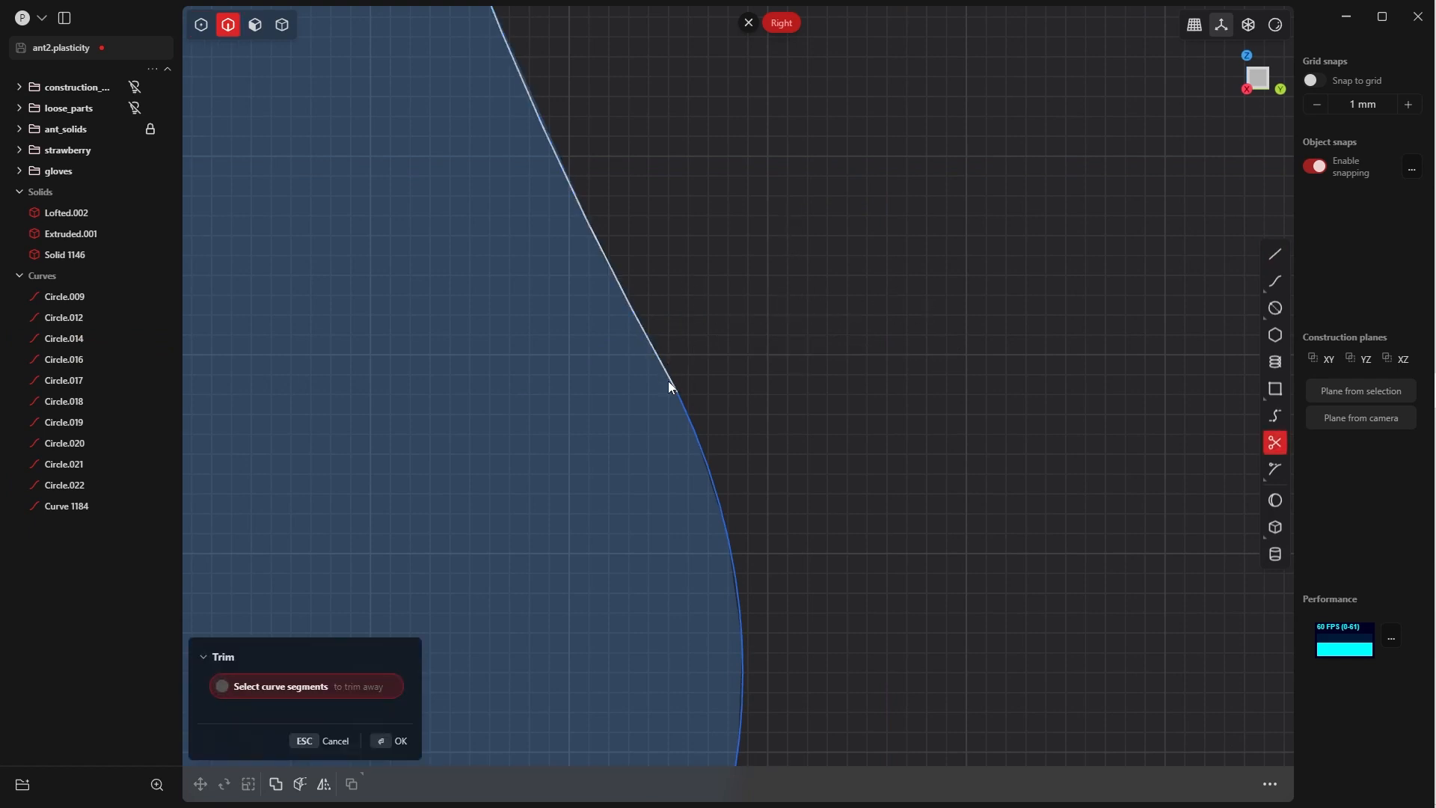
left_click(667, 379)
scroll(693, 483, "down", 2)
scroll(693, 482, "down", 3)
scroll(711, 388, "up", 3)
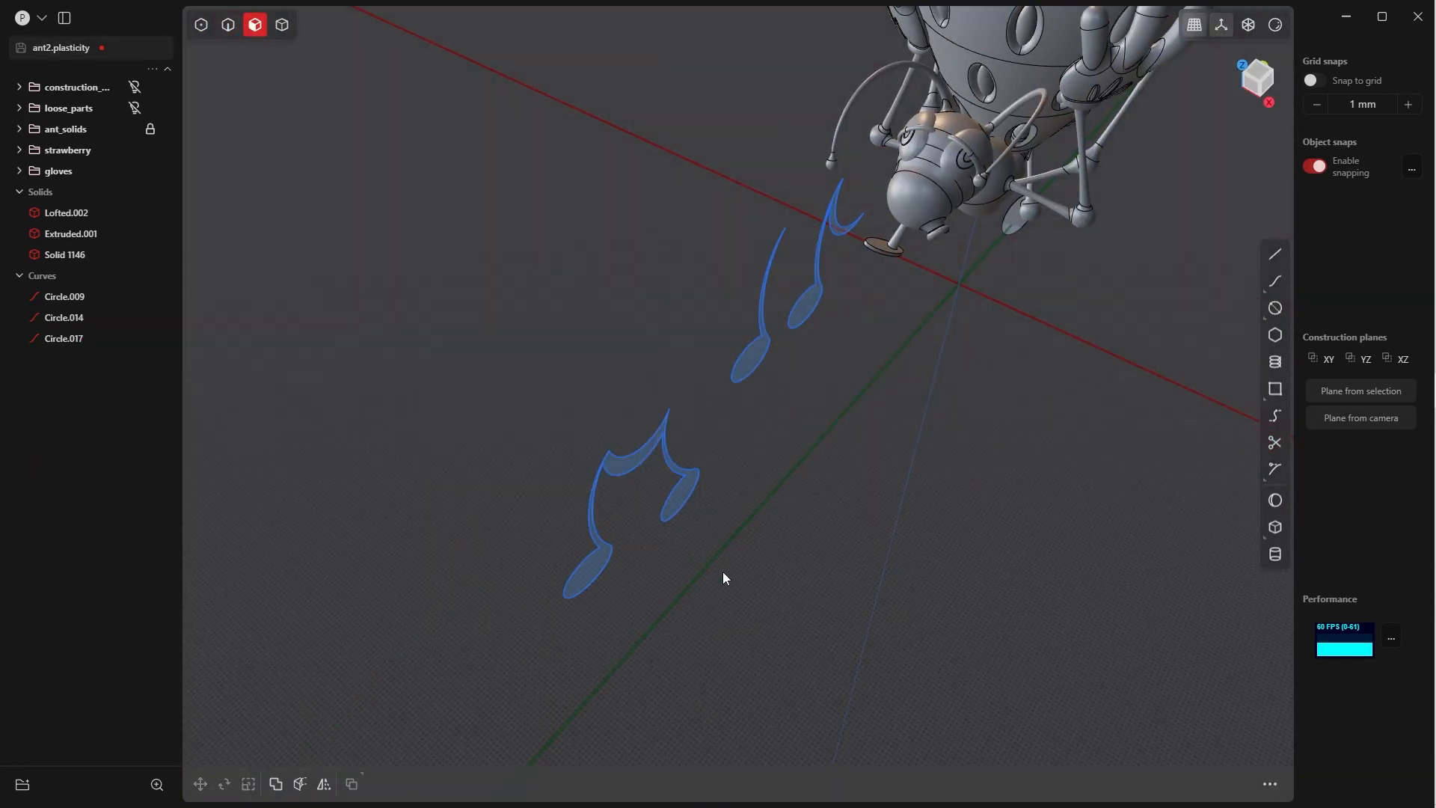
- Extrude the beamed, plain and flagged note regions together about 17 mm into solids
left_click(576, 572)
key("e")
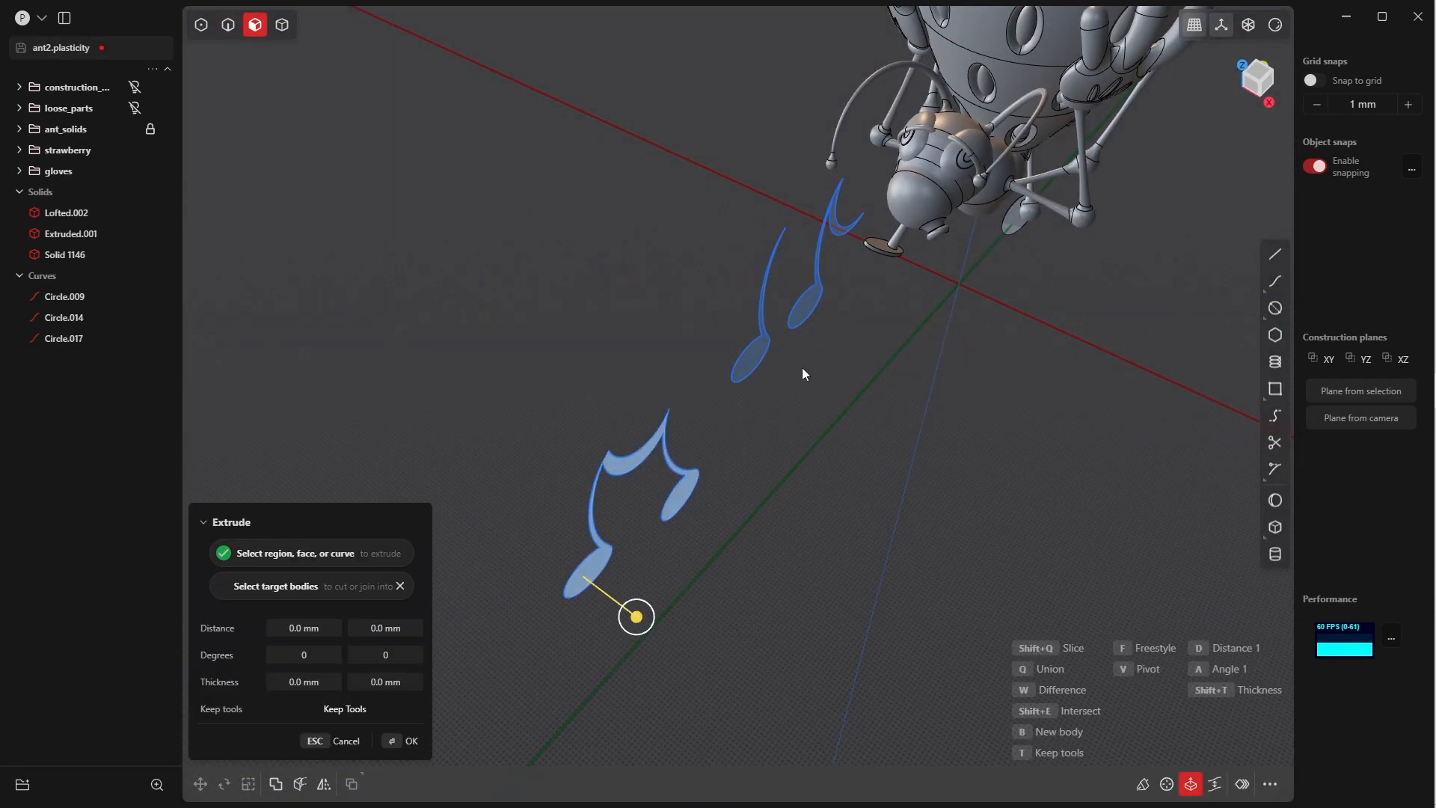
left_click(754, 361)
left_click(806, 306)
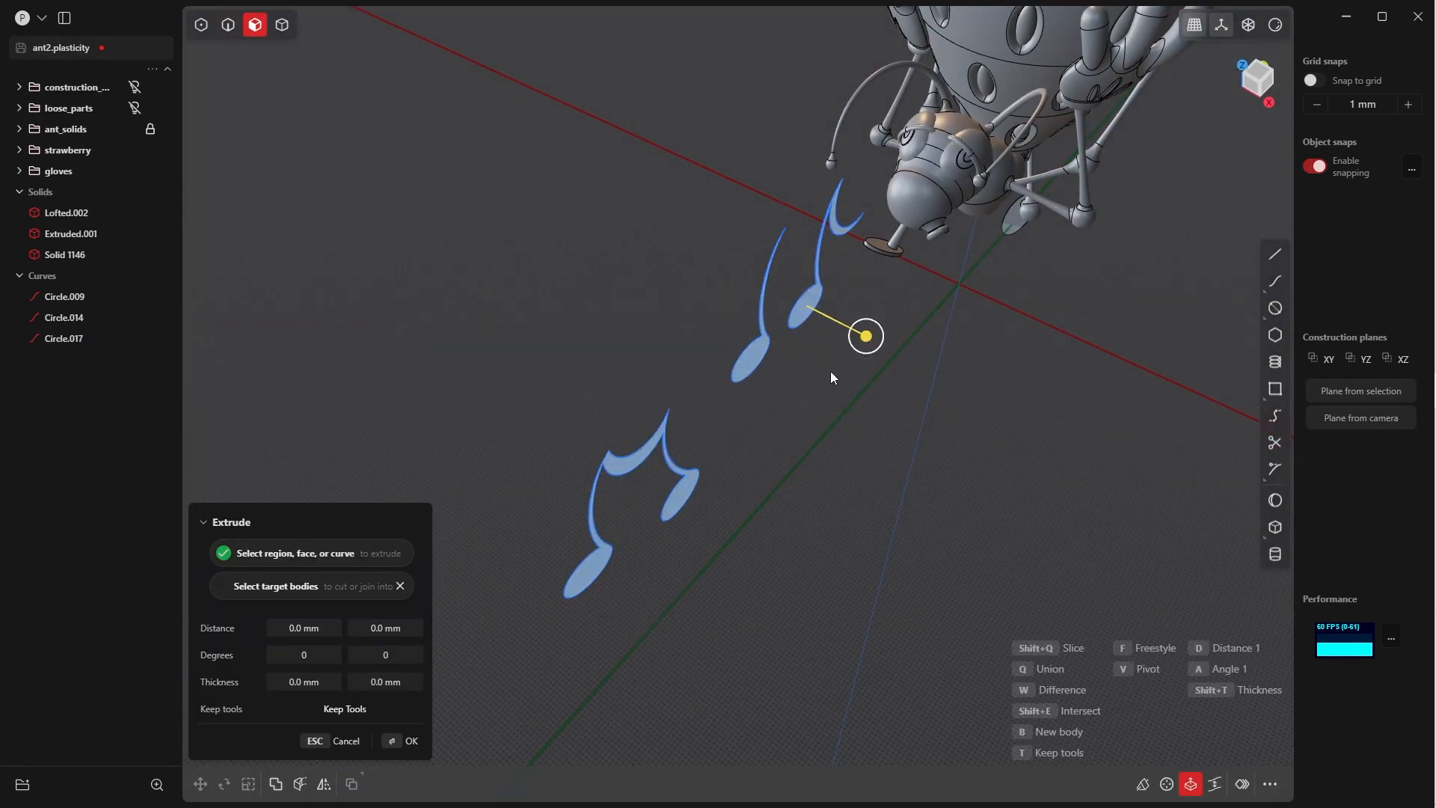
left_click_drag(869, 340, 862, 336)
key("Return")
- Select the three note outline curves and move them into the construction folder
key("2")
left_click(765, 355, "shift")
left_click(696, 488, "shift")
left_click(819, 308, "shift")
left_click_drag(64, 359, 80, 89)
- Fillet the sharp tip edges at both ends of the beamed note's crescent beam
middle_click_drag(748, 299, 551, 189)
scroll(598, 374, "up", 5)
key("Tab")
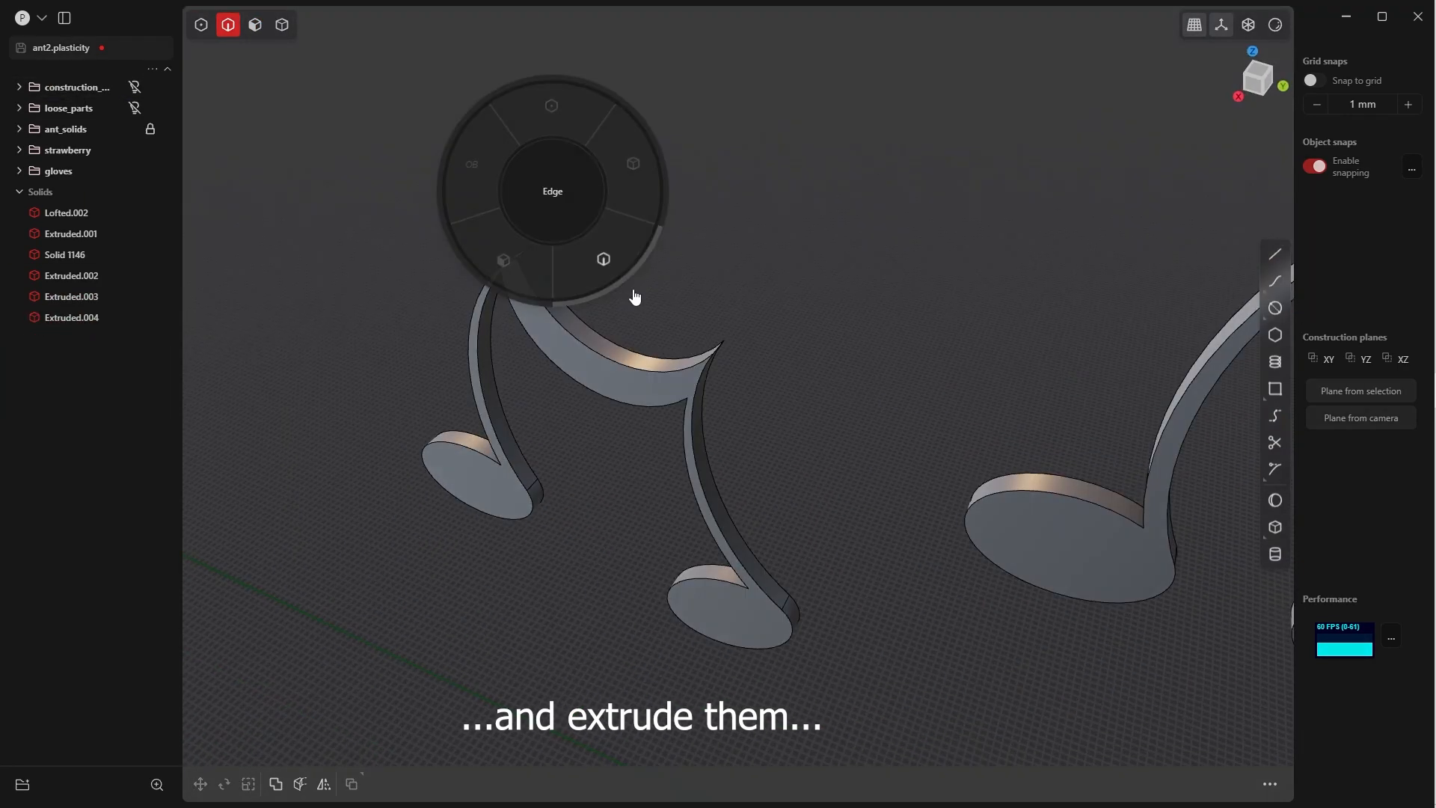
scroll(613, 371, "up", 4)
scroll(669, 218, "up", 5)
scroll(668, 218, "down", 8)
middle_click_drag(604, 138, 546, 310, "shift")
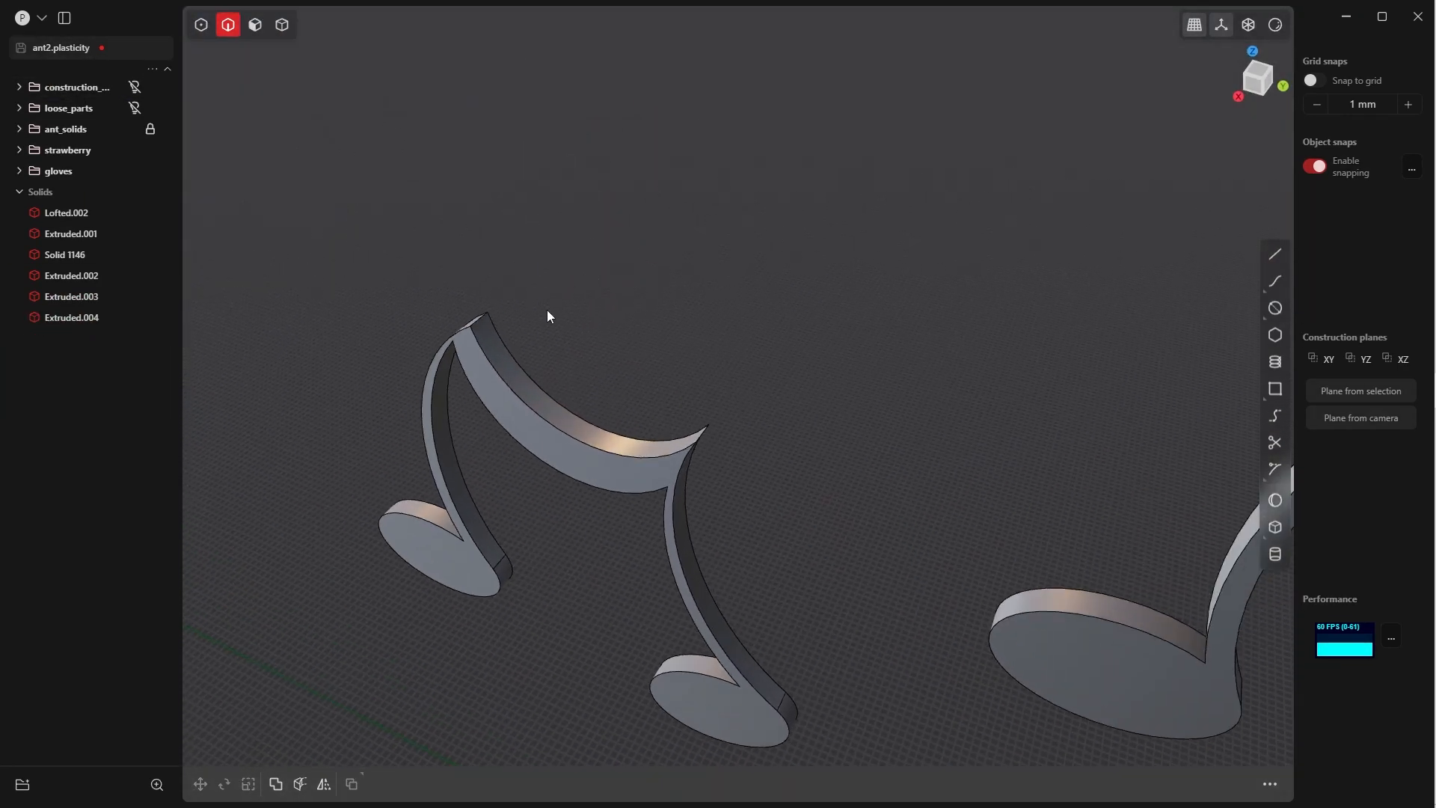
scroll(524, 314, "up", 4)
left_click(418, 309)
key("b")
middle_click_drag(418, 309, 667, 412)
scroll(464, 281, "down", 4)
left_click(730, 430)
scroll(741, 431, "up", 8)
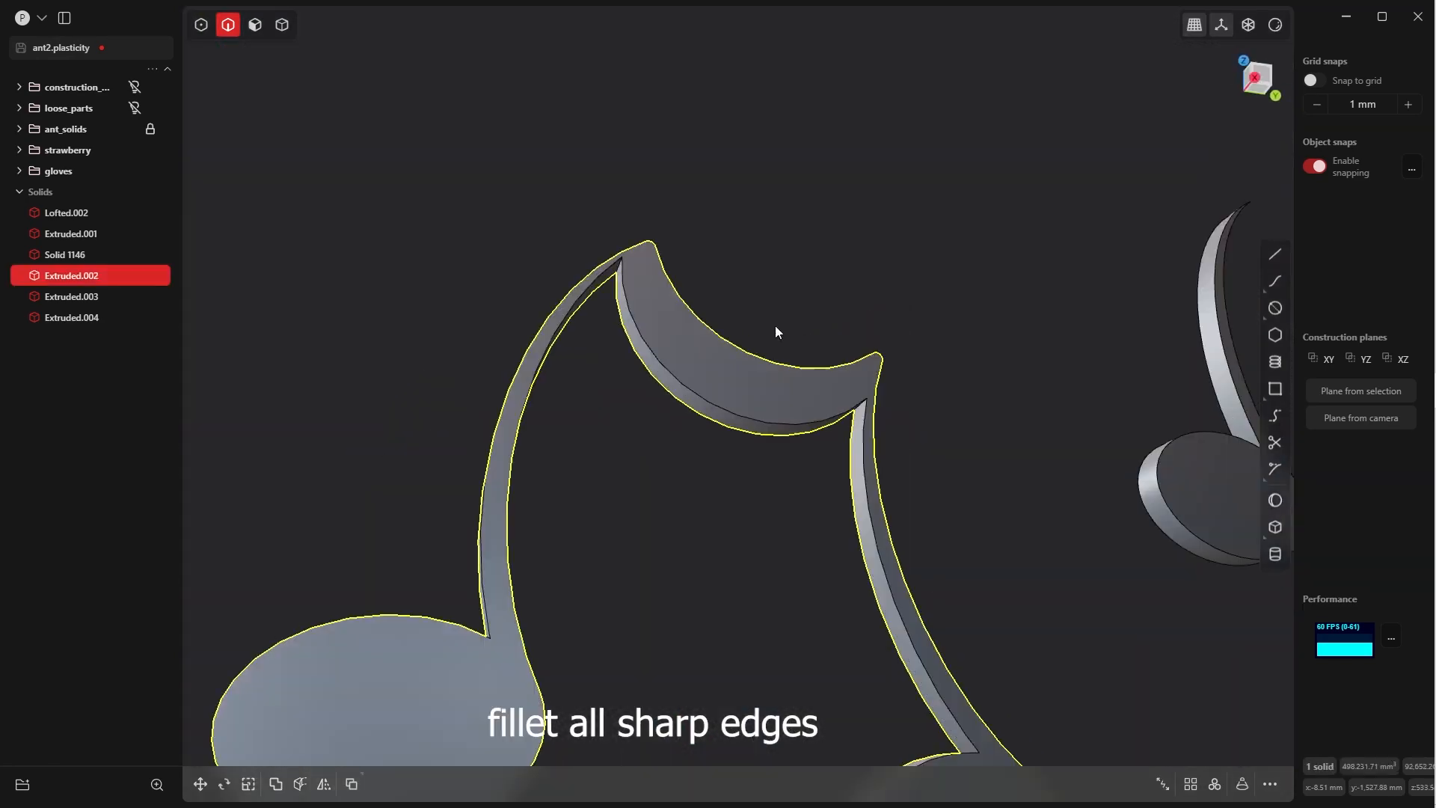
left_click_drag(965, 361, 930, 438)
key("Return")
- Fillet the sharp edge at the plain note's stem tip with a radius of about 1.63 mm
middle_click_drag(931, 438, 519, 473)
left_click(686, 350)
key("b")
left_click_drag(717, 342, 721, 391)
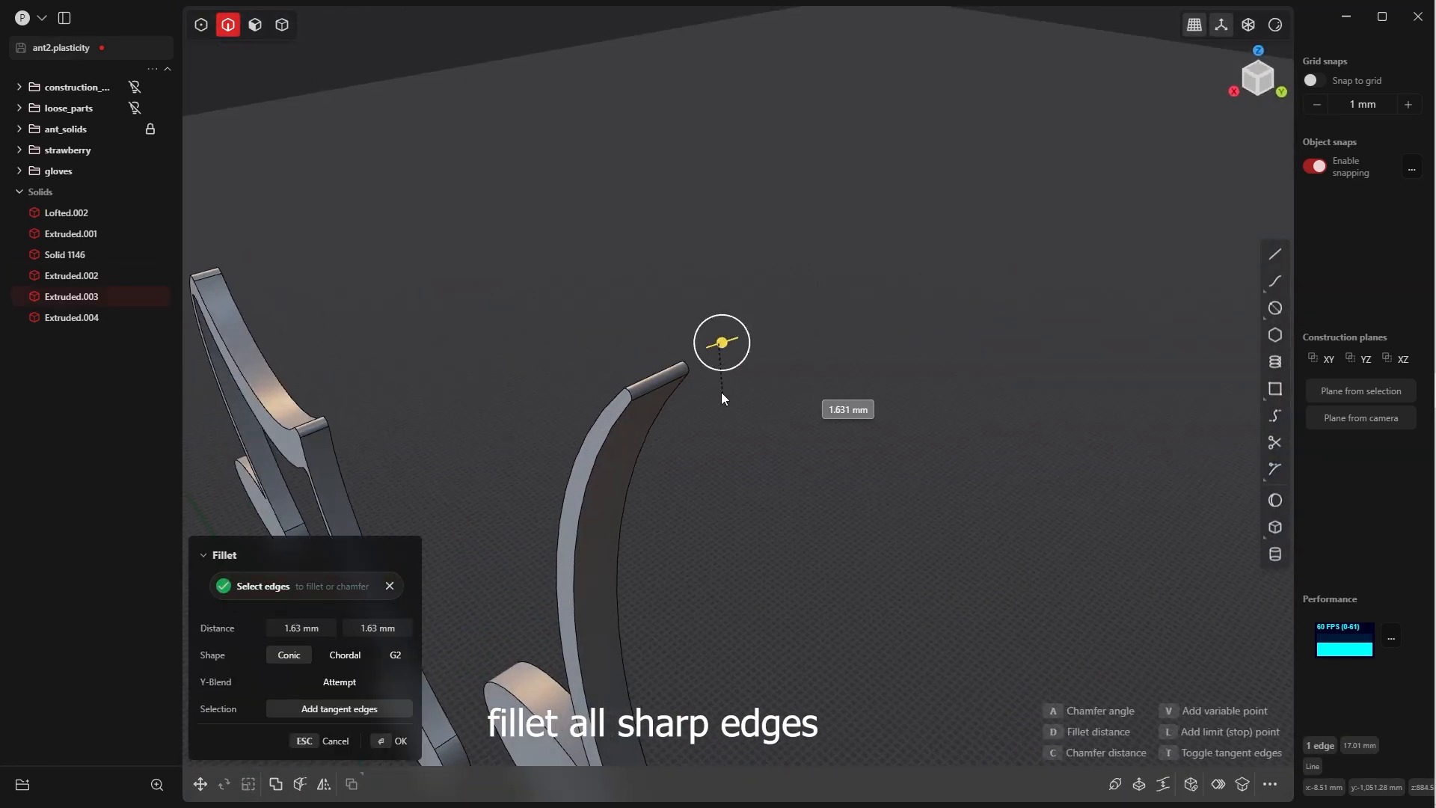
key("Return")
- Fillet the flagged note's sharp stem-tip edge, and its flag-tip edge with a radius of about 5.2 mm
middle_click_drag(721, 392, 731, 269)
left_click(732, 269)
key("b")
key("Return")
left_click(609, 664)
key("b")
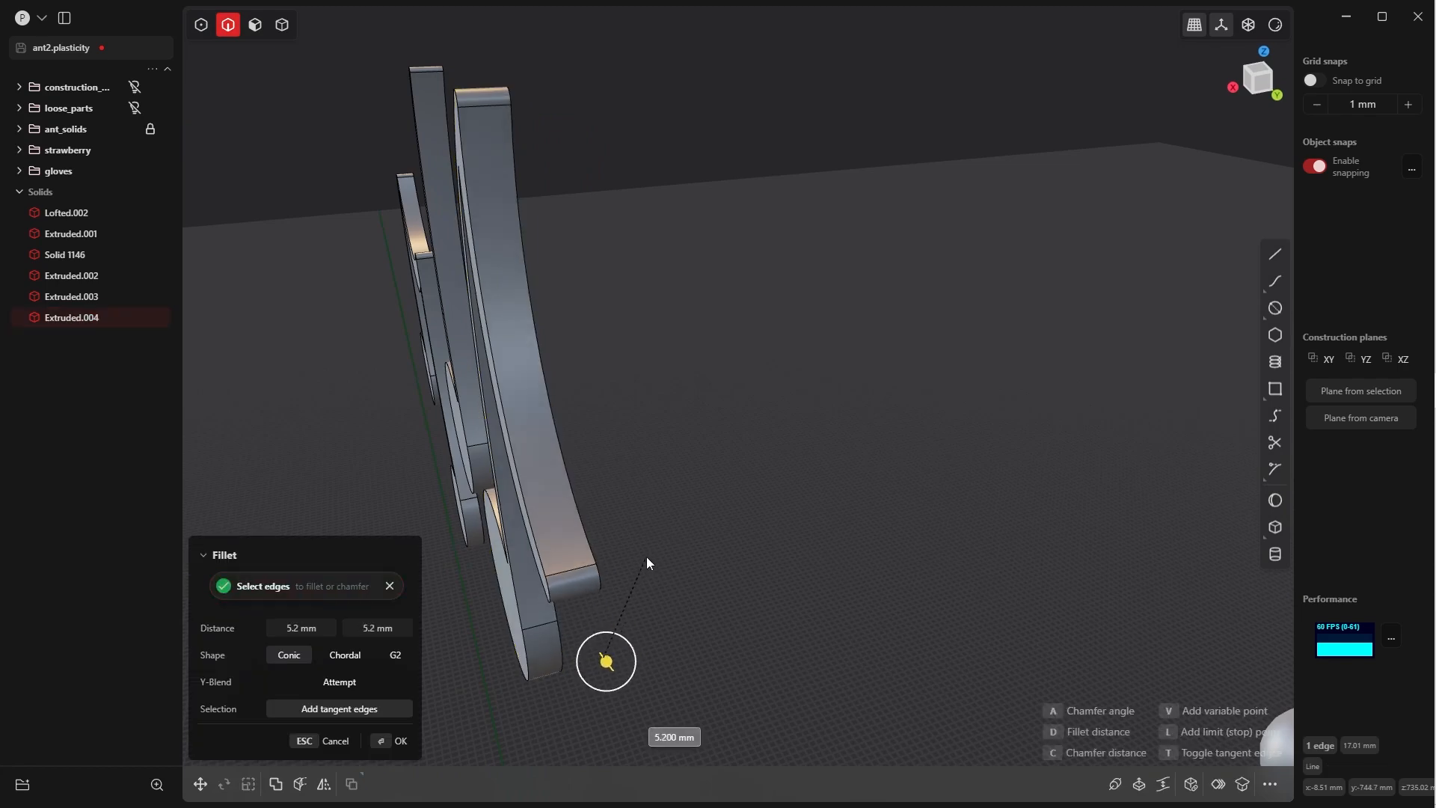
key("Return")
- Fillet the inner notch edge where the flag meets the flagged note's stem
scroll(587, 438, "down", 10)
scroll(486, 467, "up", 10)
left_click(709, 365)
left_click_drag(748, 327, 784, 353)
key("Return")
scroll(778, 359, "down", 8)
key("Tab")
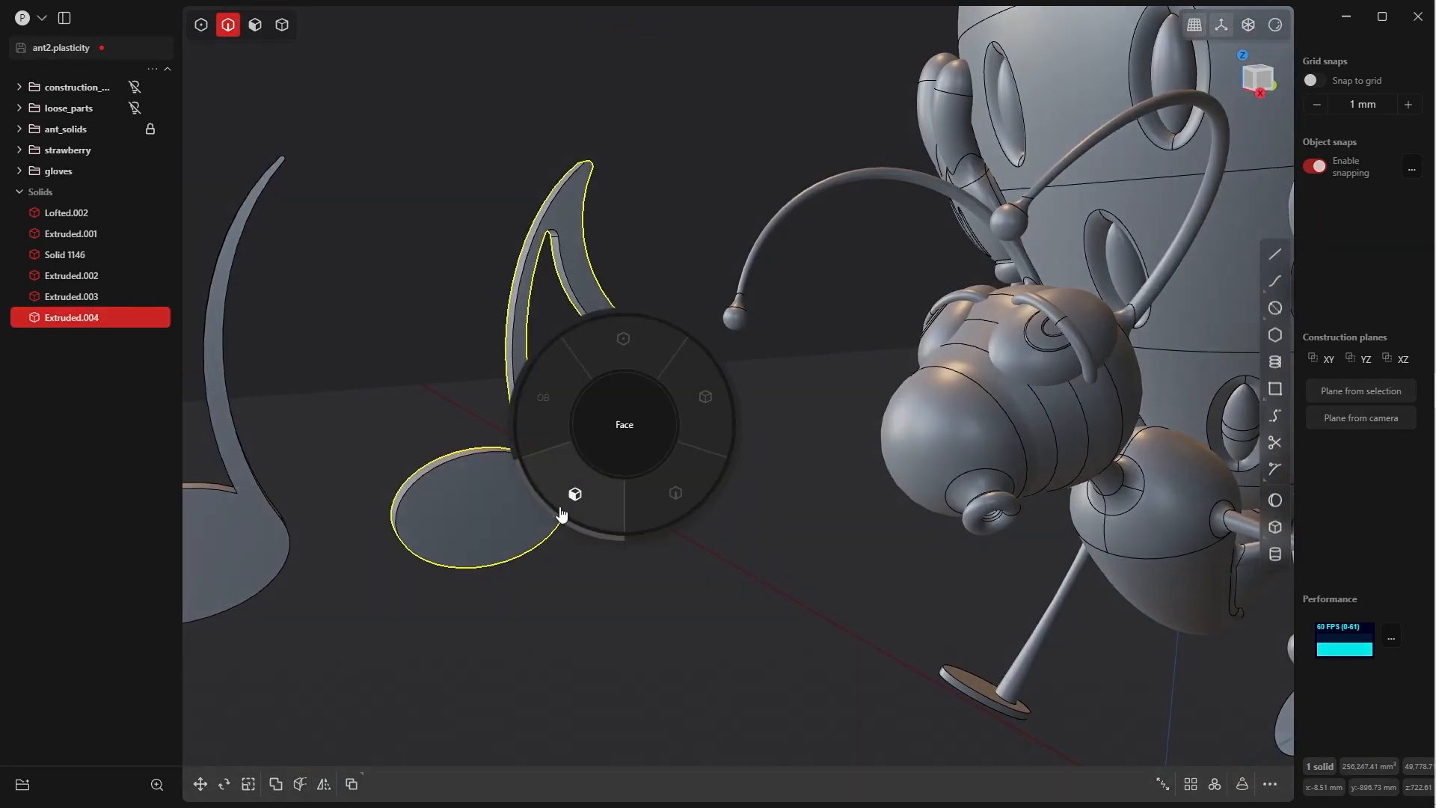
middle_click_drag(561, 513, 499, 494)
left_click(498, 497)
key("b")
key("Escape")
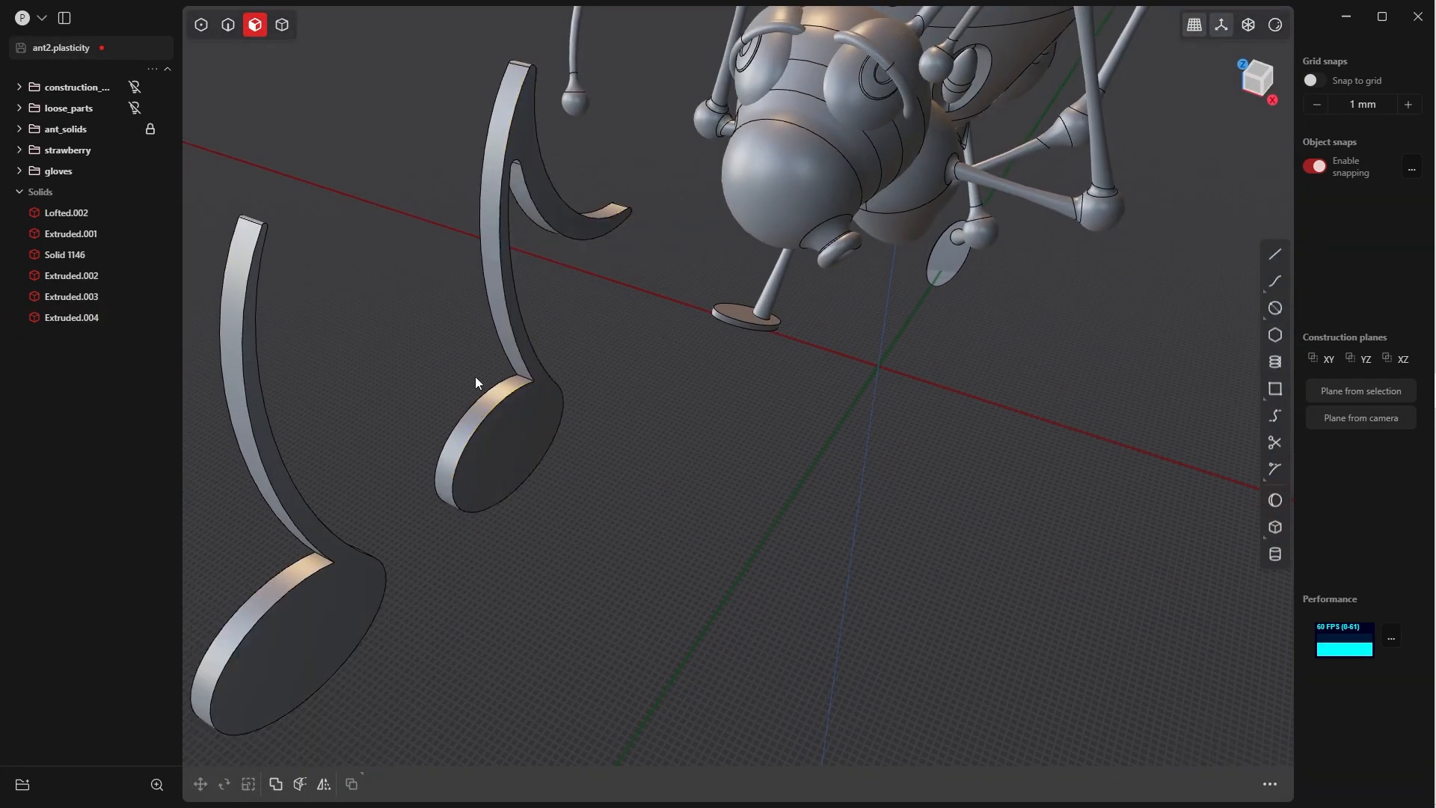
- Fillet the notch edge between the flagged note's stem and head with a radius of about 3.63 mm
scroll(493, 355, "up", 5)
middle_click_drag(512, 307, 670, 317)
key("2")
left_click(540, 336)
key("b")
middle_click_drag(797, 350, 785, 315)
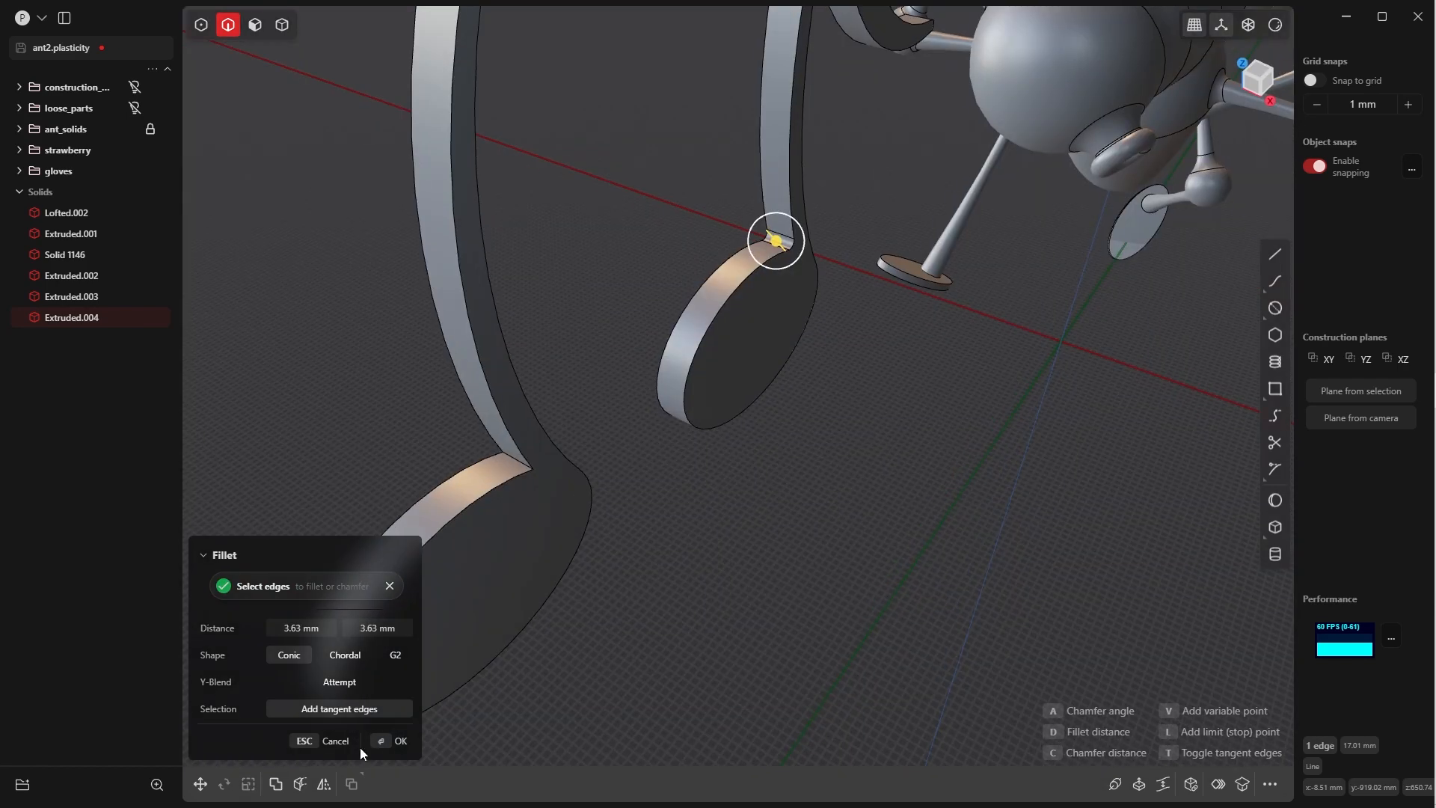
key("Return")
- Fillet the notch edge between the plain note's stem and head
left_click(632, 357)
key("b")
key("Return")
- Fillet both stem-to-head notch edges of the beamed note, giving the second one a radius of about 7.06 mm
middle_click_drag(671, 424, 574, 642)
left_click(410, 481)
key("b")
key("Return")
left_click(673, 359)
key("b")
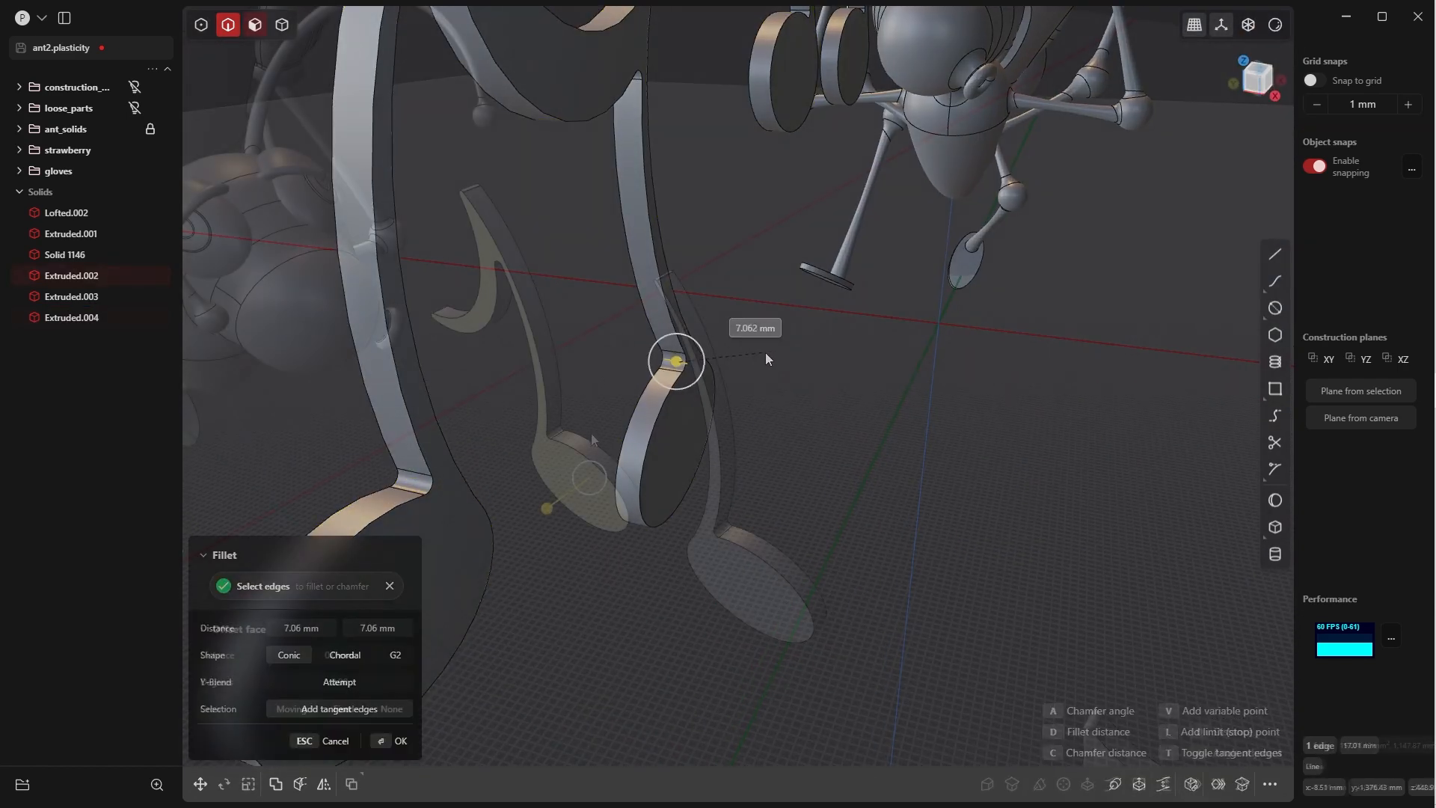
key("Return")
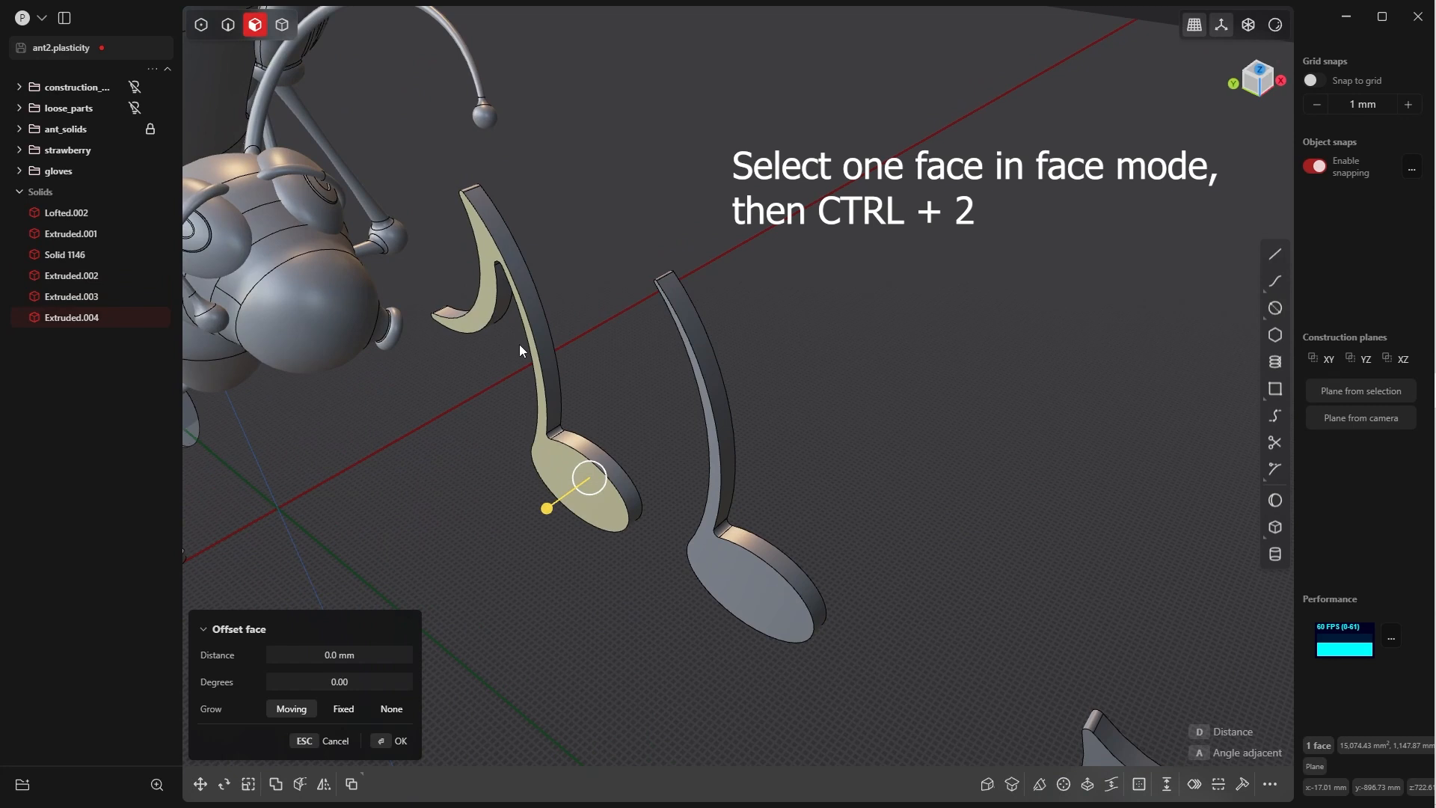
- Convert the flagged note's selected flat face to its boundary edges and fillet them 5 mm
key("ctrl+2")
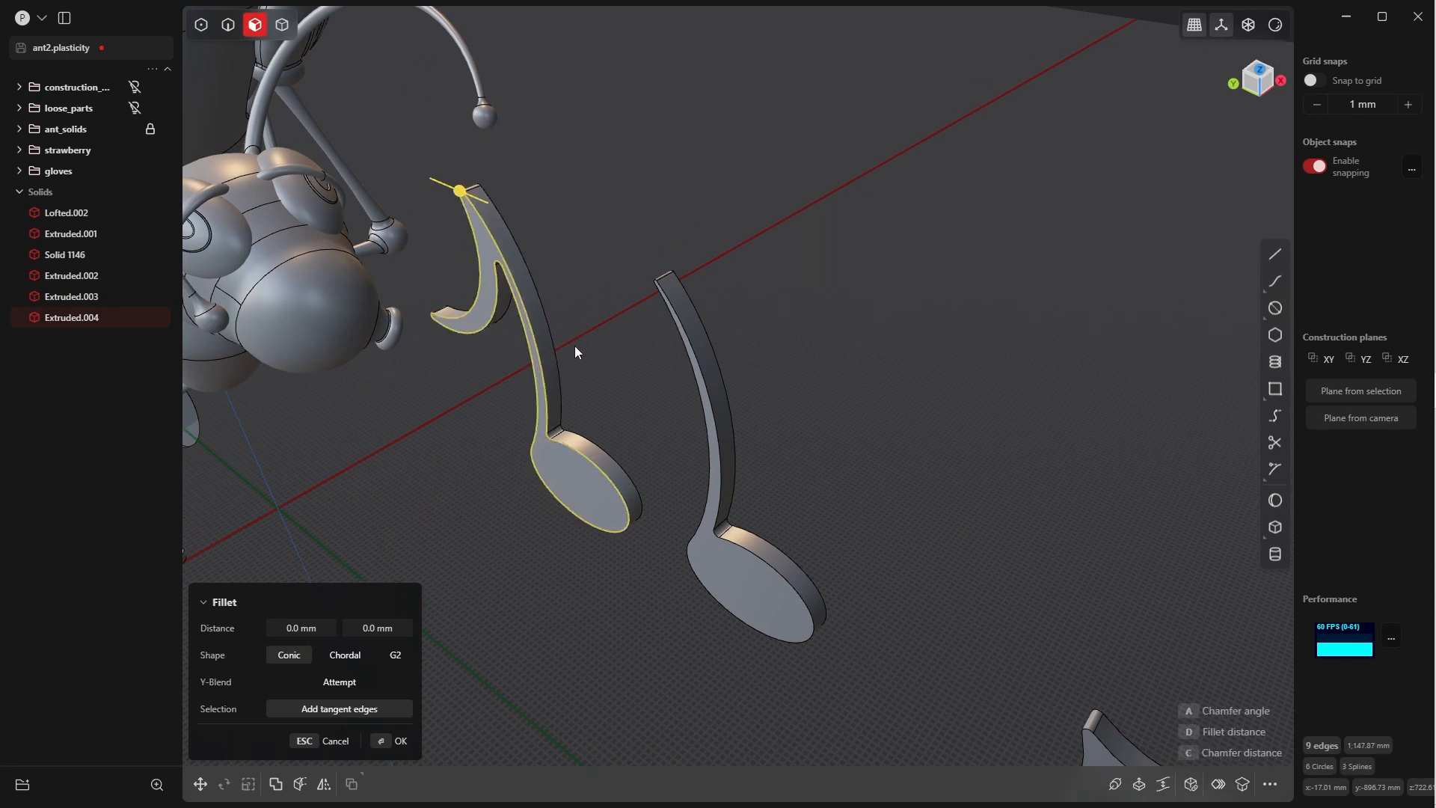
key("b")
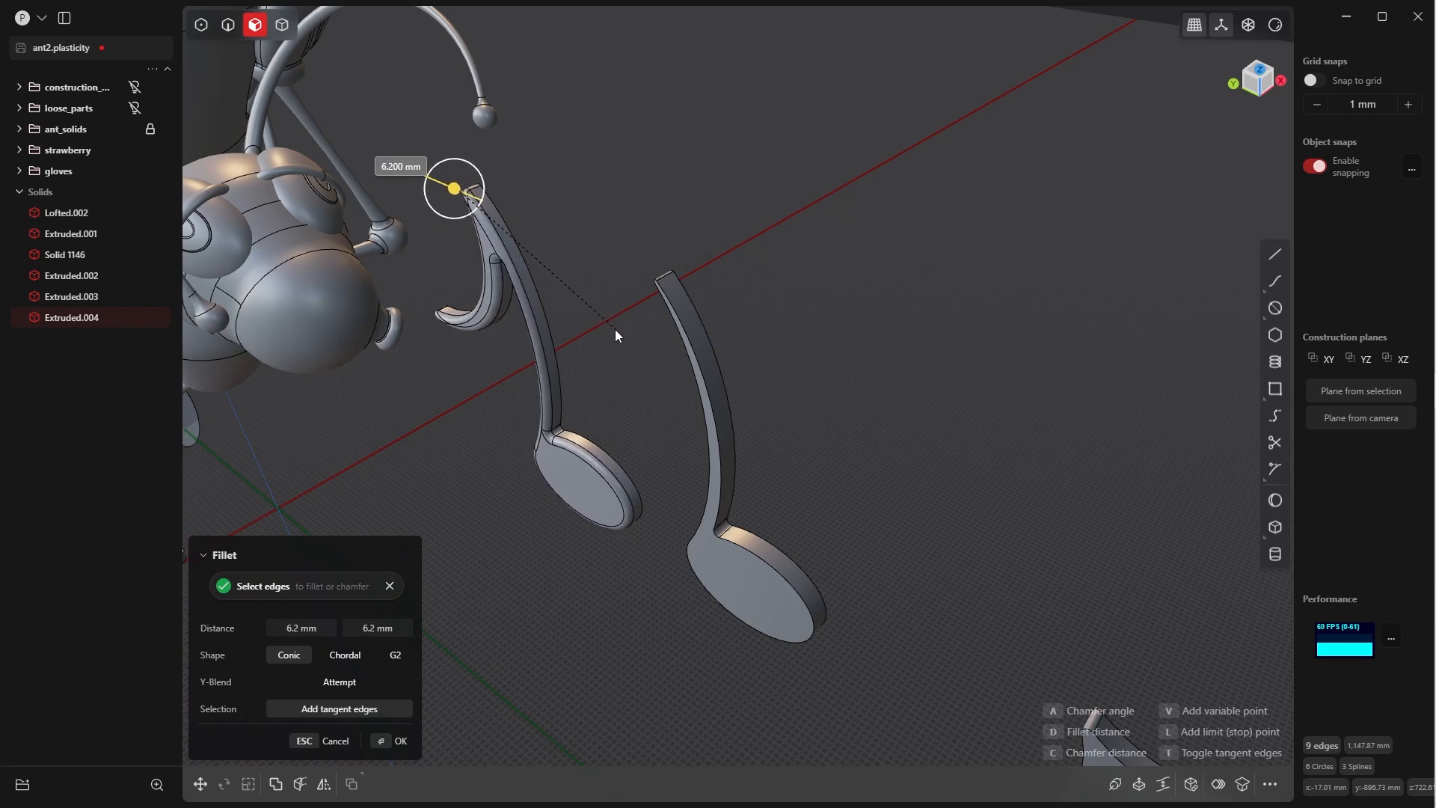
left_click(615, 330)
middle_click_drag(516, 532, 576, 490)
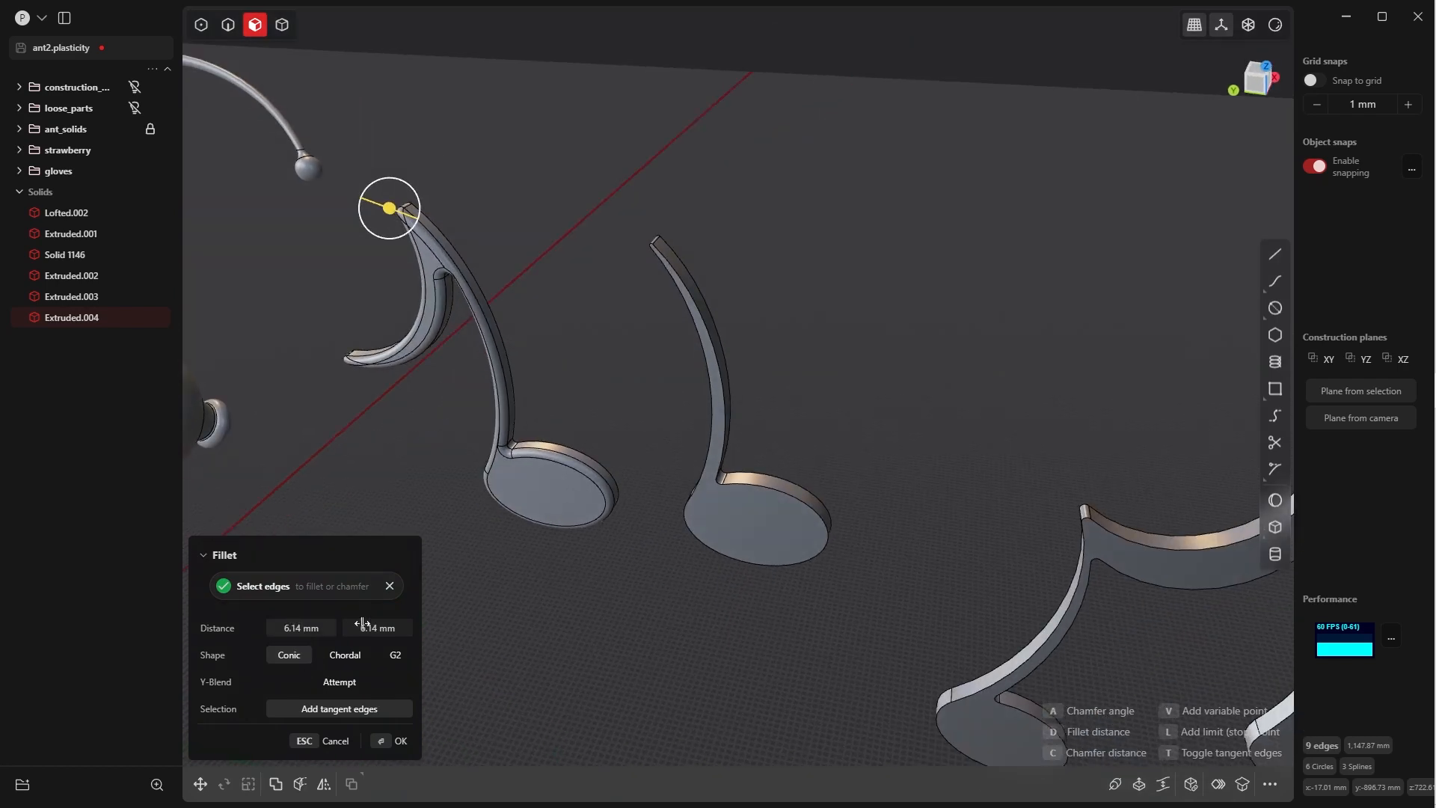
middle_click_drag(486, 523, 582, 473)
left_click(317, 635)
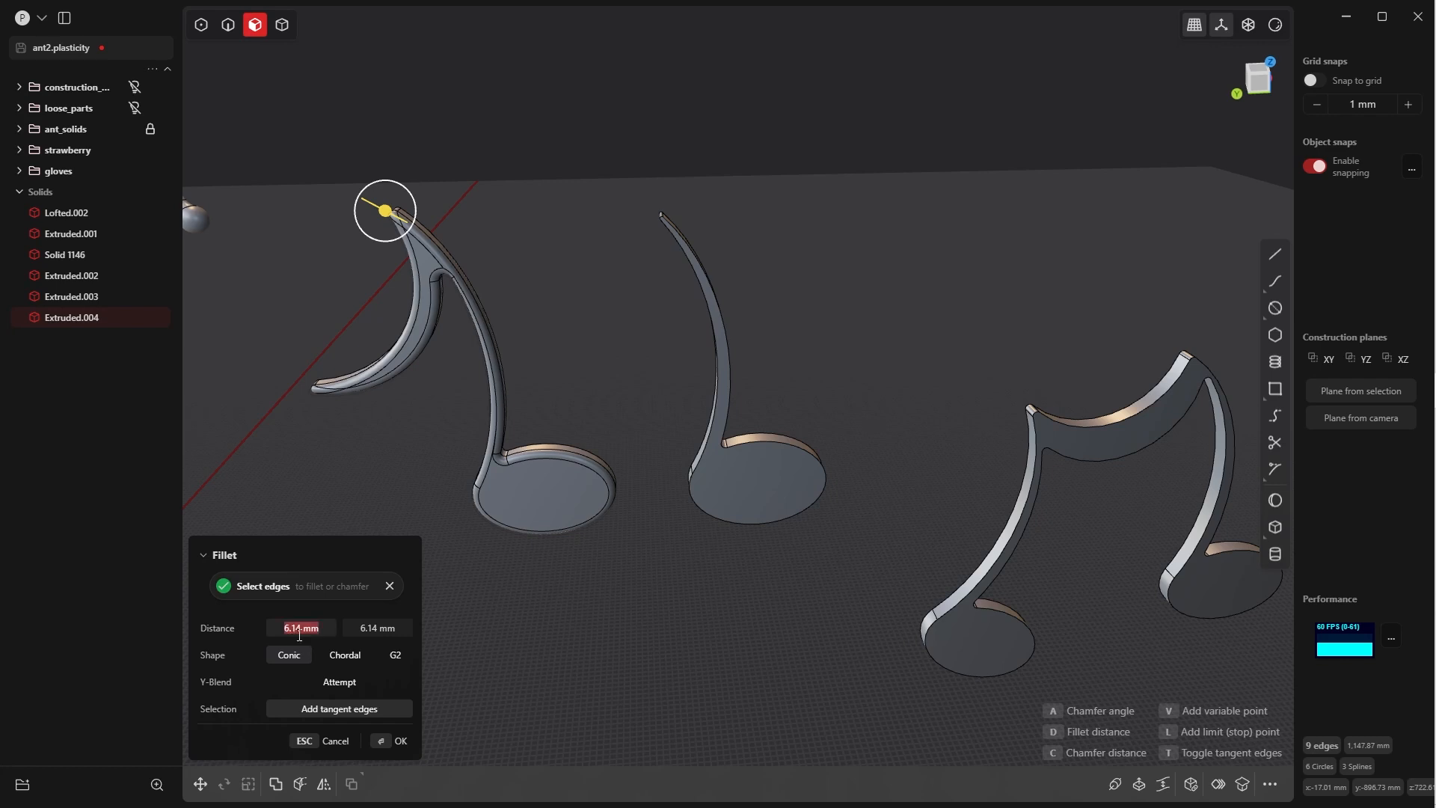
type("5")
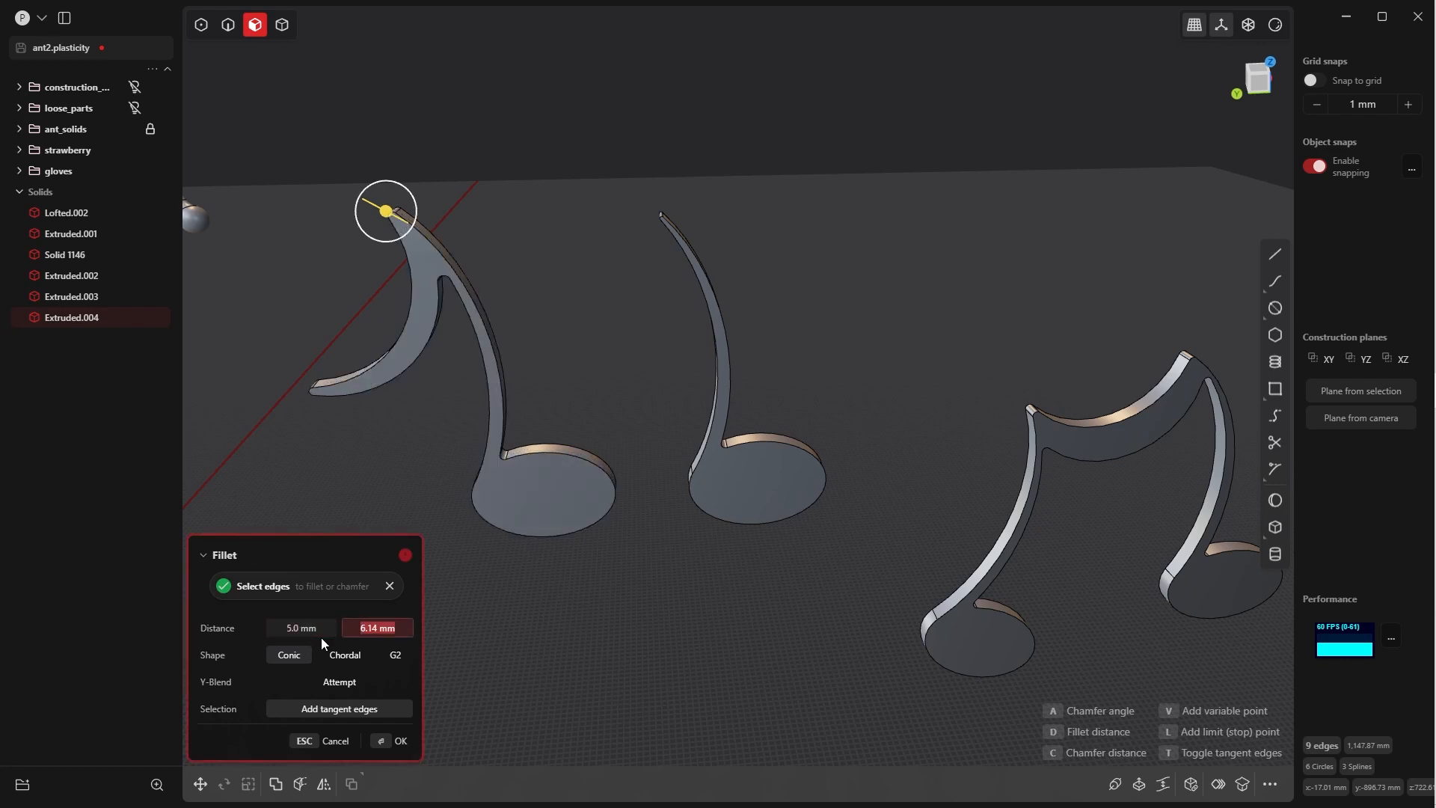
key("Return")
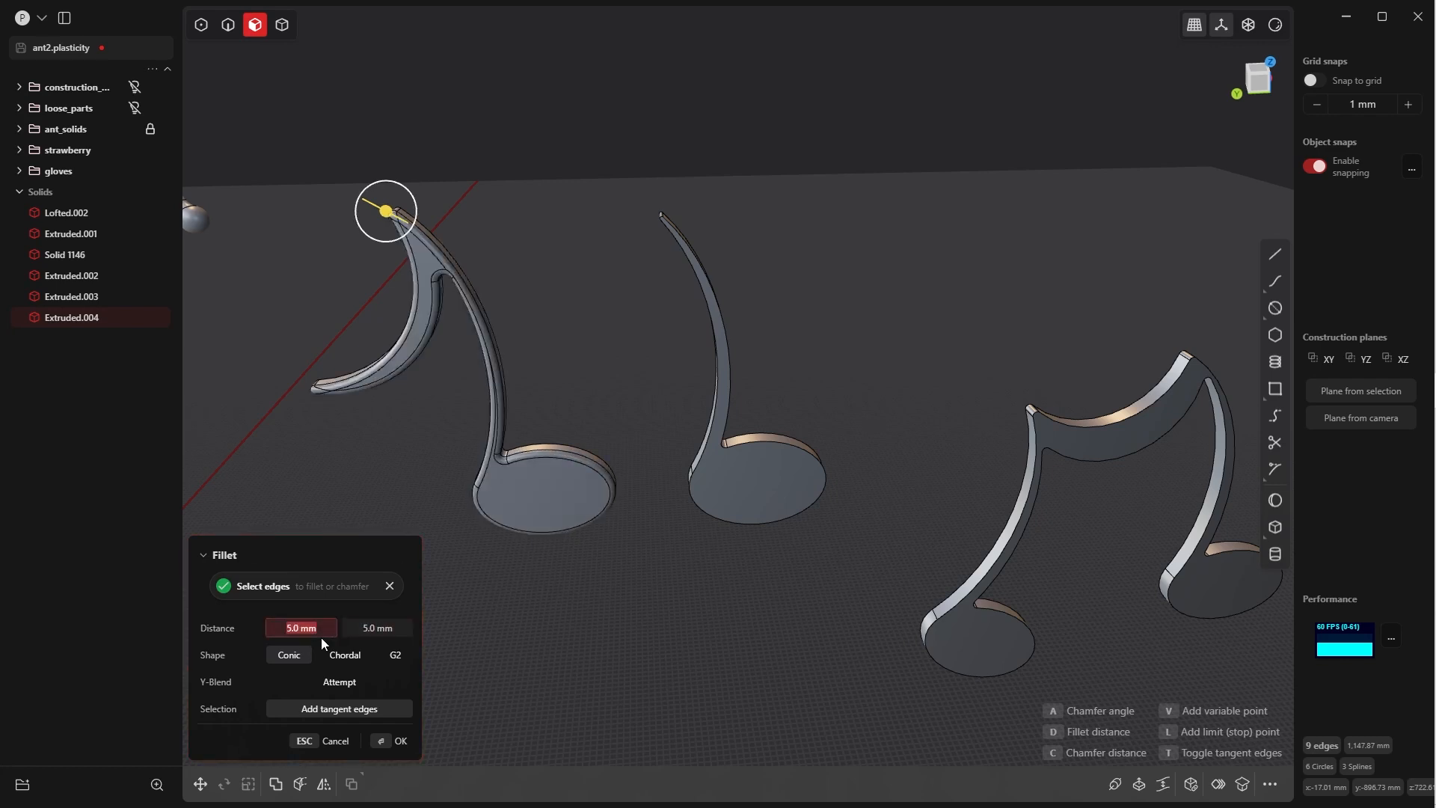
left_click(389, 740)
- Convert the plain note's flat front face to its boundary edges and fillet them 5 mm
middle_click_drag(614, 407, 591, 418)
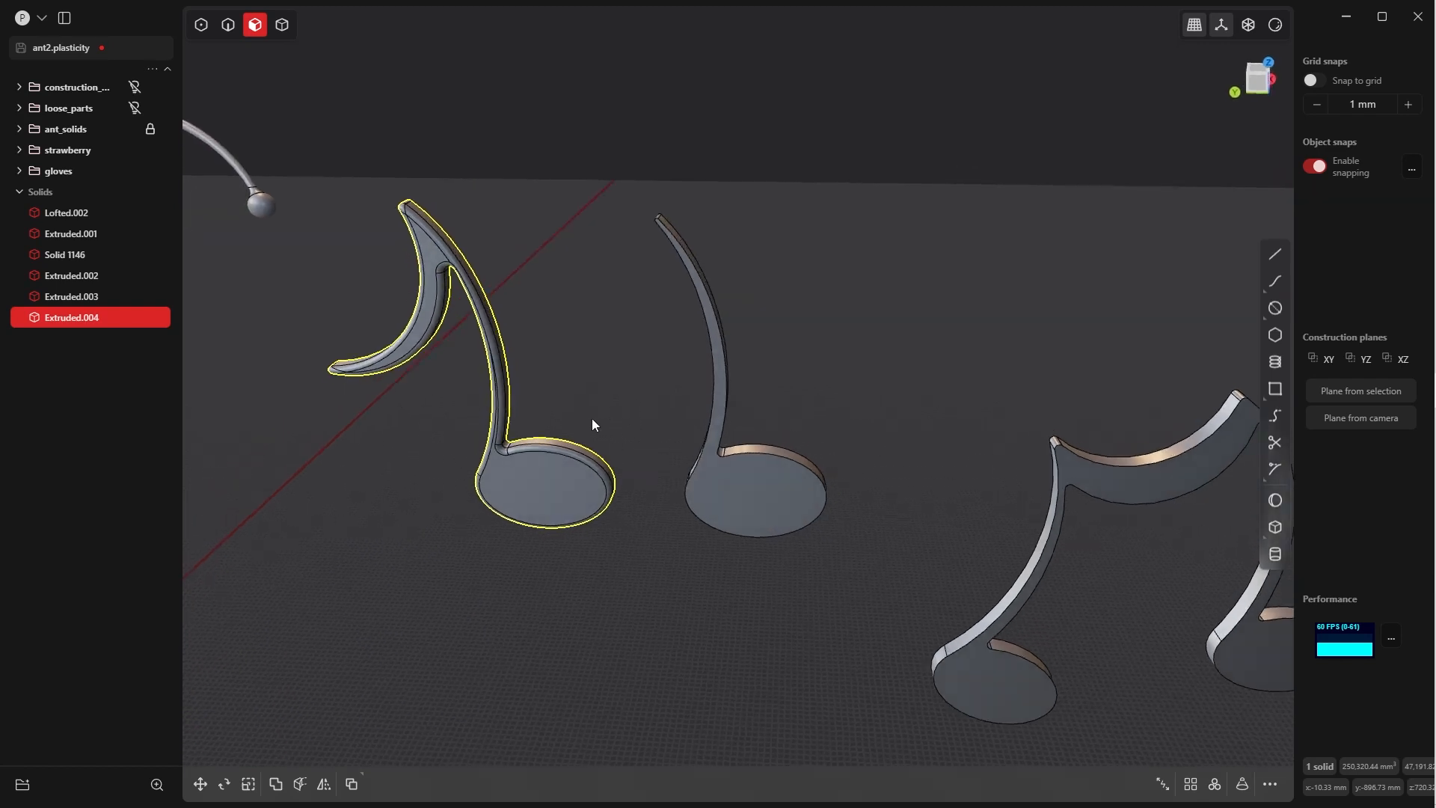
scroll(686, 474, "up", 3)
left_click(687, 471)
middle_click_drag(684, 432, 694, 471)
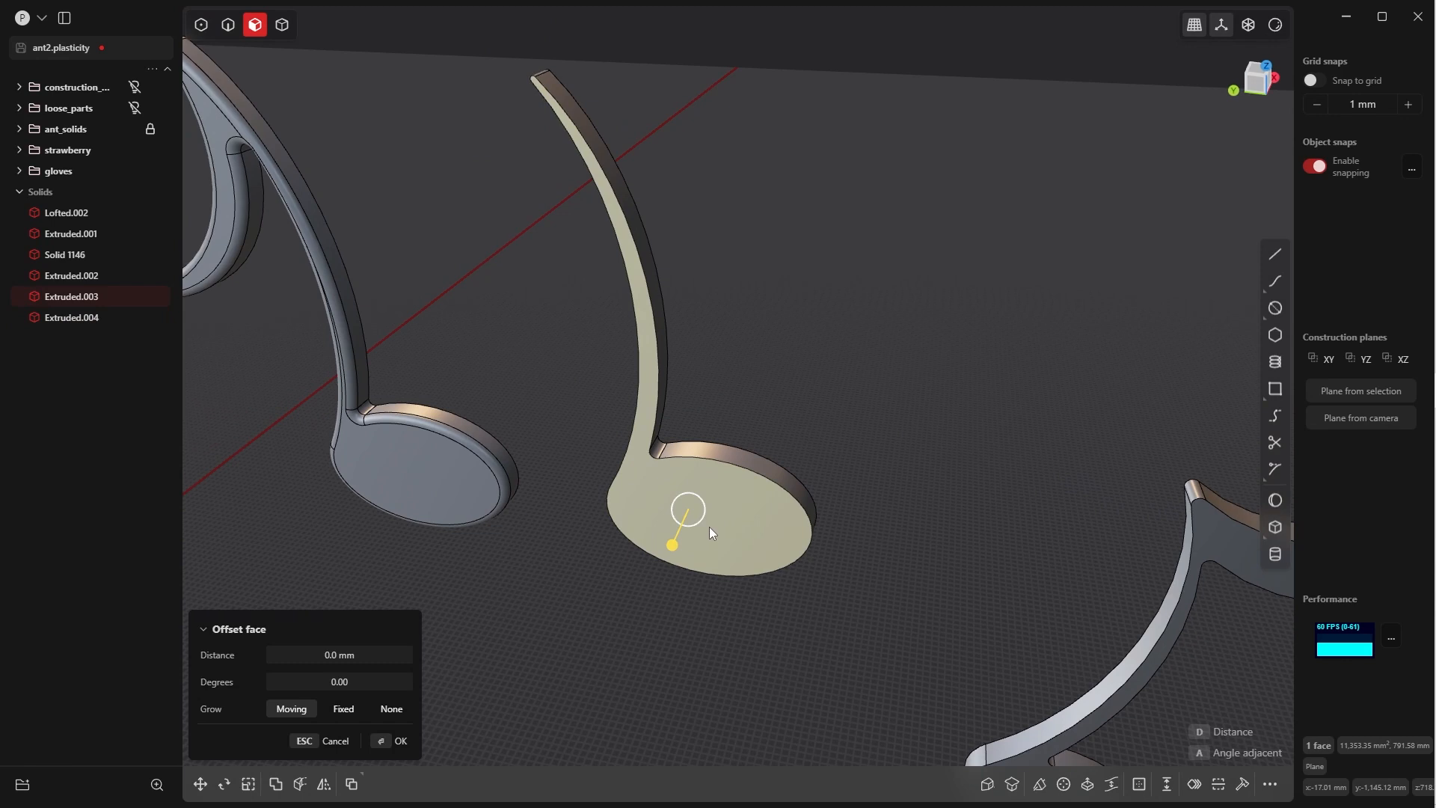
key("b")
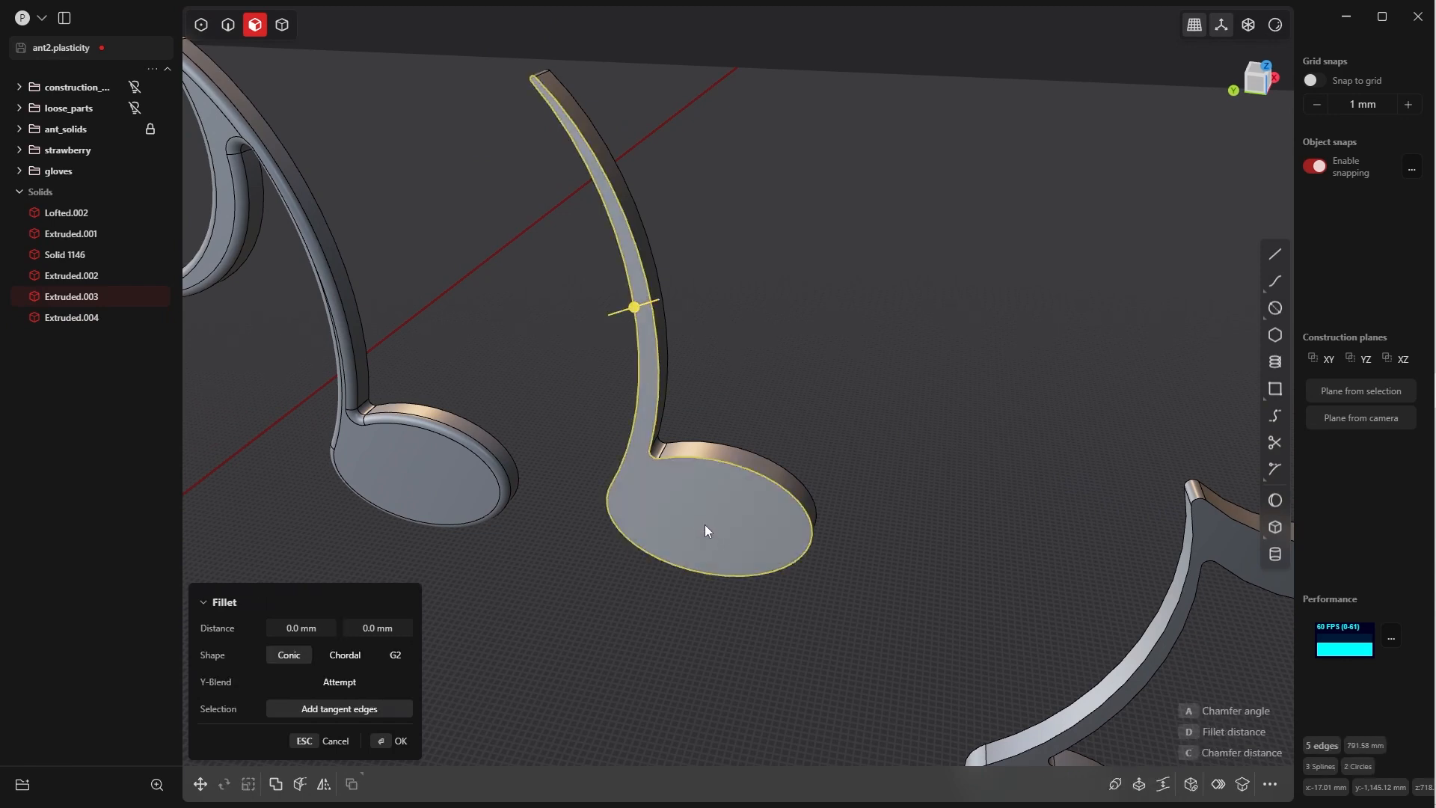
key("d")
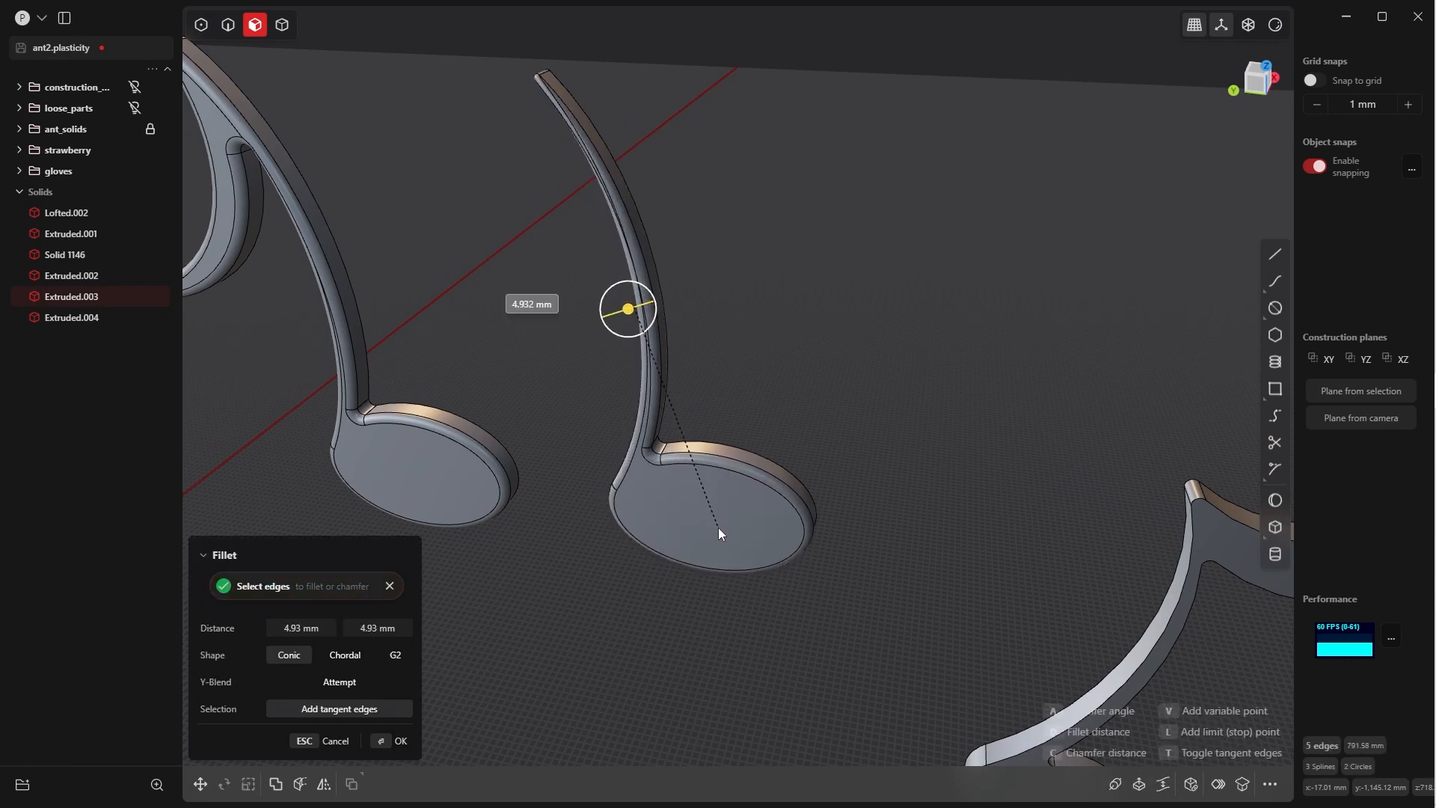
left_click(719, 531)
left_click(326, 621)
type("5")
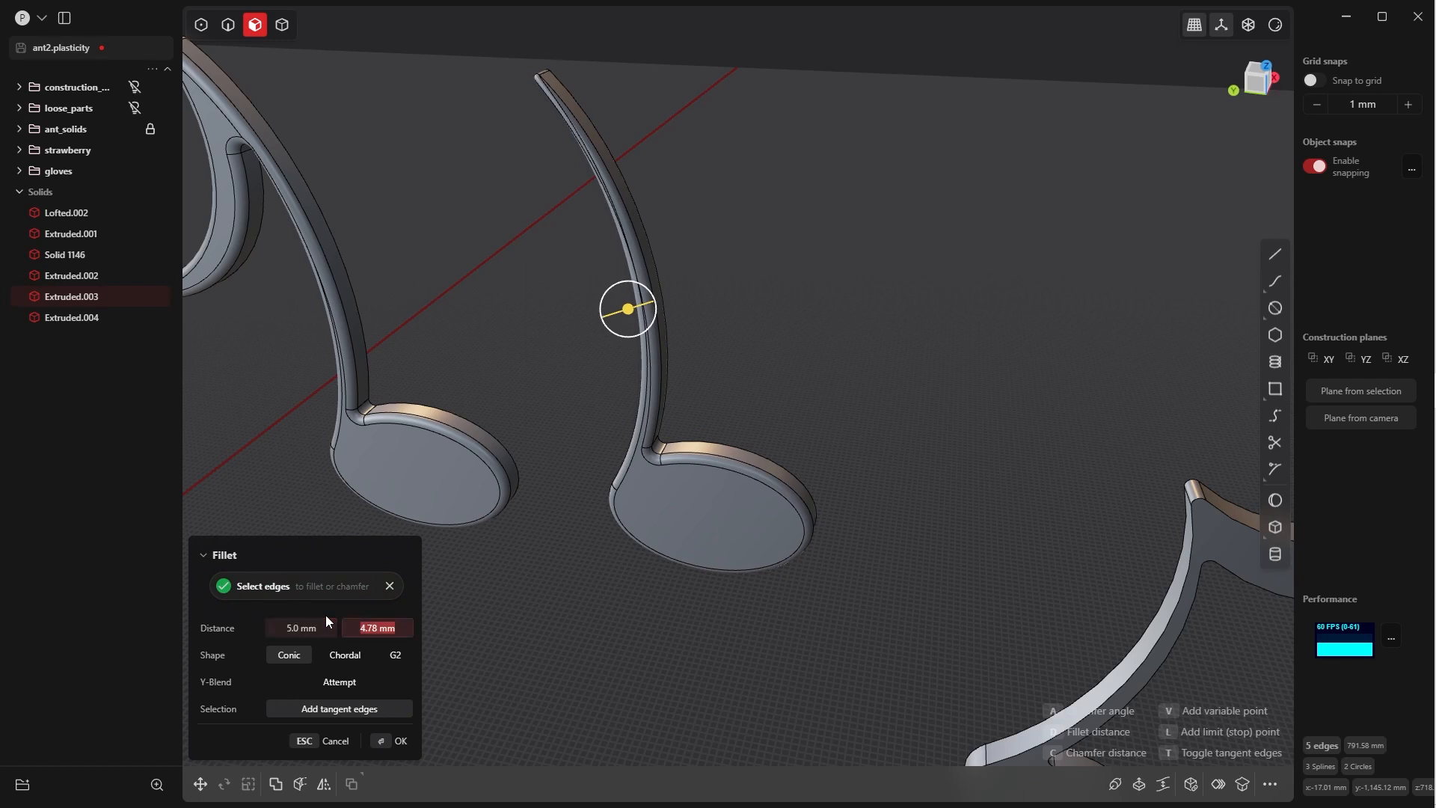
key("Return")
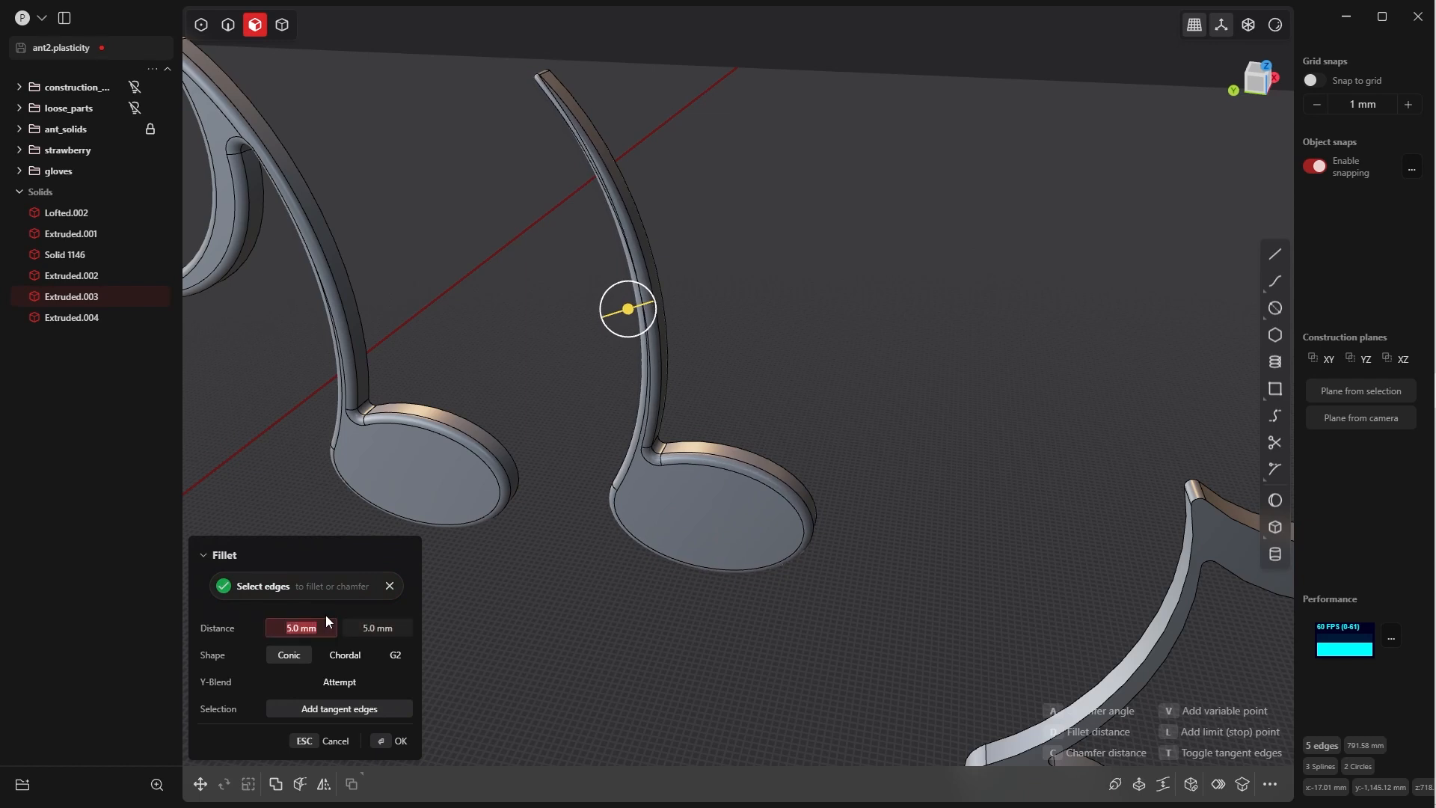
left_click(394, 740)
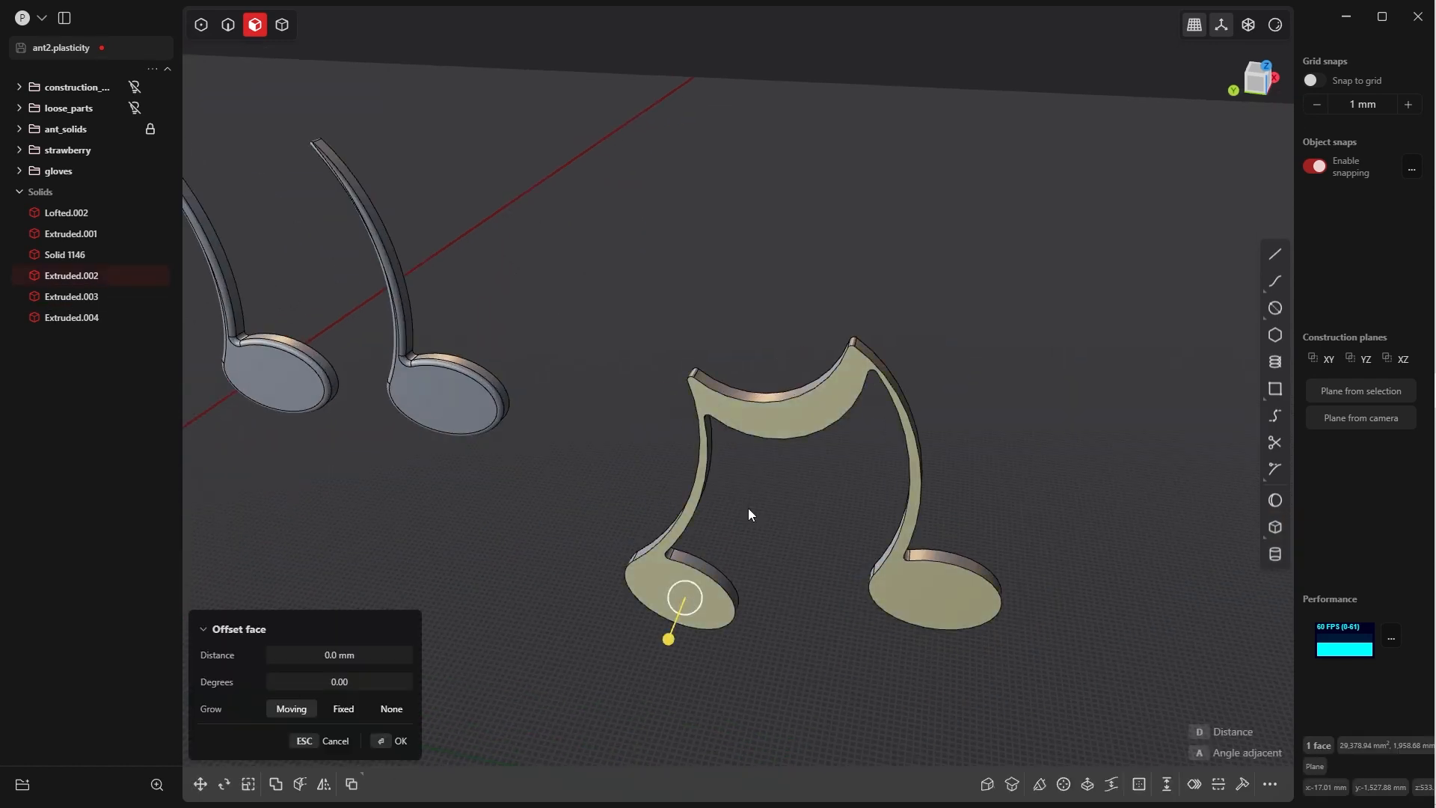
- Fillet the boundary edges of the beamed note's flat front face 5 mm
key("f")
left_click(320, 626)
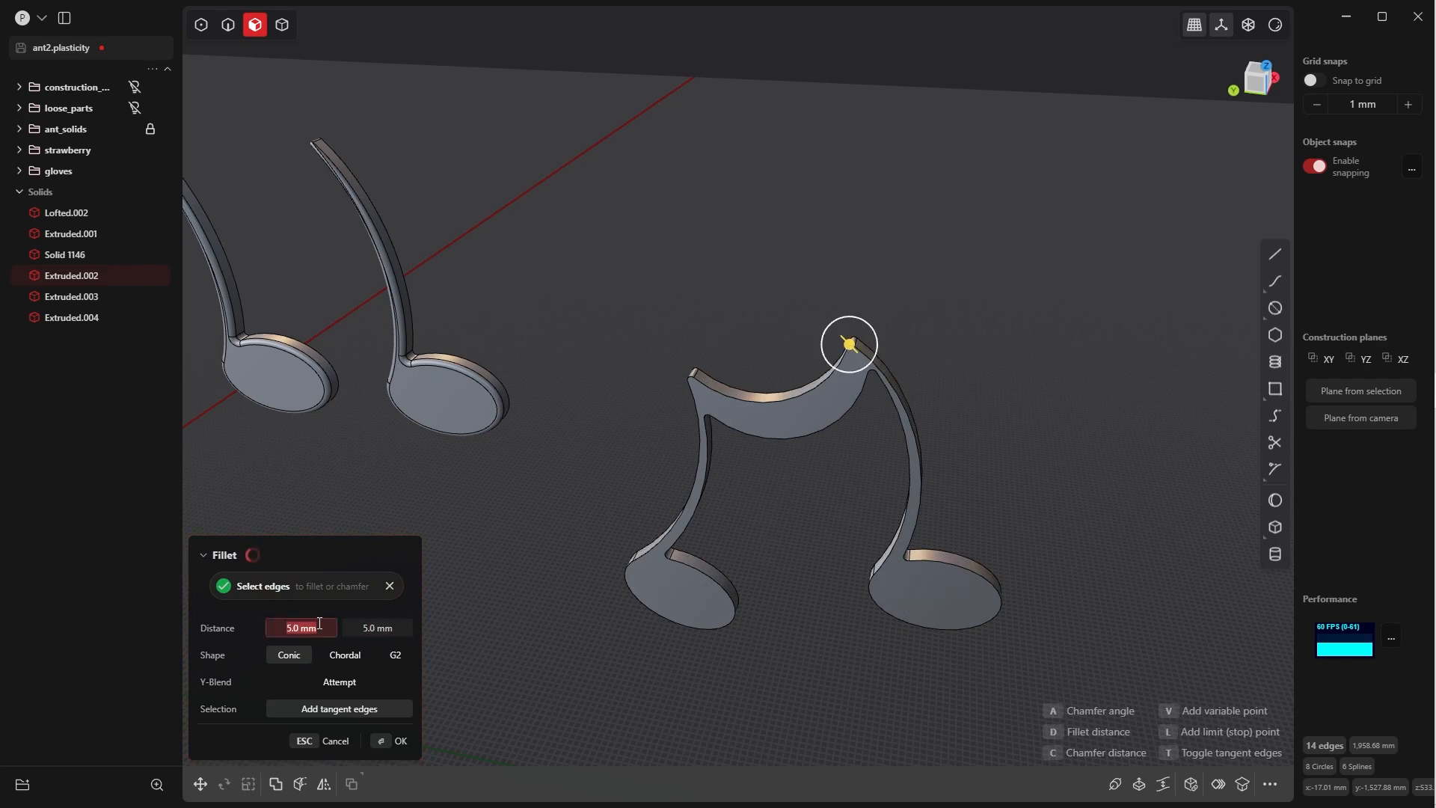
scroll(704, 411, "down", 5)
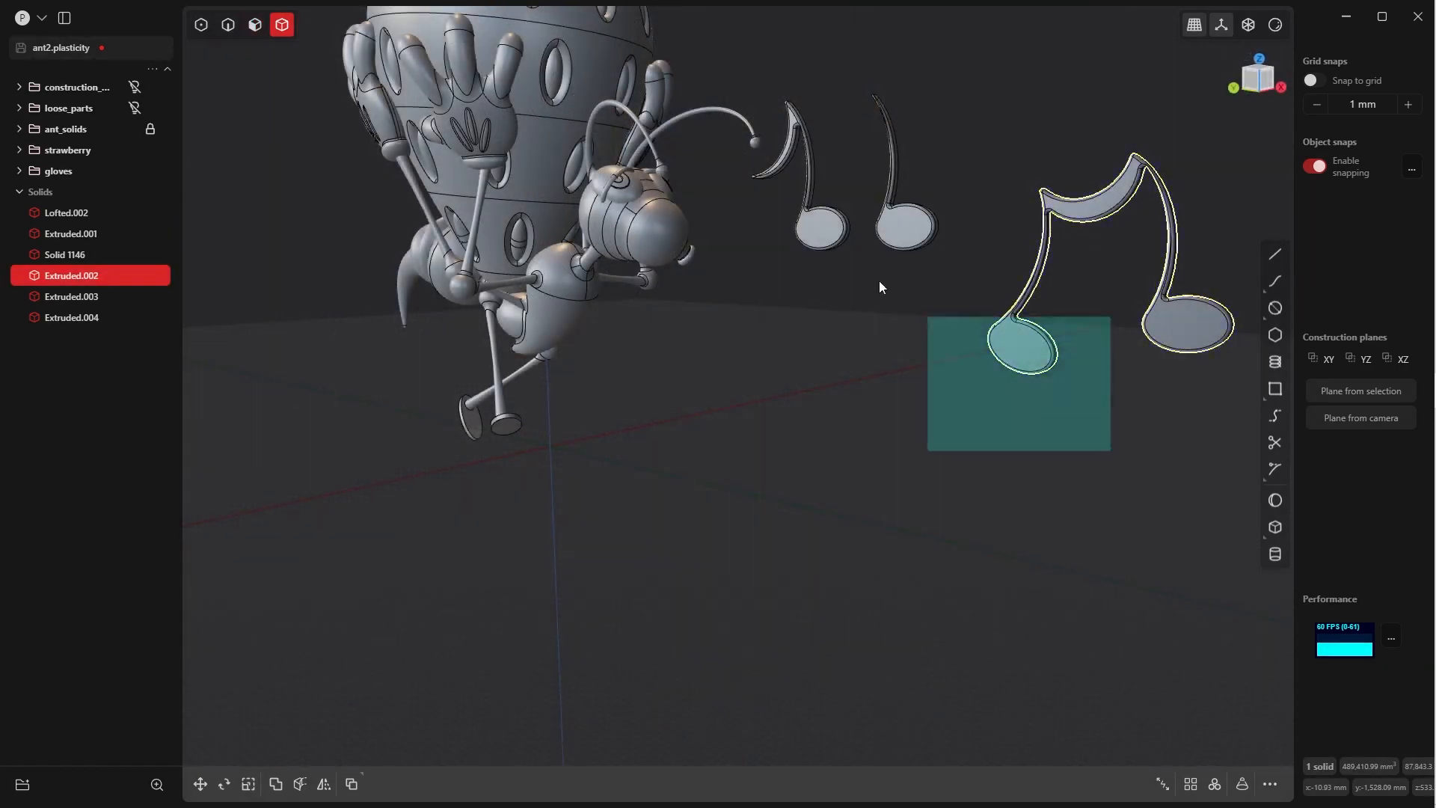
- Select all three music notes and move them down about 1054 mm along the Z axis
left_click_drag(879, 282, 787, 182)
middle_click_drag(850, 290, 636, 209, "shift")
key("g")
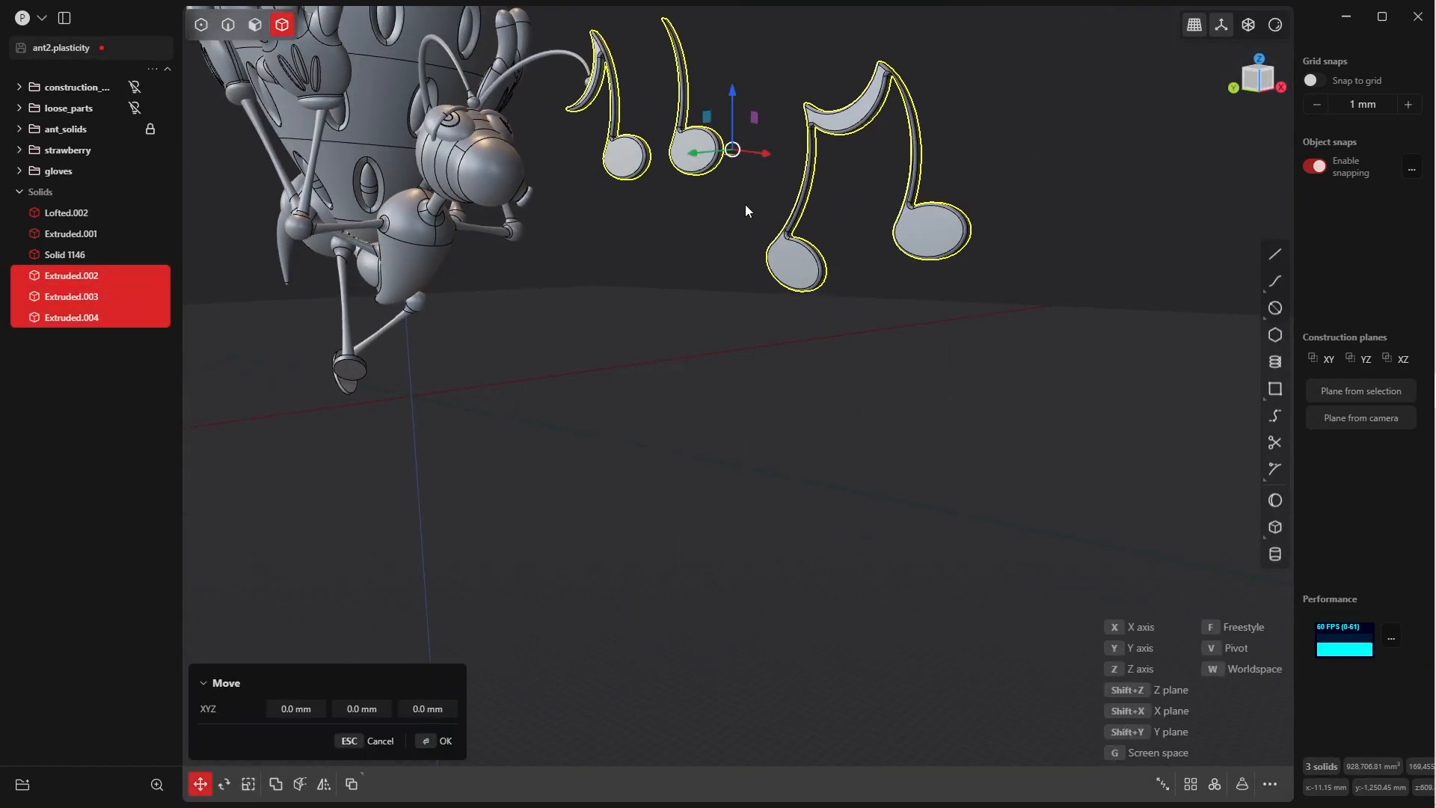
left_click_drag(730, 92, 669, 651)
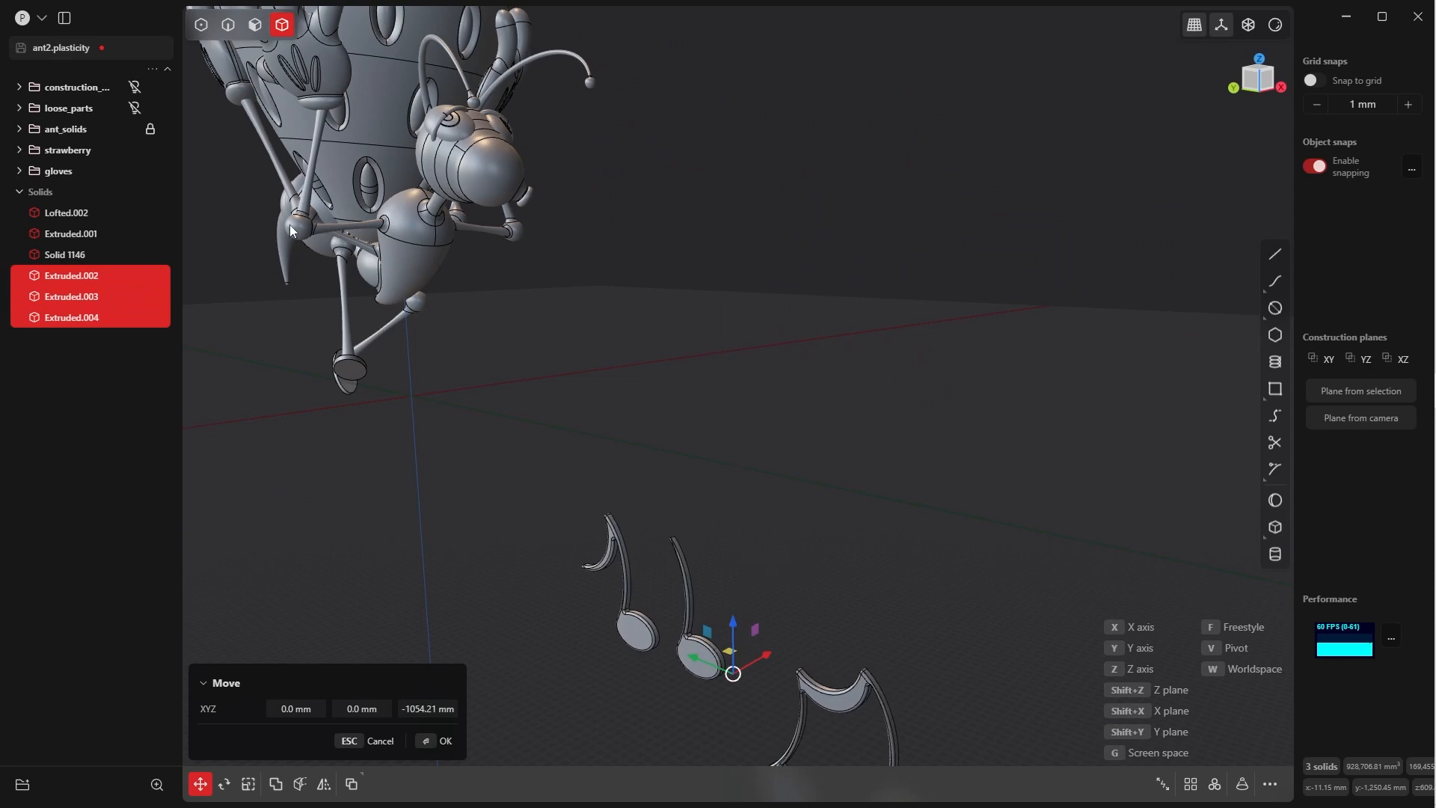
left_click(425, 749)
- Align the three selected notes with the vertical axis in the front view
key("grave")
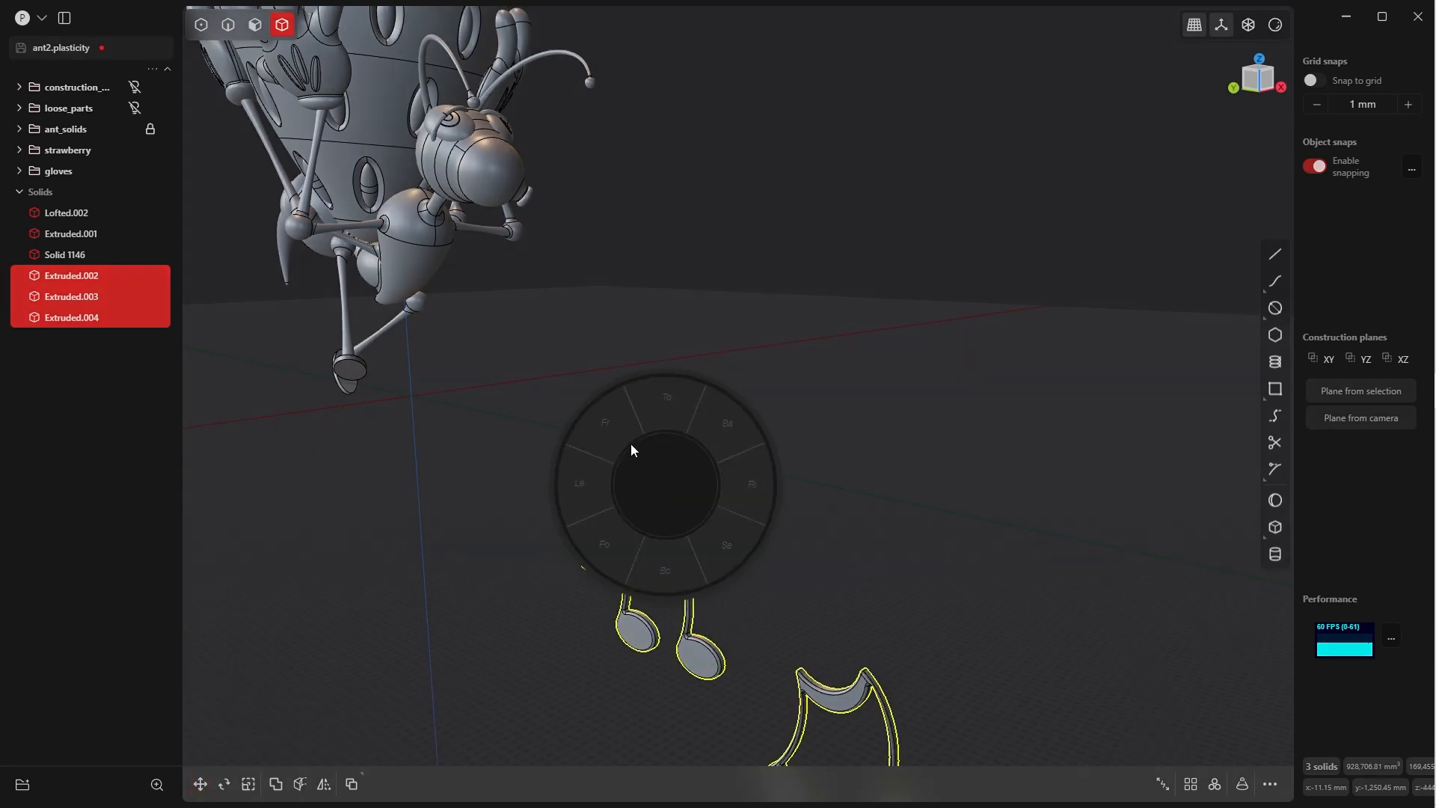
left_click(611, 430)
middle_click_drag(666, 477, 764, 376, "shift")
scroll(712, 449, "up", 6)
middle_click_drag(712, 481, 817, 520, "shift")
key("g")
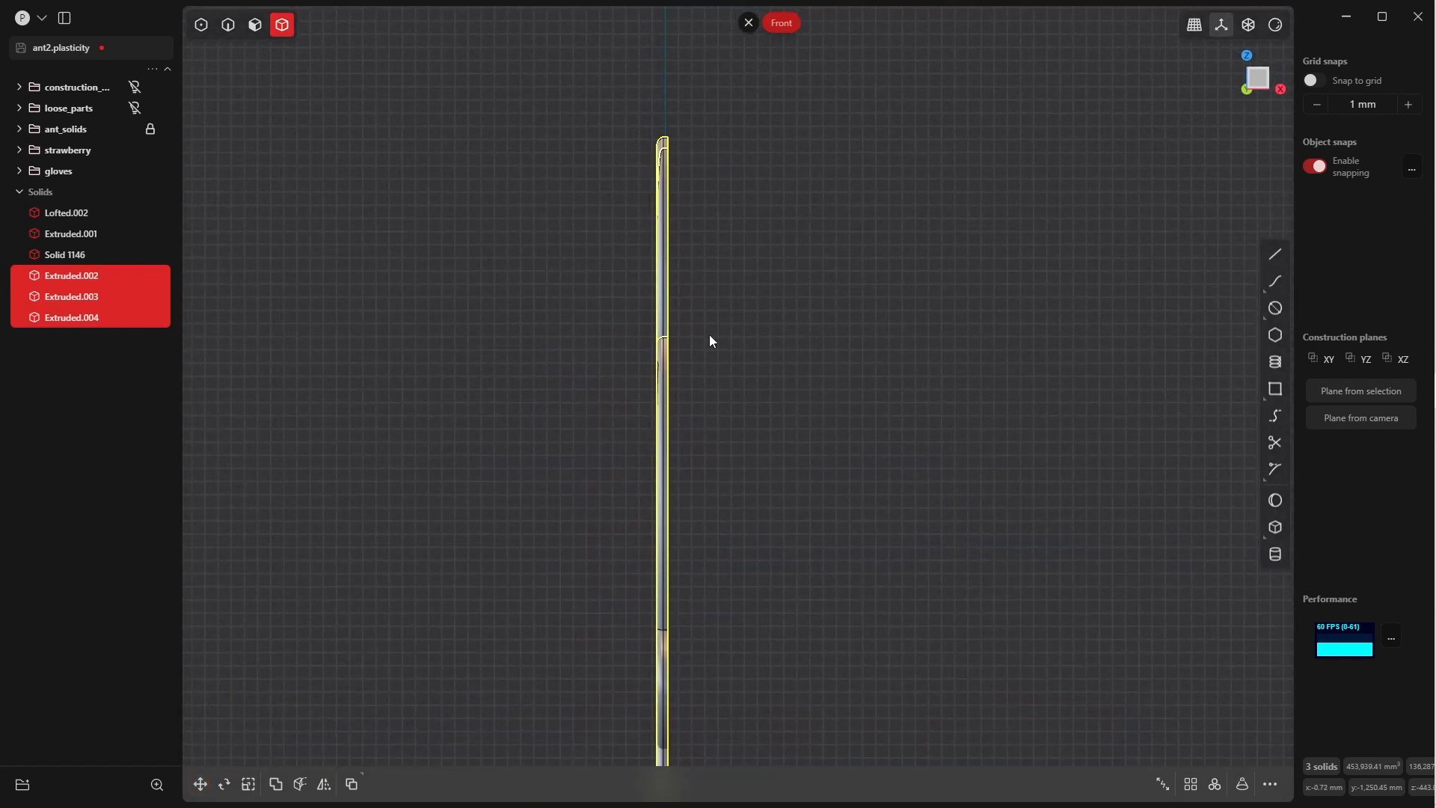
- Try to mirror all three notes together with their halves merged
scroll(709, 334, "down", 3)
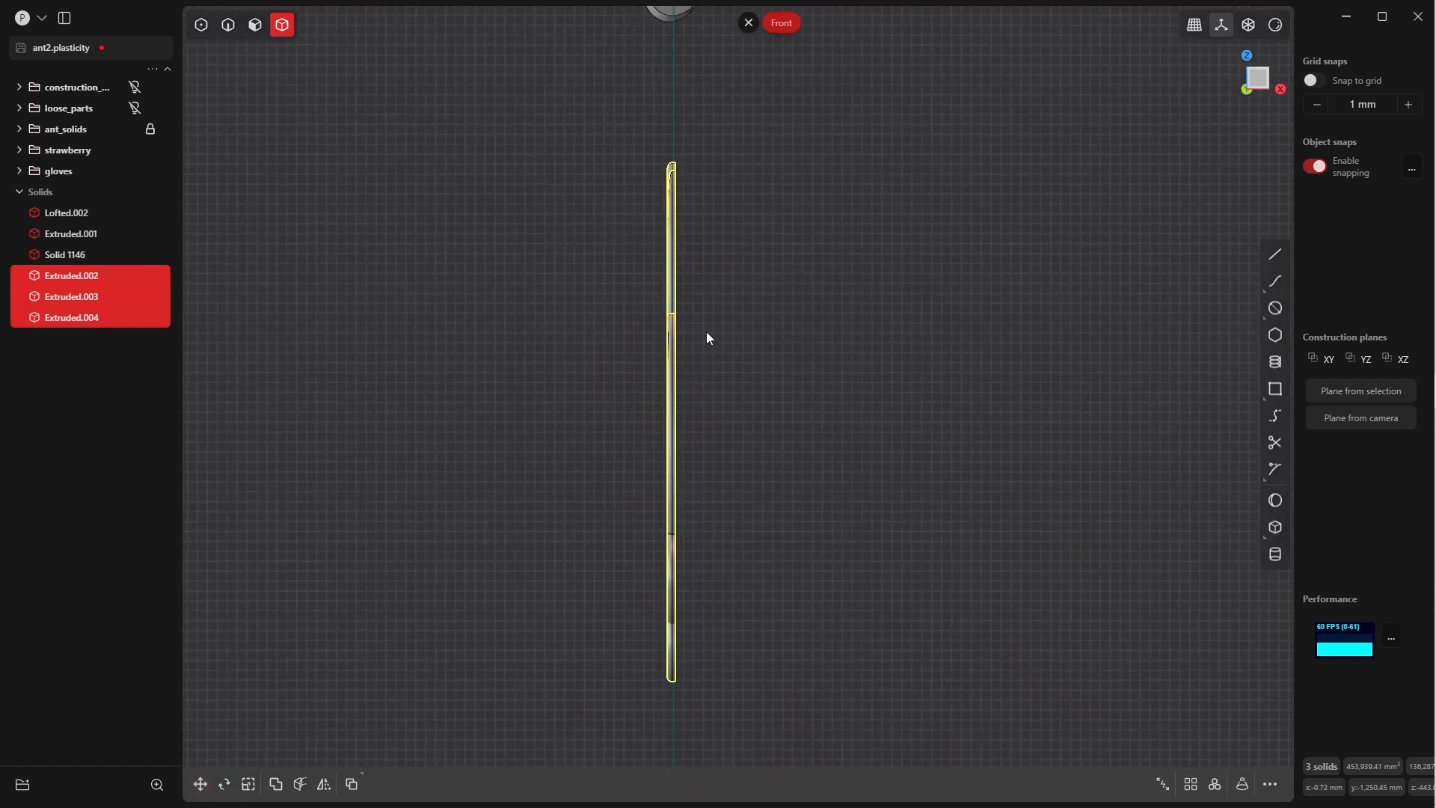
key("alt+x")
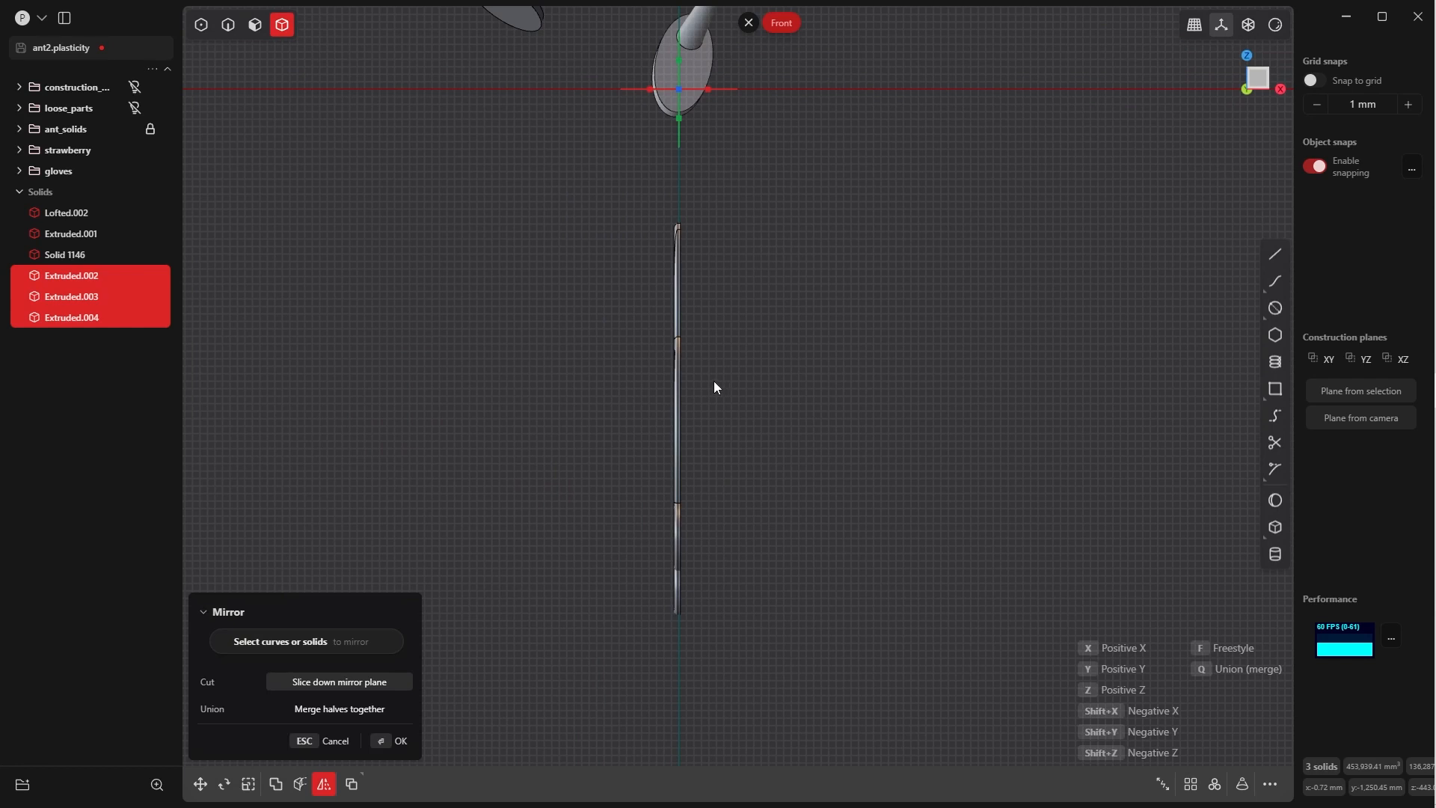
left_click(323, 716)
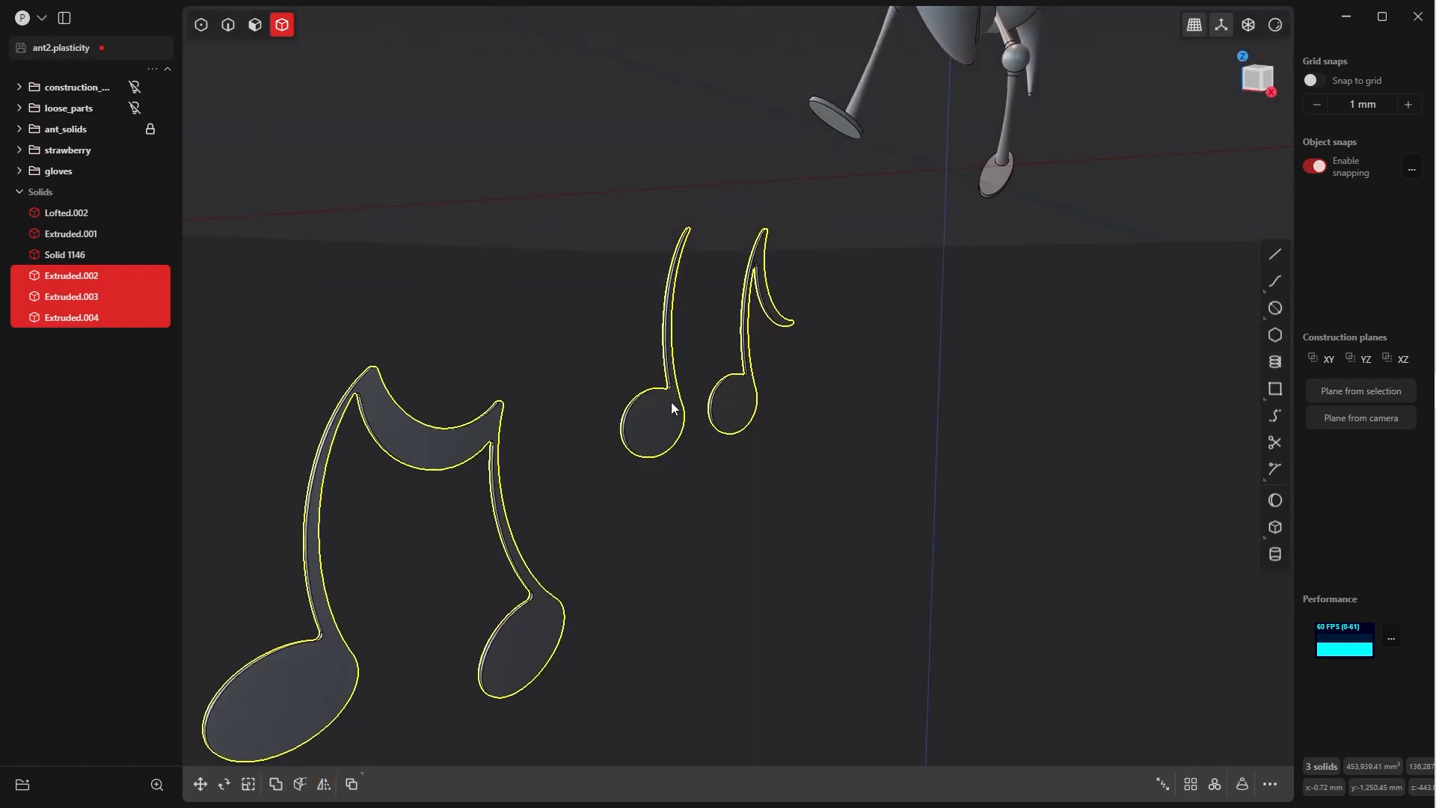
key("Escape")
key("Tab")
left_click(644, 557)
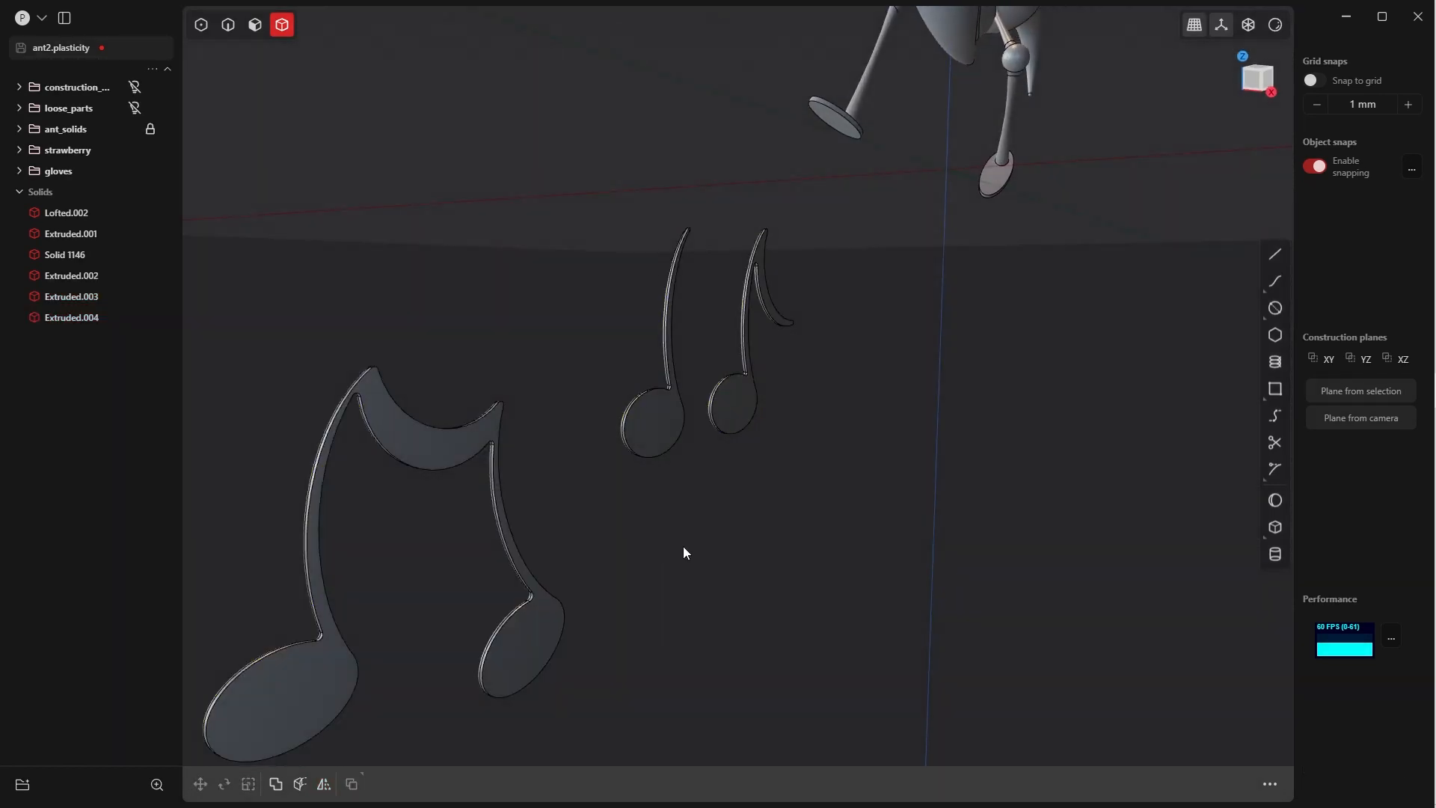
- Mirror the beamed note so that it is rounded on both sides
left_click(539, 653)
key("grave")
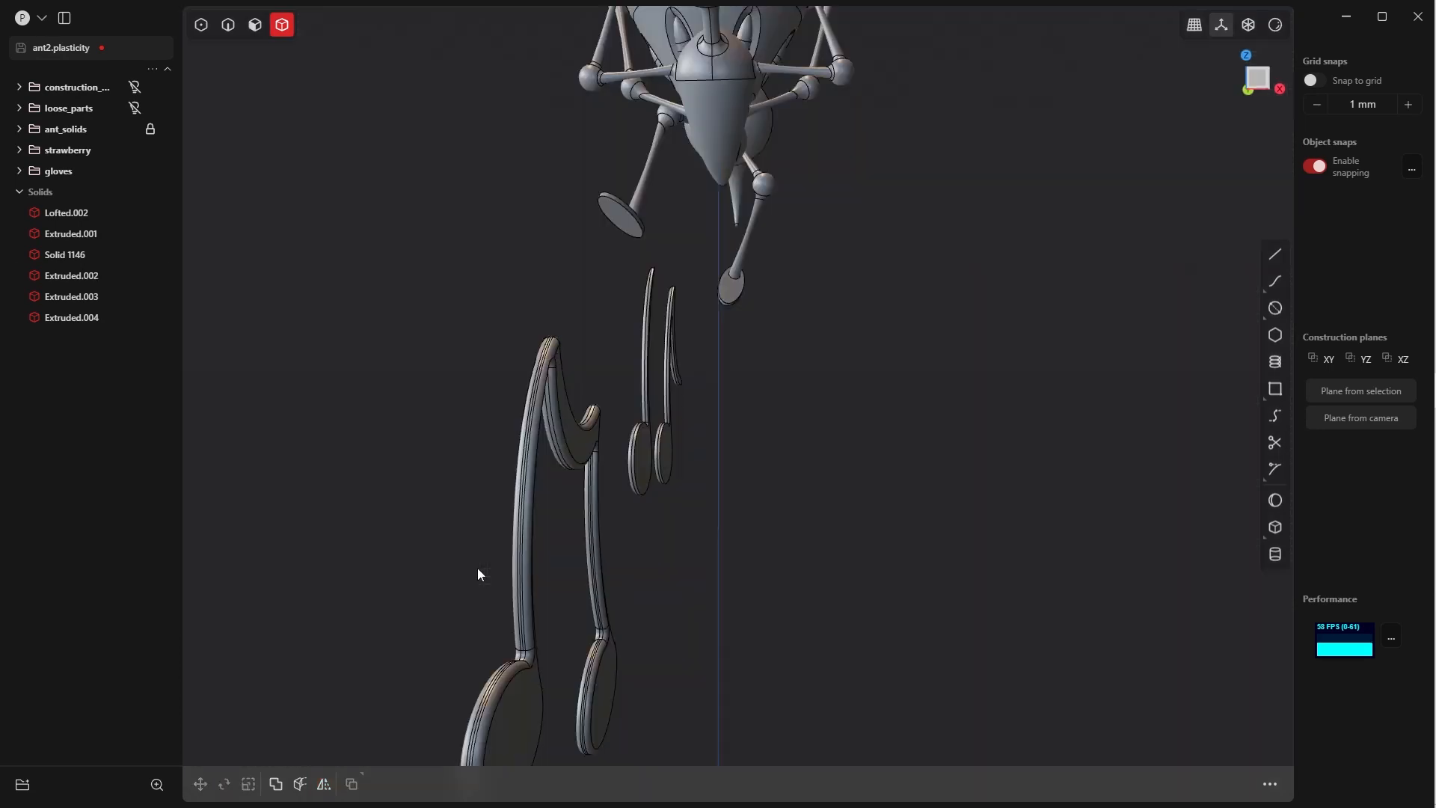
middle_click_drag(477, 567, 585, 449)
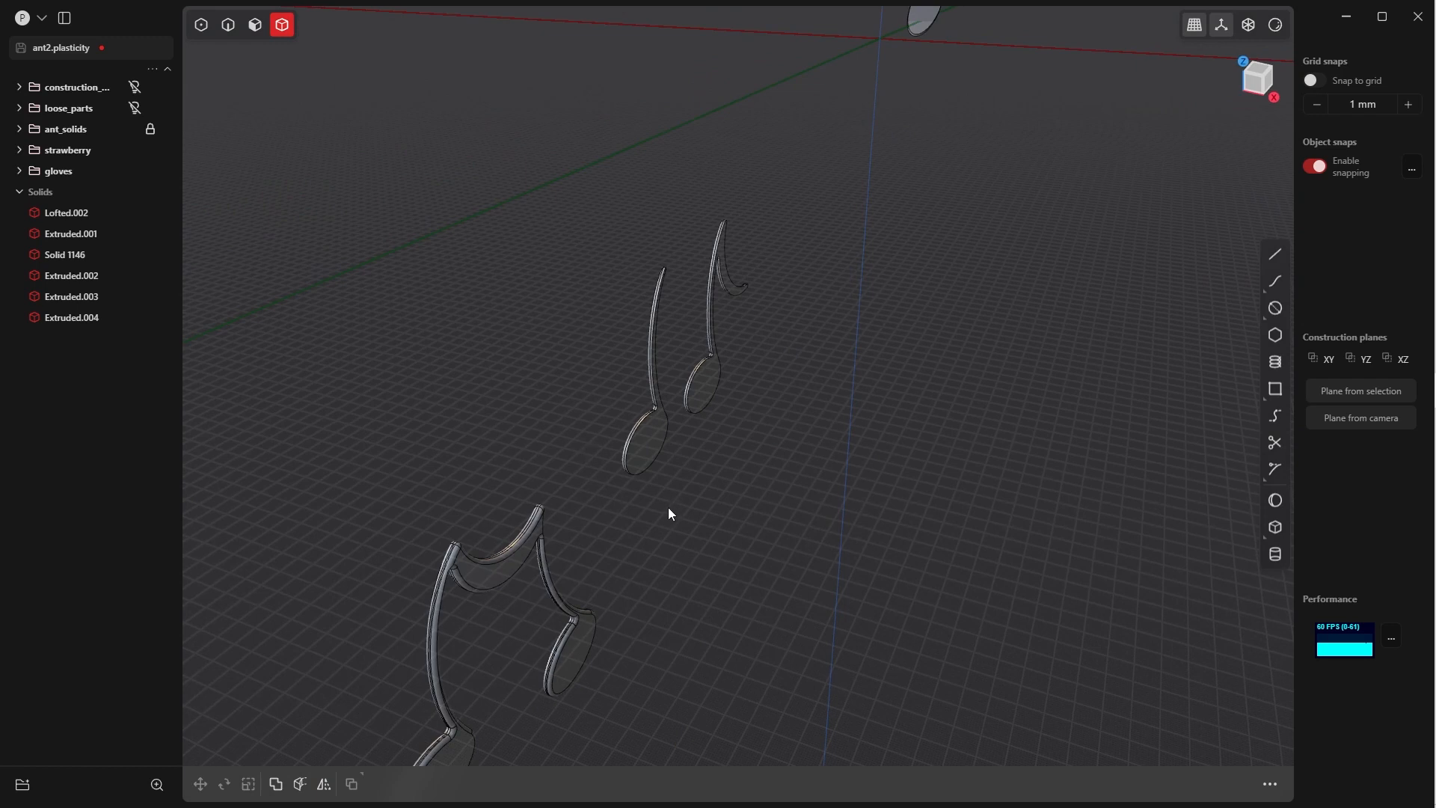
- Mirror the plain note in the negative X direction, slicing it at the mirror plane and merging the halves
left_click(644, 433)
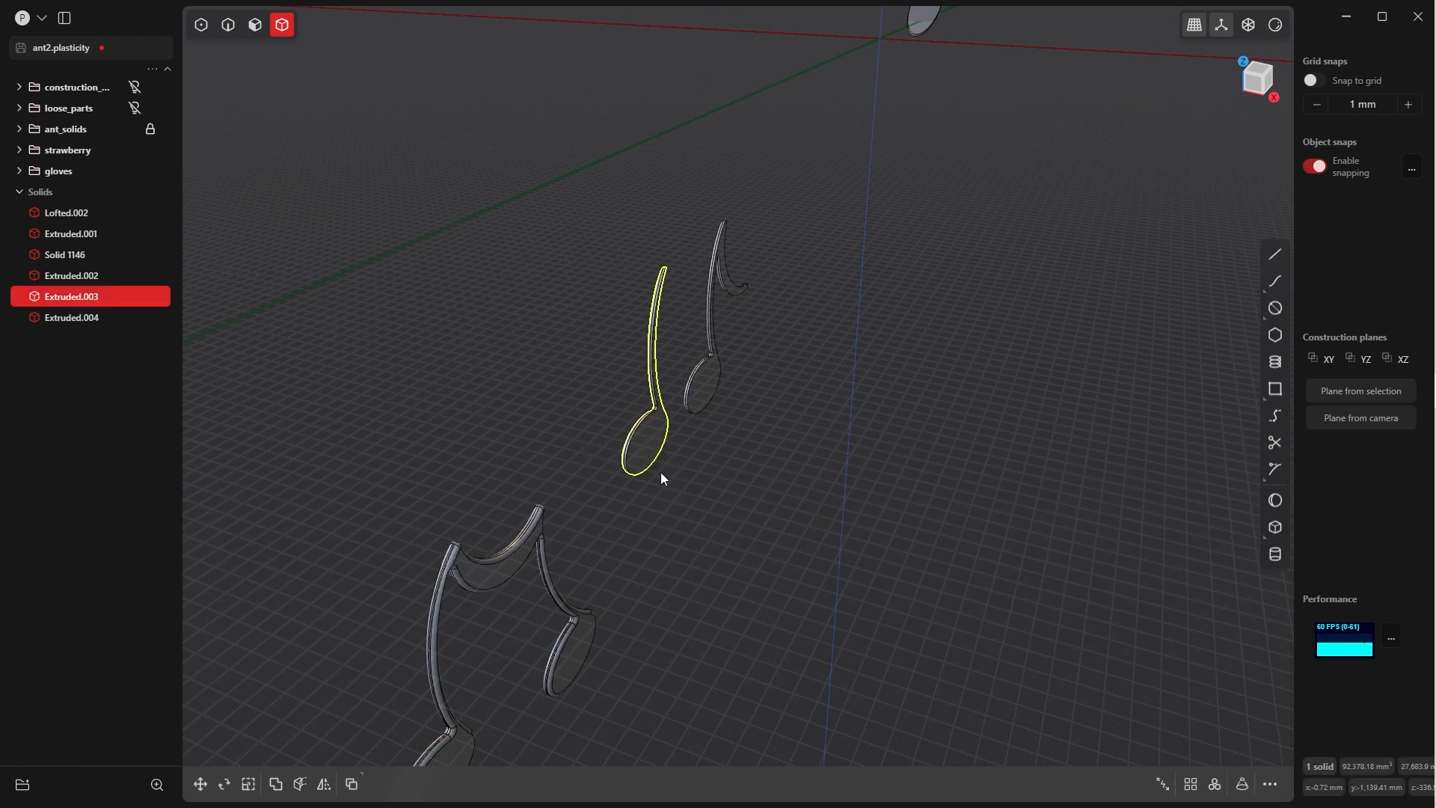
key("alt+x")
left_click(849, 44)
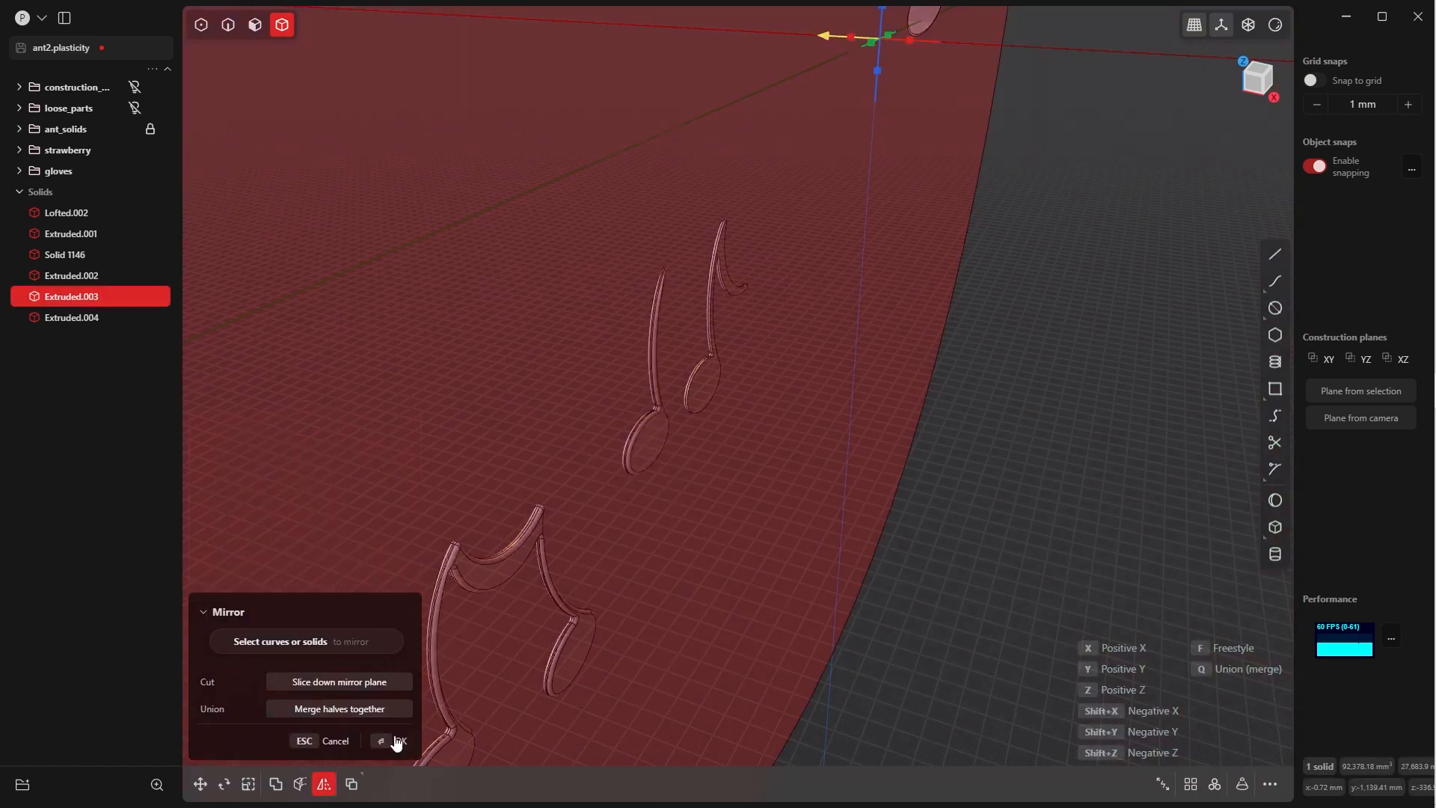
left_click(397, 741)
- Mirror the flagged note in the negative X direction, slicing it at the mirror plane and merging the halves
scroll(635, 533, "up", 3)
left_click(645, 452)
key("alt+x")
scroll(610, 478, "down", 5)
key("shift+x")
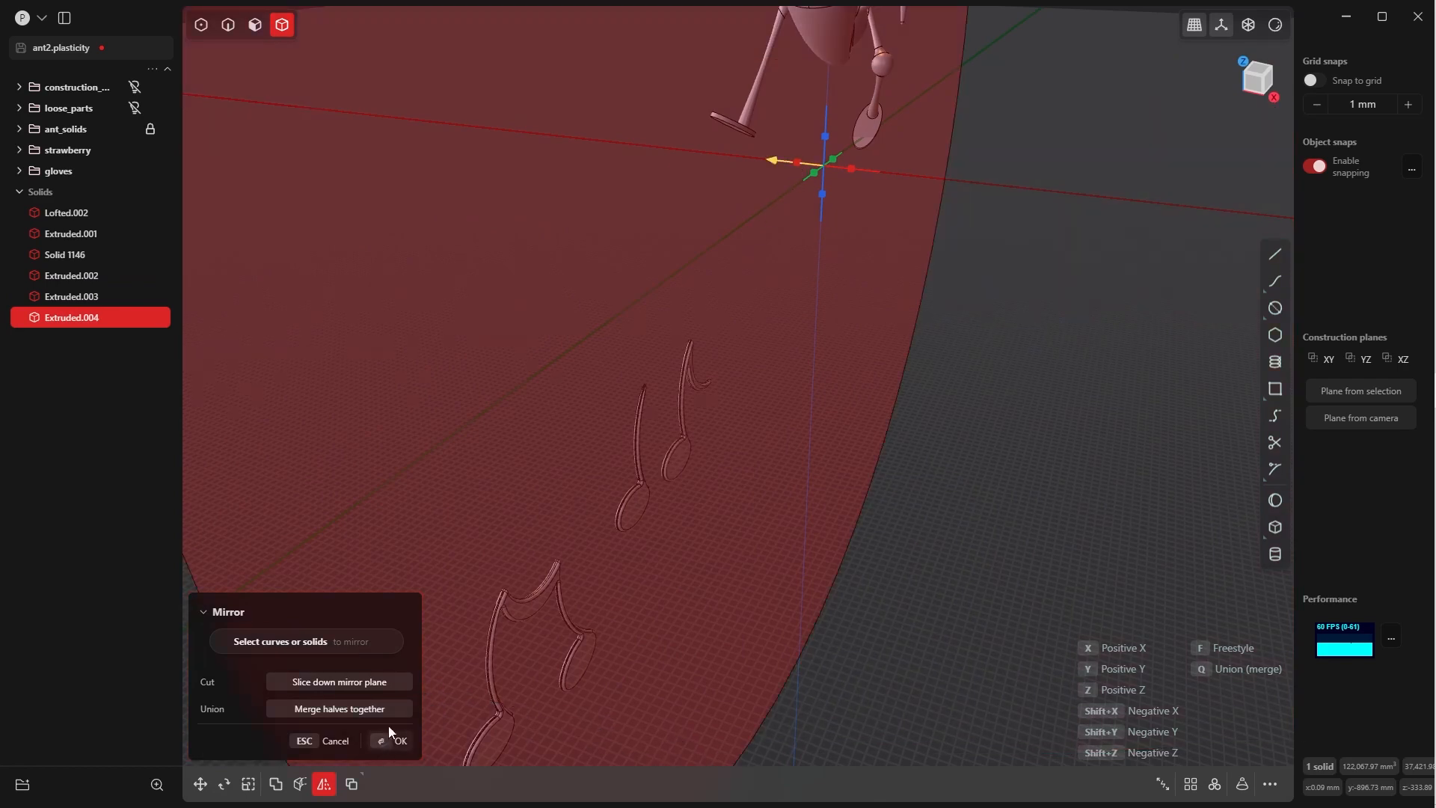
left_click(388, 735)
left_click(689, 550)
middle_click_drag(690, 550, 391, 346)
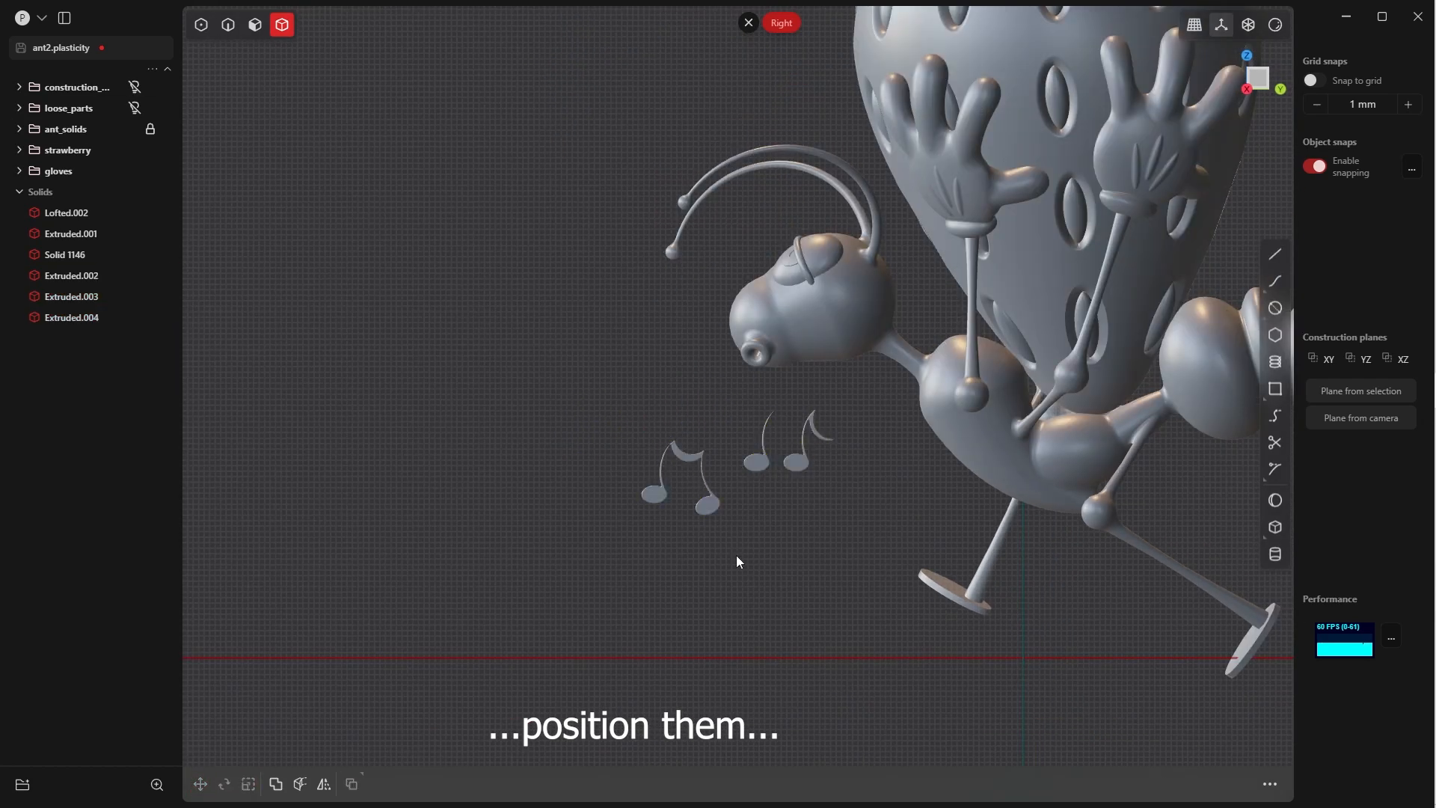
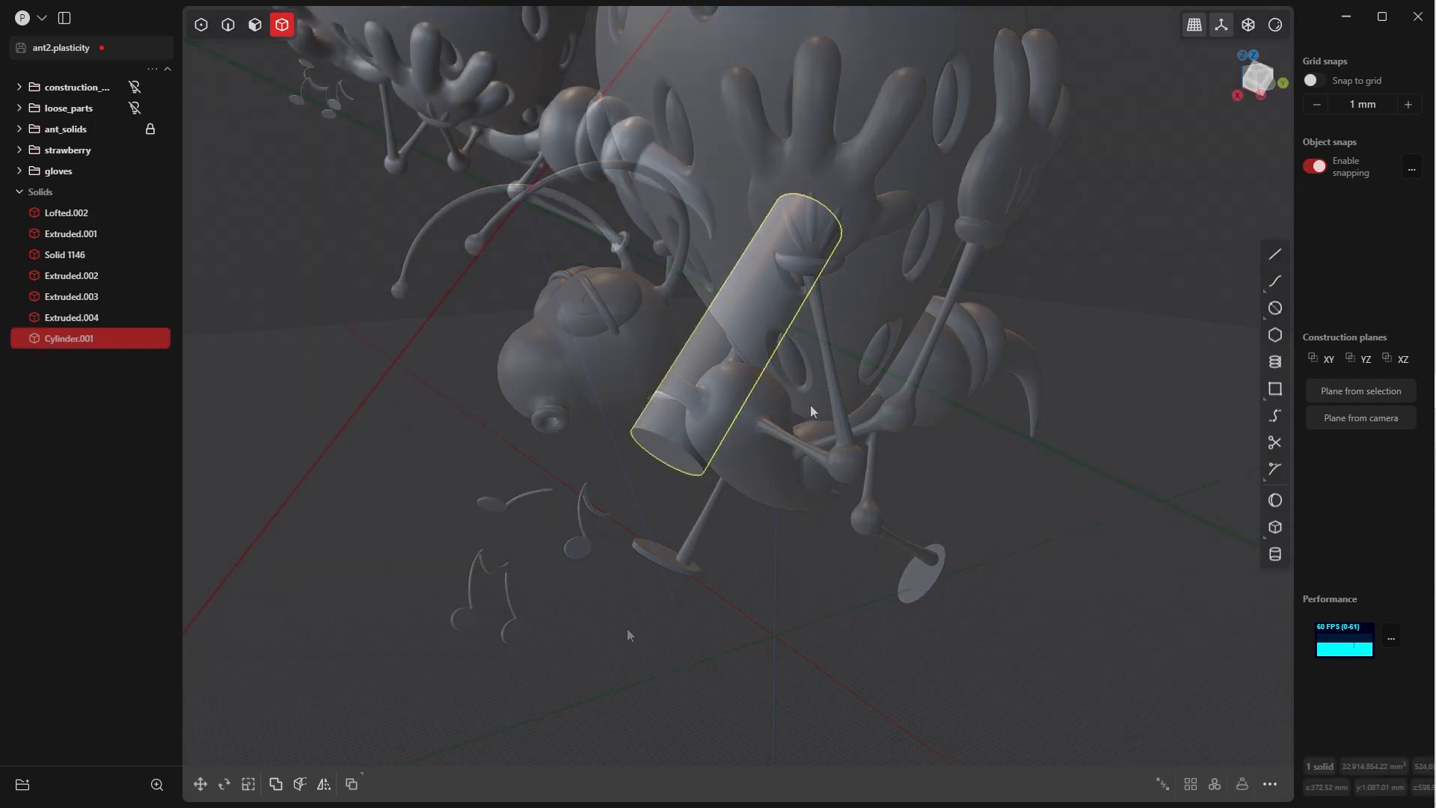
- Delete the curved side face of the cylinder behind the ant, keeping only its two circular end caps
middle_click_drag(810, 406, 666, 392)
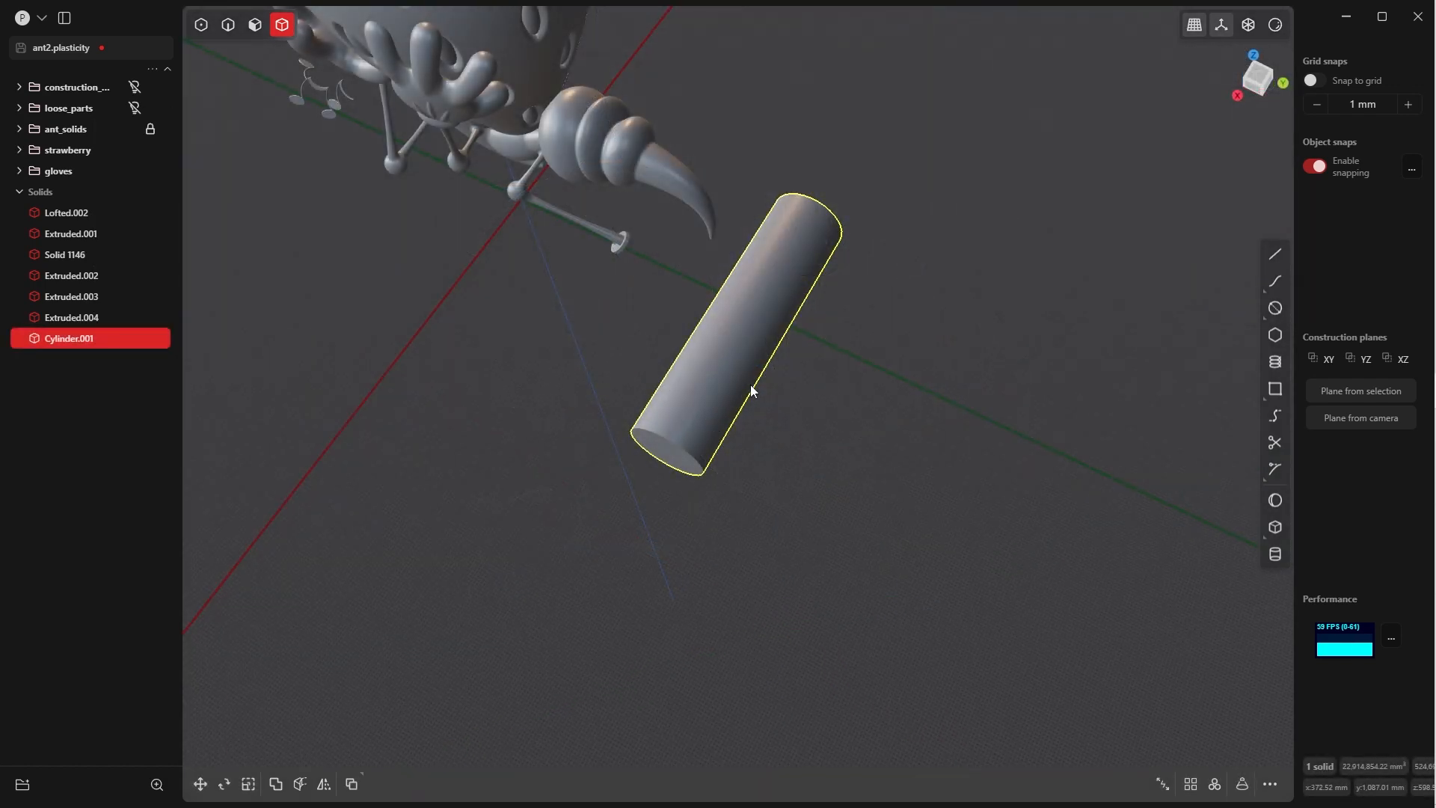
key("Tab")
left_click(671, 423)
left_click(738, 381)
key("o")
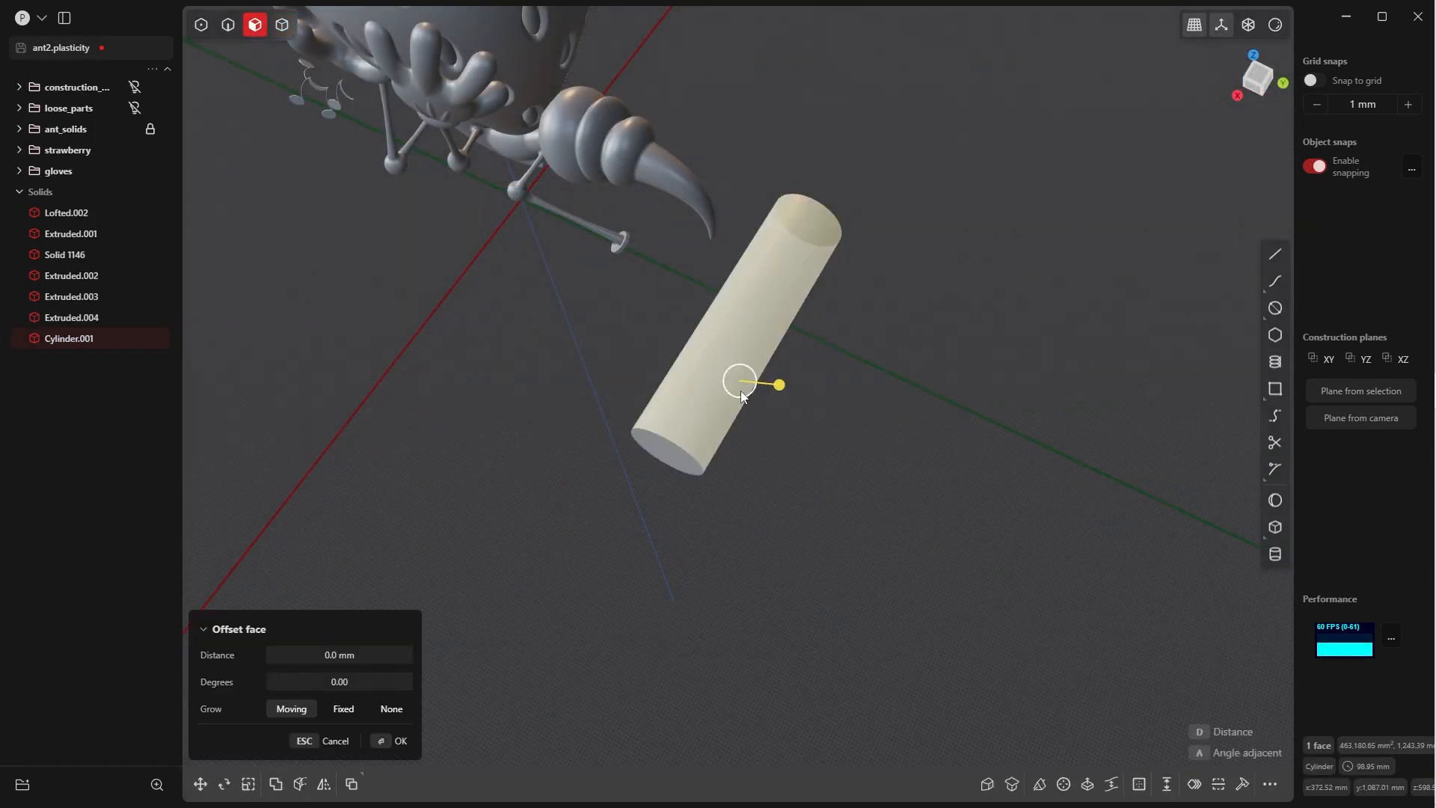
key("Delete")
- Scale the cylinder's end cap at the positive X end uniformly to about 0.534
middle_click_drag(734, 406, 728, 383)
key("Tab")
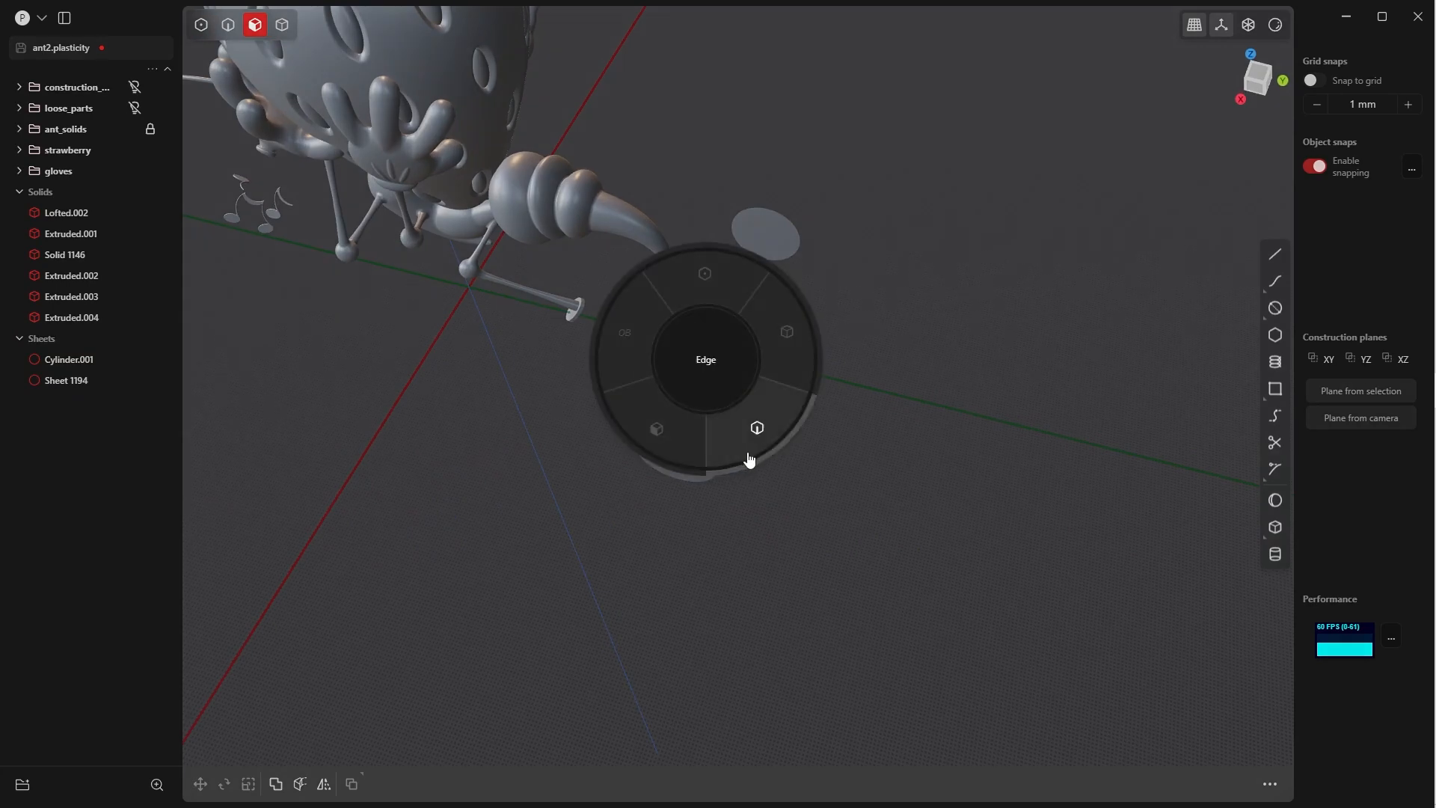
left_click(750, 456)
left_click(691, 456)
key("grave")
left_click(685, 370)
key("grave")
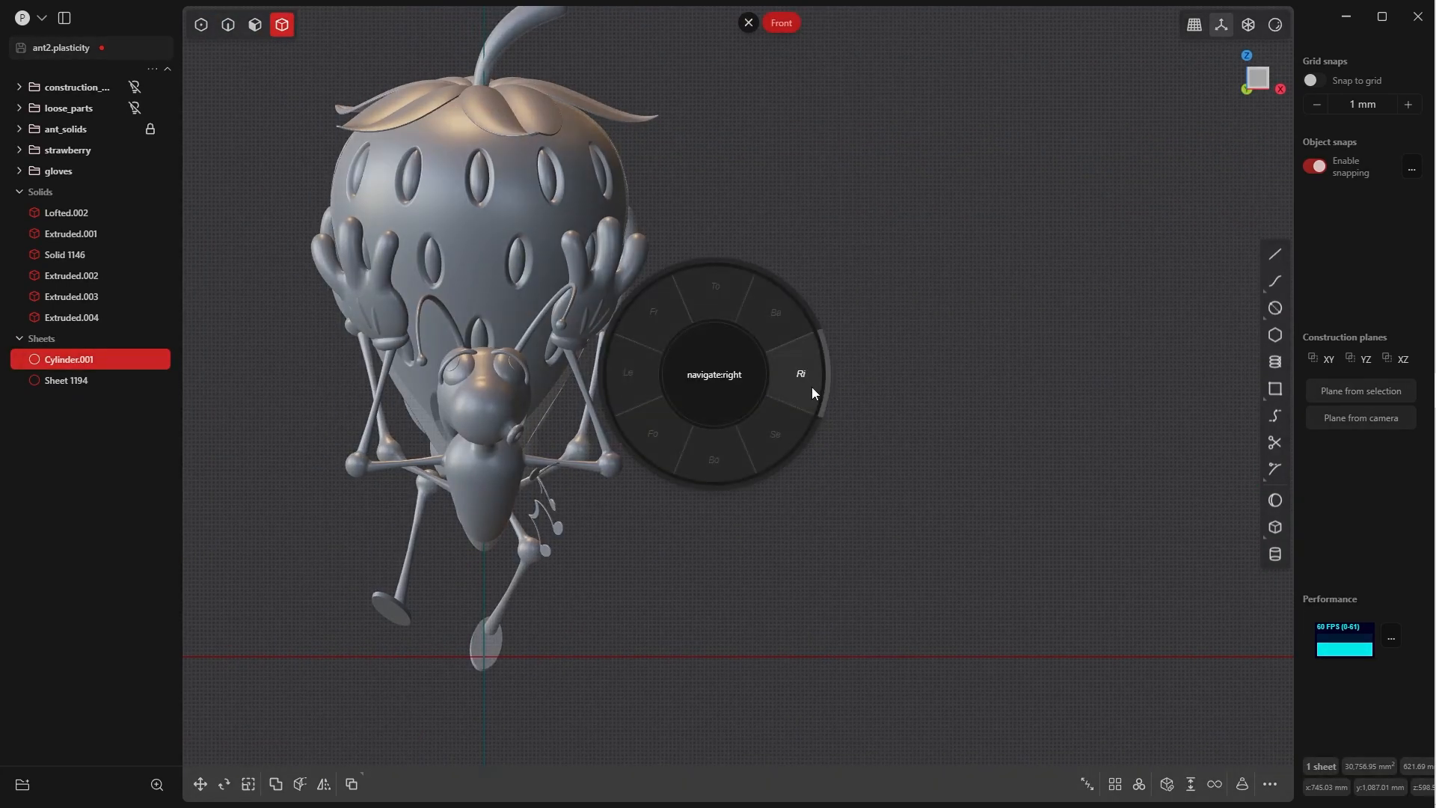
left_click(814, 393)
key("s")
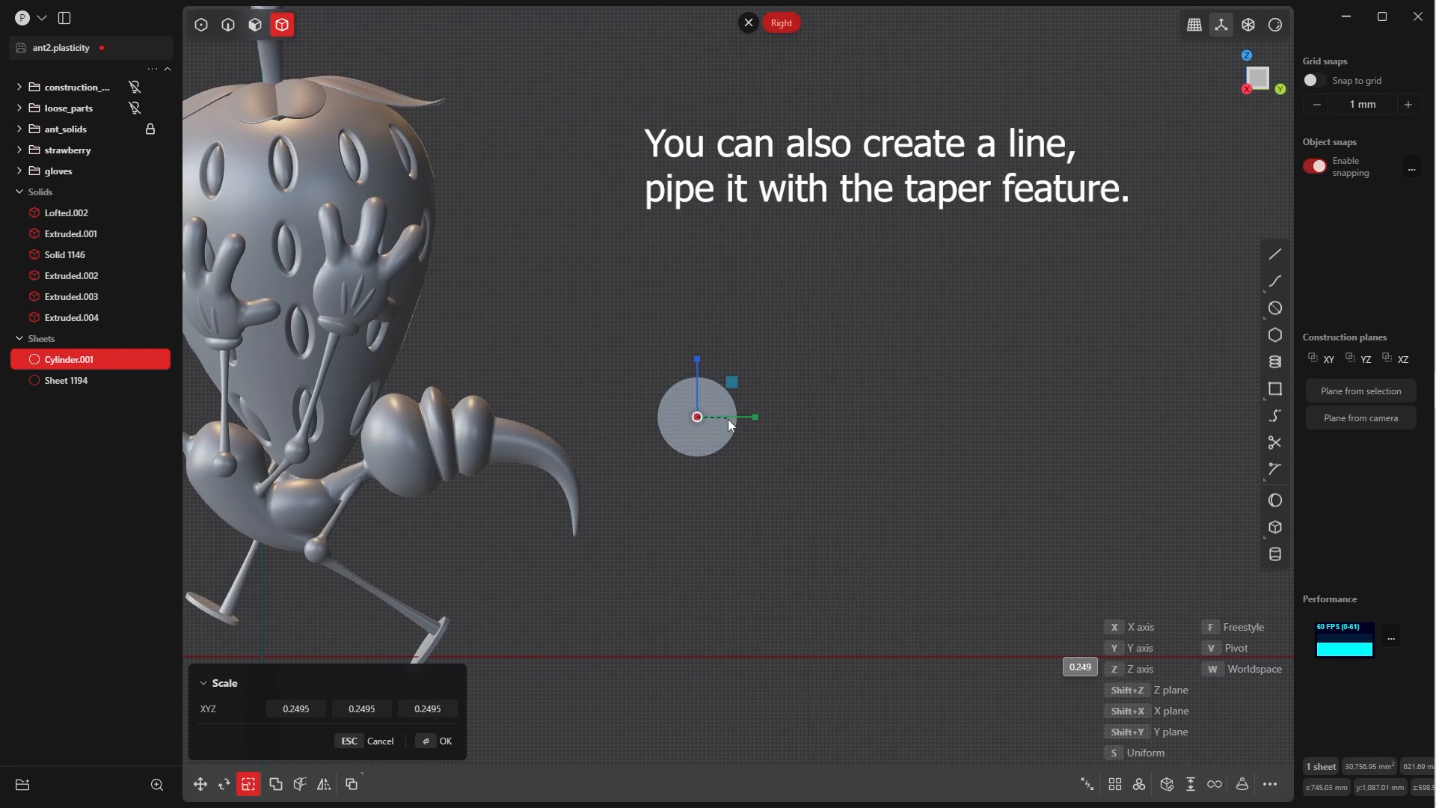
left_click(758, 438)
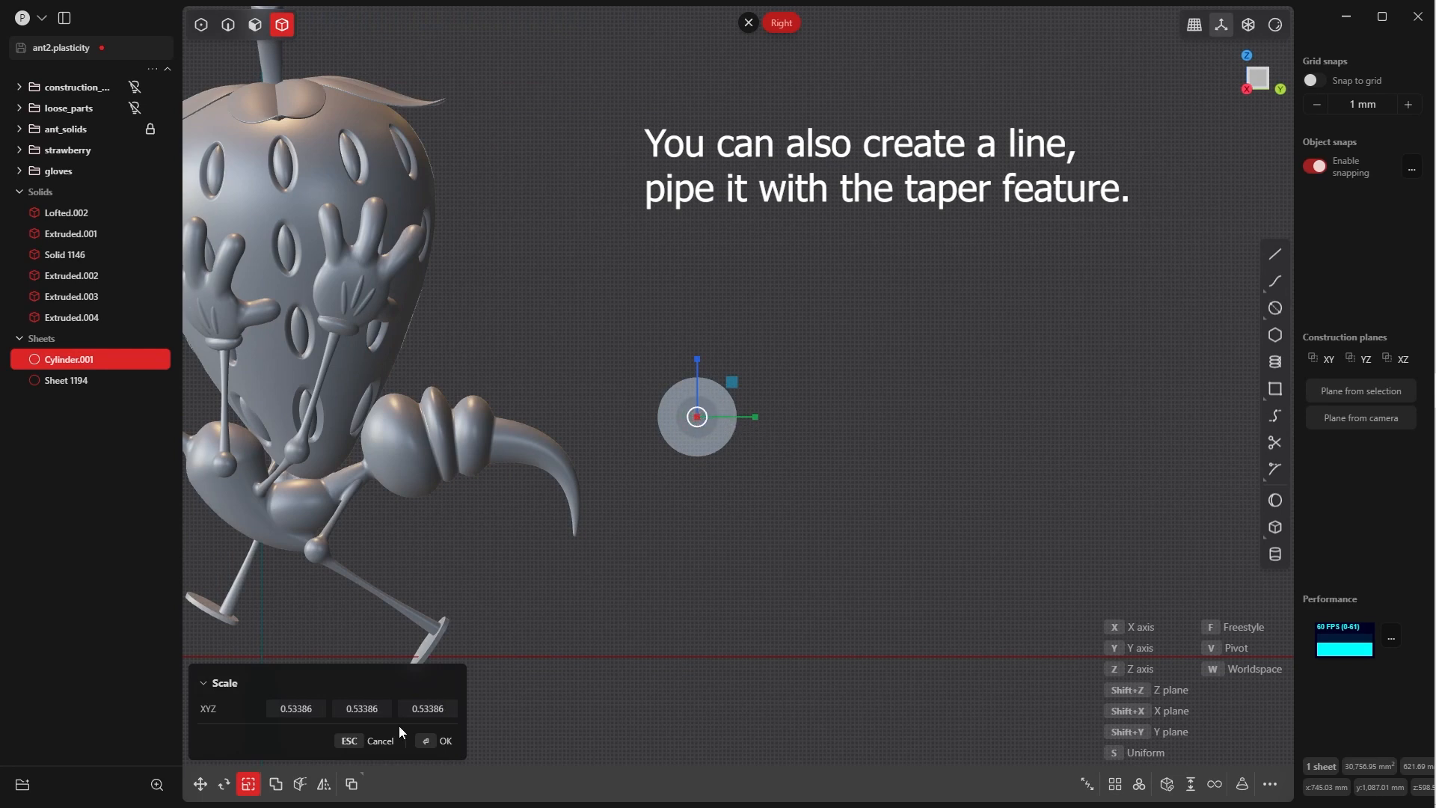
left_click(440, 734)
middle_click_drag(626, 403, 622, 389)
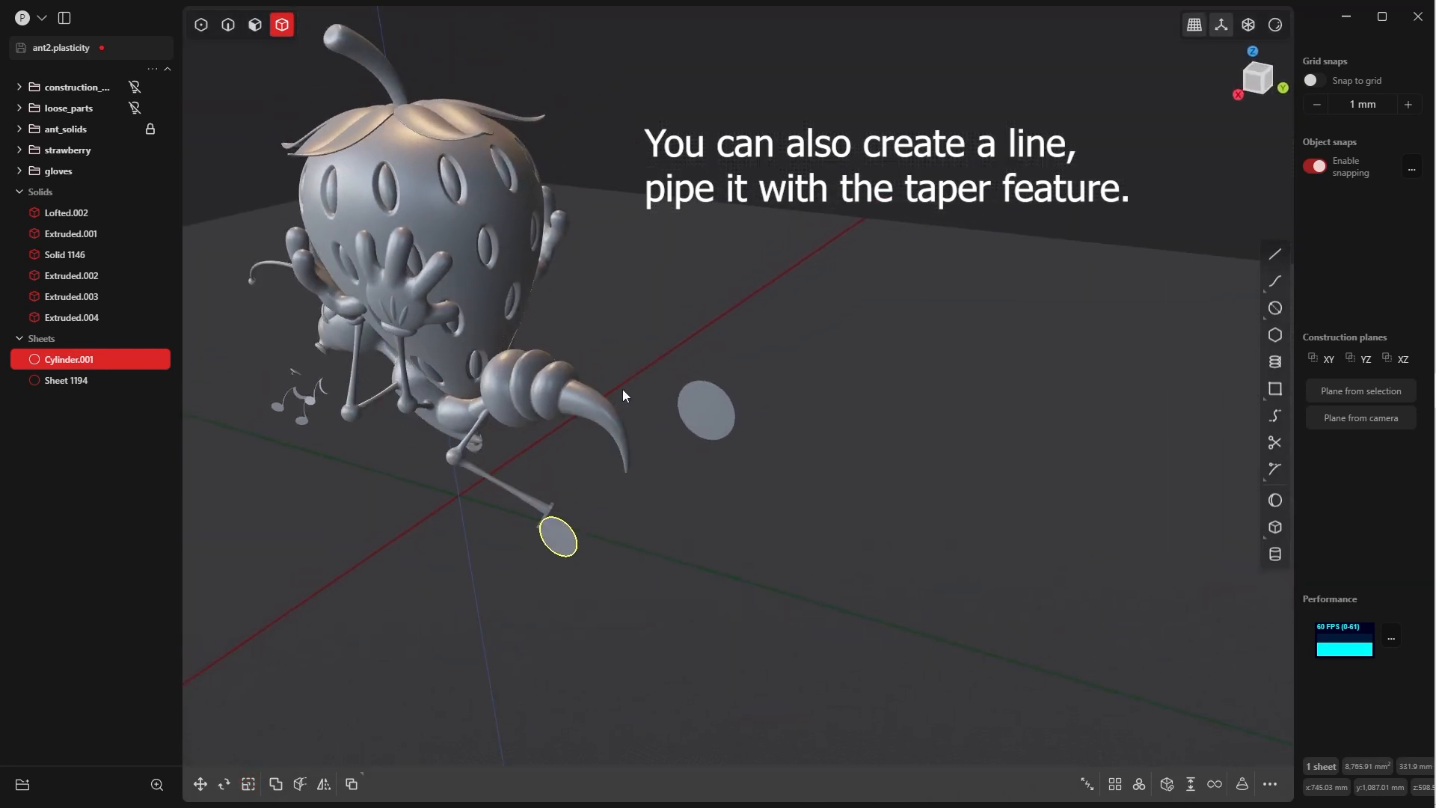
key("Tab")
left_click(735, 421)
left_click(729, 433)
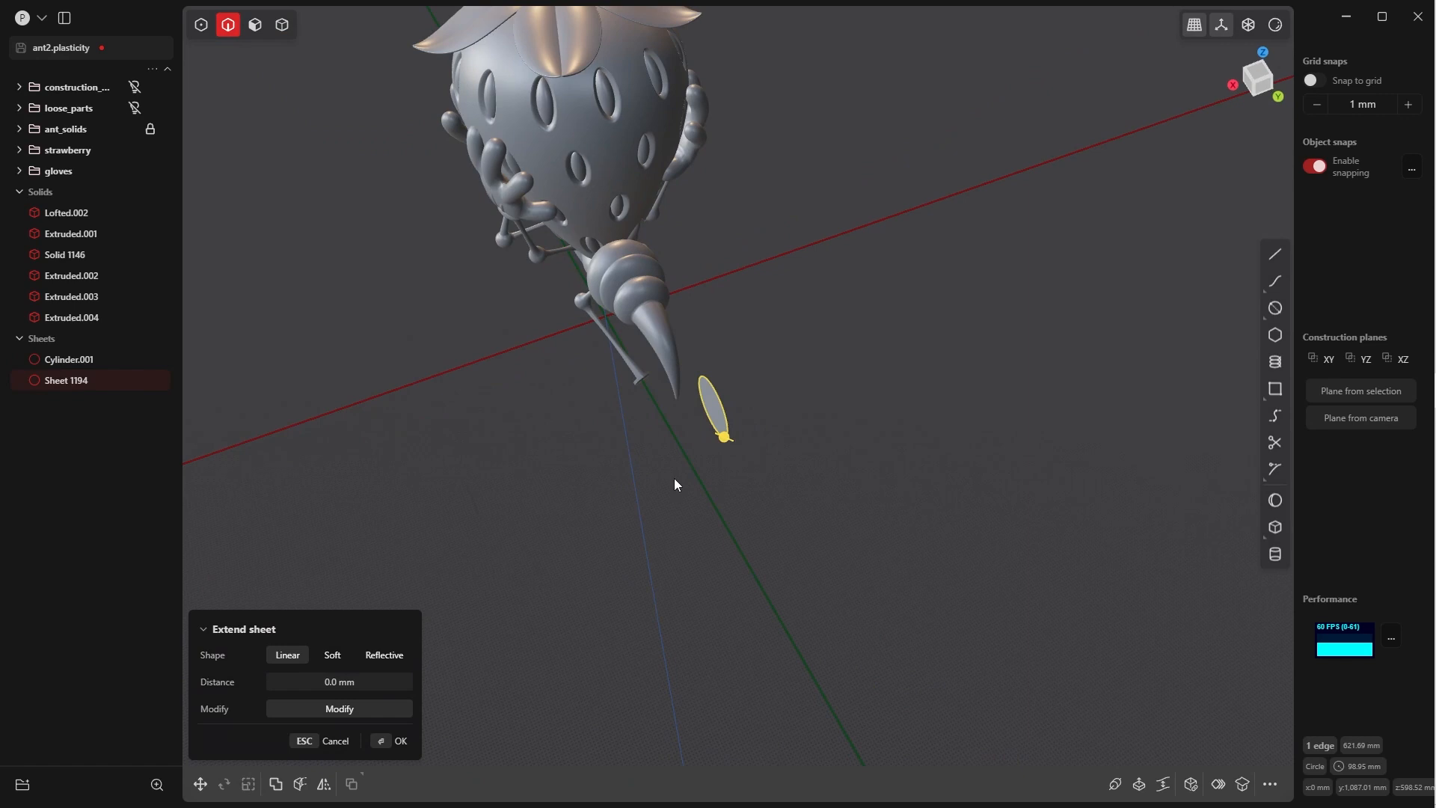
key("4")
key("Escape")
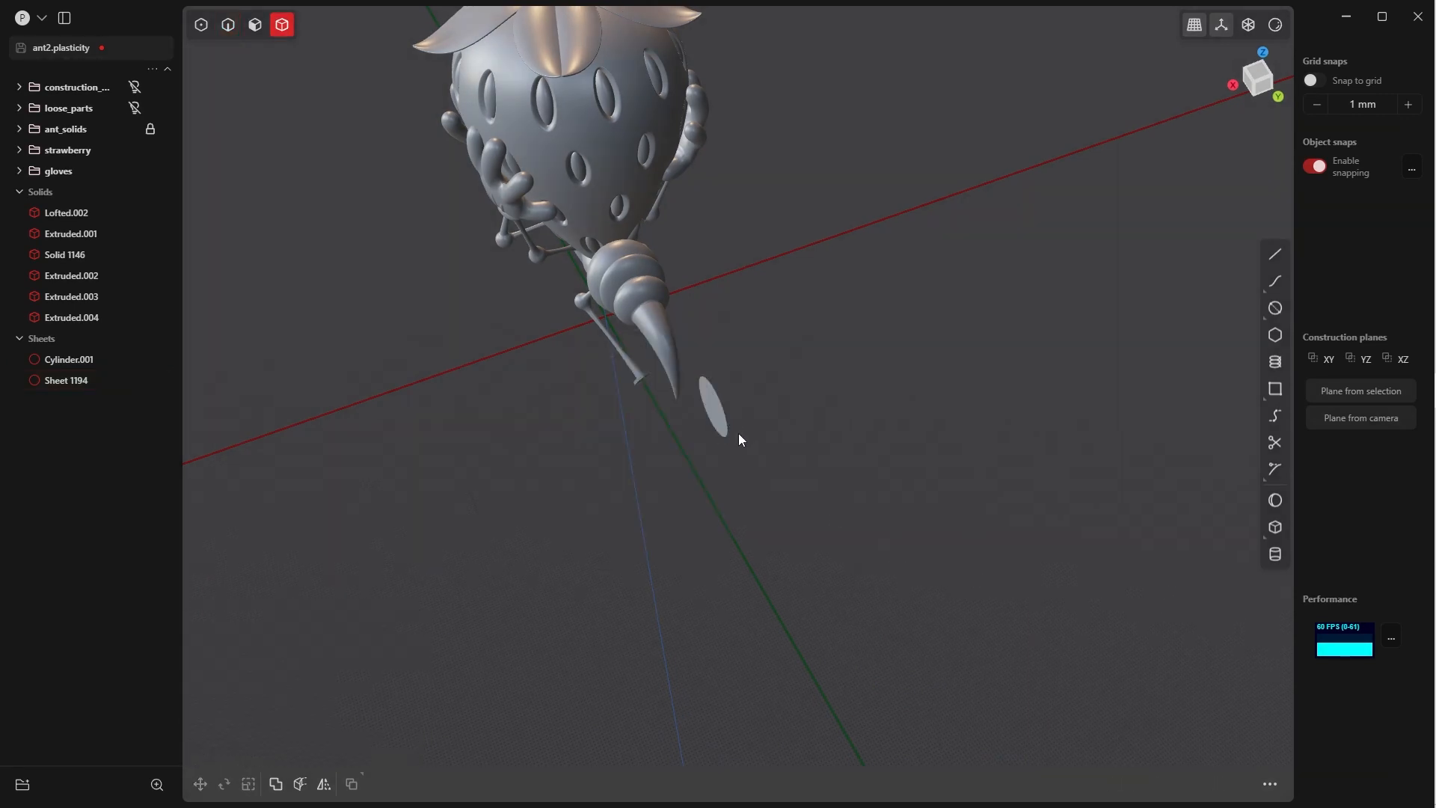
- Move the larger disc about 519 mm in the negative X direction, away from the smaller one
left_click(716, 413)
key("g")
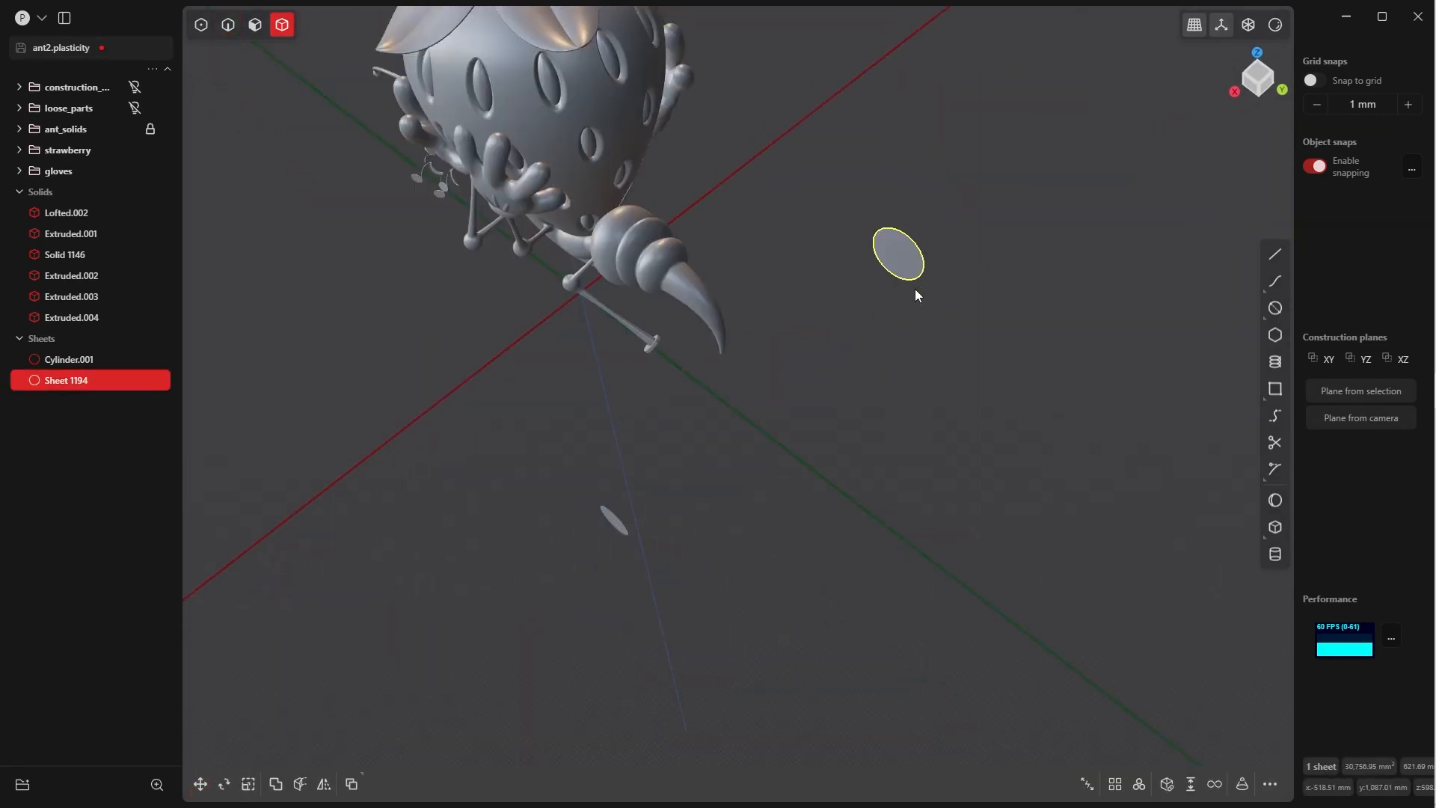
- Loft a straight-sided tapered surface between the circular edges of the large and small discs
key("Tab")
left_click(911, 278)
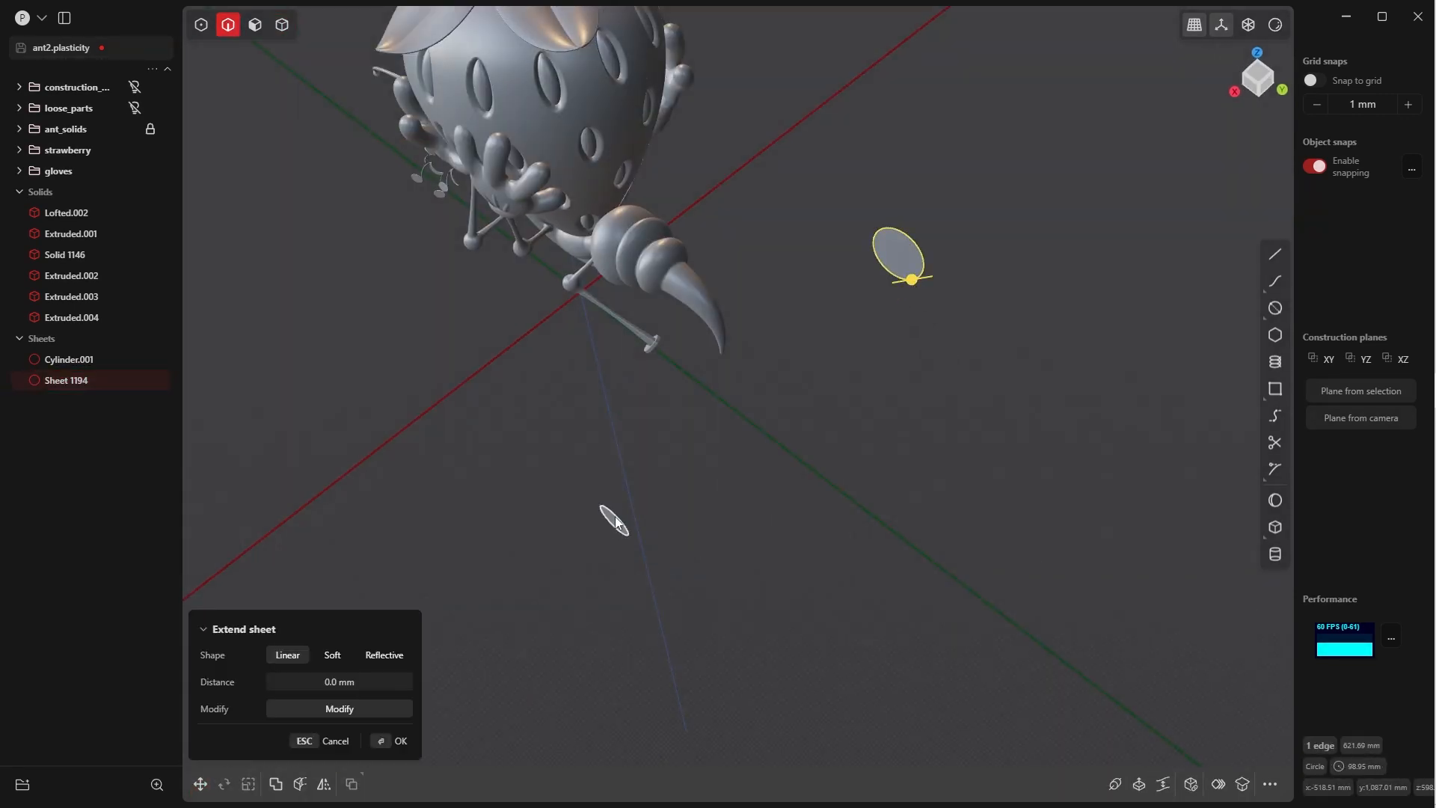
left_click(616, 516)
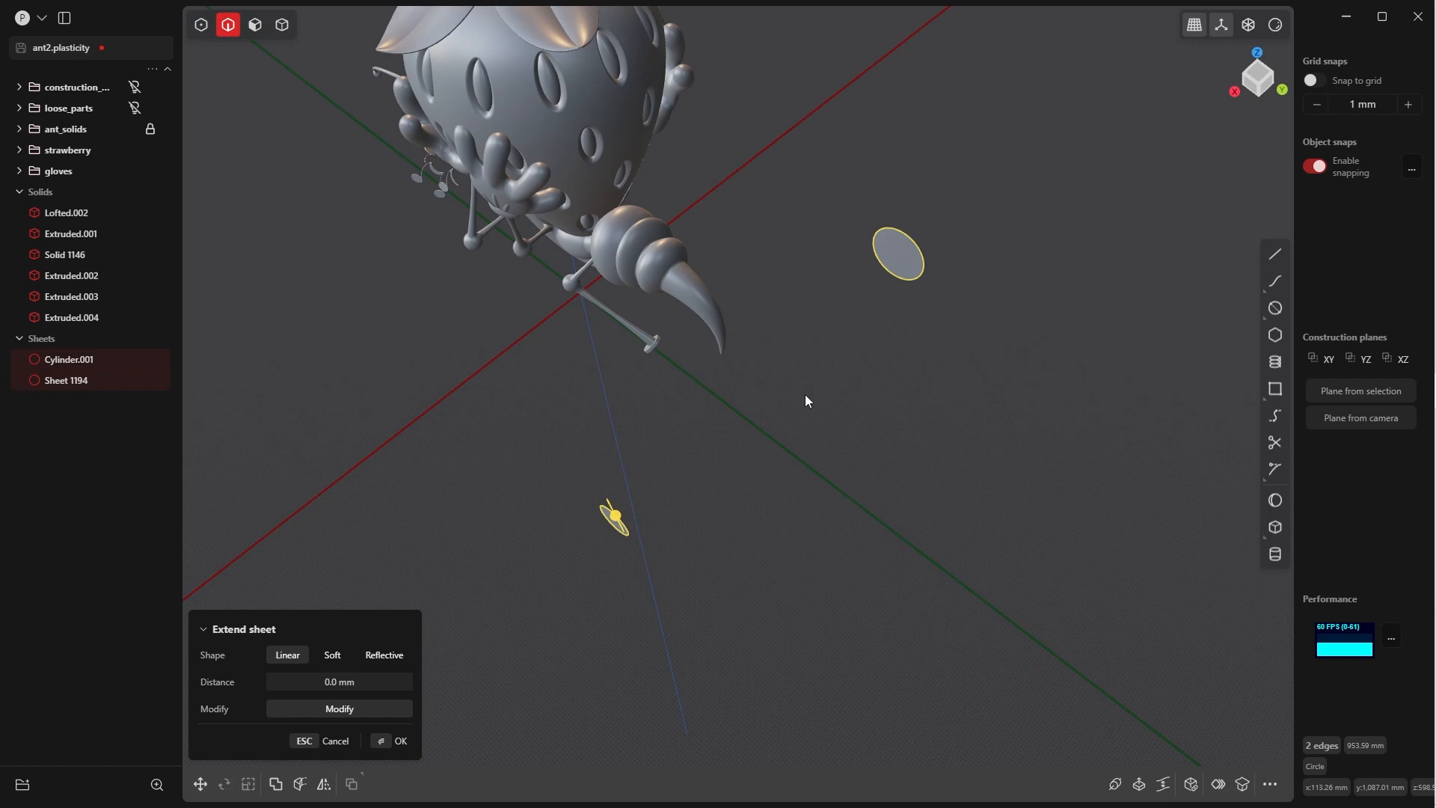
key("l")
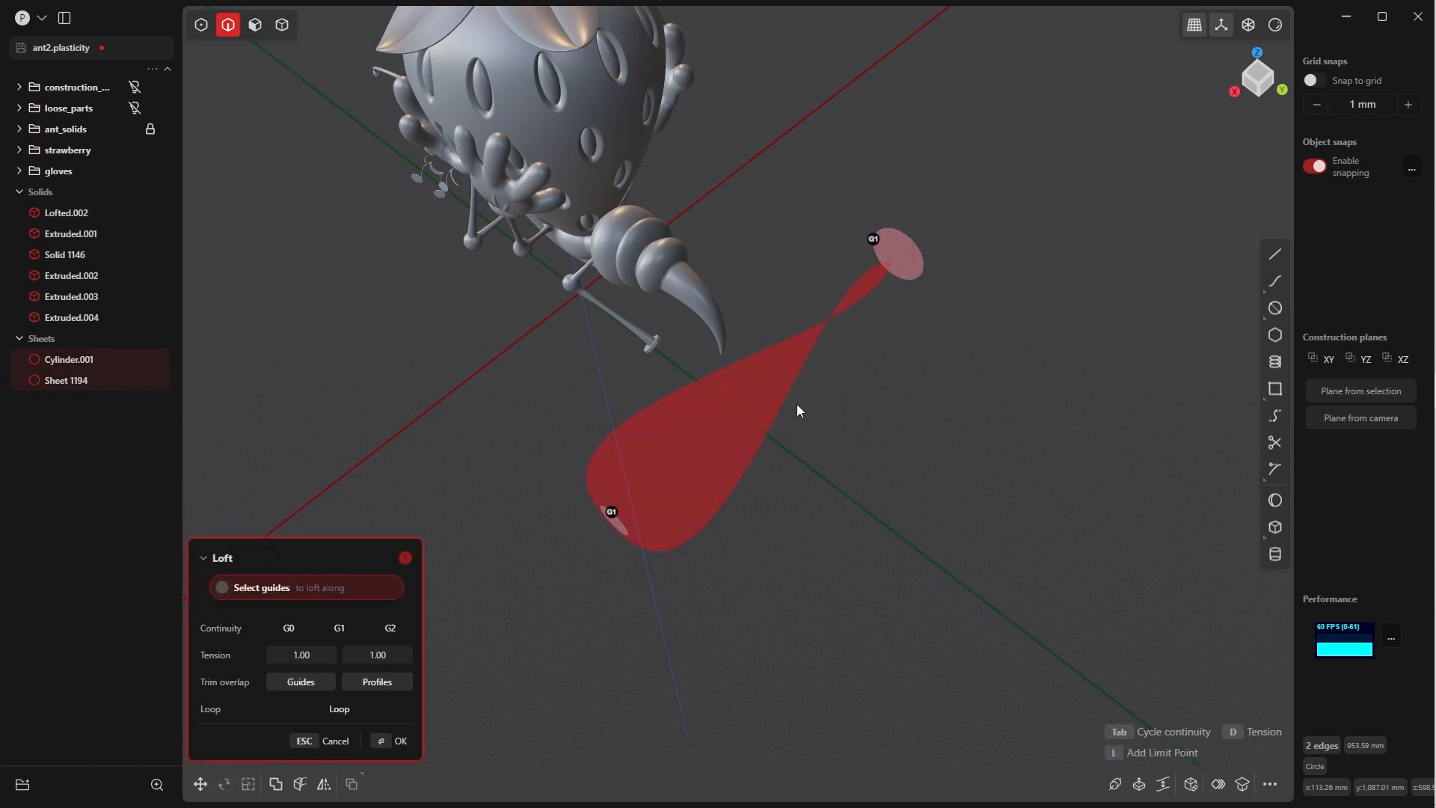
key("Tab")
key("Tab")
left_click(388, 740)
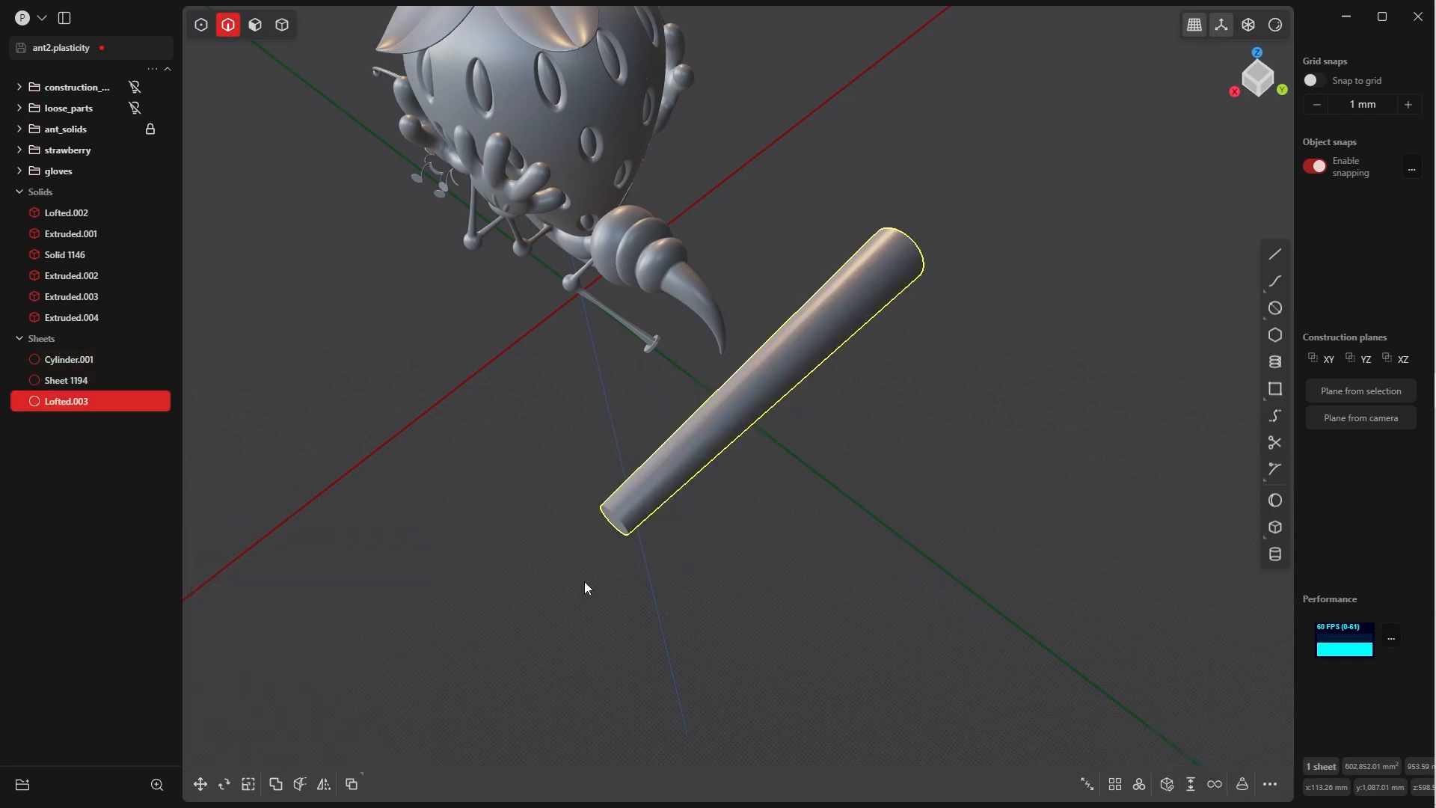
- Join the two end discs and the lofted surface into one closed solid
left_click(584, 581)
key("Tab")
middle_click_drag(810, 320, 877, 436)
left_click_drag(927, 674, 752, 169)
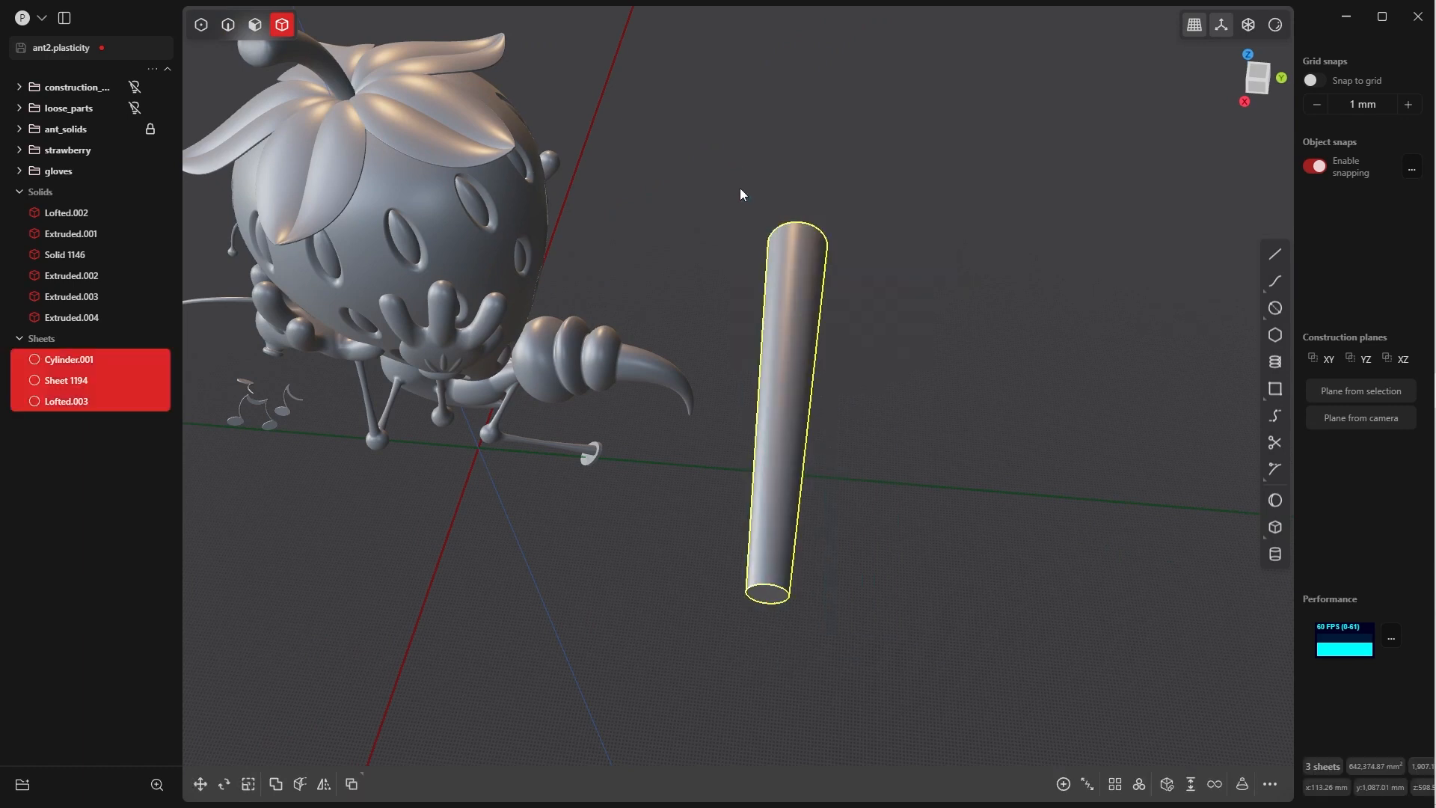
key("j")
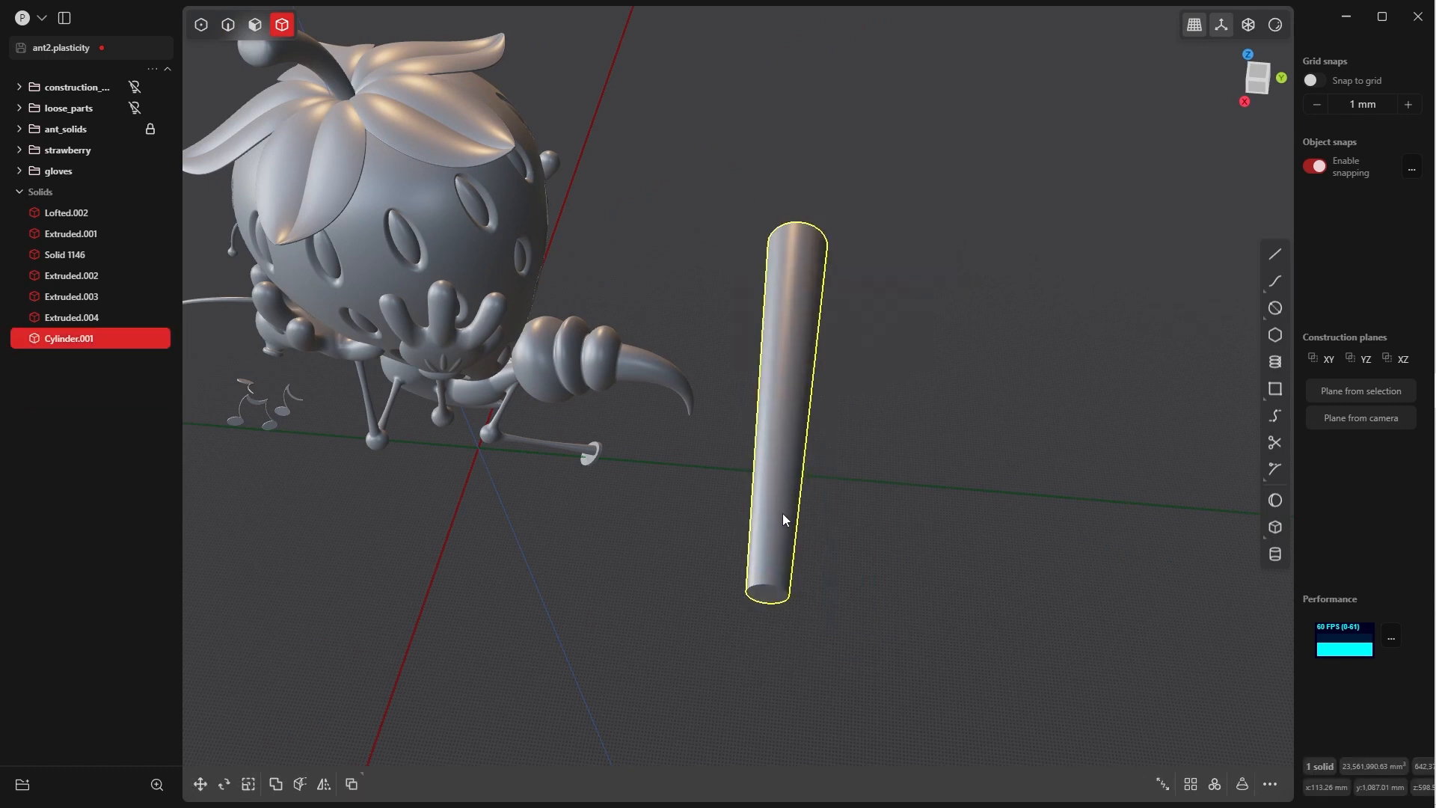
- Replace the flat cap at the rod's narrow end with a domed hole patch using G1 continuity
middle_click_drag(857, 476, 755, 477)
middle_click_drag(756, 477, 739, 491)
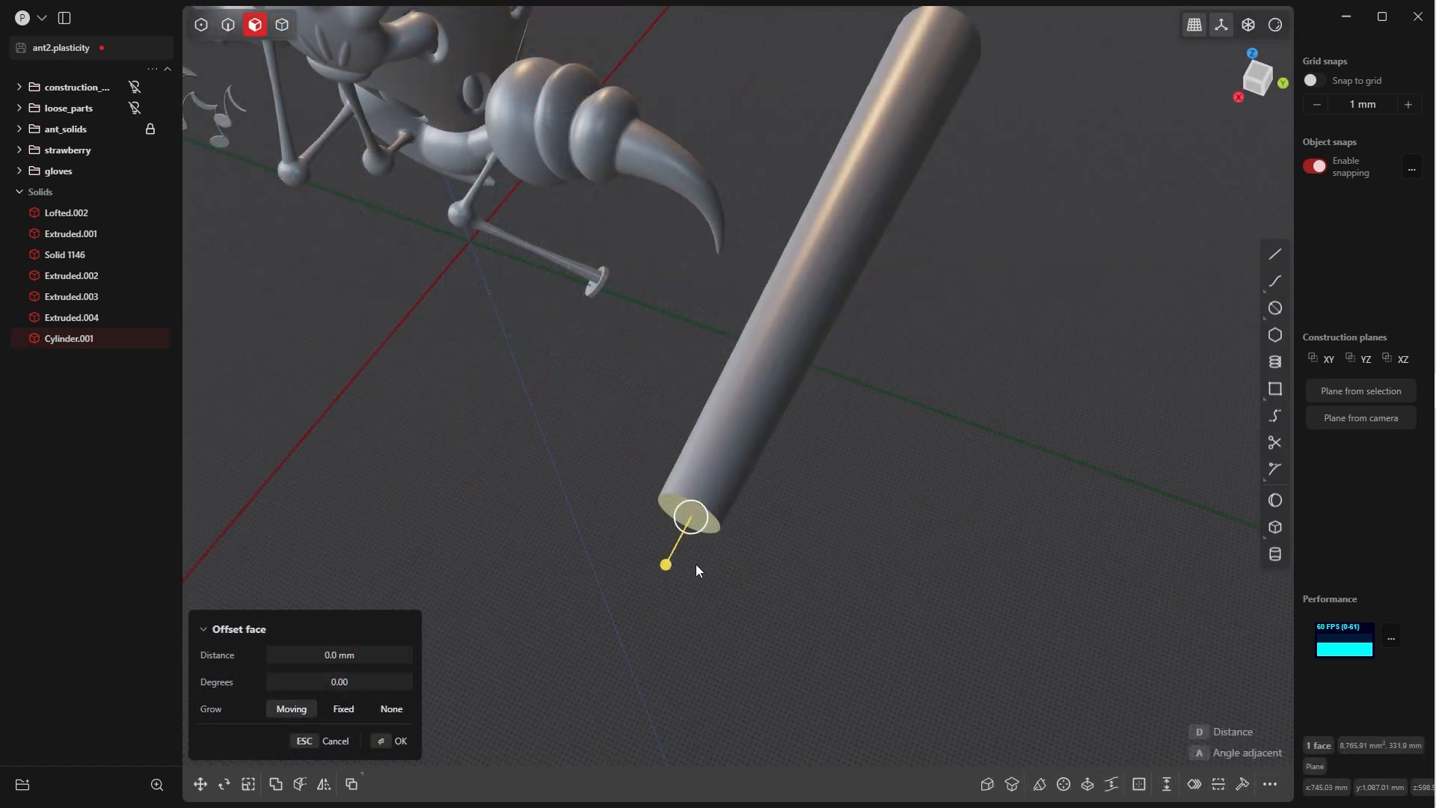
key("shift+d")
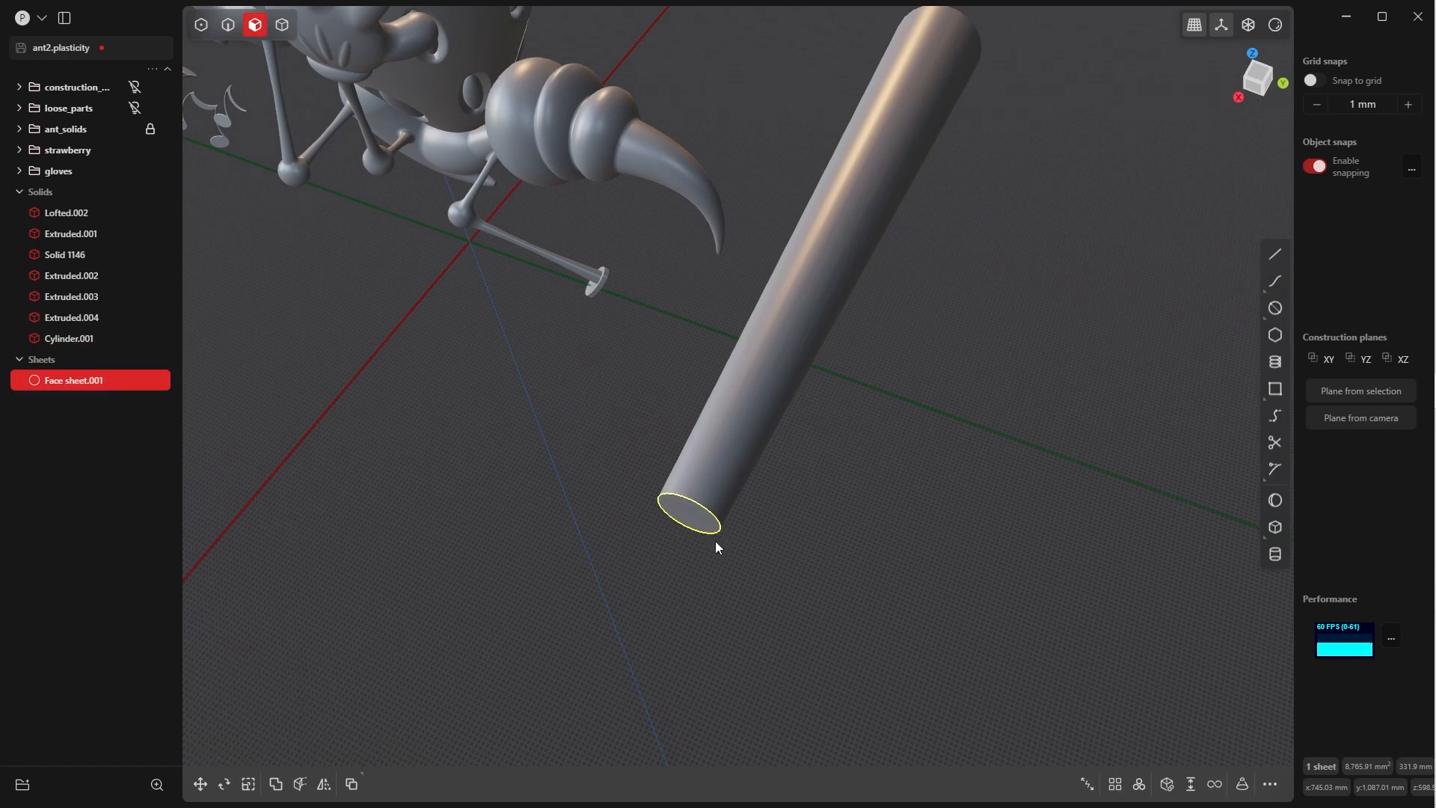
left_click(693, 515)
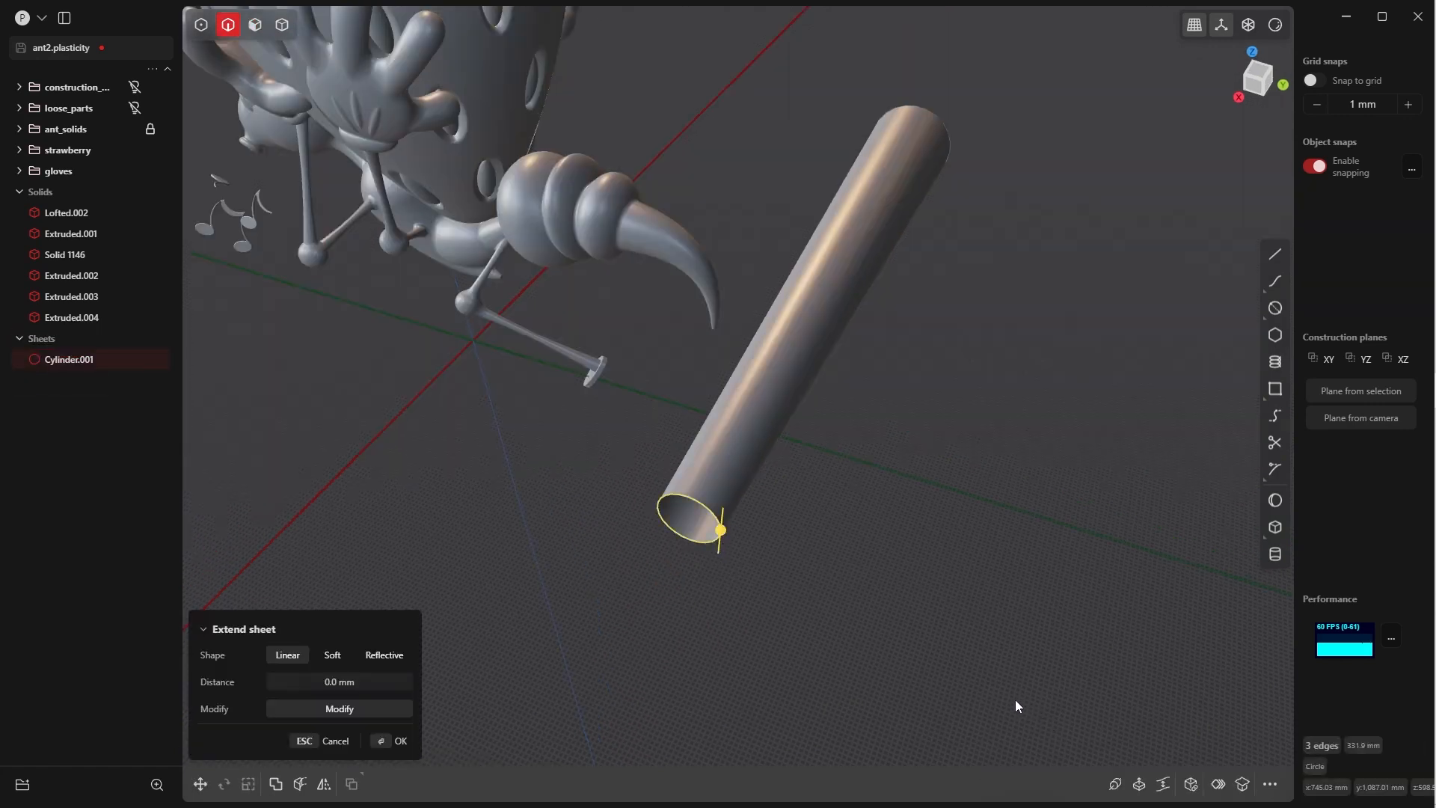
key("alt+p")
key("Tab")
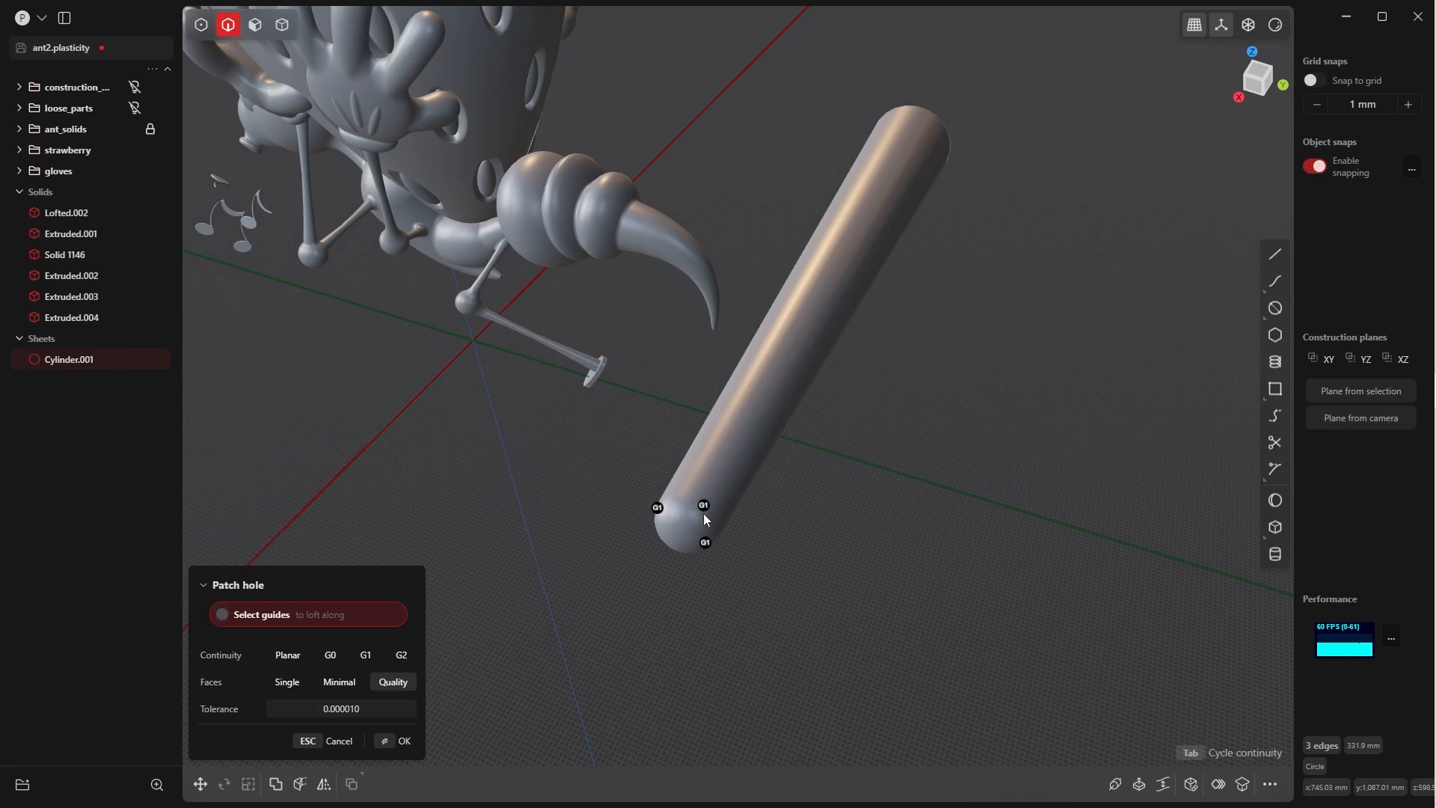
middle_click_drag(723, 524, 658, 463)
key("Return")
- Remove the flat cap at the rod's wide end and patch the opening to close the solid again
middle_click_drag(830, 492, 630, 390)
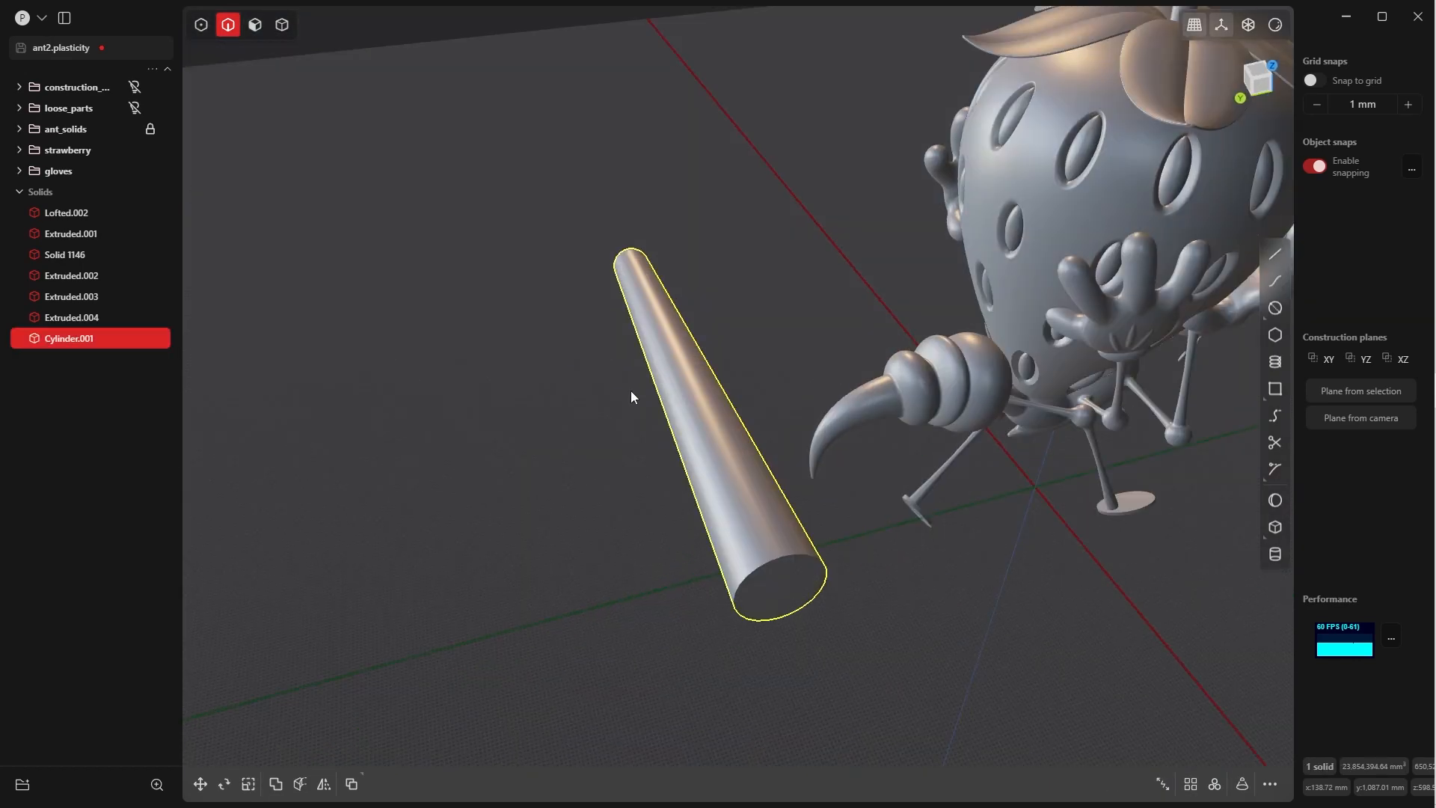
key("3")
left_click(783, 581)
key("x")
key("2")
double_click(827, 573)
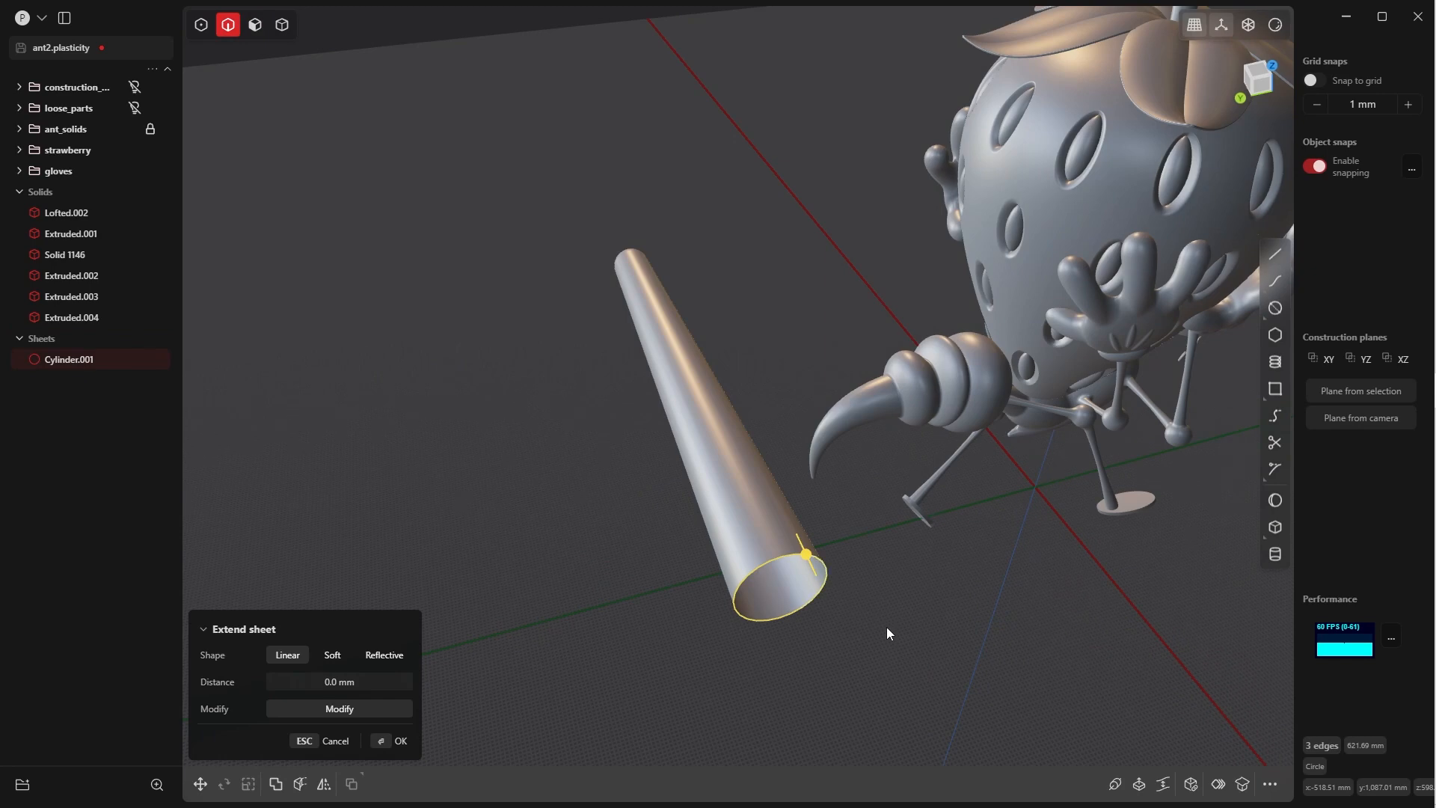
key("shift+p")
left_click(385, 741)
- Scale the whole capped rod down to a small size suited to the ant's mouth
middle_click_drag(748, 635, 921, 541)
key("4")
left_click(921, 541)
key("s")
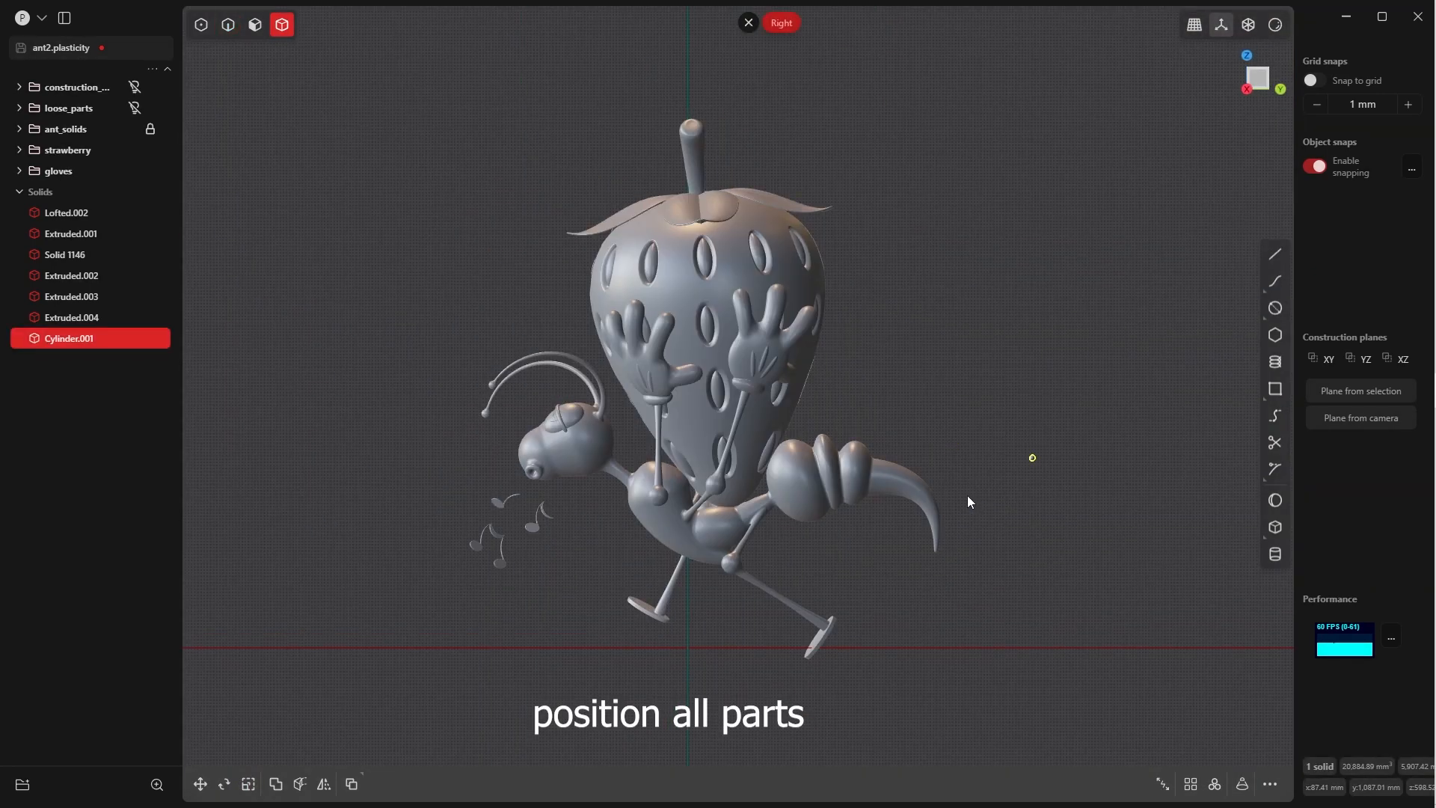
- Rotate, shrink and move the rod so it sits diagonally just below the ant's mouth, narrow end towards it
scroll(599, 554, "up", 5)
left_click(608, 397)
key("r")
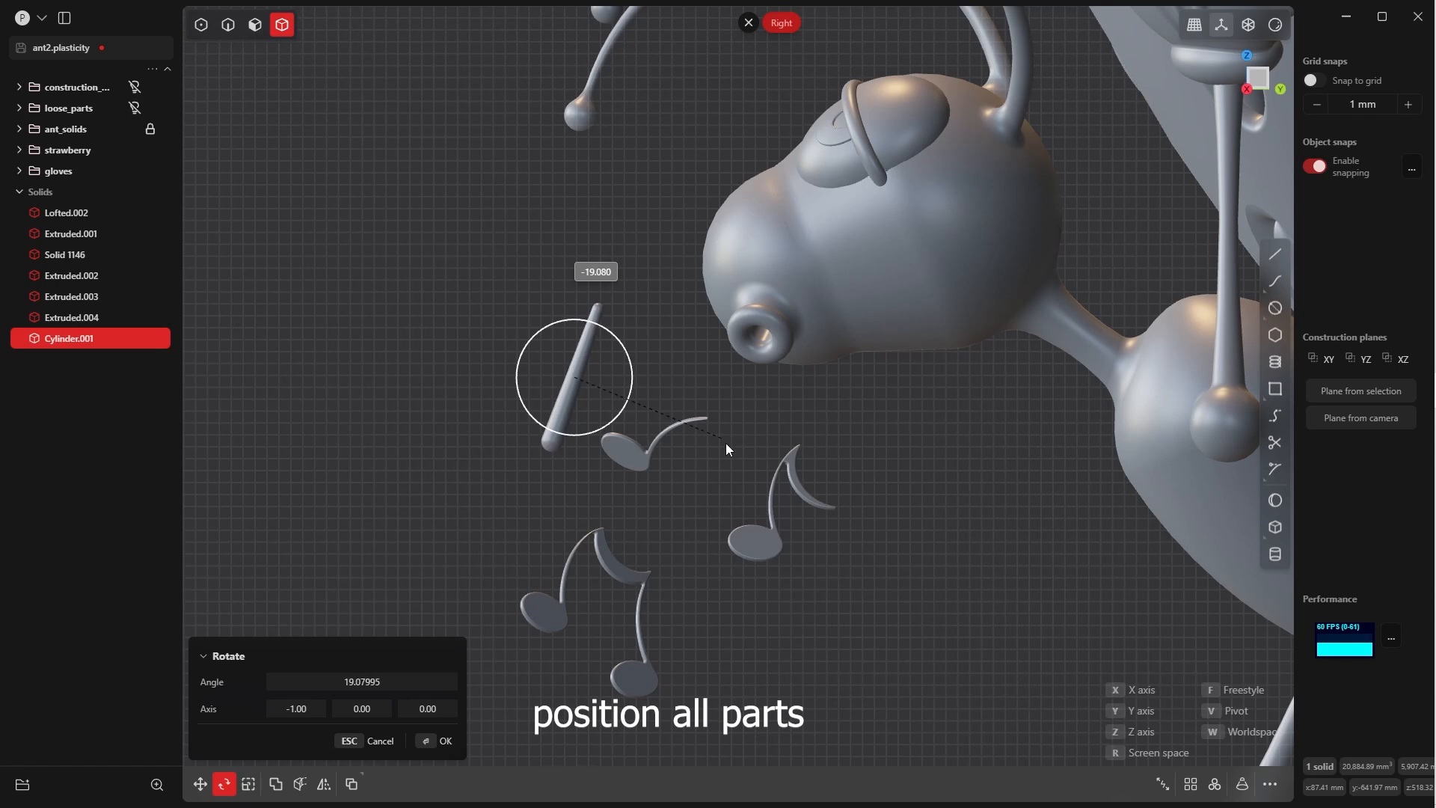
key("s")
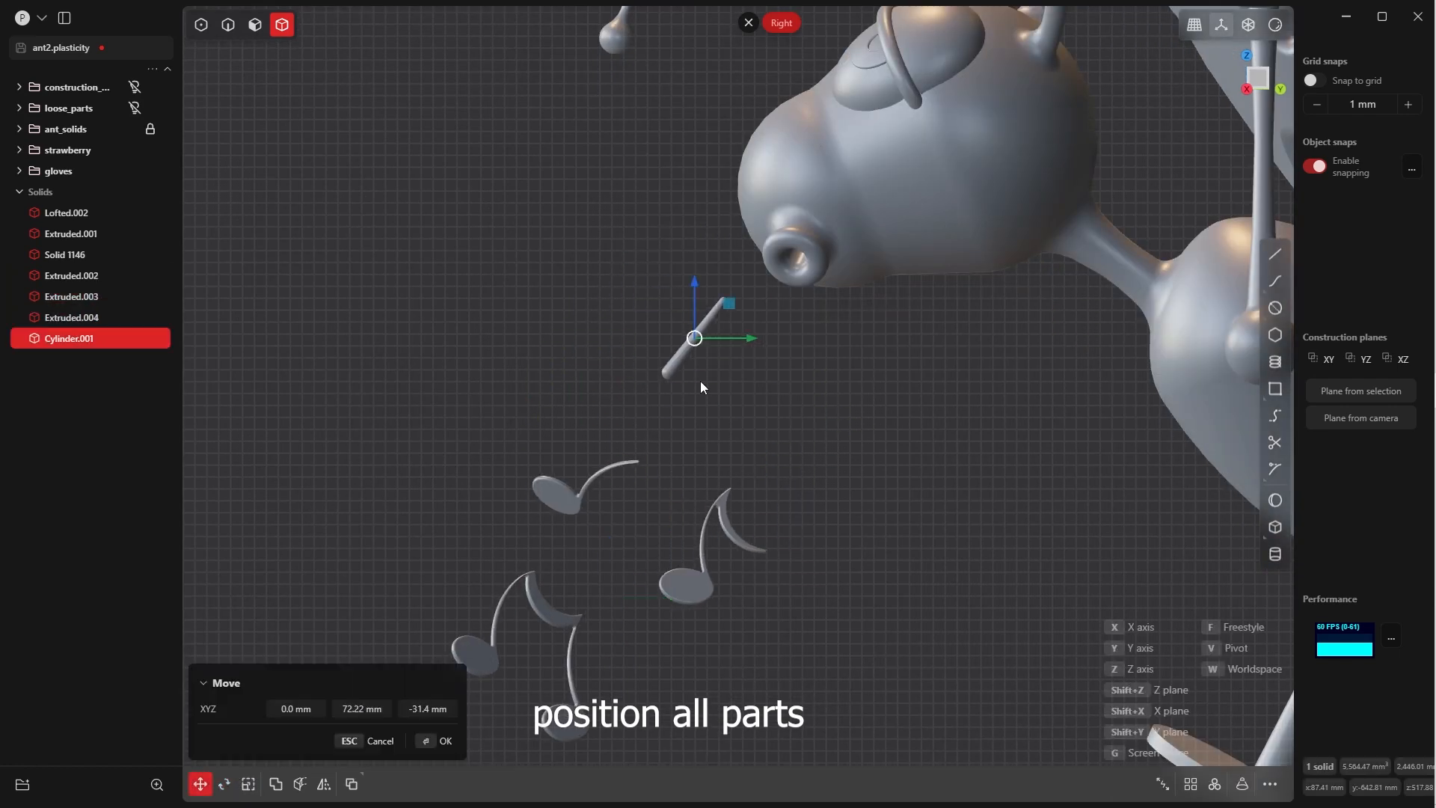
left_click(700, 380)
middle_click_drag(529, 632, 625, 369)
left_click(624, 369)
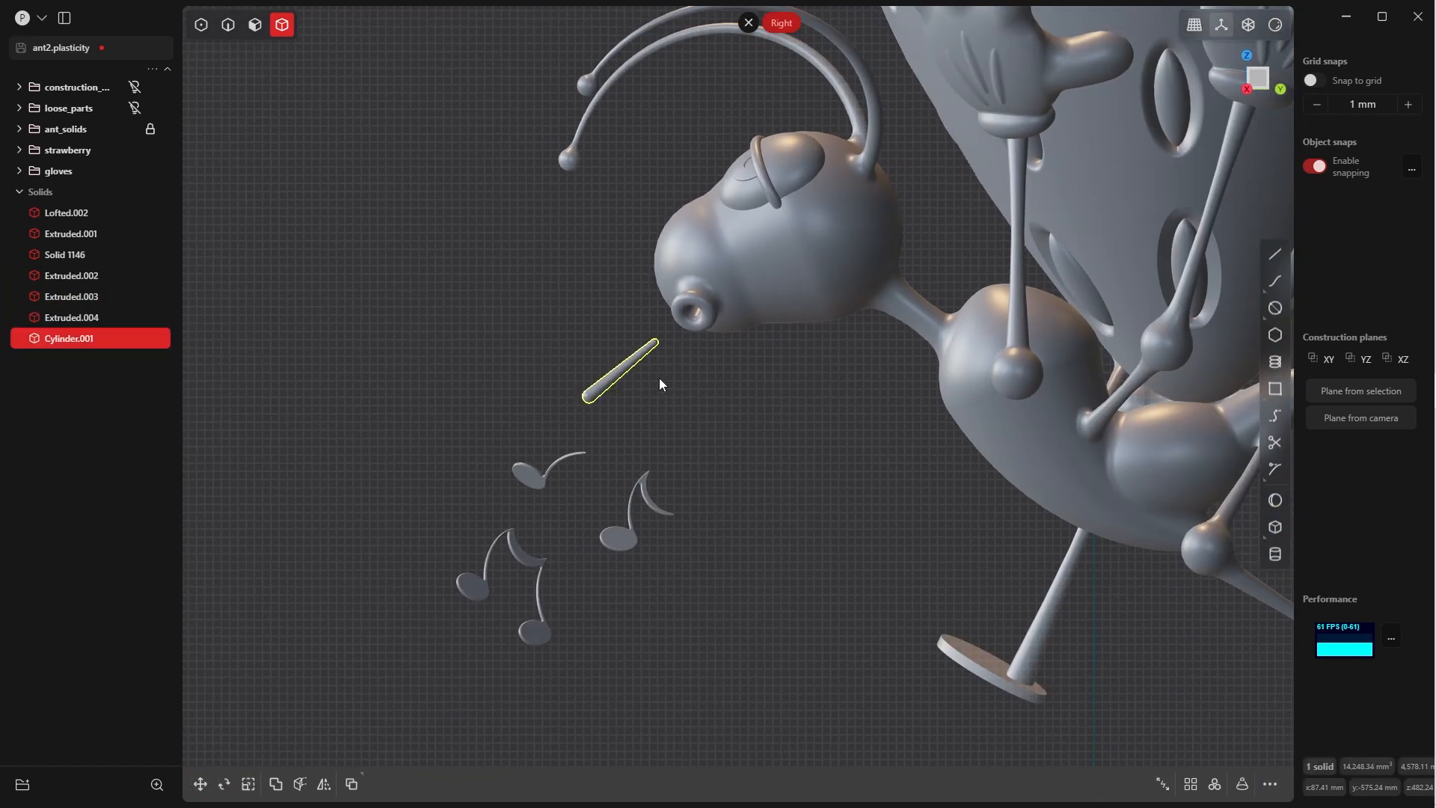
- Create a 360-degree radial array of 21 rods centred on the ant's mouth opening
type("frad")
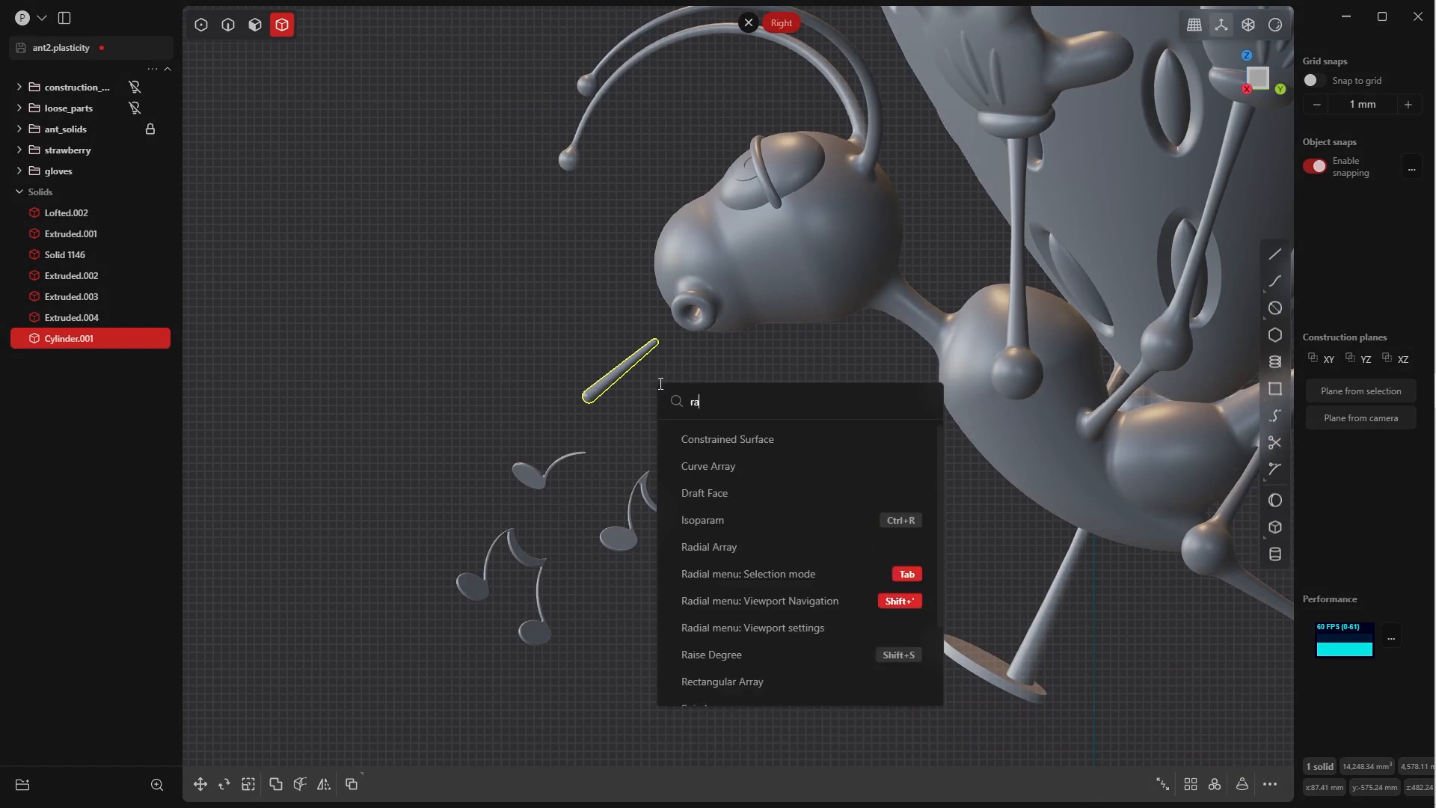
left_click(731, 441)
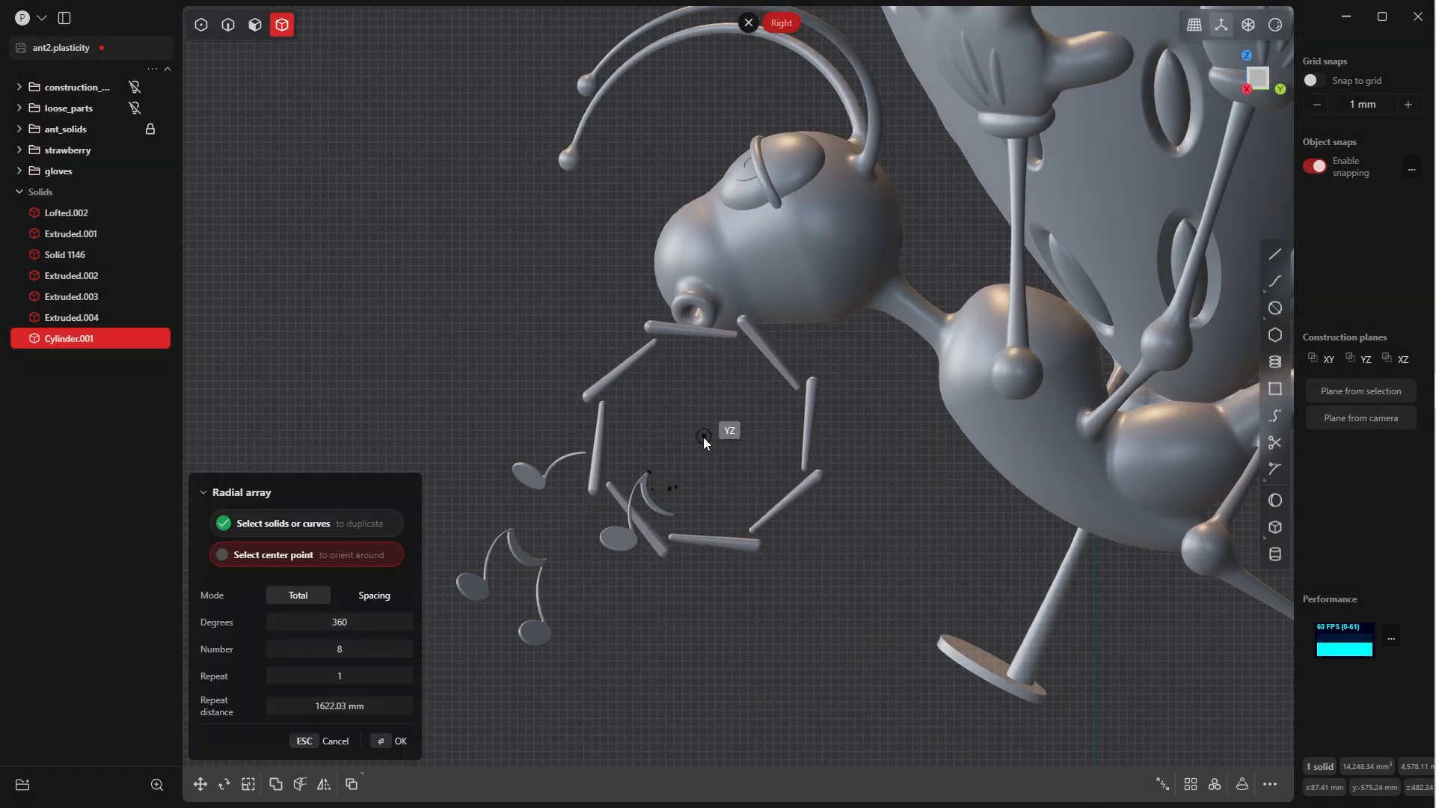
left_click(693, 320)
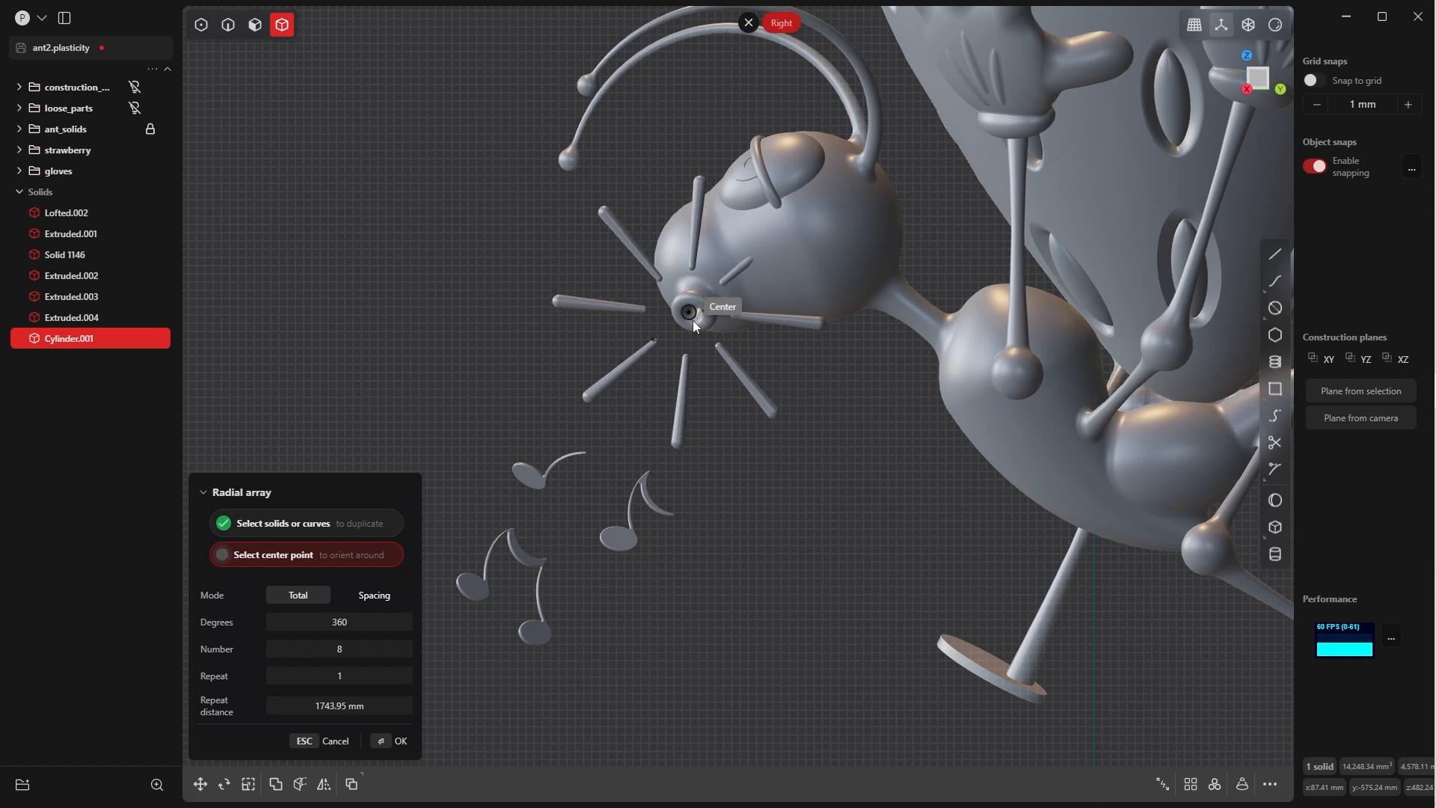
left_click_drag(324, 650, 410, 650)
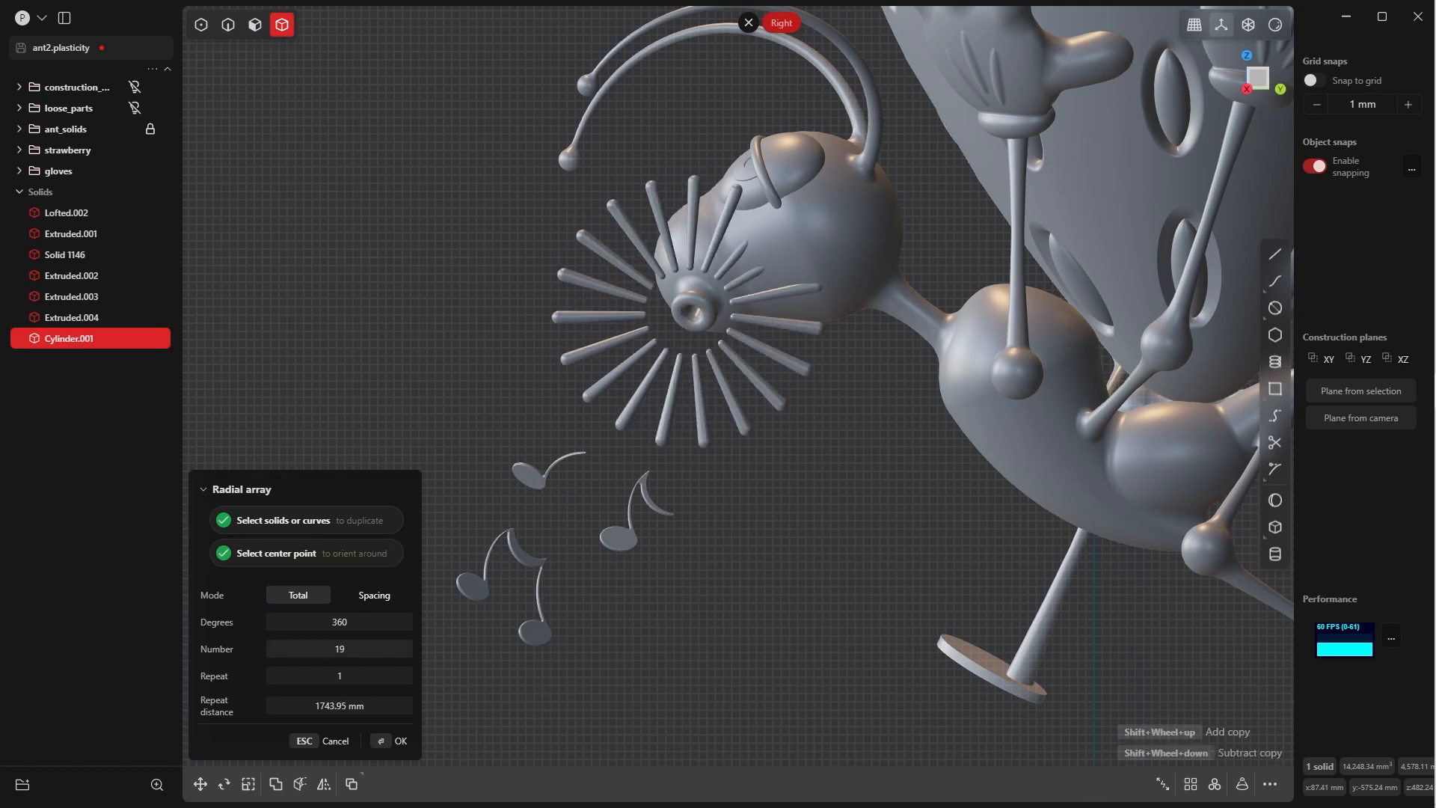
right_click(743, 513)
- Delete the surplus arrayed rods, keeping only three neighbouring ones below the mouth
left_click_drag(696, 469, 778, 409)
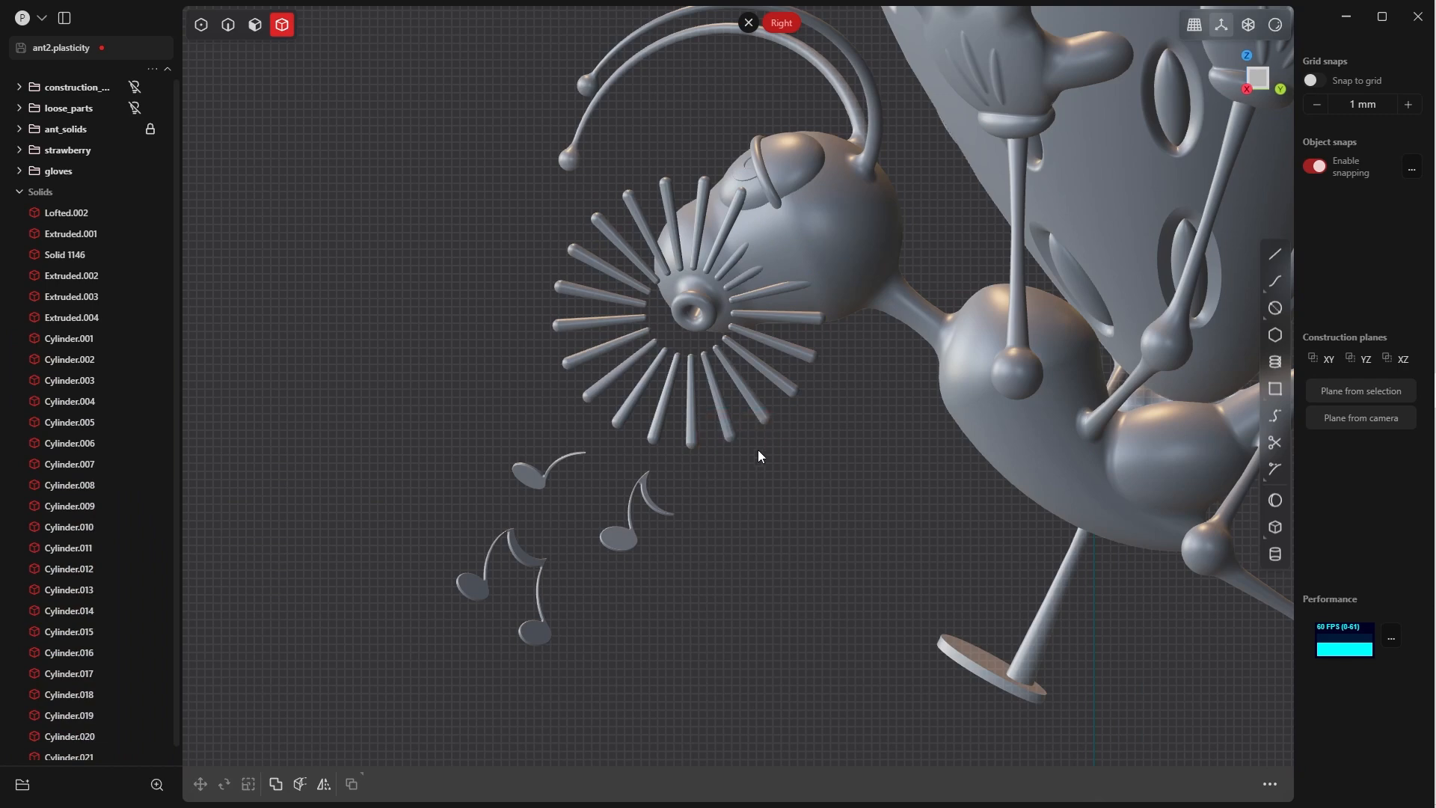
left_click_drag(771, 465, 685, 341)
key("Delete")
left_click_drag(604, 355, 566, 308)
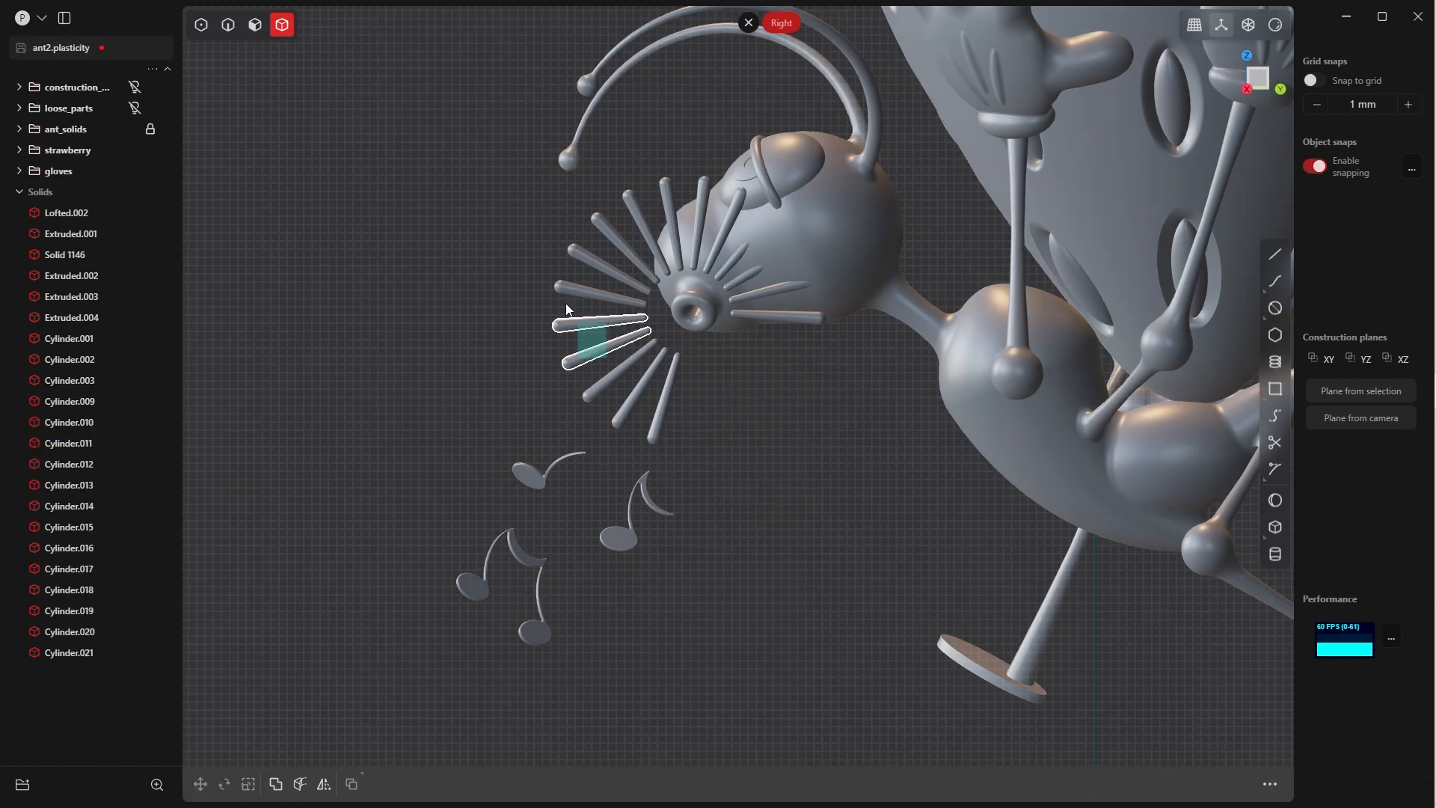
key("Delete")
- Select the three remaining rods and rotate them together to fan out from the ant's mouth towards the music notes
middle_click_drag(671, 347, 718, 374)
left_click(748, 531, "shift")
left_click(694, 385)
left_click(676, 389, "shift")
middle_click_drag(749, 531, 797, 325)
left_click(662, 391, "shift")
key("r")
left_click(795, 325)
- Tilt the three rods about the Y axis and move them in line with the ant's mouth
key("r")
left_click_drag(774, 351, 770, 320)
middle_click_drag(823, 321, 886, 280)
key("r")
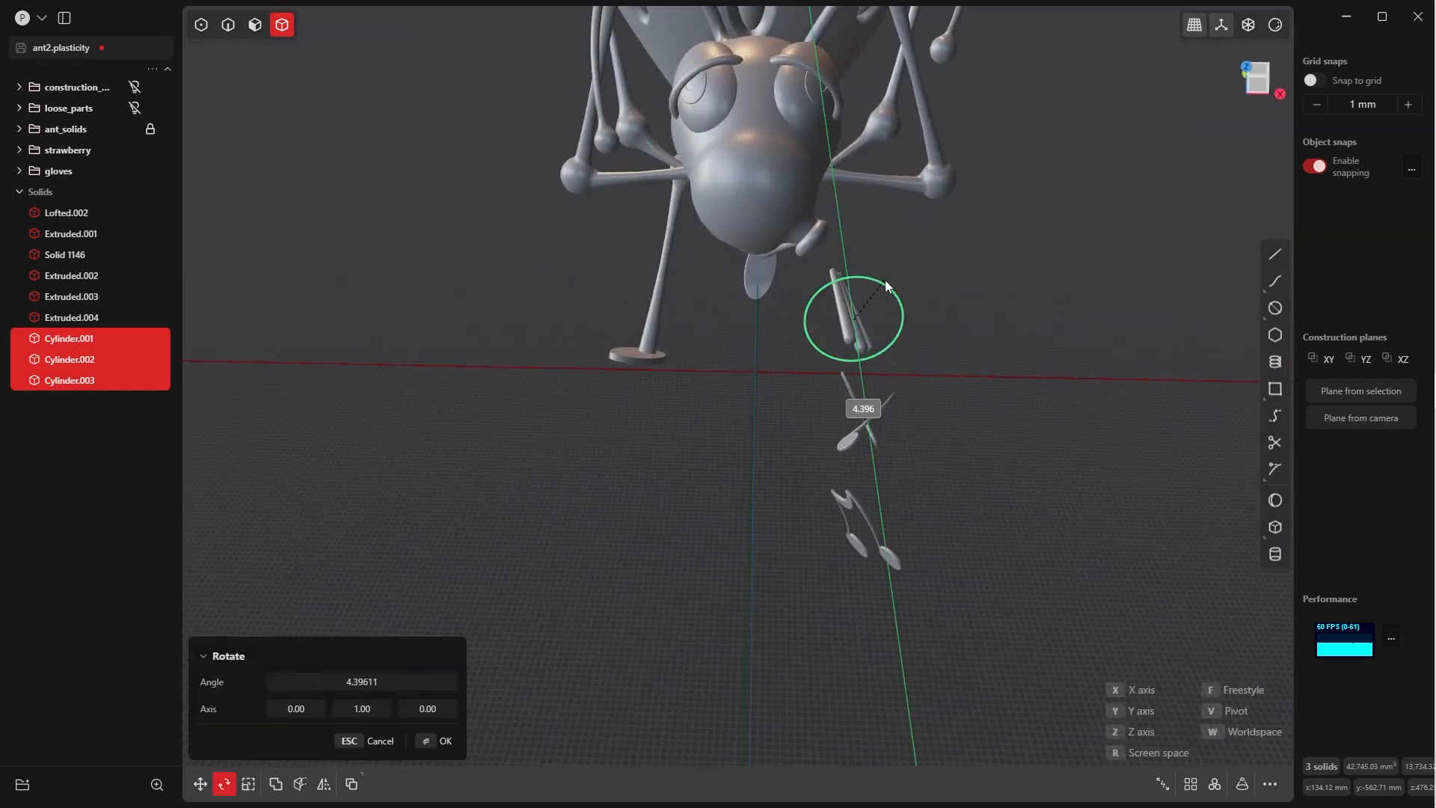
left_click(836, 399)
key("g")
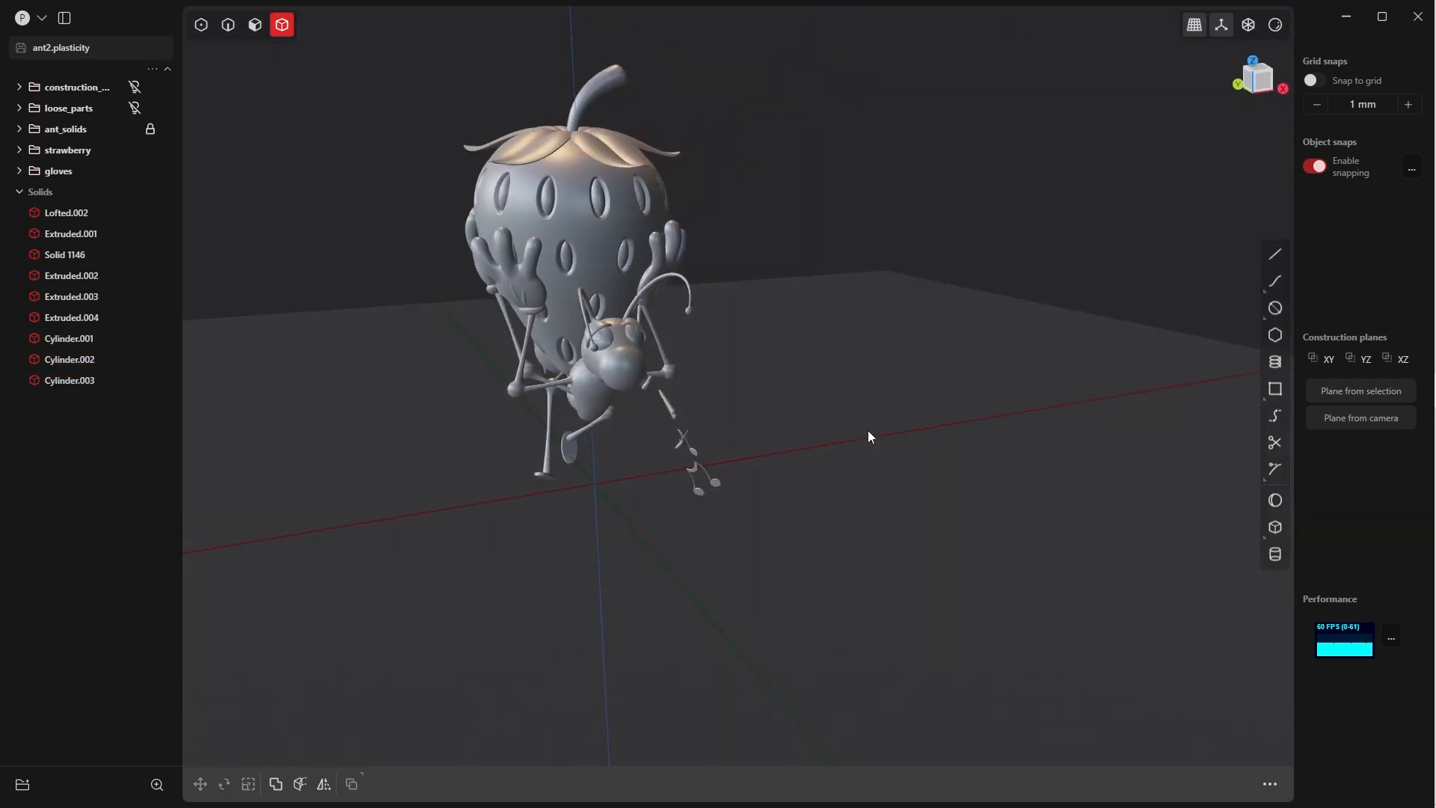
middle_click_drag(868, 433, 766, 440)
left_click(756, 340)
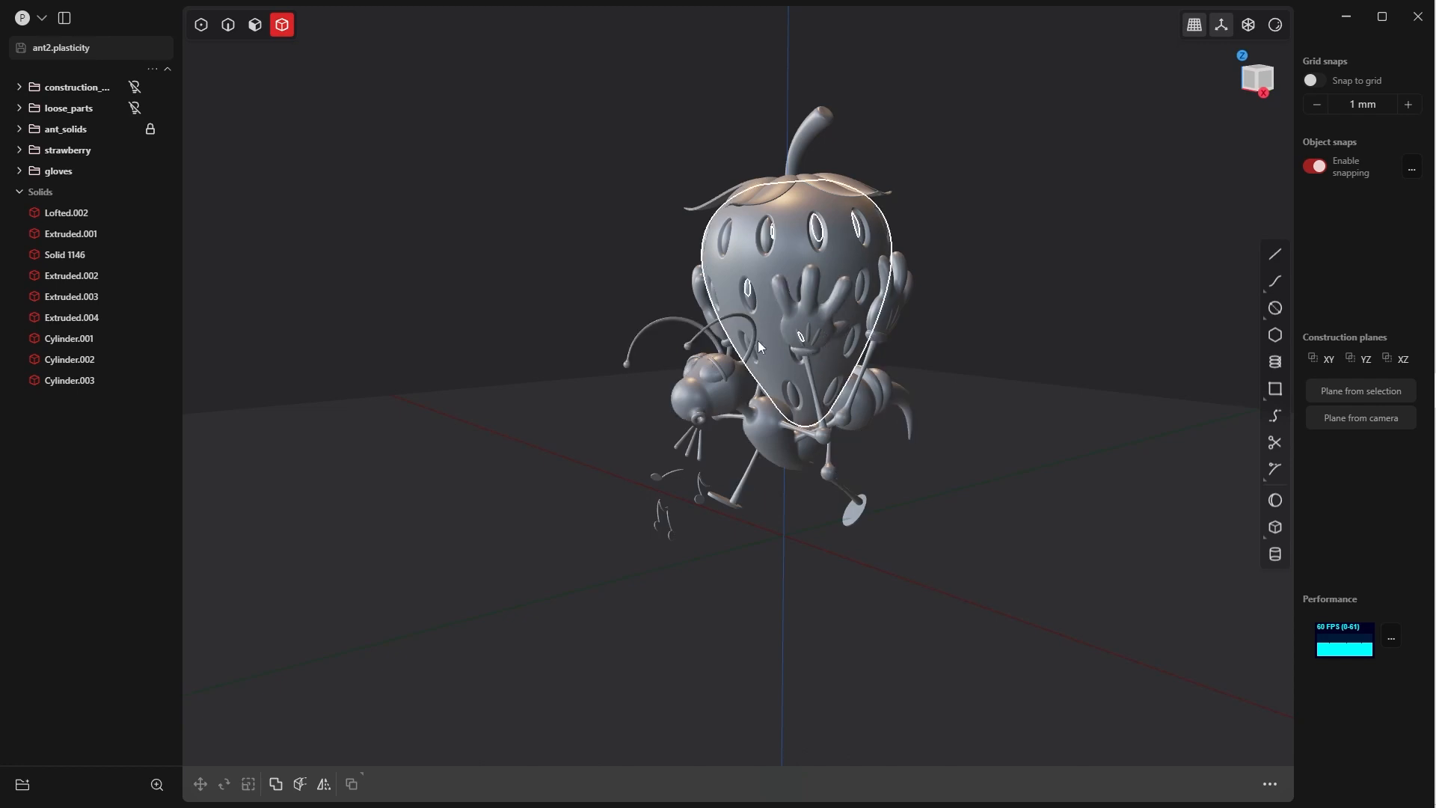
middle_click_drag(757, 341, 904, 512)
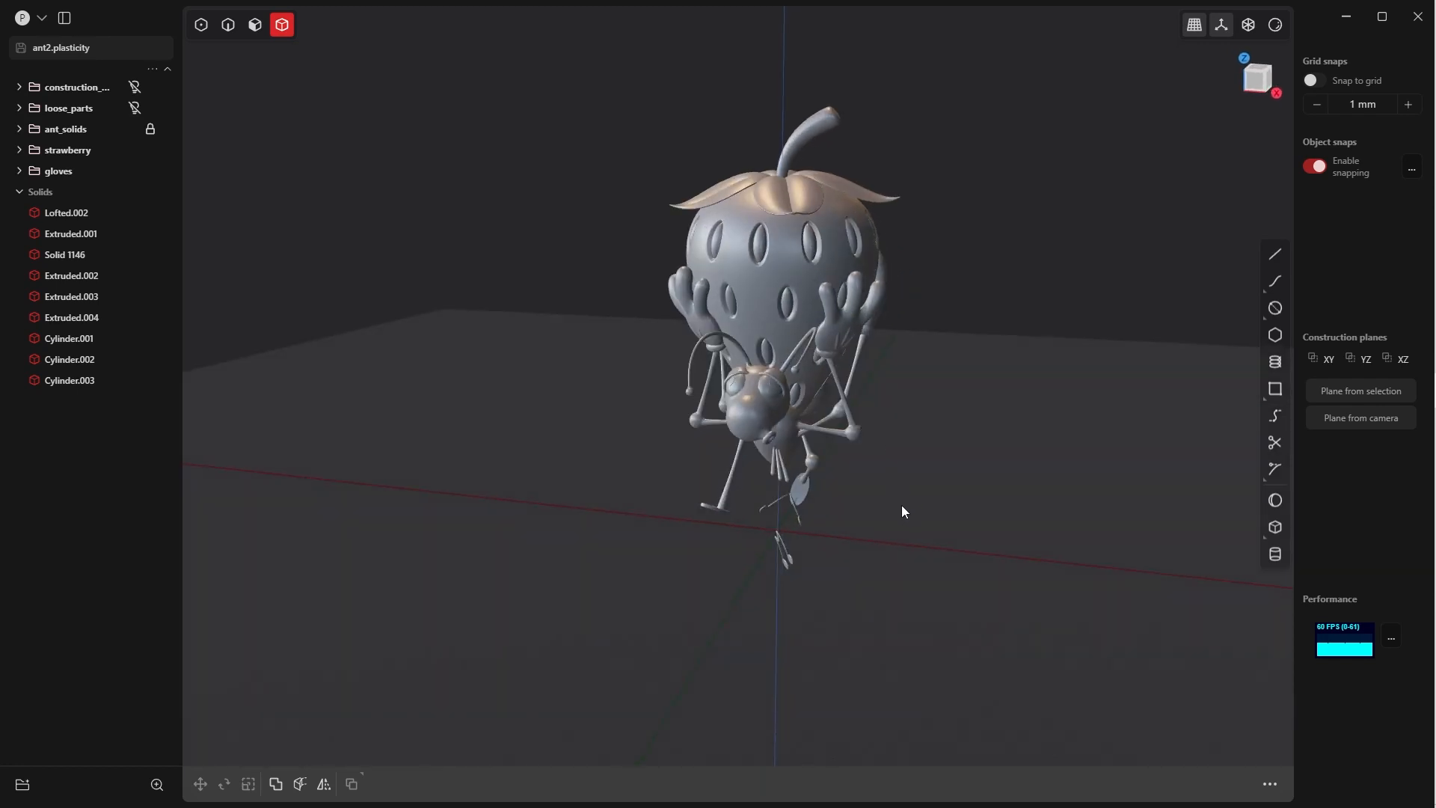
middle_click_drag(706, 401, 643, 464)
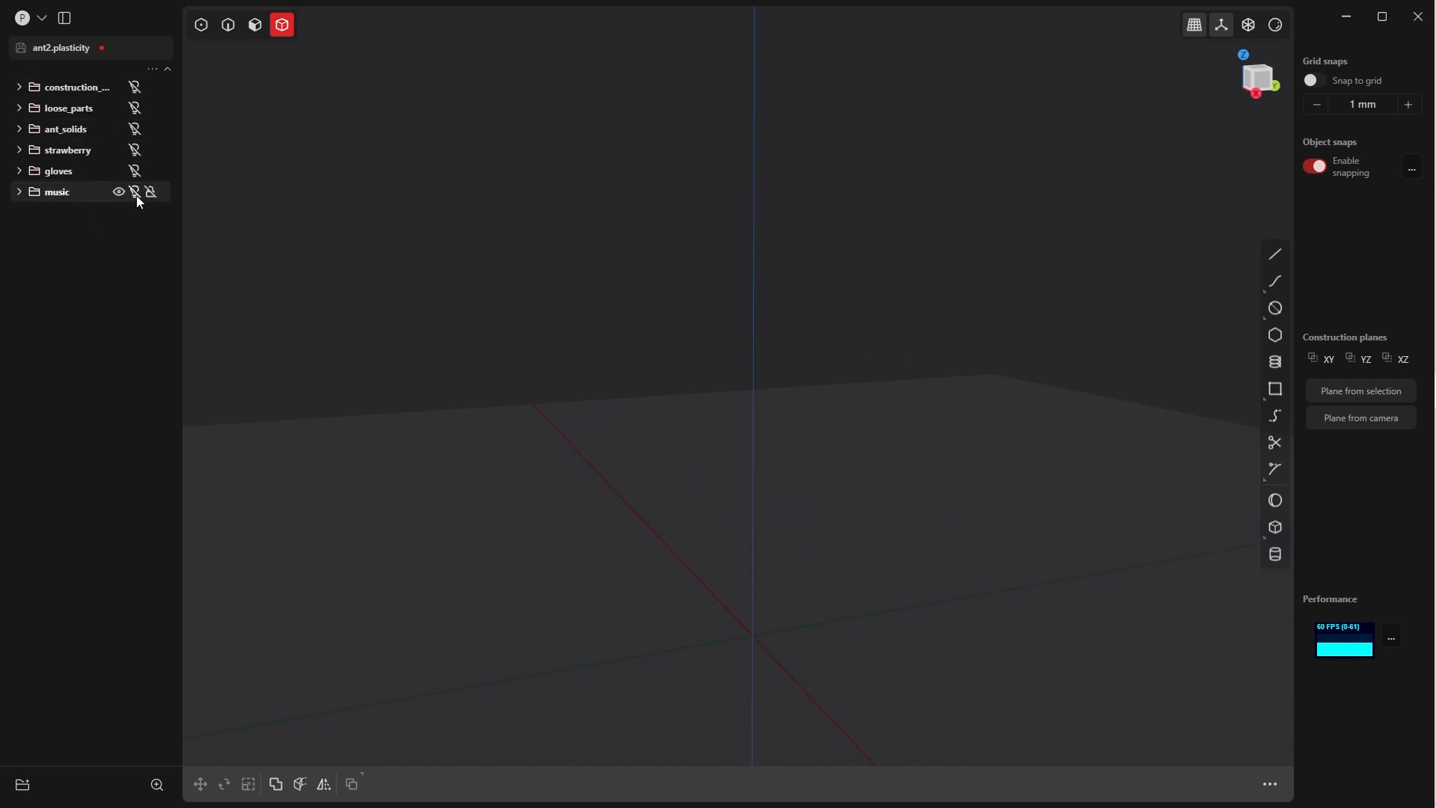
- Toggle the visibility of the ant_solids, strawberry and music folders one at a time to check their contents
left_click(135, 129)
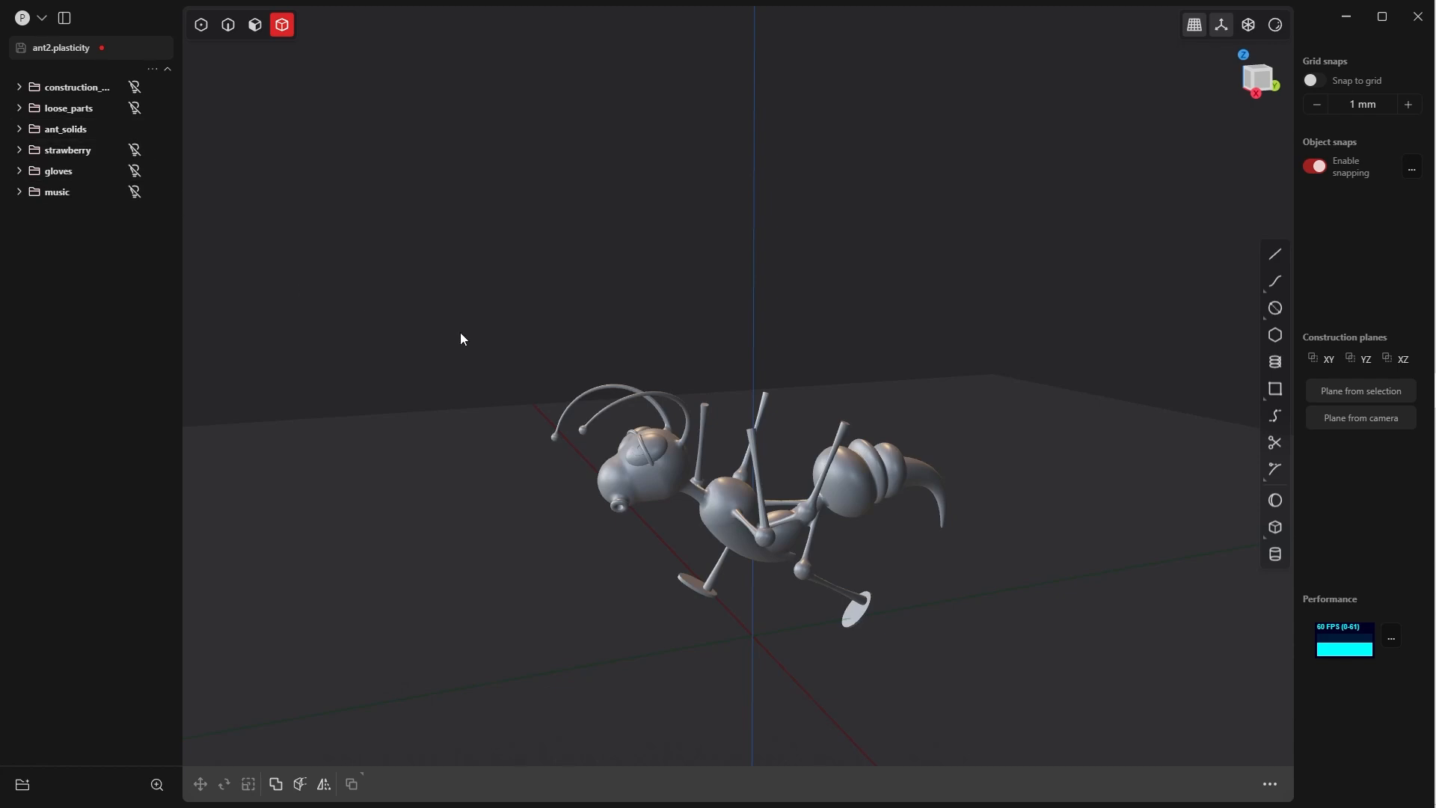
left_click(135, 149)
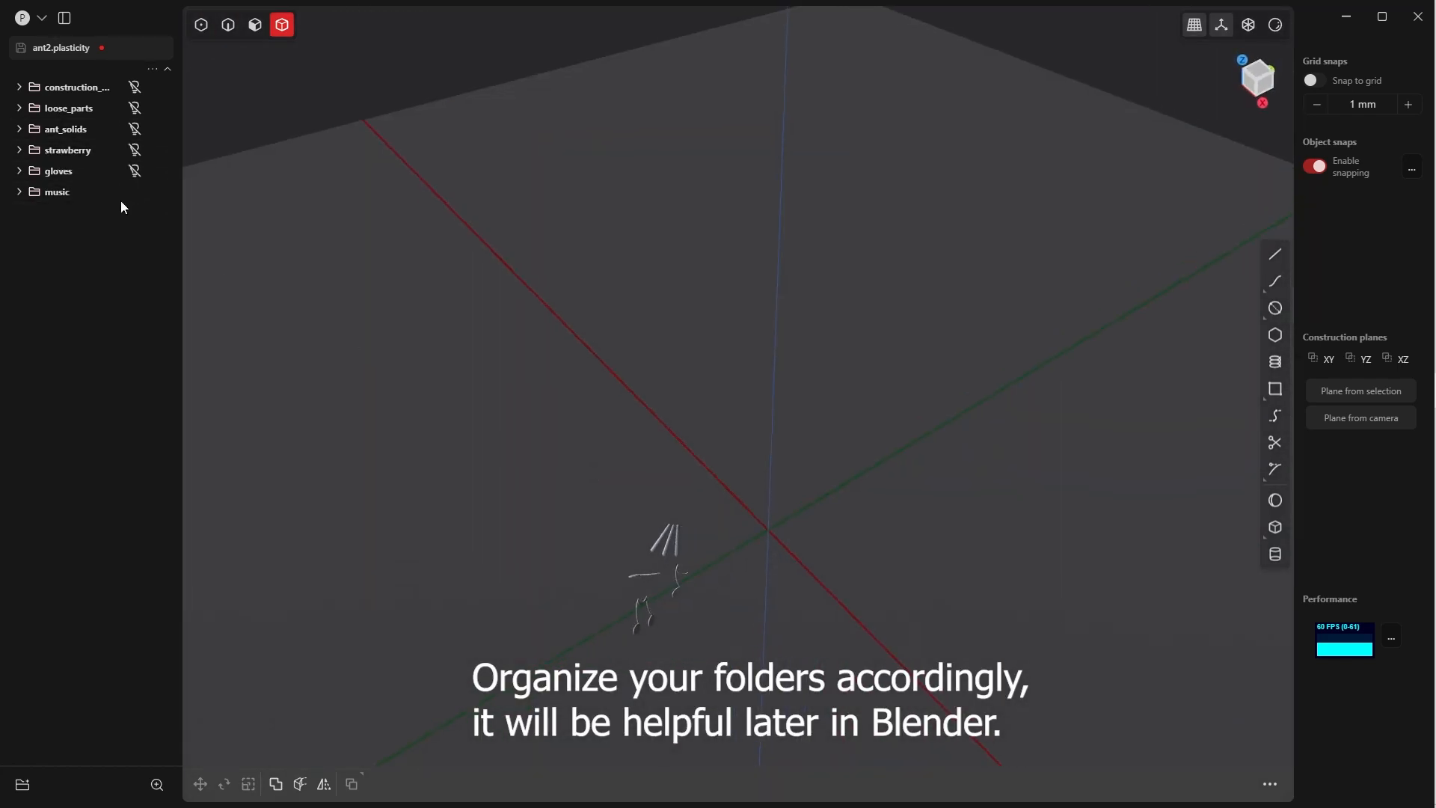
left_click(136, 191)
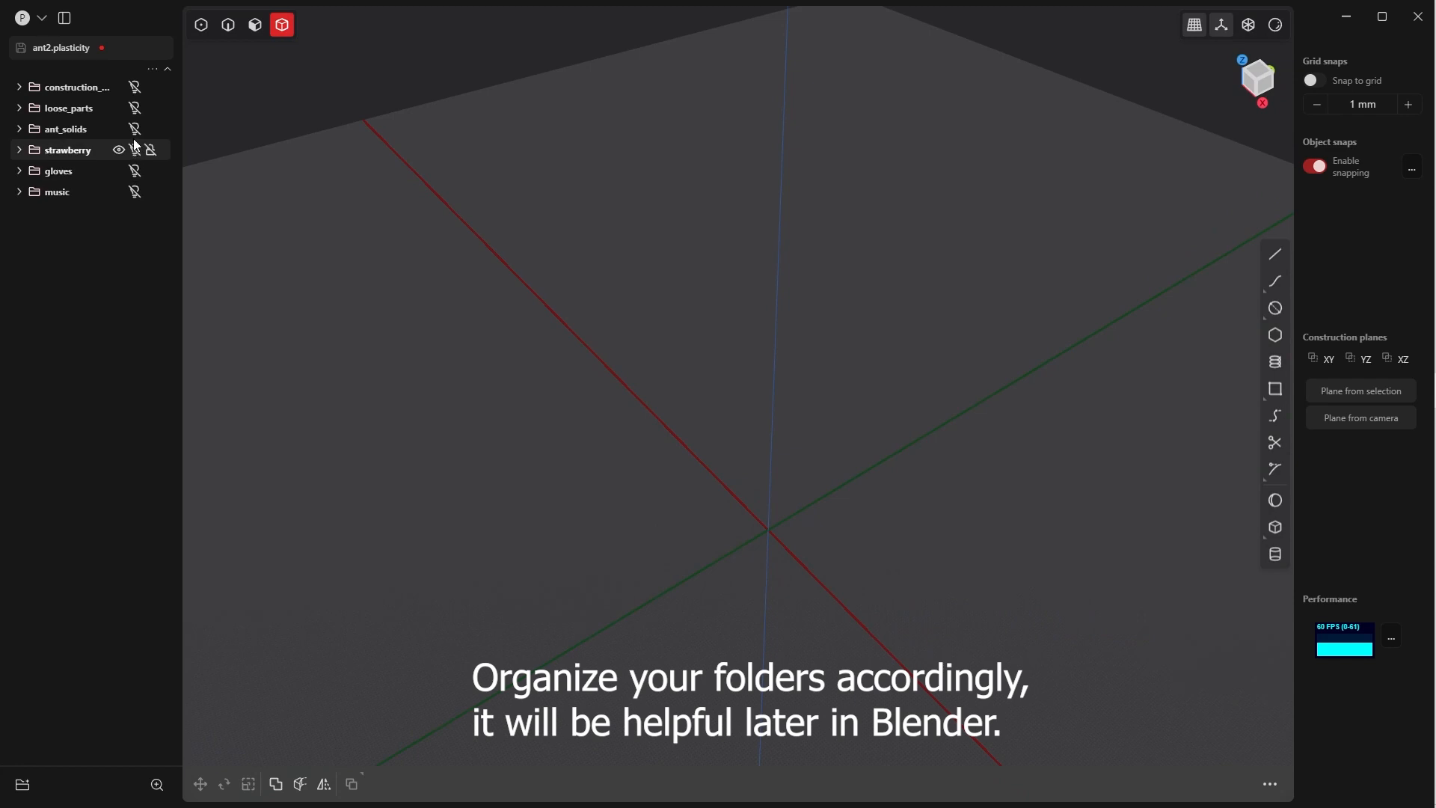
- Make the music, gloves, strawberry and ant_solids folders visible together
left_click(136, 191)
left_click(136, 175)
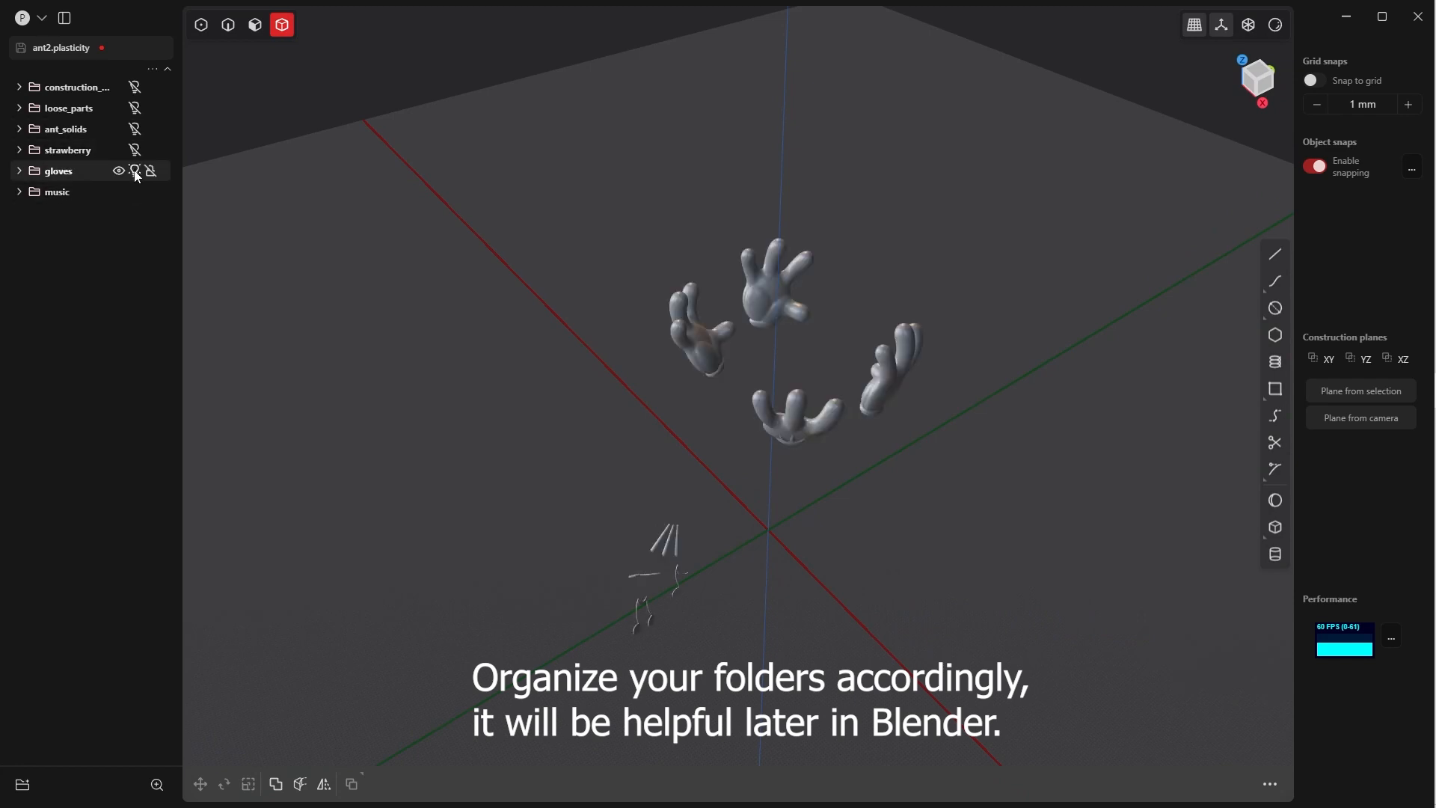
left_click(136, 151)
left_click(135, 129)
middle_click_drag(548, 283, 517, 272)
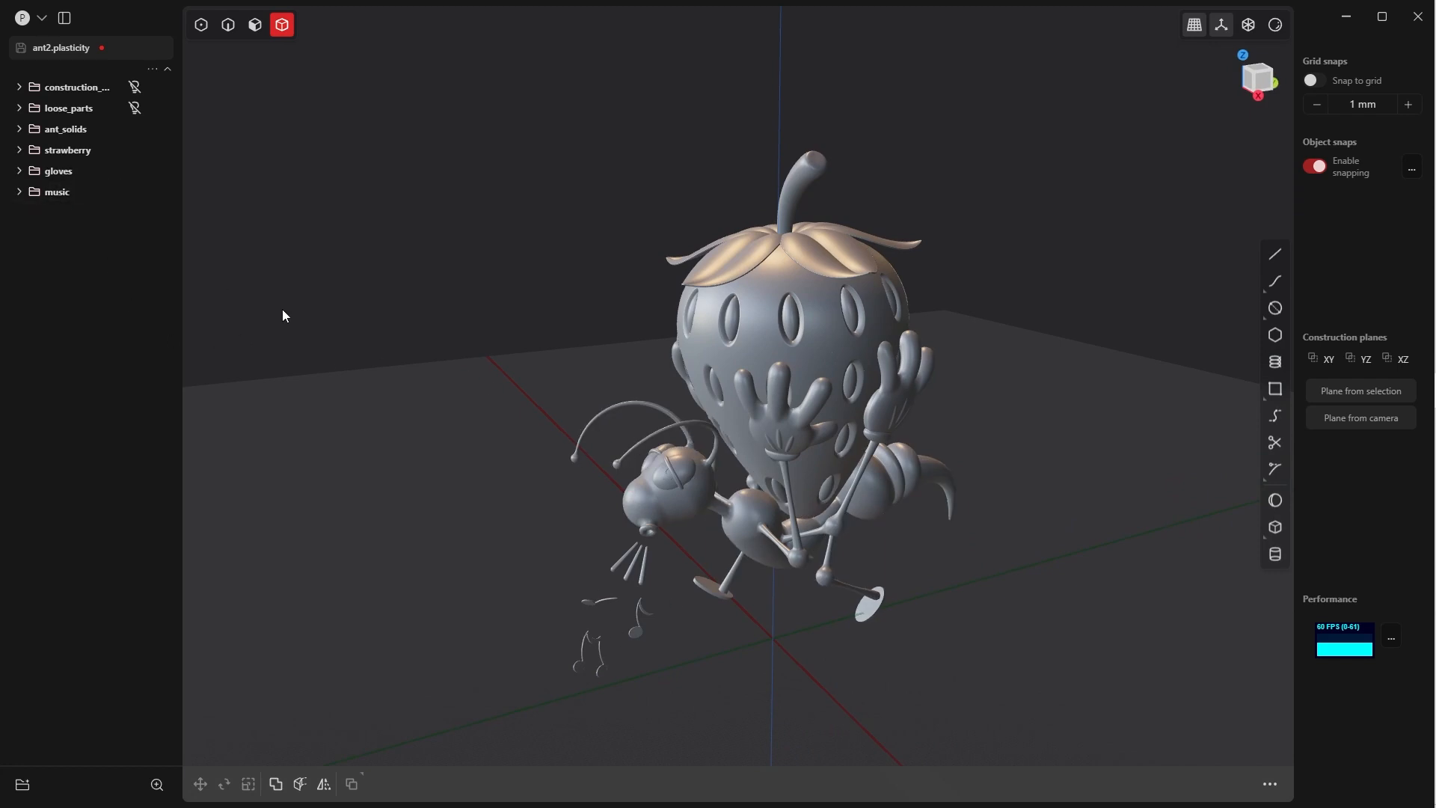
middle_click_drag(483, 498, 519, 492)
middle_click_drag(649, 437, 474, 345, "shift")
scroll(585, 378, "down", 3)
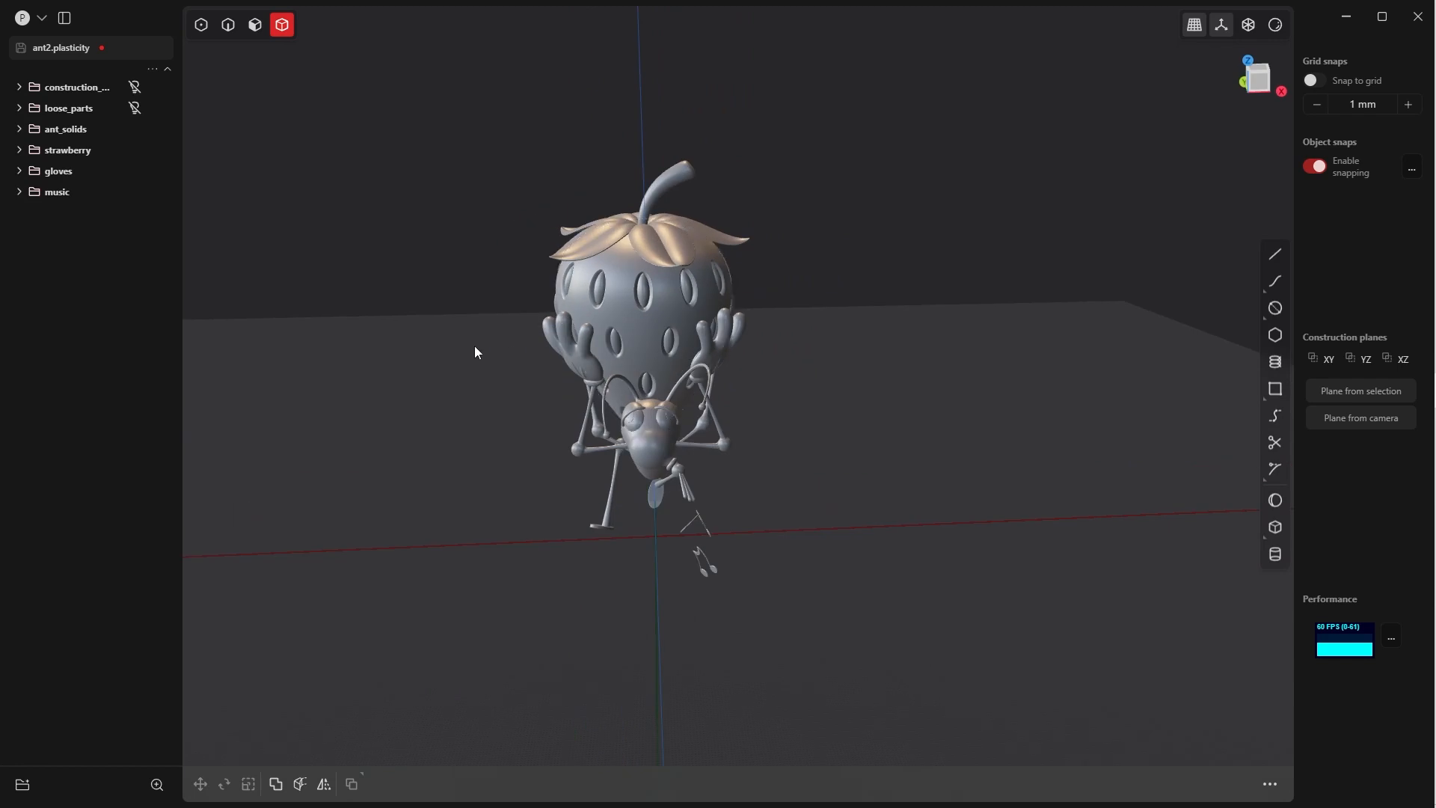
middle_click_drag(504, 456, 473, 488)
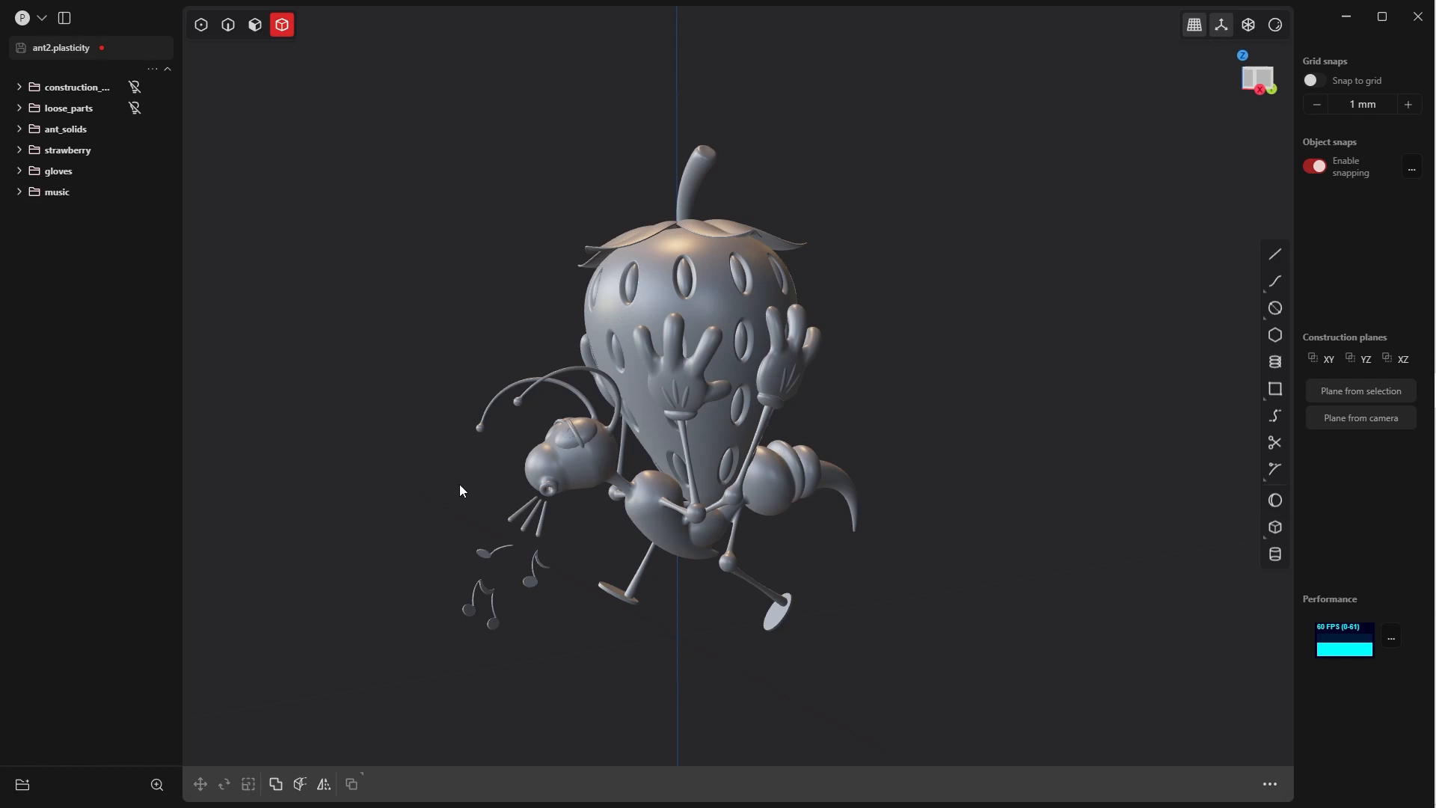
middle_click_drag(459, 490, 627, 418)
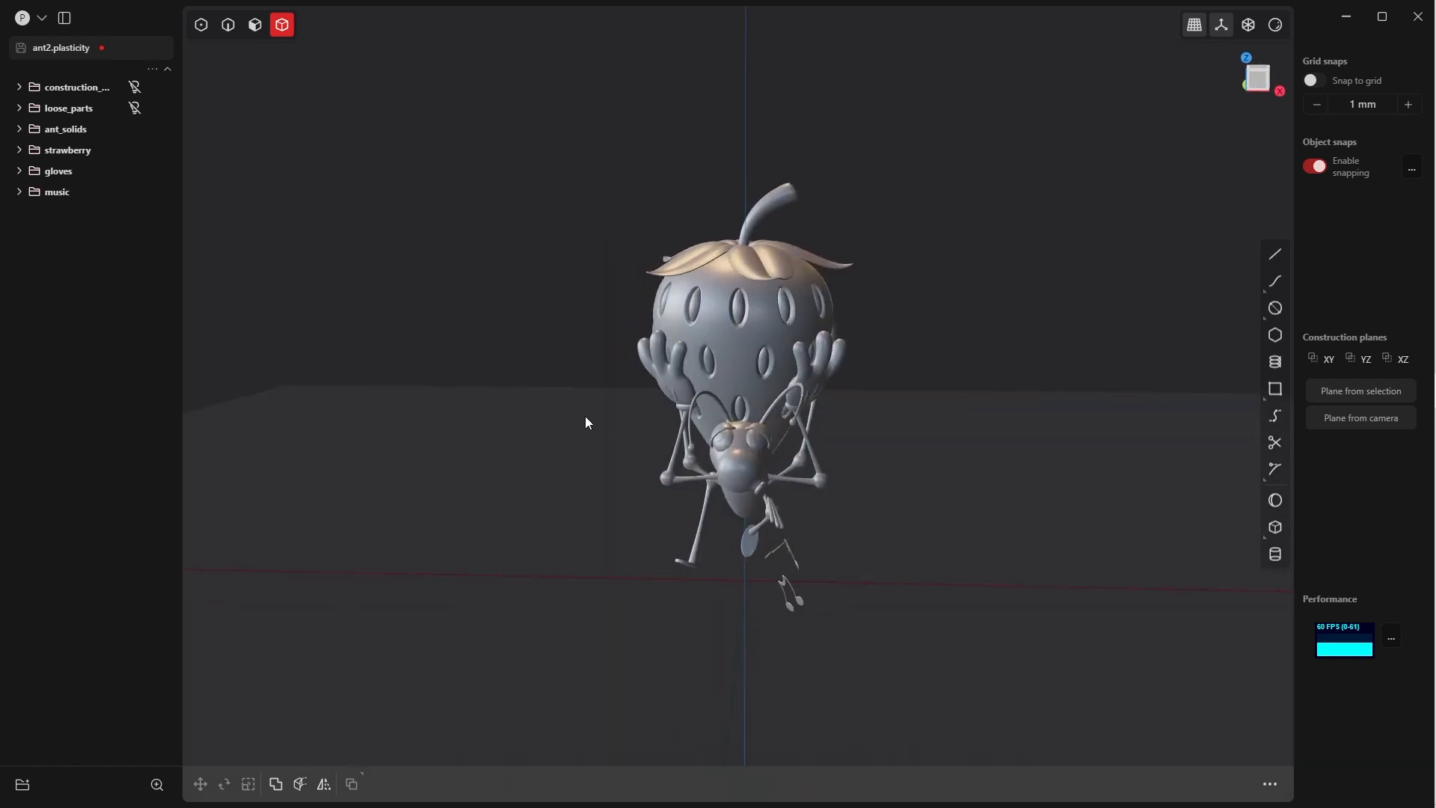